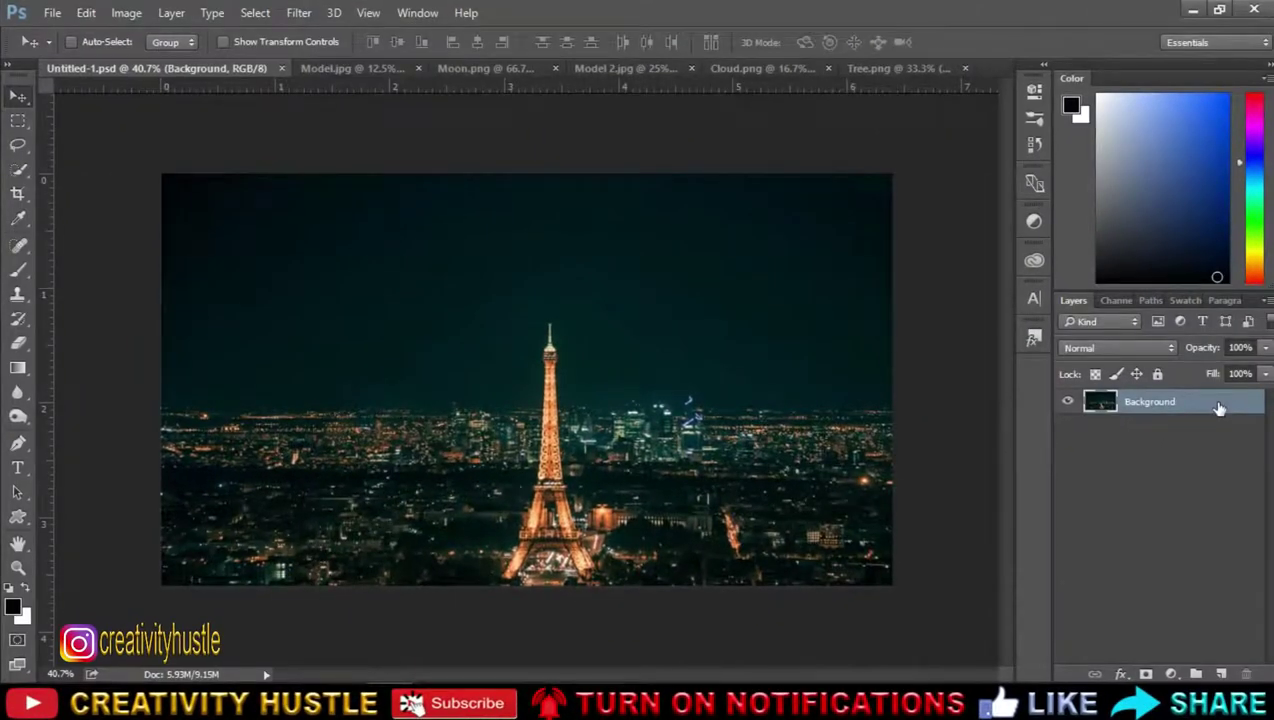
Step: Darken the Paris night background with a clipped Curves S-curve, then switch to Model.jpg
click(1174, 673)
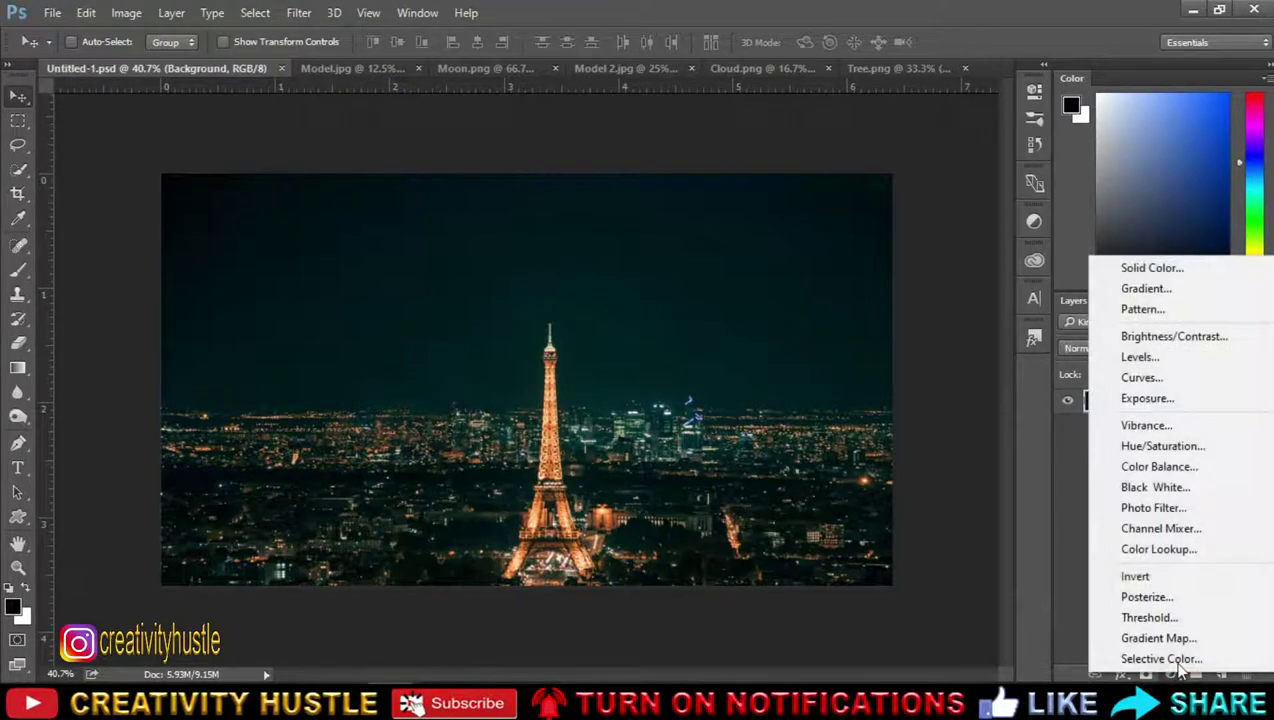
click(1188, 377)
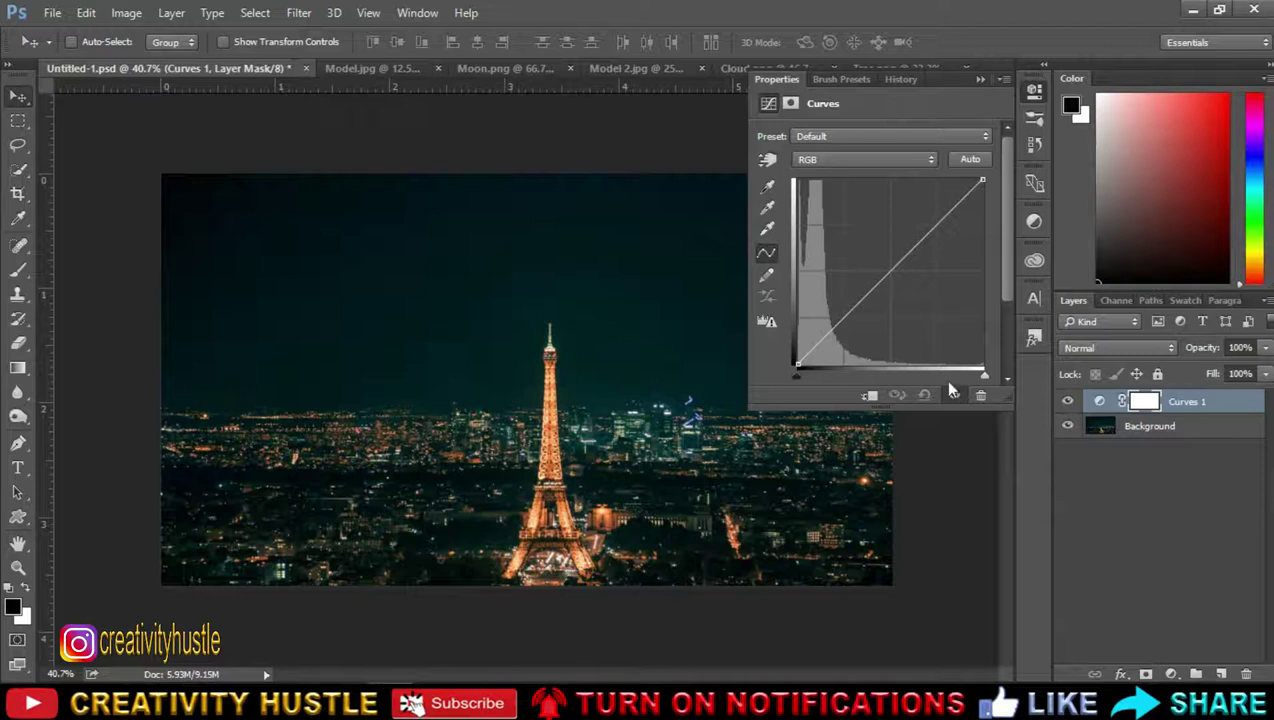
click(870, 400)
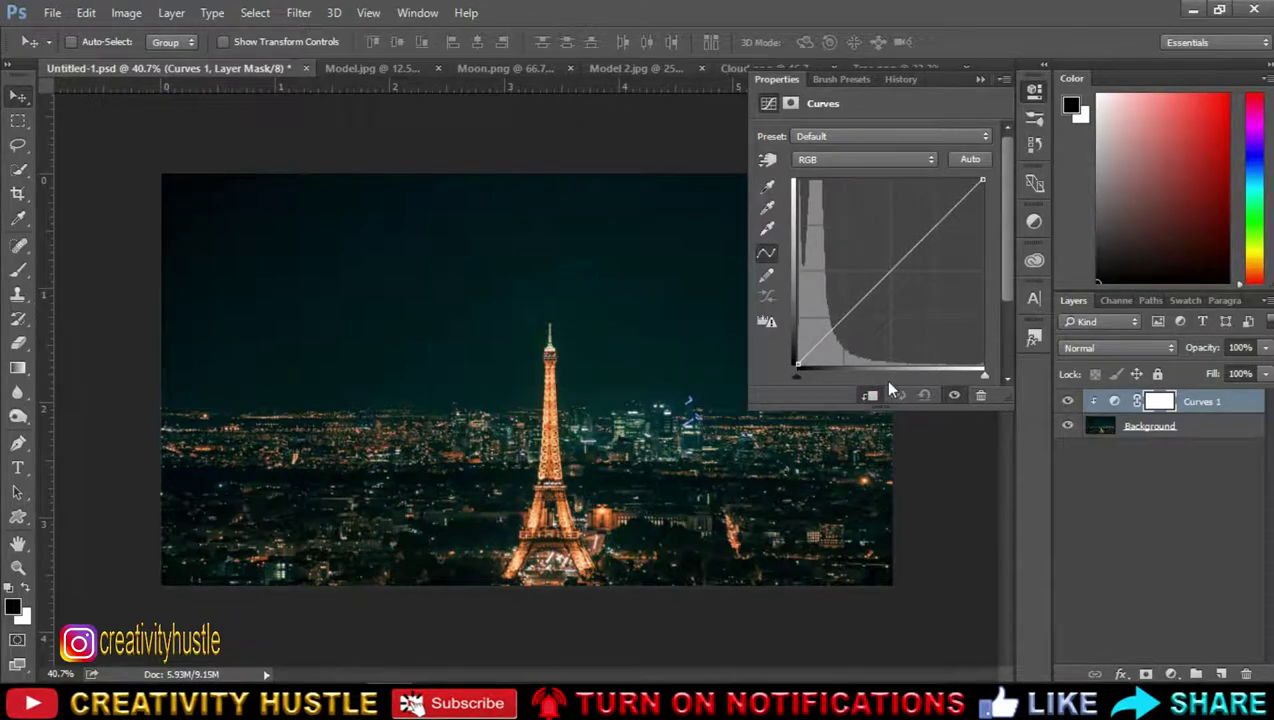
drag(852, 310, 852, 323)
mouse_move(935, 222)
mouse_down()
mouse_move(958, 240)
mouse_move(956, 262)
mouse_move(981, 213)
mouse_move(975, 232)
mouse_up()
click(918, 177)
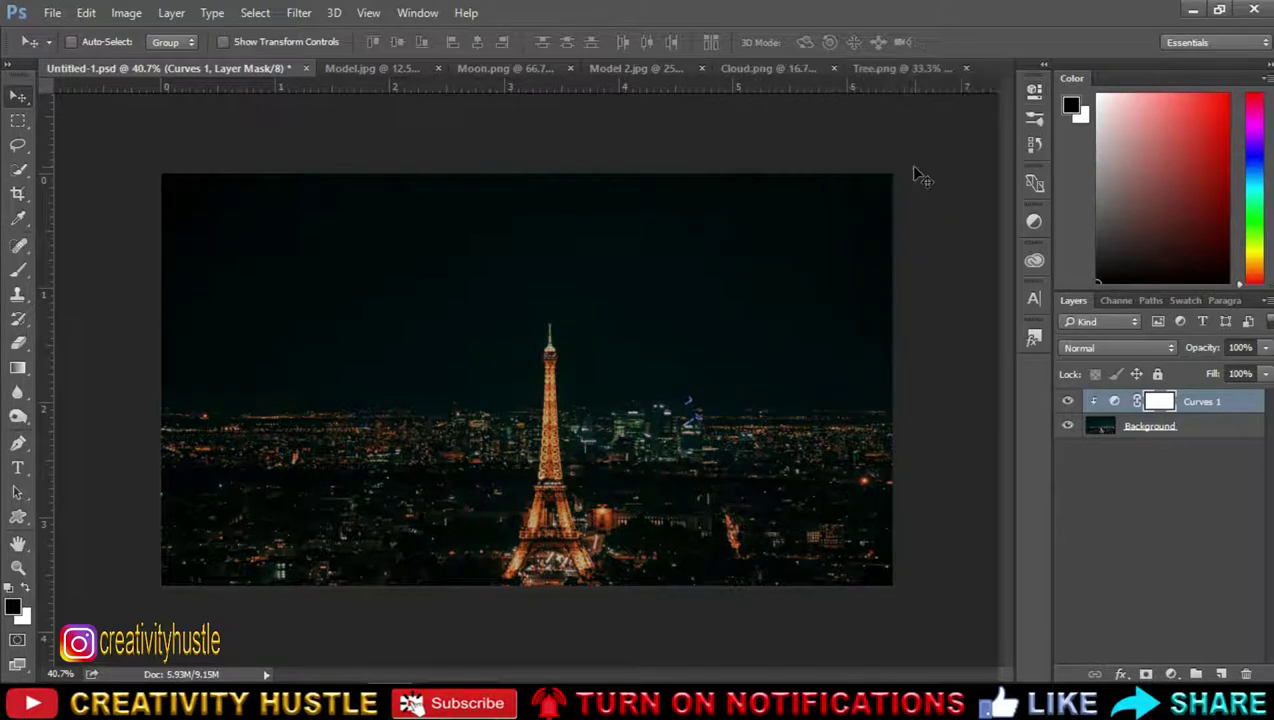
click(384, 69)
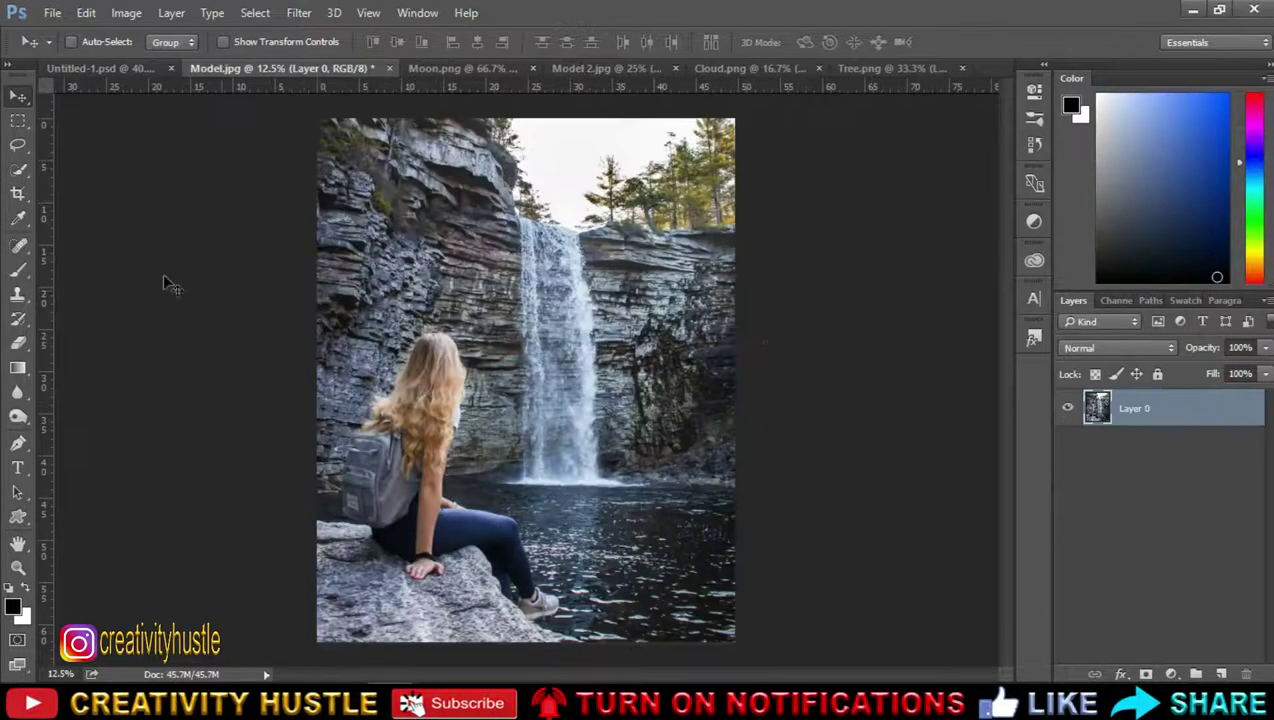
Step: Switch to the Quick Selection Tool and paint a selection over the girl and rock
right_click(18, 168)
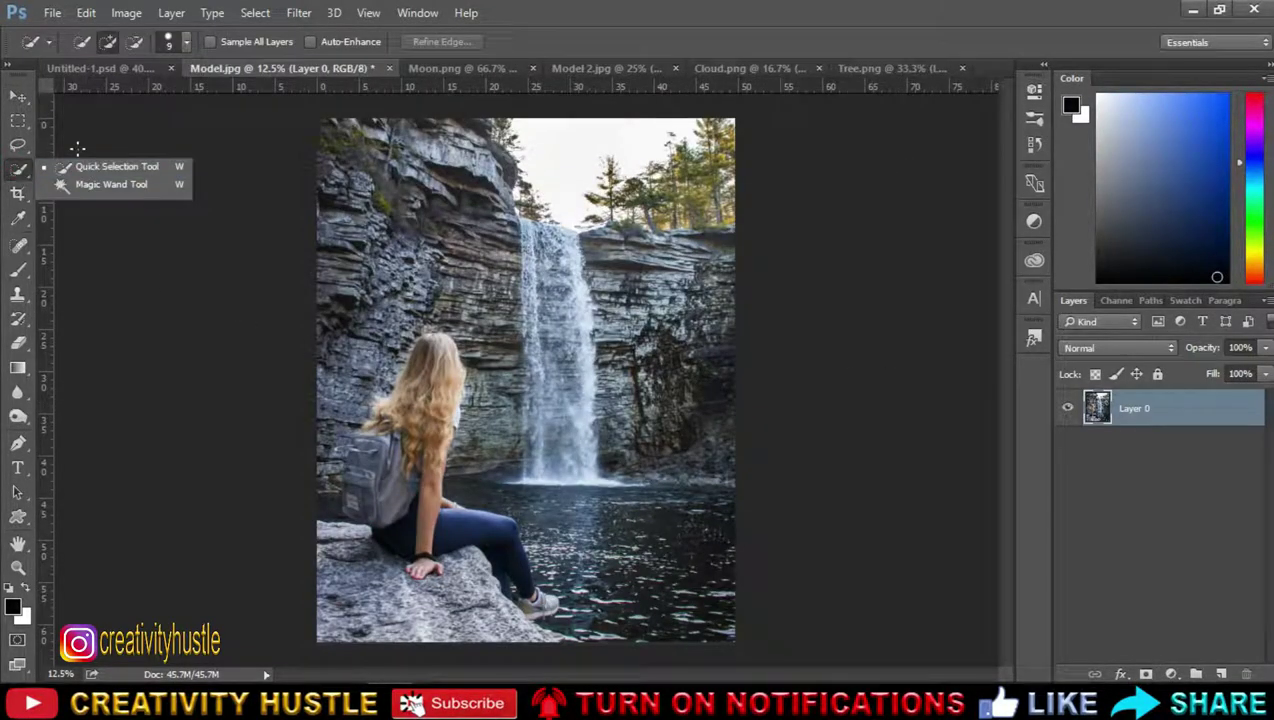
click(101, 166)
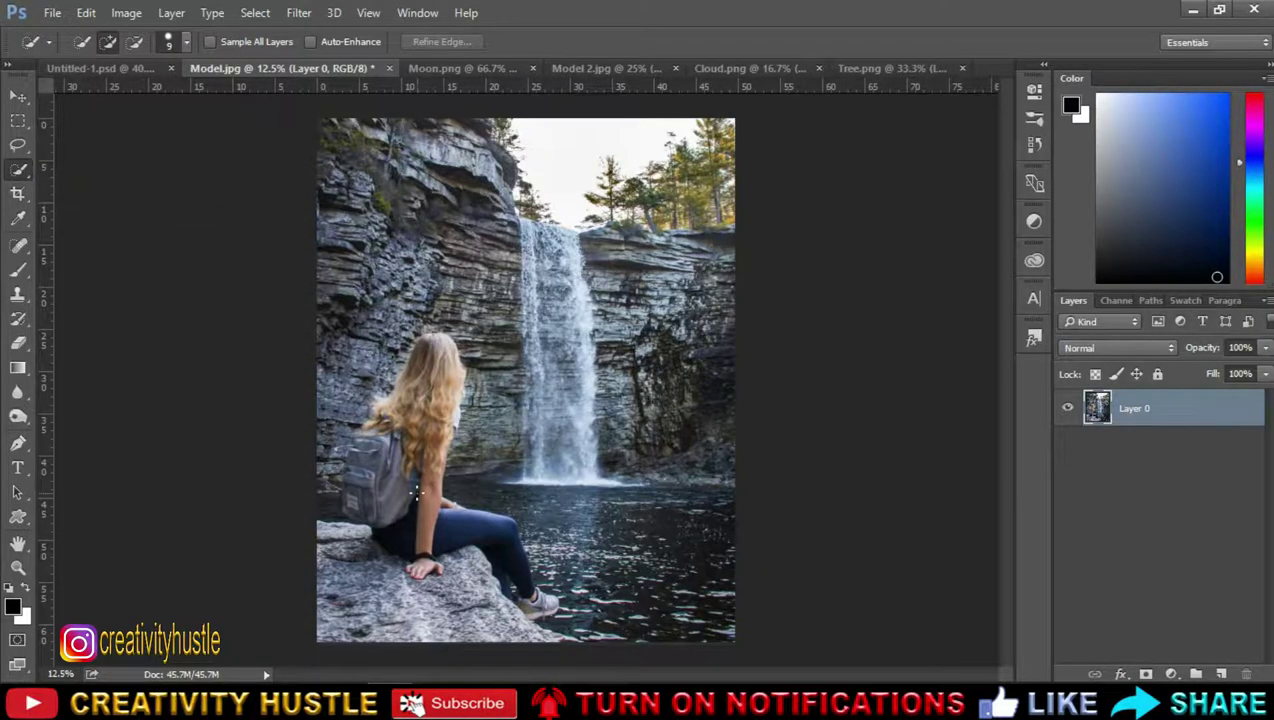
scroll(416, 490, up, 3)
drag(427, 241, 255, 472)
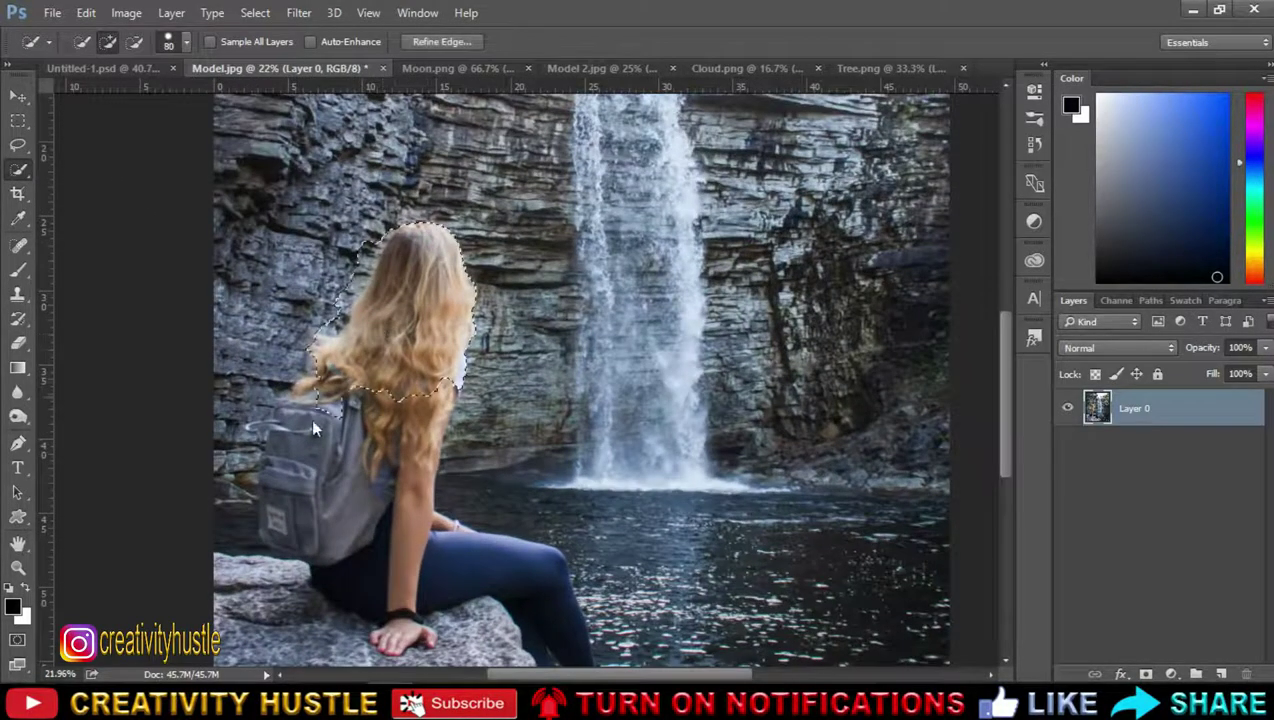
Step: Shrink the brush and add the leg and shoe edges to the selection
scroll(255, 472, up, 1)
key(bracketleft)
key(bracketleft)
key(bracketleft)
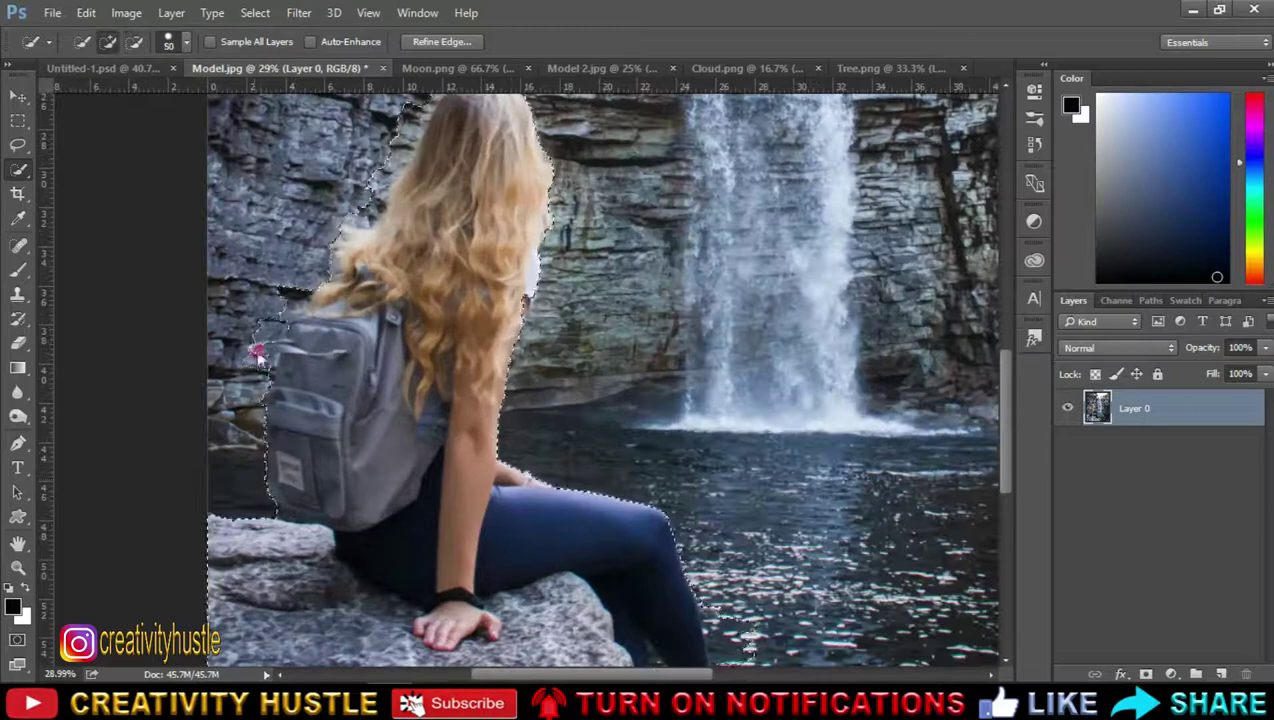
scroll(255, 472, up, 2)
scroll(545, 612, up, 1)
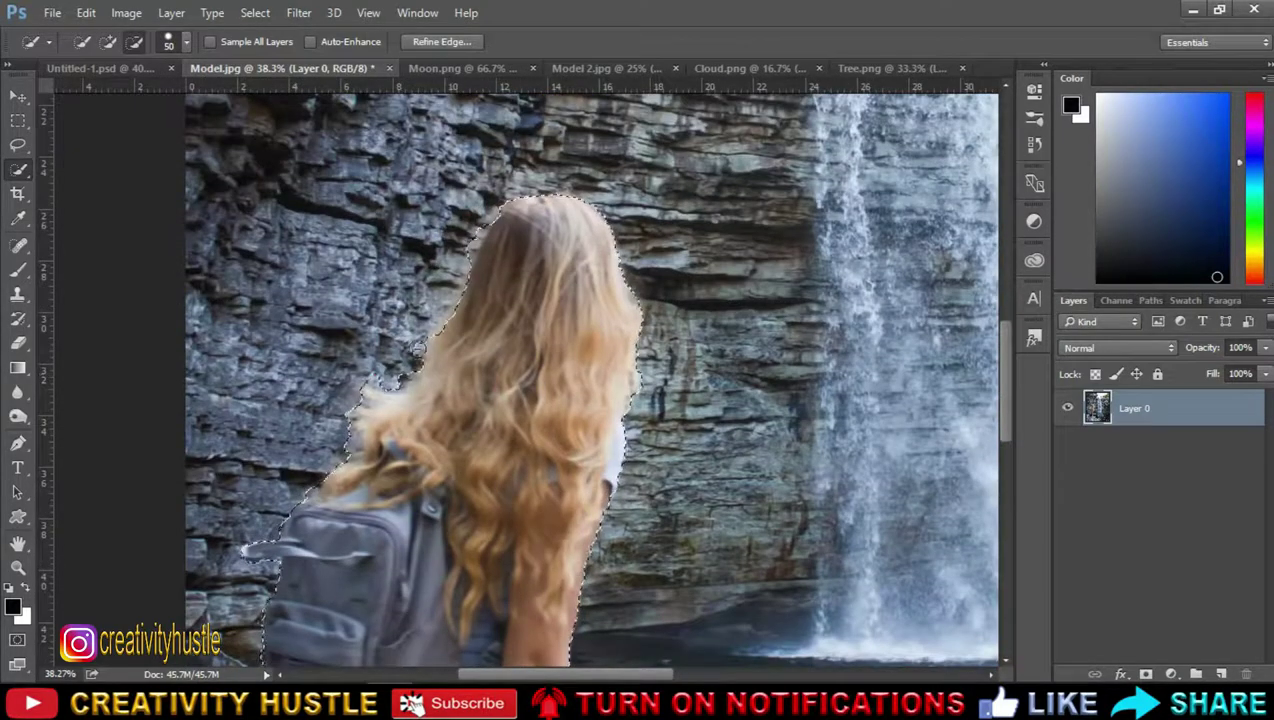
scroll(437, 640, down, 8)
drag(665, 678, 687, 678)
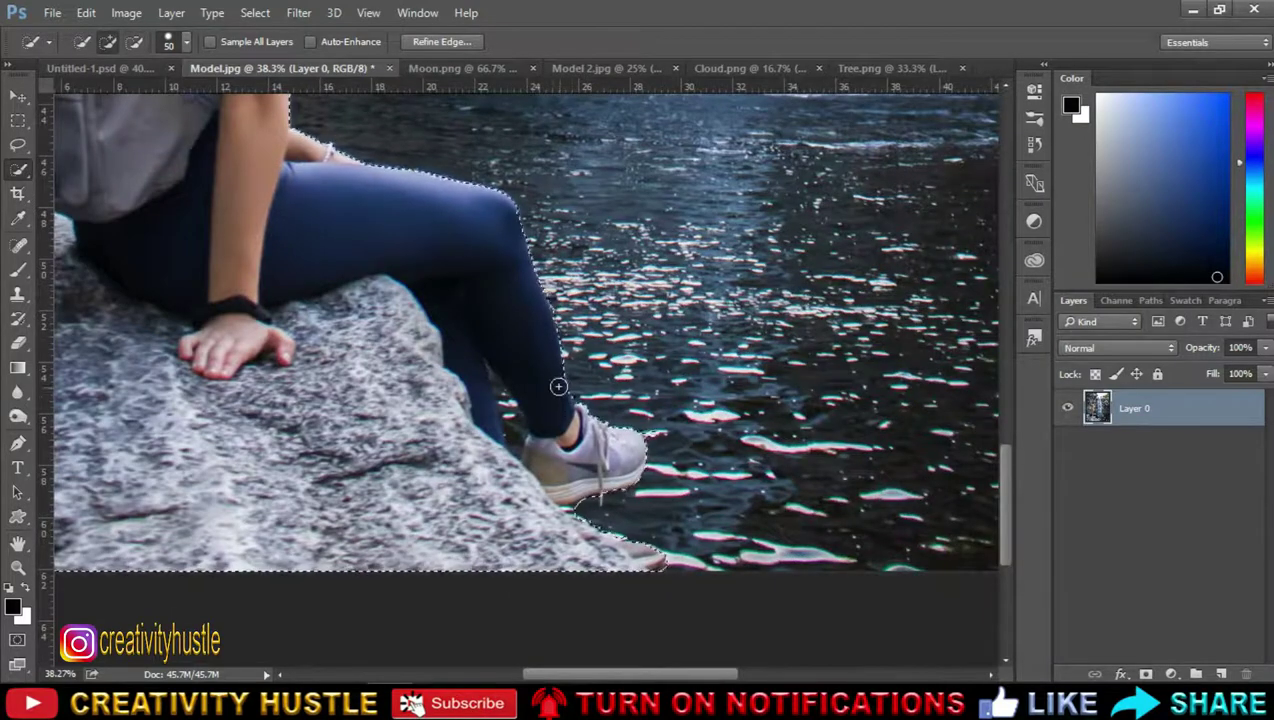
scroll(555, 384, up, 2)
key(bracketleft)
mouse_move(485, 360)
mouse_down()
mouse_move(466, 370)
mouse_move(515, 440)
mouse_up()
key(bracketleft)
key(bracketleft)
key(bracketleft)
scroll(623, 526, up, 1)
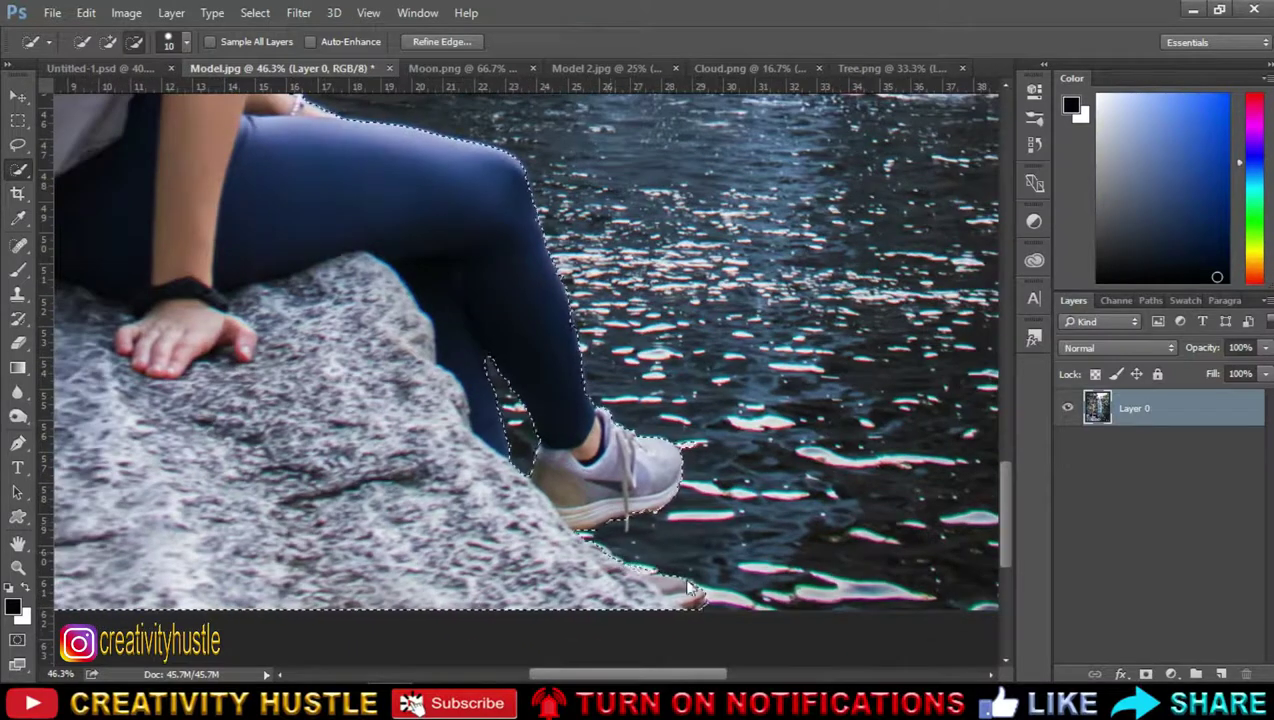
scroll(660, 535, up, 1)
scroll(678, 543, down, 2)
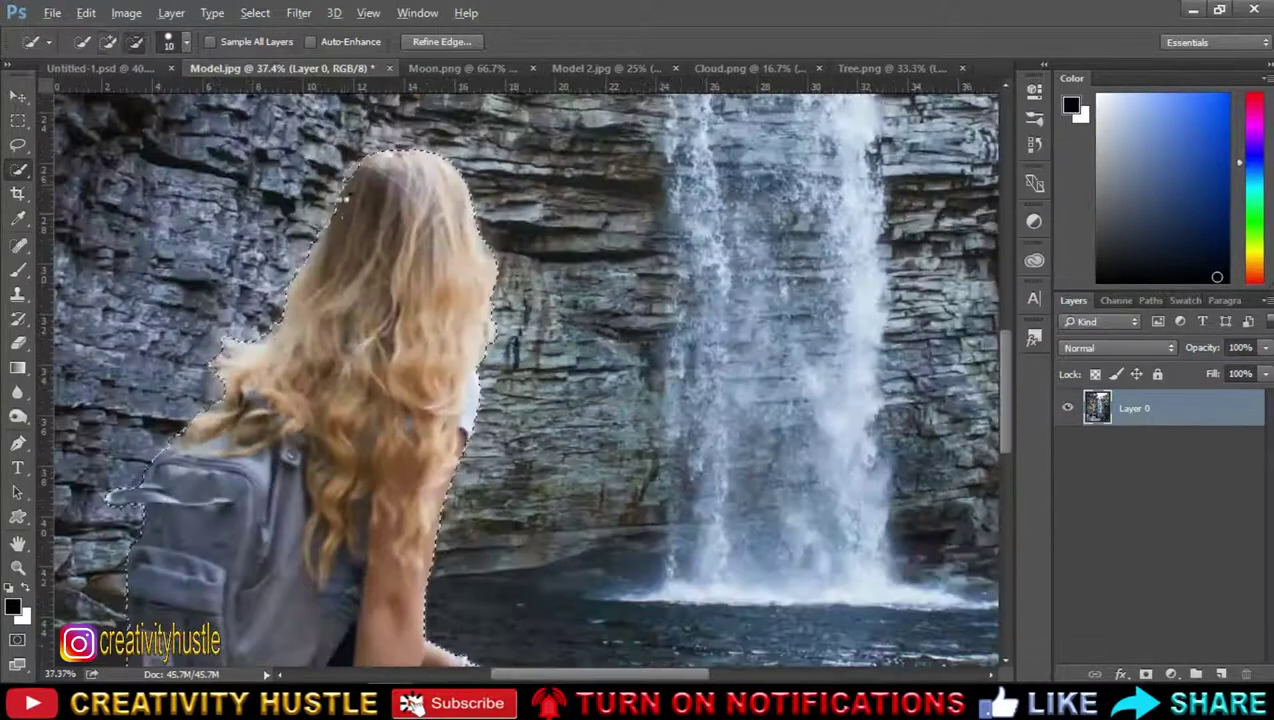
scroll(670, 542, down, 1)
scroll(662, 541, down, 1)
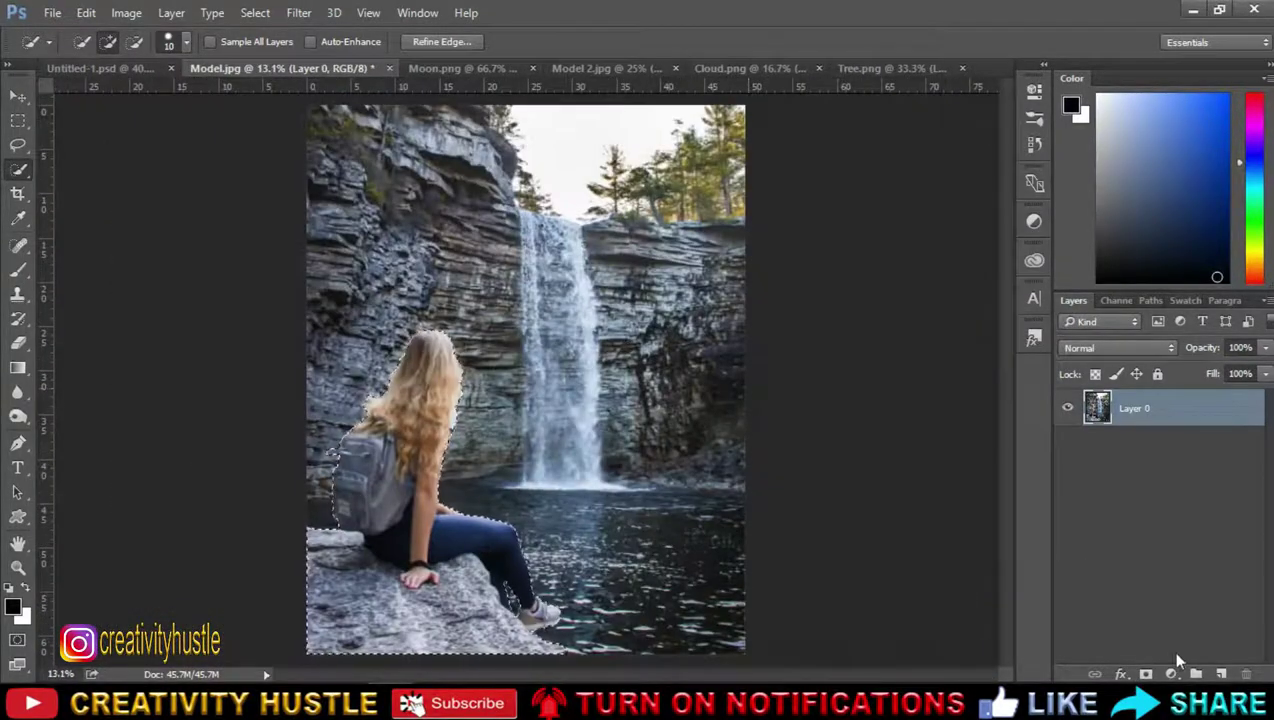
Step: Add a layer mask from the selection and set Refine Mask smoothing, feather and edge shift
click(1146, 676)
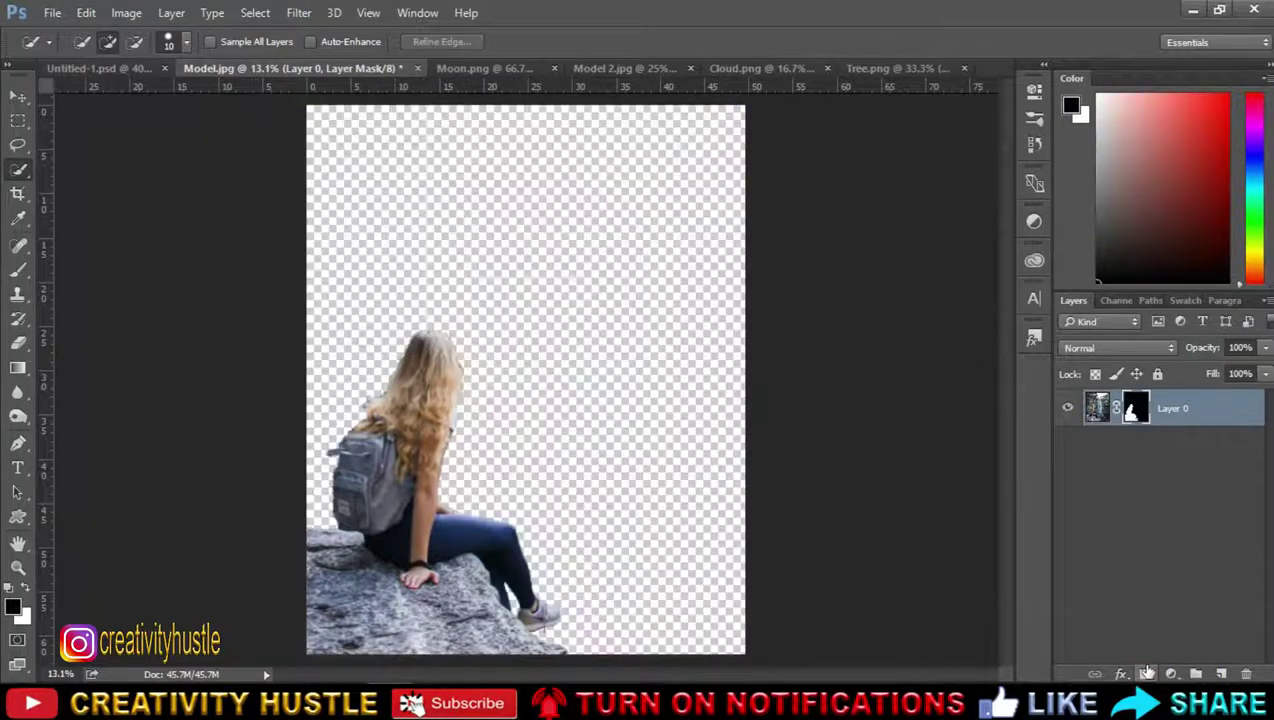
right_click(1142, 418)
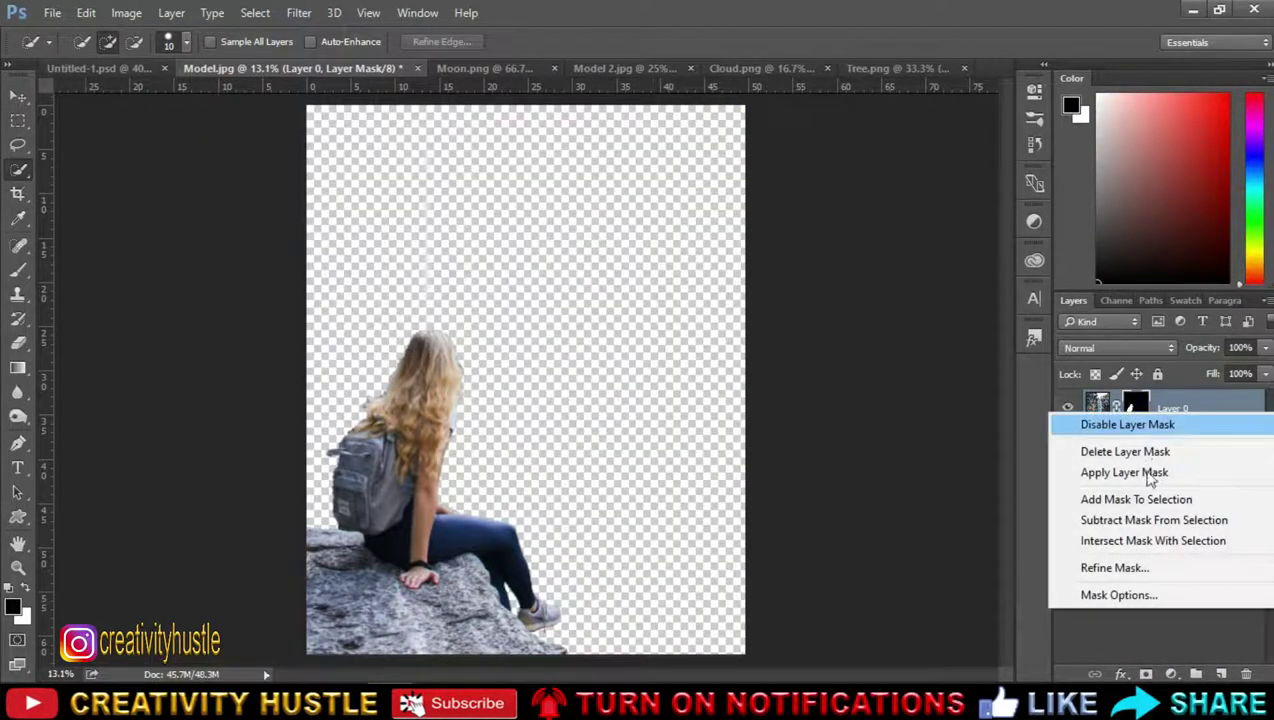
click(1160, 568)
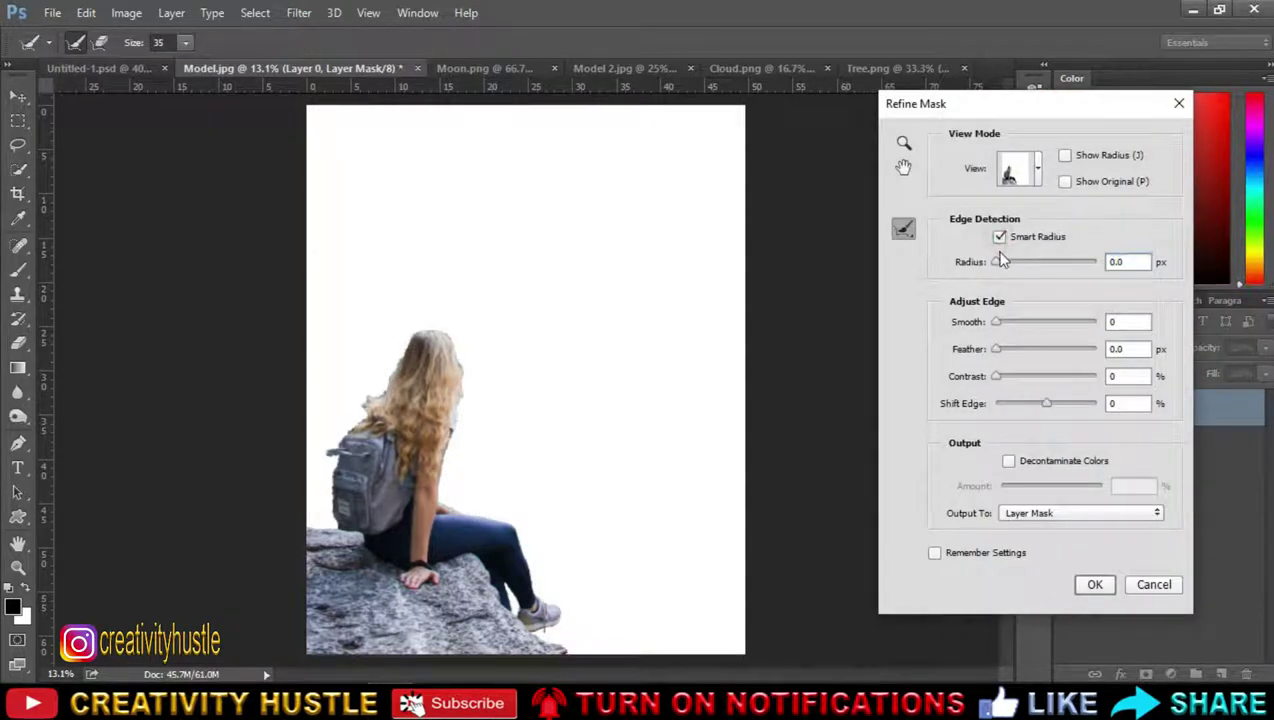
drag(1006, 322, 1001, 349)
drag(1047, 403, 1050, 405)
scroll(351, 385, up, 3)
Step: Brush the hair and backpack edges, set Feather 1.6 and Shift Edge +14, and apply
mouse_move(455, 262)
mouse_down()
mouse_move(314, 495)
mouse_move(316, 625)
mouse_up()
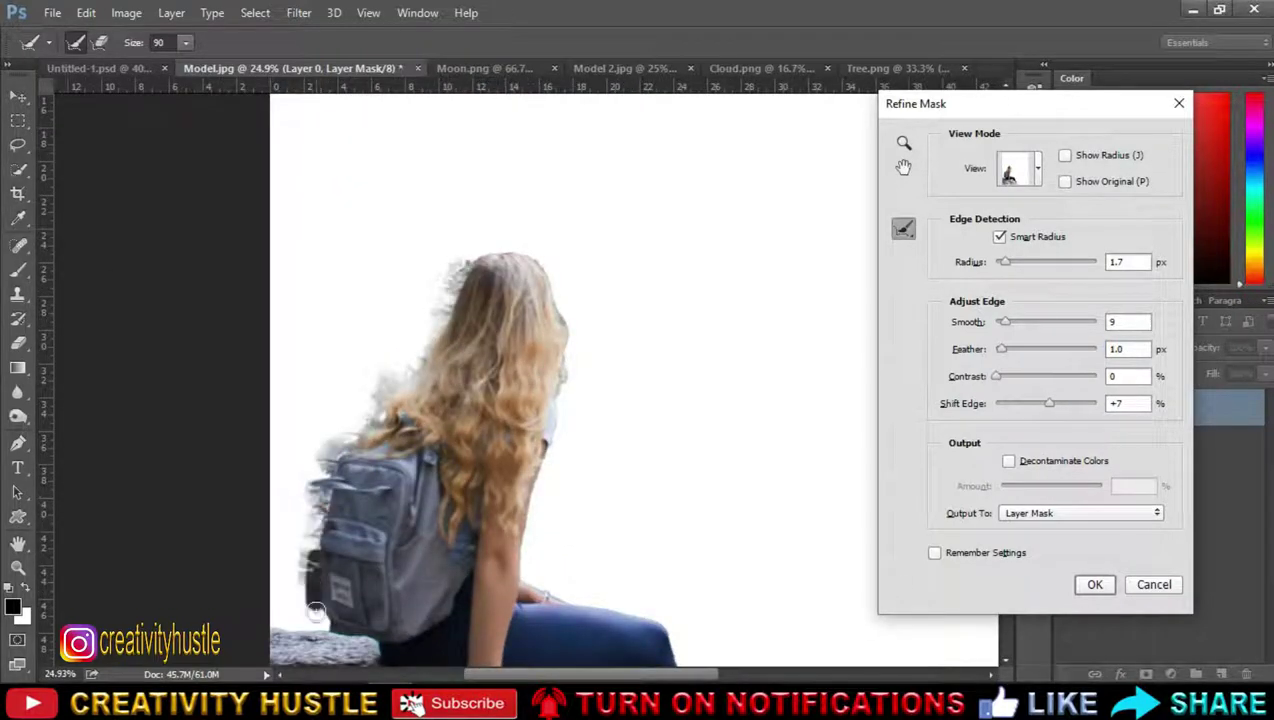
drag(515, 243, 562, 420)
scroll(537, 432, down, 2)
scroll(768, 463, down, 5)
mouse_move(665, 345)
mouse_down()
mouse_move(710, 500)
mouse_move(753, 456)
mouse_up()
scroll(710, 500, down, 2)
drag(1054, 406, 1052, 404)
drag(1001, 349, 1010, 326)
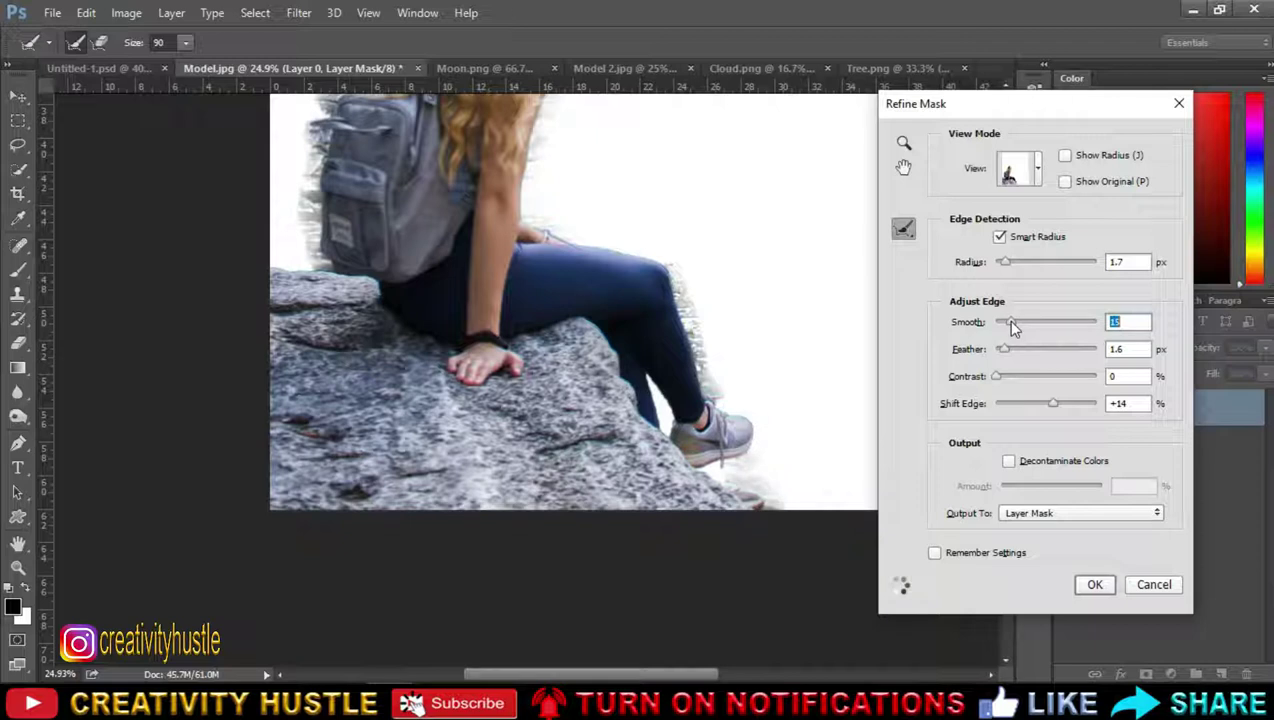
click(1095, 585)
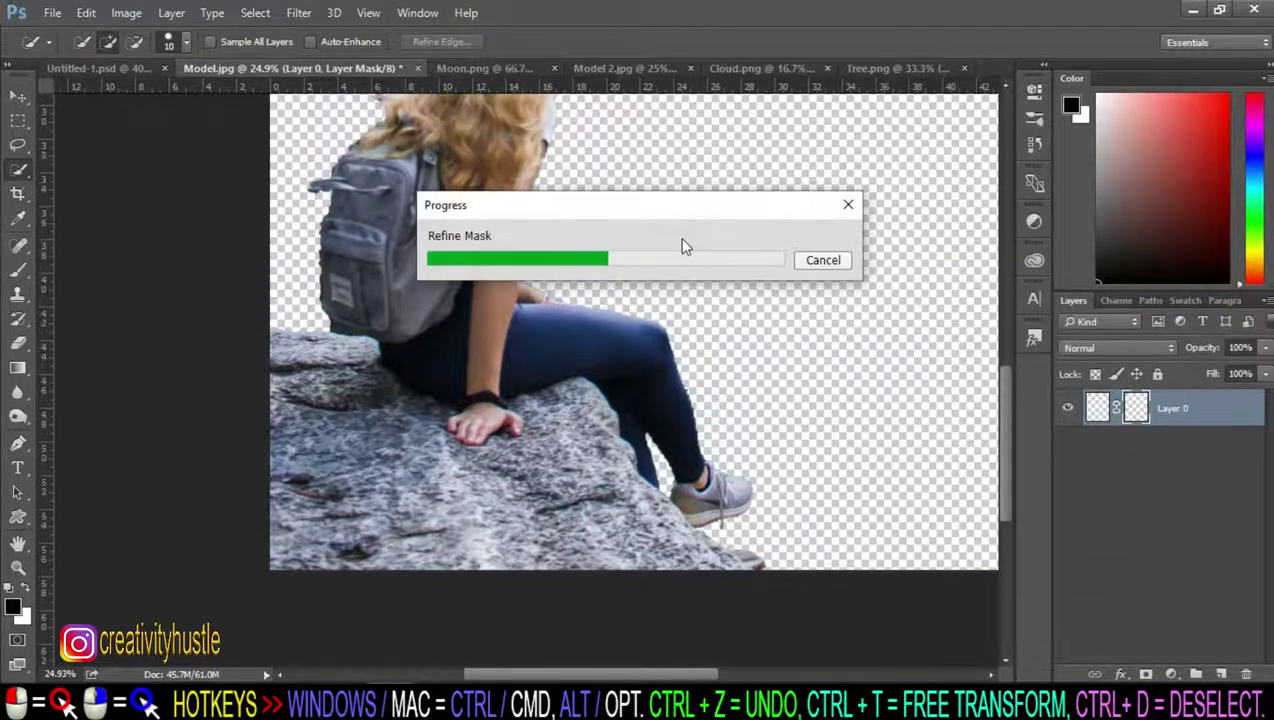
scroll(683, 244, down, 1)
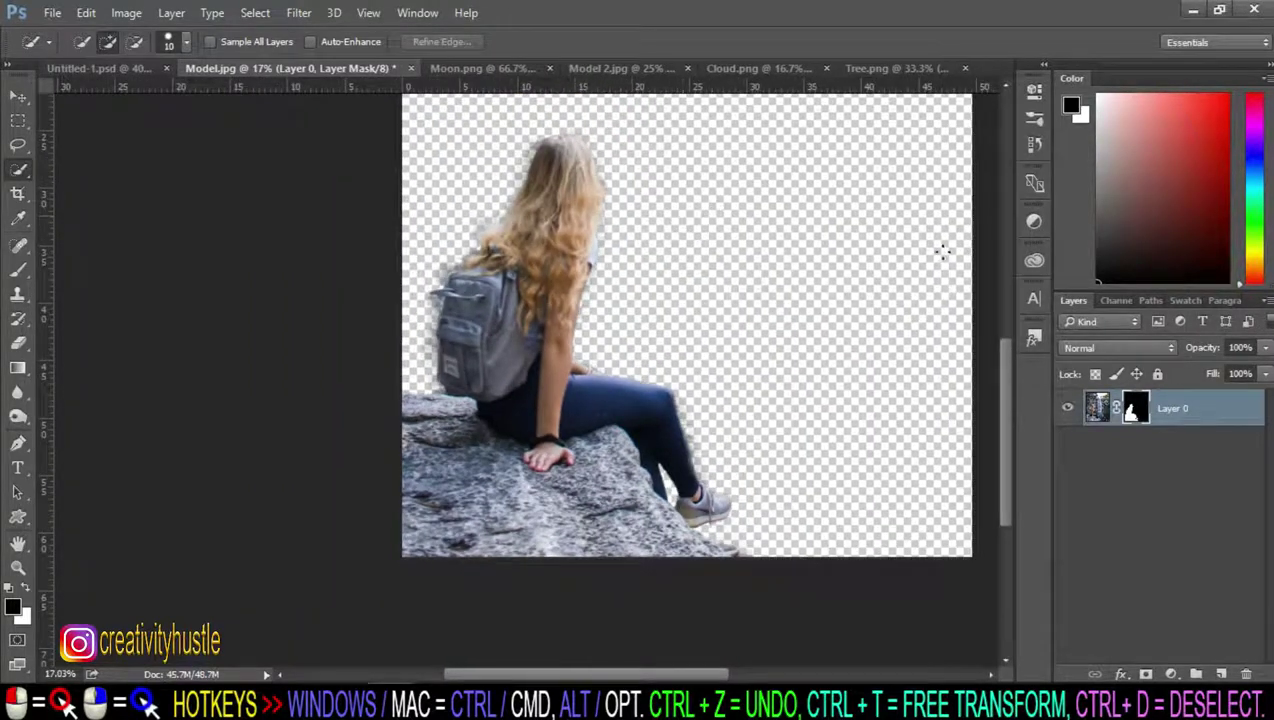
Step: Move the cut-out girl layer into the Untitled-1 Paris document, scaled down at lower left
key(v)
mouse_move(560, 300)
mouse_down()
mouse_move(128, 72)
mouse_move(366, 290)
mouse_up()
key(ctrl+t)
drag(674, 202, 430, 320)
scroll(430, 320, up, 10)
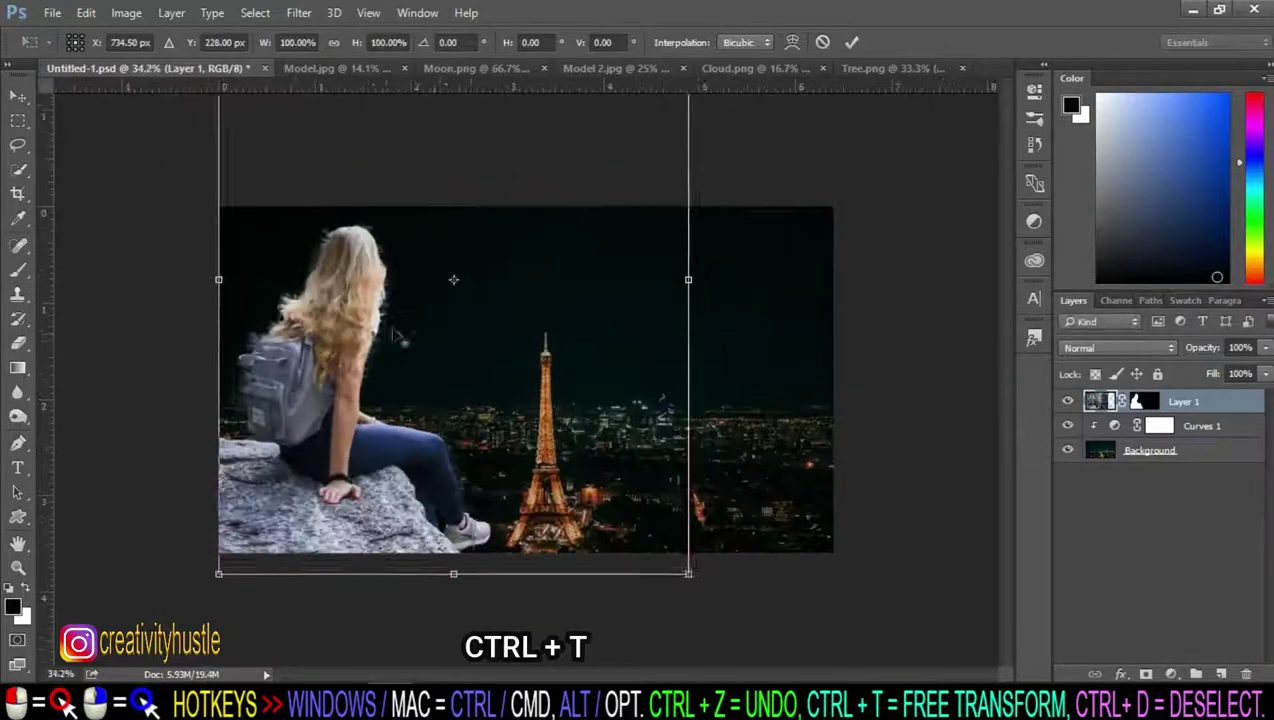
scroll(400, 343, up, 5)
key(Return)
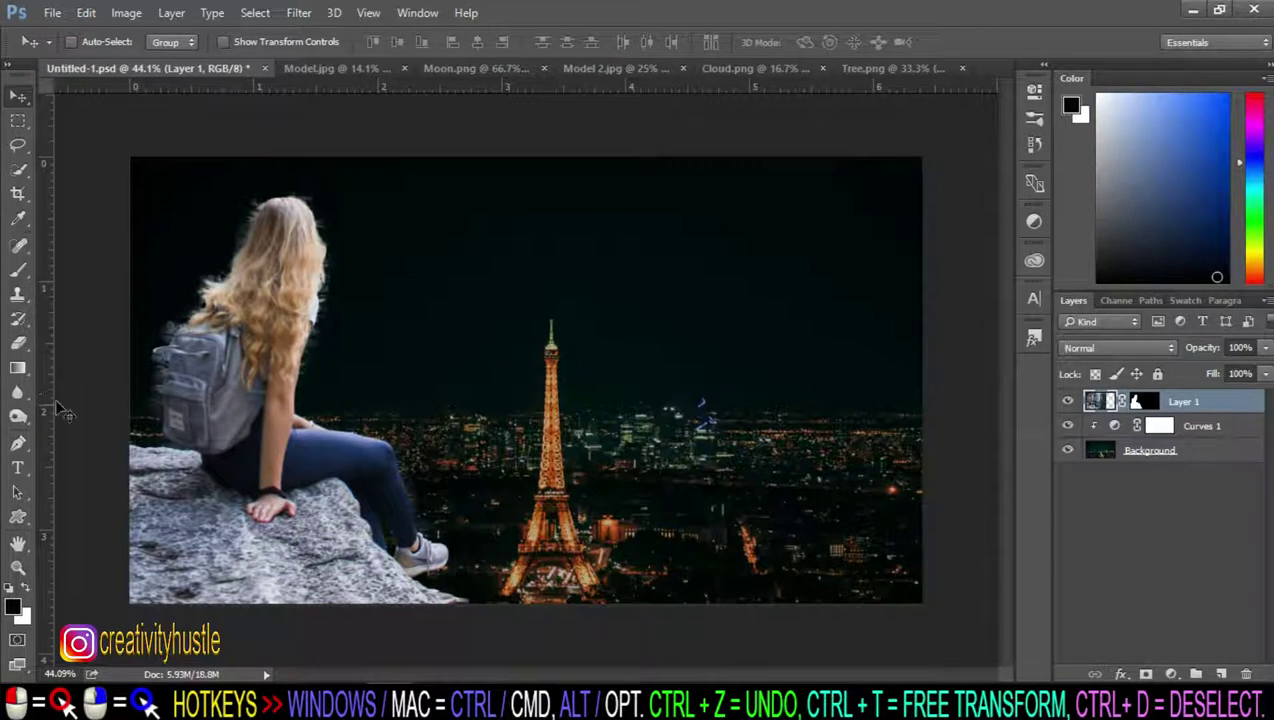
Step: Set up a small Brush at 100% flow targeting Layer 1's layer mask
click(17, 270)
right_click(17, 270)
click(90, 265)
scroll(537, 586, up, 2)
scroll(537, 586, up, 2)
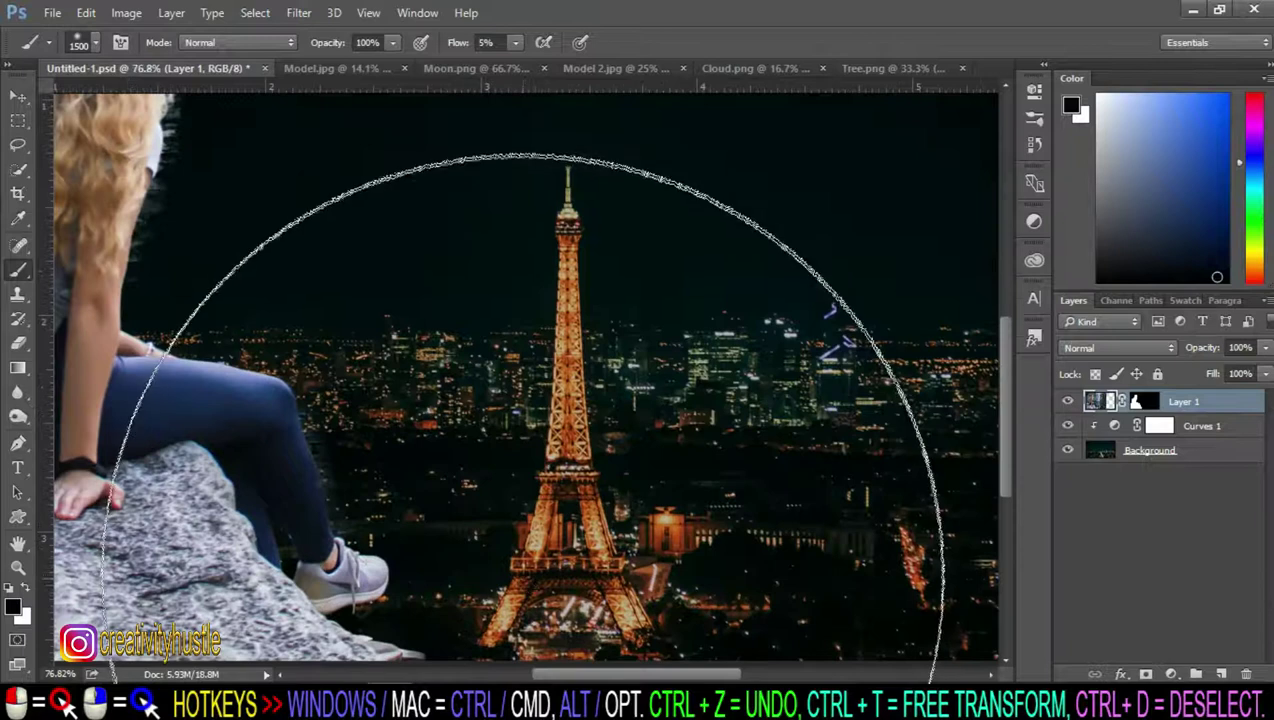
key(bracketleft)
key(bracketleft)
key(bracketleft)
key(ctrl+backslash)
key(bracketleft)
key(bracketleft)
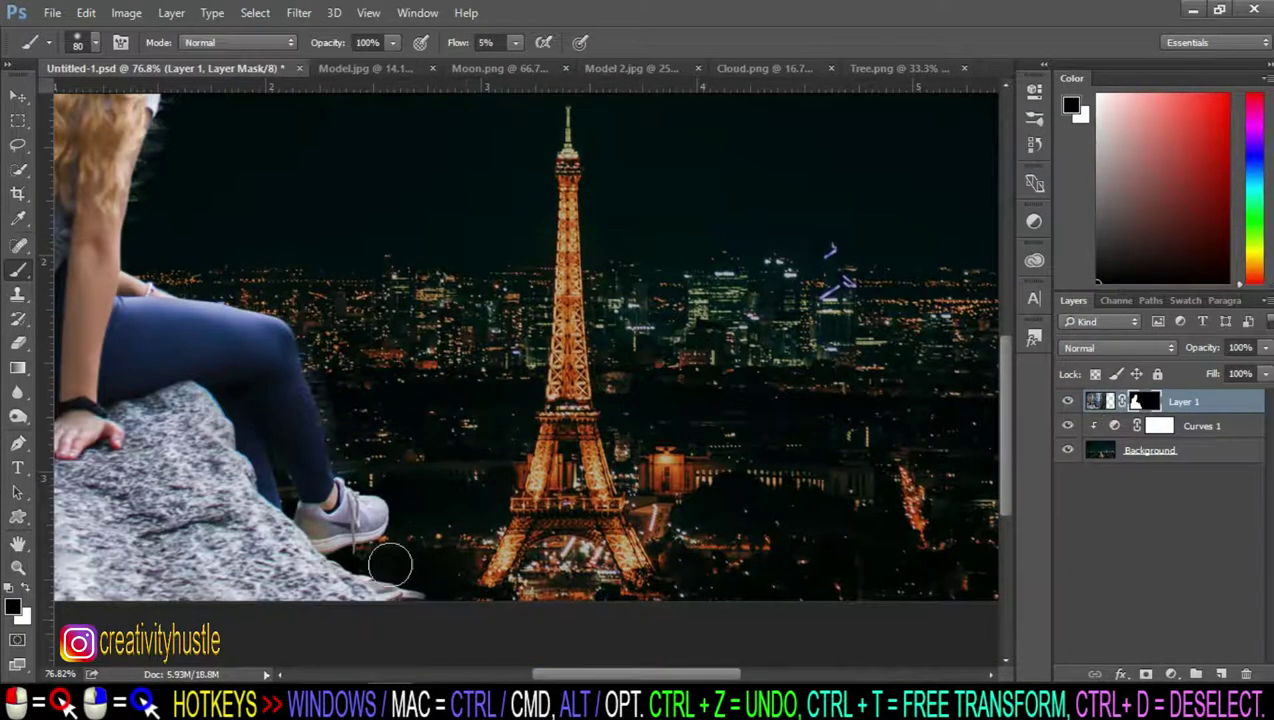
key(shift+0)
Step: Paint black along the rock's lower edge, then view Layer 1's mask by itself
scroll(400, 580, up, 1)
scroll(425, 605, up, 1)
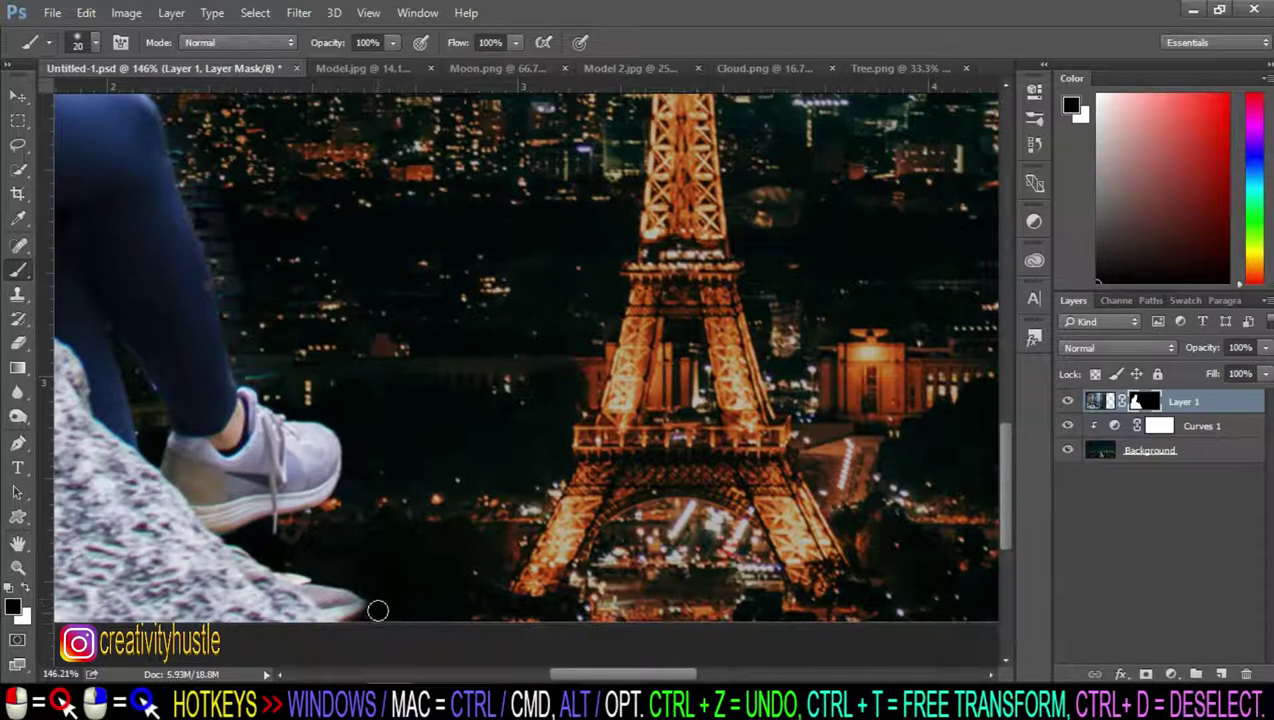
scroll(390, 470, down, 2)
scroll(421, 441, down, 1)
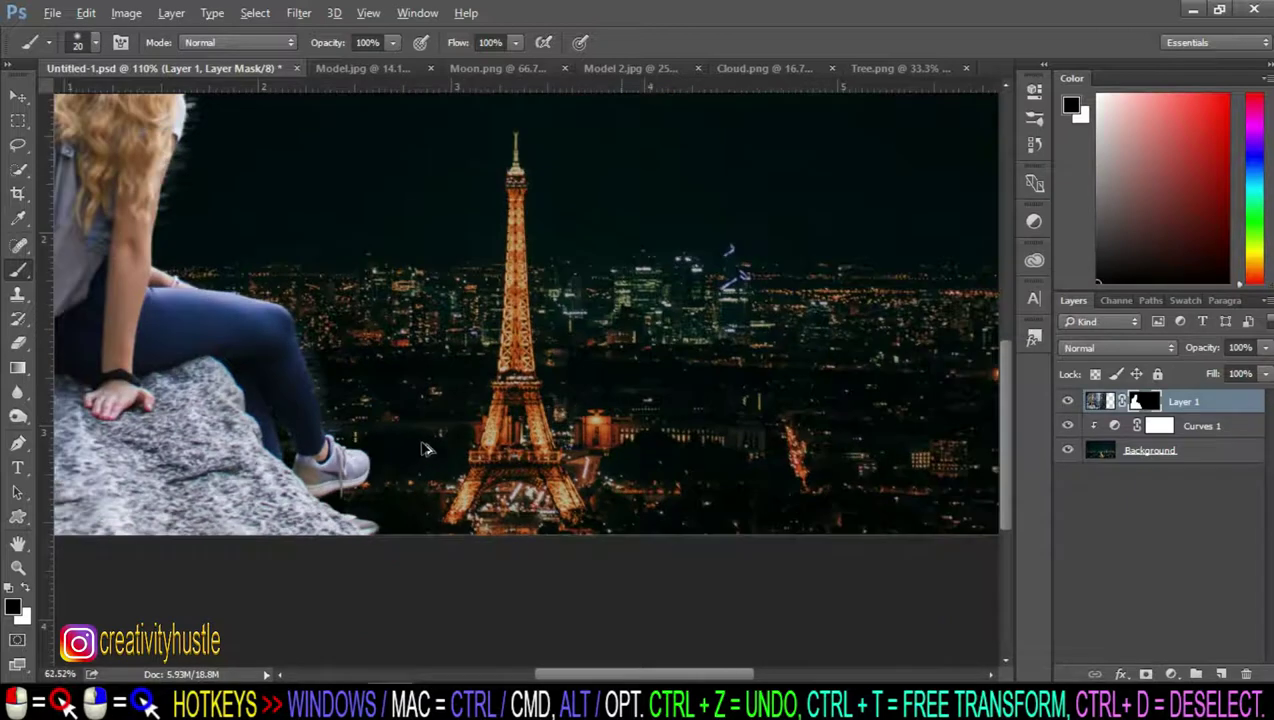
scroll(287, 333, down, 1)
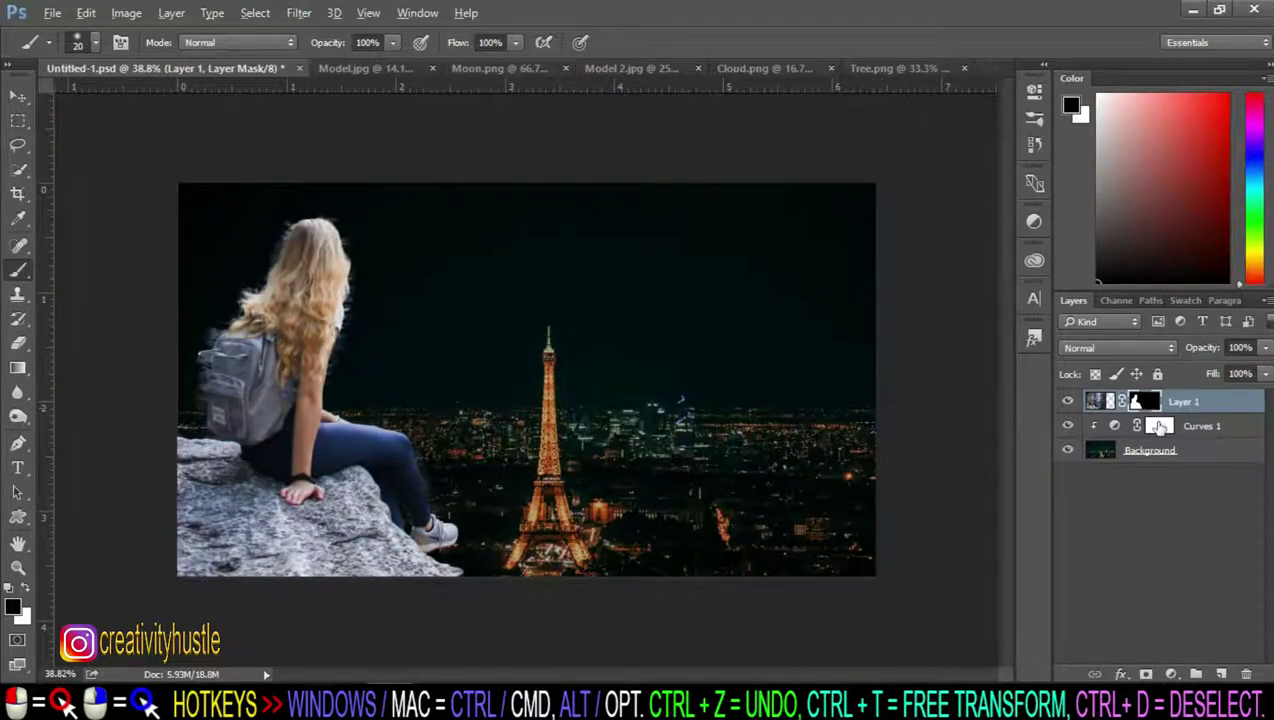
alt+click(1143, 407)
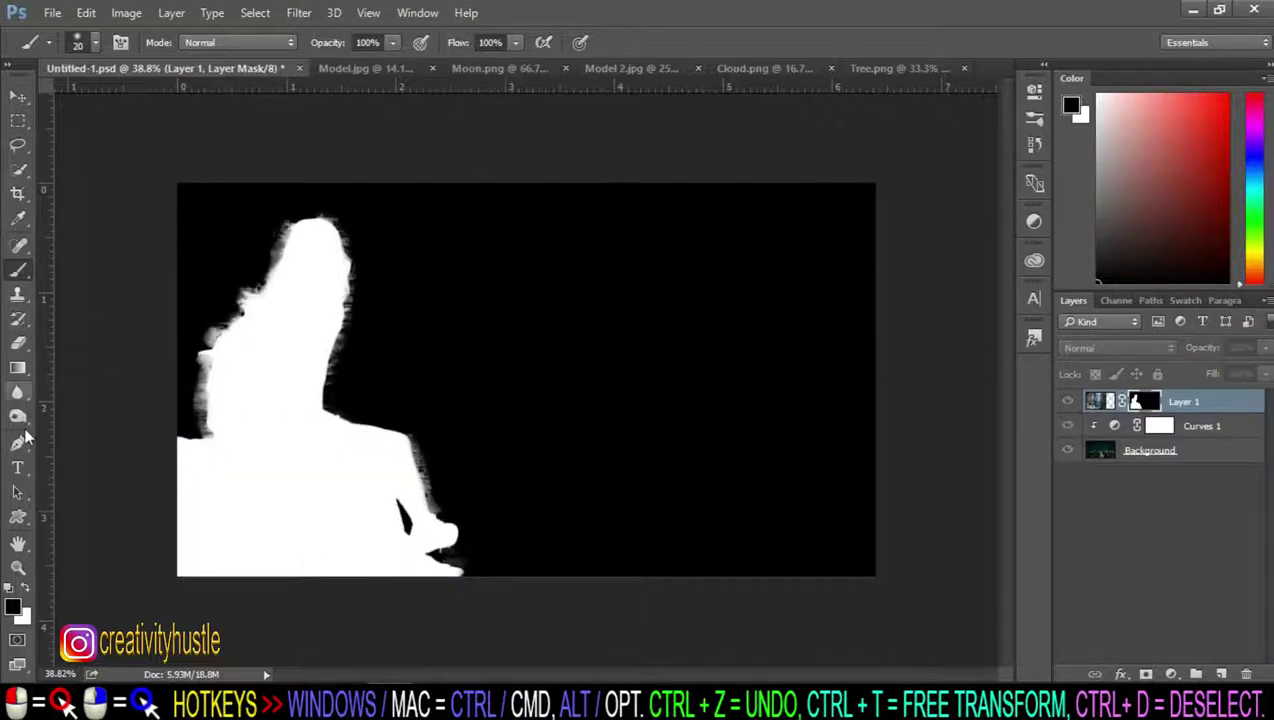
Step: Burn away the grey fringe along the left edge, head and right side down to the foot
drag(18, 416, 110, 441)
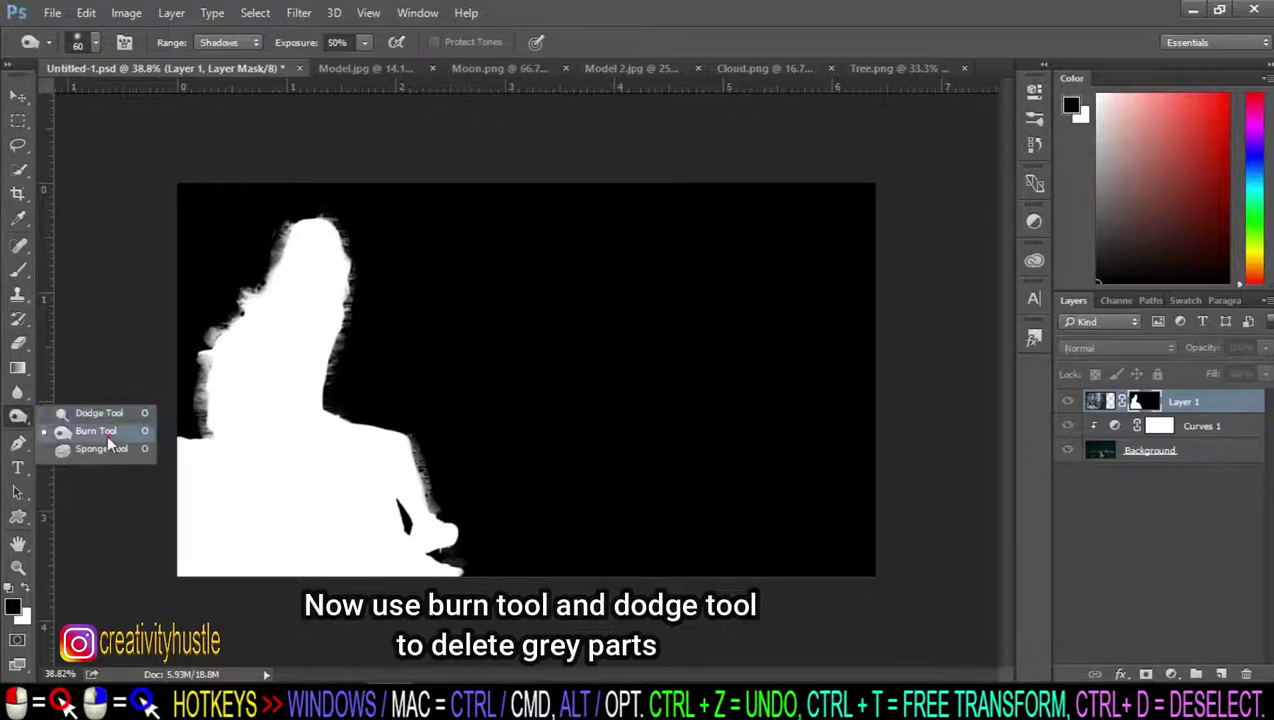
scroll(236, 378, up, 2)
mouse_move(236, 378)
mouse_down()
mouse_move(452, 479)
mouse_move(600, 100)
mouse_up()
key(bracketright)
drag(430, 413, 450, 330)
mouse_move(640, 95)
mouse_down()
mouse_move(660, 100)
mouse_move(850, 600)
mouse_up()
scroll(855, 570, down, 2)
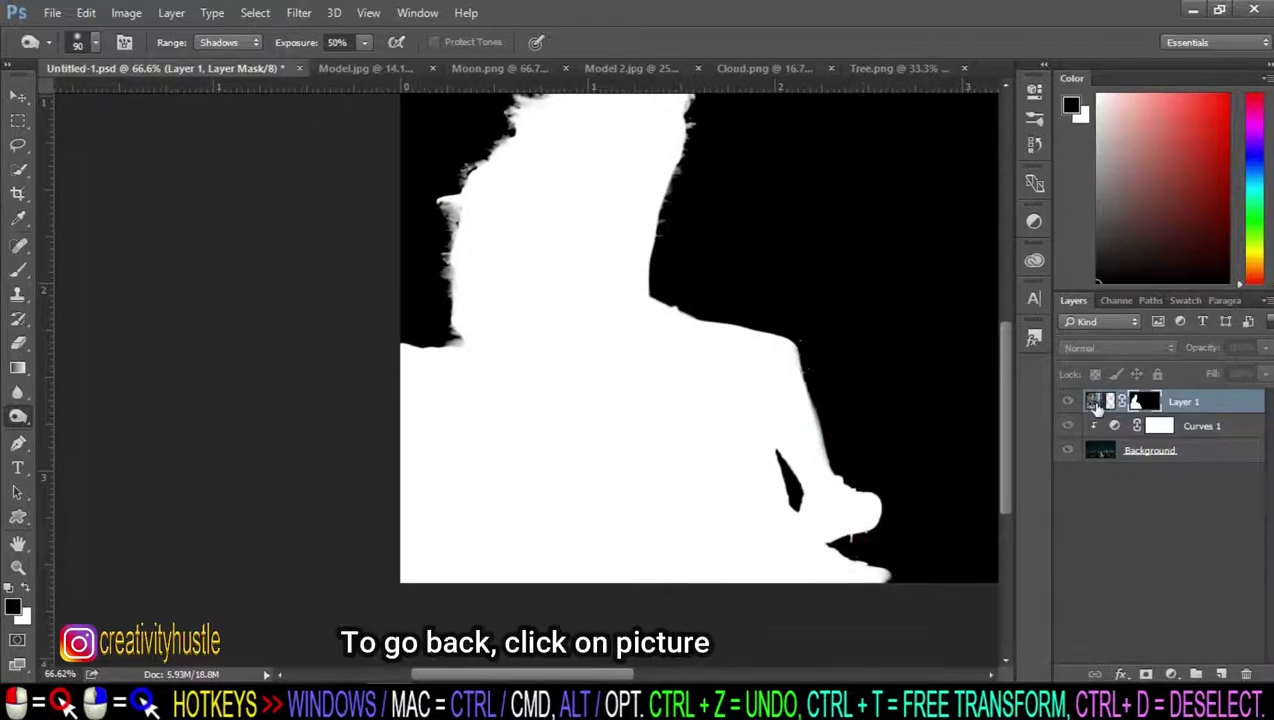
Step: Check the edges in the composite, then return to the black-and-white mask view
click(1095, 401)
scroll(819, 285, up, 2)
scroll(780, 275, up, 2)
scroll(779, 275, down, 2)
scroll(700, 400, up, 1)
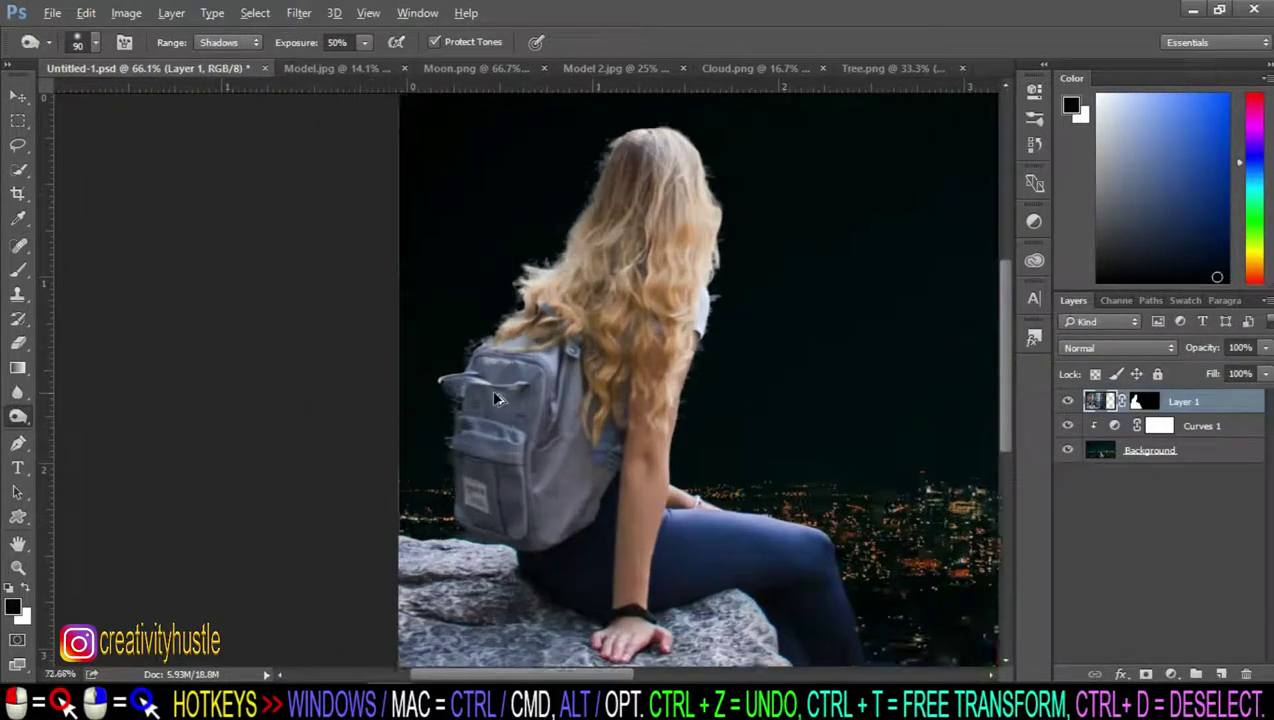
scroll(800, 410, up, 3)
scroll(852, 420, up, 2)
alt+click(1147, 405)
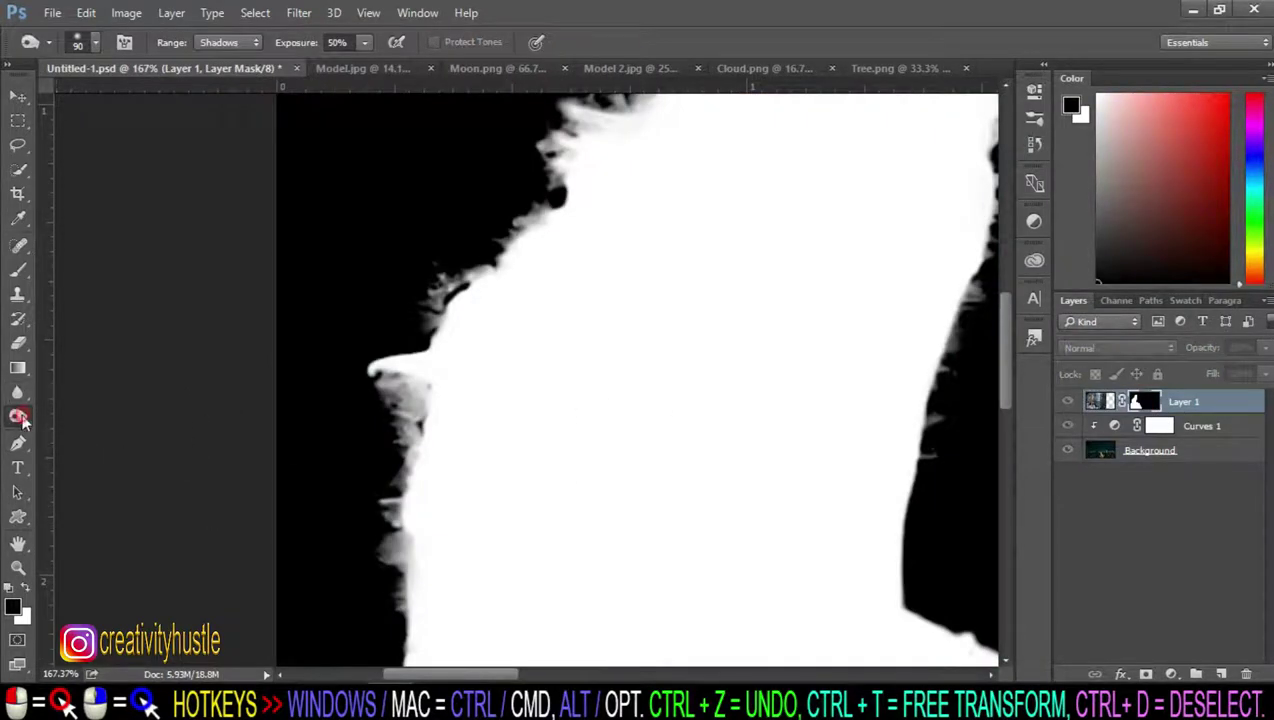
Step: Burn the remaining grey mask edges near the face with a smaller brush
click(20, 418)
click(105, 431)
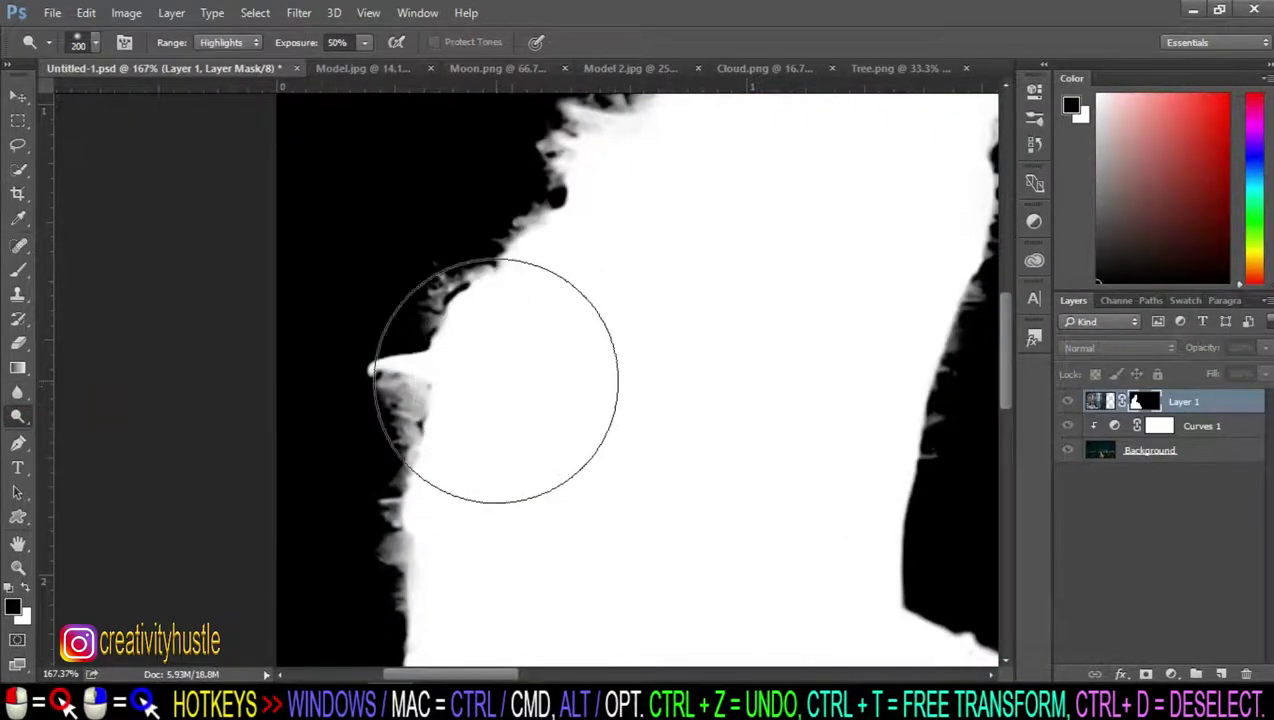
key(bracketleft)
key(bracketleft)
key(bracketleft)
key(bracketleft)
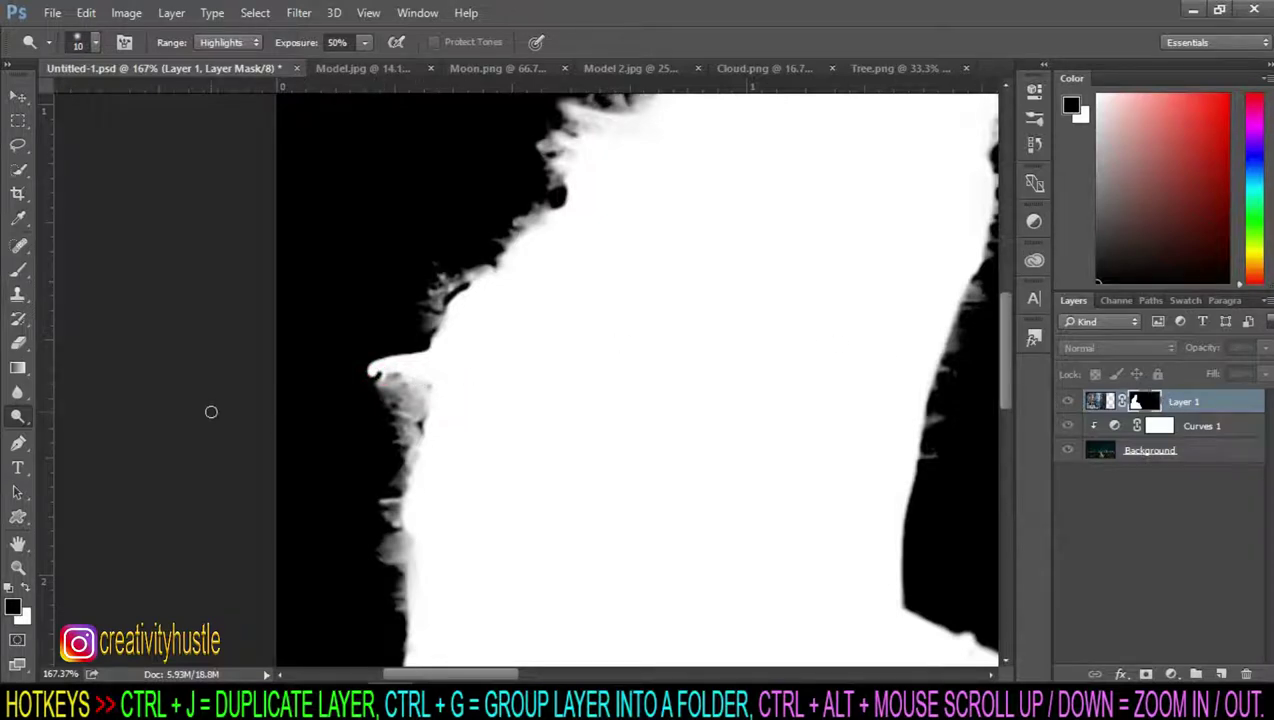
right_click(18, 420)
click(60, 432)
drag(407, 412, 388, 556)
scroll(642, 239, down, 2)
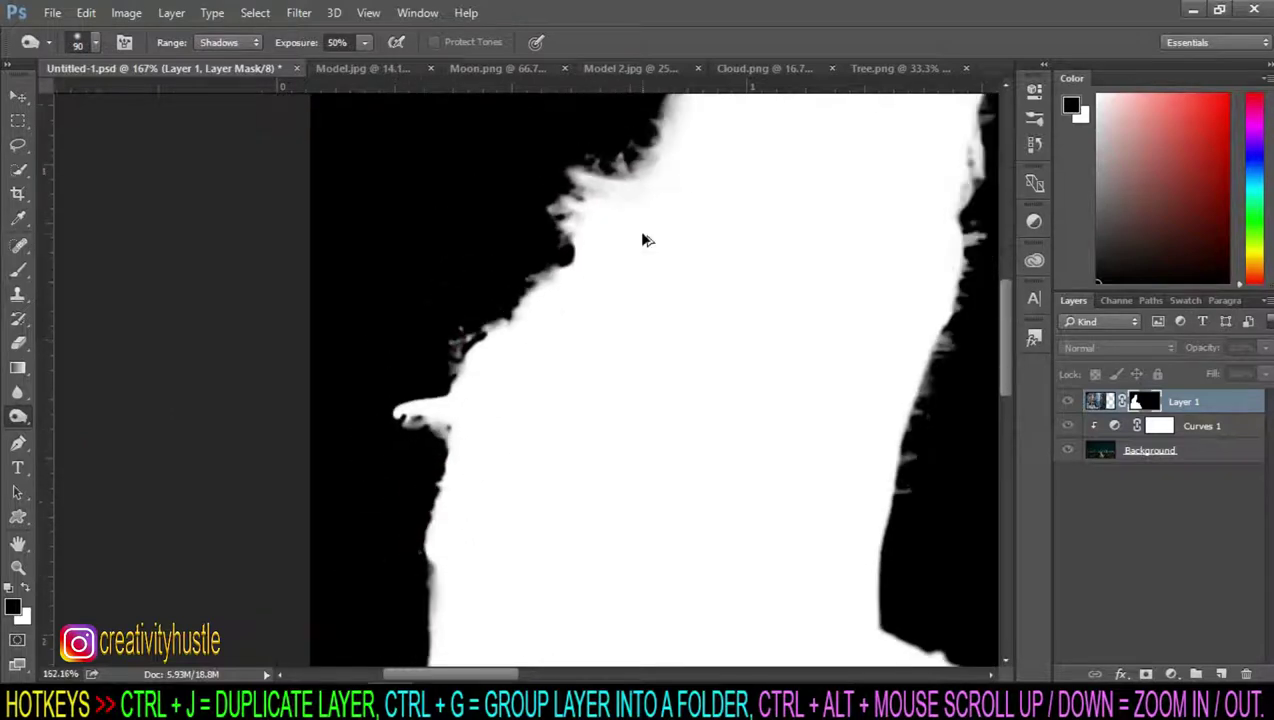
scroll(642, 239, down, 2)
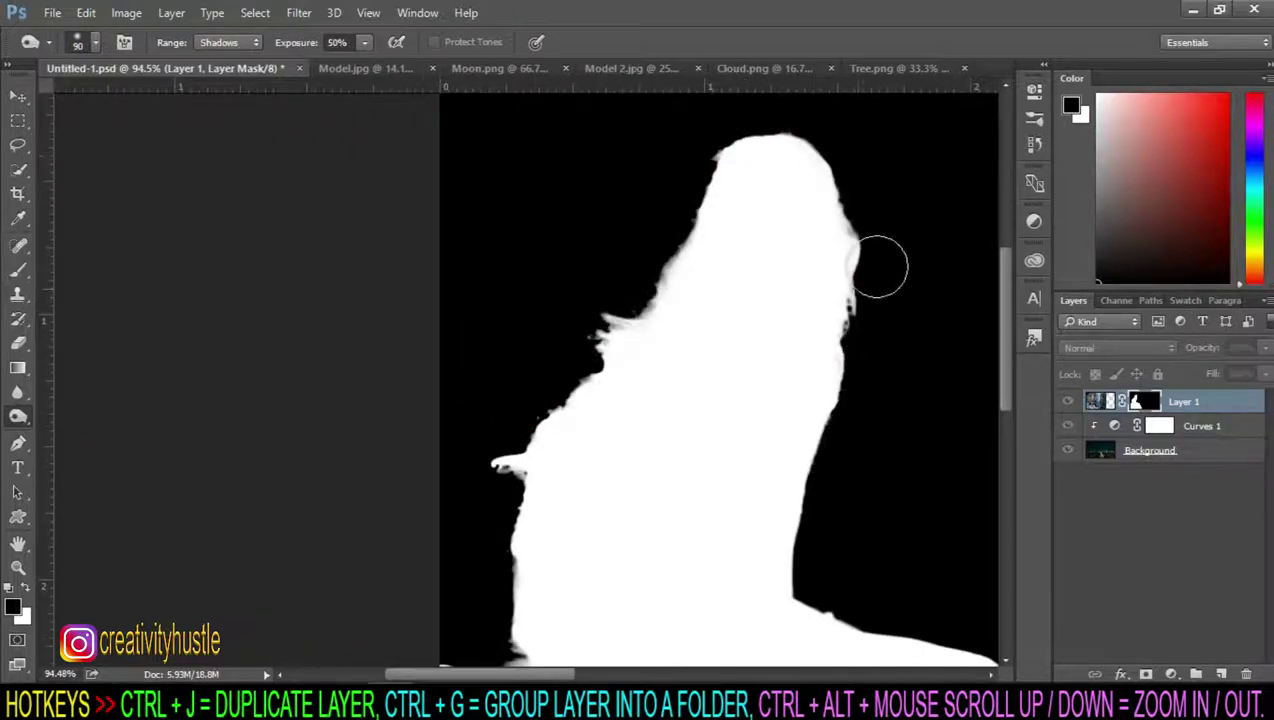
scroll(734, 257, down, 2)
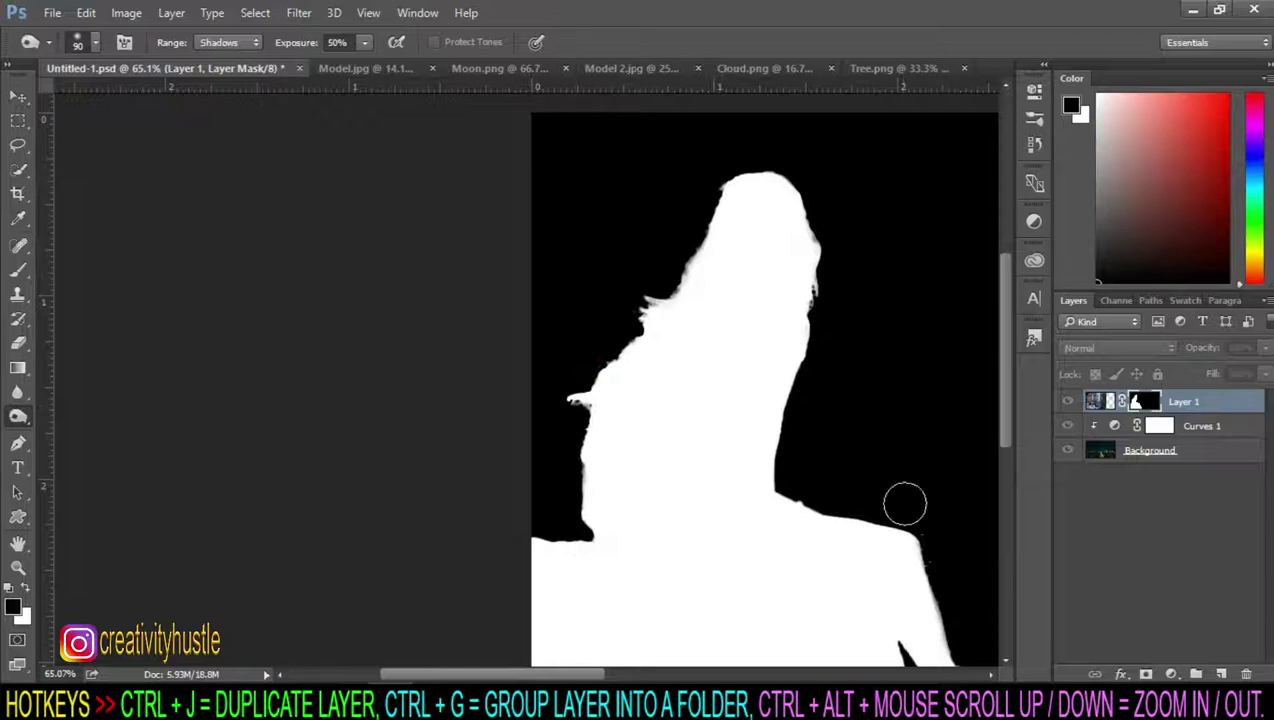
scroll(905, 503, right, 3)
scroll(711, 503, down, 2)
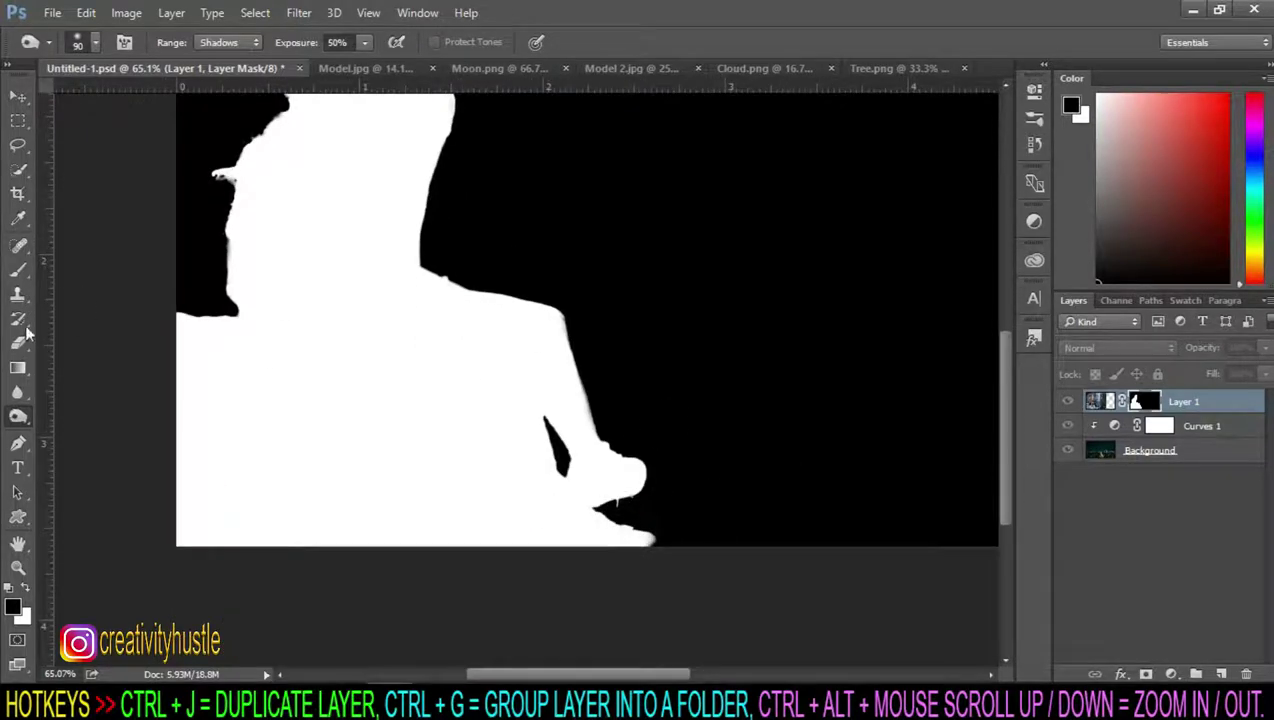
Step: Burn the leftover grey edges using the Highlights range, then return to the colour composite
drag(25, 425, 95, 428)
scroll(559, 319, up, 2)
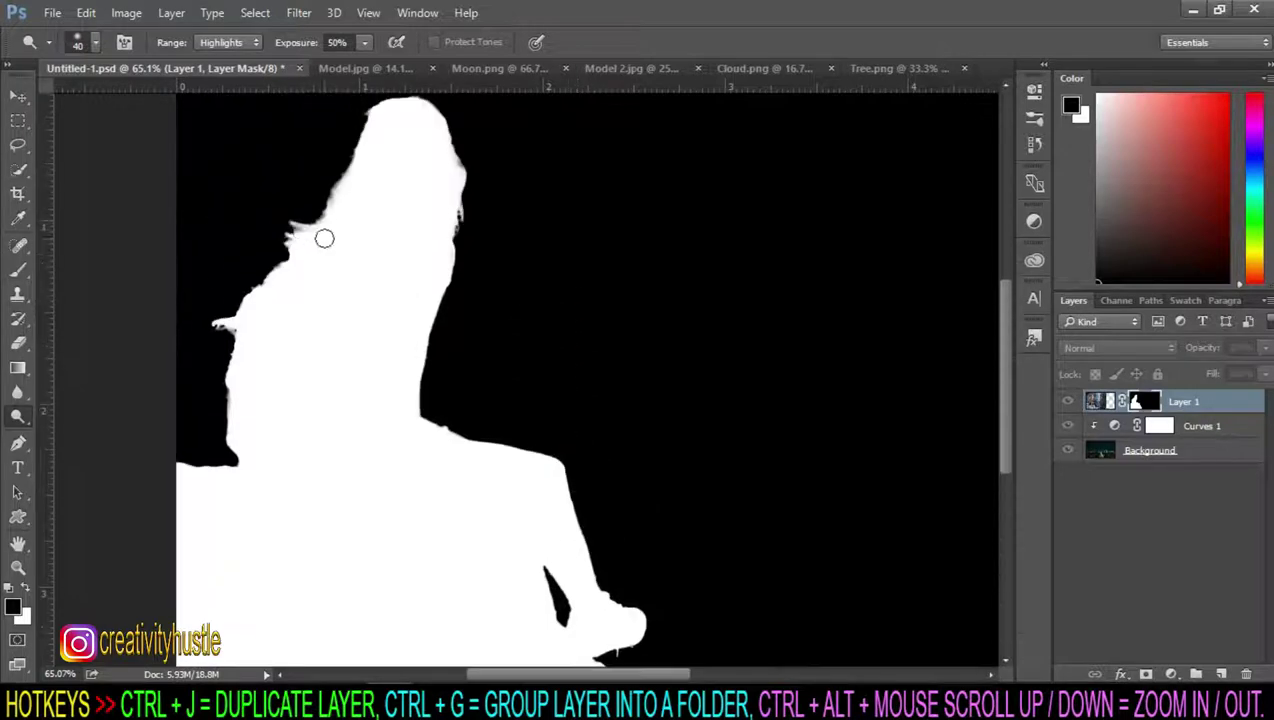
scroll(324, 236, up, 1)
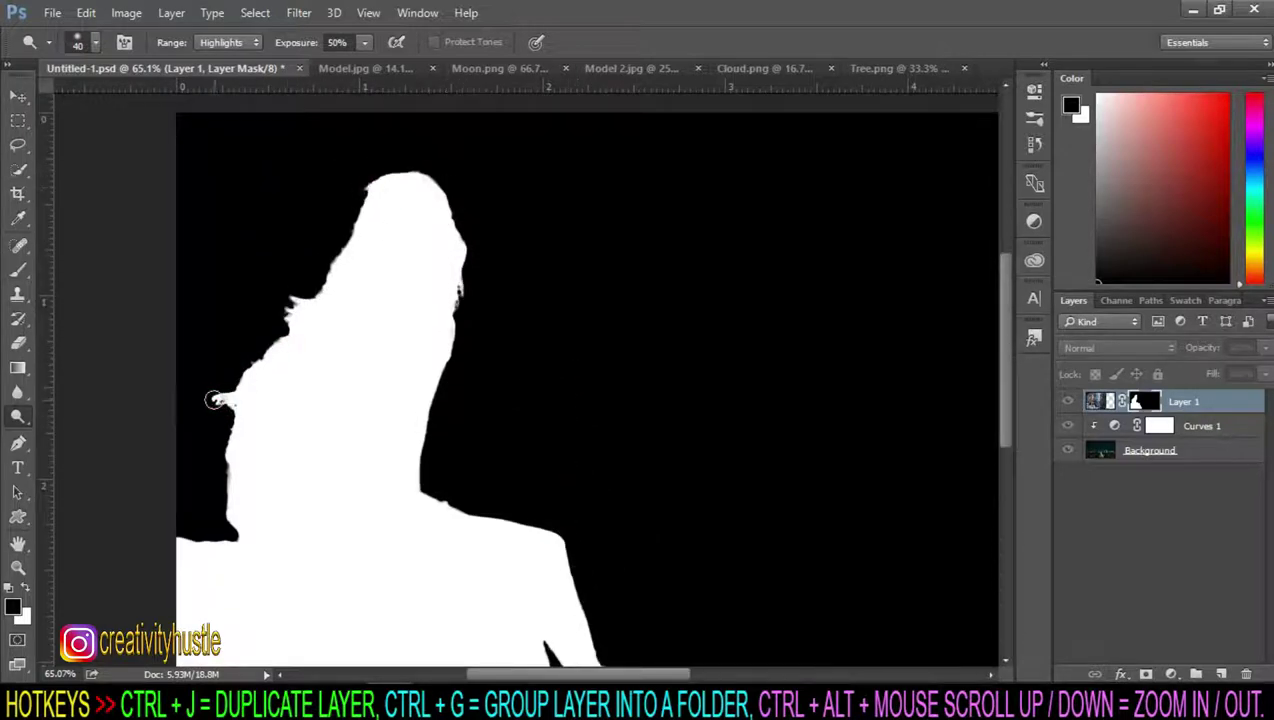
click(1095, 401)
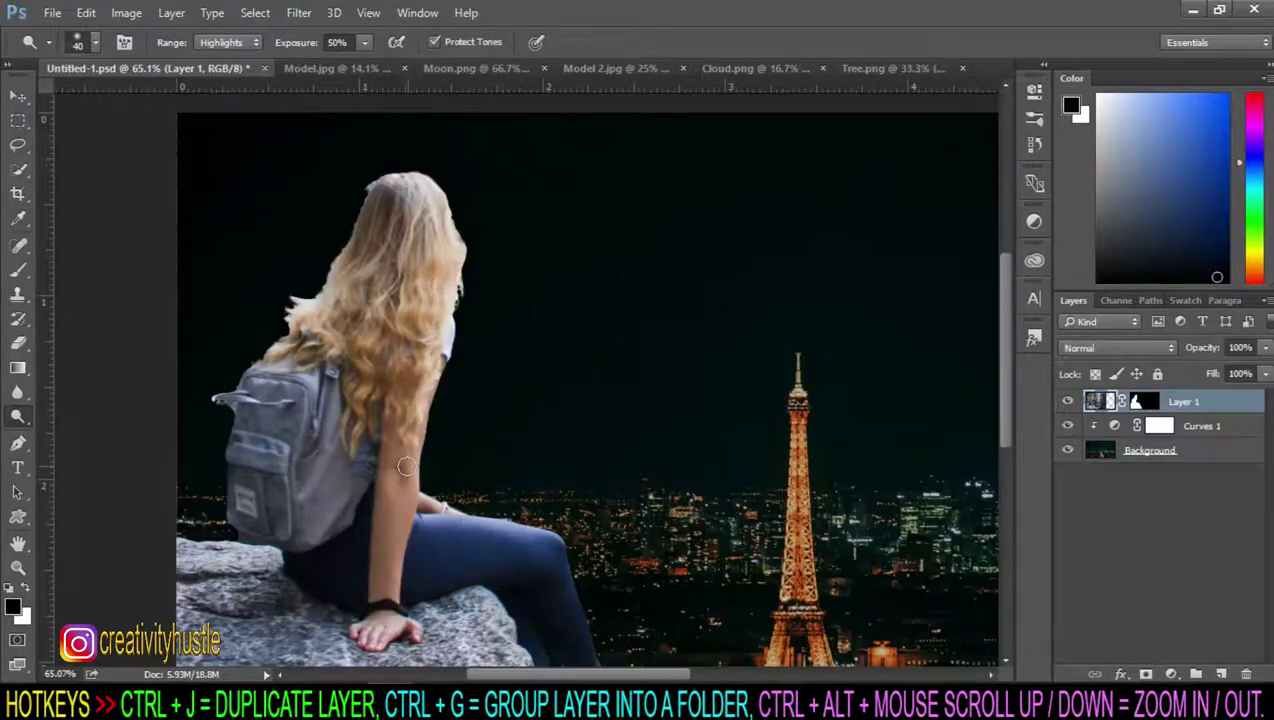
Step: Target Layer 1's mask and pick a small Brush for fine hair edges
scroll(255, 366, up, 2)
scroll(238, 370, up, 2)
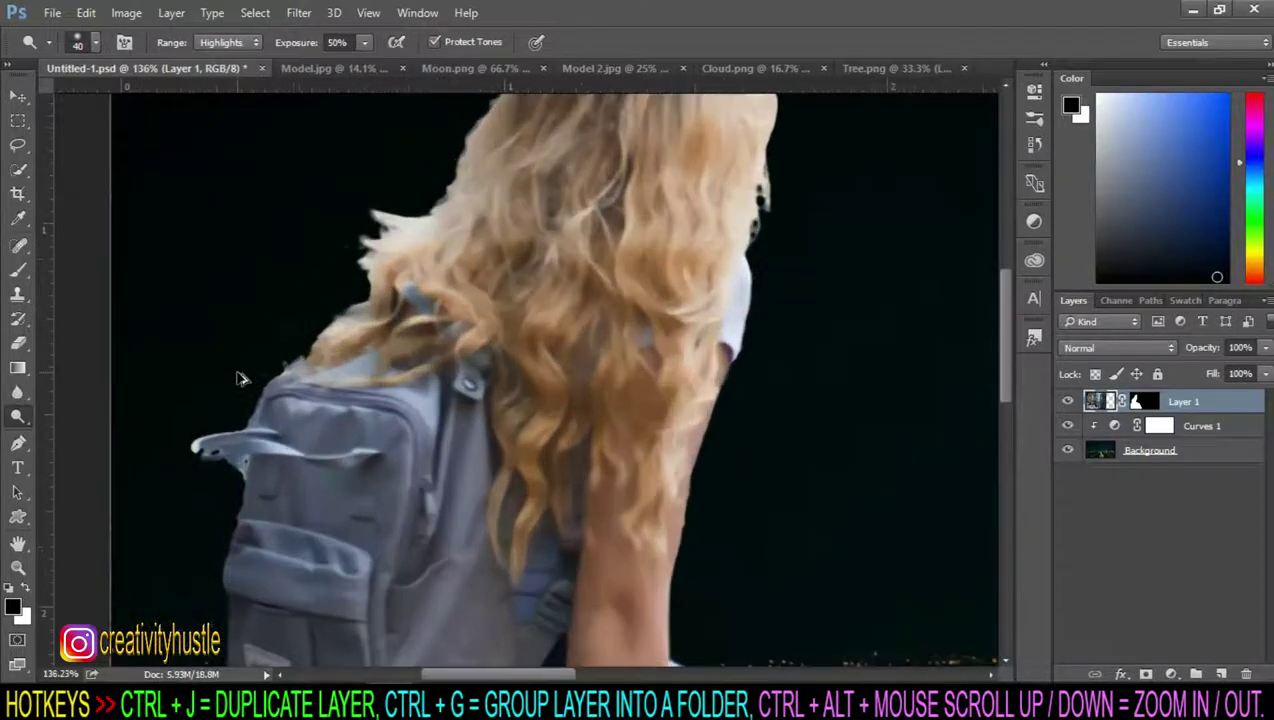
scroll(242, 373, up, 1)
click(1145, 401)
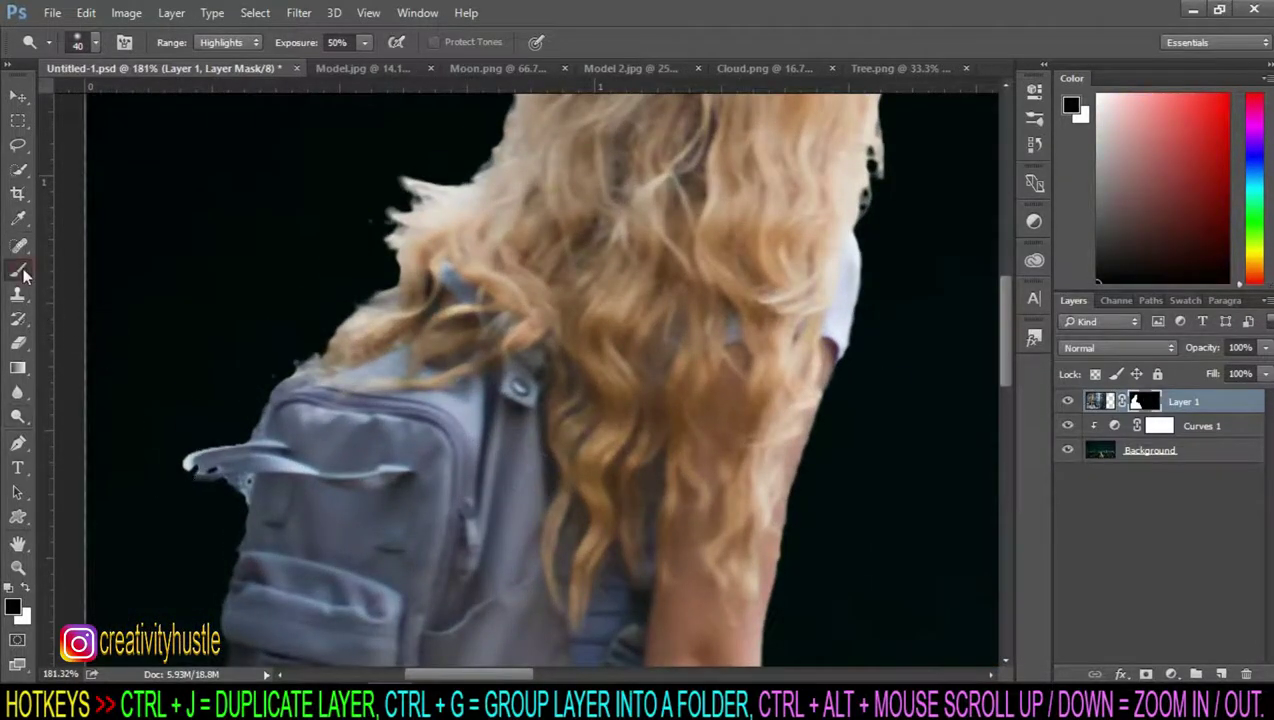
right_click(25, 276)
click(114, 267)
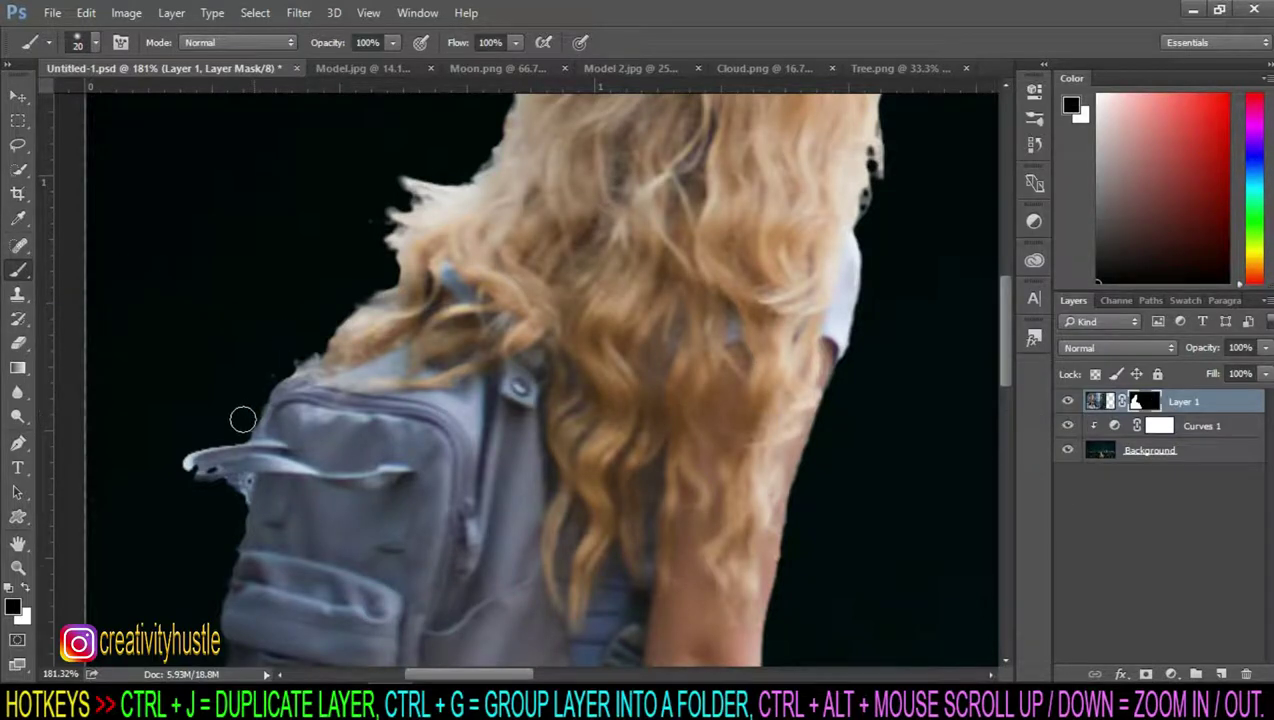
key(bracketleft)
key(bracketleft)
key(bracketleft)
scroll(243, 419, up, 1)
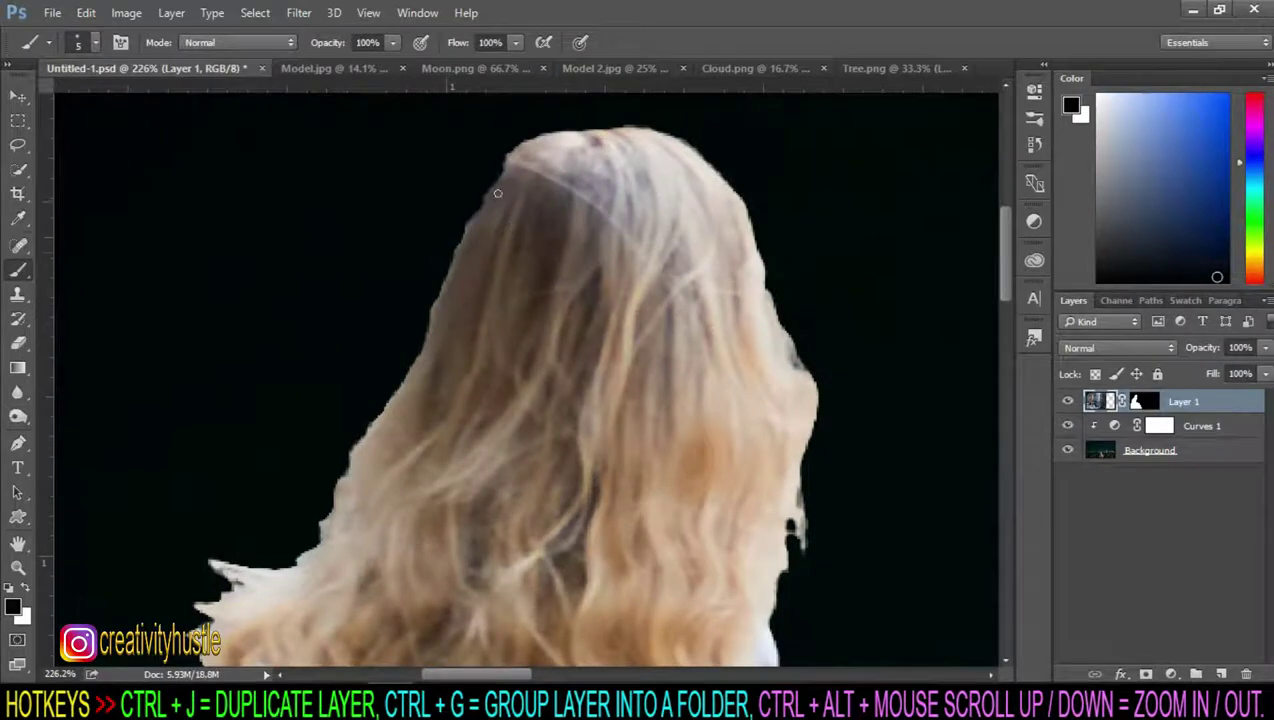
Step: Paint white and black along the hair, leg and foot edges to tidy the mask
key(x)
click(1146, 401)
key(x)
scroll(491, 189, down, 3)
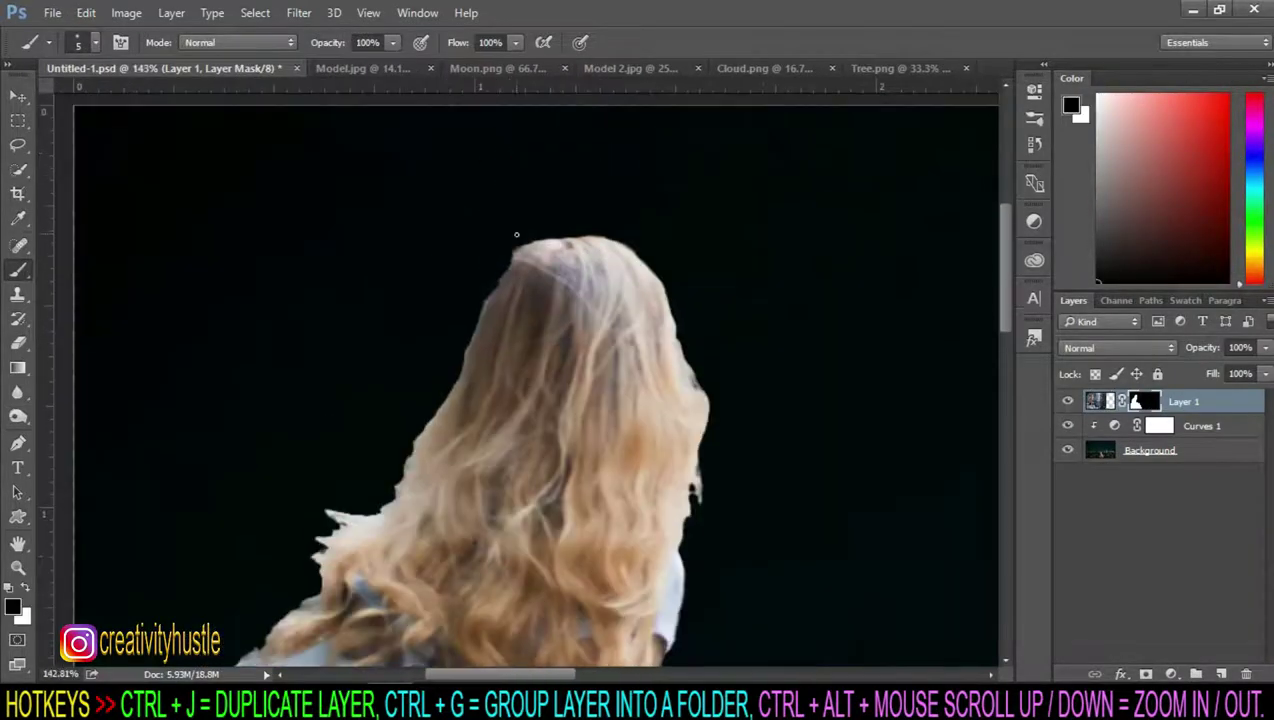
scroll(492, 279, down, 3)
scroll(378, 272, up, 2)
scroll(378, 272, down, 2)
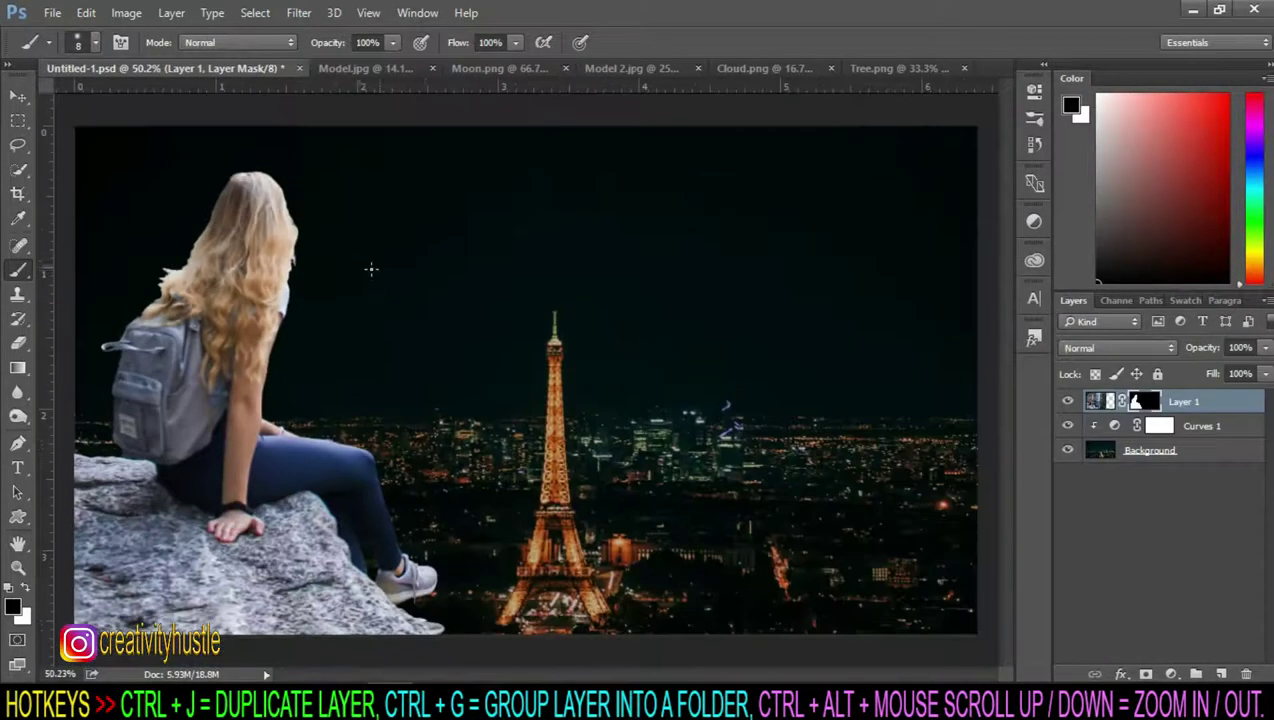
scroll(378, 272, down, 1)
scroll(380, 550, up, 2)
scroll(385, 565, up, 4)
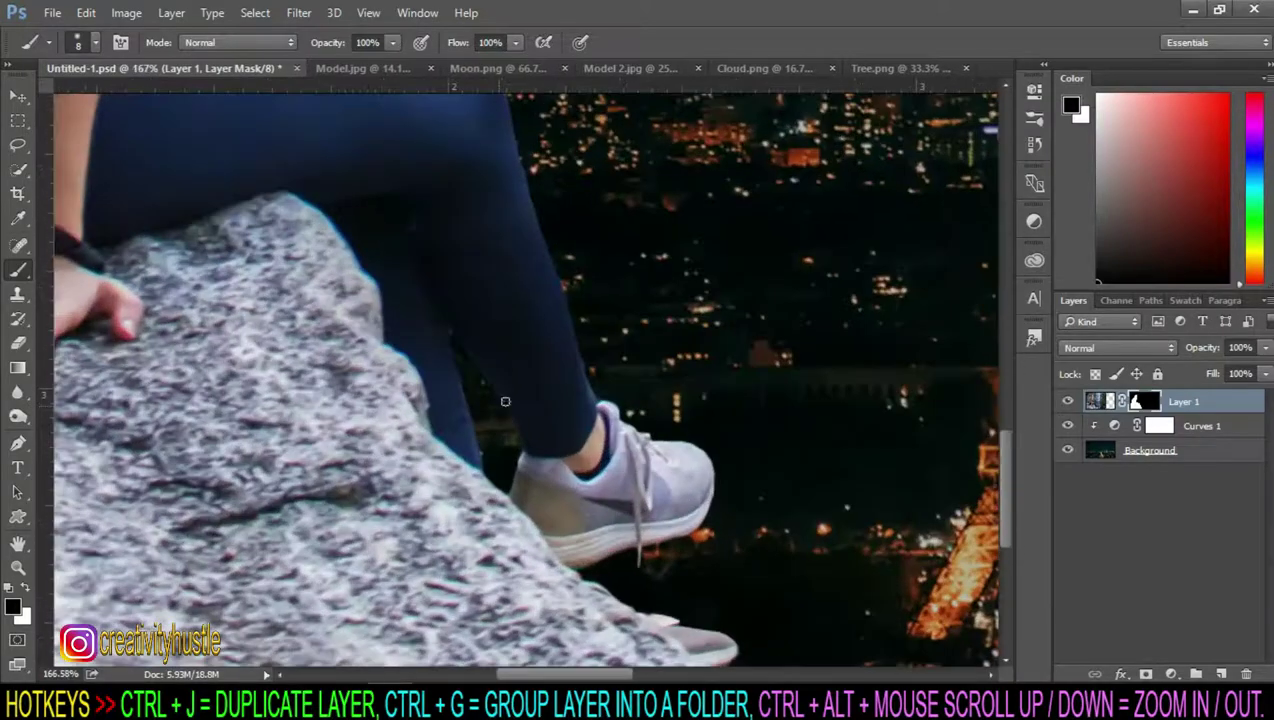
scroll(451, 335, down, 2)
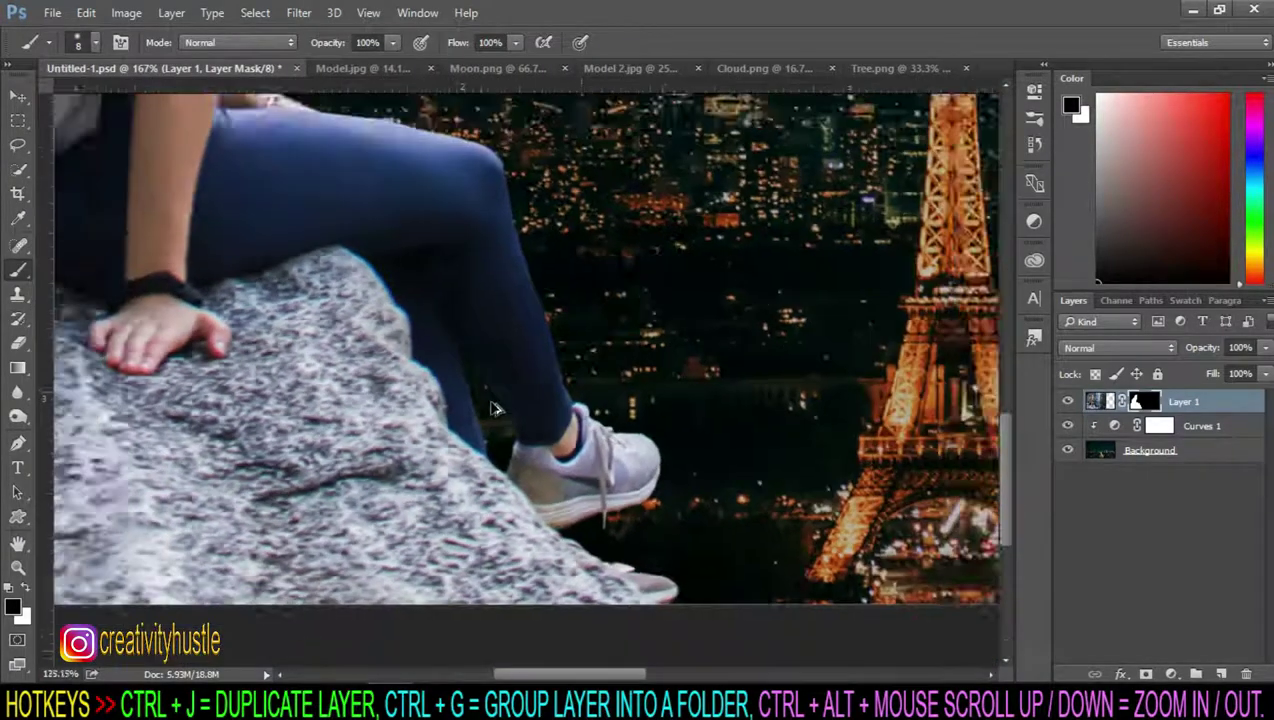
scroll(448, 300, down, 2)
scroll(455, 294, down, 1)
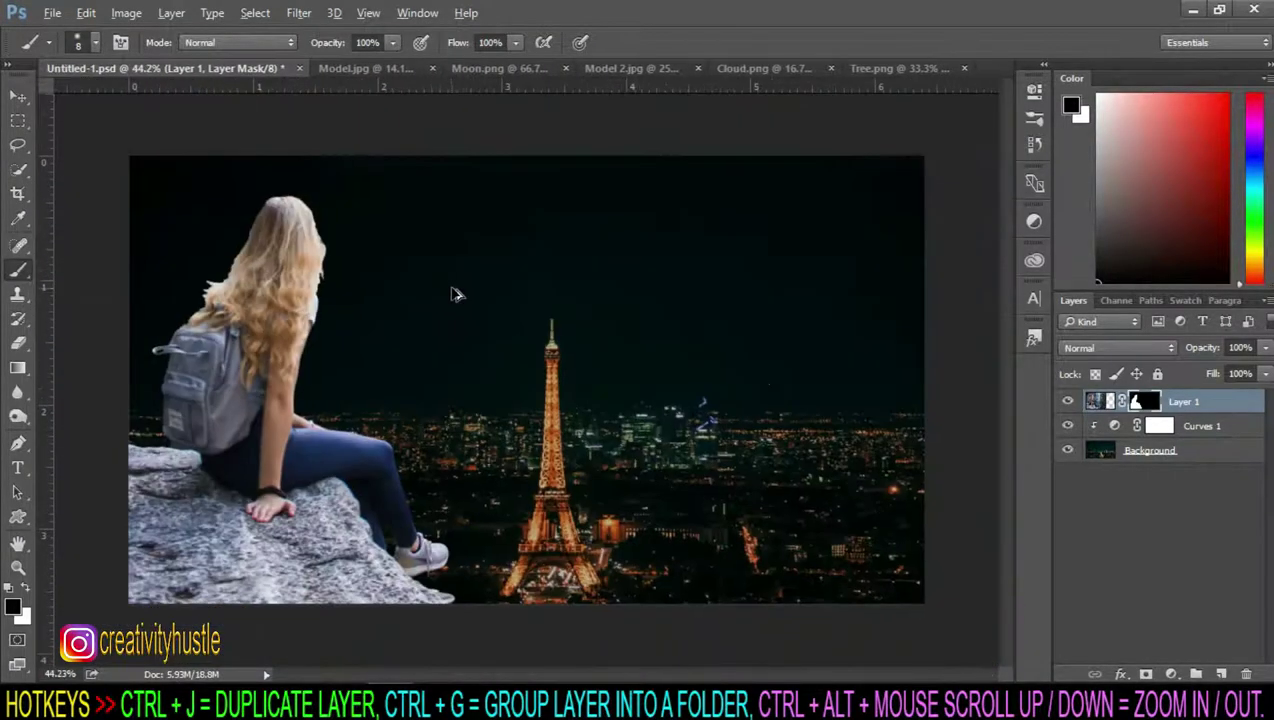
Step: Add a Curves 2 adjustment above Layer 1 and pull the curve down to darken it
click(1236, 412)
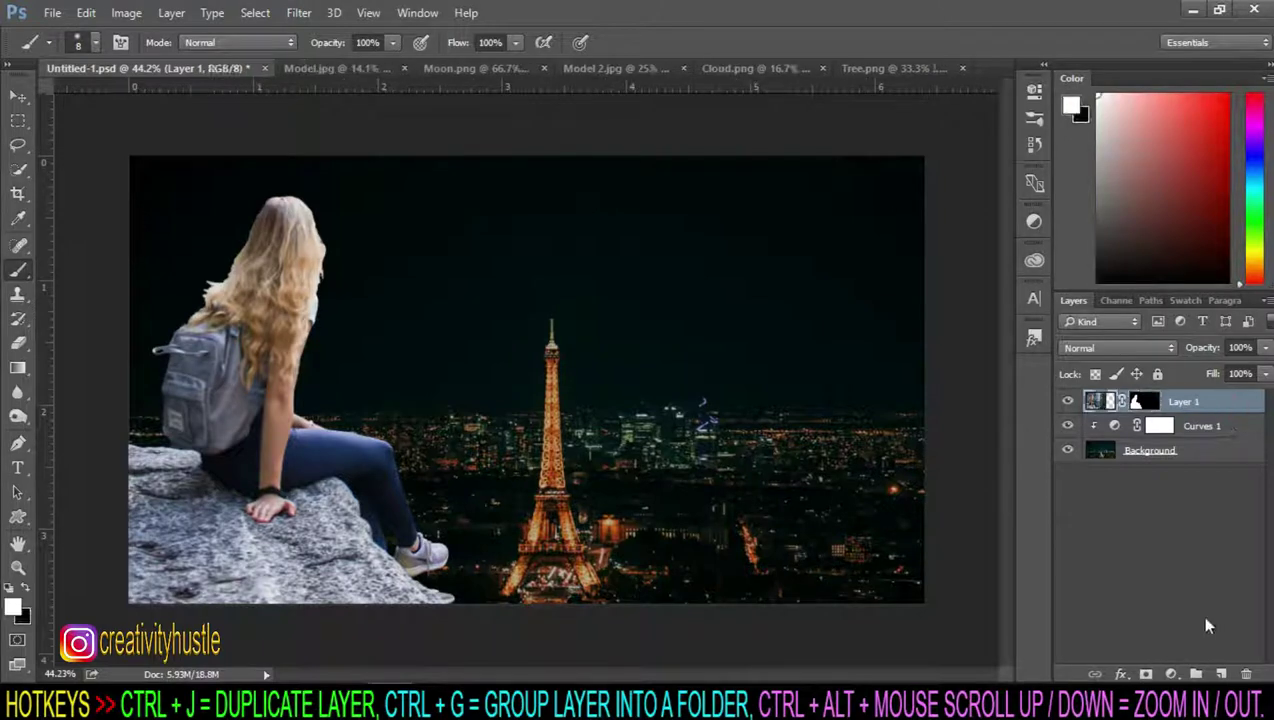
click(1178, 674)
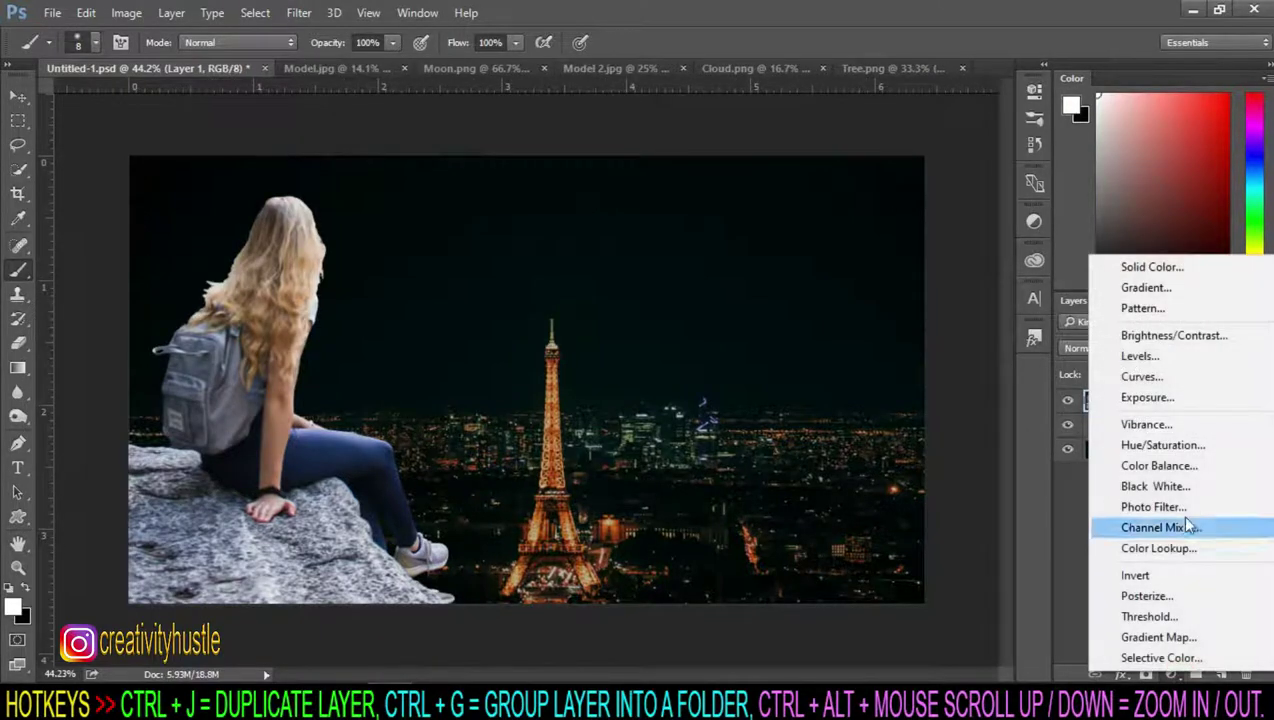
click(1142, 377)
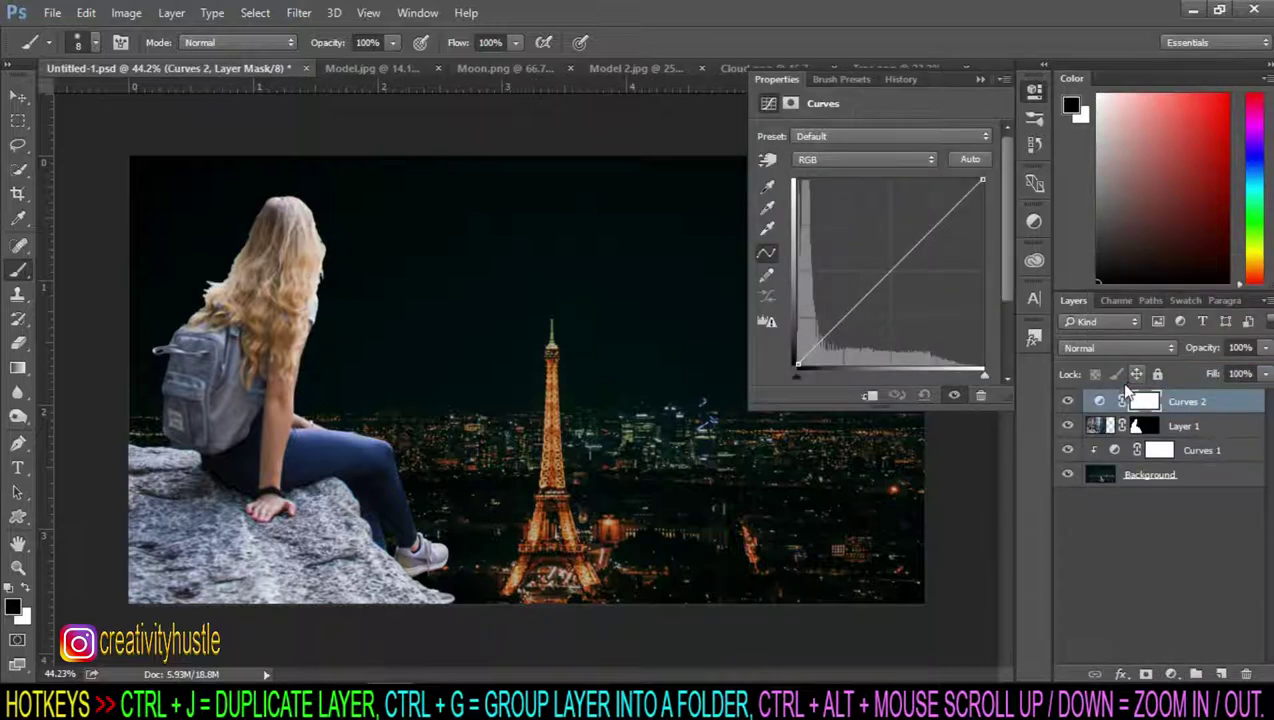
drag(861, 301, 861, 323)
drag(983, 178, 982, 213)
drag(861, 323, 934, 282)
click(880, 336)
click(947, 327)
Step: Close Model.jpg without saving changes
click(372, 68)
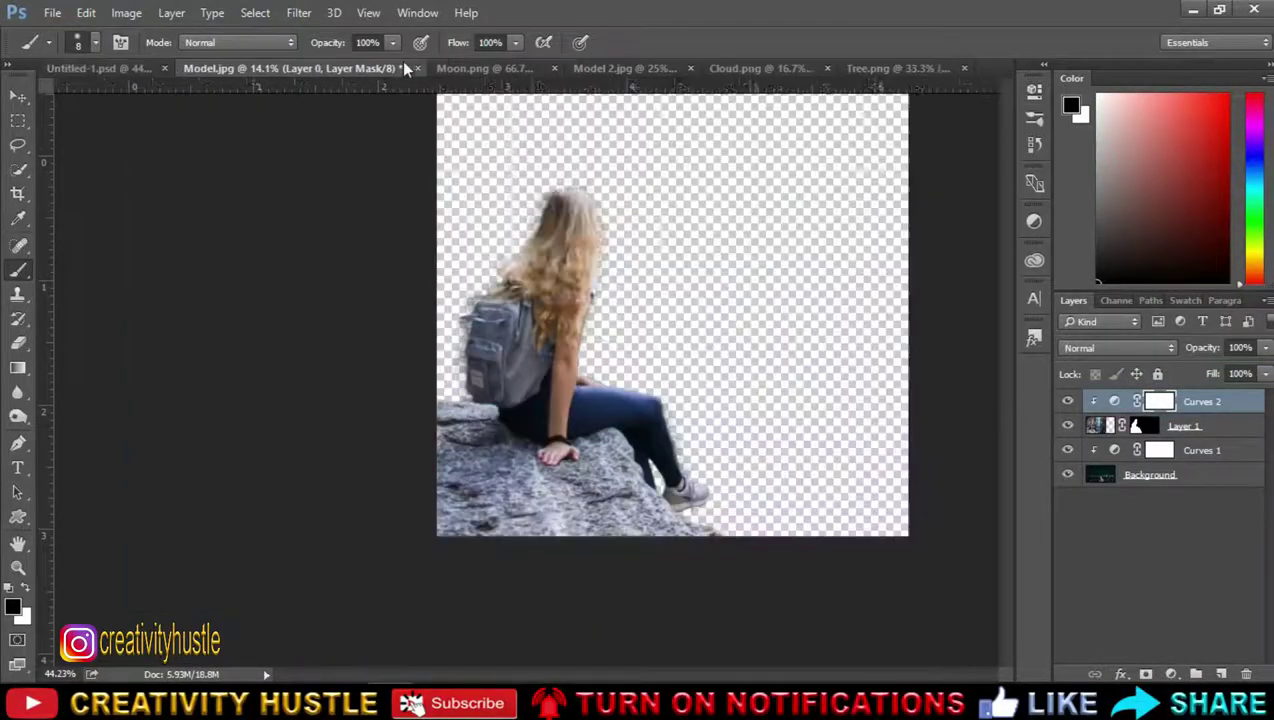
click(437, 68)
click(646, 276)
Step: Drag the moon into the night scene at upper right and transform it into place
key(v)
drag(512, 358, 800, 262)
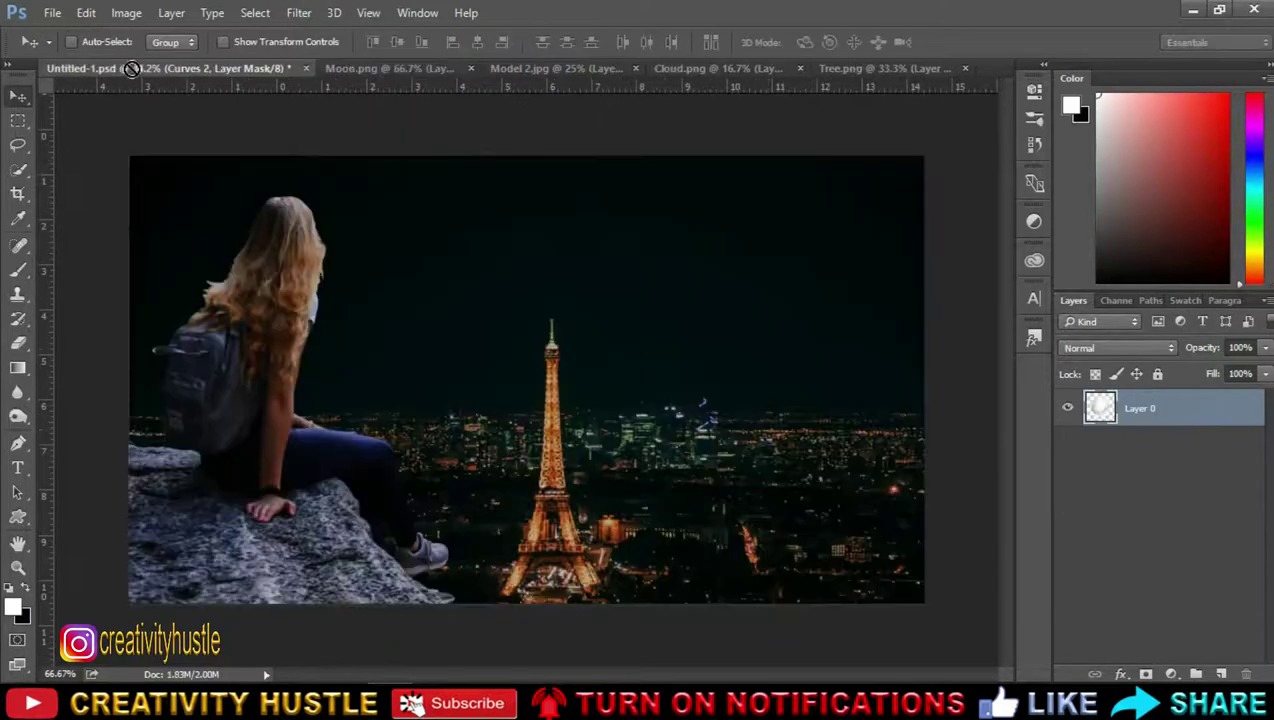
key(ctrl+t)
mouse_move(922, 300)
mouse_down()
mouse_move(953, 412)
mouse_move(939, 421)
mouse_up()
key(Return)
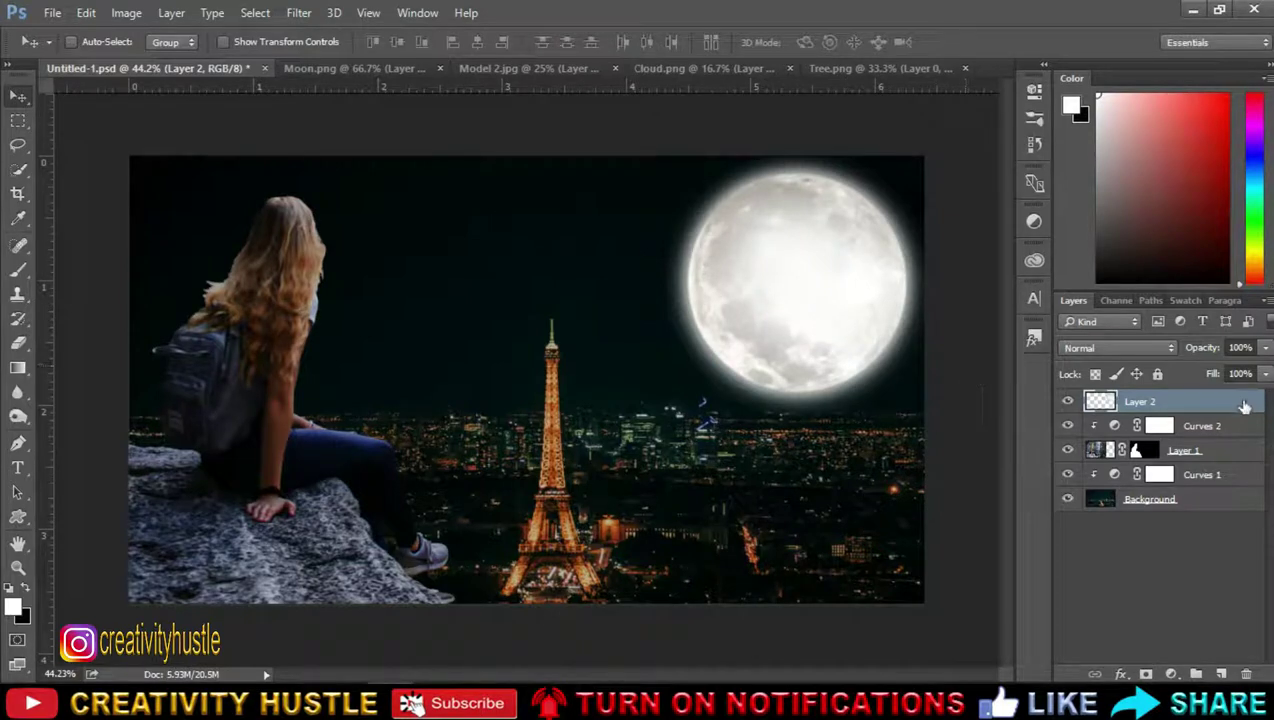
Step: Rename the top layer 'Moon' and Layer 1 'Model 1'
double_click(1140, 401)
text(Moon)
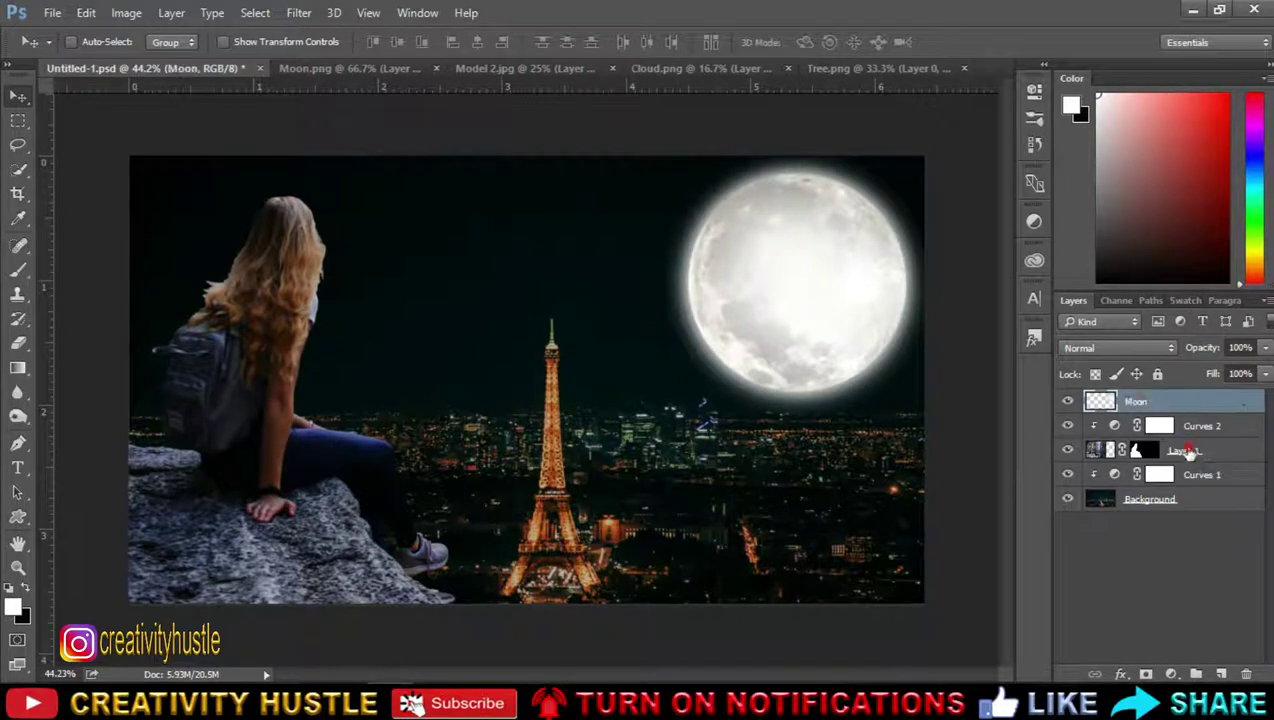
double_click(1184, 450)
text(Model 1)
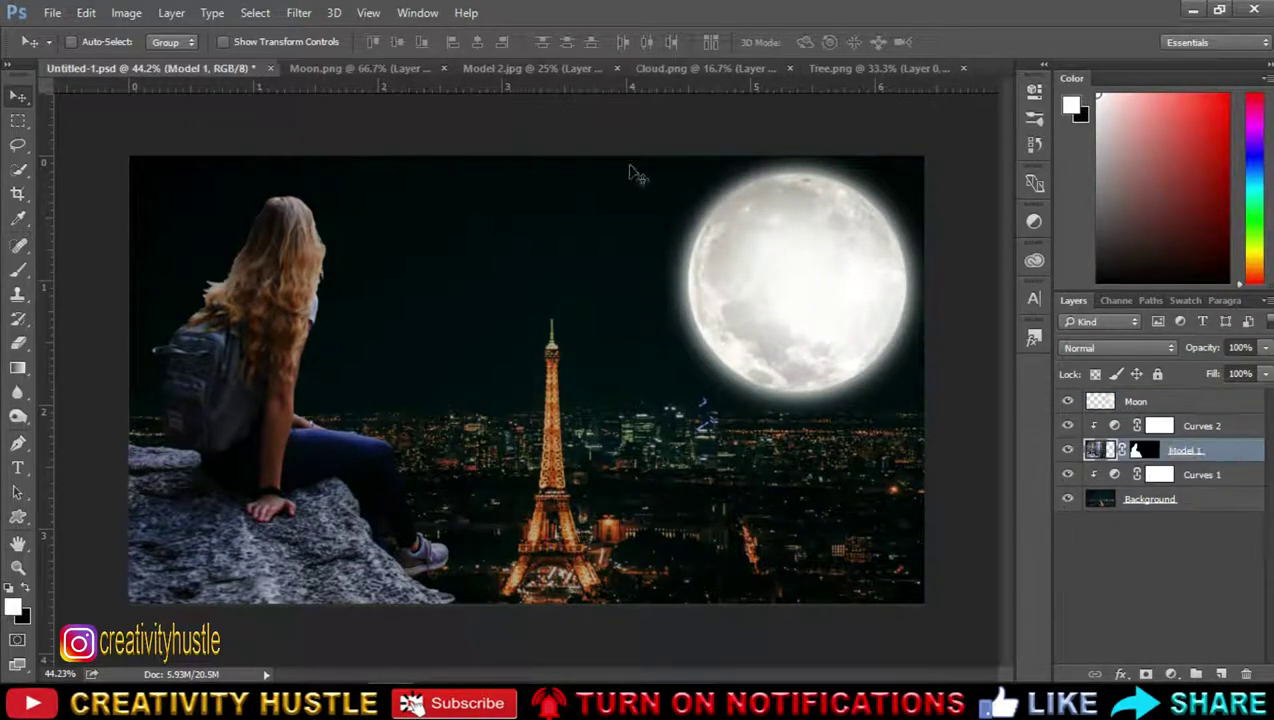
click(420, 68)
Step: Close Moon.png, then select the red-robed dancer in Model 2.jpg with the Quick Selection Tool
click(443, 68)
click(417, 67)
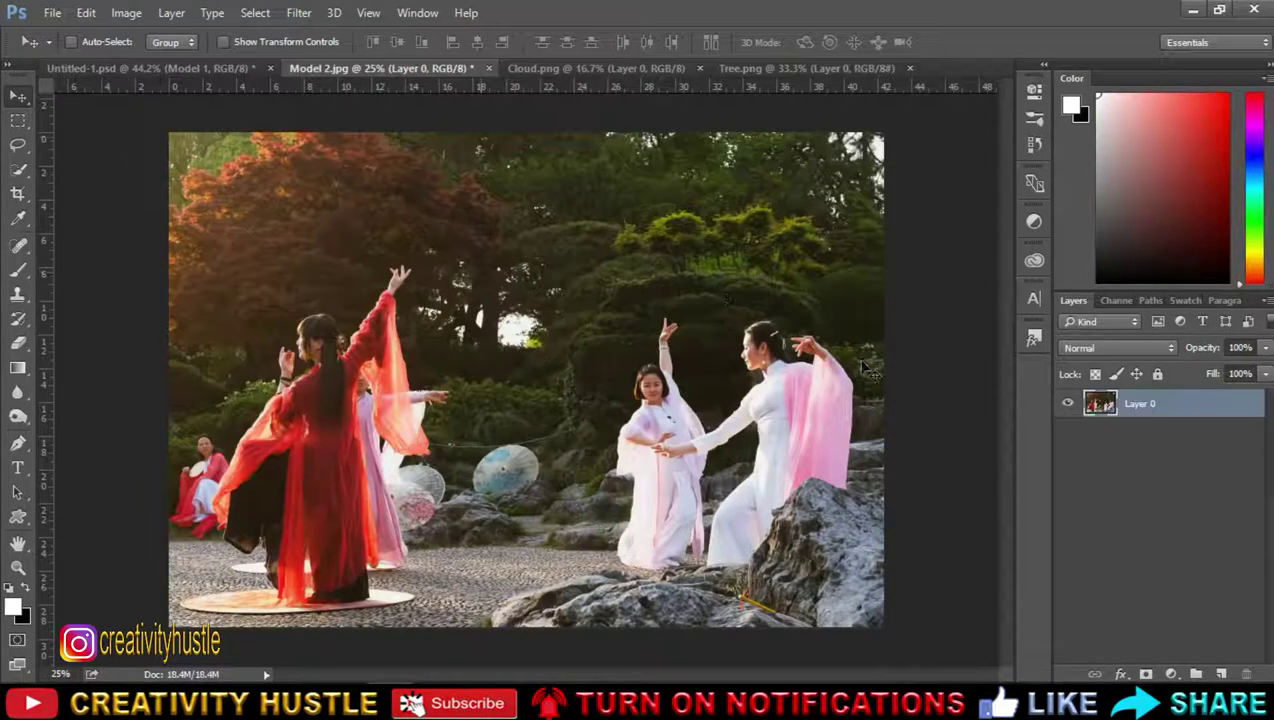
right_click(18, 170)
click(75, 166)
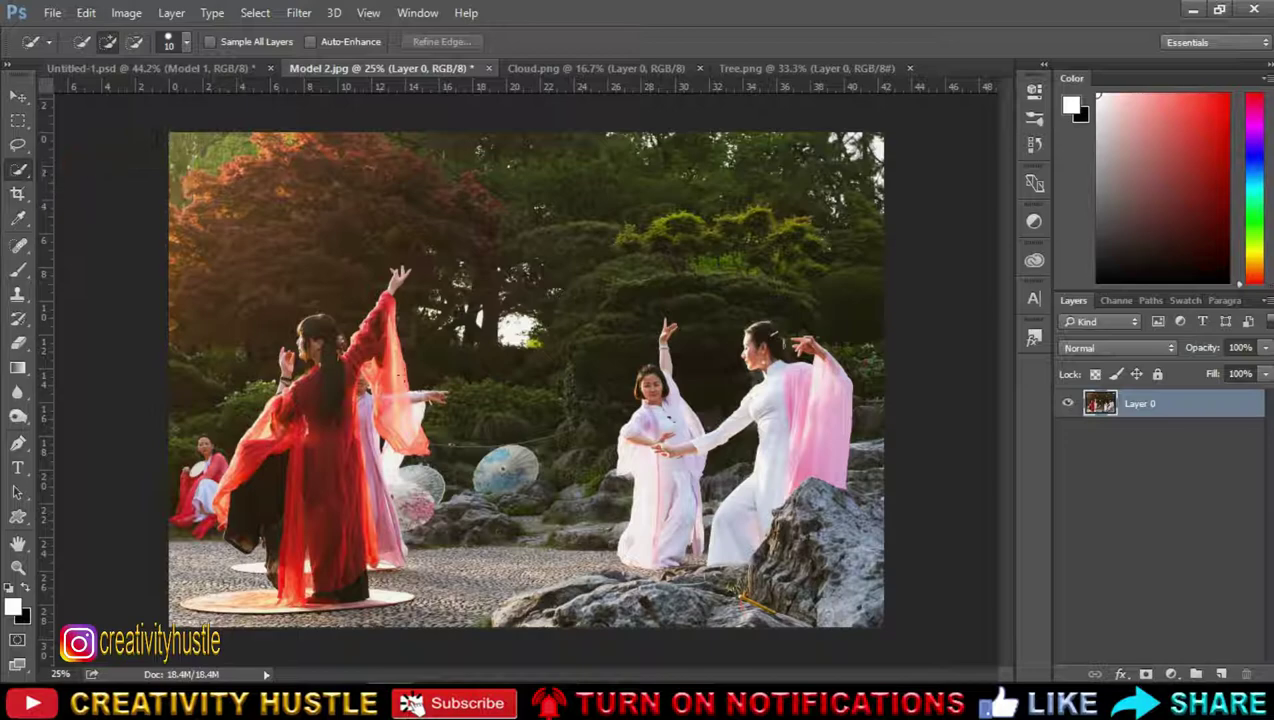
click(350, 366)
scroll(350, 366, up, 5)
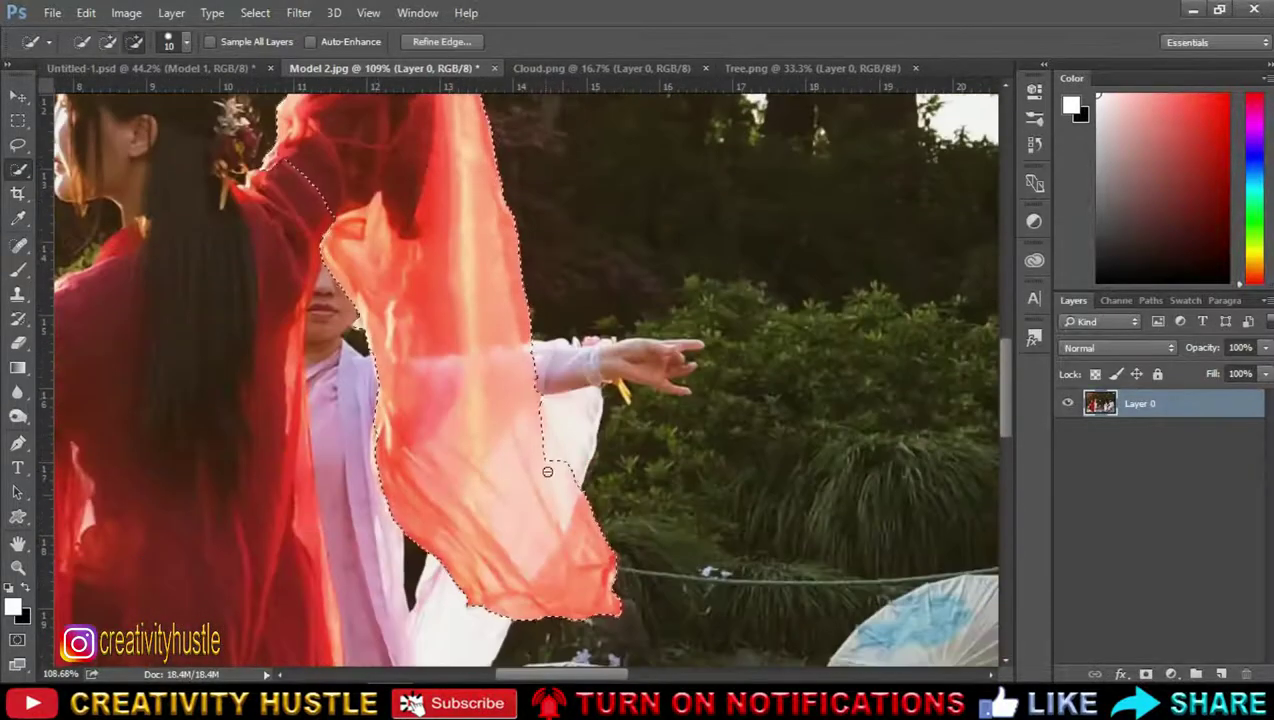
scroll(217, 160, up, 1)
scroll(380, 320, up, 1)
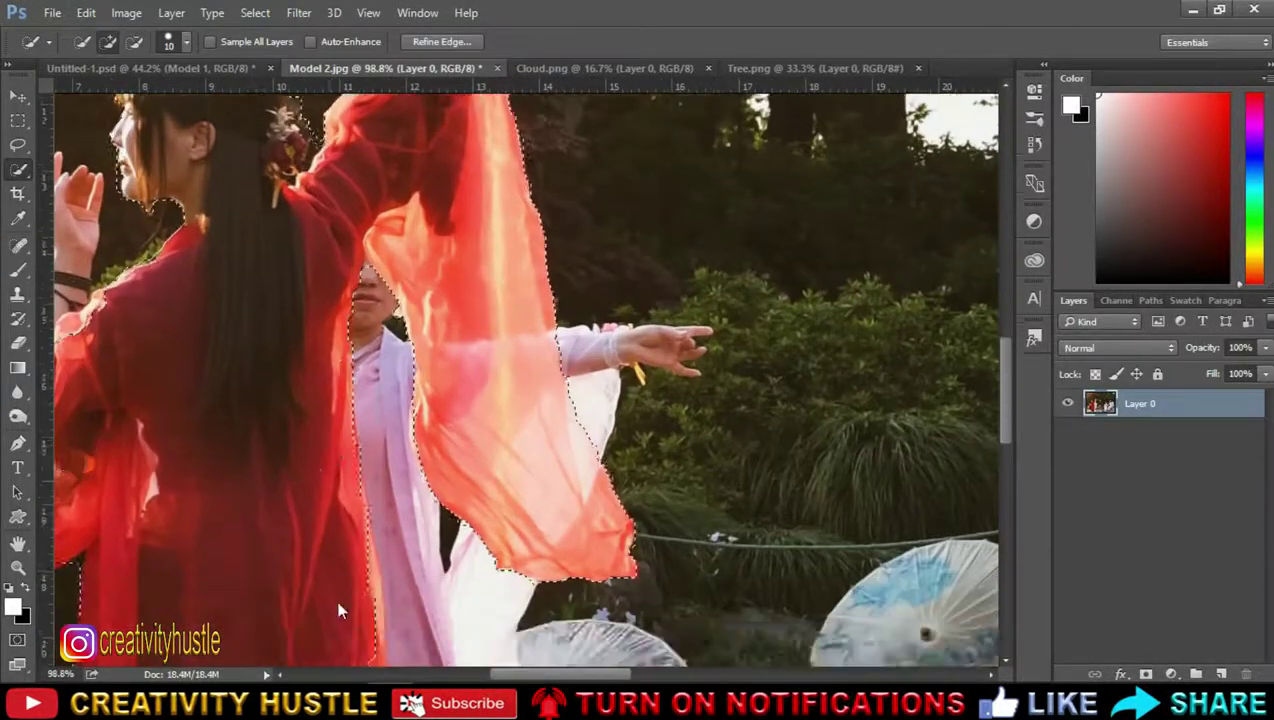
scroll(380, 320, down, 4)
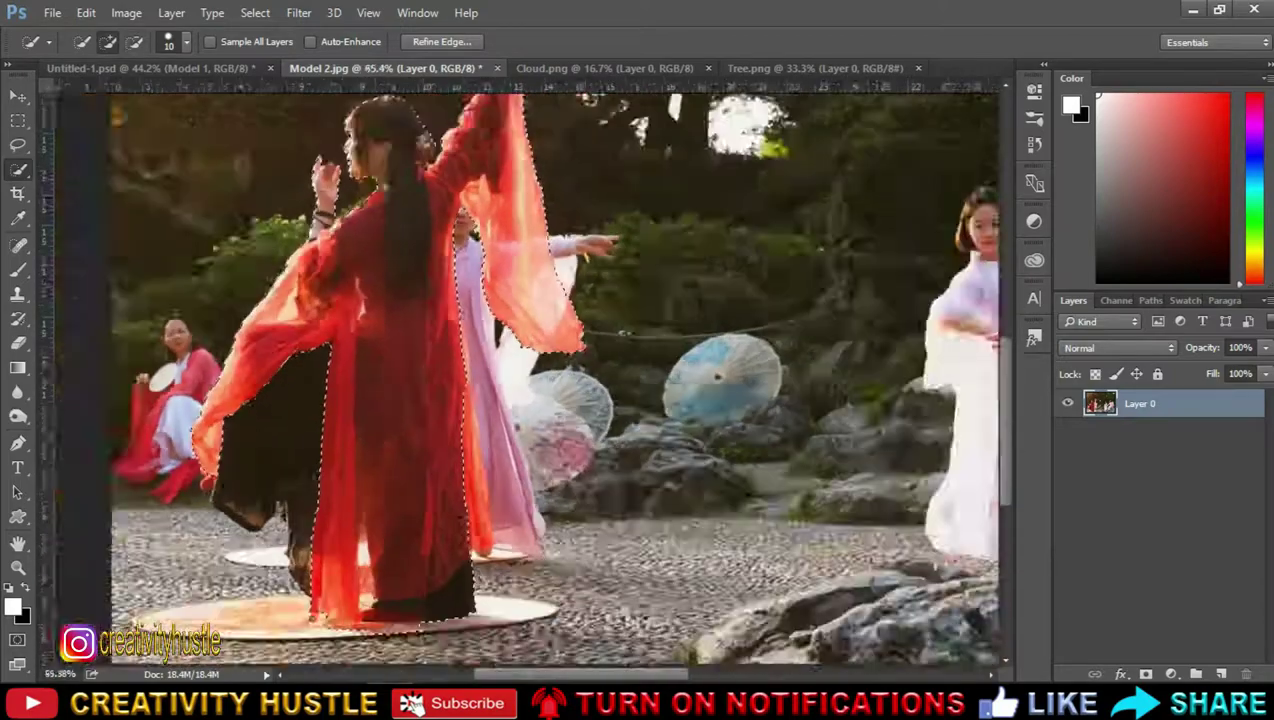
scroll(262, 626, down, 2)
scroll(262, 626, down, 2)
scroll(262, 626, down, 2)
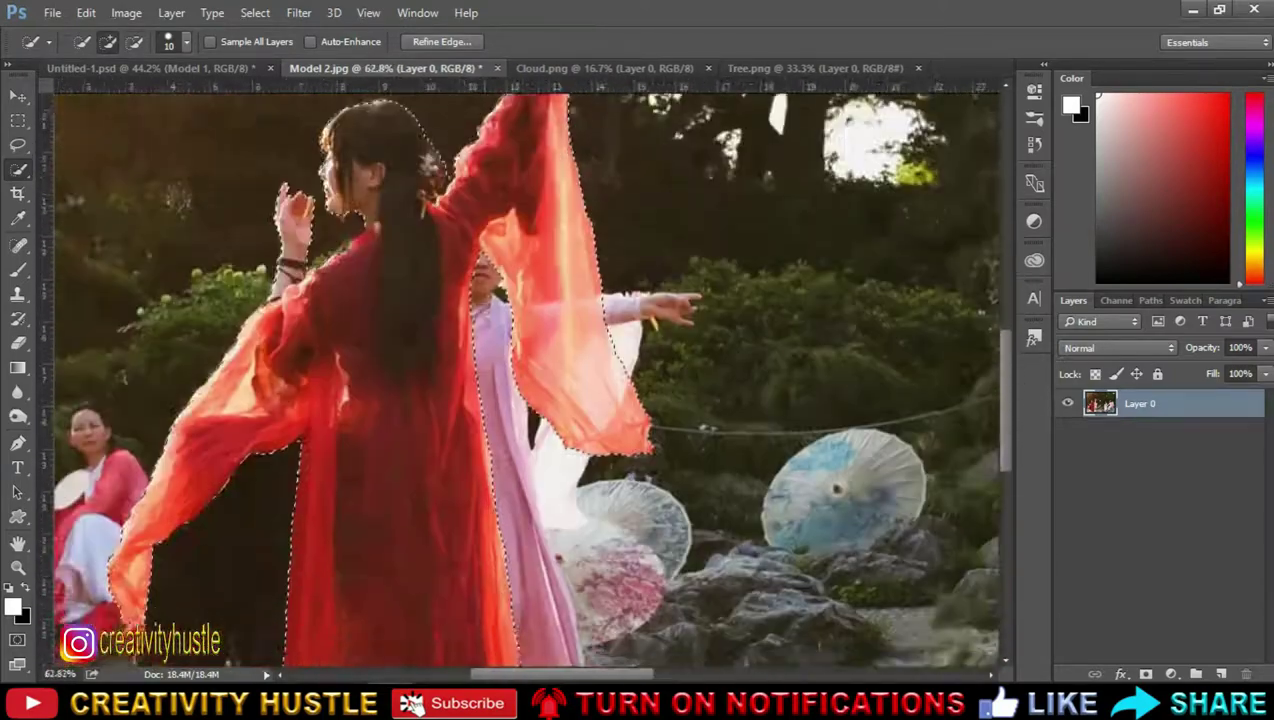
Step: Mask the dancer and refine the mask: Smooth 16, Feather 2.1, Shift Edge +10
click(1146, 674)
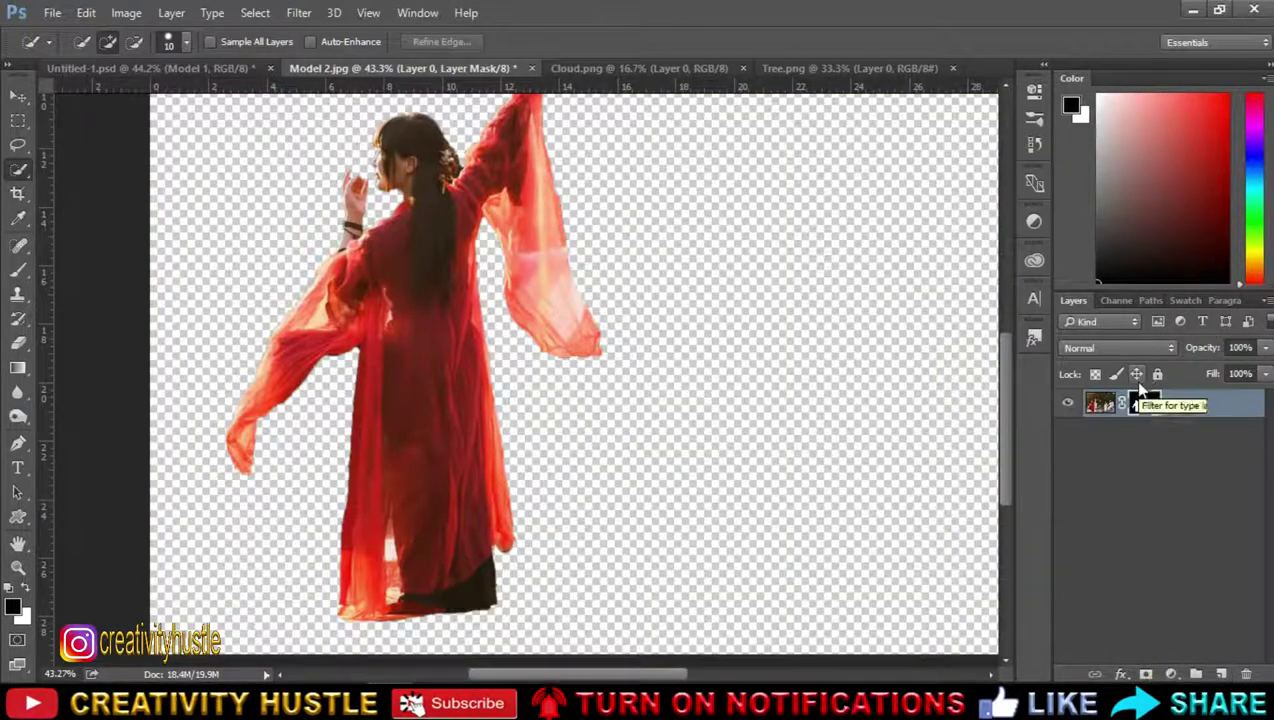
right_click(1142, 408)
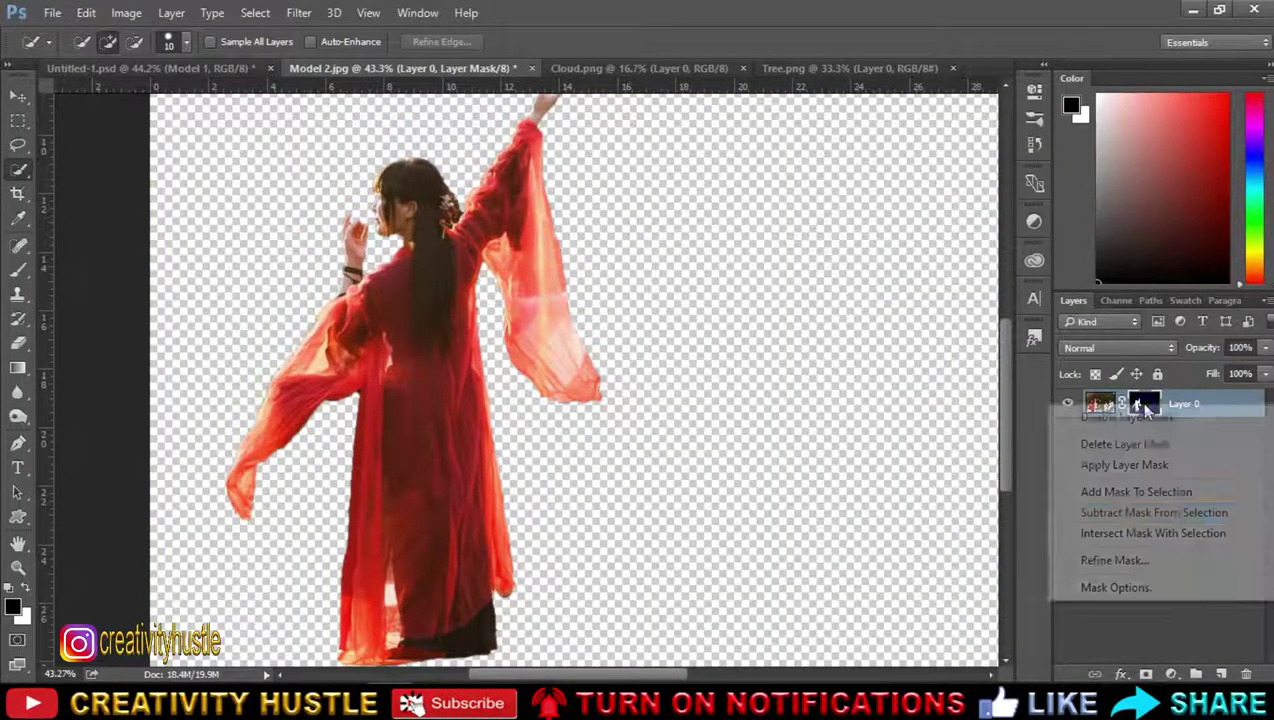
click(1115, 560)
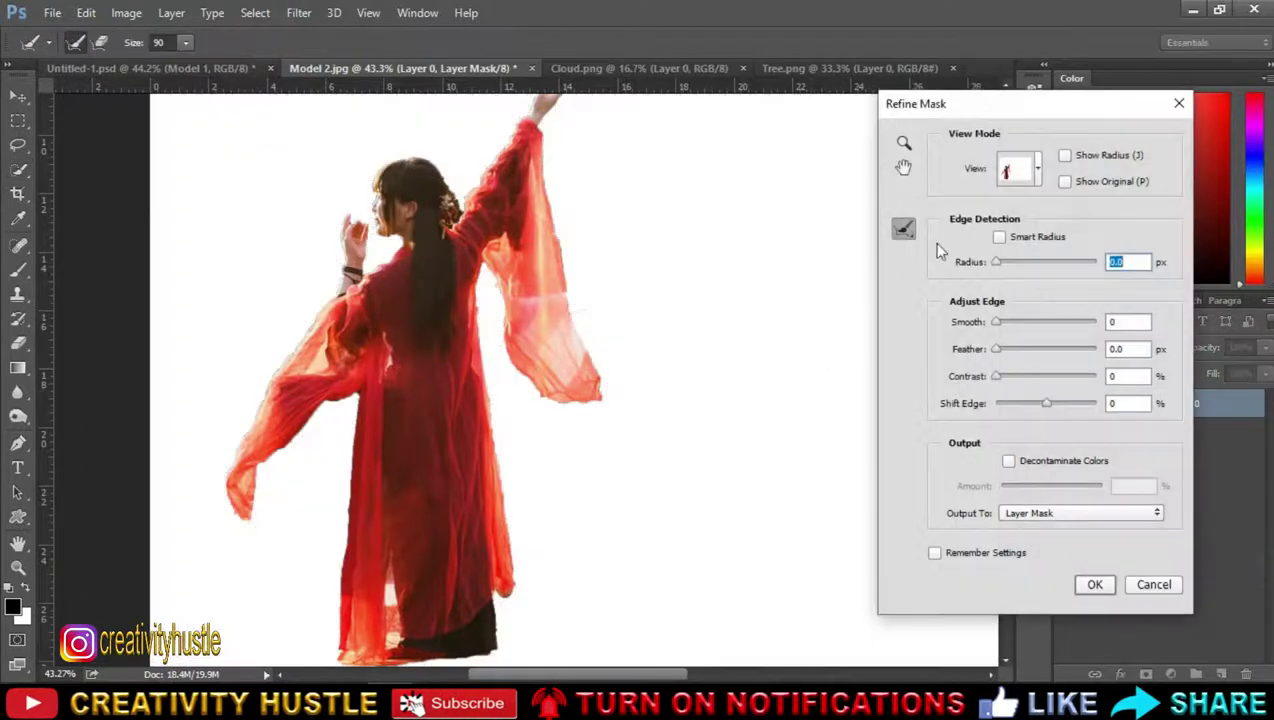
drag(1004, 349, 1010, 349)
drag(1046, 403, 1049, 403)
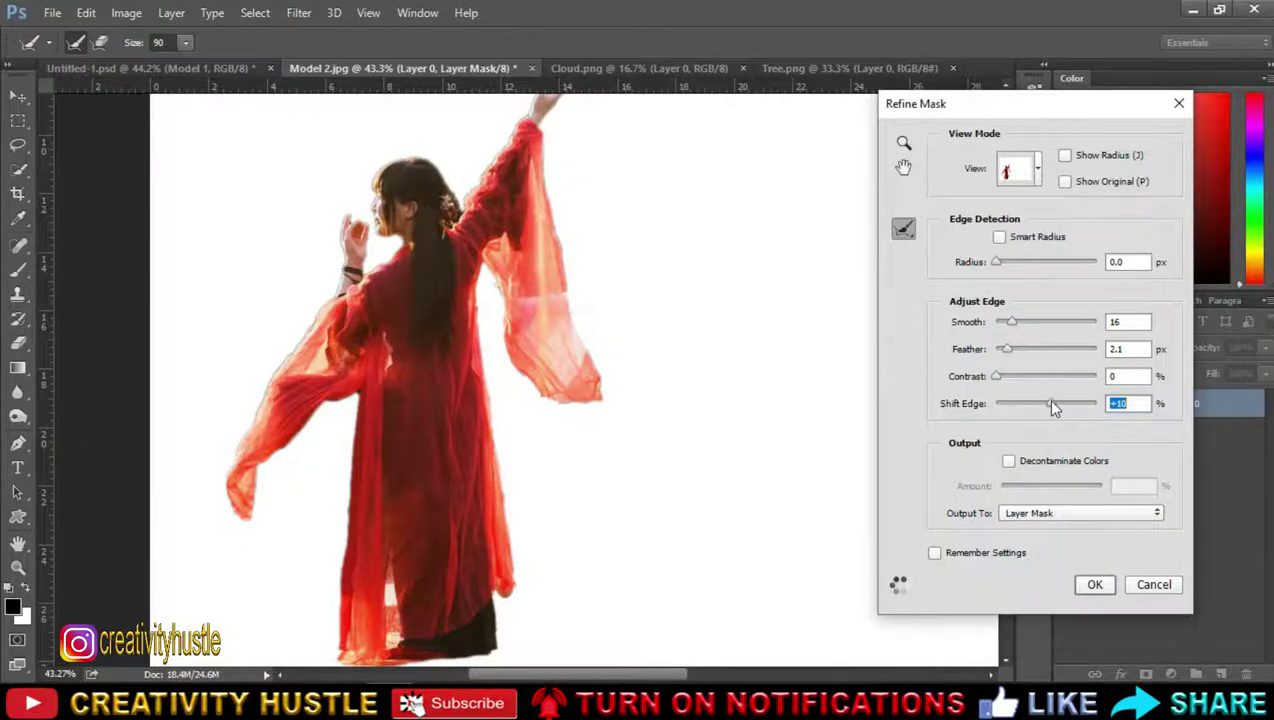
click(1097, 585)
Step: Move the cut-out dancer into the Paris composite above Moon and name it Model 2
key(v)
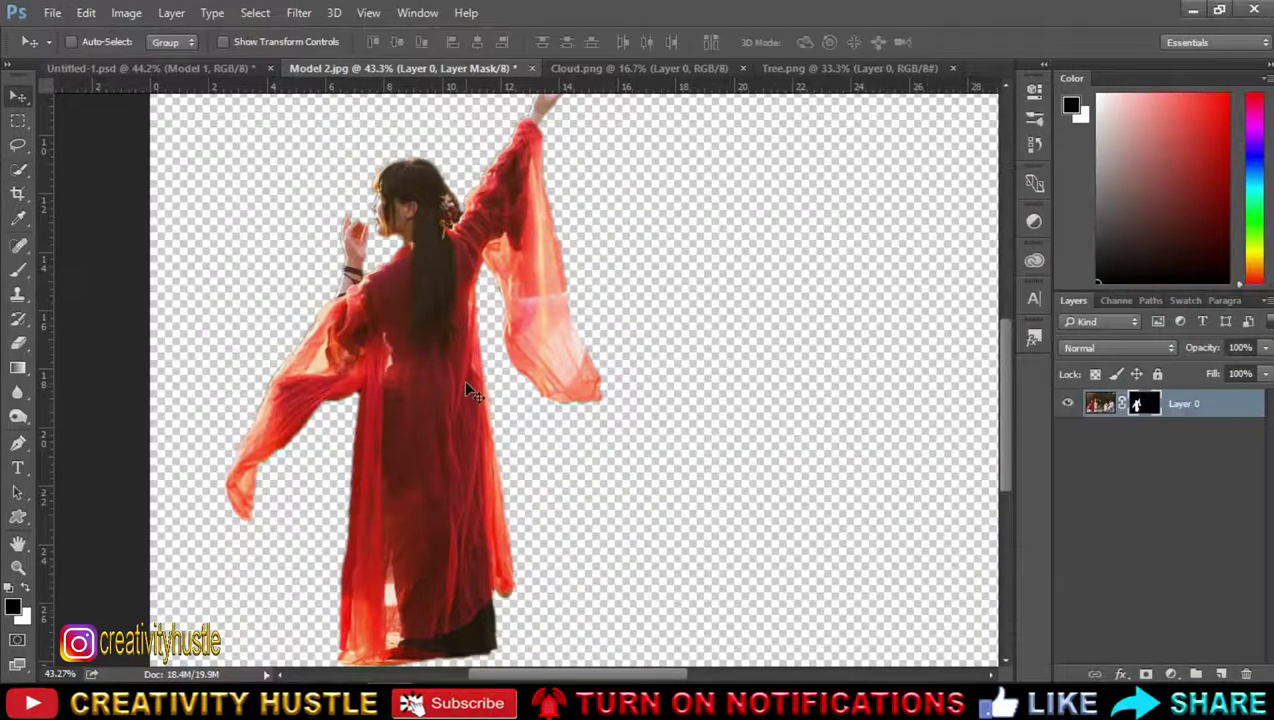
drag(469, 378, 643, 293)
mouse_move(1214, 455)
mouse_down()
mouse_move(1218, 412)
mouse_move(1206, 428)
mouse_move(1190, 398)
mouse_up()
double_click(1185, 401)
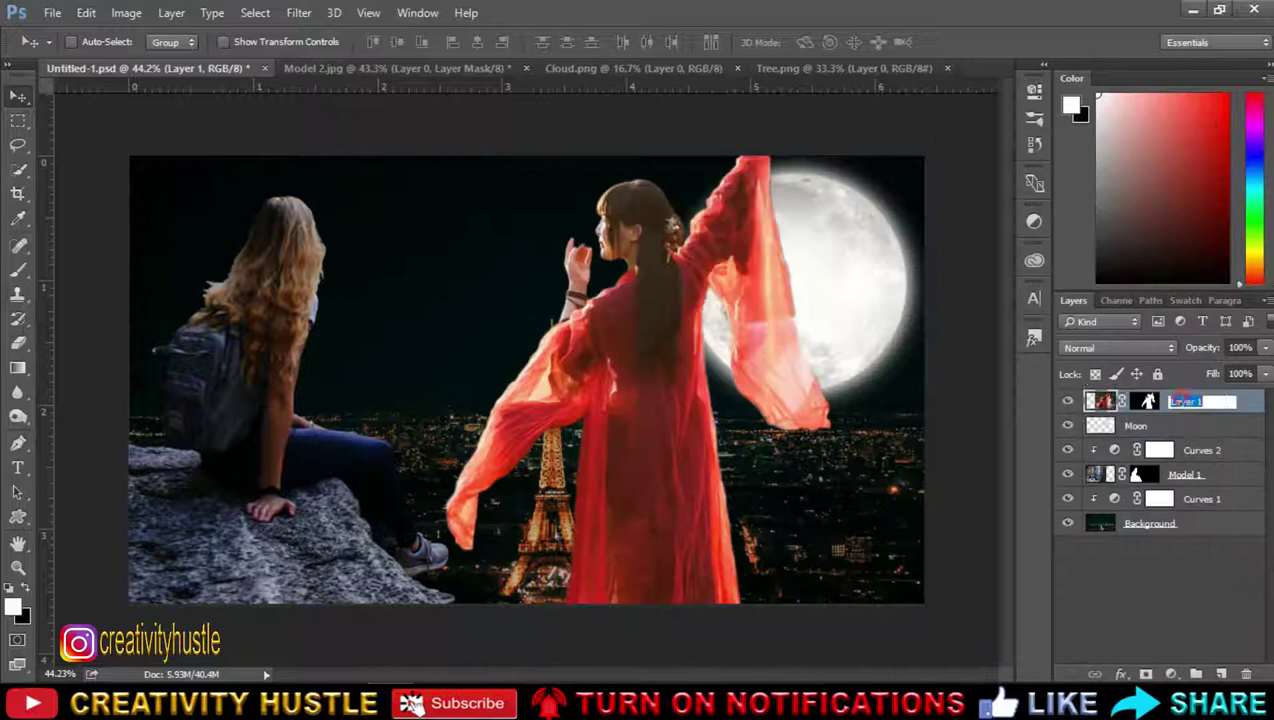
text(2)
key(Return)
Step: Shrink the Model 2 dancer and place her near the moon
key(ctrl+t)
key(ctrl+0)
mouse_move(648, 219)
mouse_down()
mouse_move(700, 396)
mouse_move(792, 276)
mouse_move(725, 300)
mouse_up()
key(Return)
key(ctrl+0)
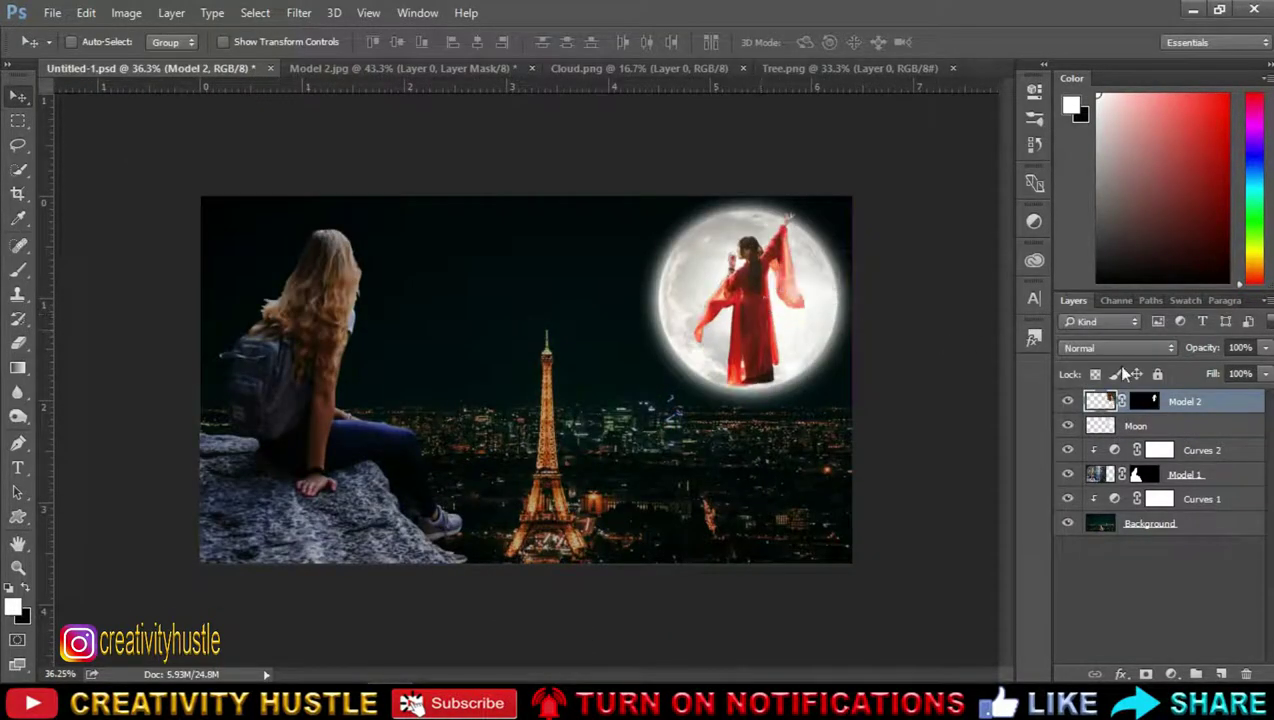
Step: Give Model 2 a black Color Overlay, then scale the silhouette to about 55% over the moon
double_click(1240, 410)
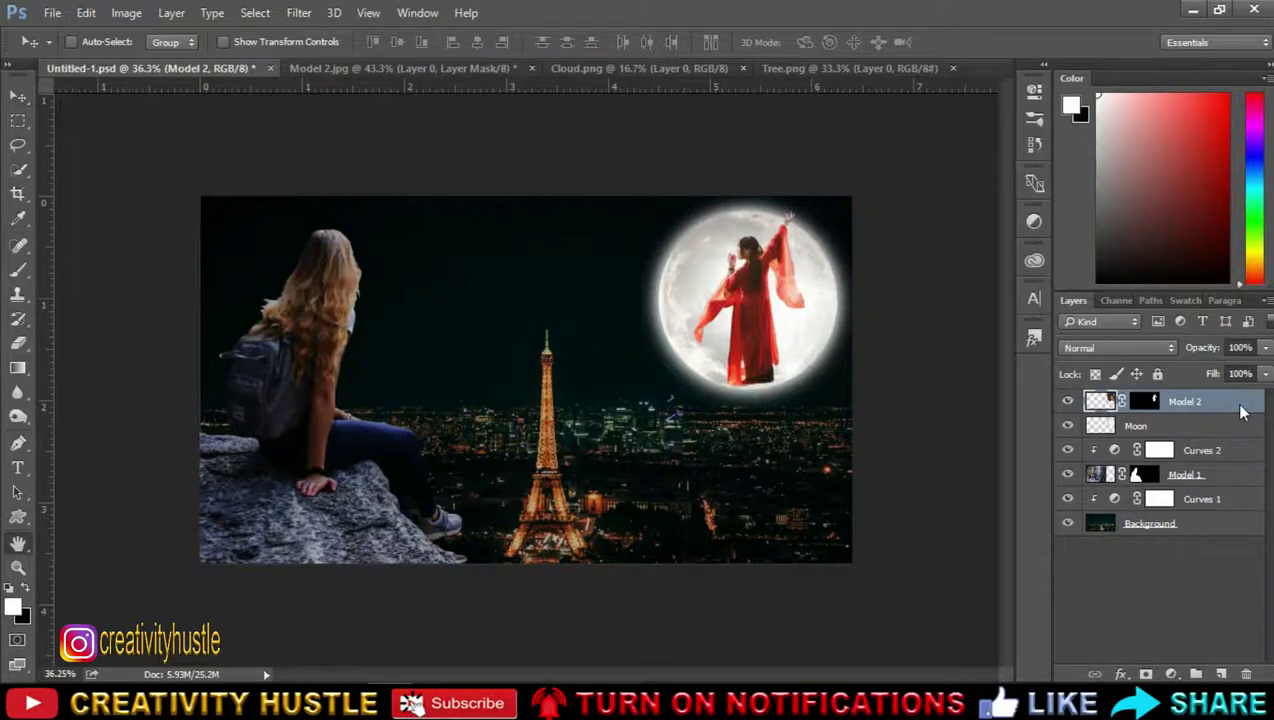
click(535, 273)
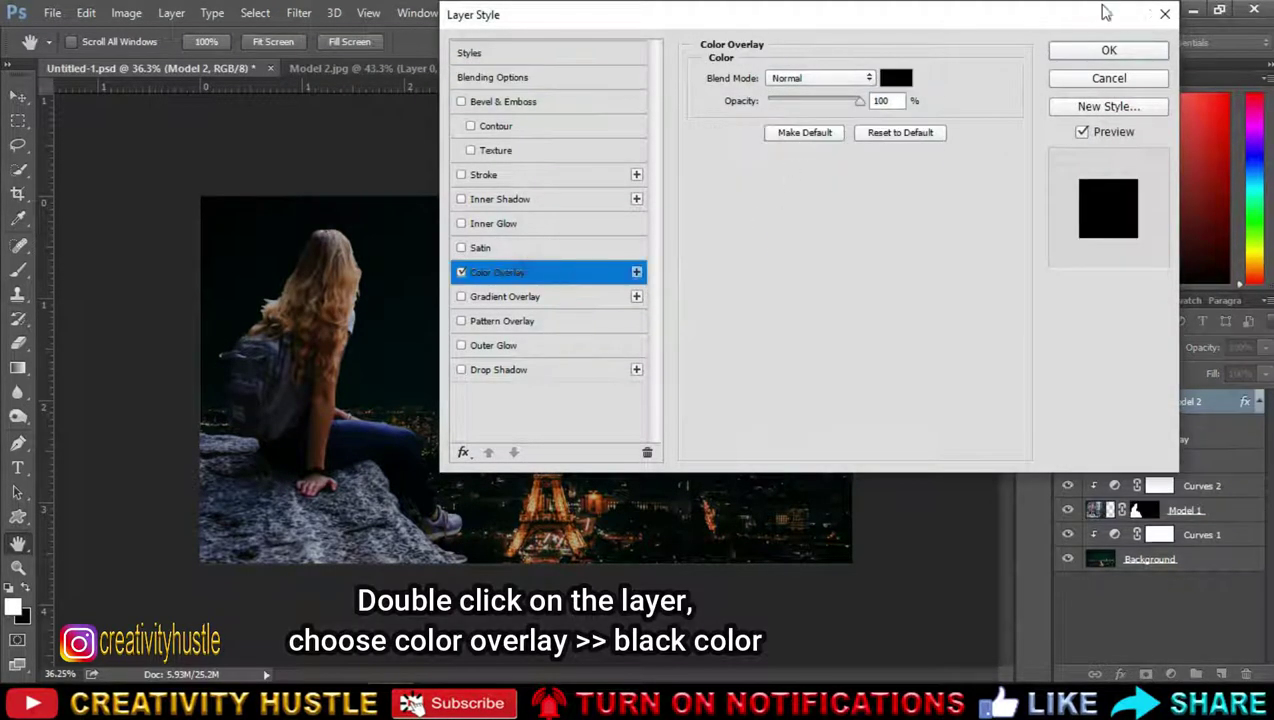
click(1109, 51)
key(ctrl+t)
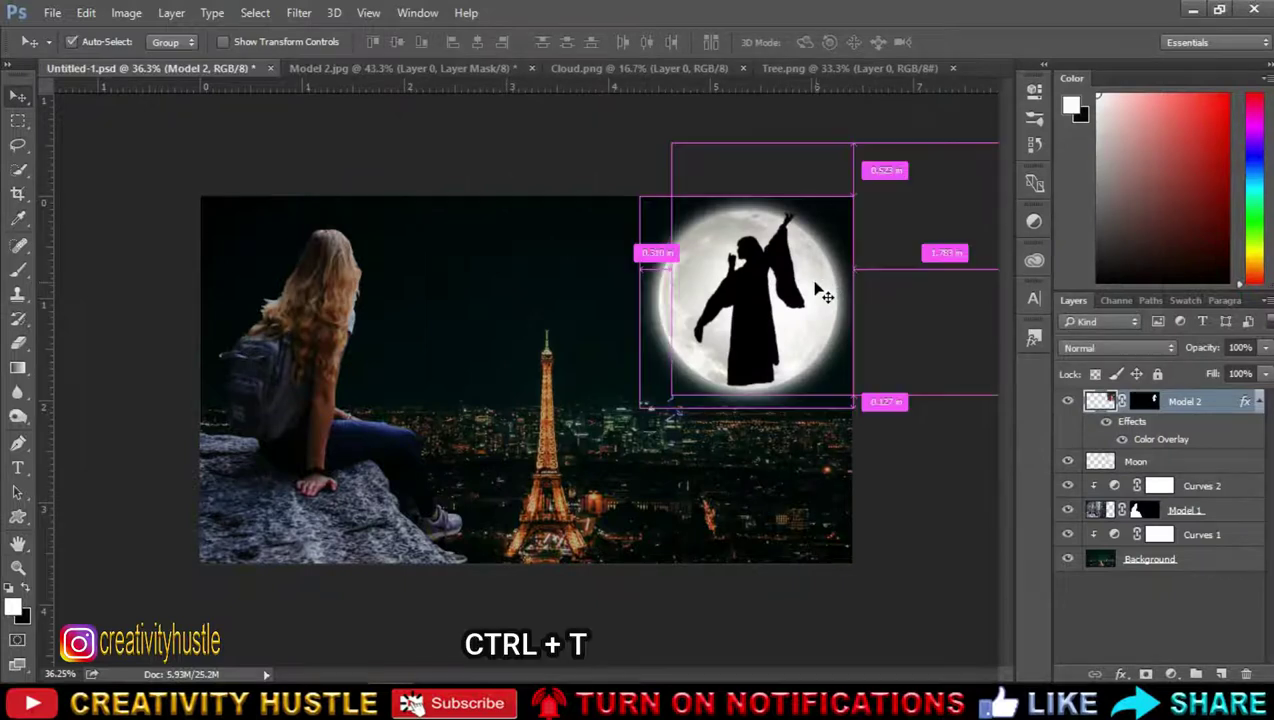
key(ctrl+t)
drag(995, 393, 824, 393)
drag(760, 310, 812, 310)
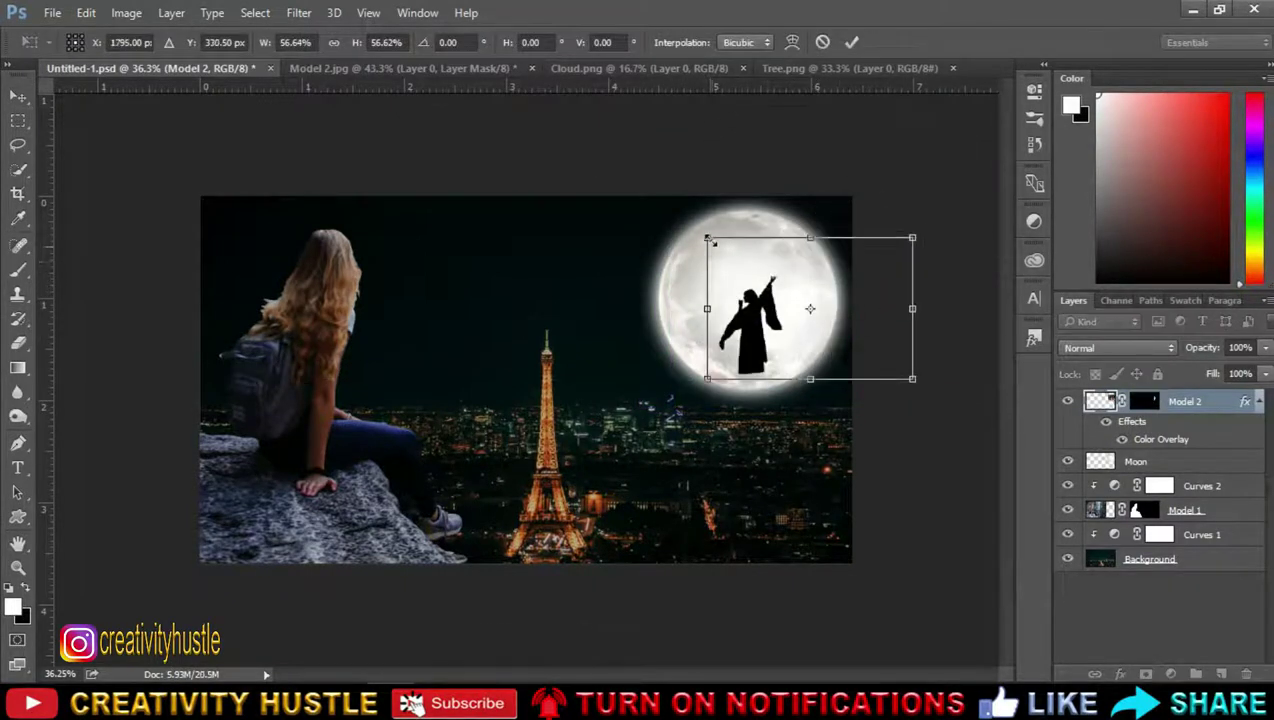
key(Return)
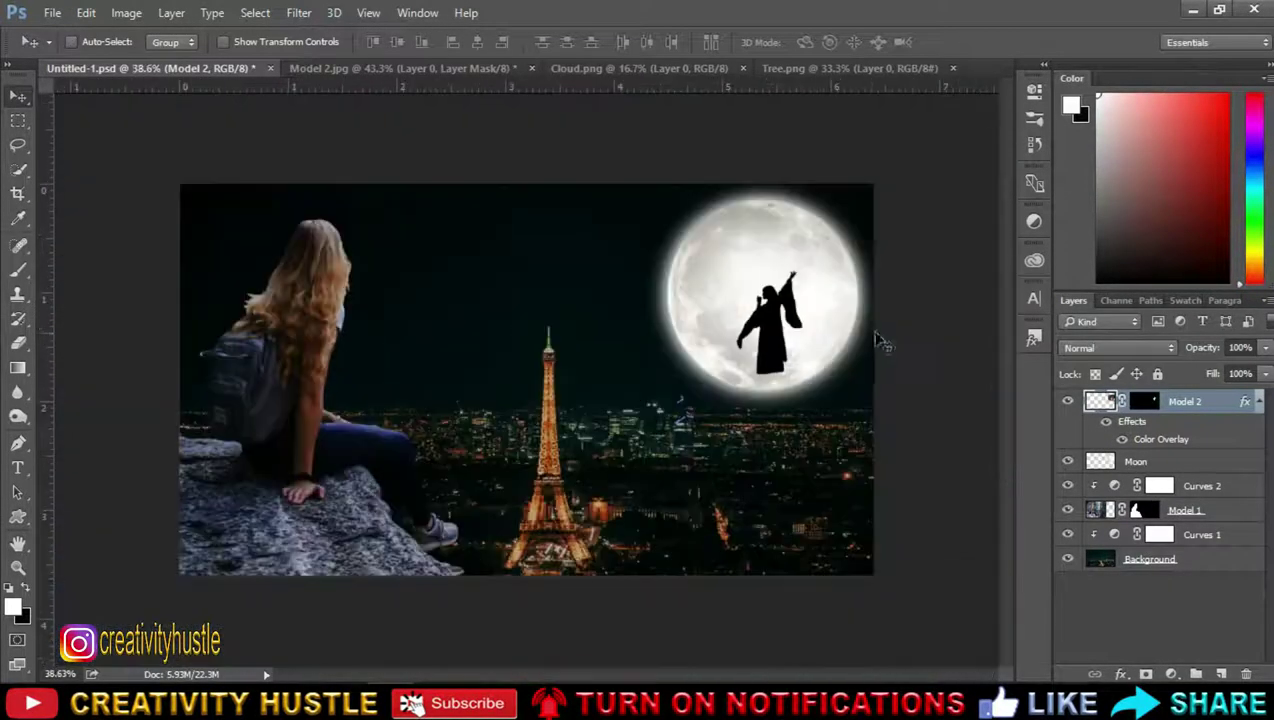
Step: Close Model 2.jpg, bring Cloud.png into the composite and scale it onto the moon
click(480, 68)
click(531, 68)
click(378, 68)
mouse_move(549, 384)
mouse_down()
mouse_move(198, 78)
mouse_move(520, 400)
mouse_up()
key(ctrl+t)
key(ctrl+minus)
mouse_move(335, 162)
mouse_down()
mouse_move(700, 440)
mouse_move(555, 338)
mouse_up()
key(Return)
key(ctrl+0)
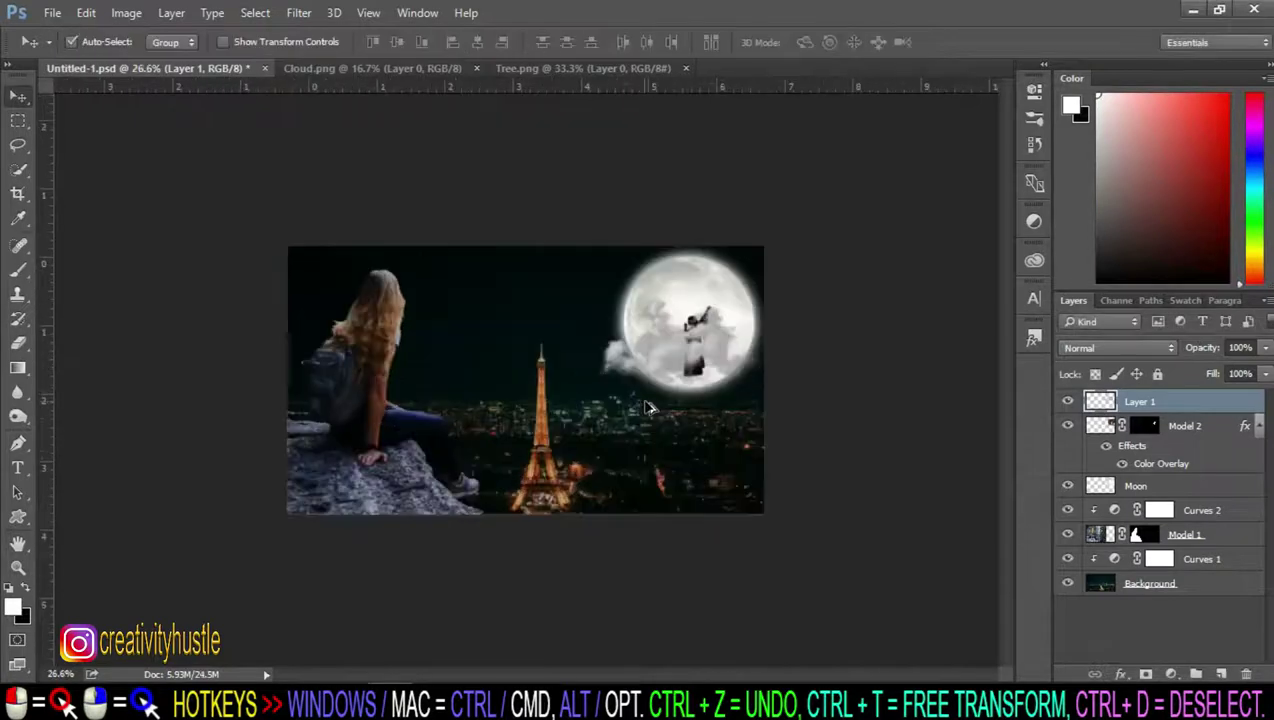
Step: Rename the layer Cloud and resize it to sit under the silhouette's feet
double_click(1140, 401)
text(Cloud)
key(Return)
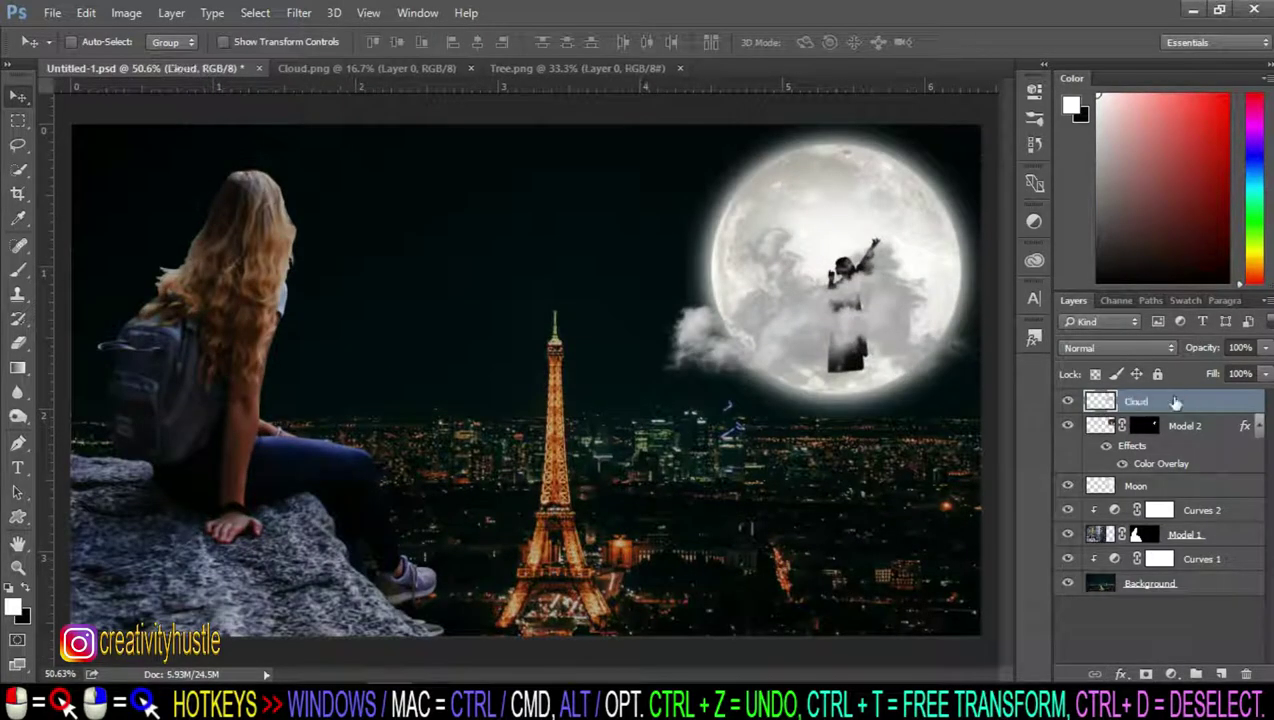
scroll(810, 462, up, 2)
scroll(810, 462, up, 1)
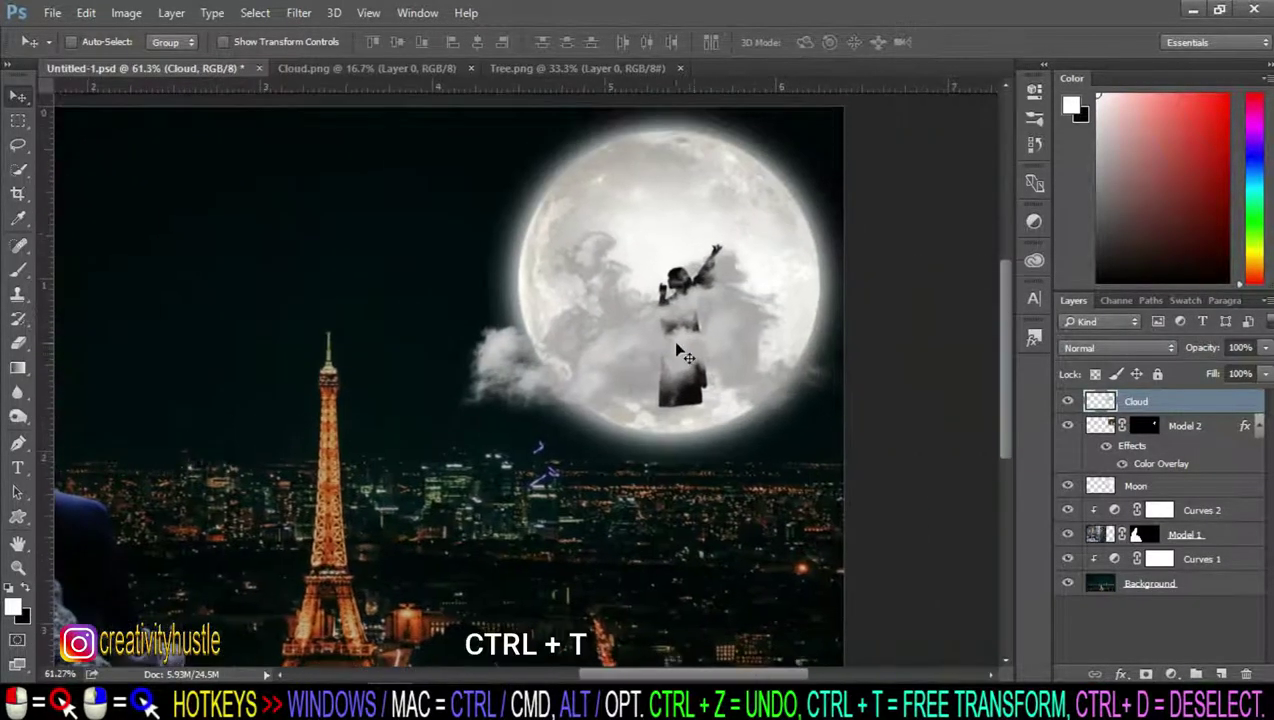
key(ctrl+t)
mouse_move(455, 125)
mouse_down()
mouse_move(668, 290)
mouse_move(607, 286)
mouse_up()
drag(825, 427, 791, 418)
drag(730, 328, 730, 340)
key(Return)
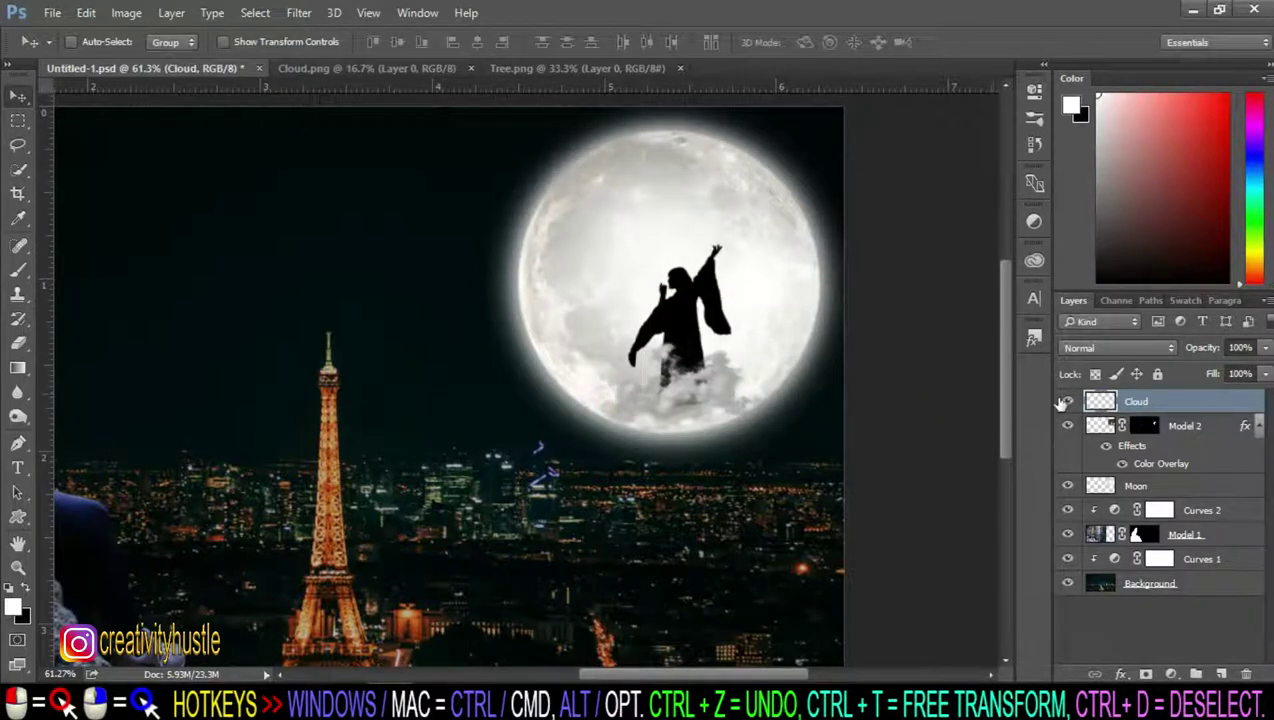
Step: Give the Cloud layer a black Color Overlay
double_click(1170, 409)
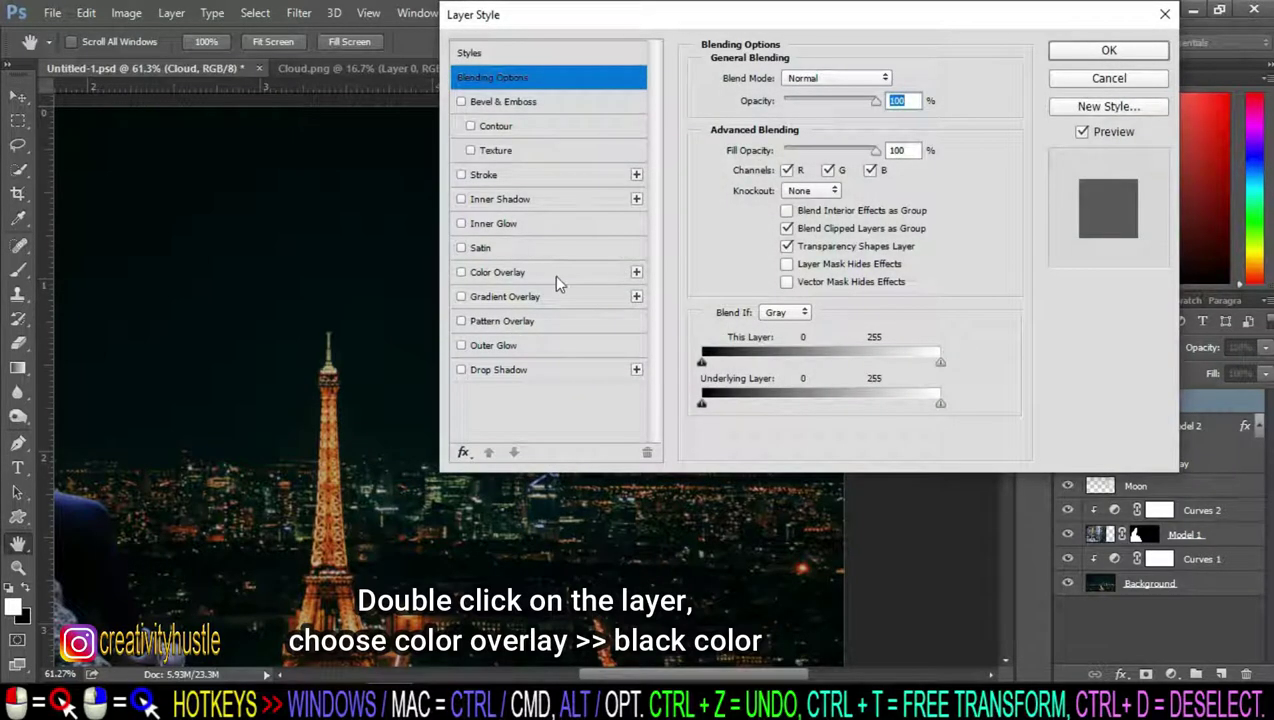
click(540, 274)
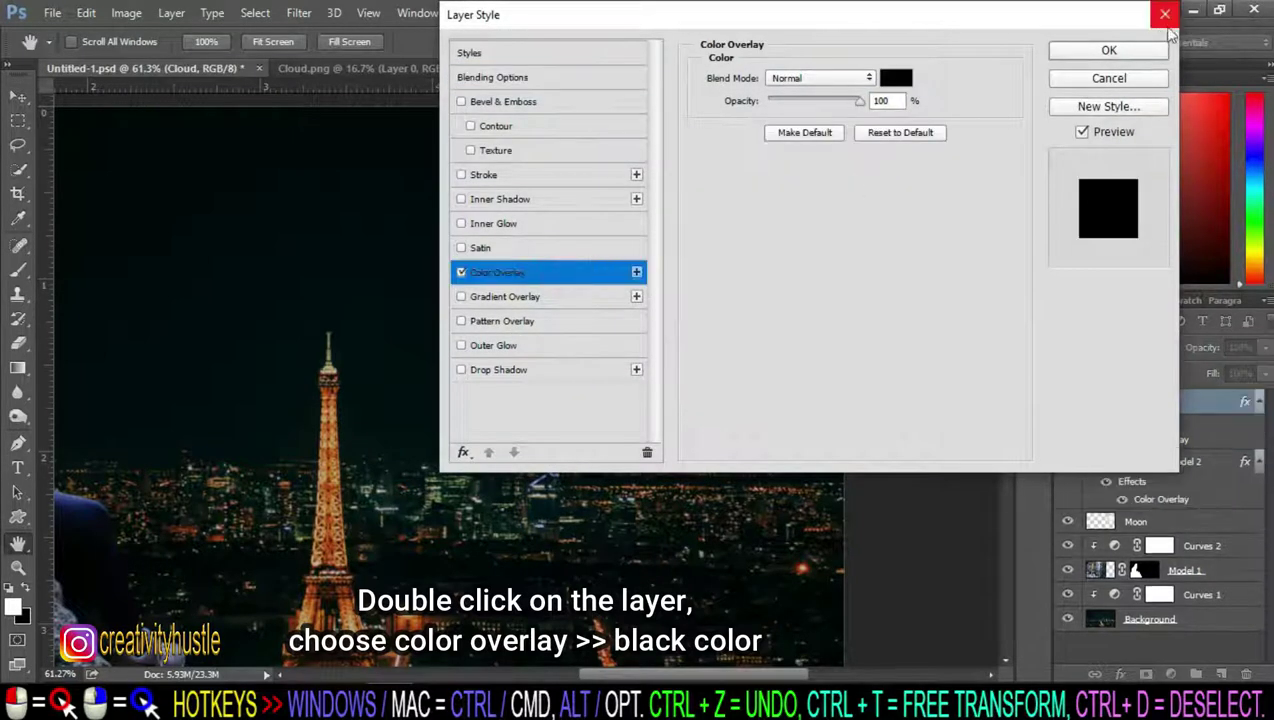
click(1140, 49)
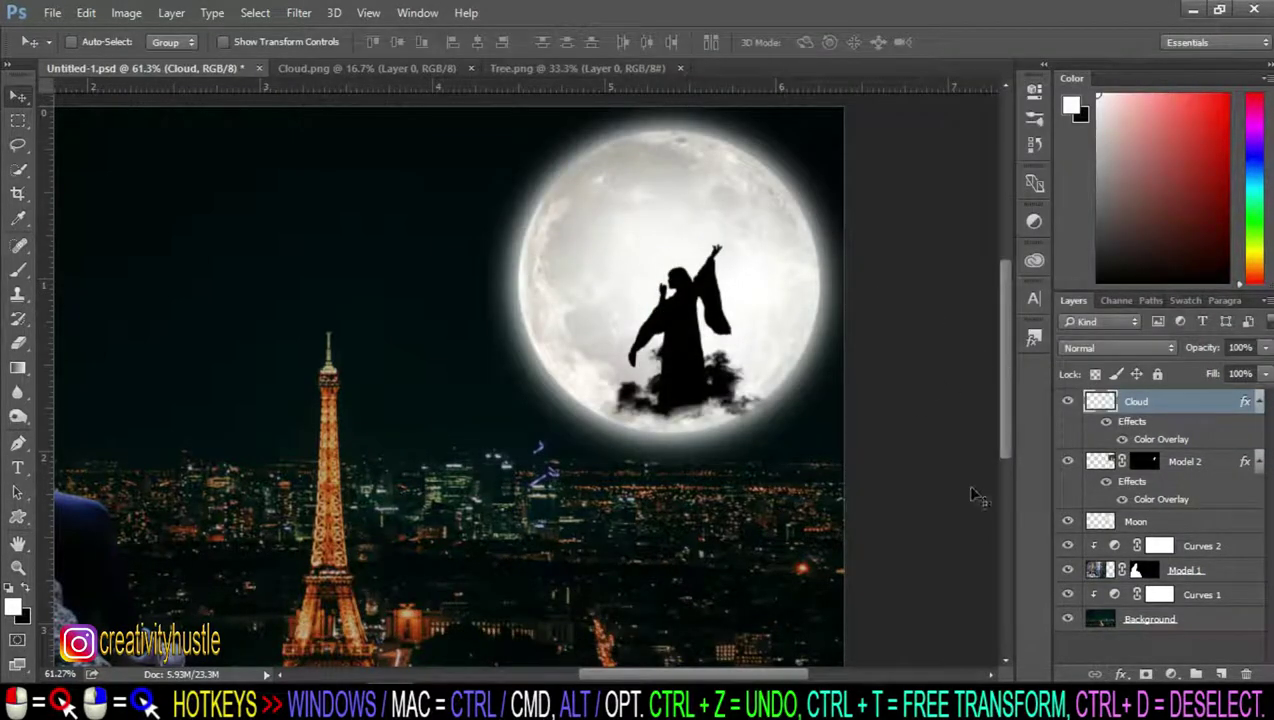
Step: Duplicate the black cloud twice, then flip, shrink and shift the top copy left
key(ctrl+t)
key(Return)
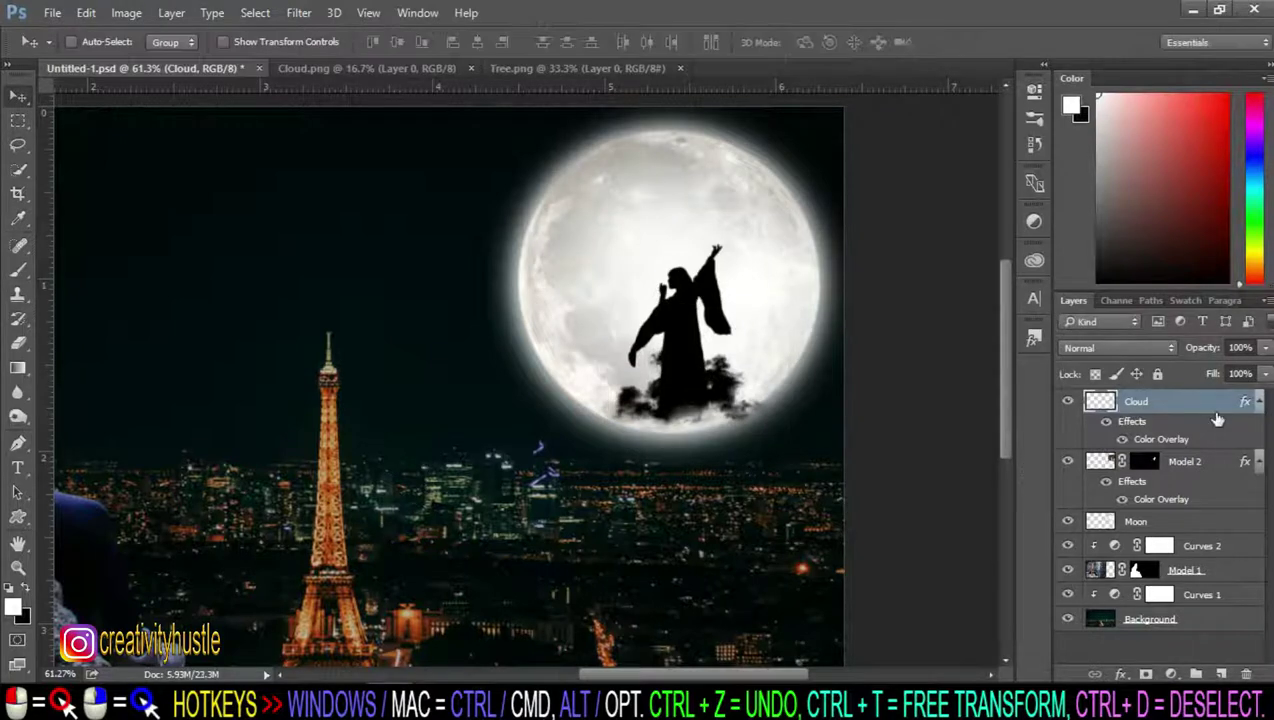
key(ctrl+j)
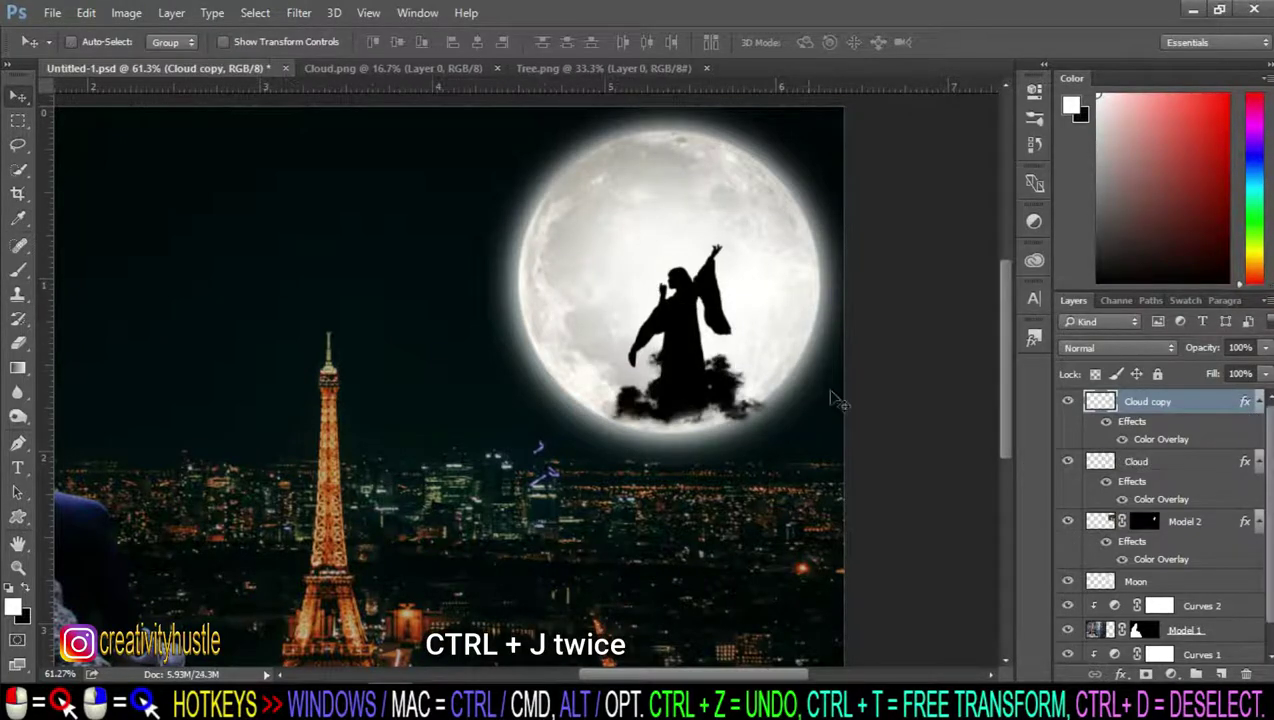
key(ctrl+j)
key(ctrl+t)
mouse_move(690, 368)
mouse_down()
mouse_move(745, 368)
mouse_move(705, 368)
mouse_up()
drag(847, 432, 825, 407)
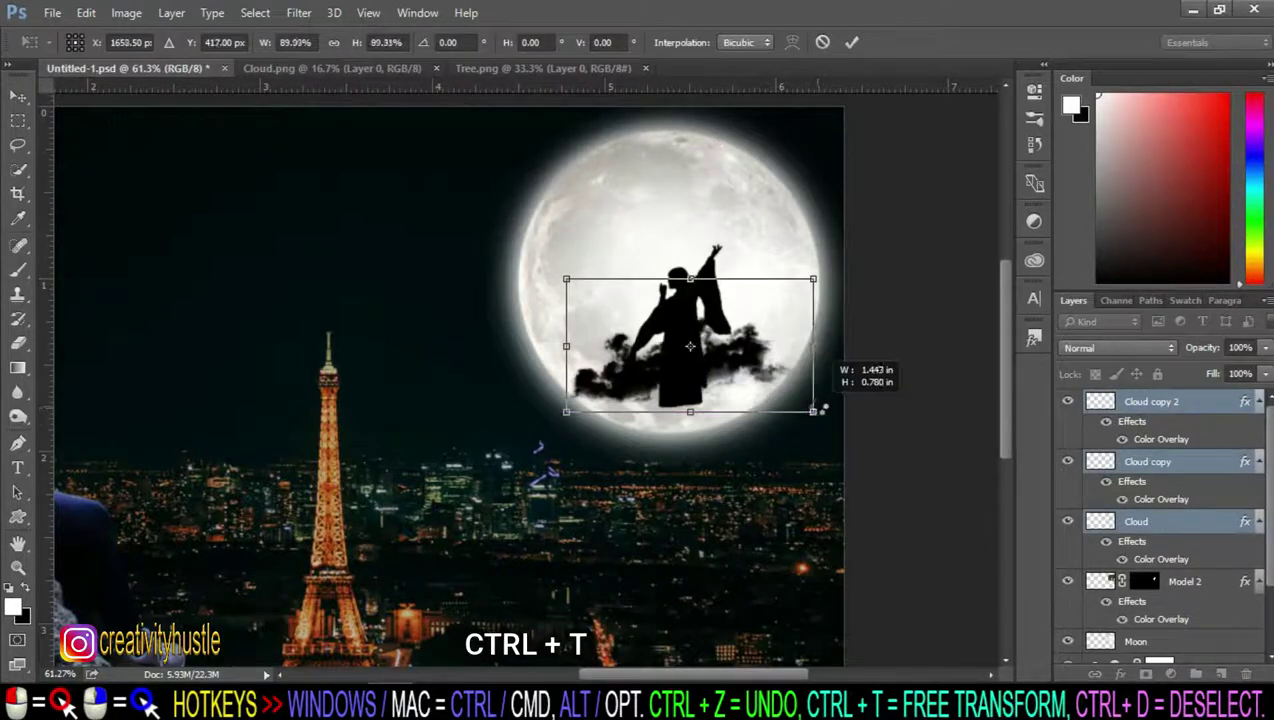
key(Return)
Step: Group the three cloud layers into a folder named Cloud
key(ctrl+g)
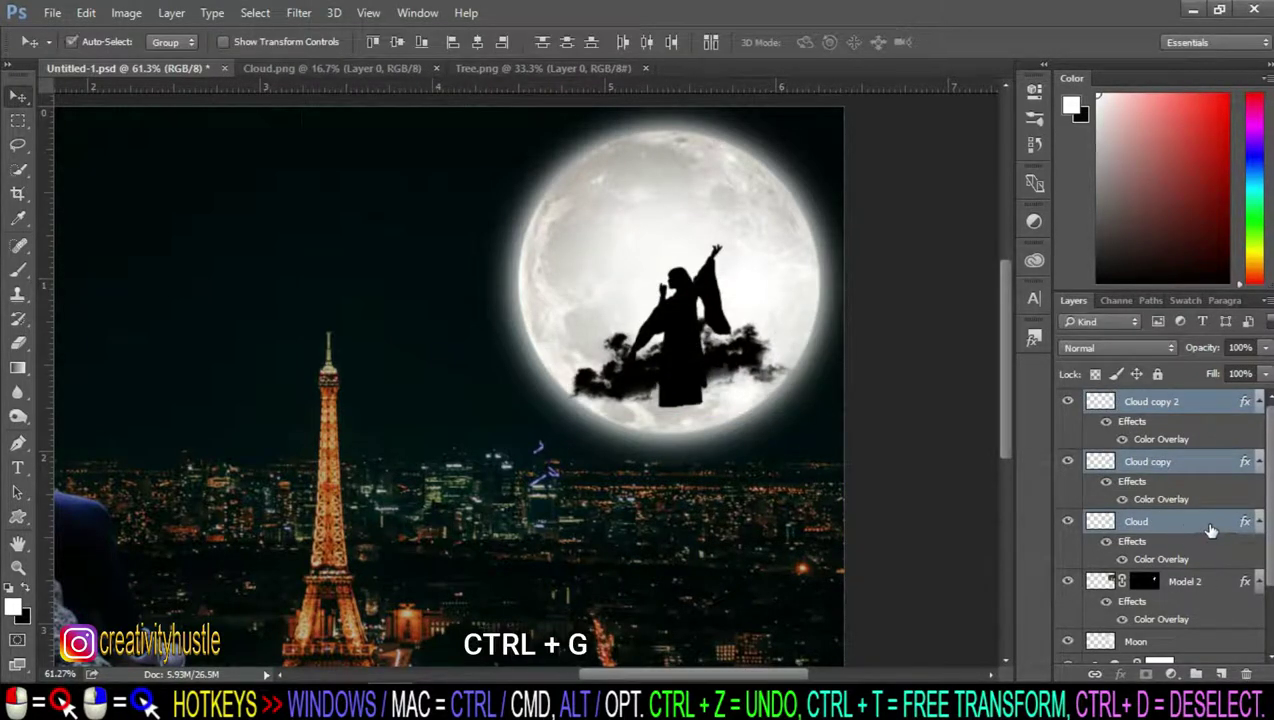
double_click(1140, 400)
text(Cloud)
key(Return)
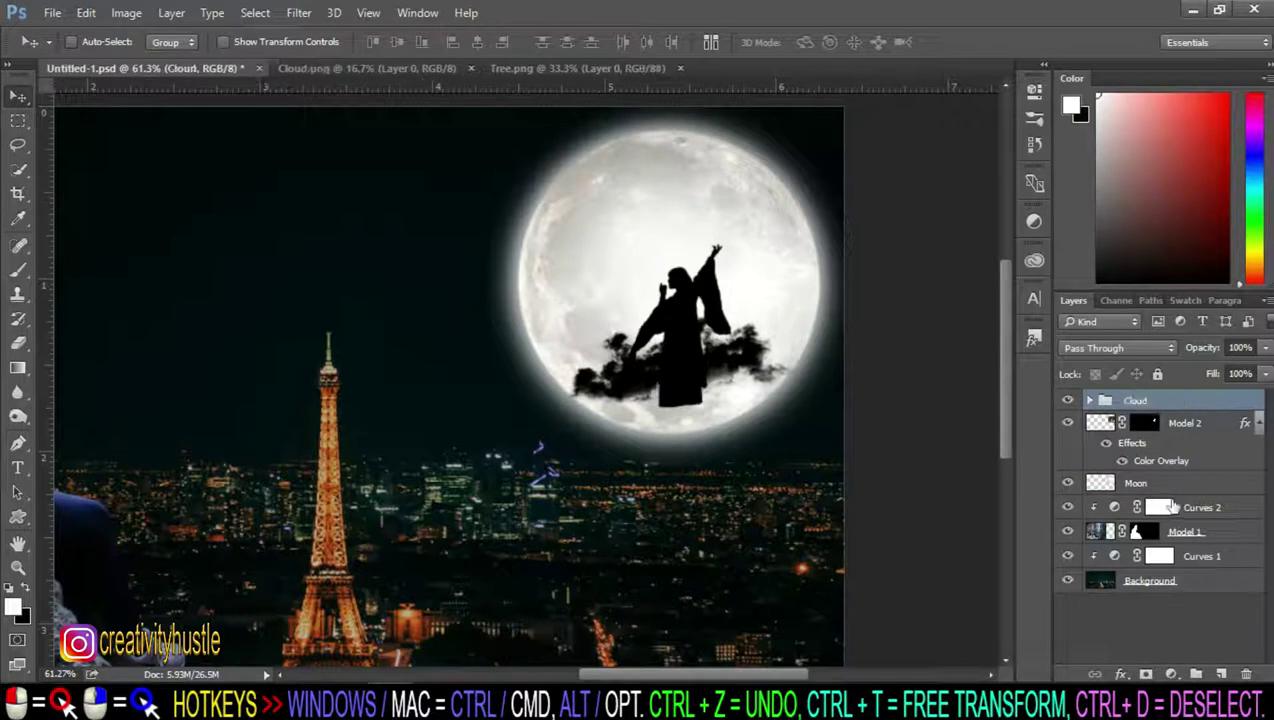
Step: Move the Model 2 silhouette up so it stands on the clouds
click(1200, 423)
key(ctrl+t)
mouse_move(866, 181)
mouse_down()
mouse_move(866, 208)
mouse_move(851, 199)
mouse_up()
key(Return)
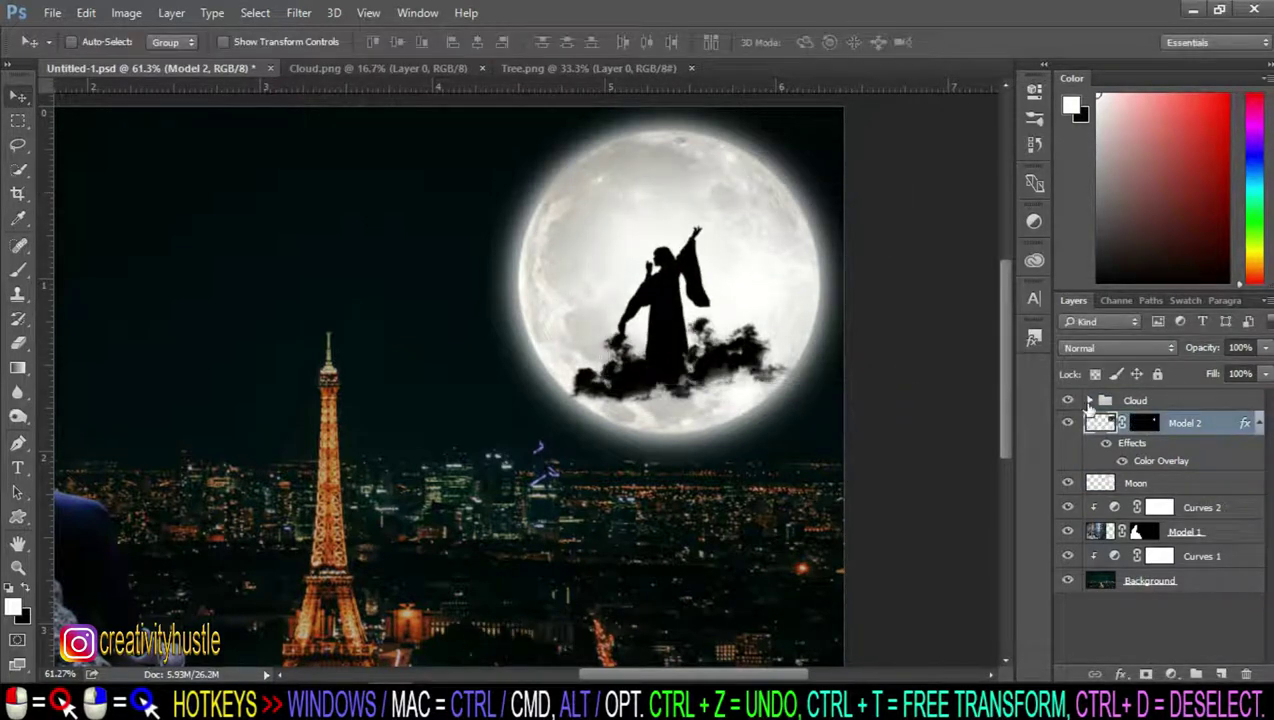
Step: Add a layer mask to the Cloud layer inside the Cloud folder
click(1089, 400)
click(1103, 545)
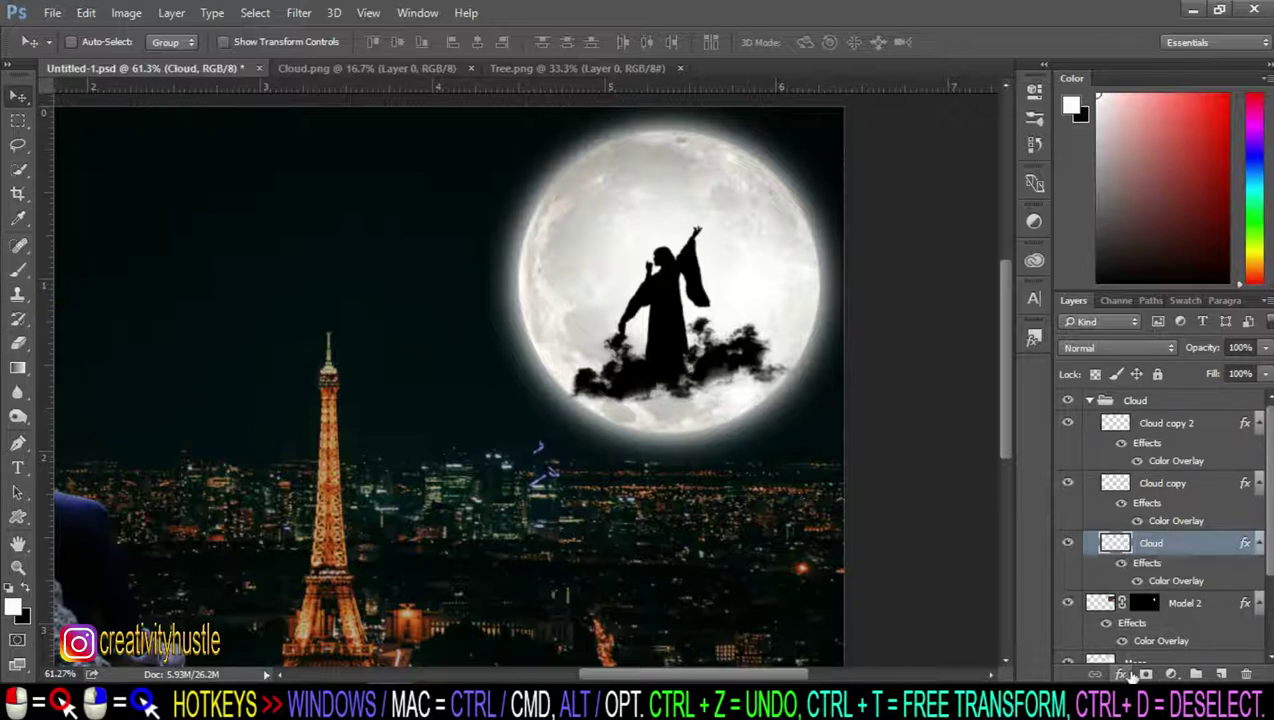
click(1146, 674)
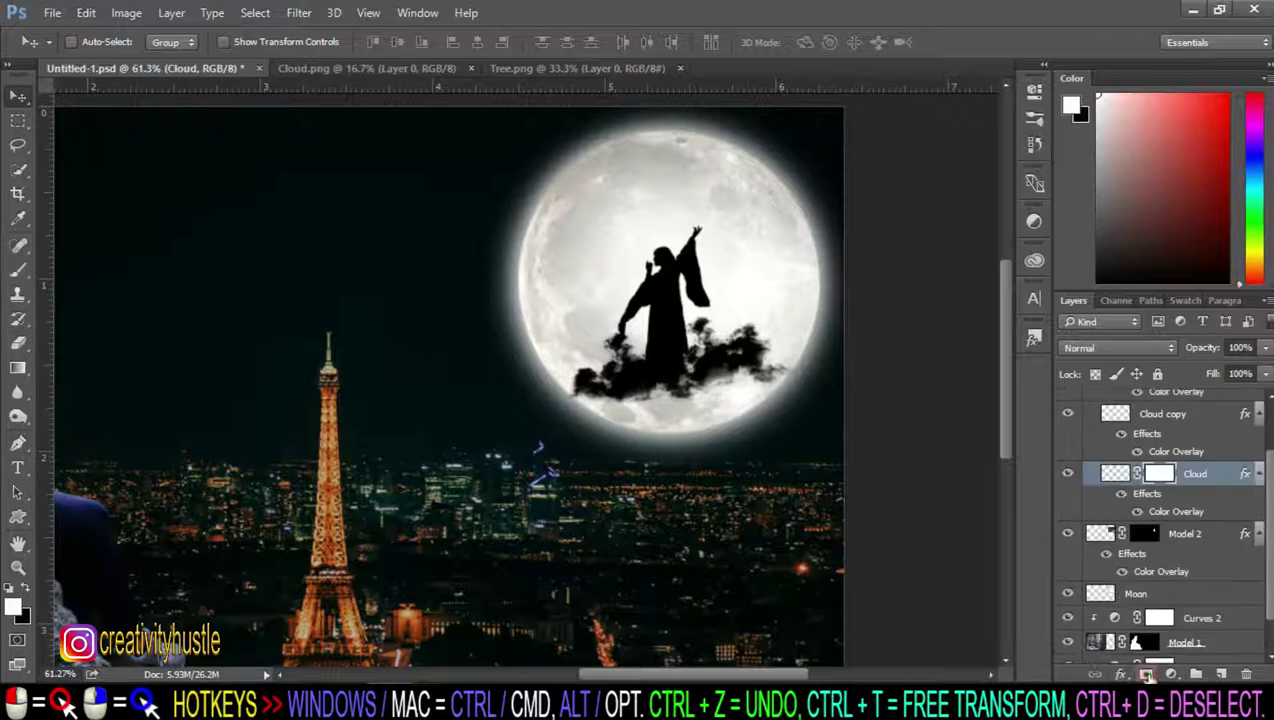
Step: Select the Brush tool and add a layer mask to Cloud copy
click(18, 270)
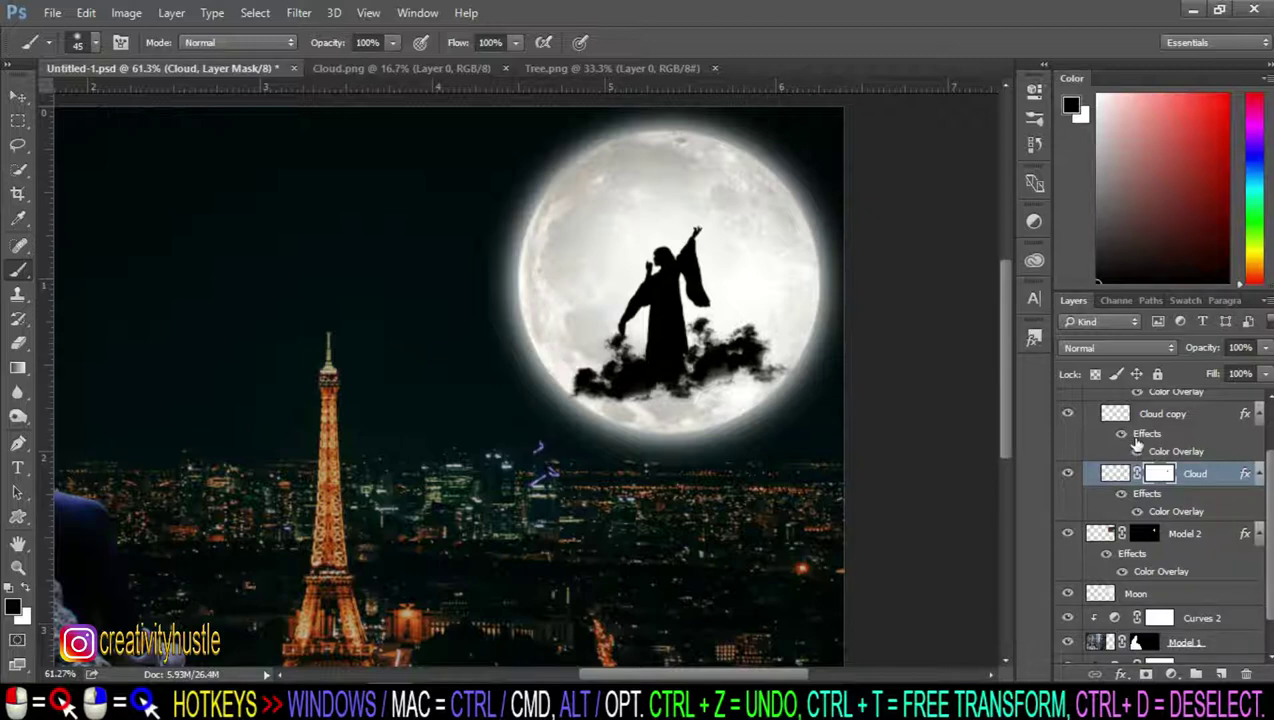
click(1150, 418)
click(1146, 674)
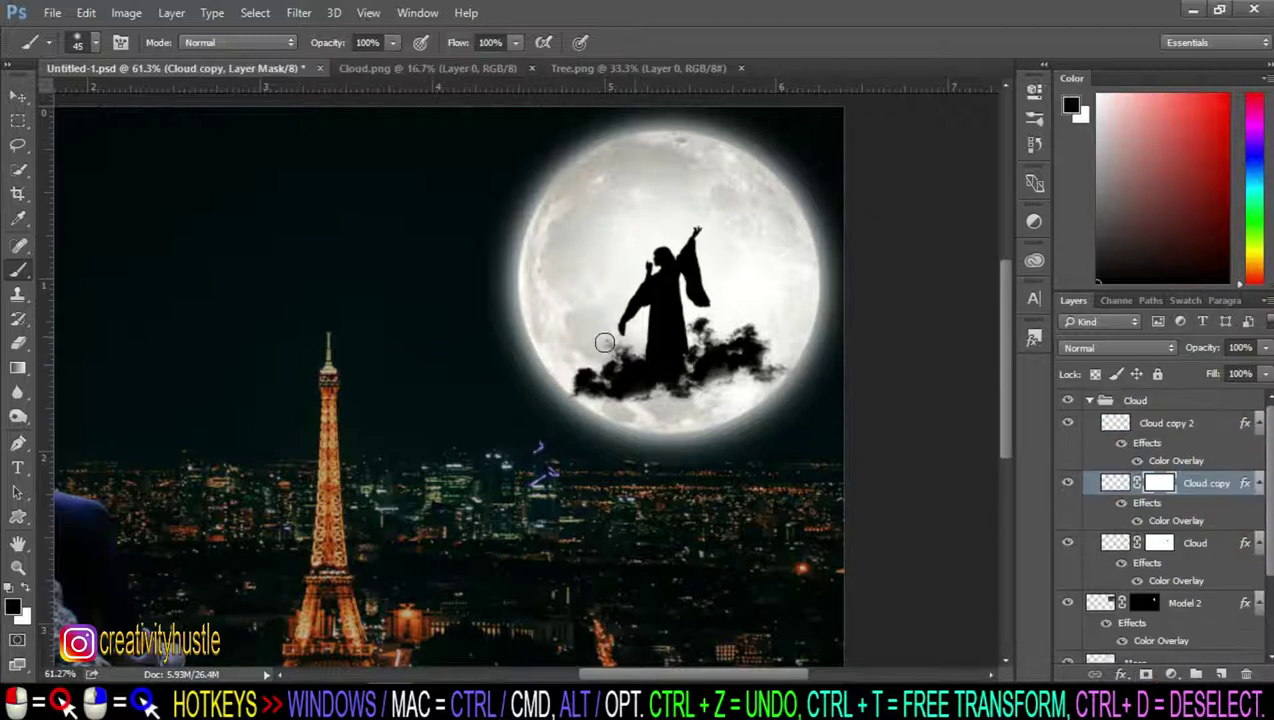
Step: Enlarge the Model 2 silhouette to 103% and nudge its position
click(1185, 603)
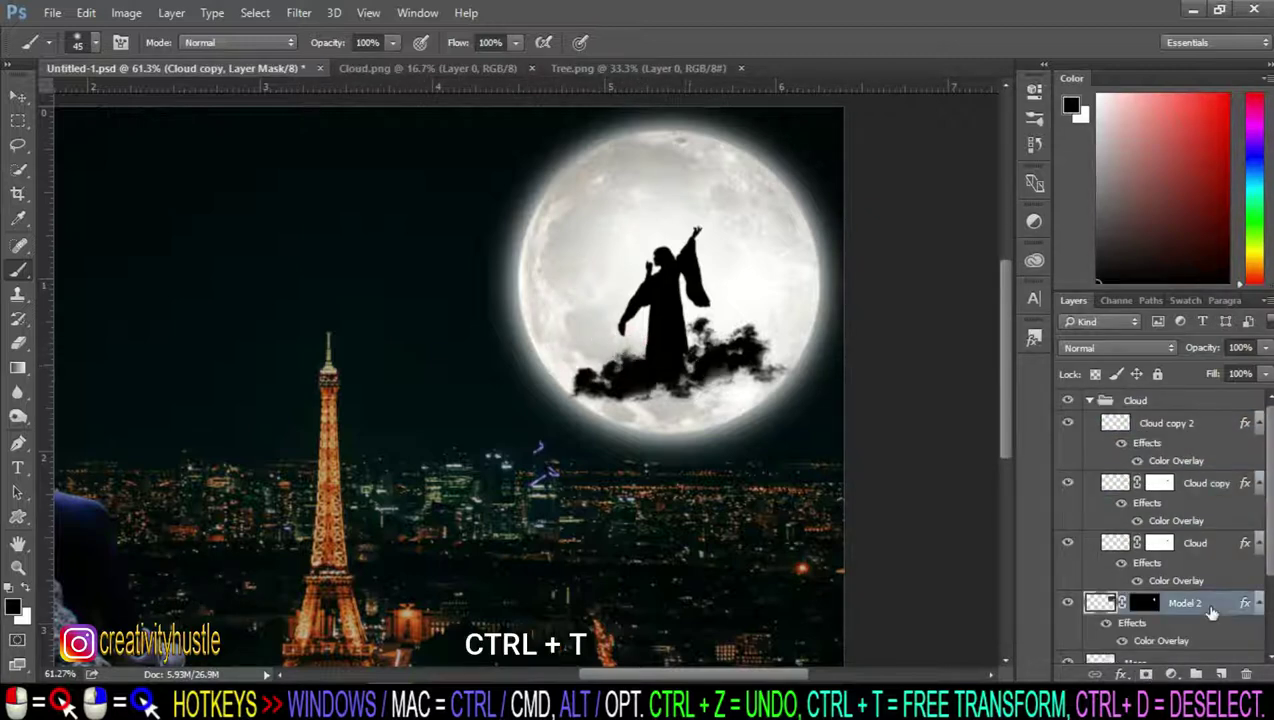
key(ctrl+t)
drag(808, 224, 812, 233)
key(Return)
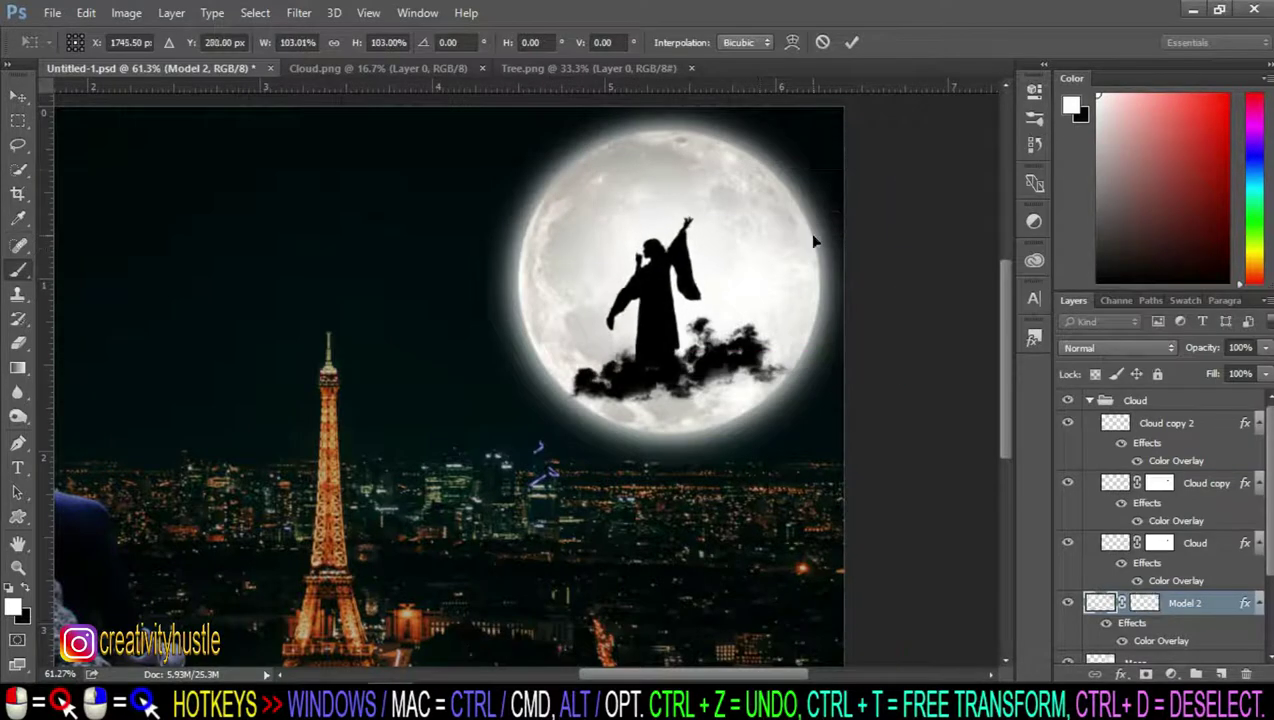
Step: Mask Cloud copy 2 and paint its right edge away in black at 27% flow
key(b)
click(1166, 423)
drag(768, 383, 815, 357)
key(ctrl+z)
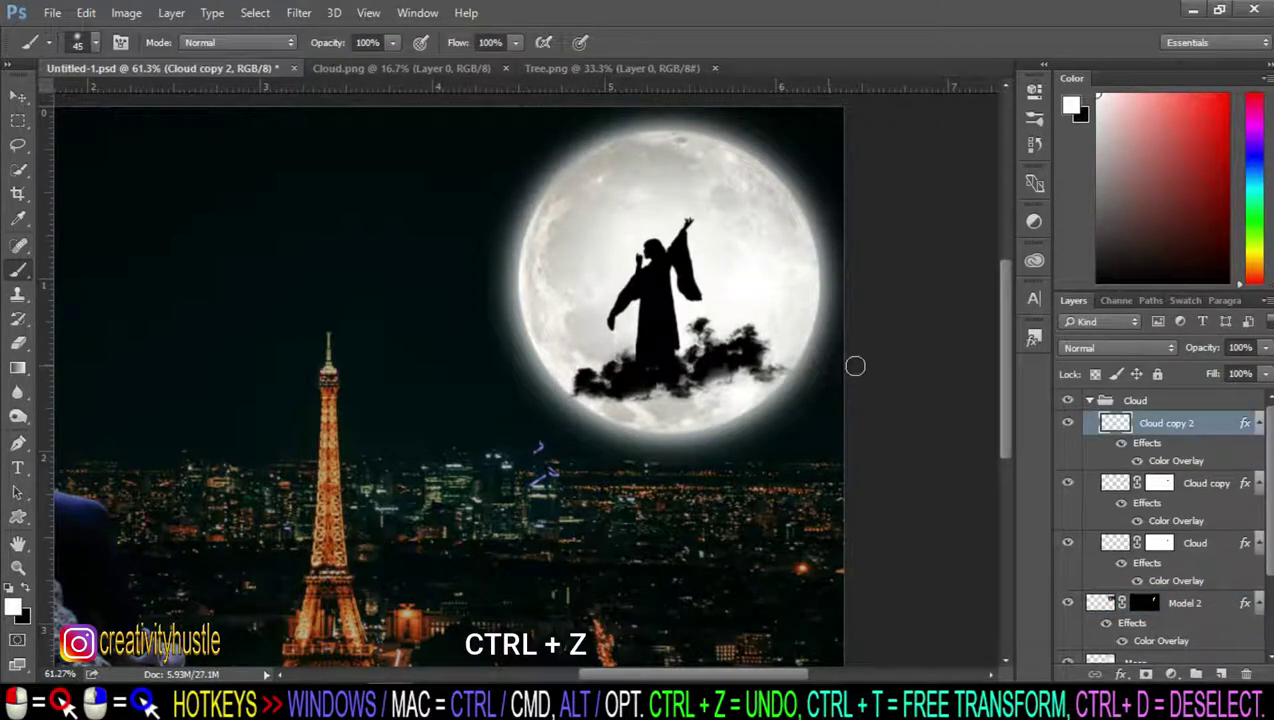
click(1146, 675)
key(x)
drag(784, 374, 752, 384)
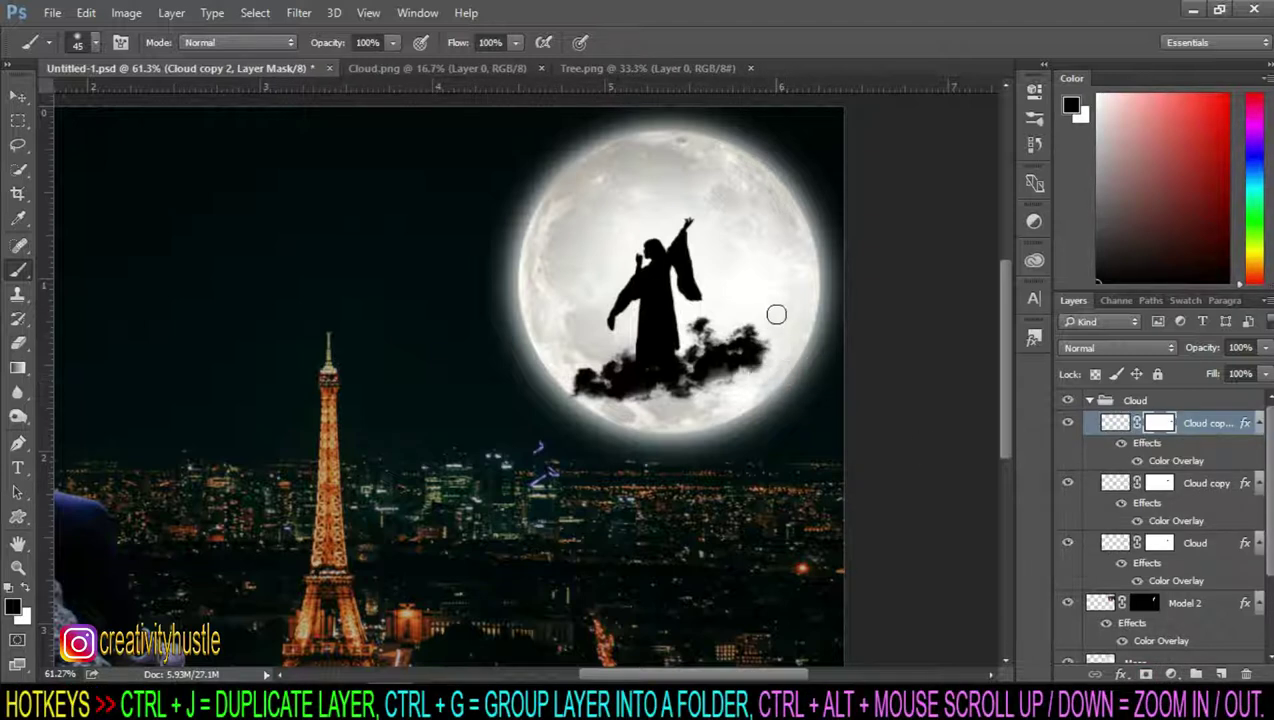
key(shift+2)
key(shift+7)
drag(762, 341, 787, 328)
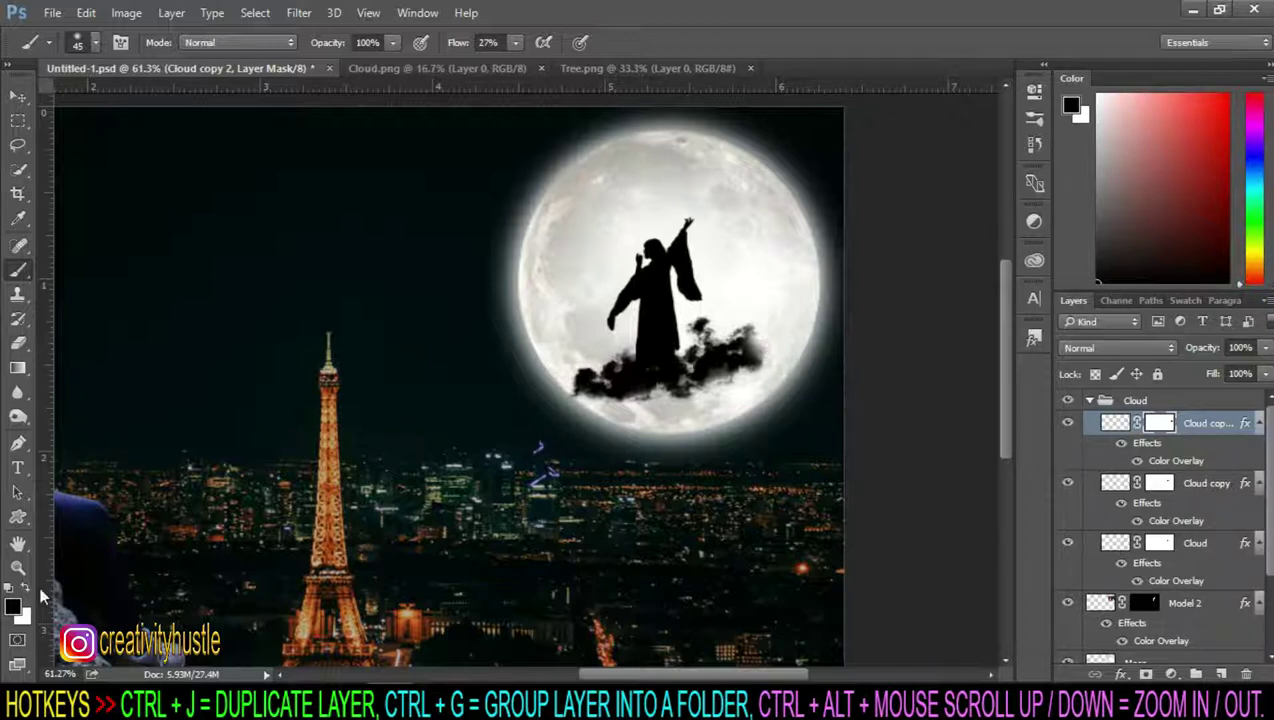
click(28, 590)
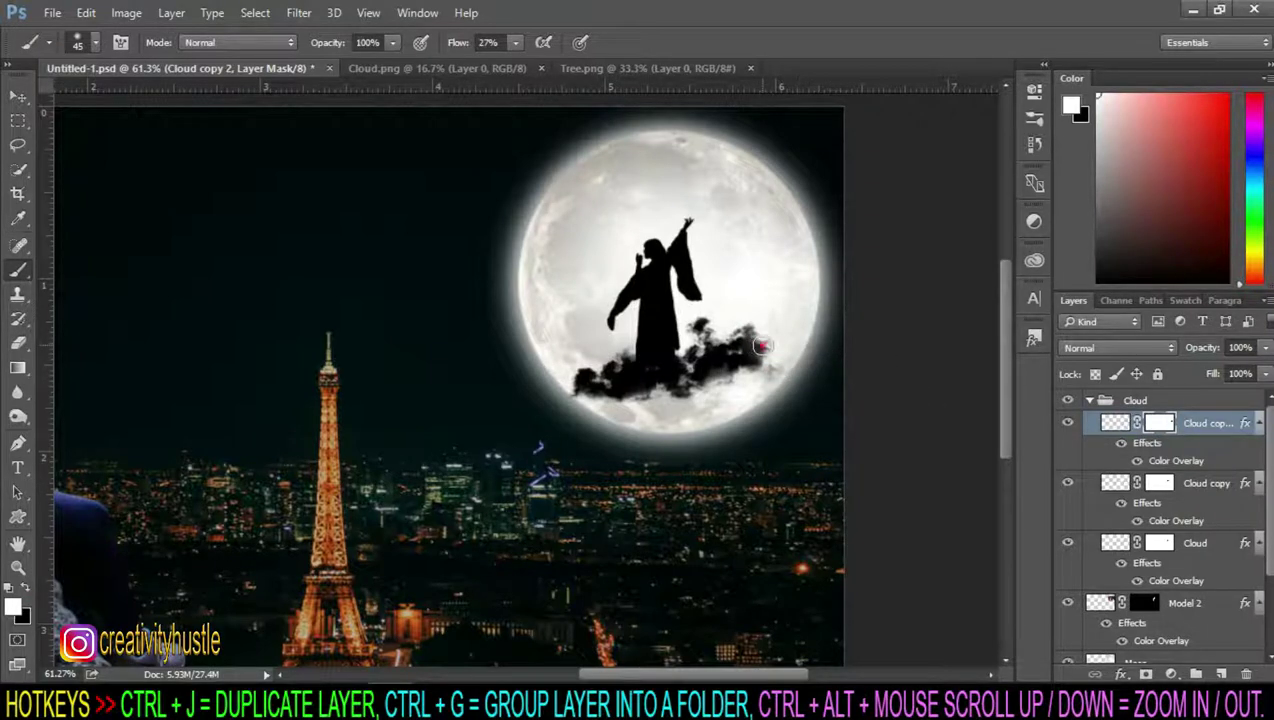
Step: Scale the Cloud copy 2 pixels to about 92% and reposition it
key(ctrl+2)
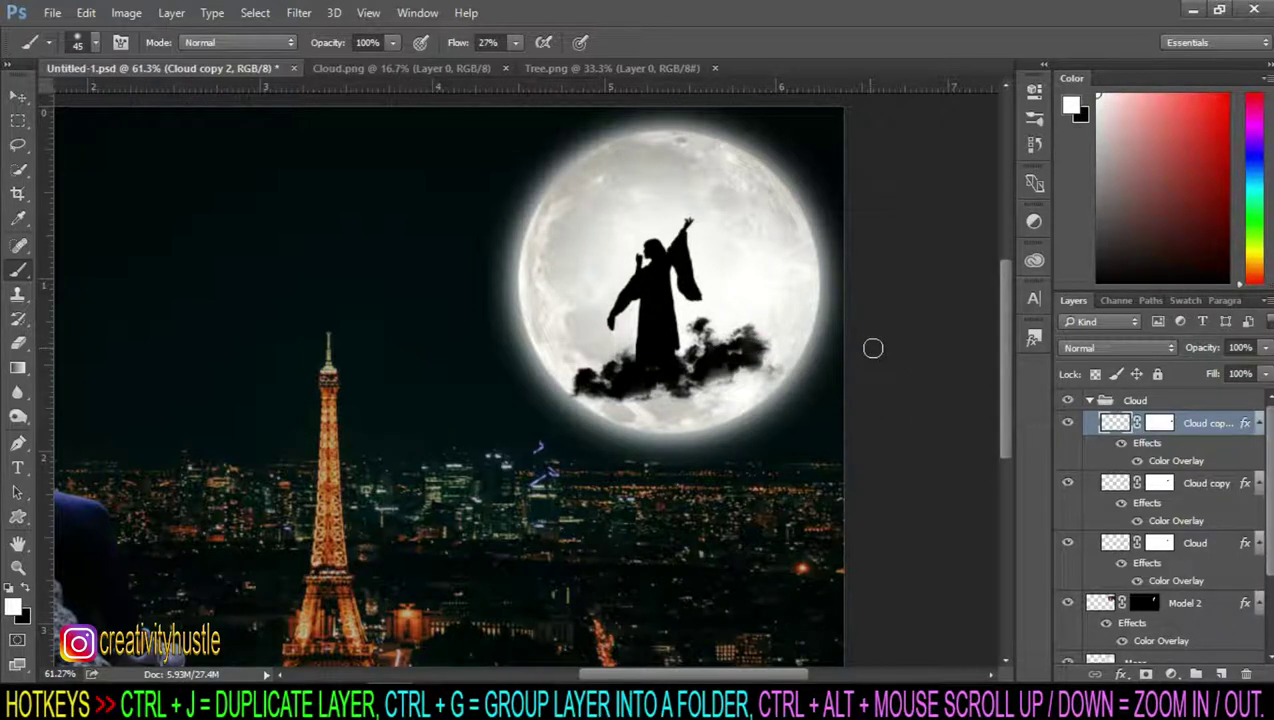
key(ctrl+t)
mouse_move(817, 398)
mouse_down()
mouse_move(792, 394)
mouse_move(776, 355)
mouse_move(786, 371)
mouse_up()
key(Return)
key(b)
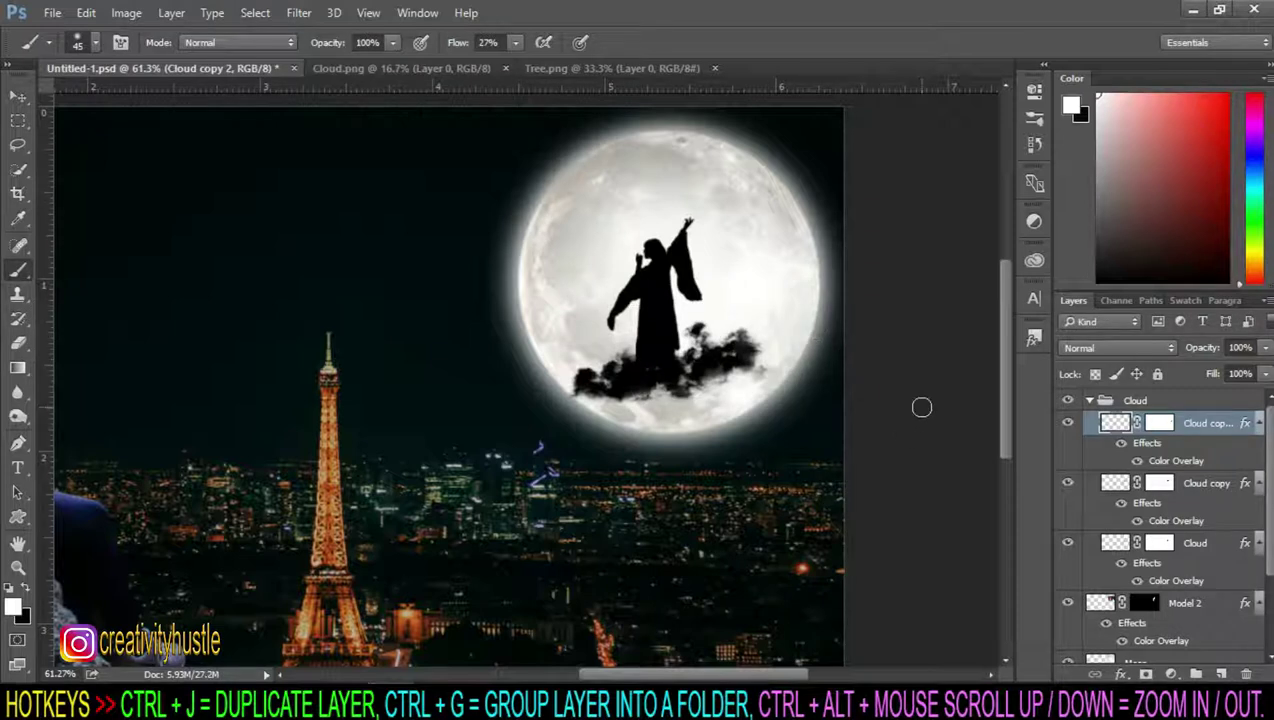
Step: Close the Cloud.png document
scroll(650, 220, up, 1)
click(470, 68)
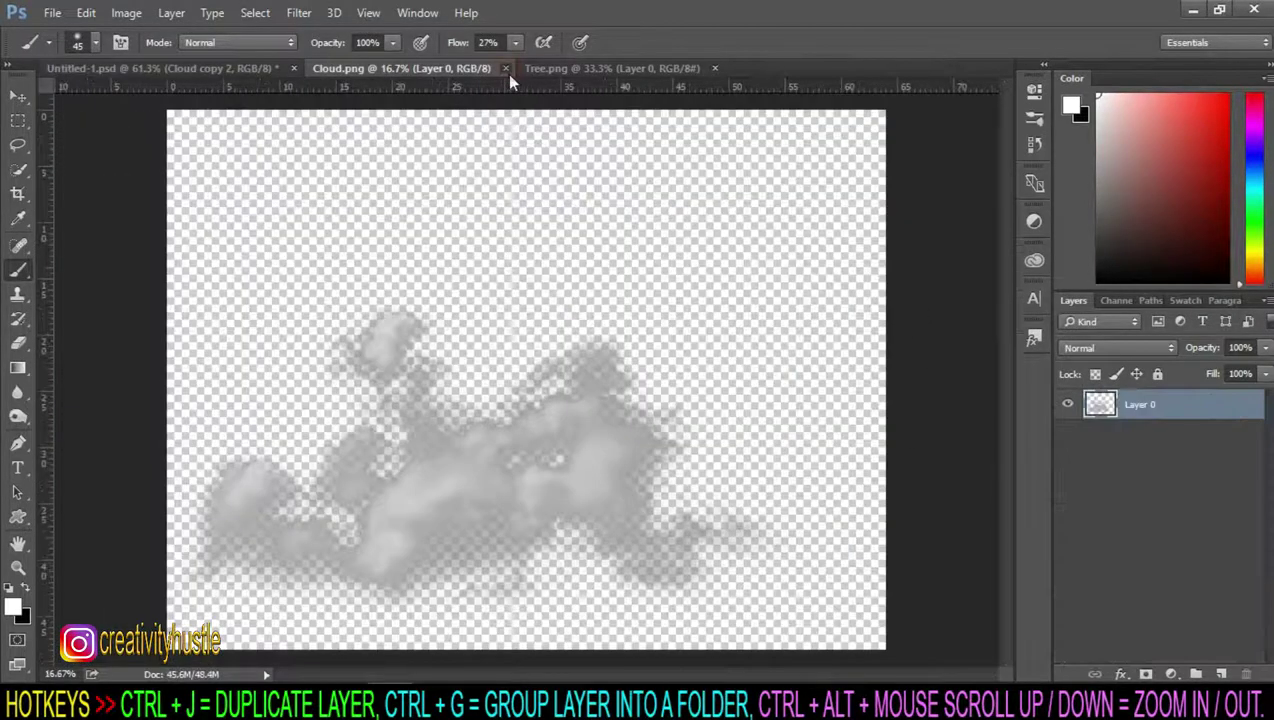
click(505, 68)
Step: Lasso a branch from the left of the tree in Tree.png and drag it into Untitled-1 over the moon
click(405, 68)
scroll(233, 319, up, 2)
scroll(408, 280, up, 2)
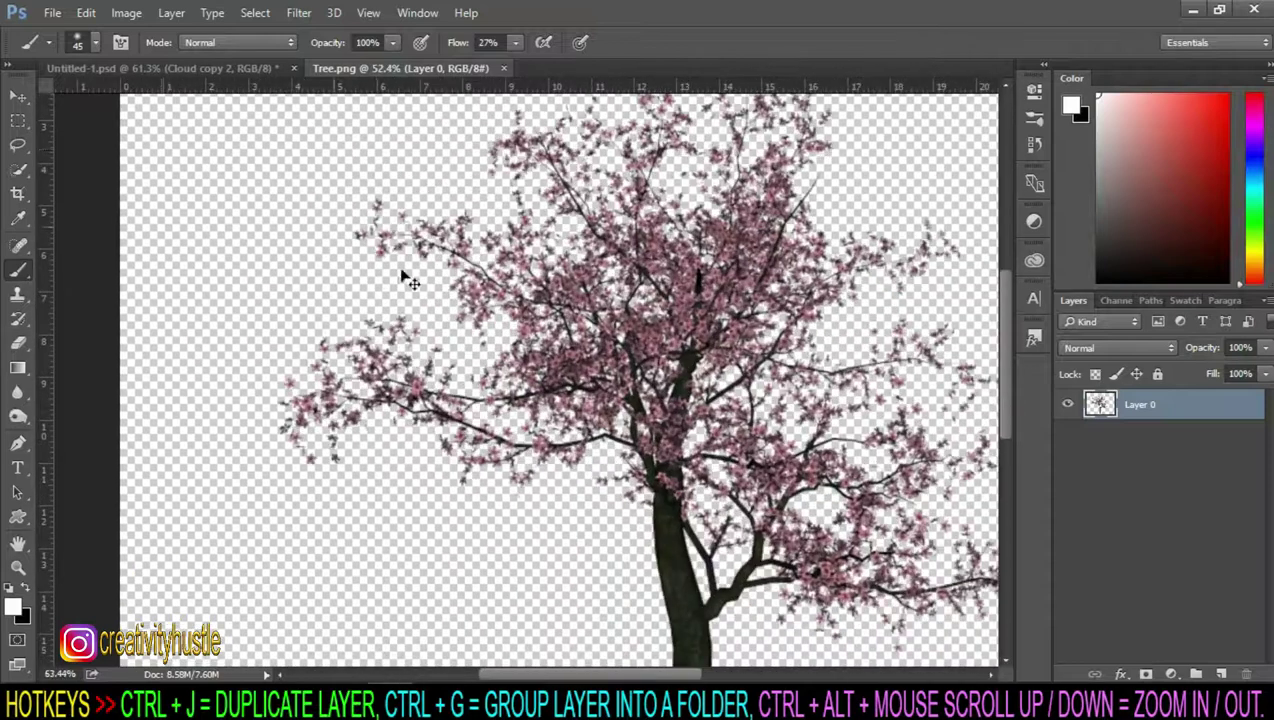
drag(15, 145, 95, 143)
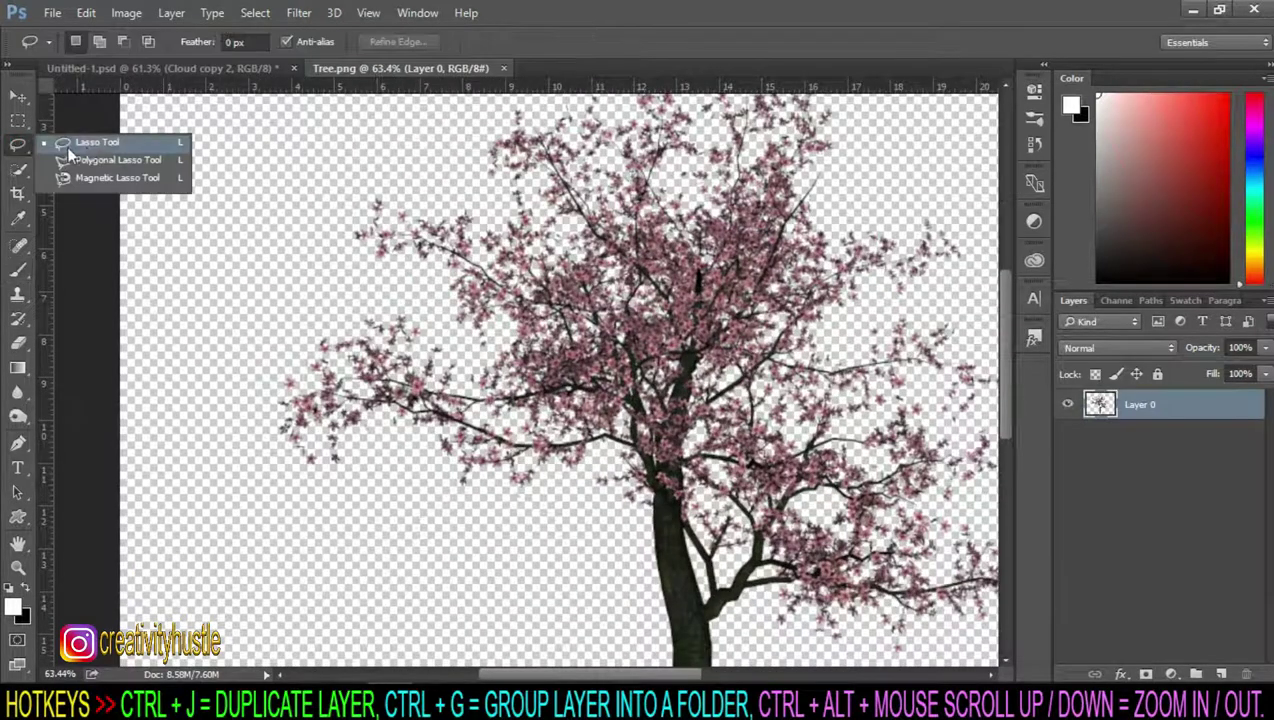
scroll(456, 184, up, 1)
drag(392, 152, 514, 213)
drag(407, 327, 370, 137)
key(v)
mouse_move(441, 216)
mouse_down()
mouse_move(228, 80)
mouse_move(560, 285)
mouse_move(654, 133)
mouse_up()
key(ctrl+t)
key(Return)
Step: Enlarge the Moon layer to about 126% and reposition it
scroll(1160, 520, down, 1)
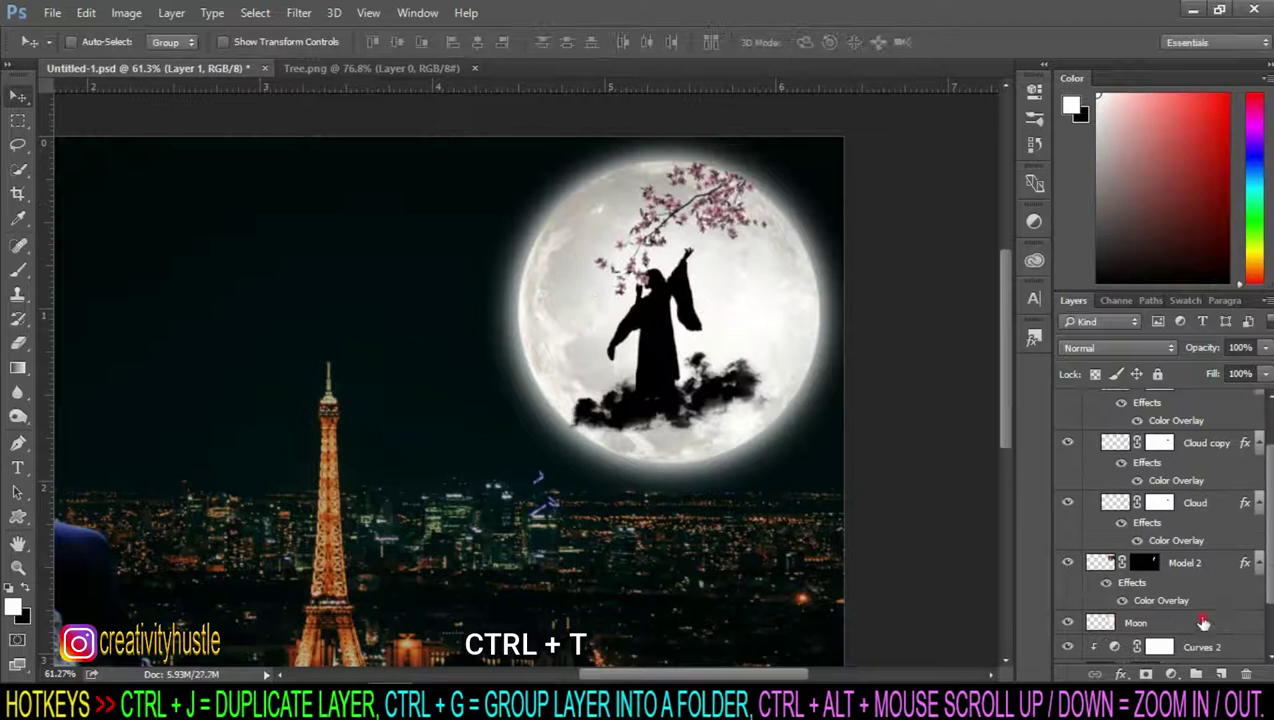
click(1203, 622)
scroll(870, 335, down, 3)
key(ctrl+t)
drag(852, 197, 902, 147)
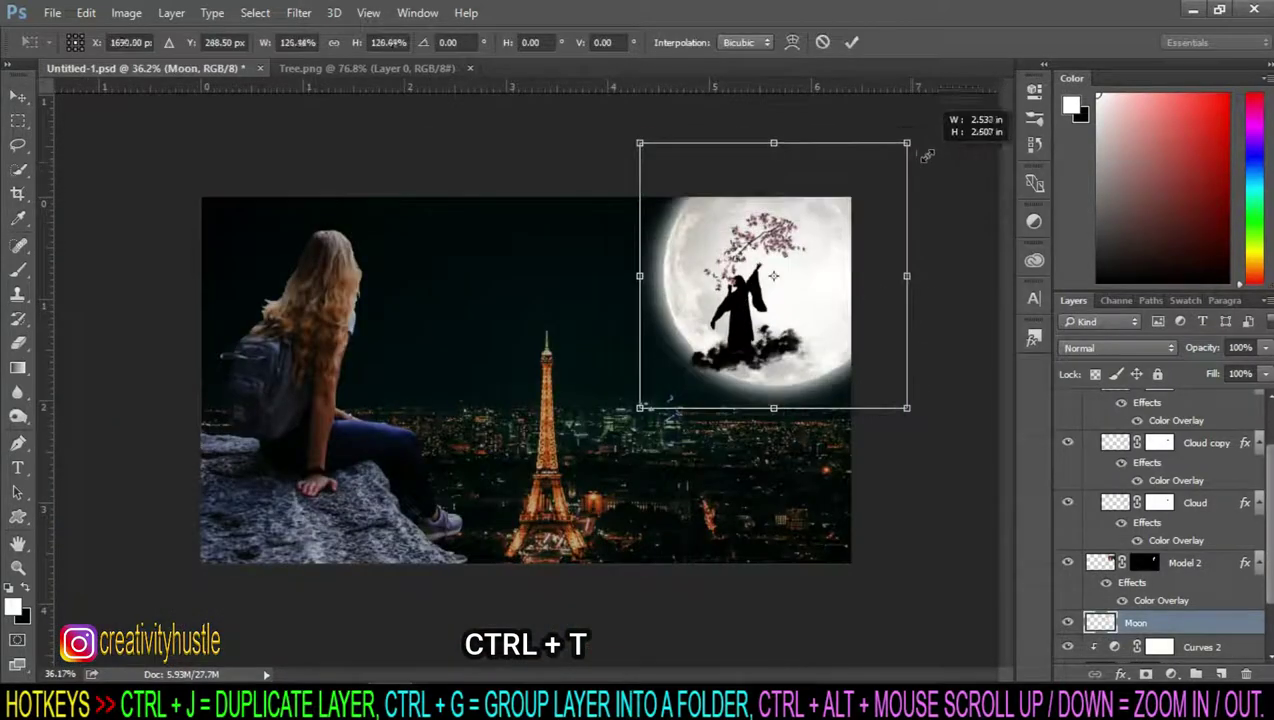
key(Return)
Step: Rename the branch layer to 'Tree' and rotate it about 26 degrees
scroll(873, 282, up, 2)
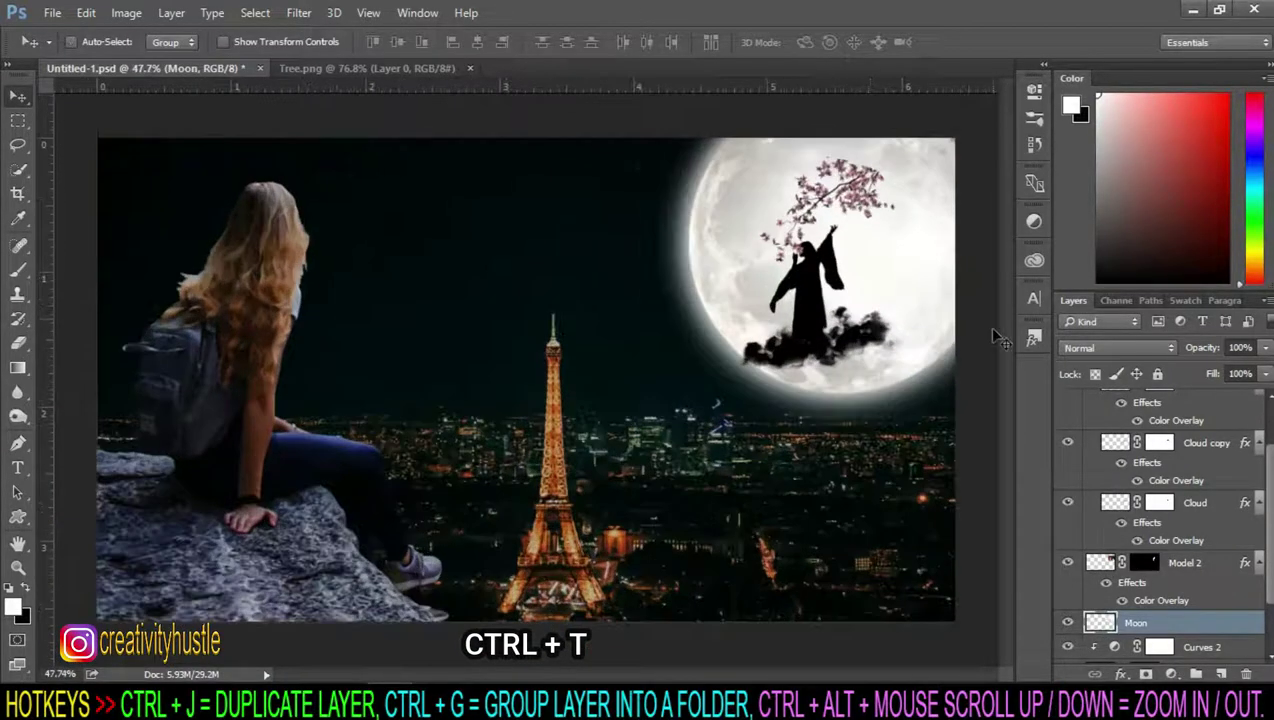
scroll(950, 330, down, 1)
scroll(1226, 567, up, 3)
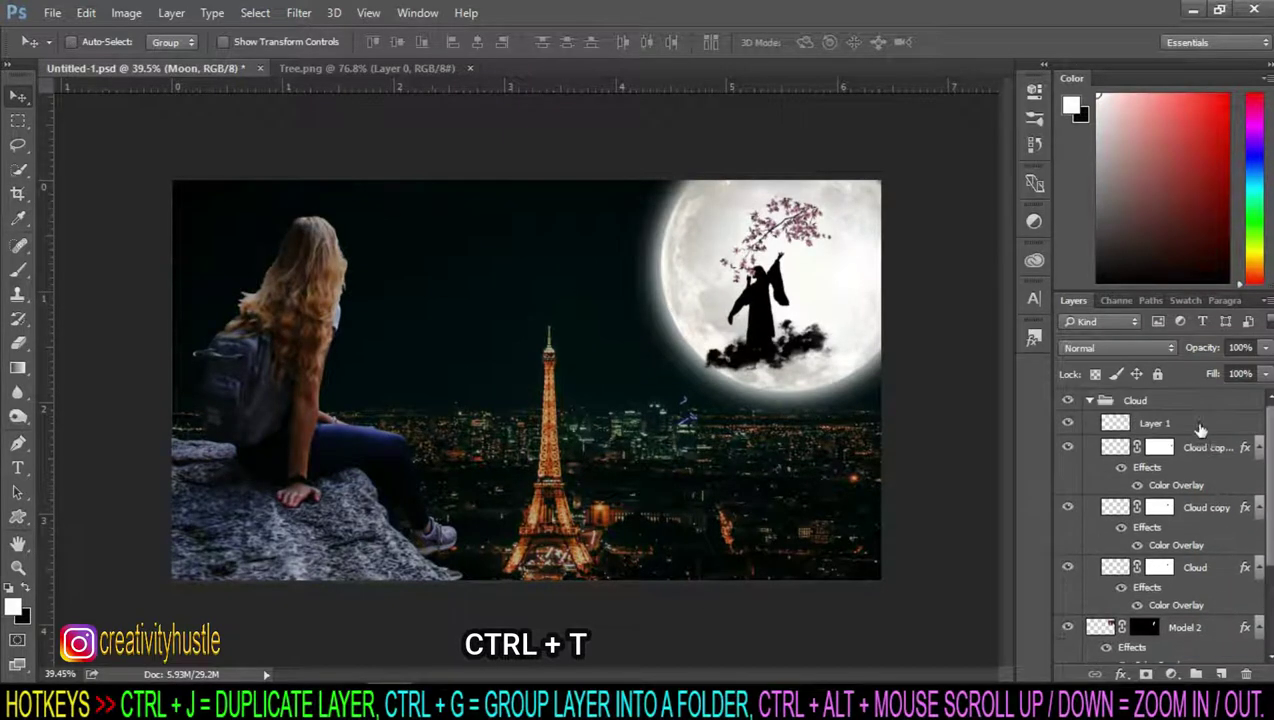
click(1145, 402)
text(Tree)
key(Return)
key(ctrl+t)
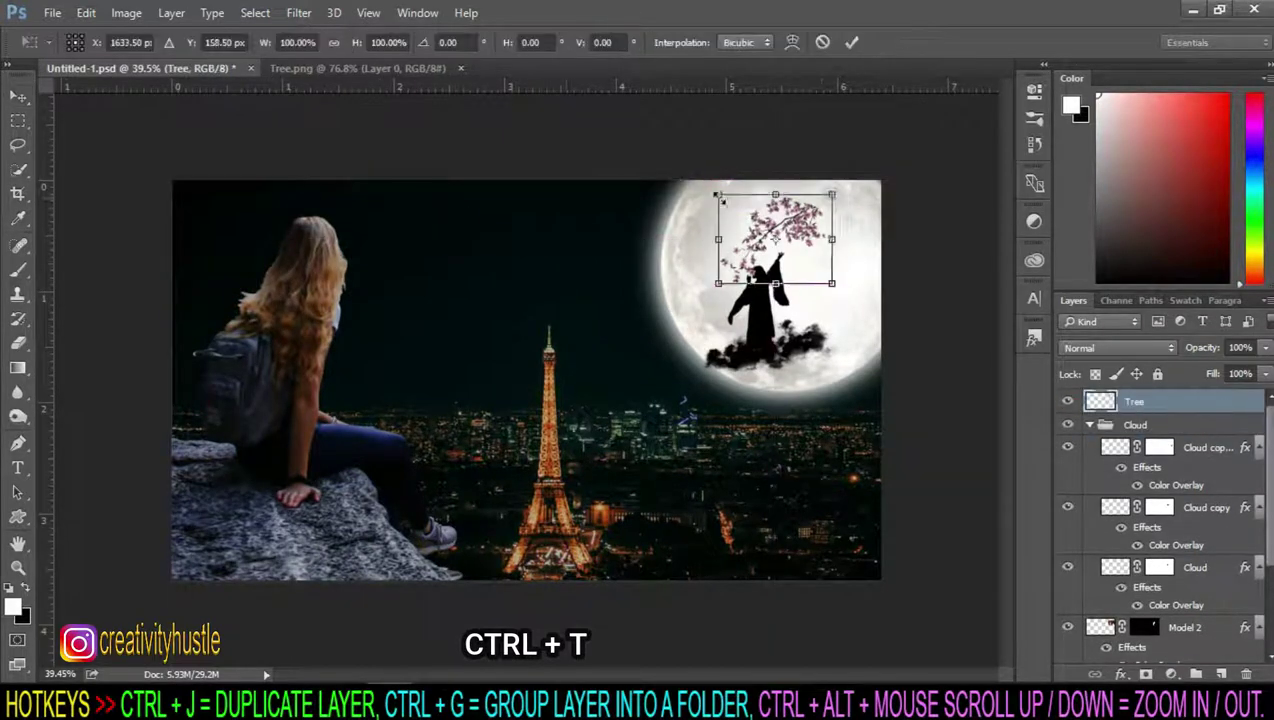
scroll(877, 225, up, 3)
drag(965, 120, 986, 163)
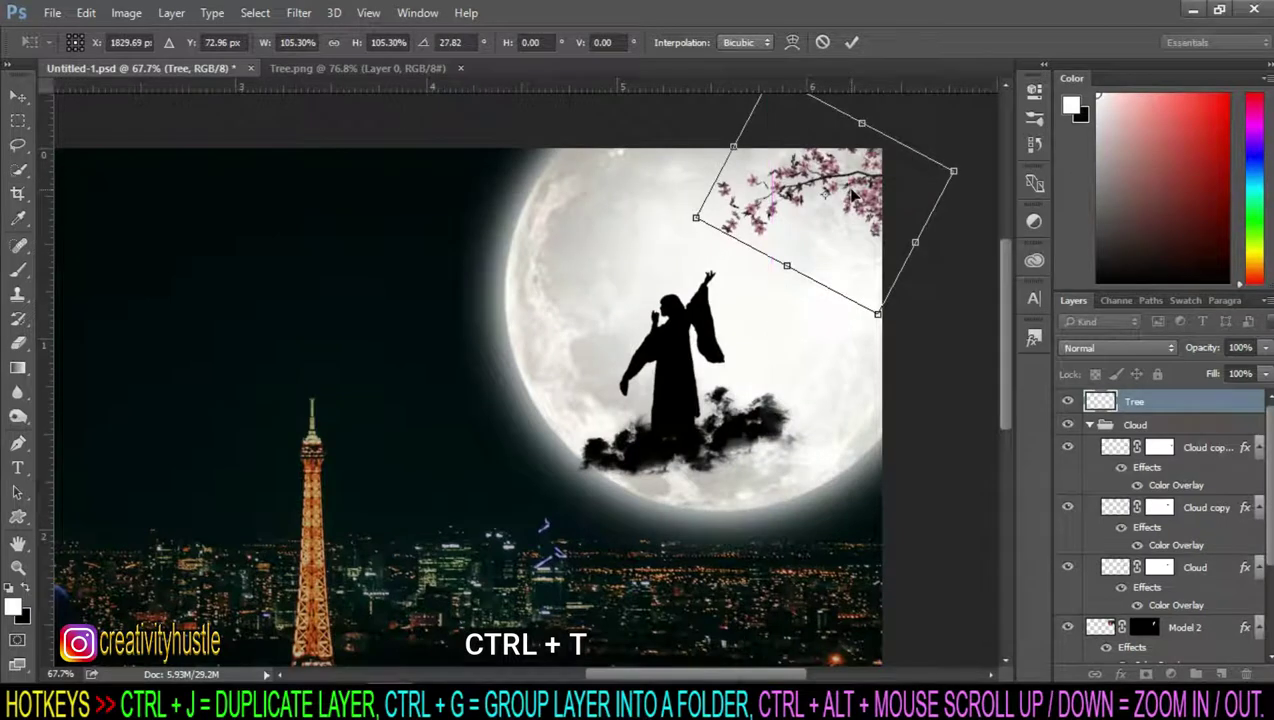
key(Return)
Step: Shrink the silhouette and clouds to about 90%, shift them right and down, and group them
scroll(1207, 540, down, 2)
shift+click(1207, 540)
key(ctrl+t)
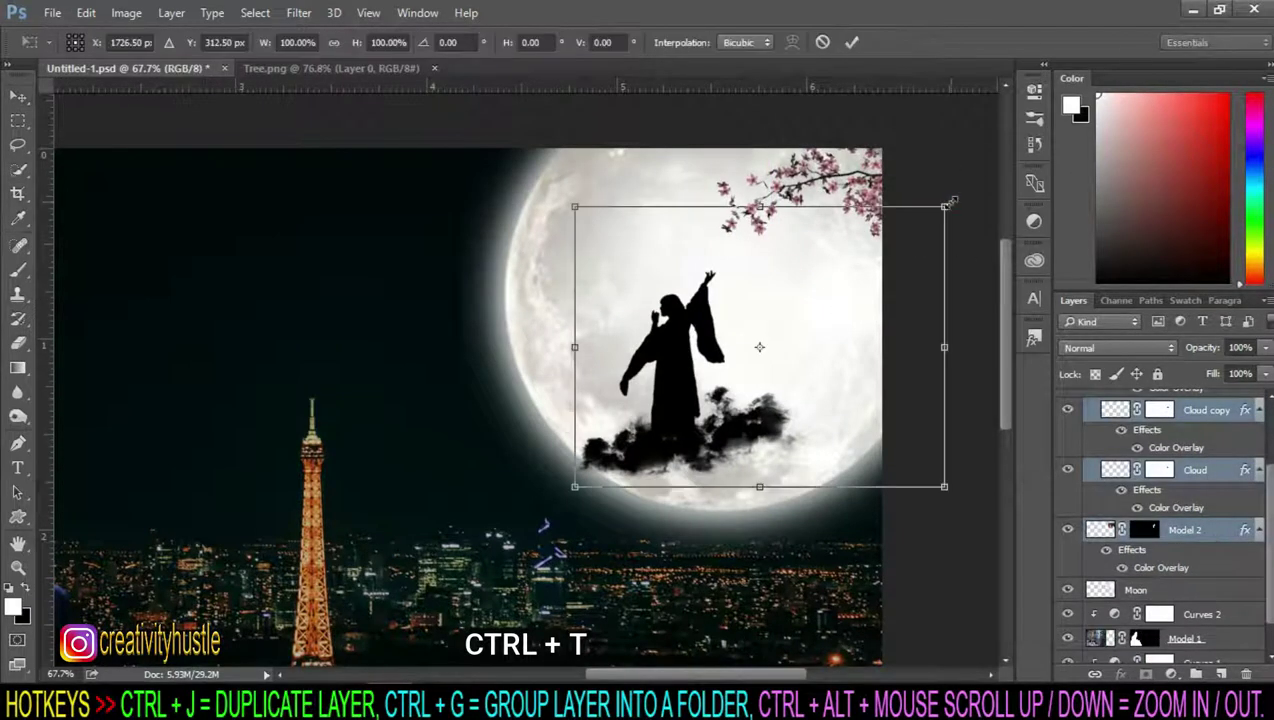
drag(939, 199, 910, 233)
drag(876, 279, 910, 279)
key(Return)
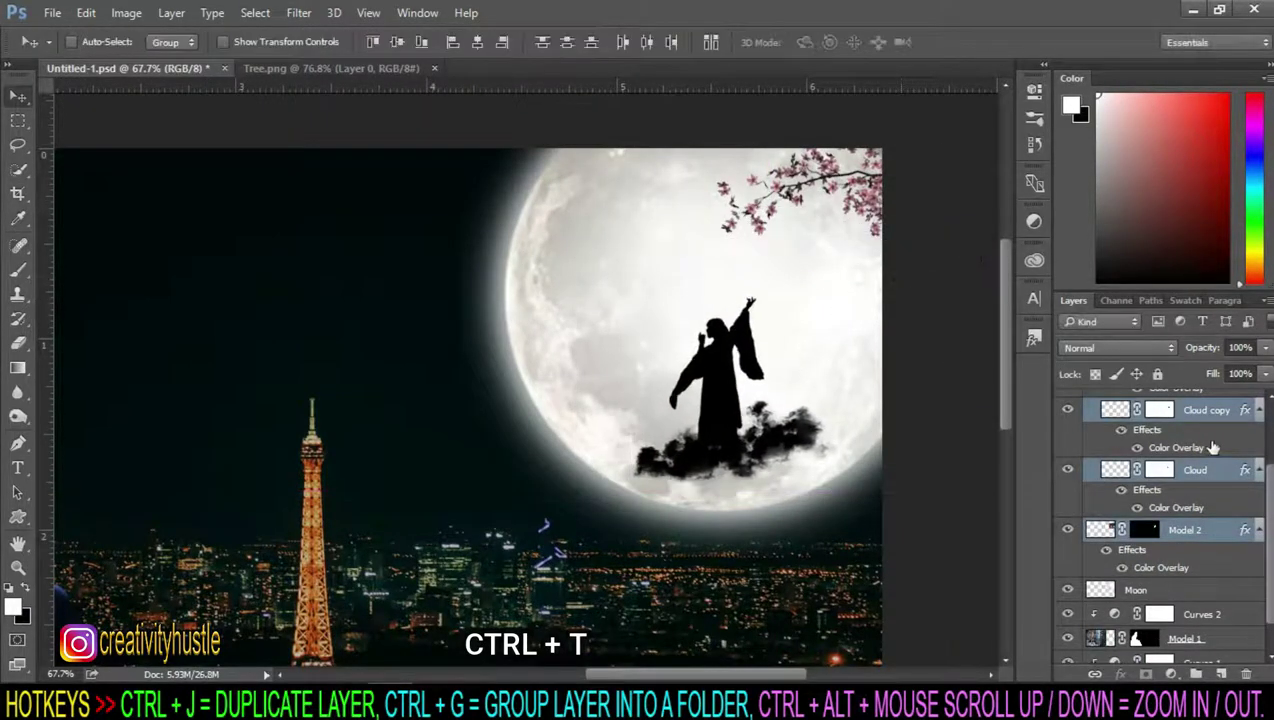
key(ctrl+g)
Step: Move the Tree branch left and down and straighten it to nearly level
click(1200, 401)
key(ctrl+t)
drag(848, 174, 824, 180)
drag(940, 112, 945, 150)
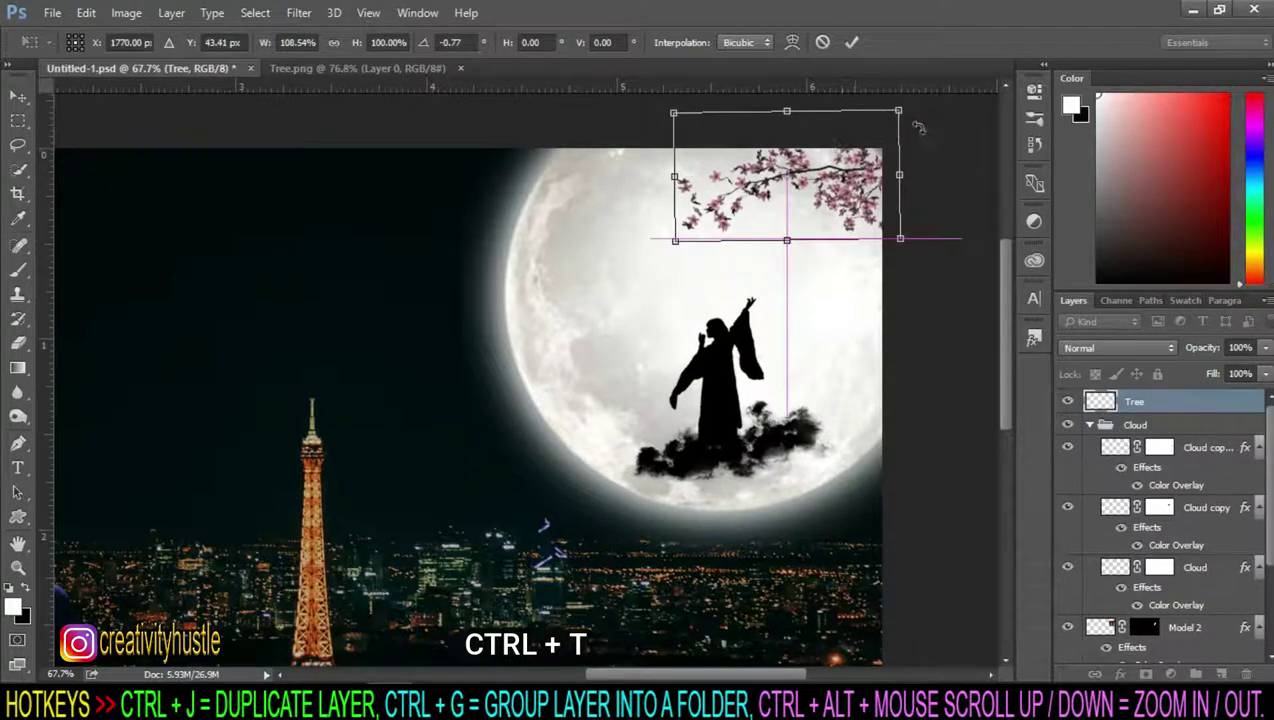
key(Return)
scroll(722, 600, down, 2)
scroll(722, 665, up, 1)
drag(716, 663, 763, 676)
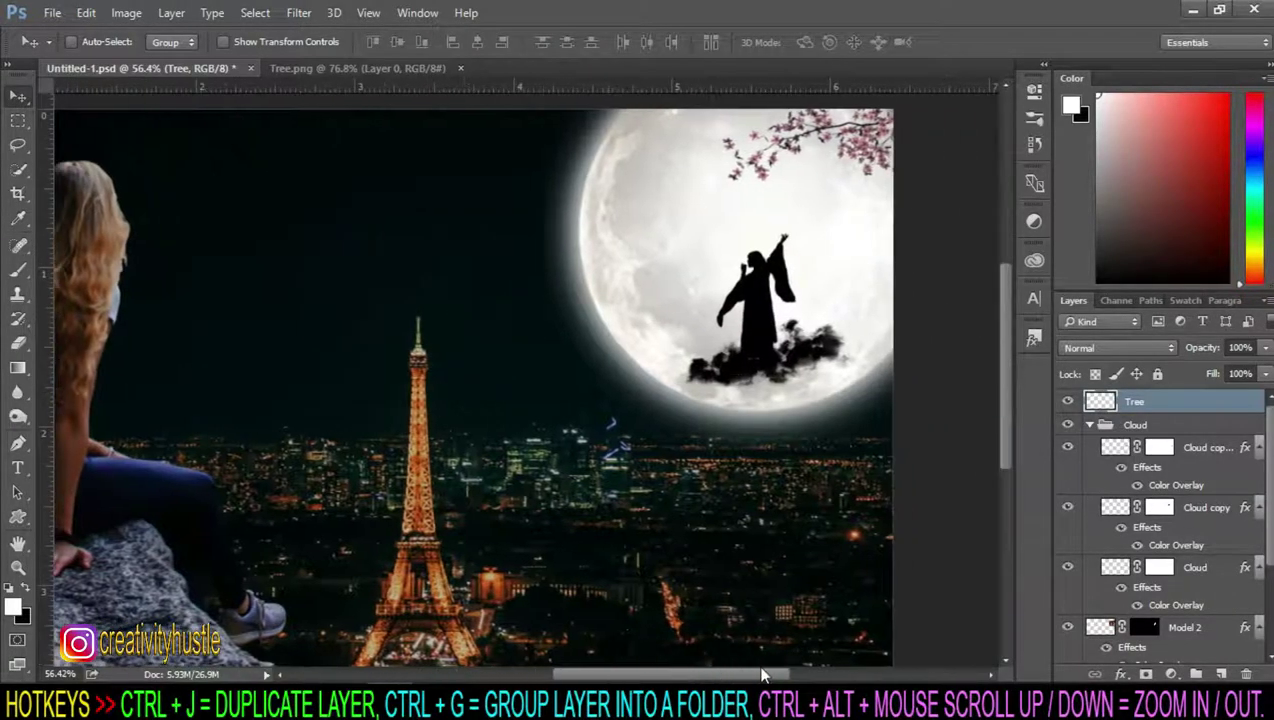
Step: Give the Tree layer a black Color Overlay style to make it a silhouette
double_click(1189, 399)
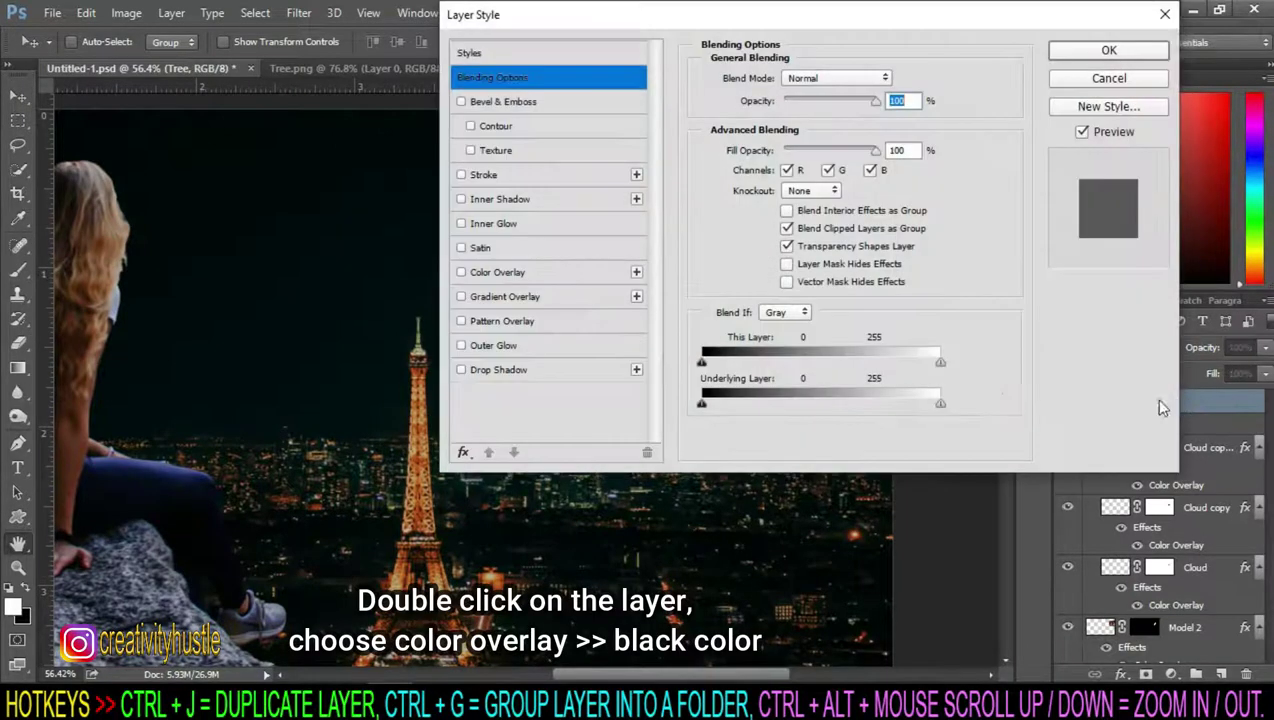
click(502, 281)
click(1082, 47)
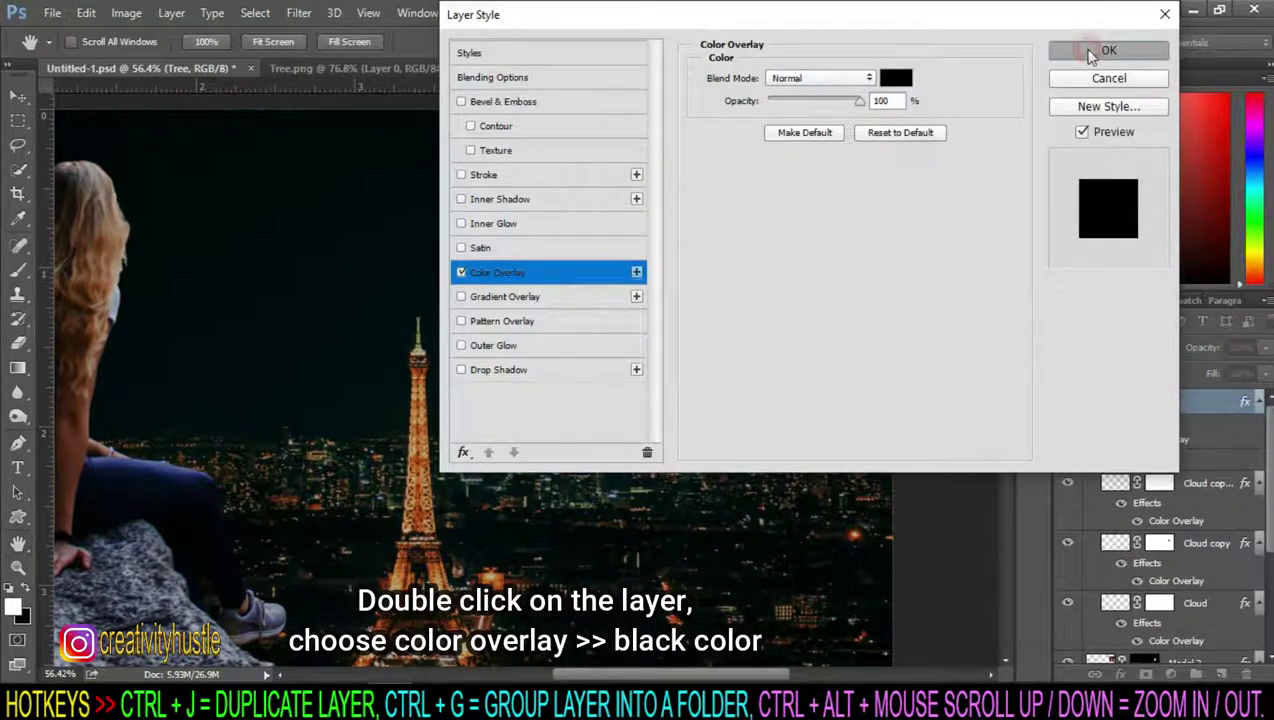
scroll(780, 236, down, 1)
scroll(781, 236, up, 3)
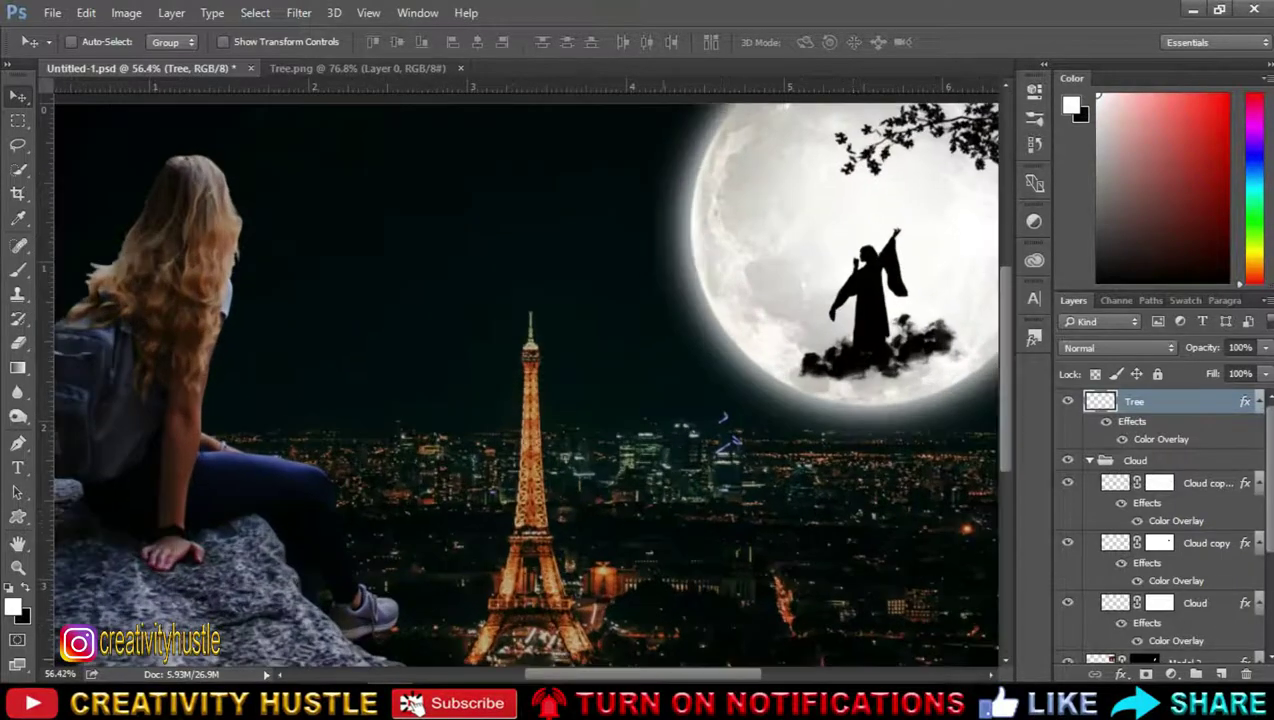
drag(652, 676, 701, 678)
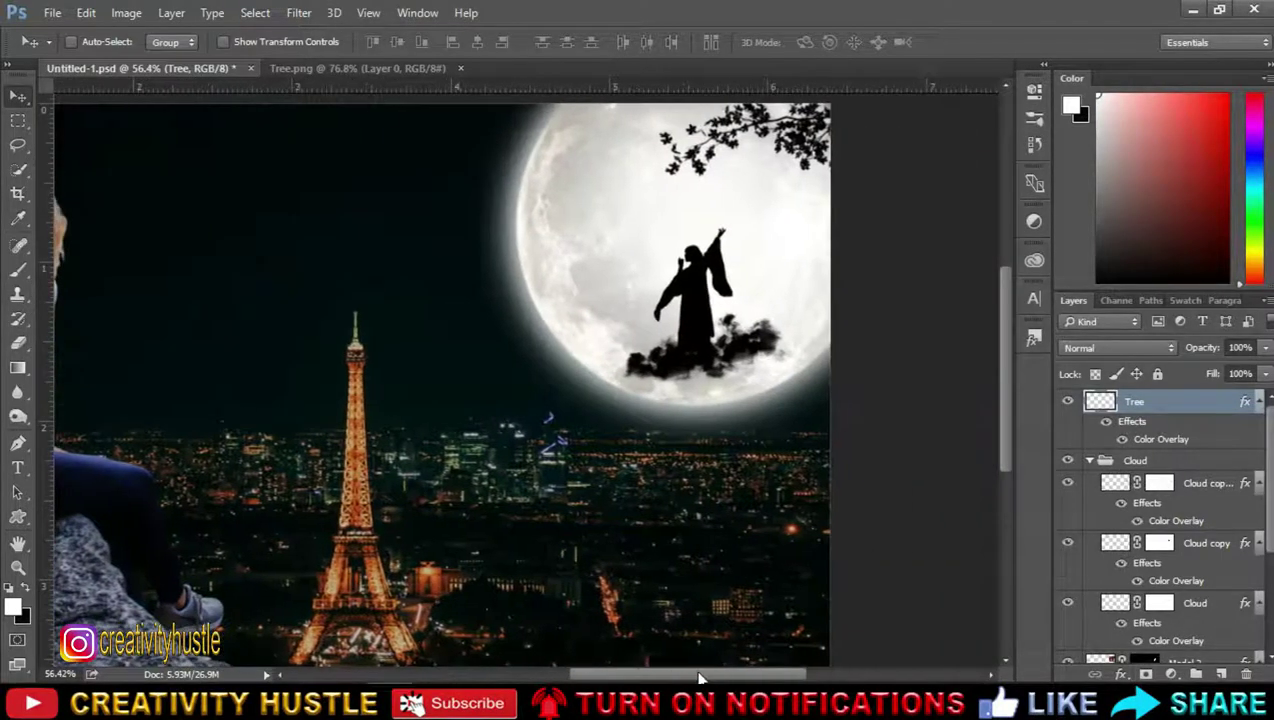
scroll(884, 357, up, 2)
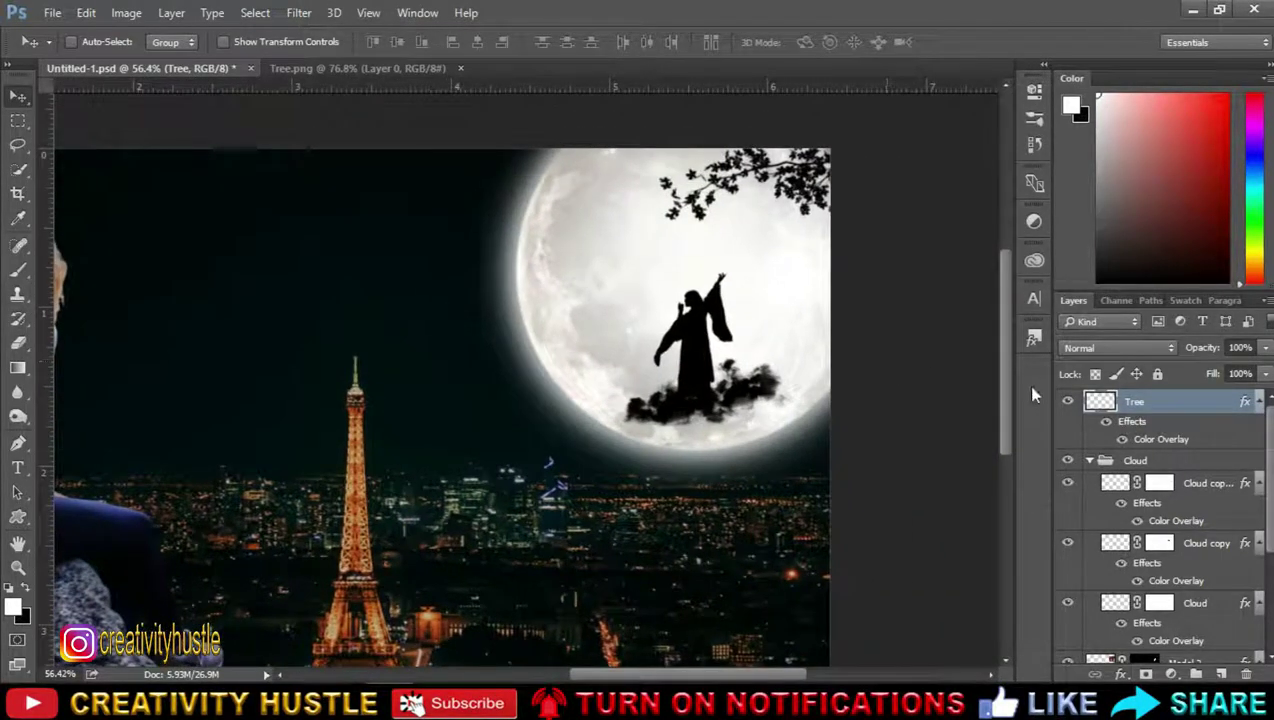
Step: Close Tree.png and add a new empty layer above the Tree layer
click(440, 70)
click(460, 68)
scroll(905, 380, down, 3)
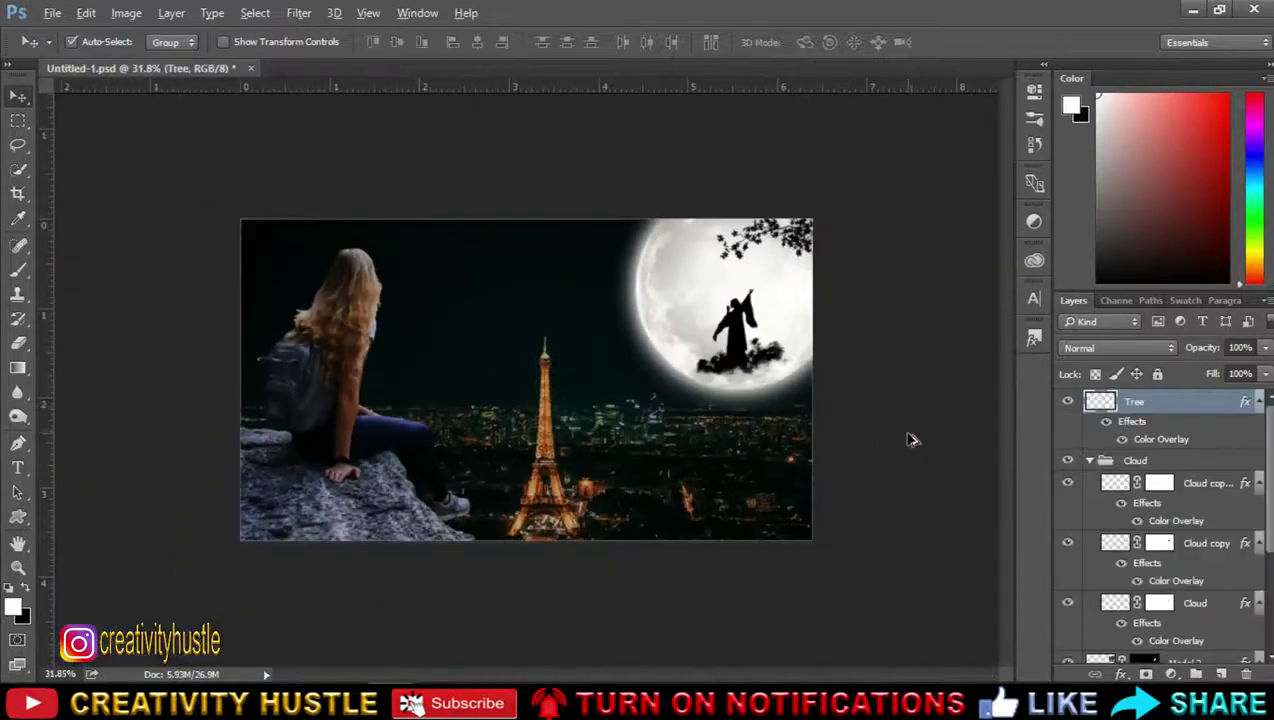
scroll(910, 437, up, 2)
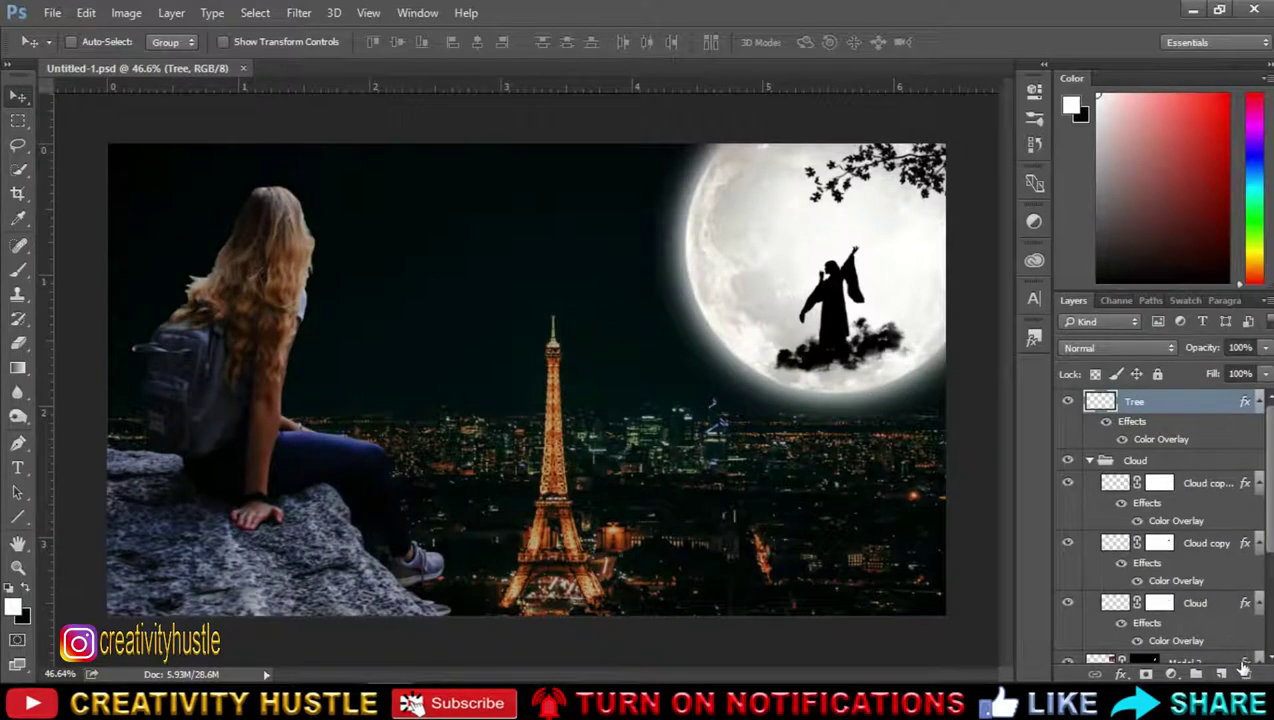
click(1222, 674)
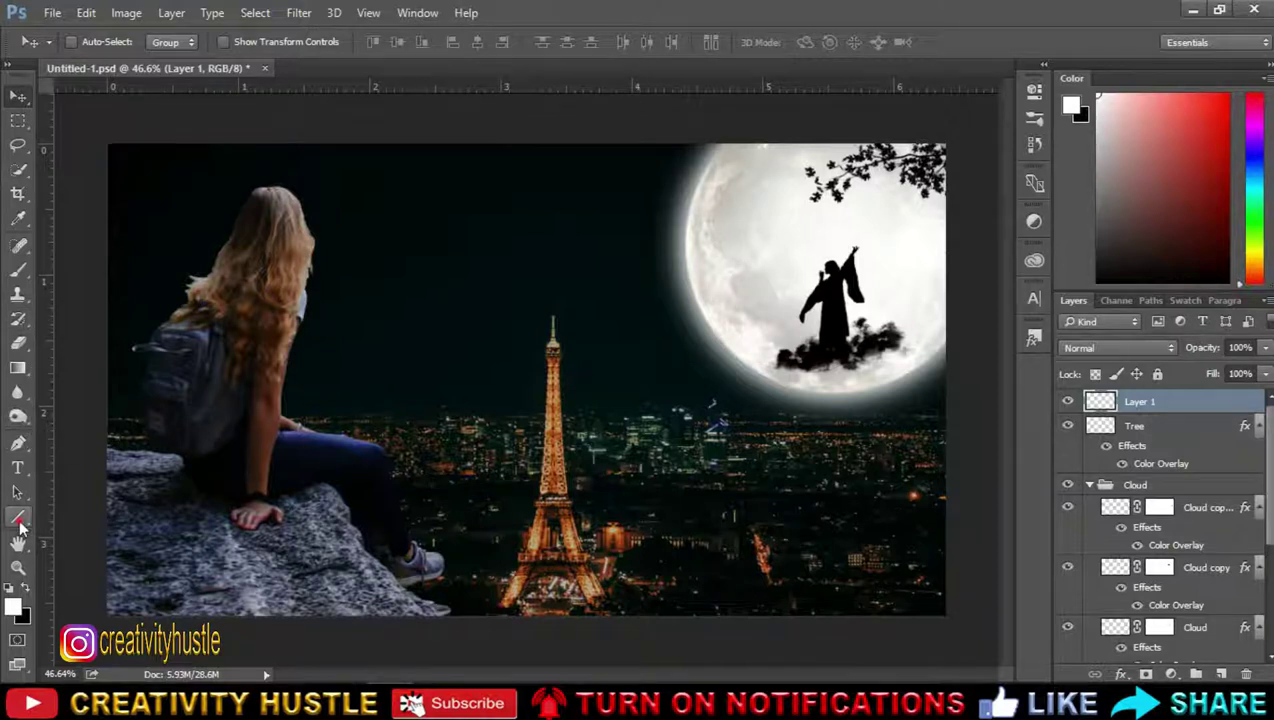
Step: Draw a long thin black rounded-rectangle bar across the sky
click(19, 521)
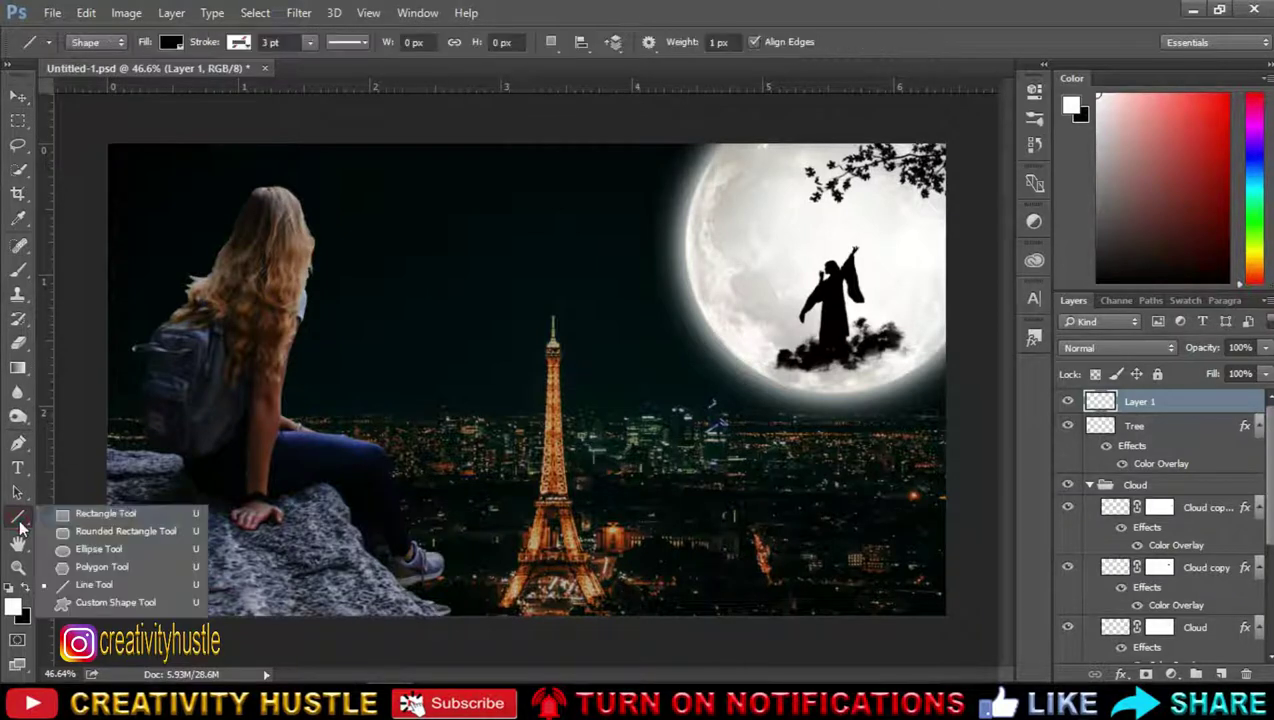
click(141, 528)
mouse_move(338, 279)
mouse_down()
mouse_move(753, 290)
mouse_move(708, 283)
mouse_up()
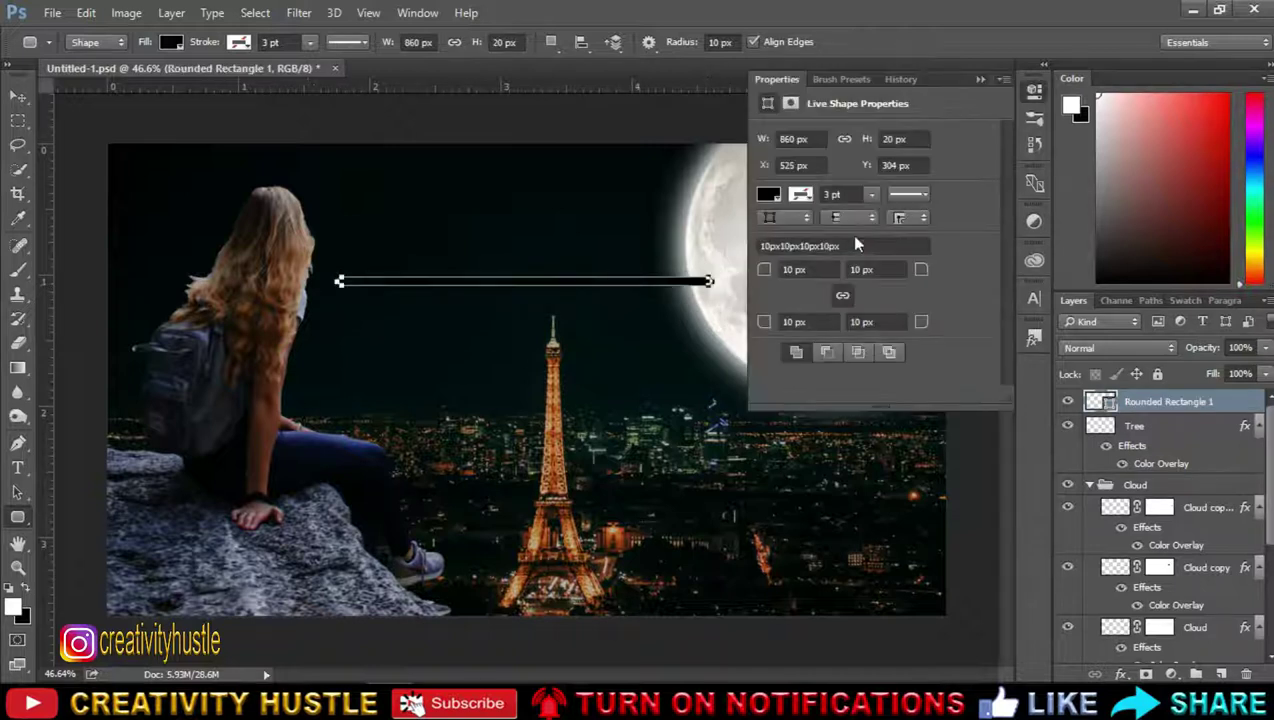
click(980, 79)
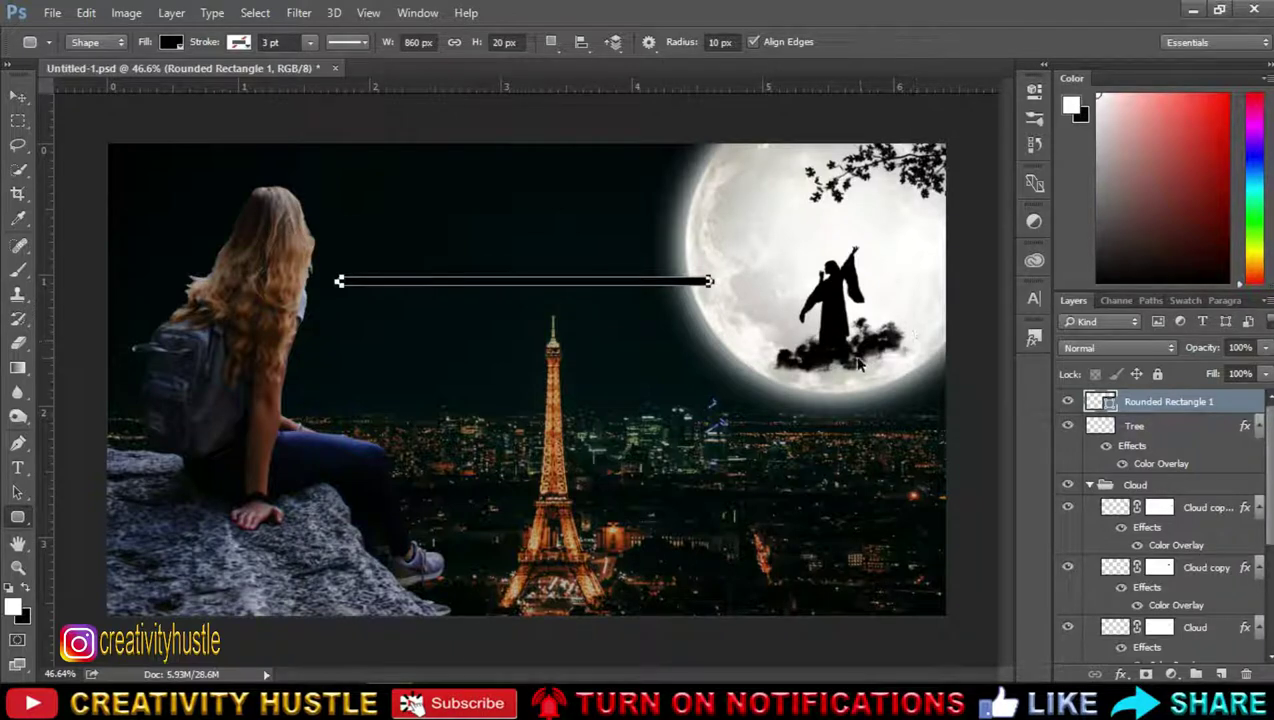
Step: Tilt the bar to about -34°, make it thinner and shorter, and place it on the figure
key(ctrl+t)
mouse_move(650, 281)
mouse_down()
mouse_move(866, 279)
mouse_move(872, 188)
mouse_up()
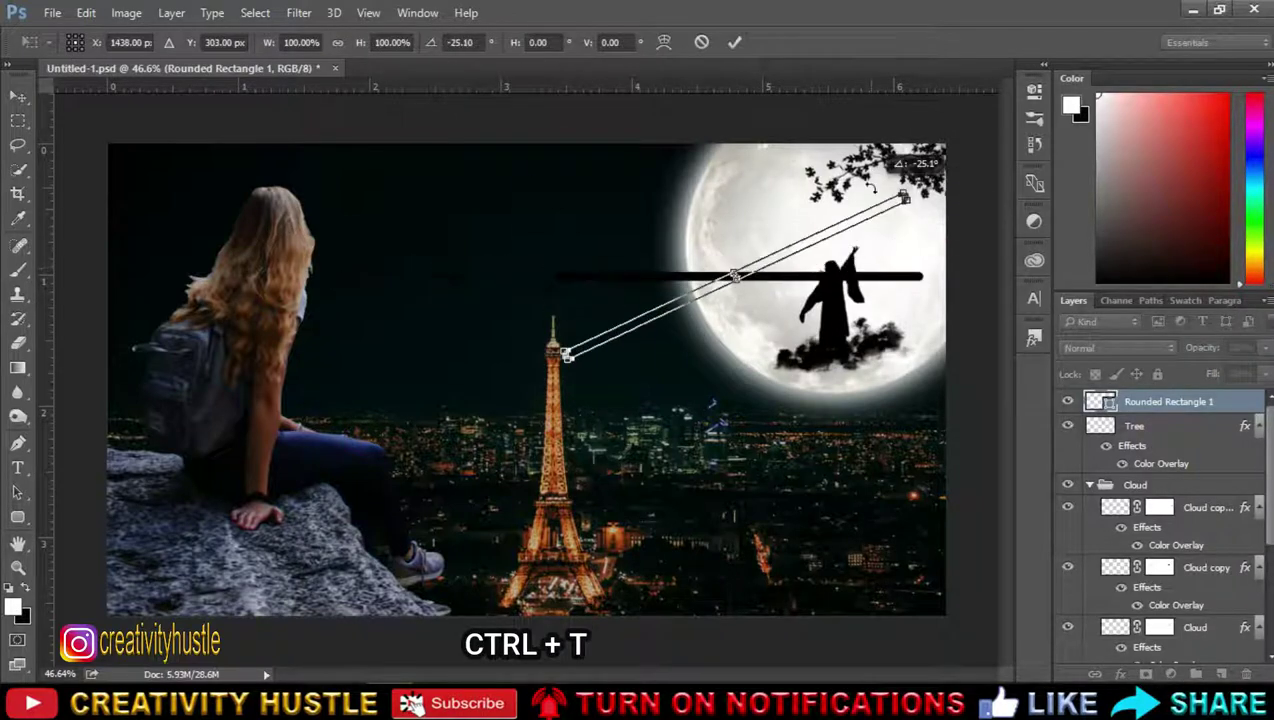
drag(566, 356, 582, 381)
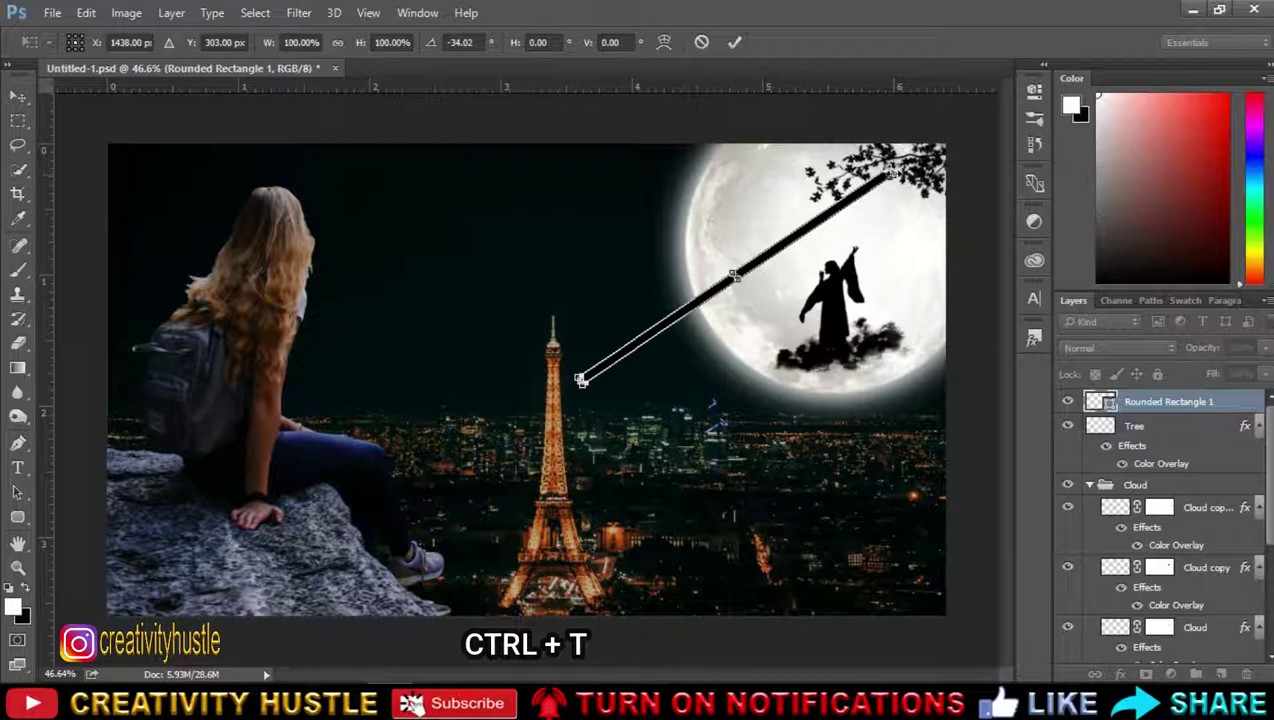
scroll(838, 295, up, 2)
scroll(838, 295, up, 2)
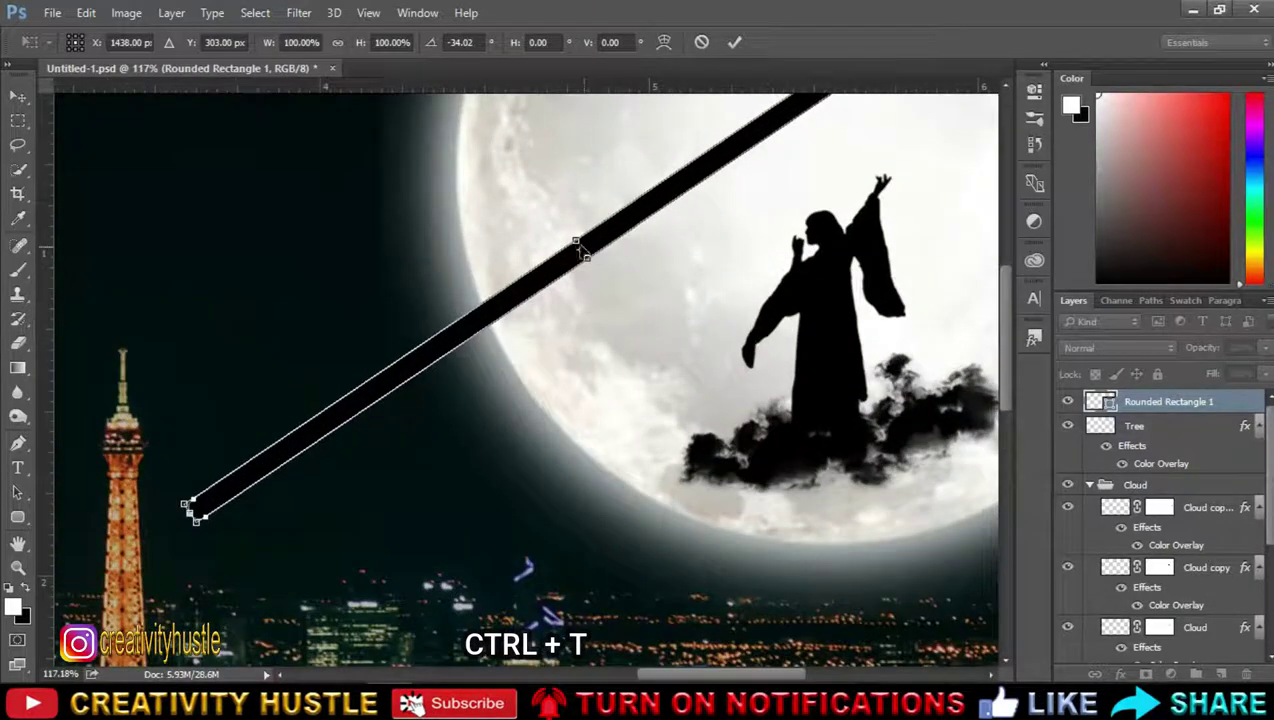
drag(577, 243, 578, 245)
scroll(735, 295, down, 2)
mouse_move(877, 101)
mouse_down()
mouse_move(691, 227)
mouse_move(862, 206)
mouse_move(877, 184)
mouse_up()
scroll(725, 307, up, 4)
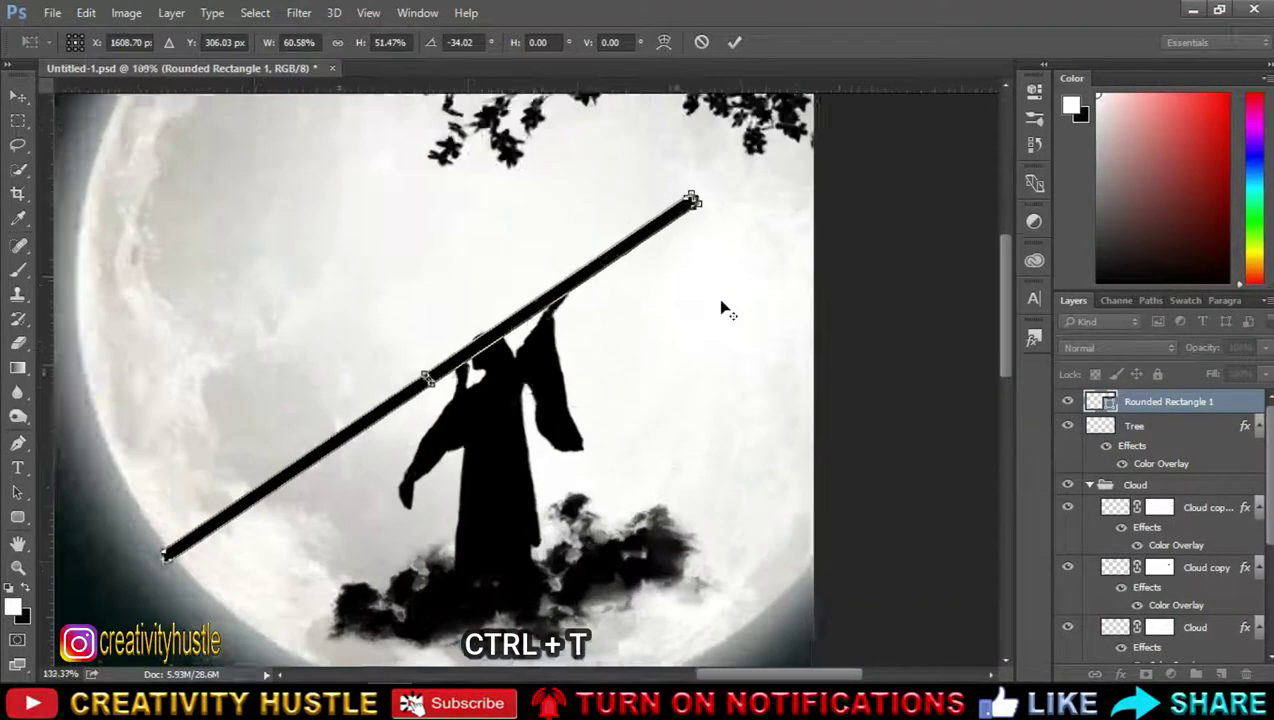
mouse_move(641, 222)
mouse_down()
mouse_move(572, 270)
mouse_move(615, 238)
mouse_up()
key(Return)
Step: Nudge the pole up-right into the figure's raised hand
key(ctrl+t)
mouse_move(690, 222)
mouse_down()
mouse_move(683, 208)
mouse_move(603, 242)
mouse_up()
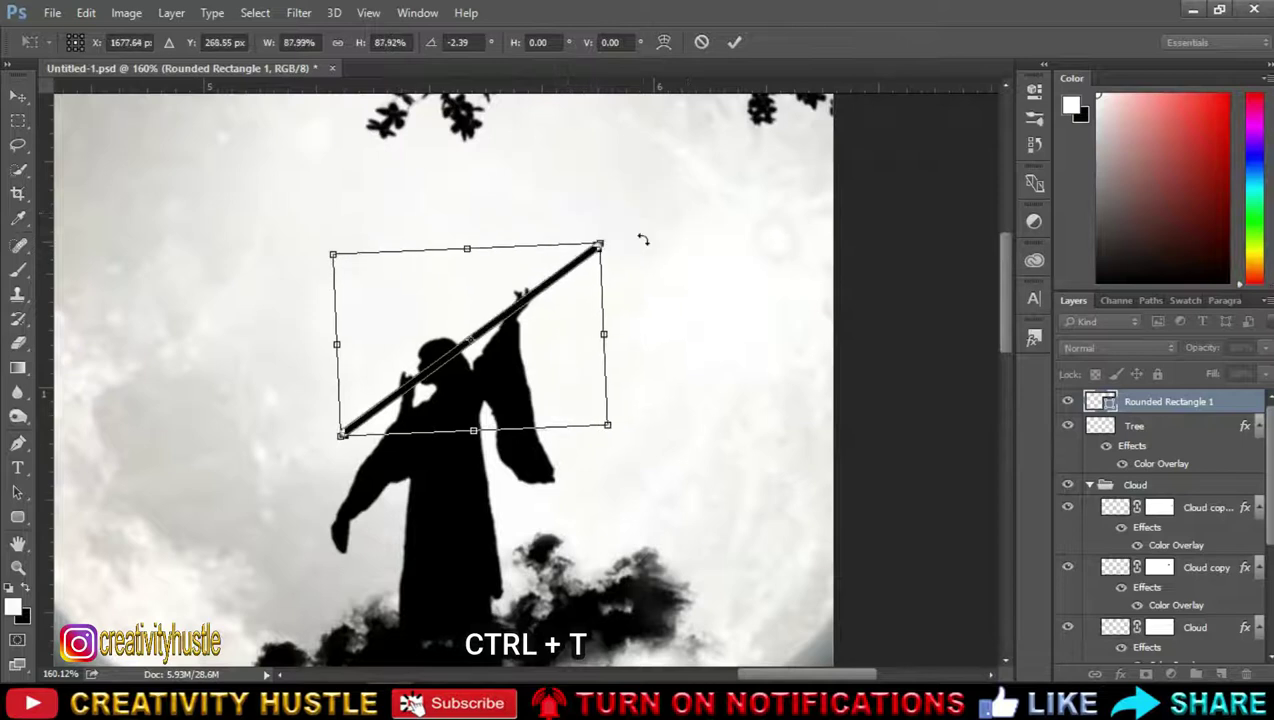
key(Return)
click(1169, 426)
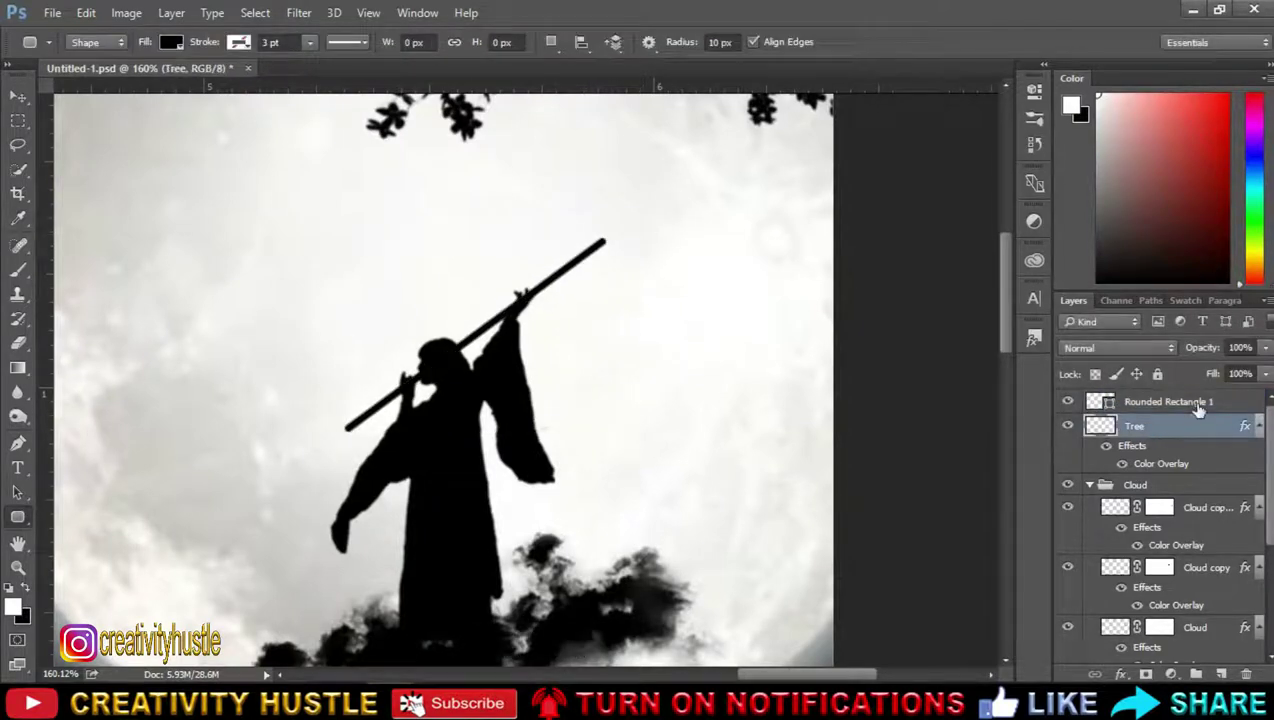
Step: On a new layer above the pole, draw a small black ellipse at its upper tip
click(1198, 404)
click(1222, 675)
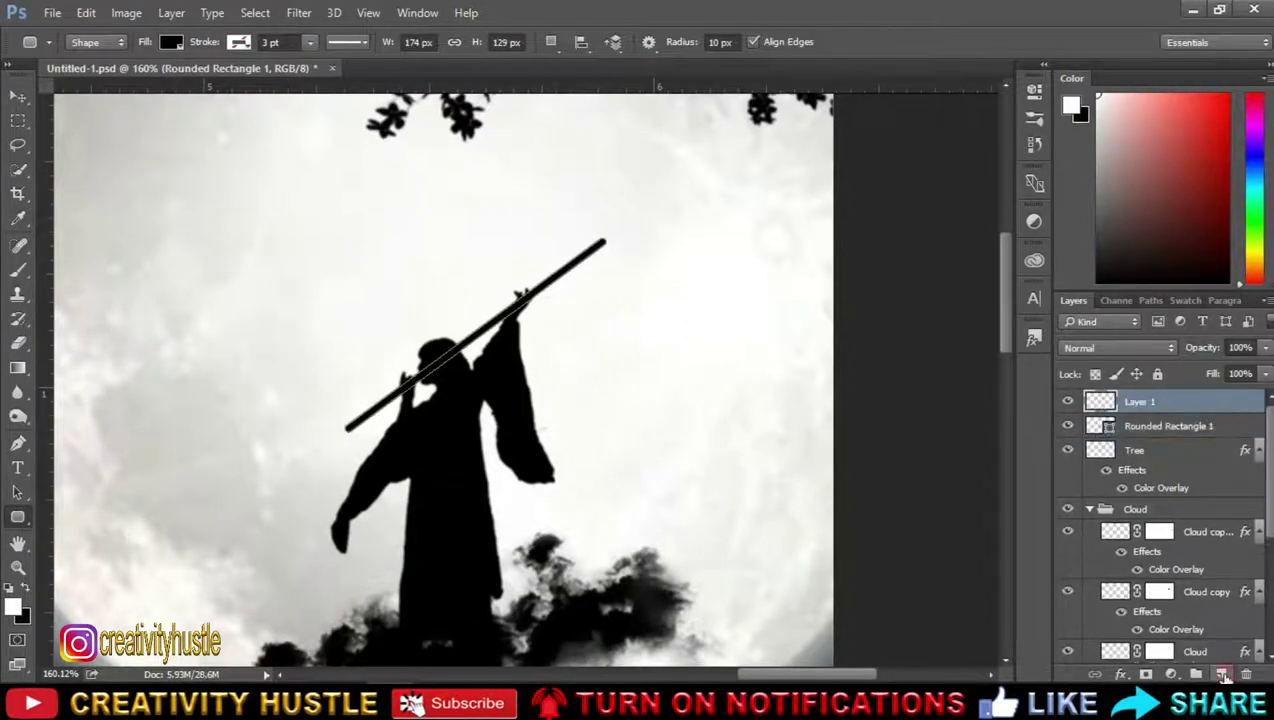
right_click(25, 522)
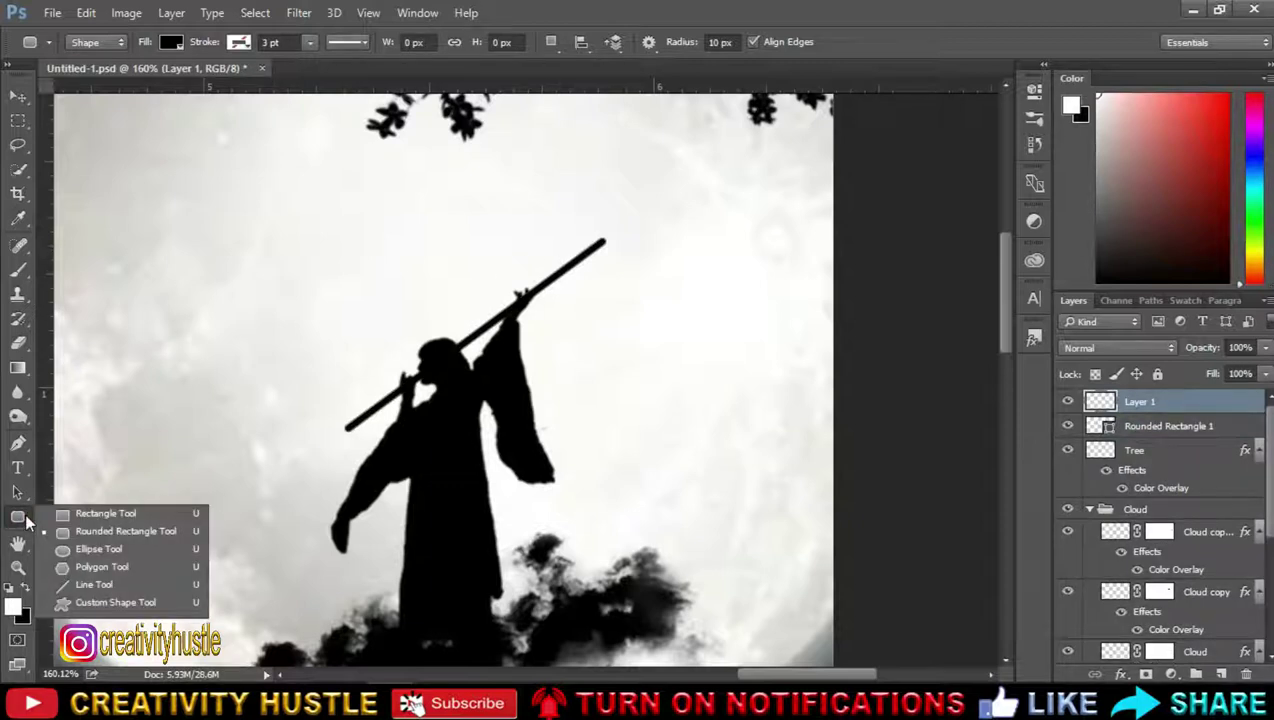
click(90, 549)
drag(594, 233, 606, 254)
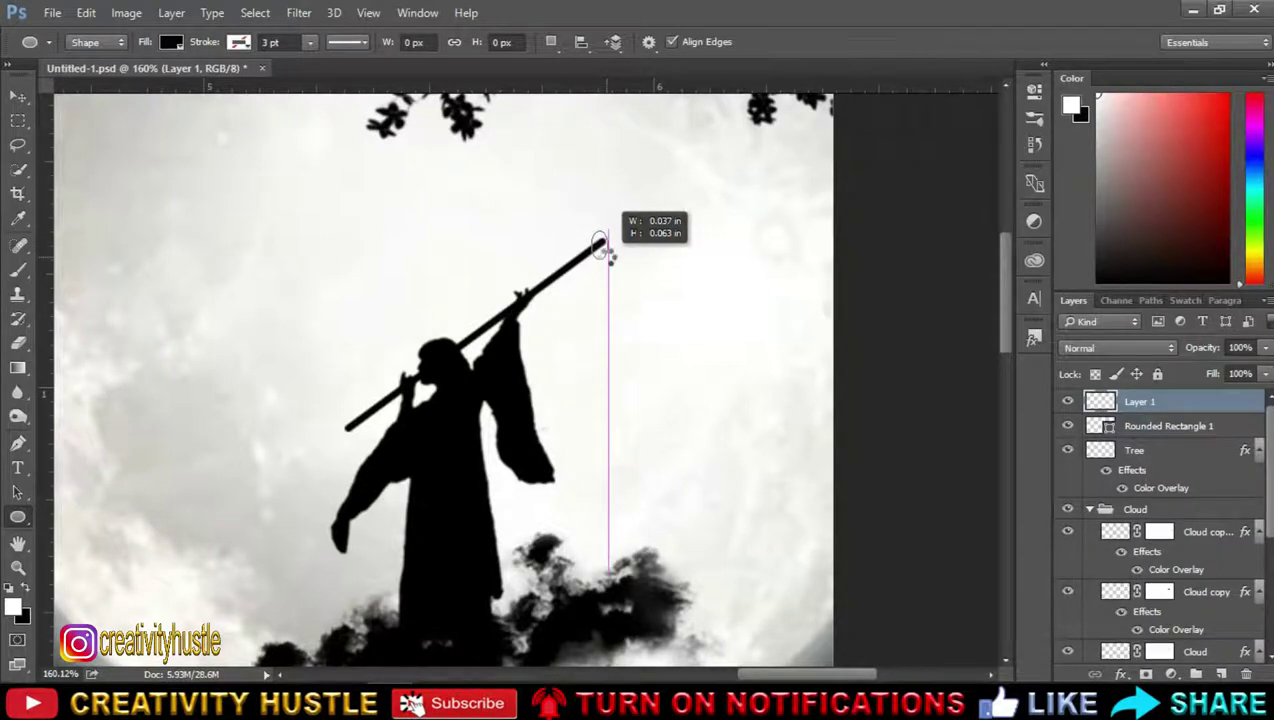
mouse_move(606, 254)
mouse_down()
mouse_move(680, 190)
mouse_move(676, 224)
mouse_up()
click(980, 80)
Step: Rotate the oval in line with the pole and add another empty layer
key(ctrl+t)
key(Return)
key(ctrl+t)
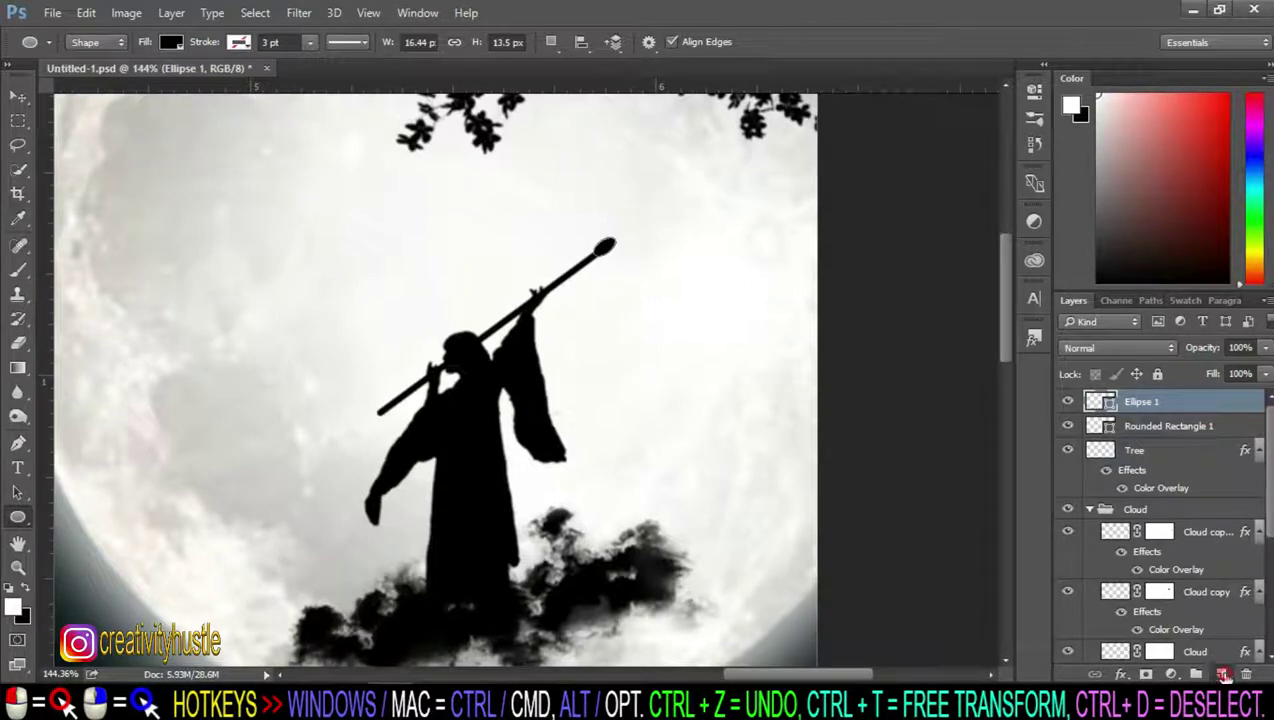
click(1223, 675)
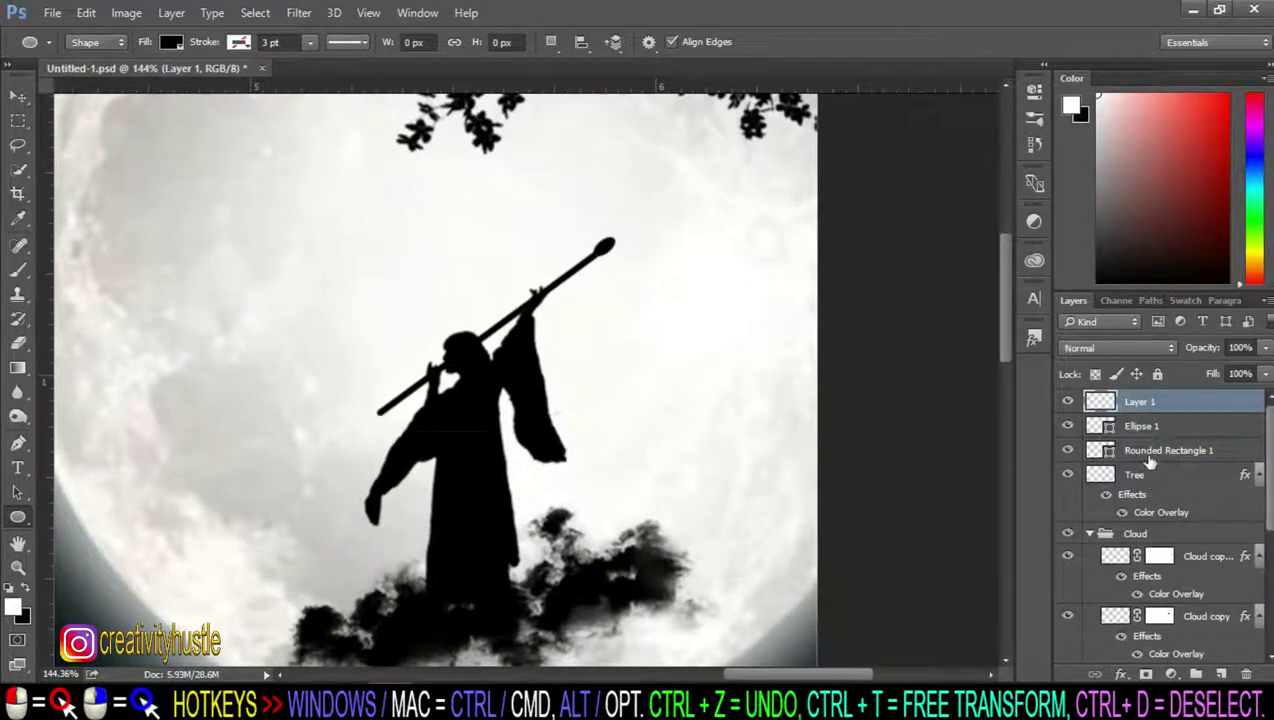
right_click(18, 518)
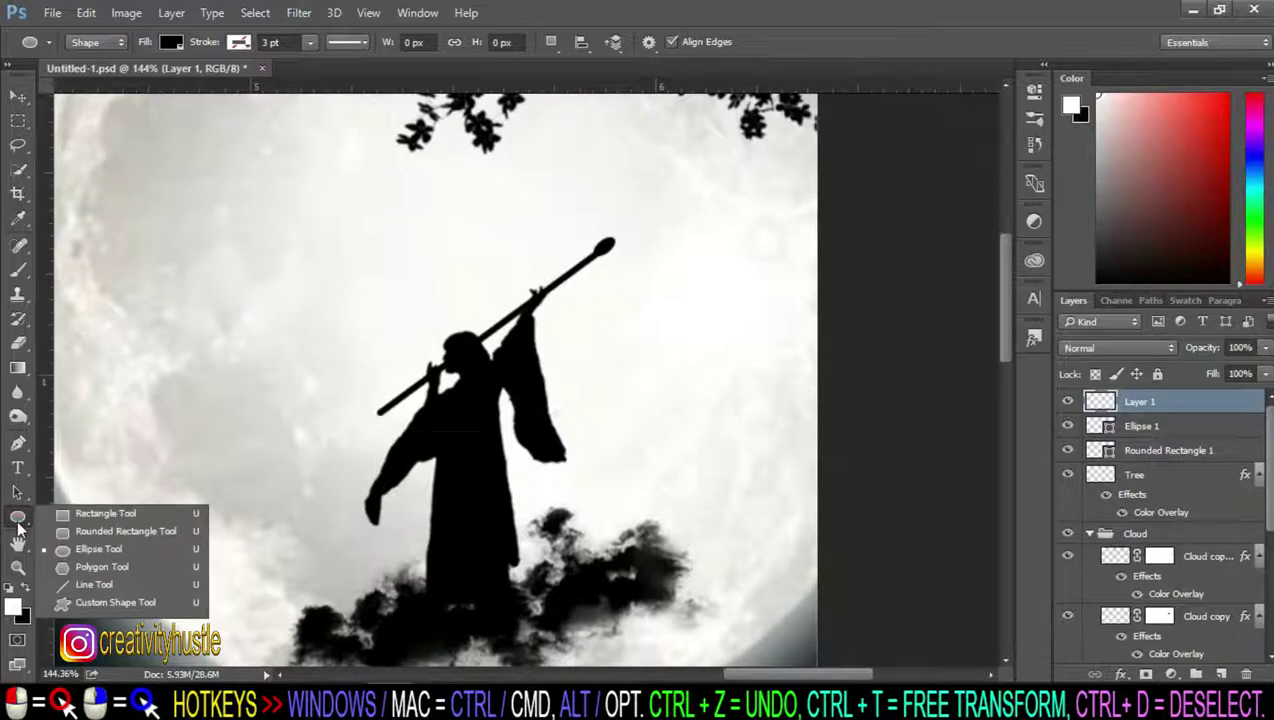
Step: Draw a small black rounded-rectangle pill beside the pole and duplicate it below
click(160, 531)
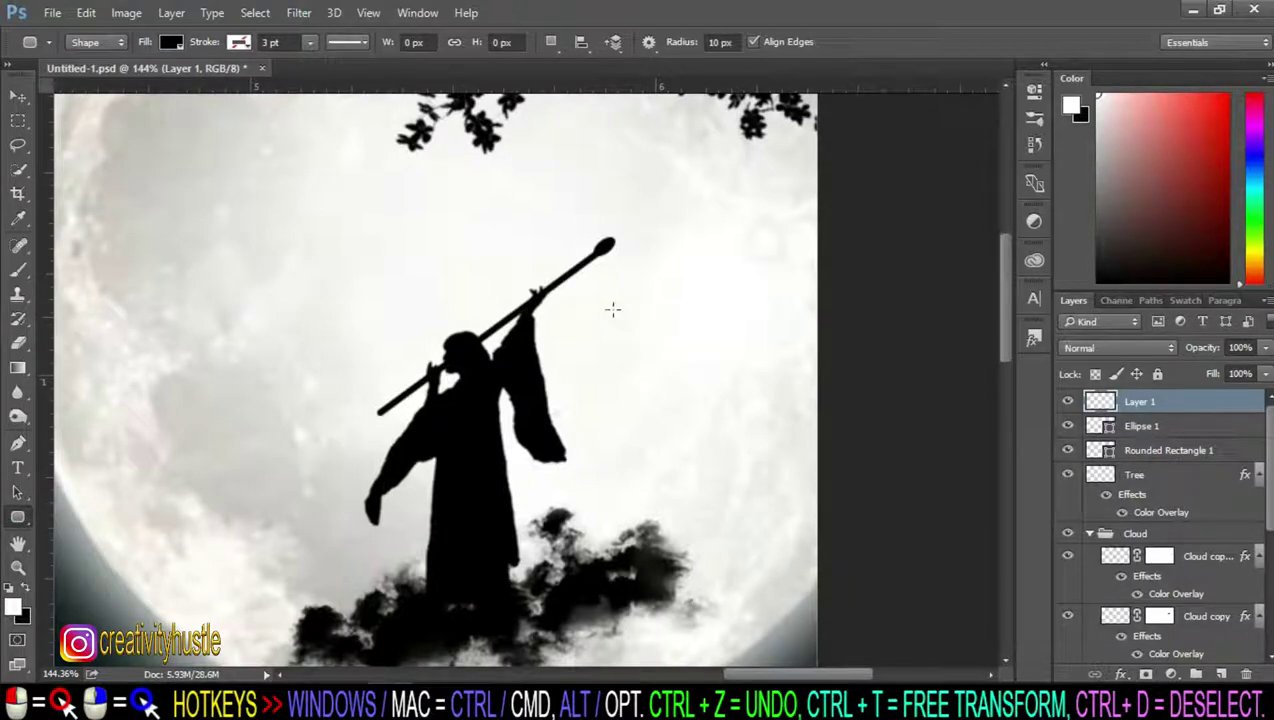
drag(587, 291, 641, 321)
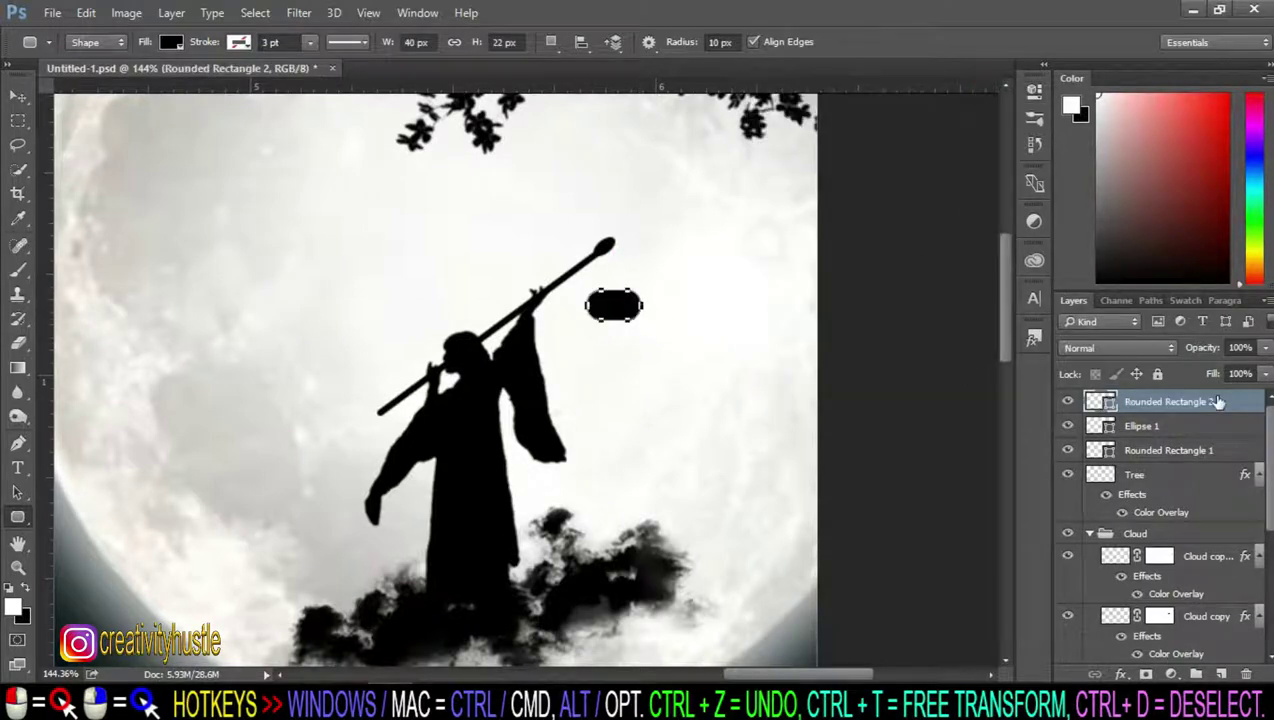
key(ctrl+j)
key(ctrl+t)
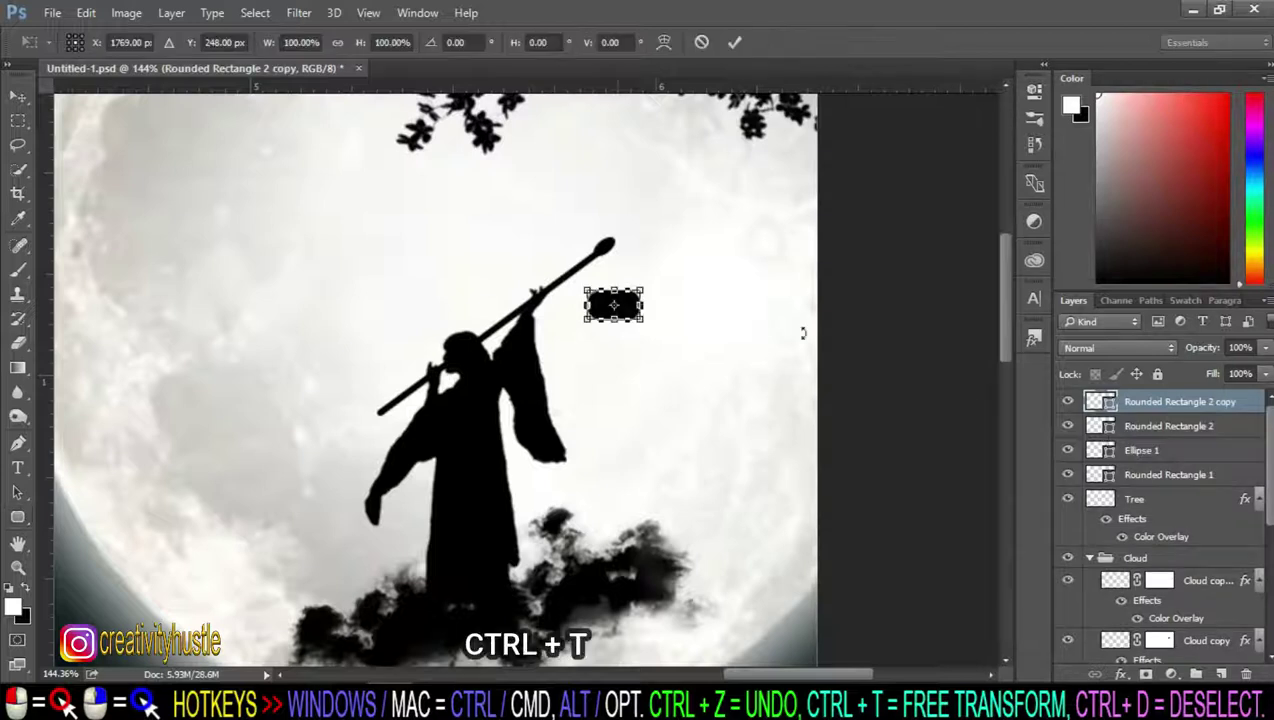
drag(613, 305, 612, 392)
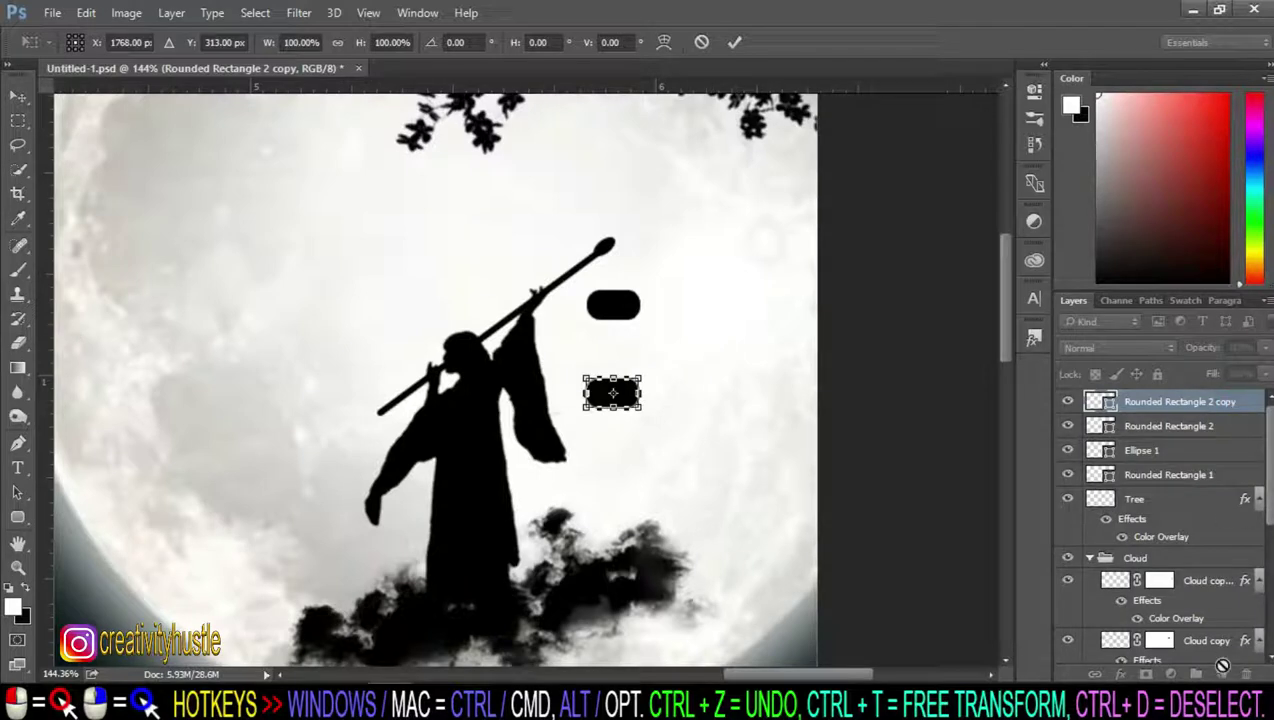
key(Return)
key(u)
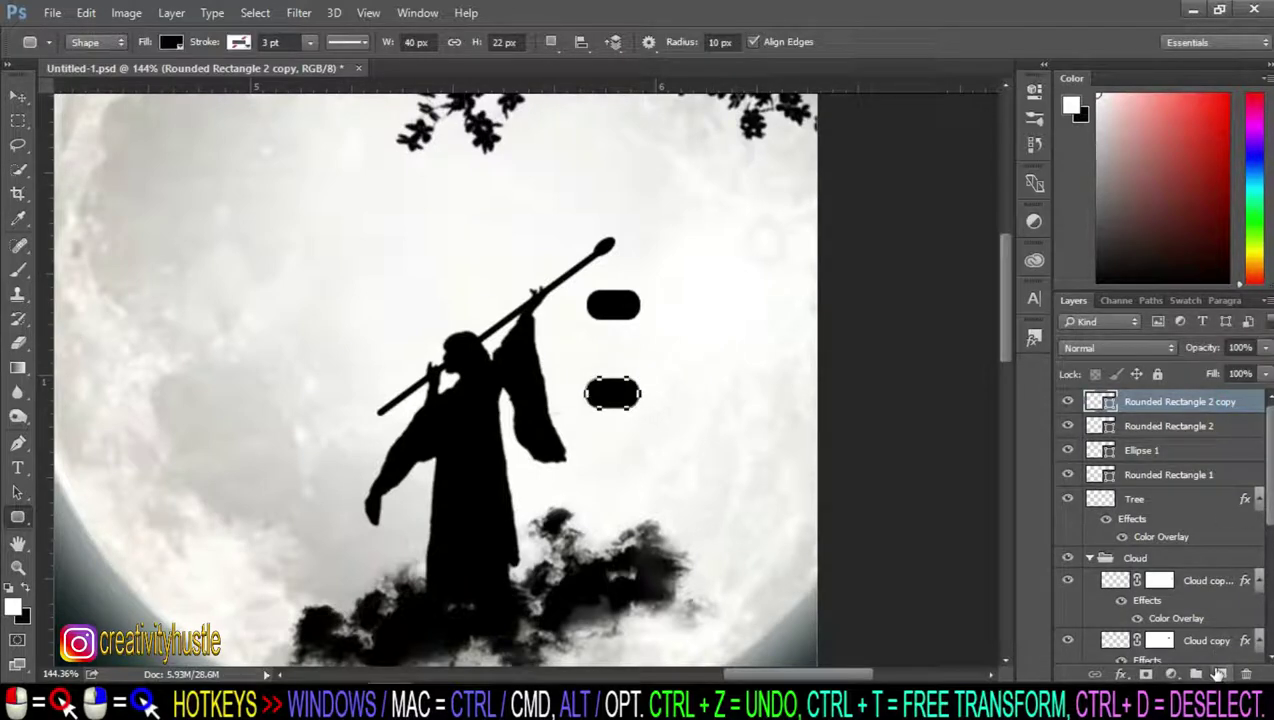
Step: On a new layer, draw a rounded-rectangle lantern body enclosing both pills
click(1218, 673)
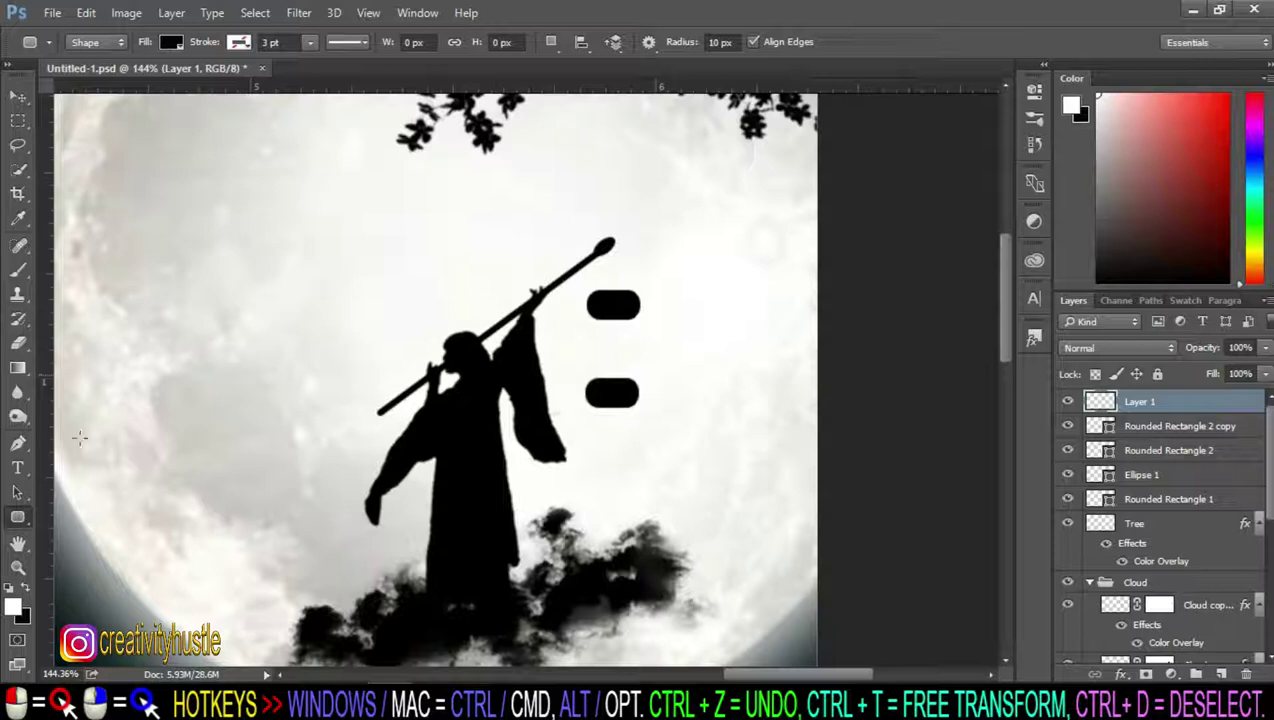
drag(578, 306, 650, 396)
click(980, 80)
click(1221, 452)
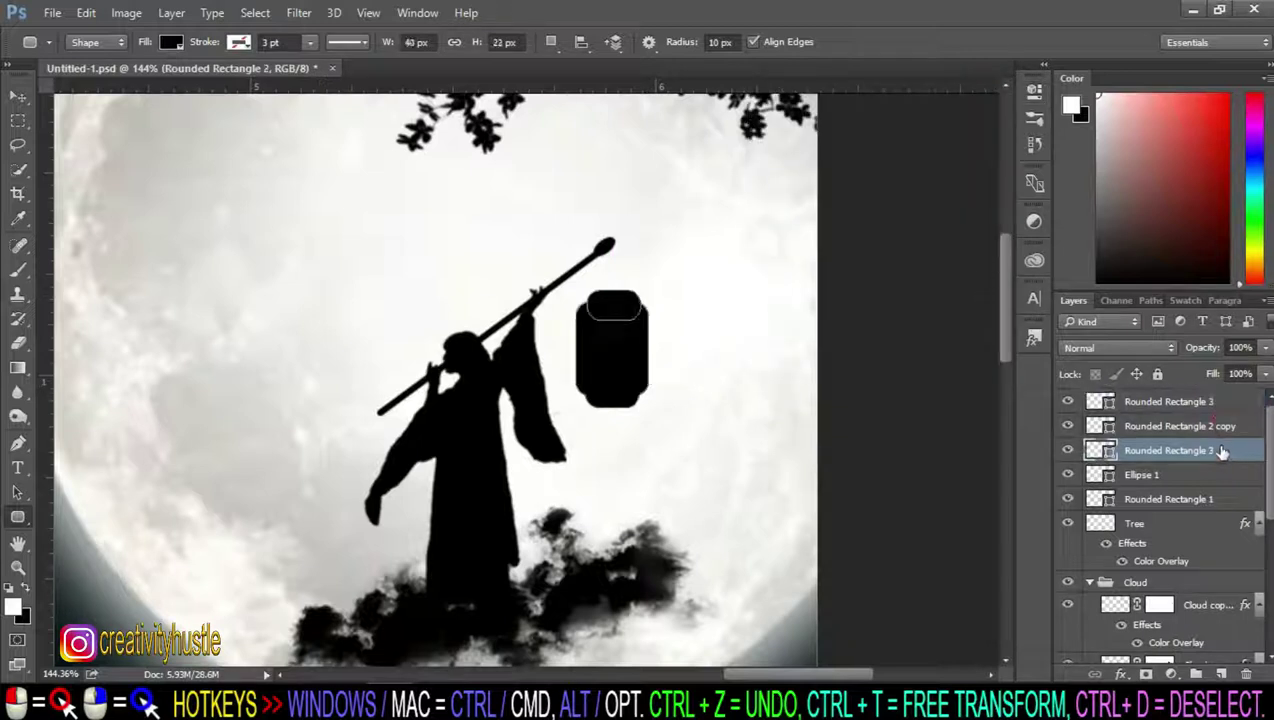
click(1205, 474)
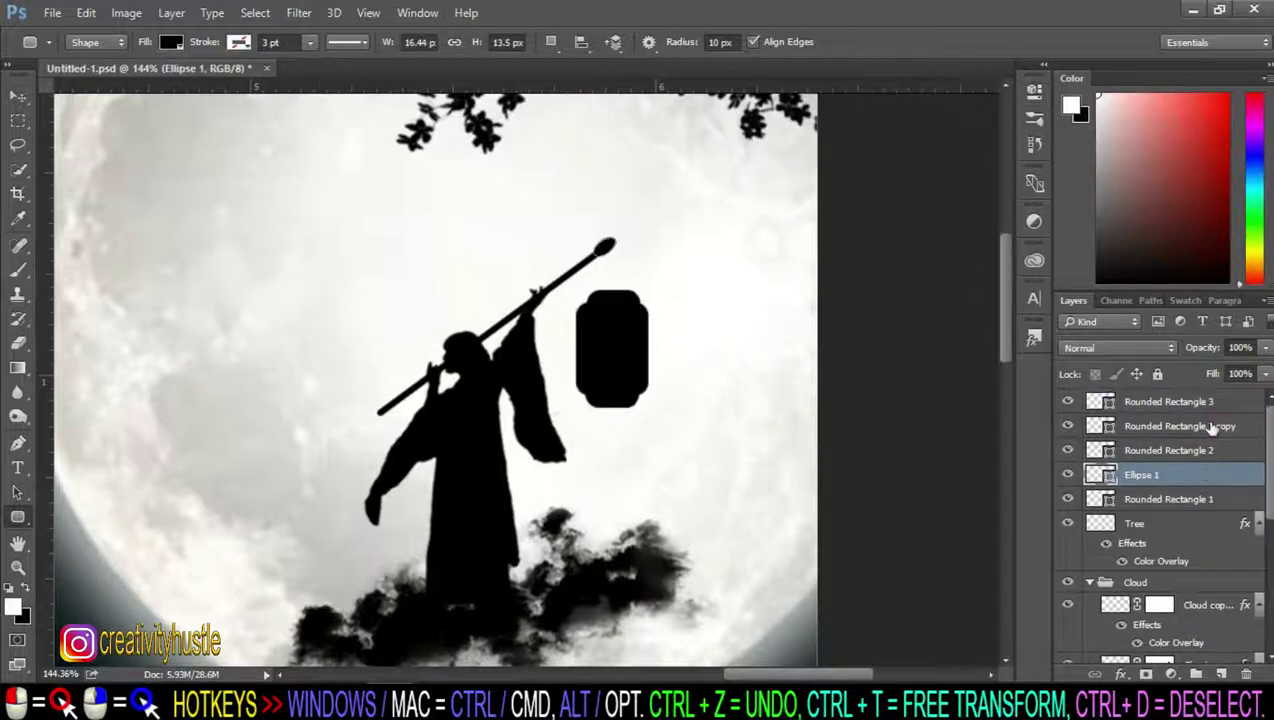
Step: Resize the lantern's top and bottom caps and widen its body to 109%
click(1222, 455)
key(ctrl+t)
key(Return)
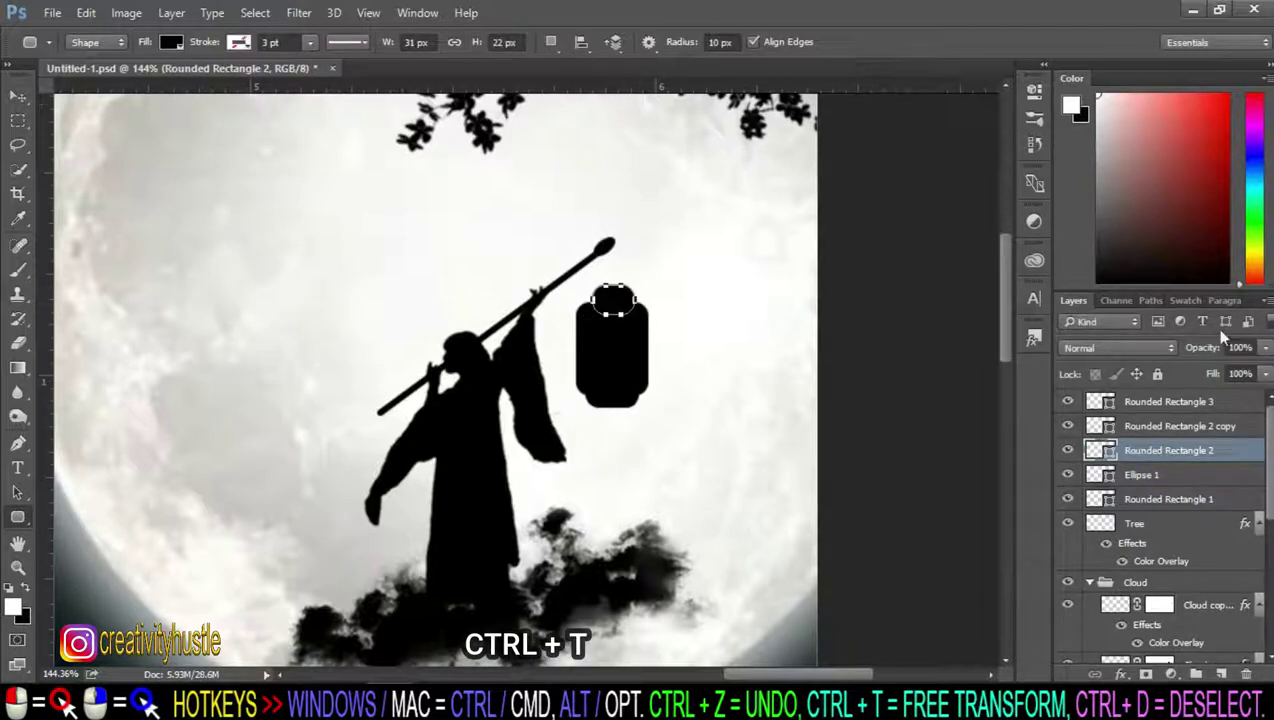
click(1180, 426)
key(ctrl+t)
key(Return)
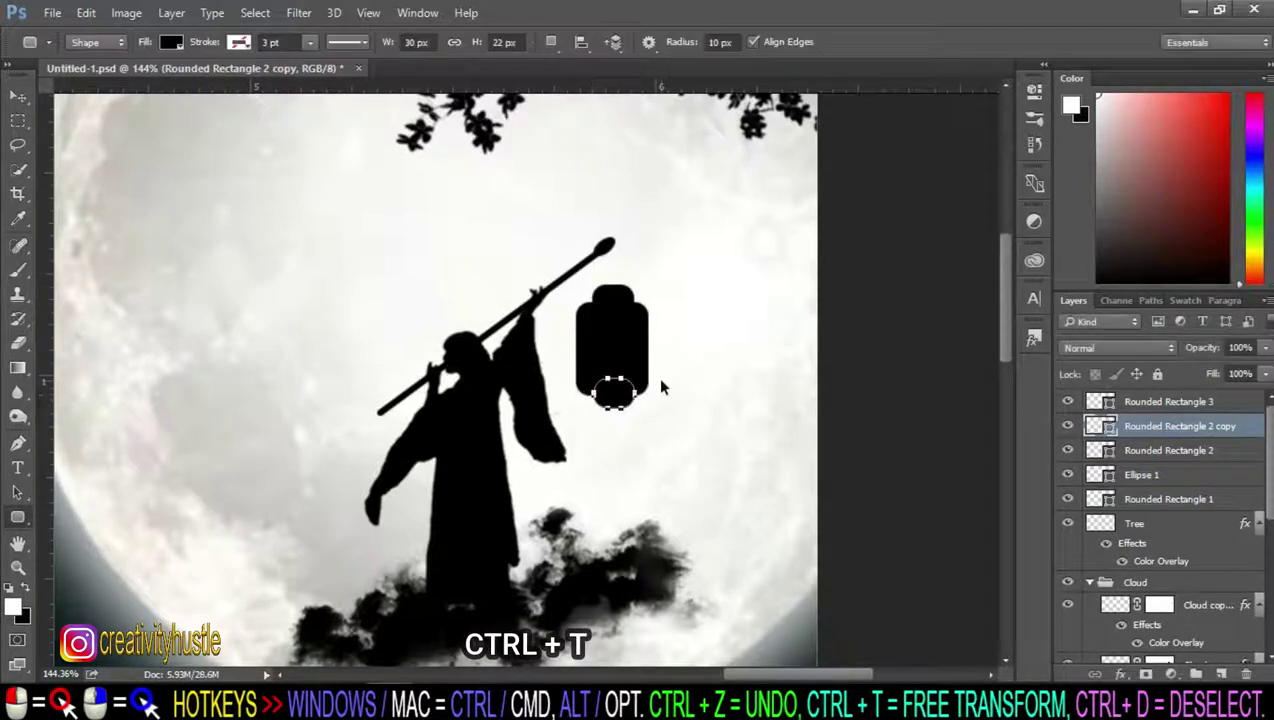
drag(578, 300, 651, 395)
key(ctrl+t)
drag(577, 350, 573, 350)
key(Return)
Step: Switch to the Rectangle Tool and add a new empty layer above the lantern body
click(1210, 474)
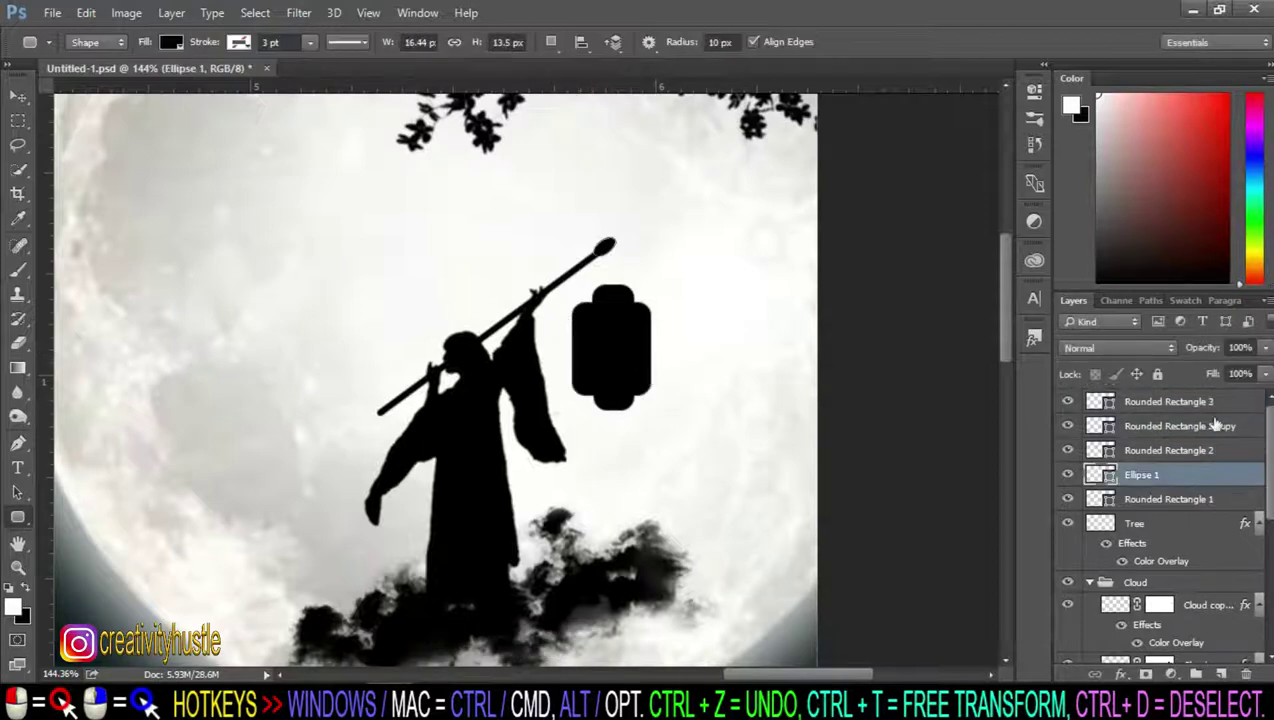
click(1225, 499)
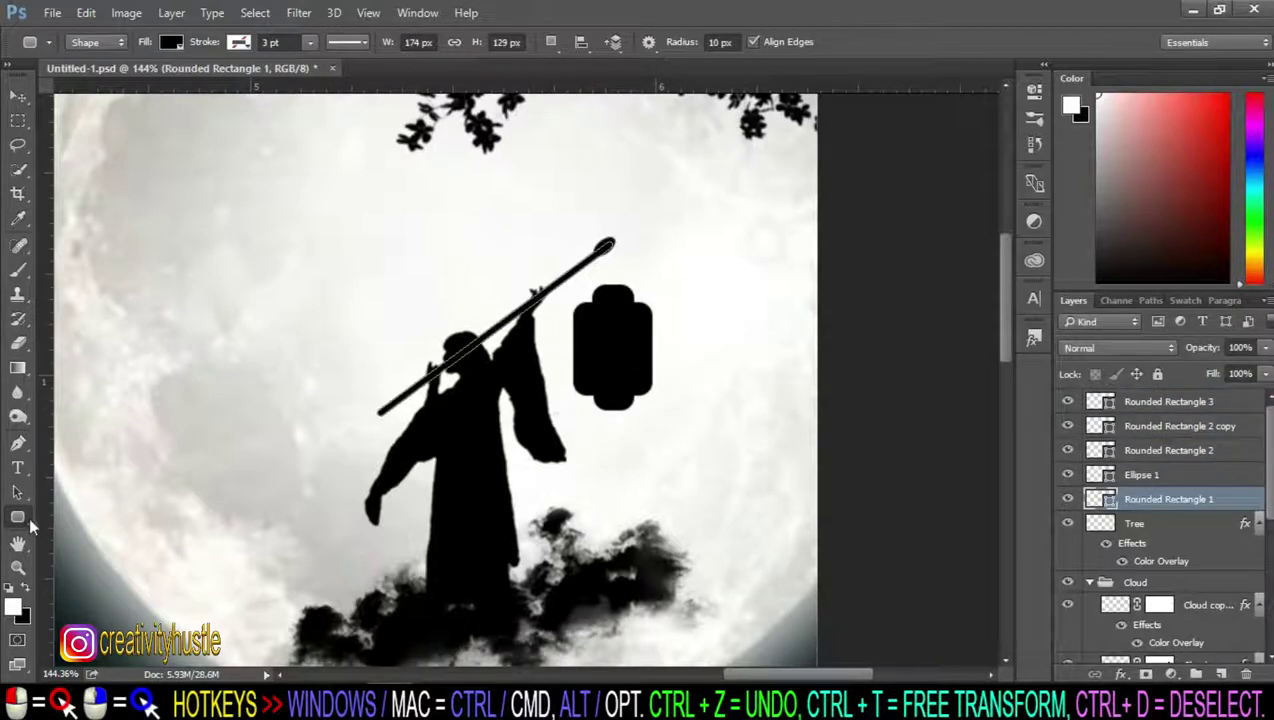
right_click(28, 520)
click(95, 510)
click(1190, 401)
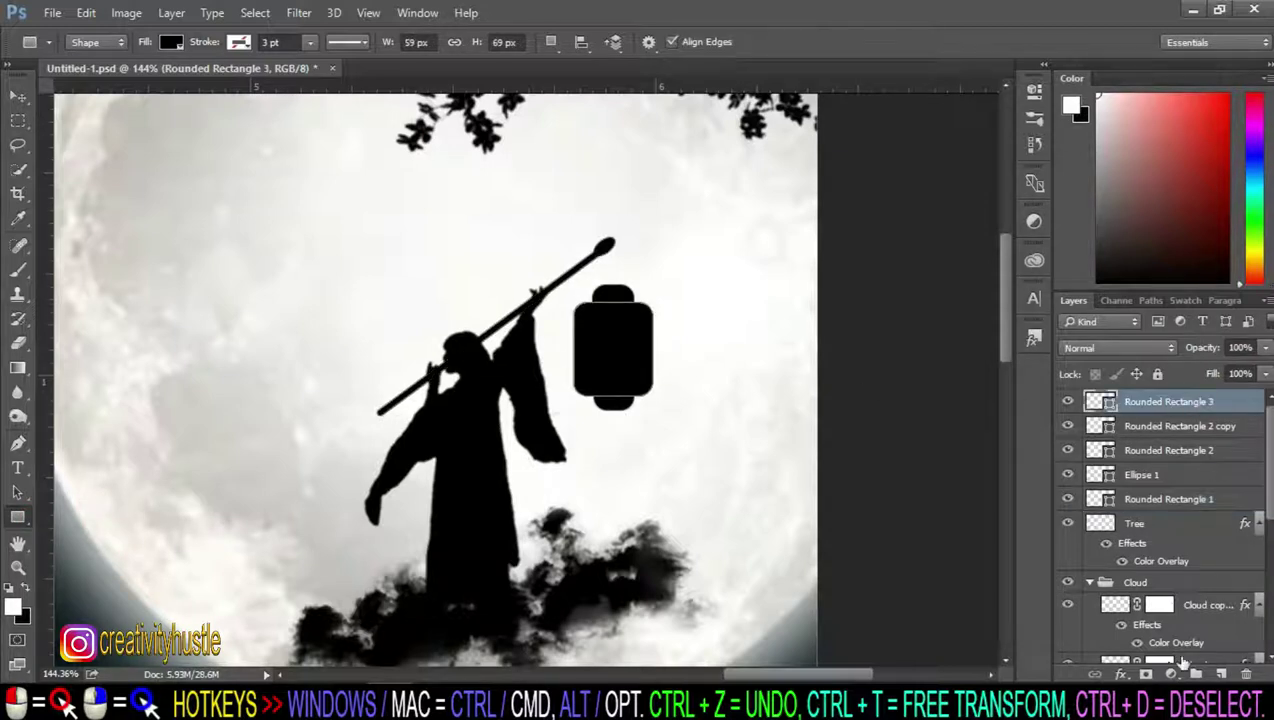
click(1221, 675)
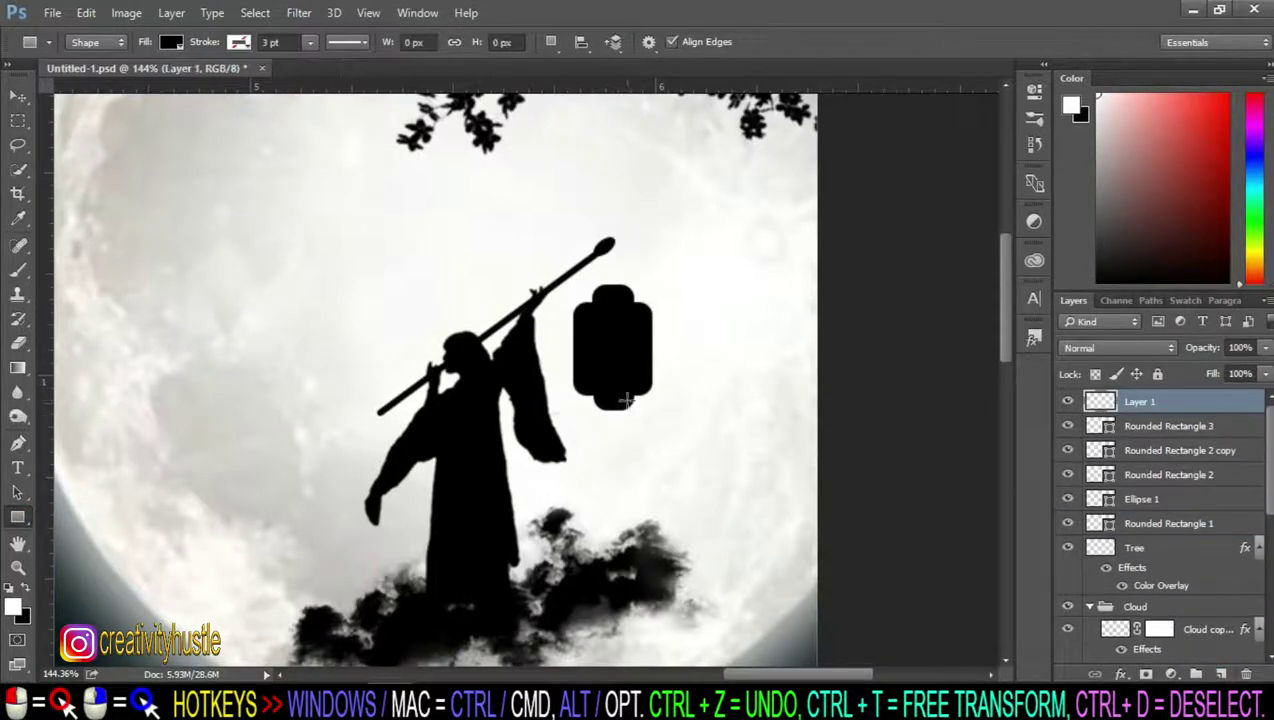
Step: Draw a thin 10×57 px black stem hanging straight down below the lantern
drag(609, 401, 621, 478)
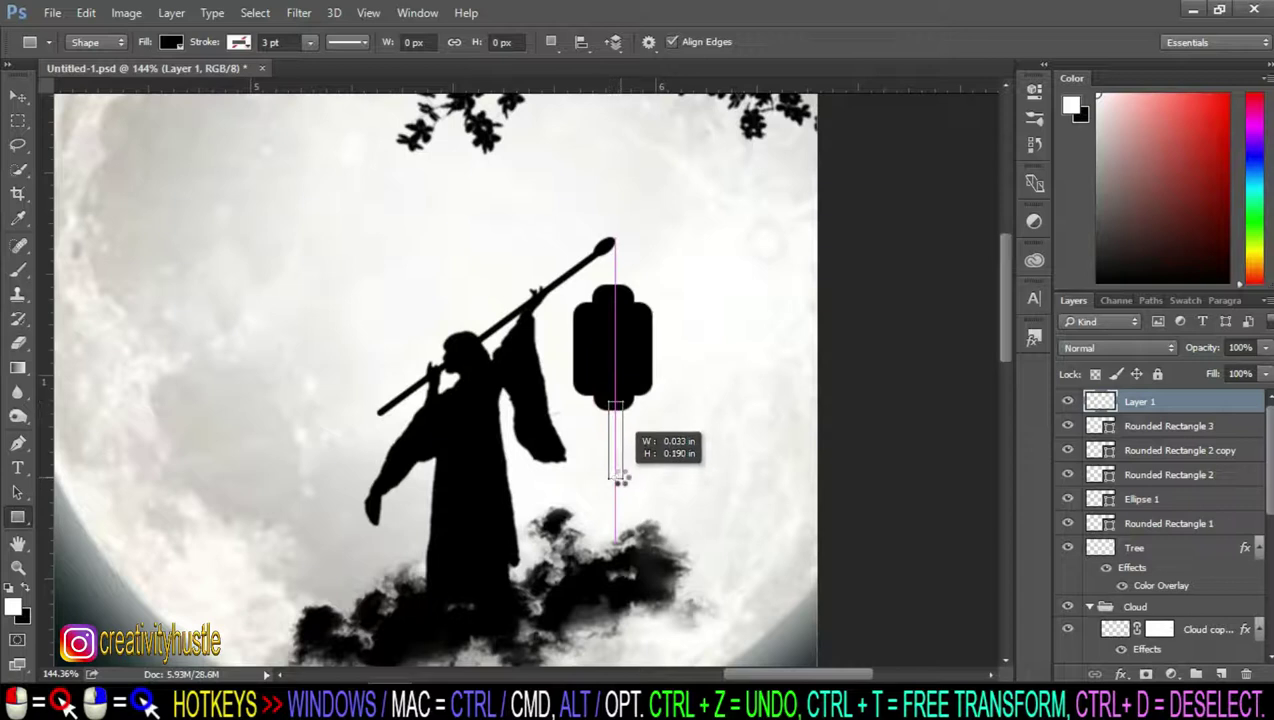
click(984, 80)
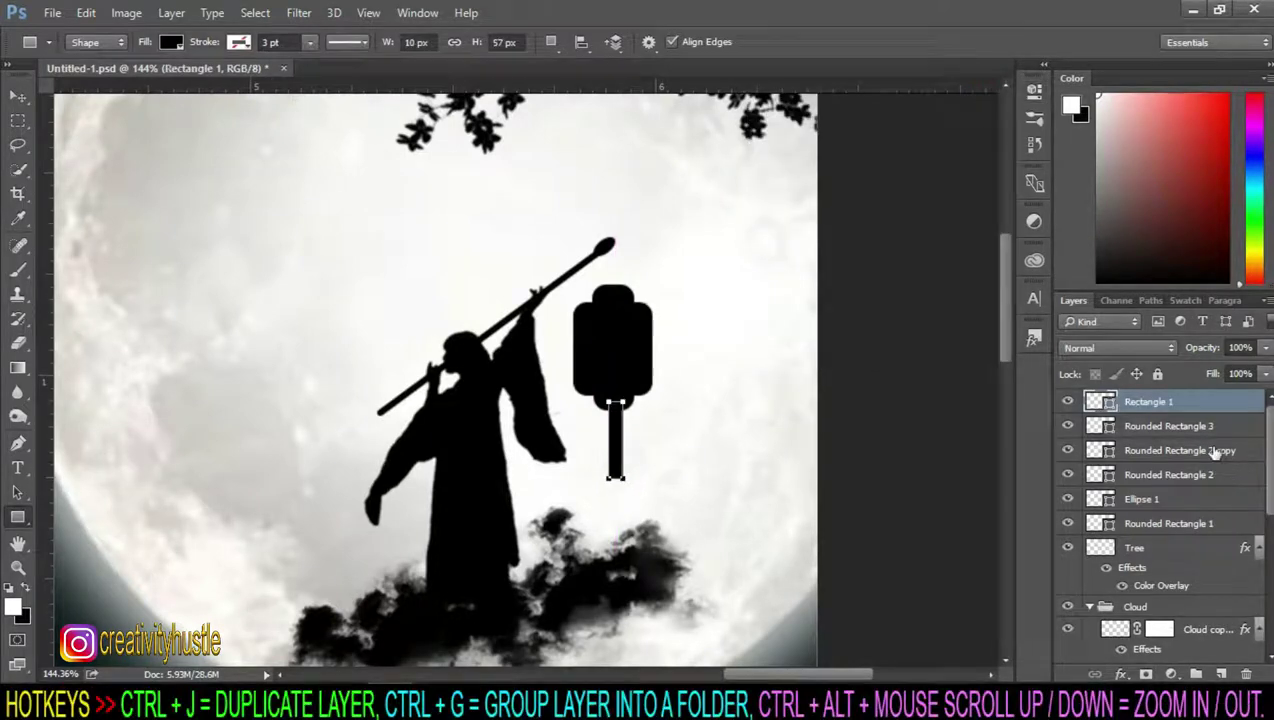
click(1221, 500)
click(1208, 410)
key(ctrl+t)
key(Return)
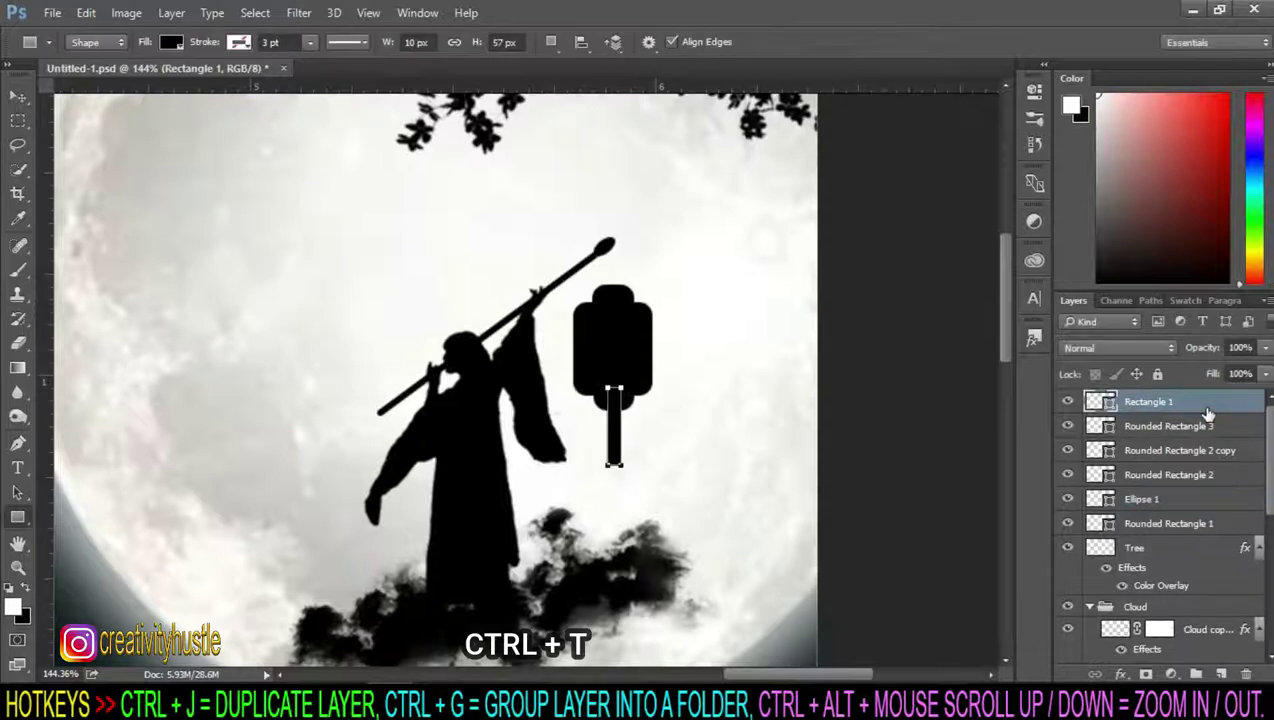
Step: Select all the lantern parts down to the stem and transform them together
click(1210, 497)
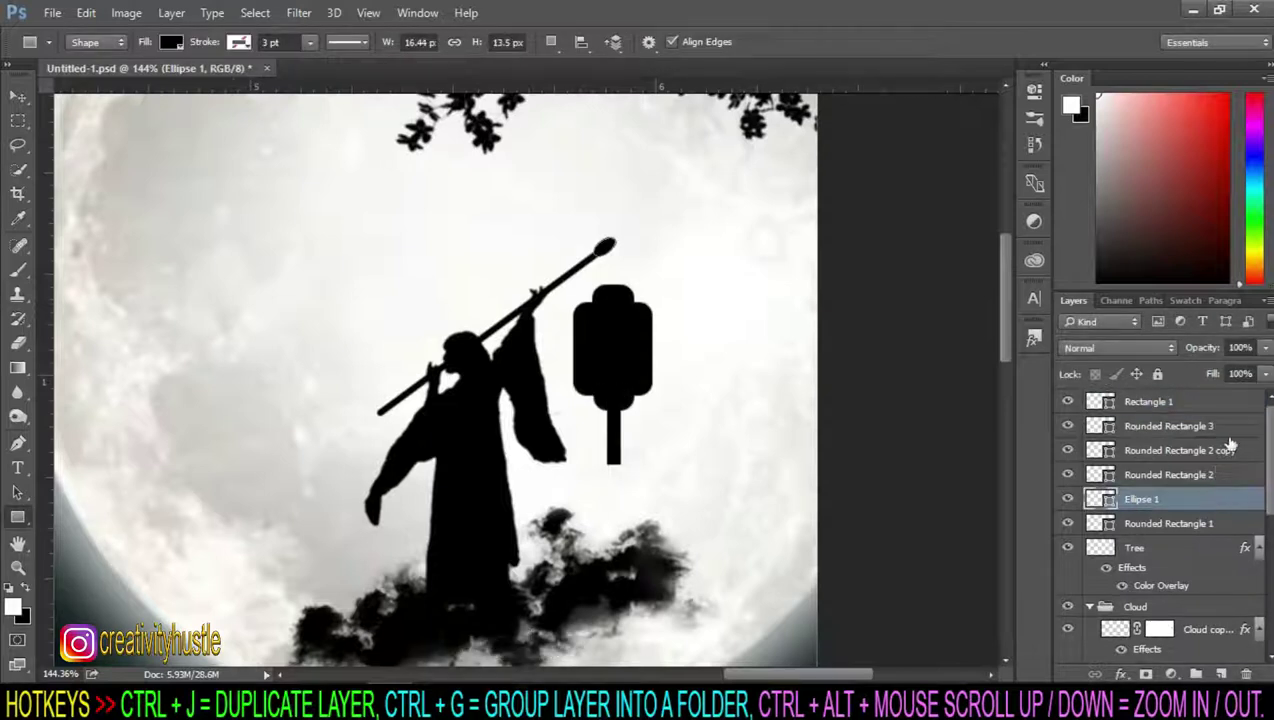
click(1210, 475)
shift+click(1205, 405)
key(ctrl+t)
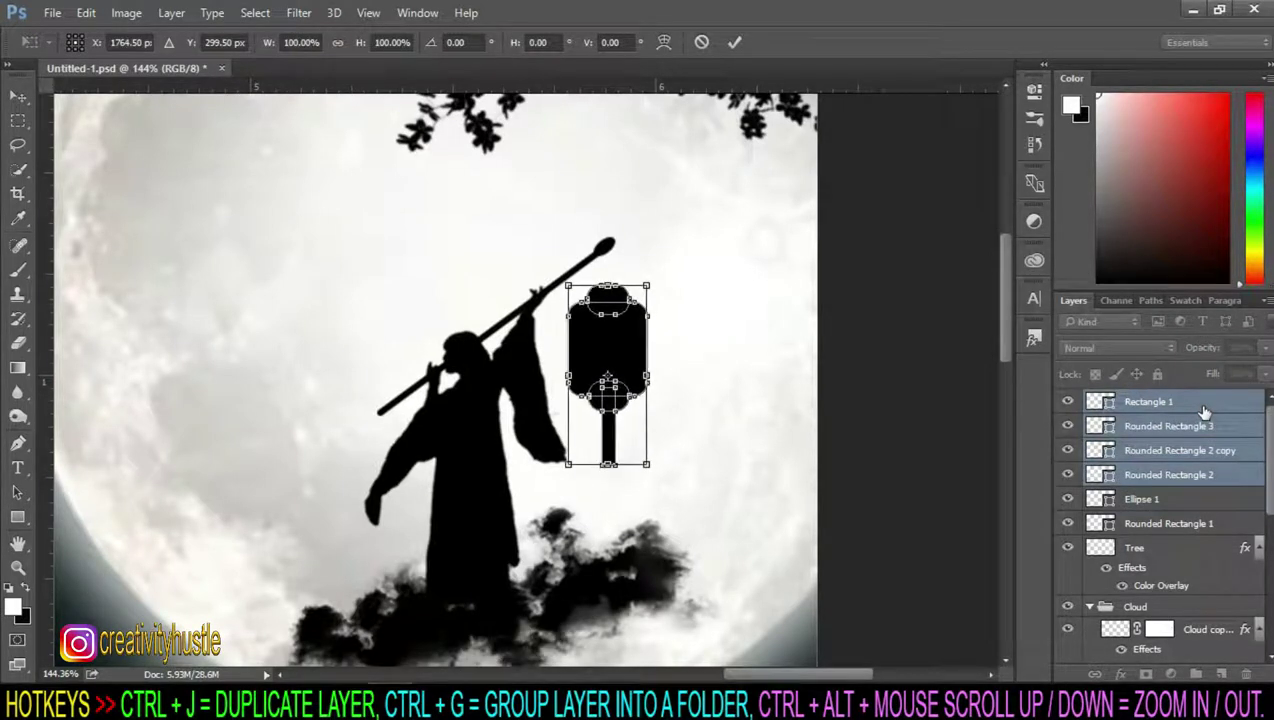
key(Return)
click(1205, 405)
ctrl+alt+scroll(665, 357, up, 2)
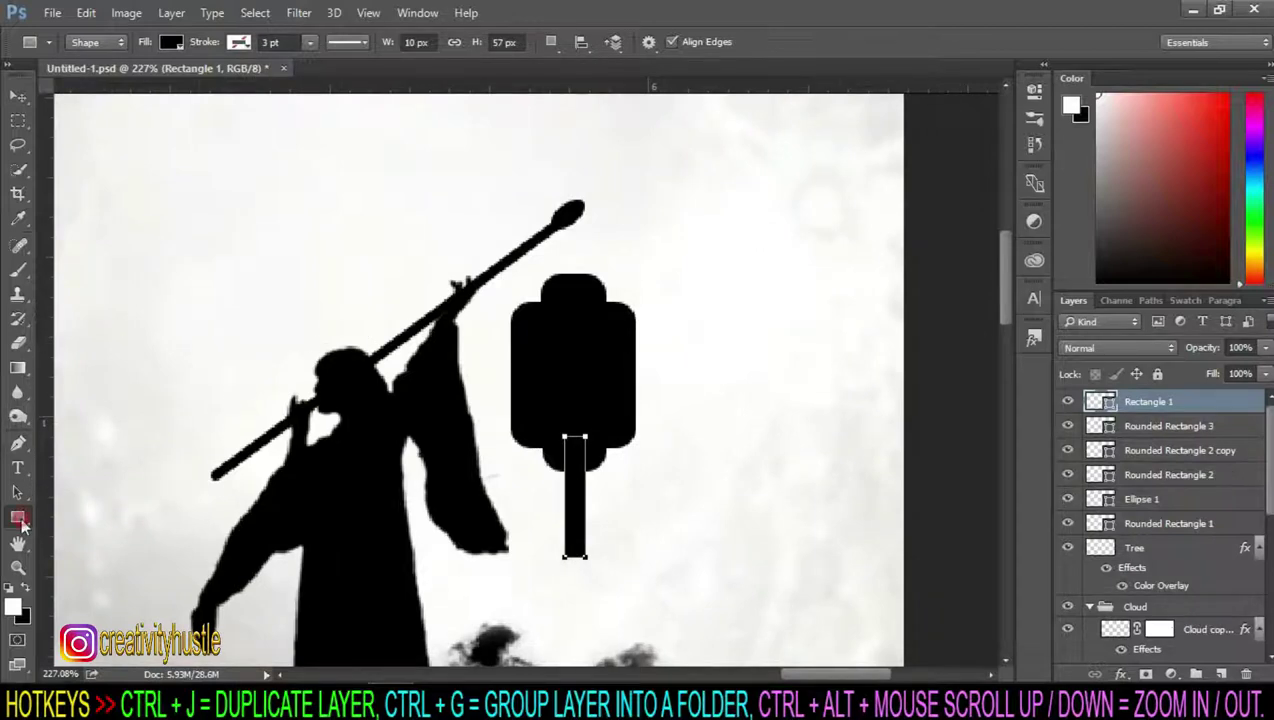
drag(17, 516, 152, 600)
Step: On a new layer, draw short hook lines at the spear tip with the Line Tool
click(151, 592)
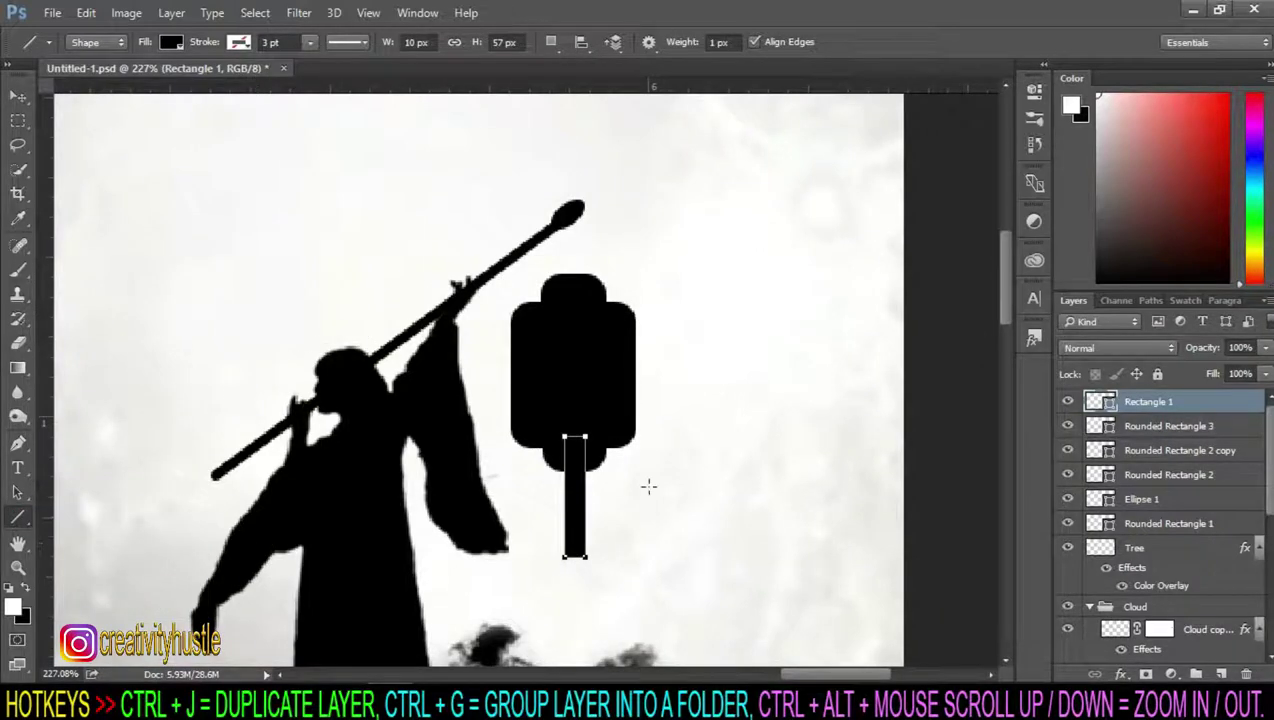
click(1221, 674)
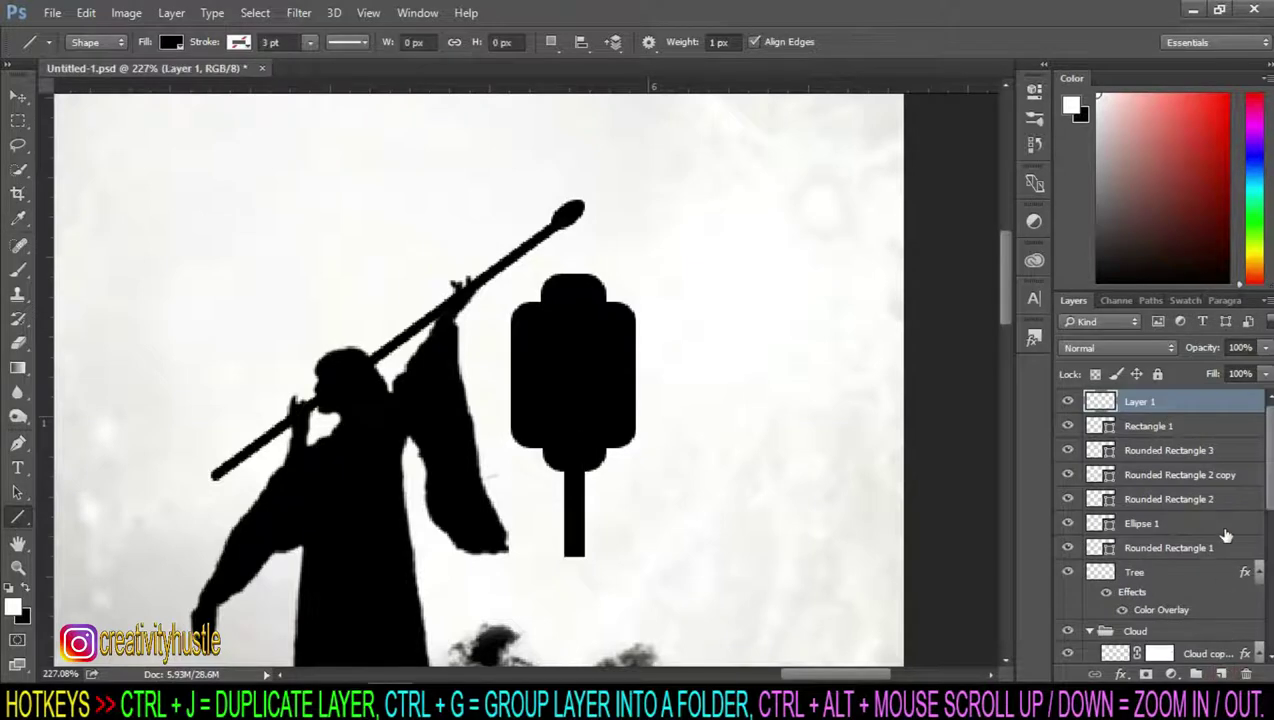
drag(567, 225, 570, 248)
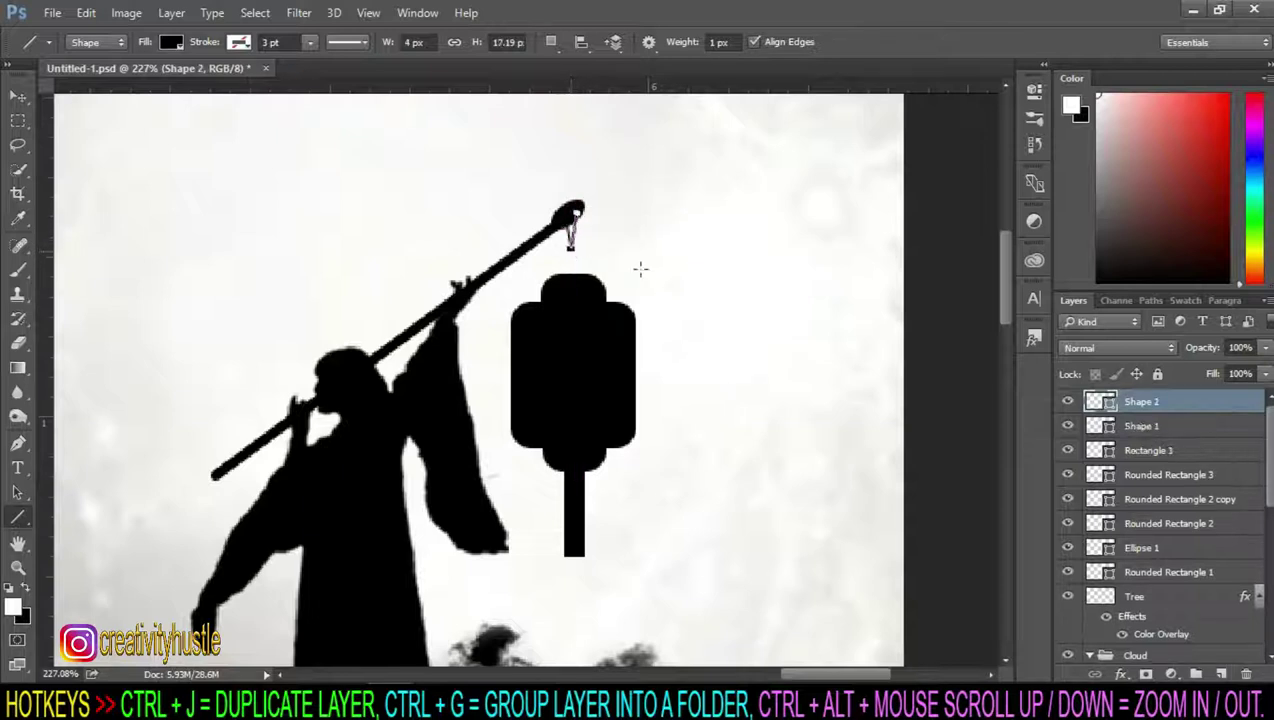
click(1185, 430)
click(1185, 401)
click(1183, 427)
click(1153, 402)
Step: Draw a thin vertical cord from the hook down to the lantern top
drag(571, 245, 570, 283)
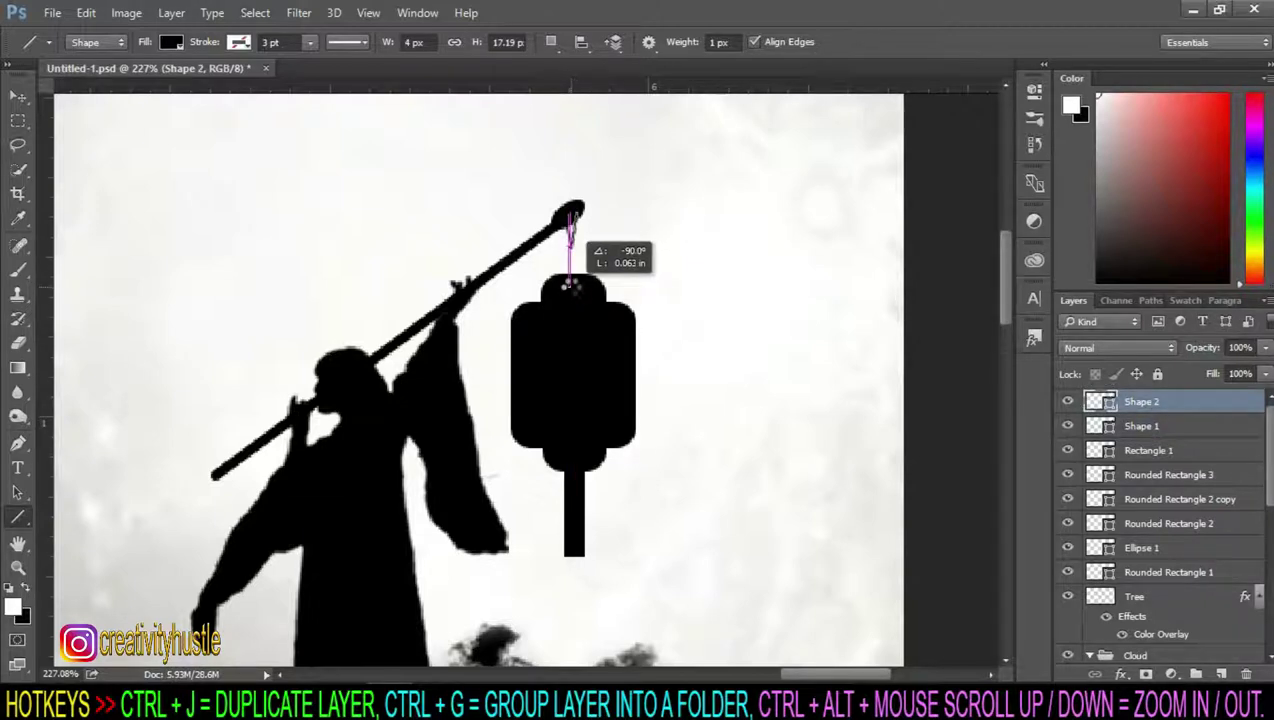
key(ctrl+z)
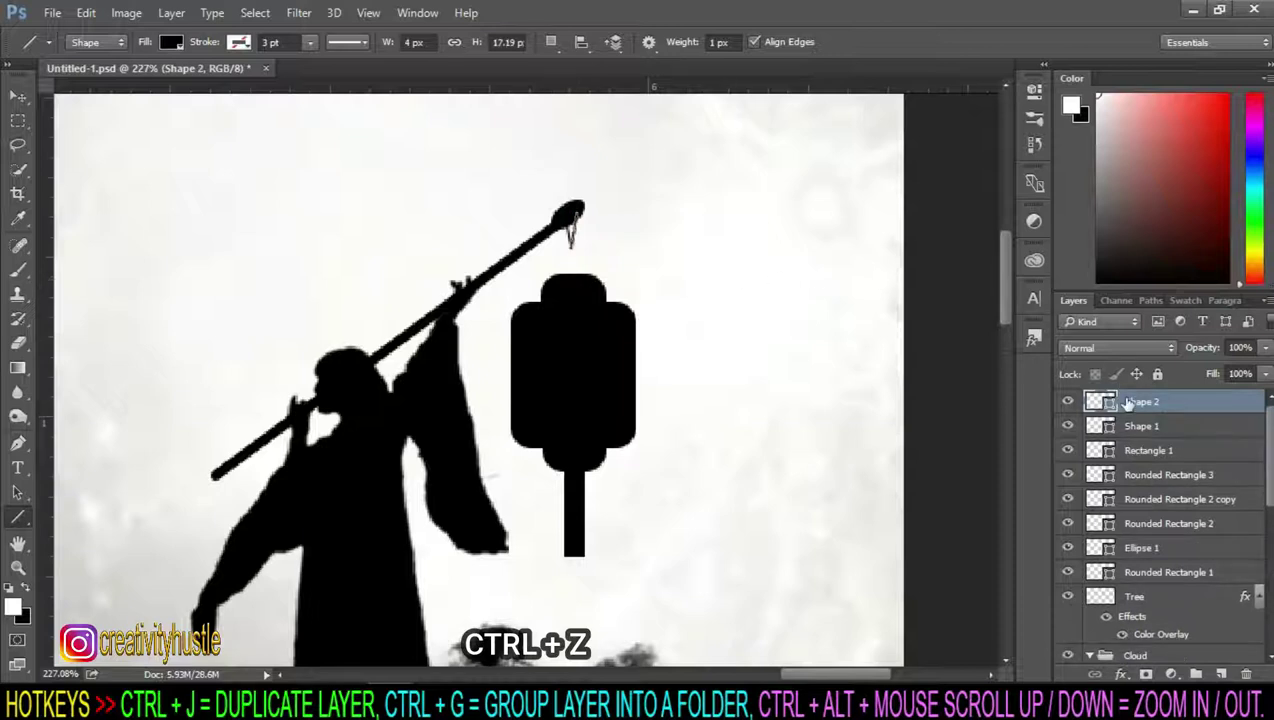
scroll(705, 322, up, 2)
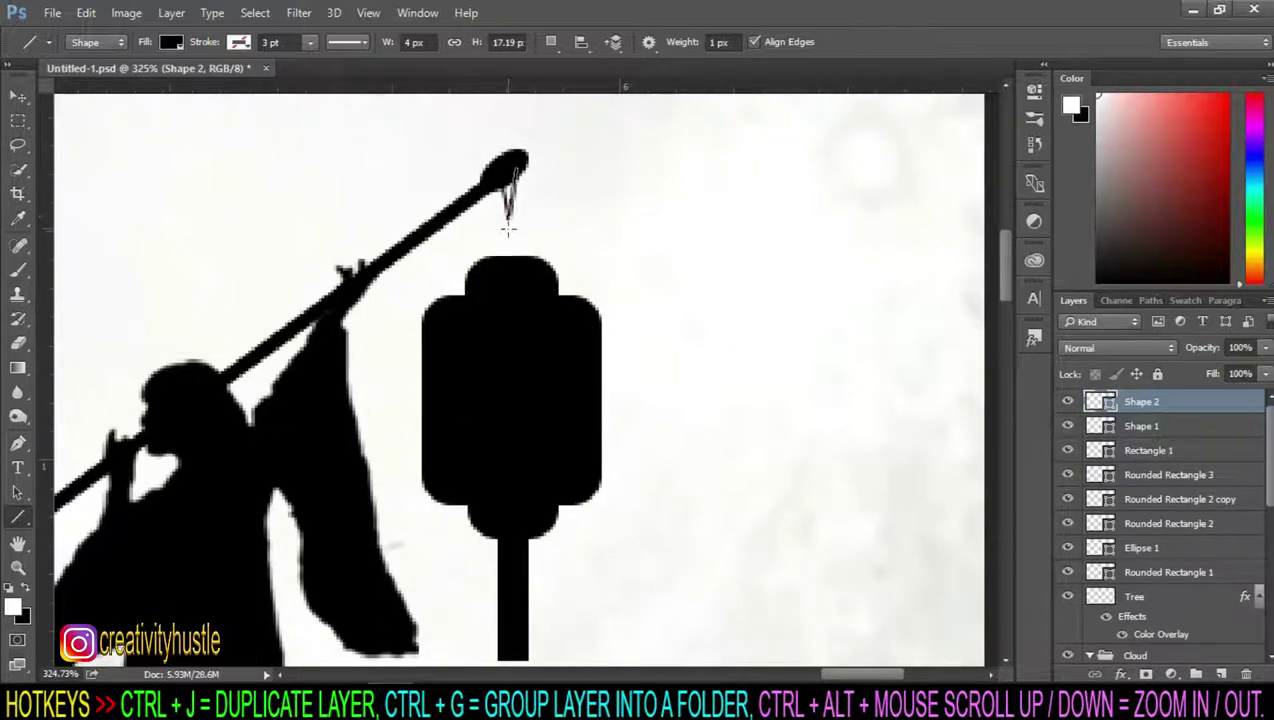
drag(507, 218, 507, 262)
key(ctrl+t)
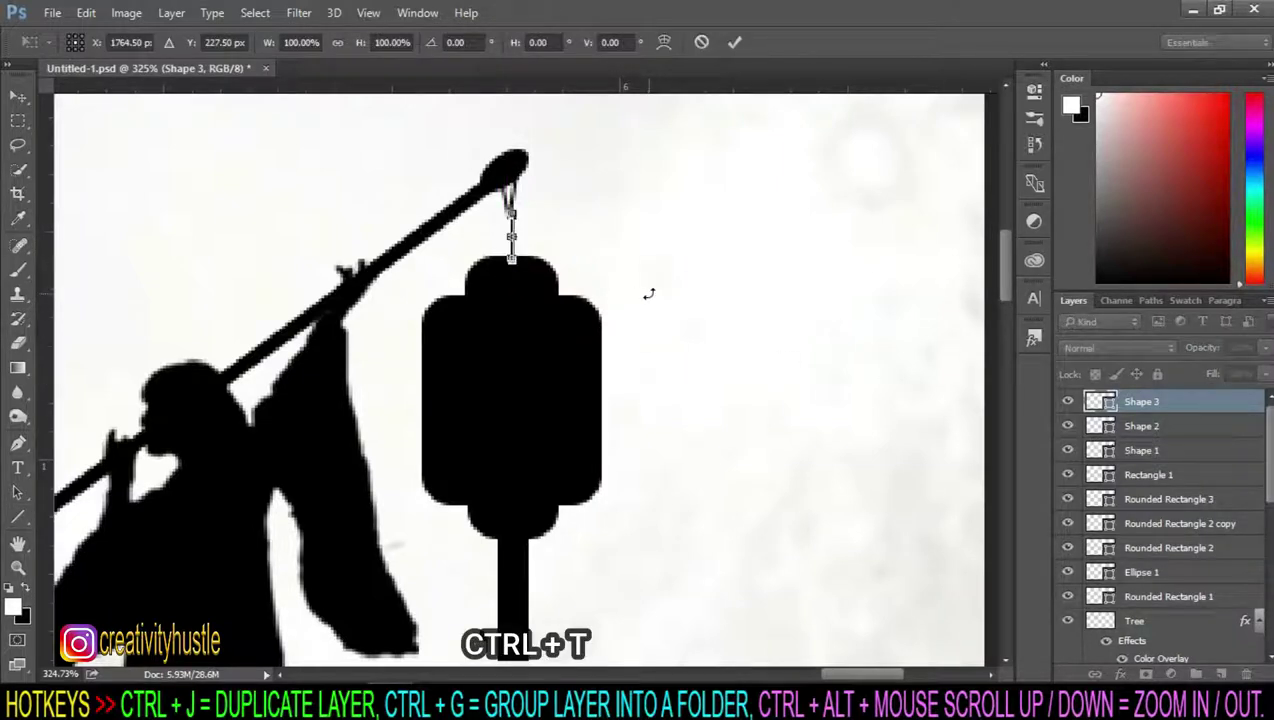
key(Return)
key(Return)
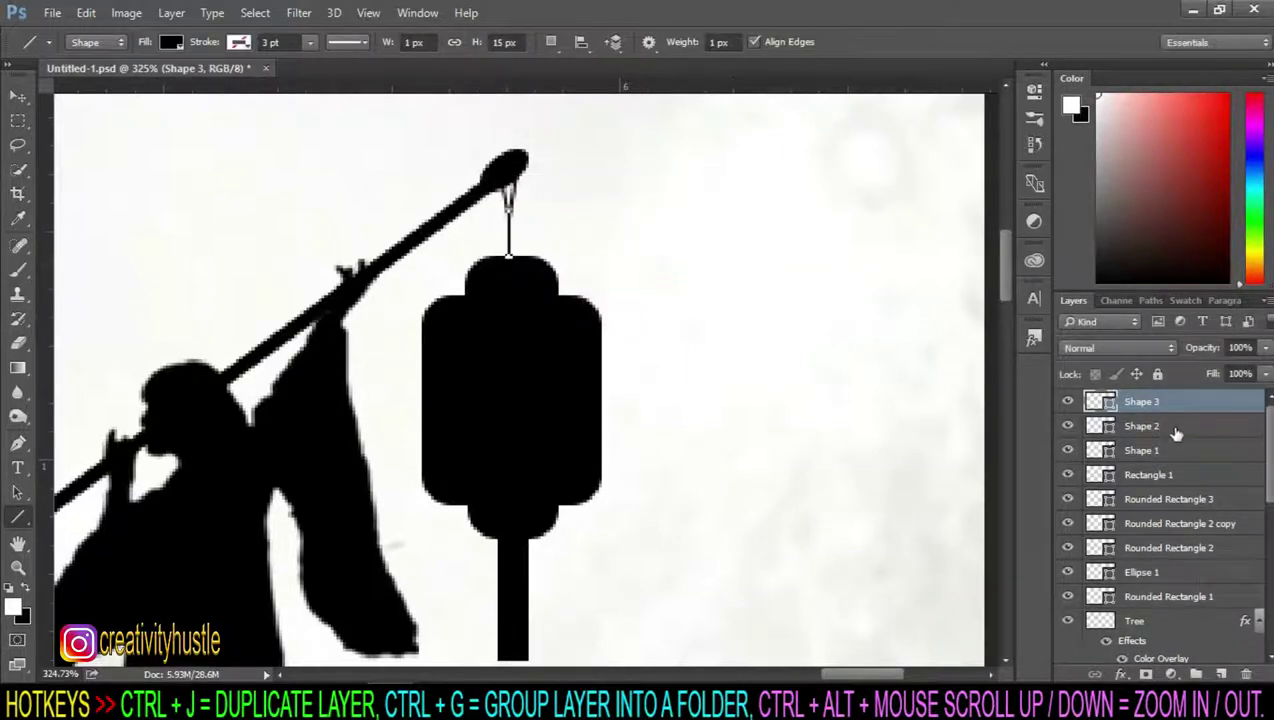
Step: Select the lantern's stem and cap layers and nudge them up toward the cord
click(1089, 426)
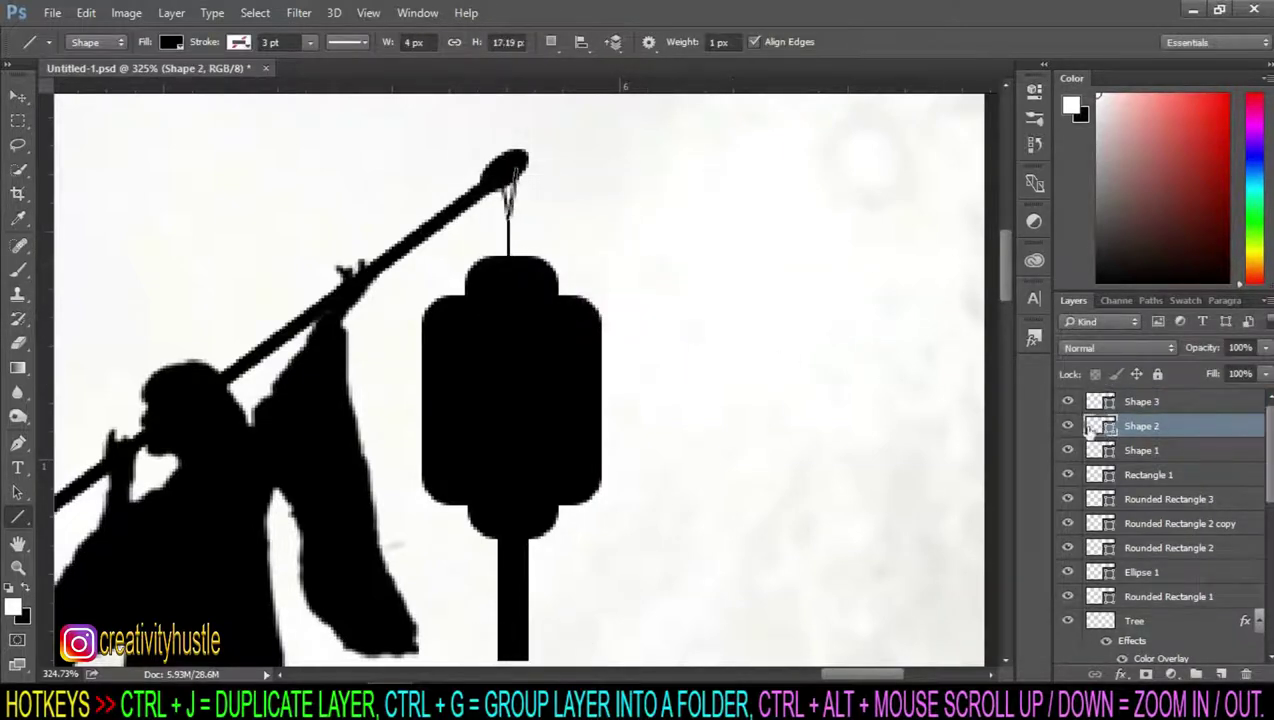
scroll(838, 388, down, 3)
click(1194, 461)
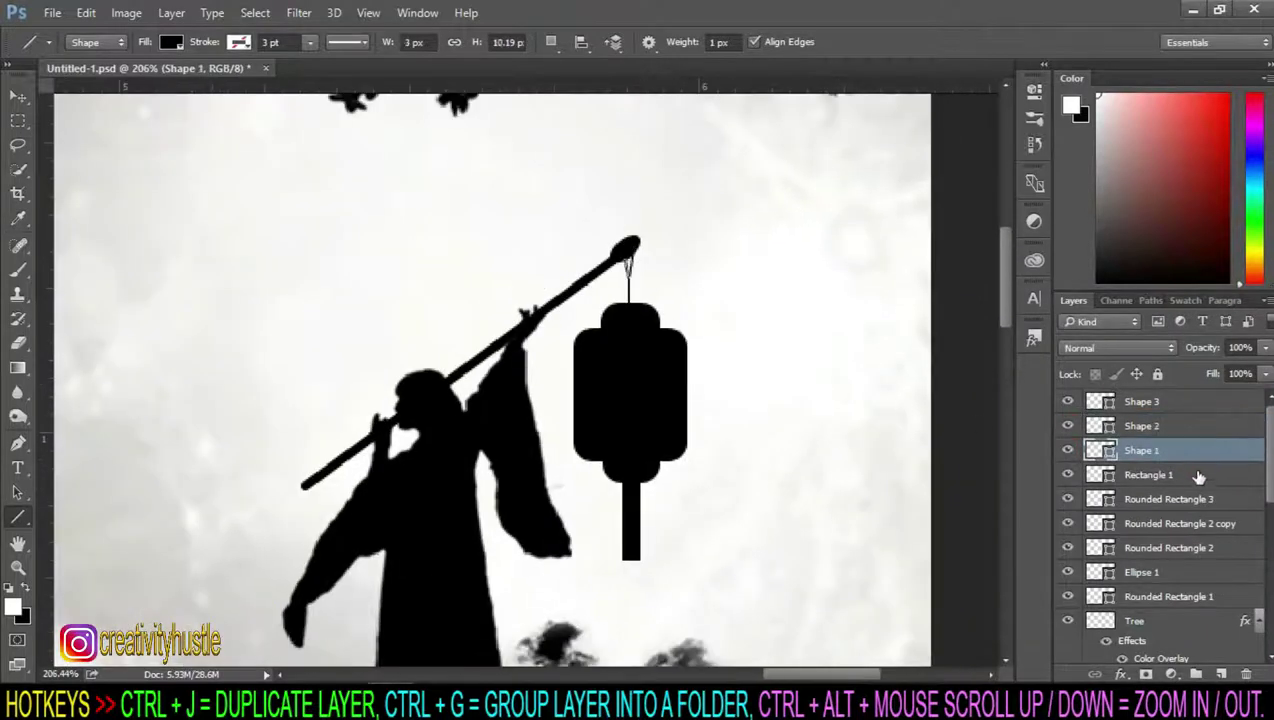
click(1194, 478)
shift+click(1193, 550)
key(ctrl+t)
key(Up)
key(Up)
key(Up)
key(Up)
key(Up)
key(Up)
key(Up)
key(Up)
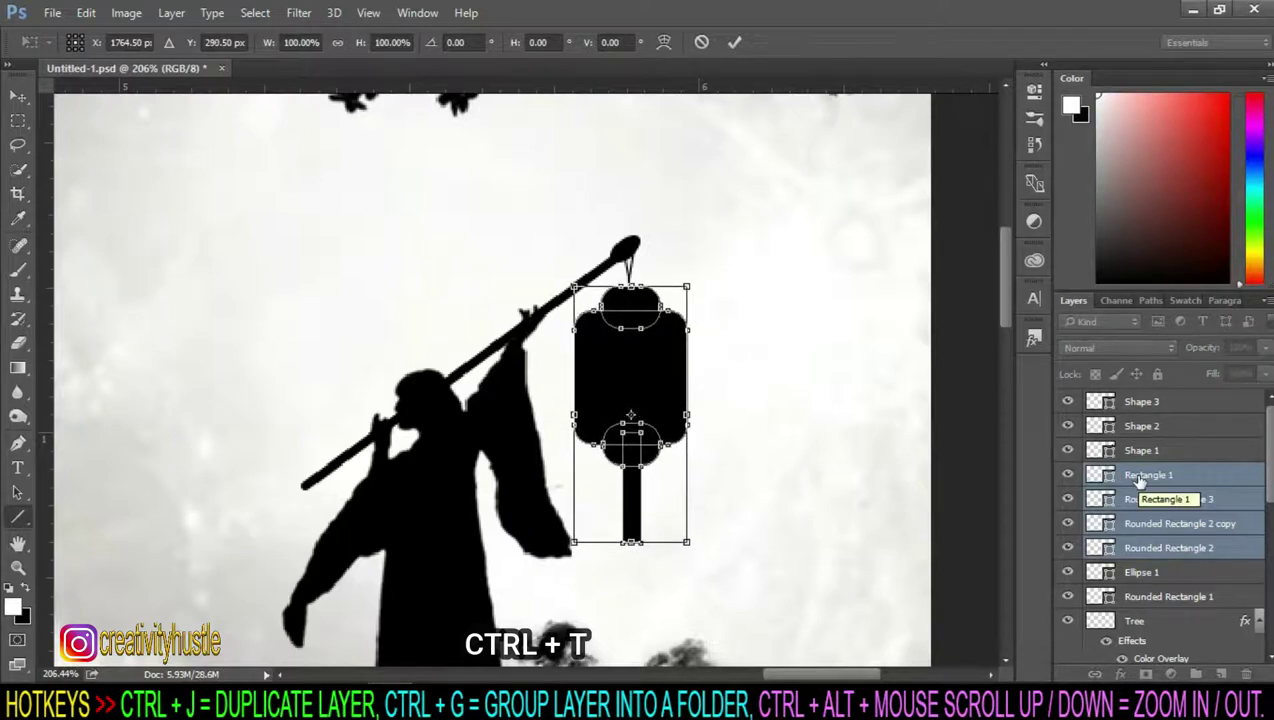
Step: Apply the lantern nudge and slightly widen the cord, Shape 3
key(Return)
click(1197, 402)
scroll(683, 268, up, 3)
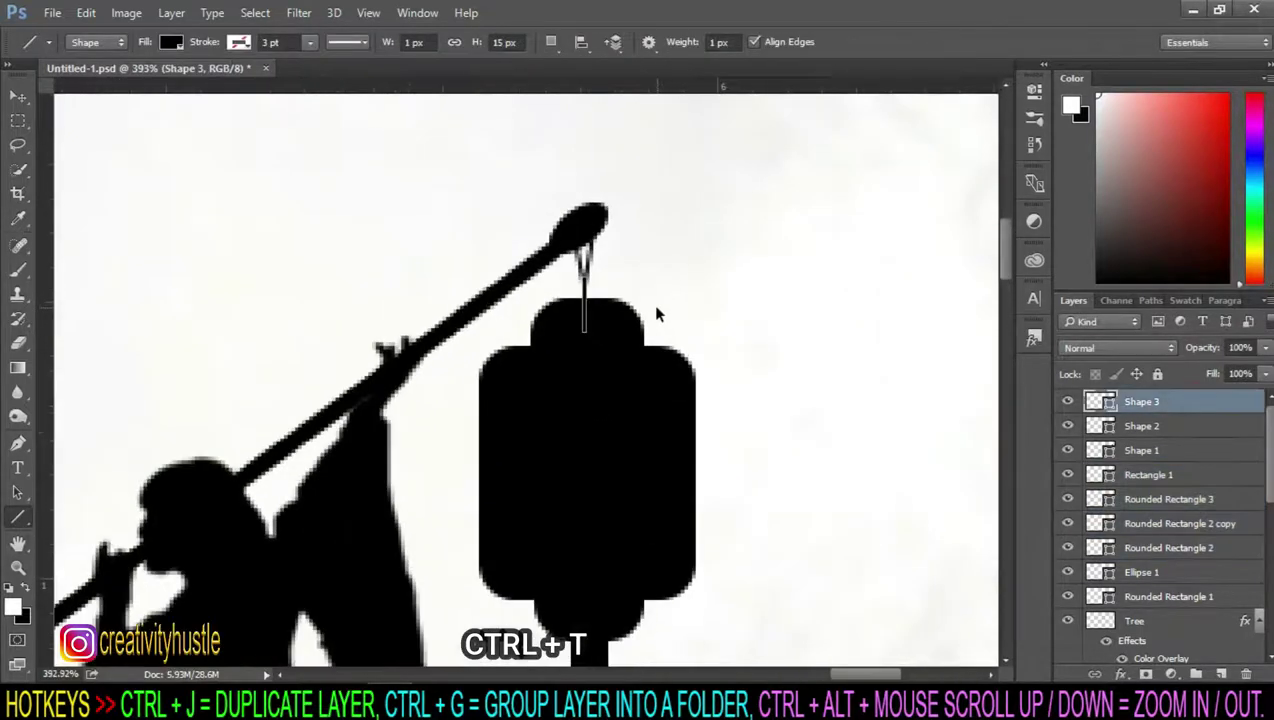
key(ctrl+t)
drag(590, 304, 598, 300)
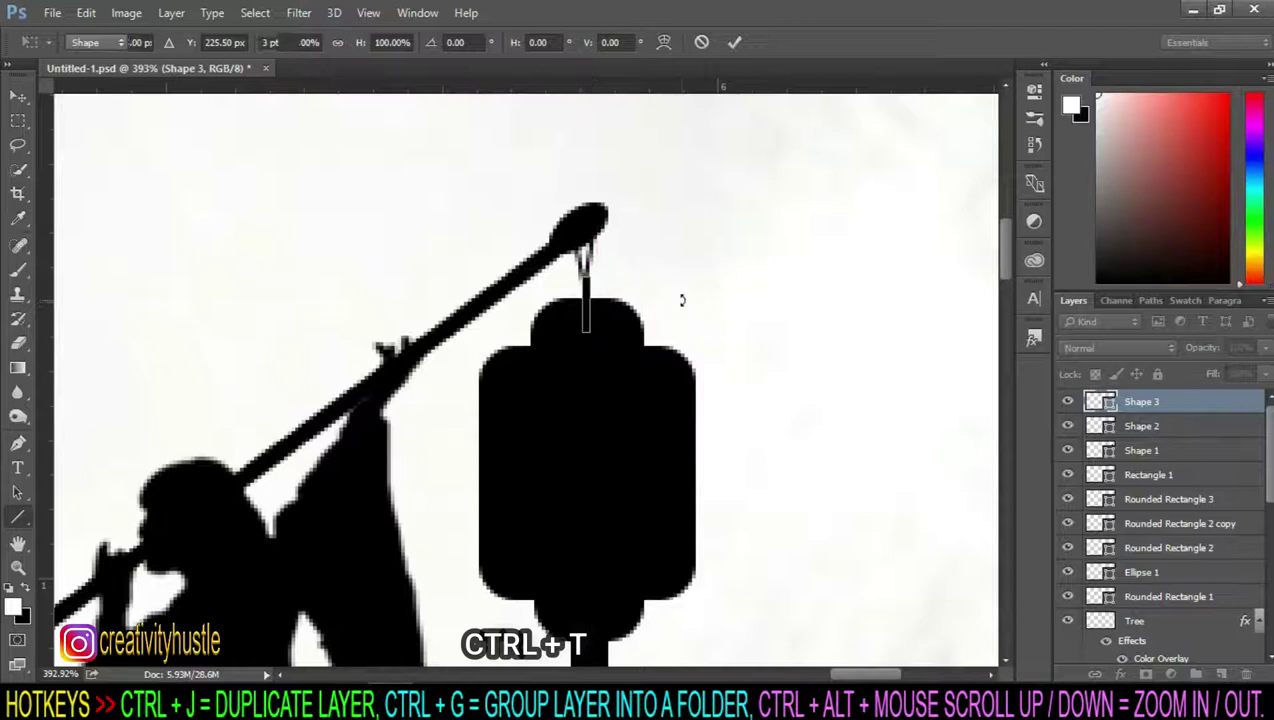
key(Return)
Step: Widen the two hook lines, Shape 1 and Shape 2, together to 133%
click(1200, 427)
shift+click(1215, 452)
key(ctrl+t)
drag(604, 256, 612, 254)
key(Return)
key(Return)
key(ctrl+t)
Step: Widen Shape 3 slightly once more
key(Return)
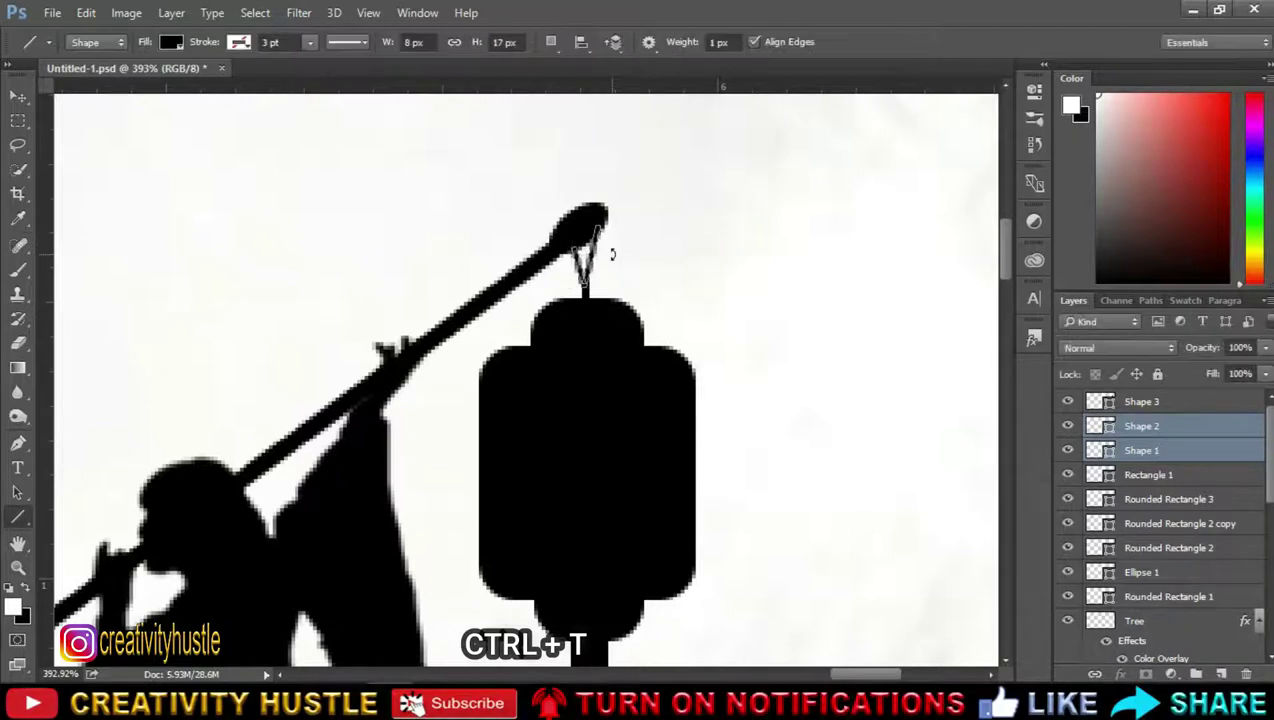
click(1207, 401)
key(ctrl+t)
key(Return)
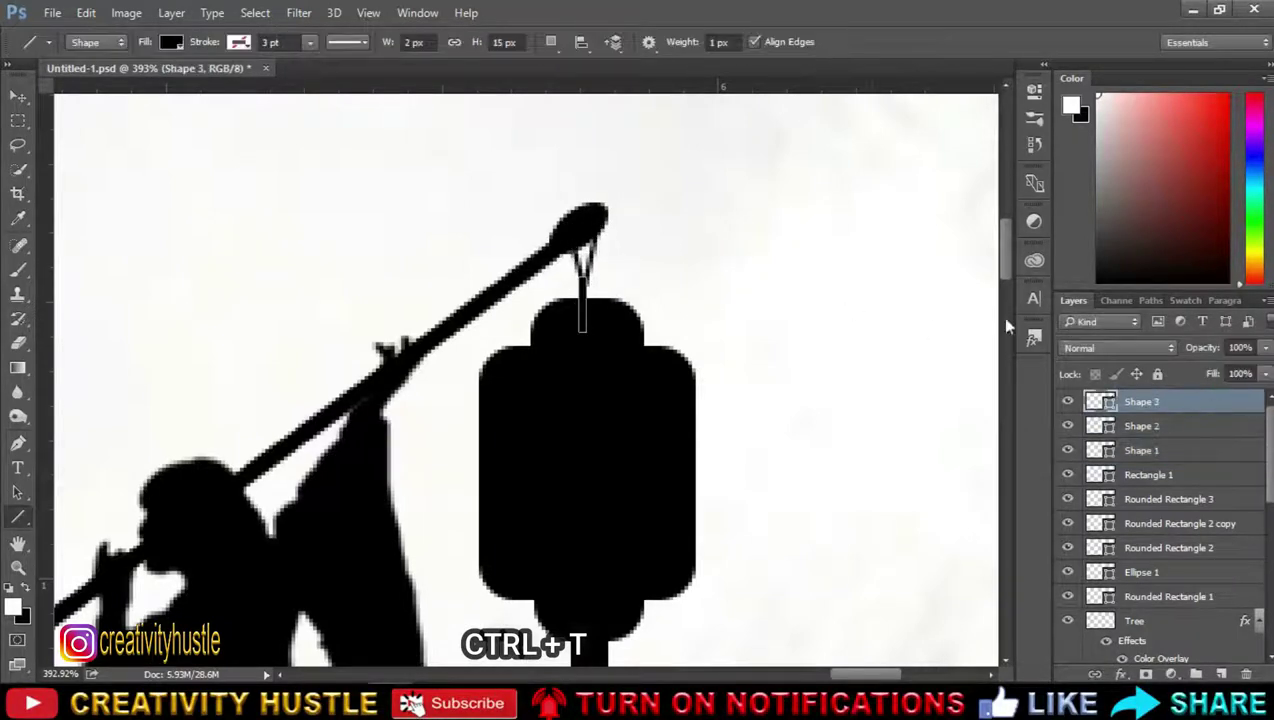
key(ctrl+t)
drag(587, 300, 590, 300)
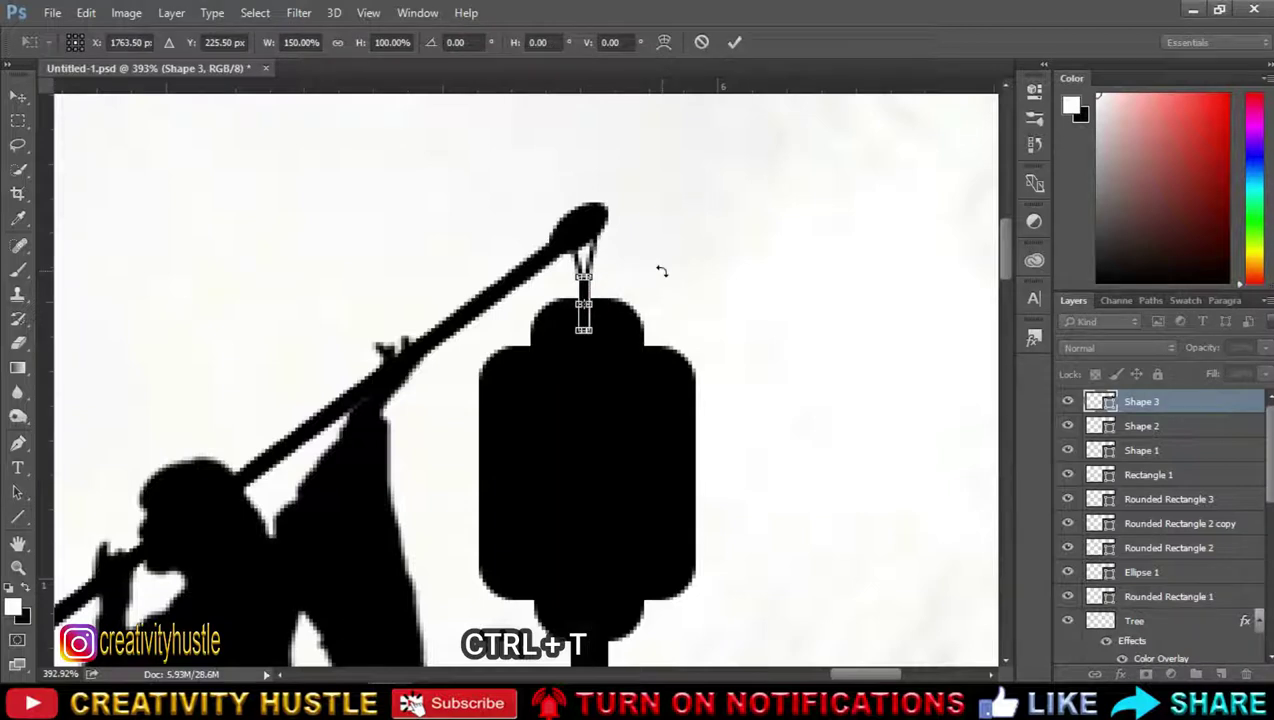
key(Return)
Step: Transform the lantern body shapes from Rectangle 1 to Rounded Rectangle 2, then the Rectangle 1 pole
click(1205, 428)
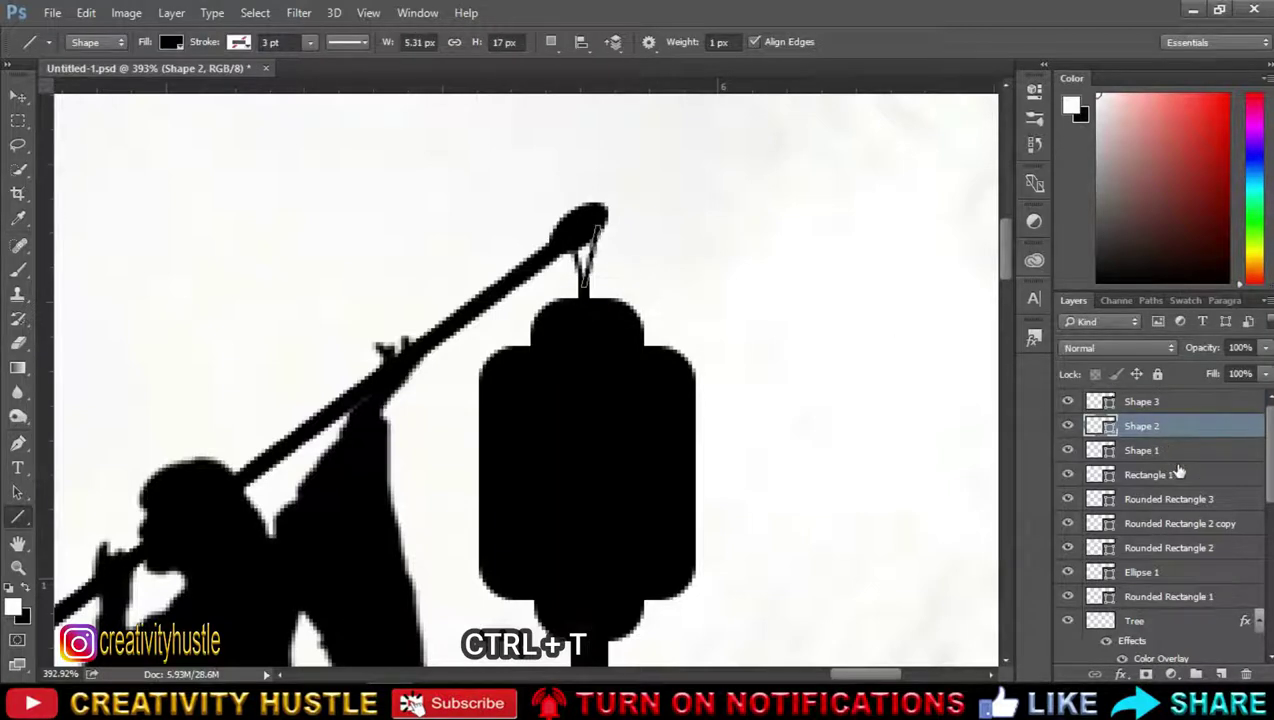
click(1180, 474)
shift+click(1199, 550)
key(ctrl+t)
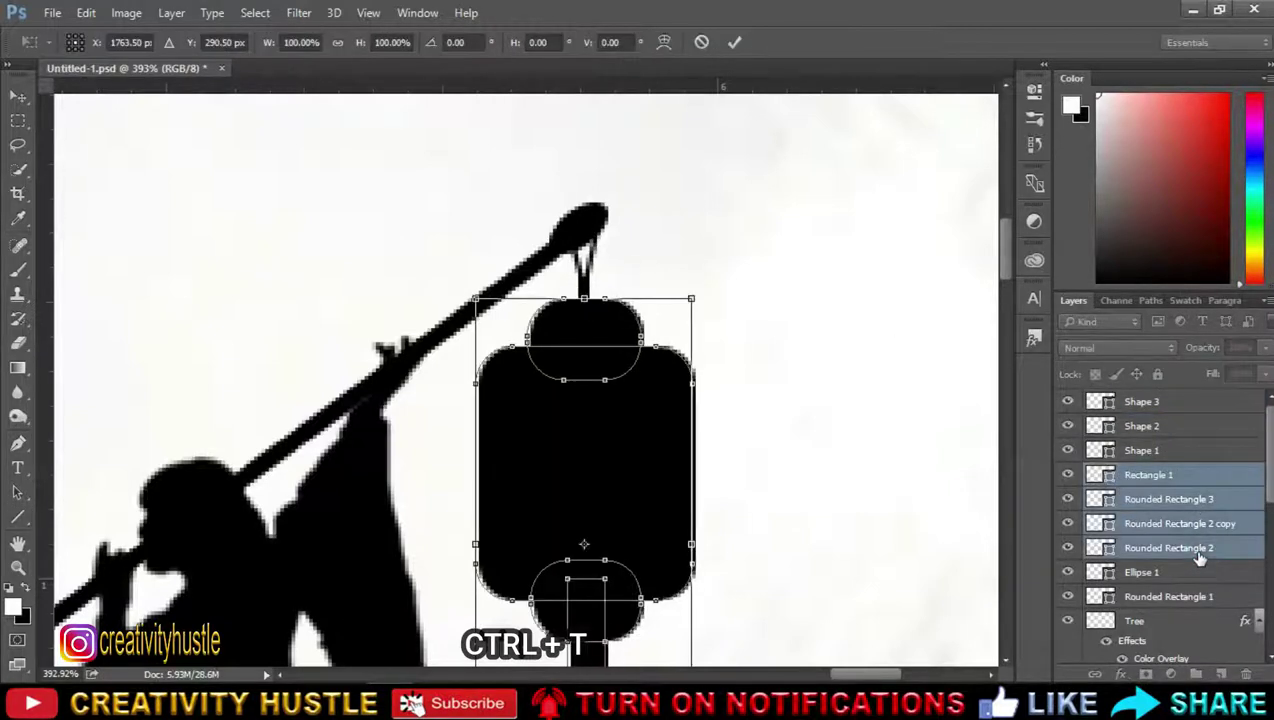
key(Return)
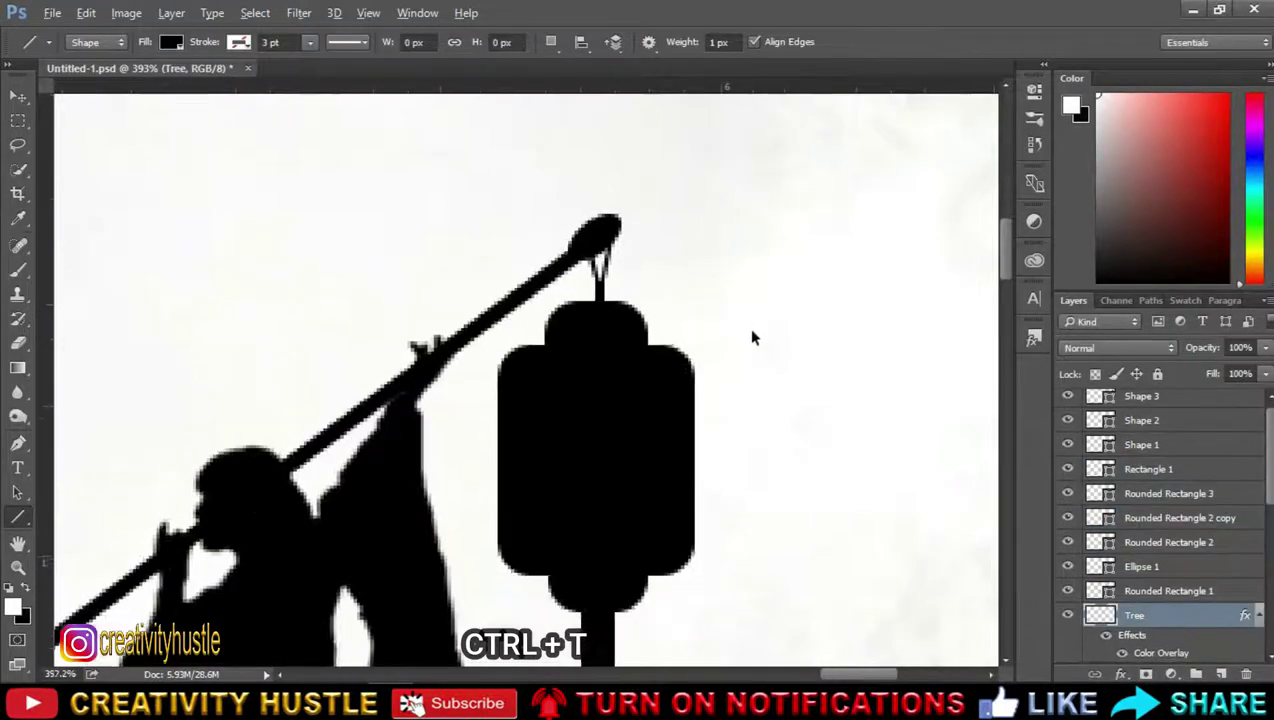
scroll(800, 380, down, 3)
scroll(823, 398, down, 2)
scroll(830, 405, down, 2)
scroll(858, 441, down, 2)
scroll(865, 452, up, 1)
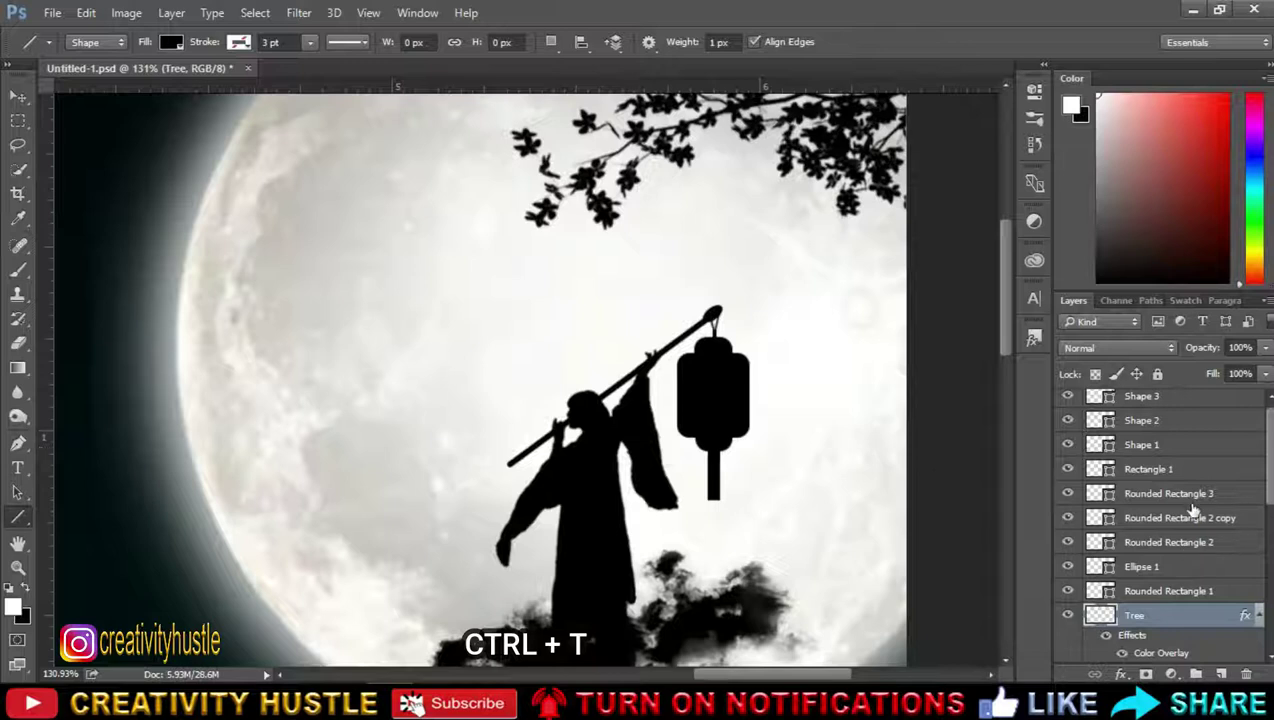
click(1196, 472)
key(ctrl+t)
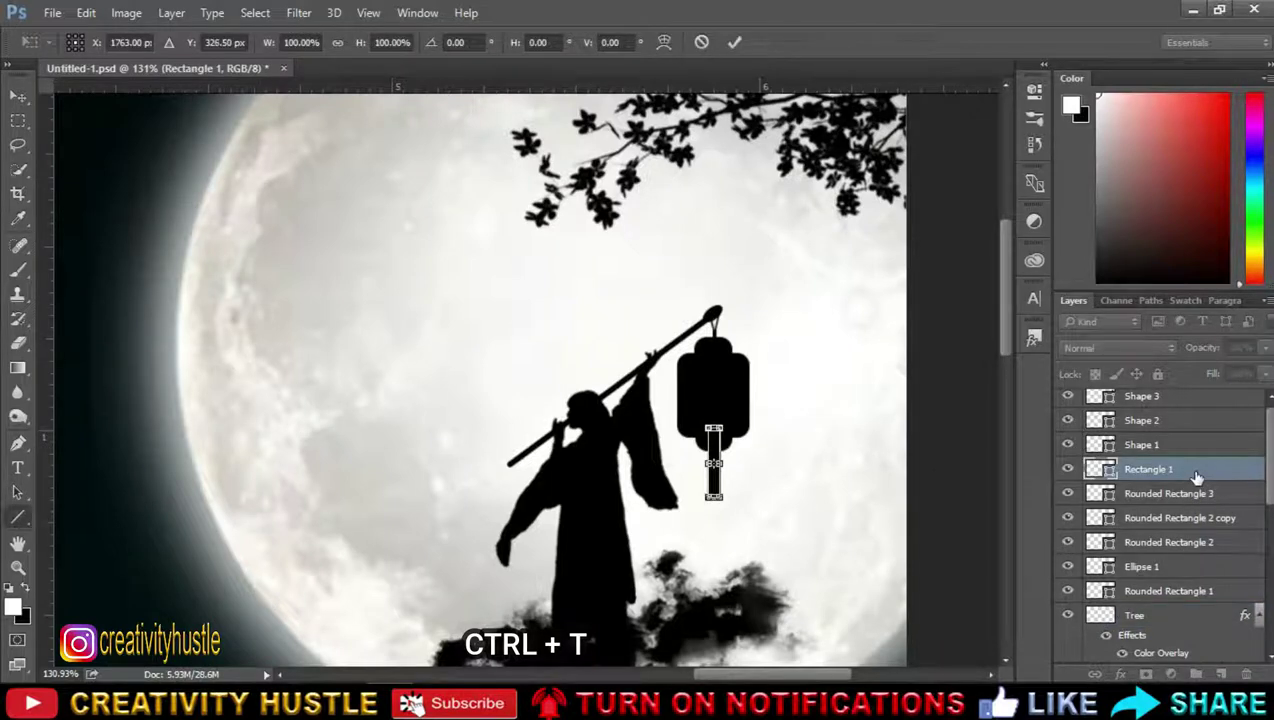
key(Return)
Step: Group the layers from Rounded Rectangle 1 up to Shape 3 and name the group Lantern
click(1206, 568)
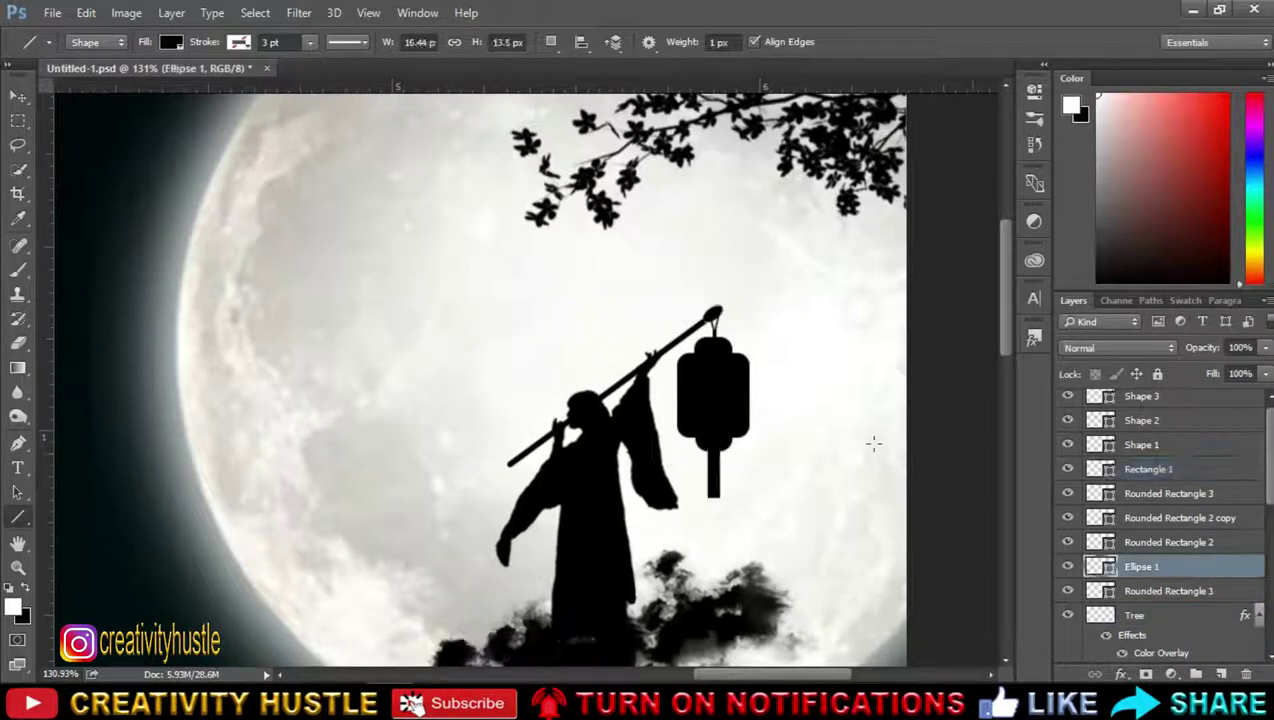
scroll(816, 432, down, 2)
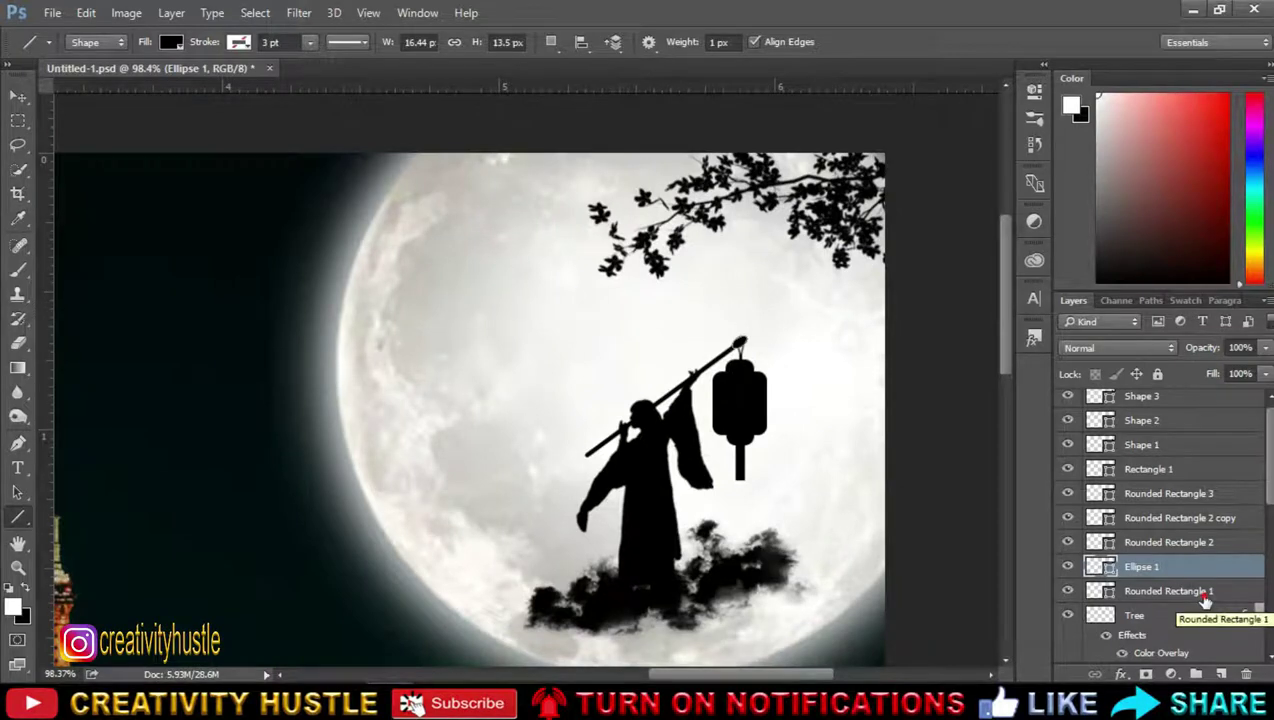
click(1200, 591)
shift+click(1166, 397)
key(ctrl+g)
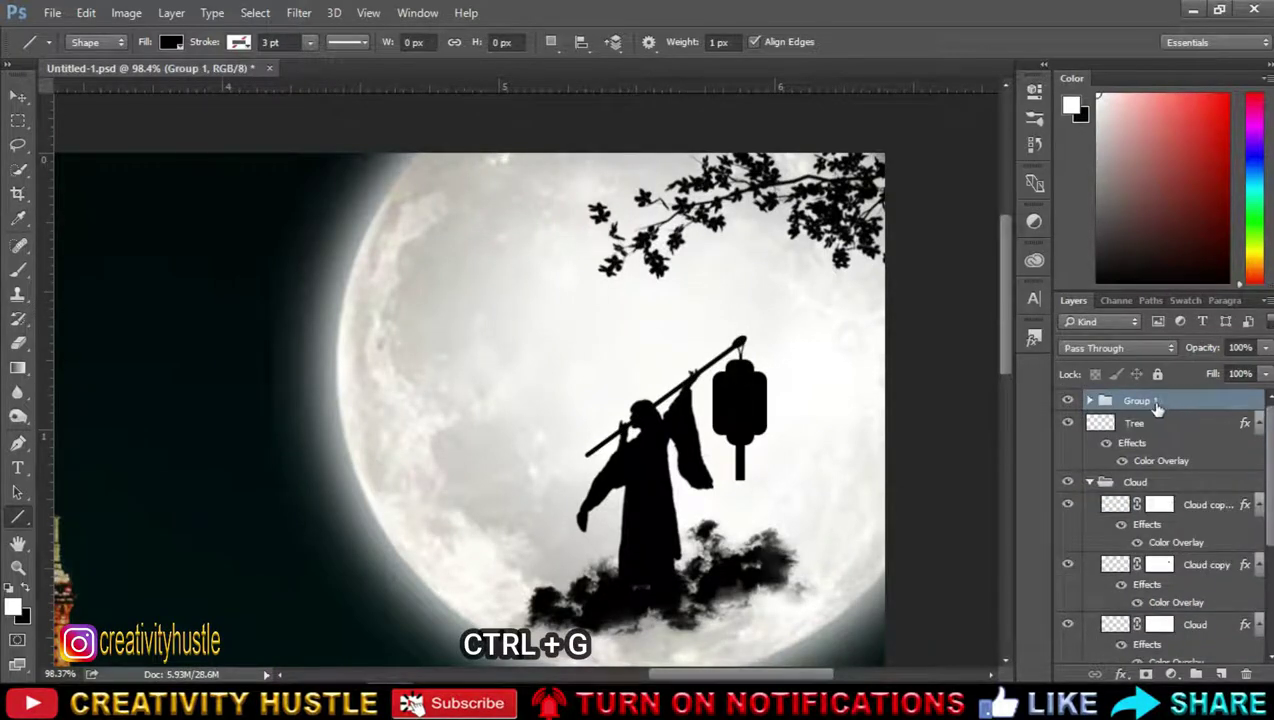
double_click(1140, 401)
text(Lantern)
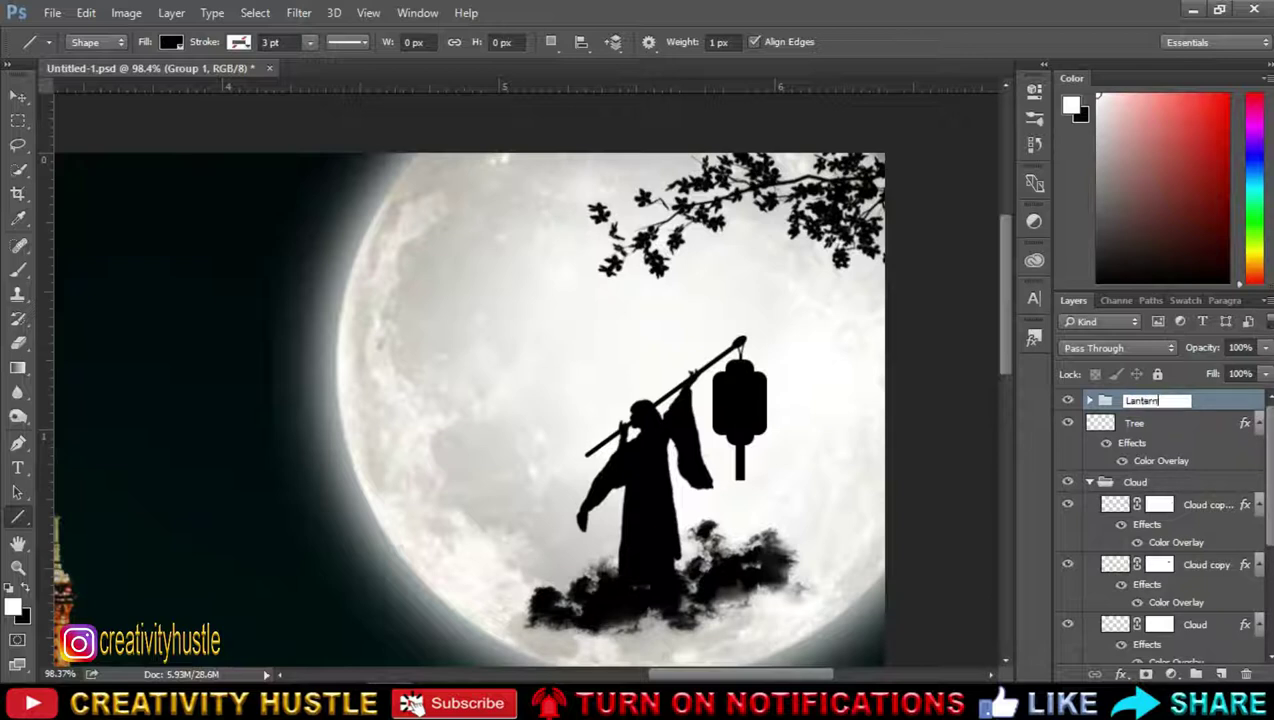
key(Return)
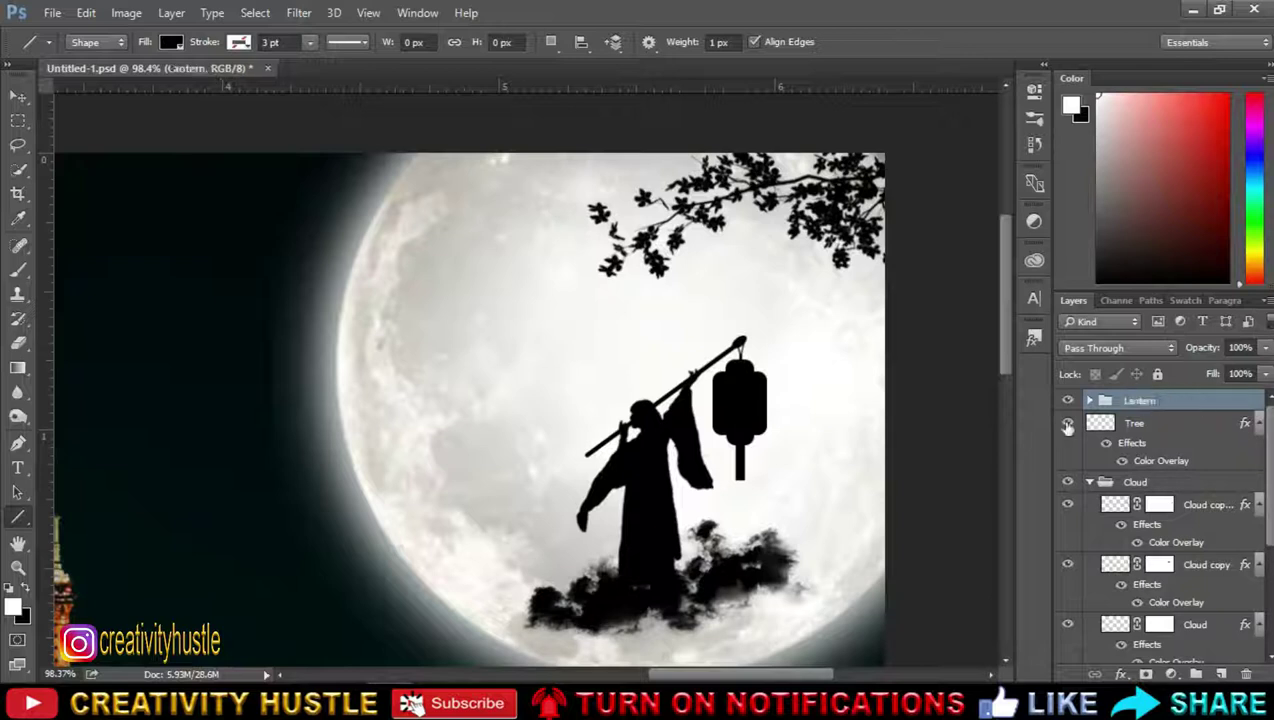
Step: On a new layer, draw three vertical lines hanging from the tree branch
scroll(667, 339, up, 4)
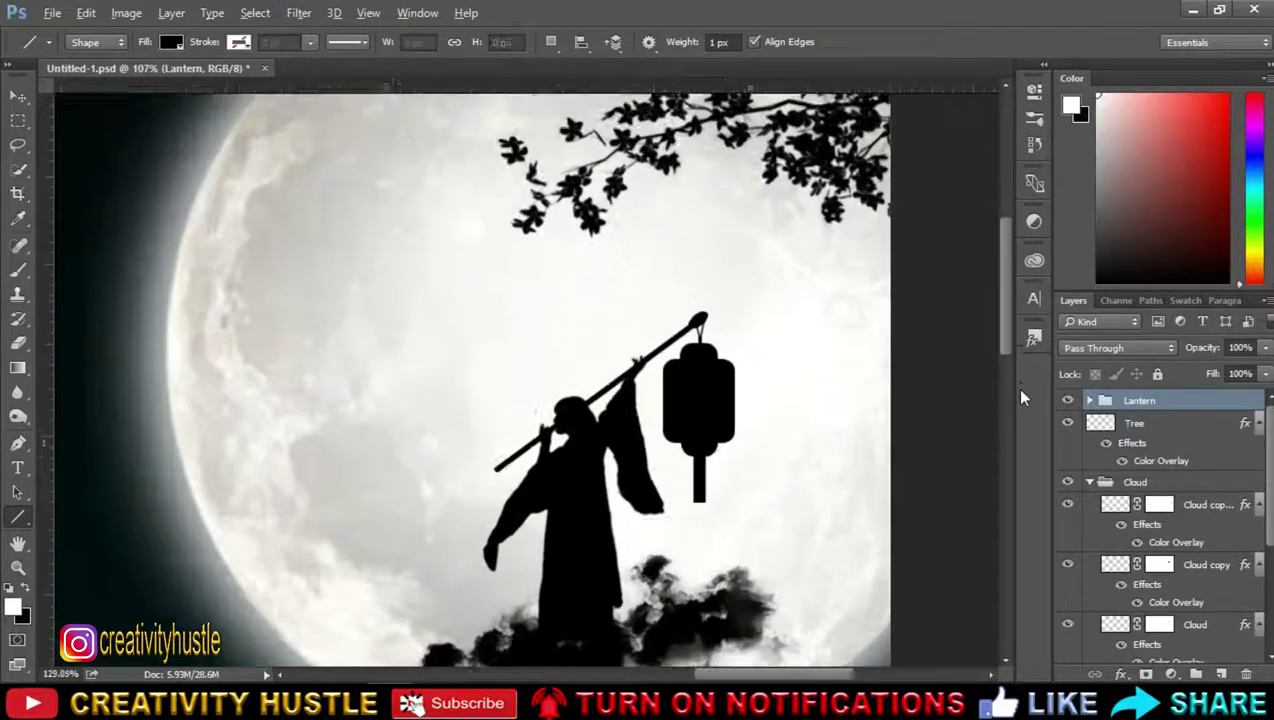
scroll(850, 362, down, 5)
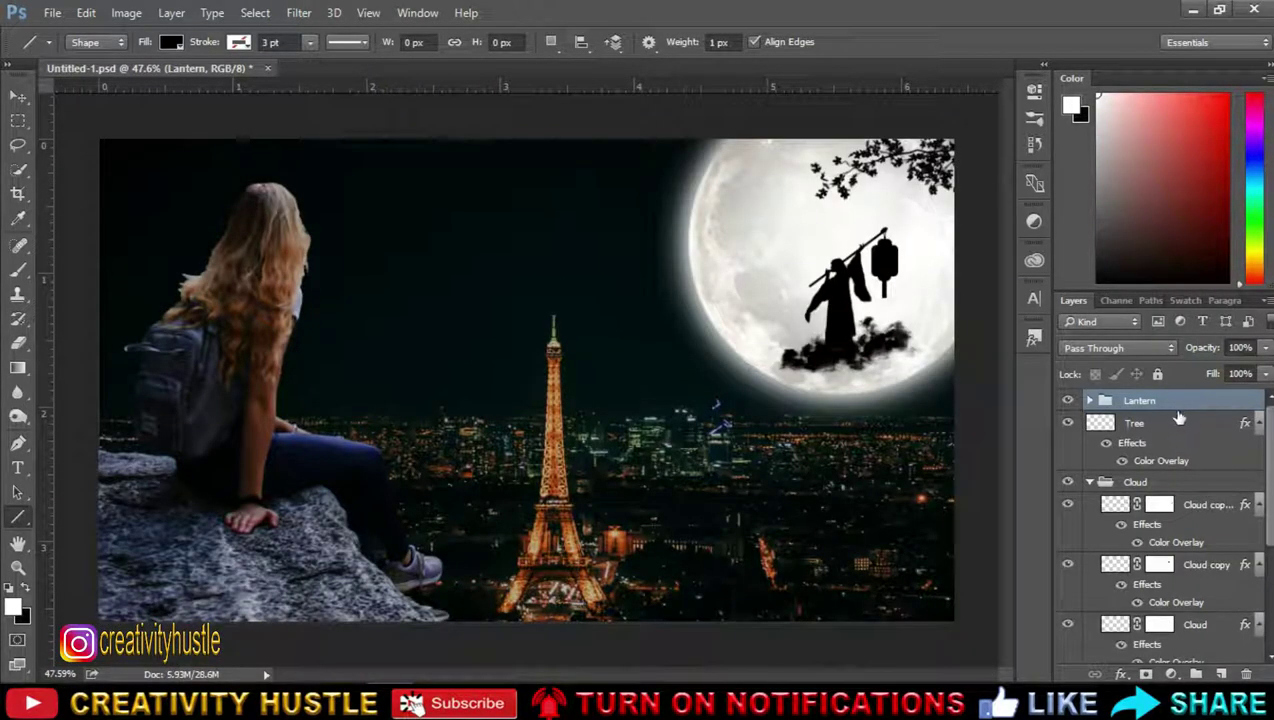
click(1222, 675)
scroll(899, 195, up, 4)
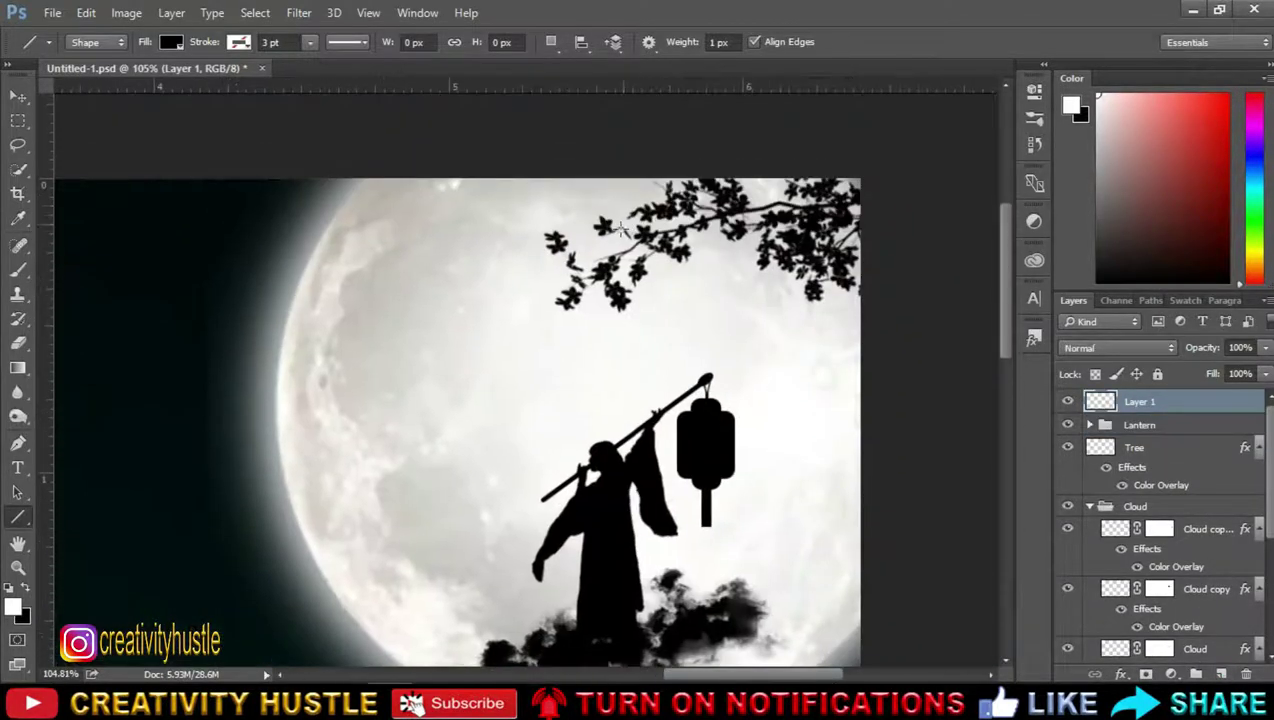
drag(623, 230, 622, 344)
drag(716, 214, 717, 323)
mouse_move(830, 255)
mouse_down()
mouse_move(829, 407)
mouse_move(829, 361)
mouse_up()
Step: Group the three lines as 'Lines', move Tree to the top, and fit the canvas
shift+click(1194, 455)
key(ctrl+g)
double_click(1138, 401)
text(Lines)
key(Return)
drag(1205, 455, 1193, 399)
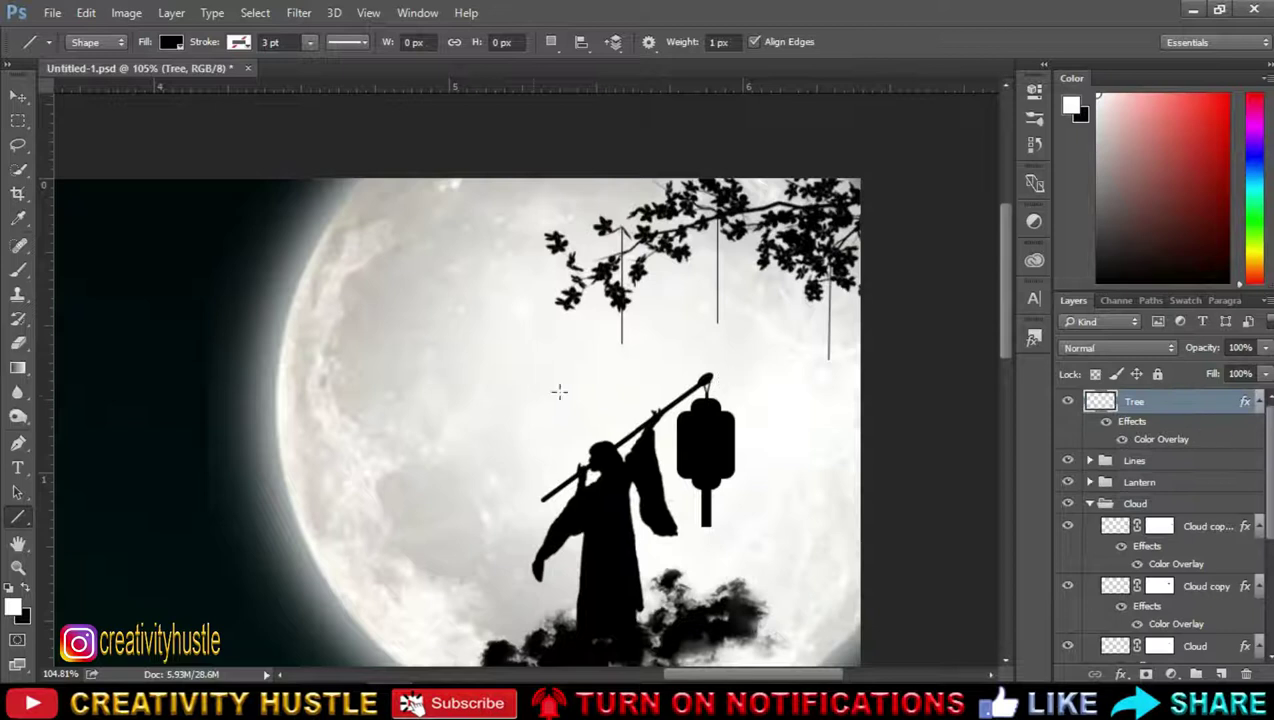
key(ctrl+0)
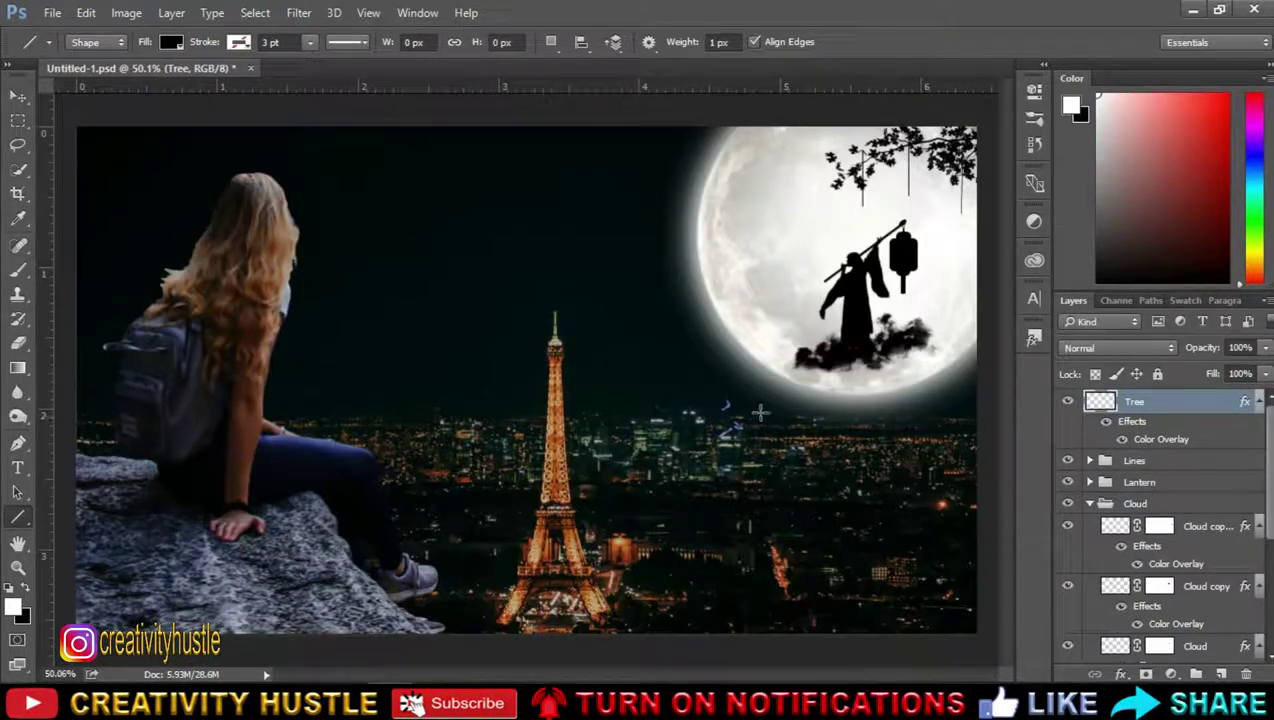
Step: Choose the Brush tool with the 1081 px snowflake tip and add a new layer above Tree
click(18, 278)
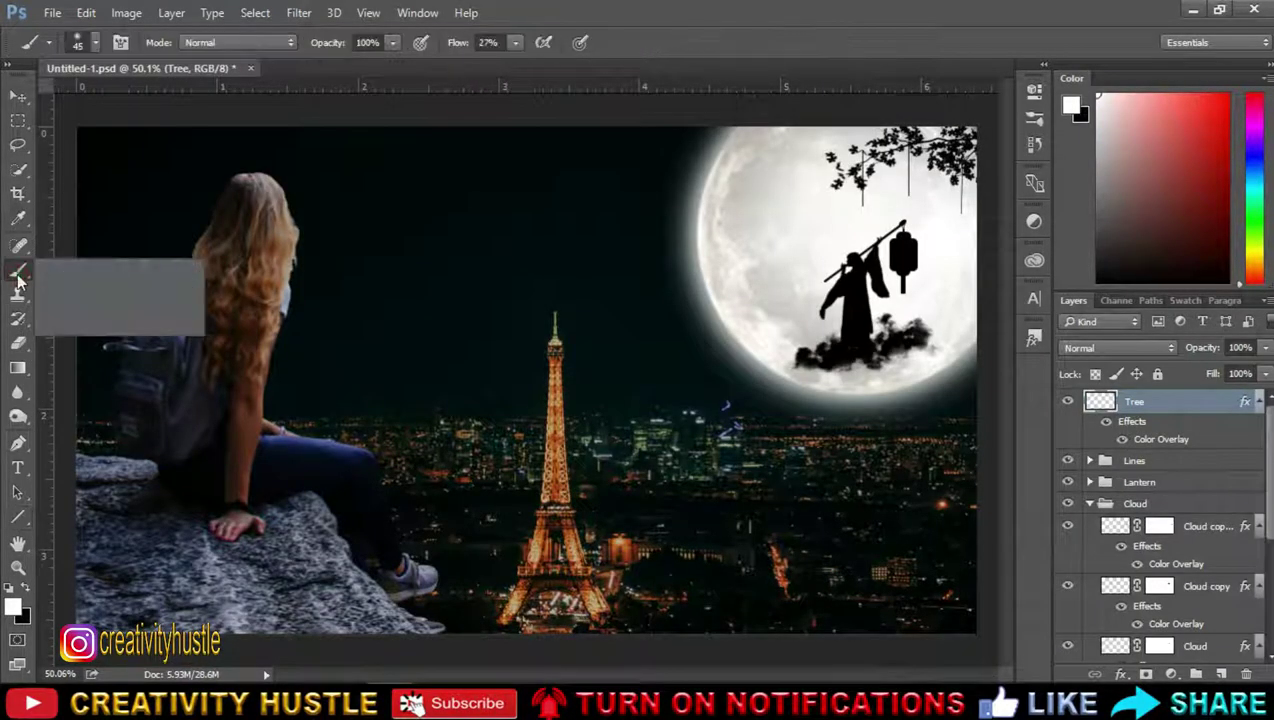
click(82, 268)
right_click(868, 336)
mouse_move(1094, 512)
mouse_down()
mouse_move(1088, 582)
mouse_move(1086, 560)
mouse_up()
double_click(966, 566)
scroll(527, 315, up, 3)
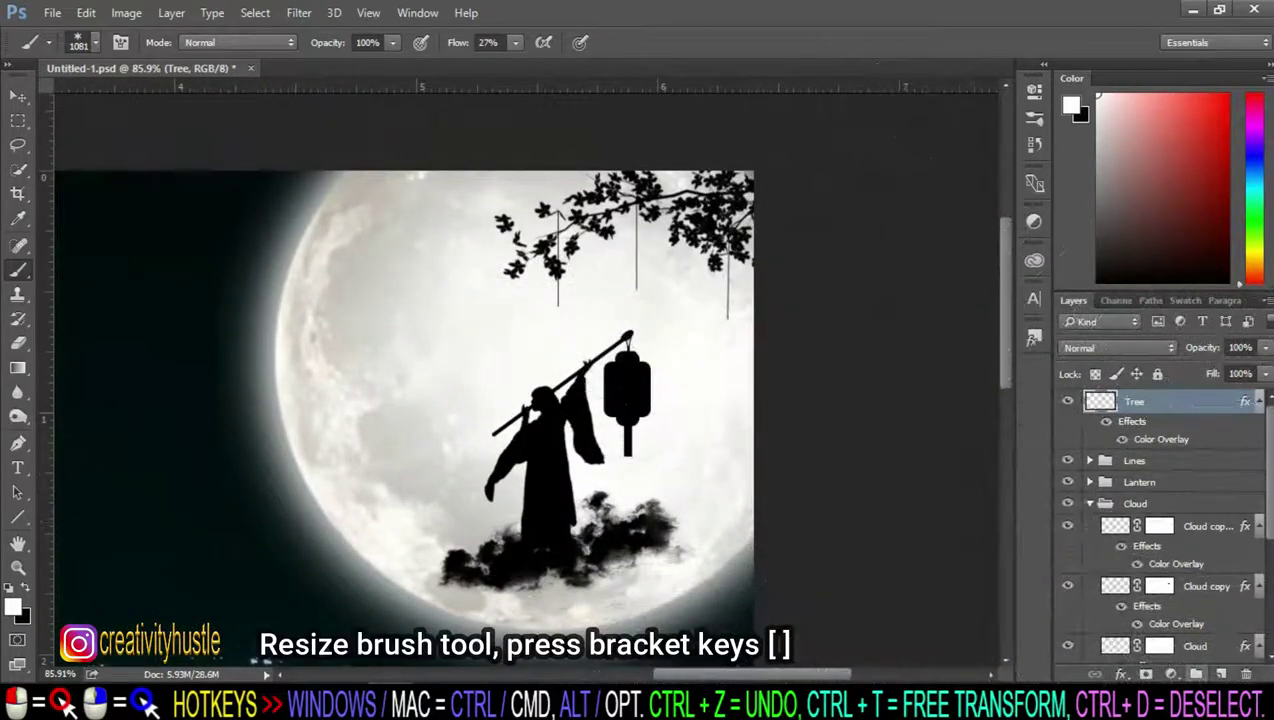
click(1220, 672)
Step: Shrink the brush, reset colours to black and white, and raise flow to 100%
key(bracketleft)
key(bracketleft)
key(bracketleft)
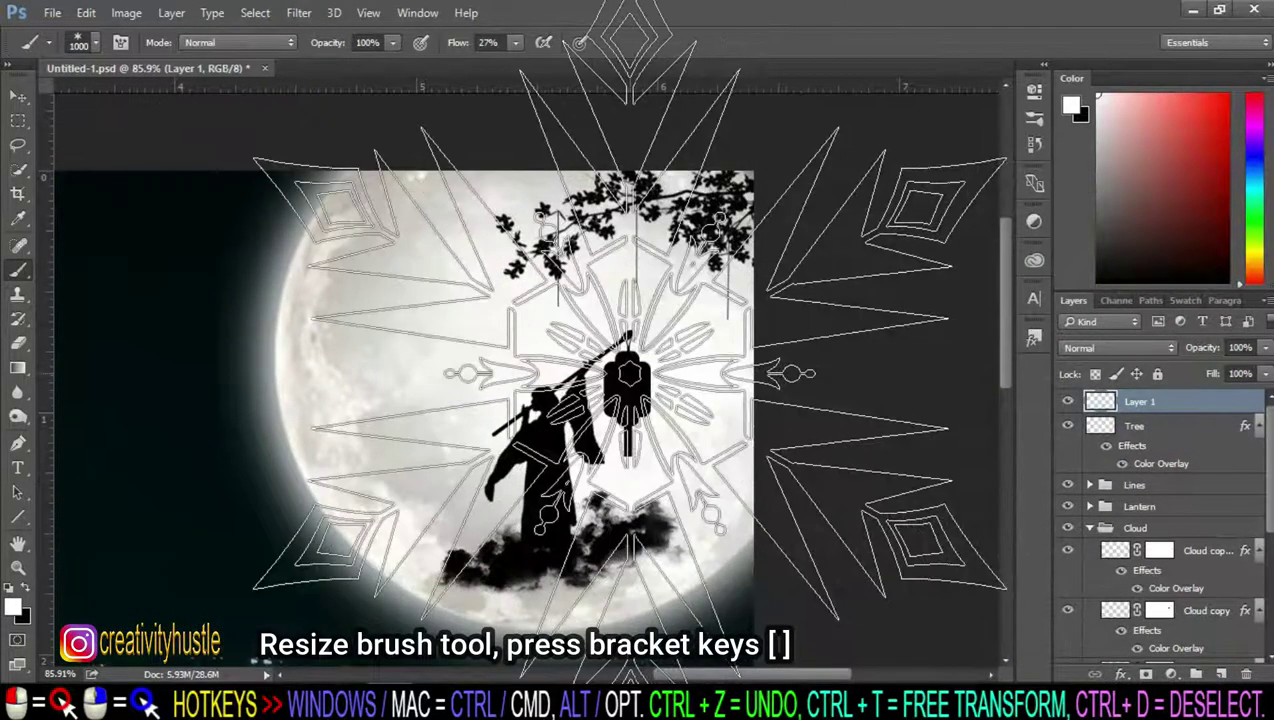
key(bracketleft)
key(bracketleft)
key(bracketleft)
key(bracketleft)
key(bracketleft)
key(bracketleft)
scroll(559, 312, up, 2)
key(bracketleft)
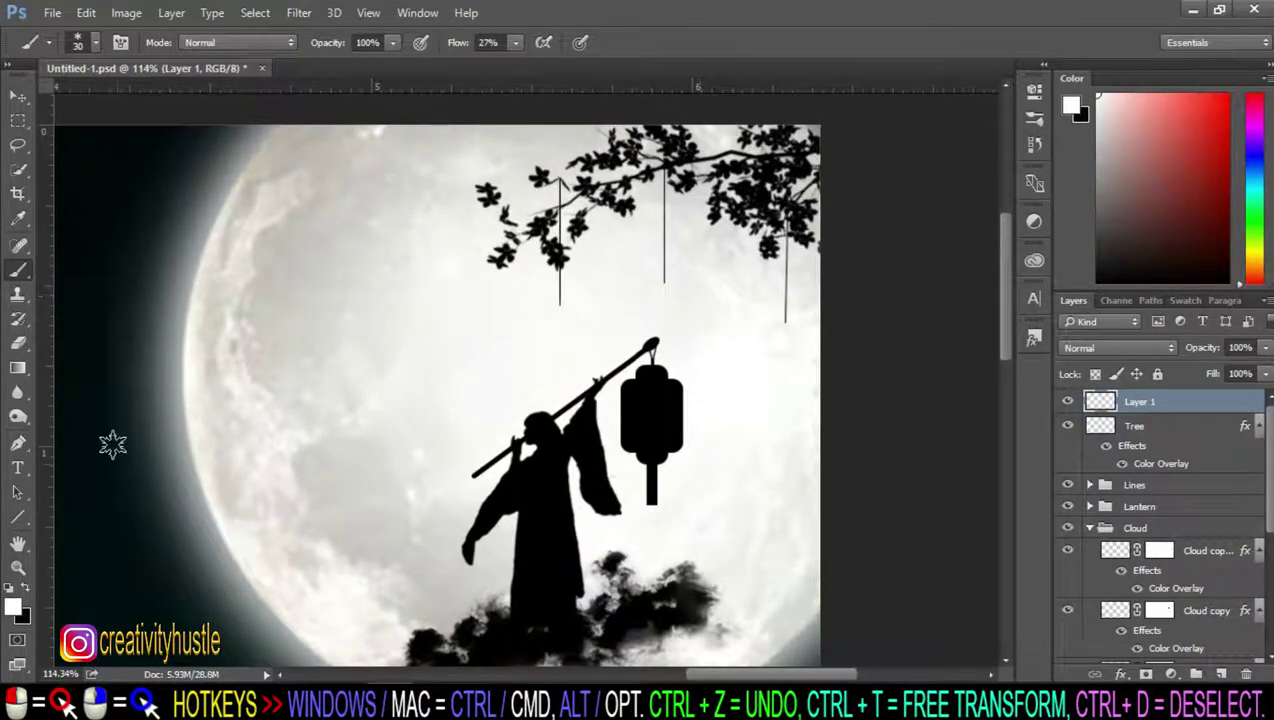
click(28, 588)
drag(515, 42, 588, 64)
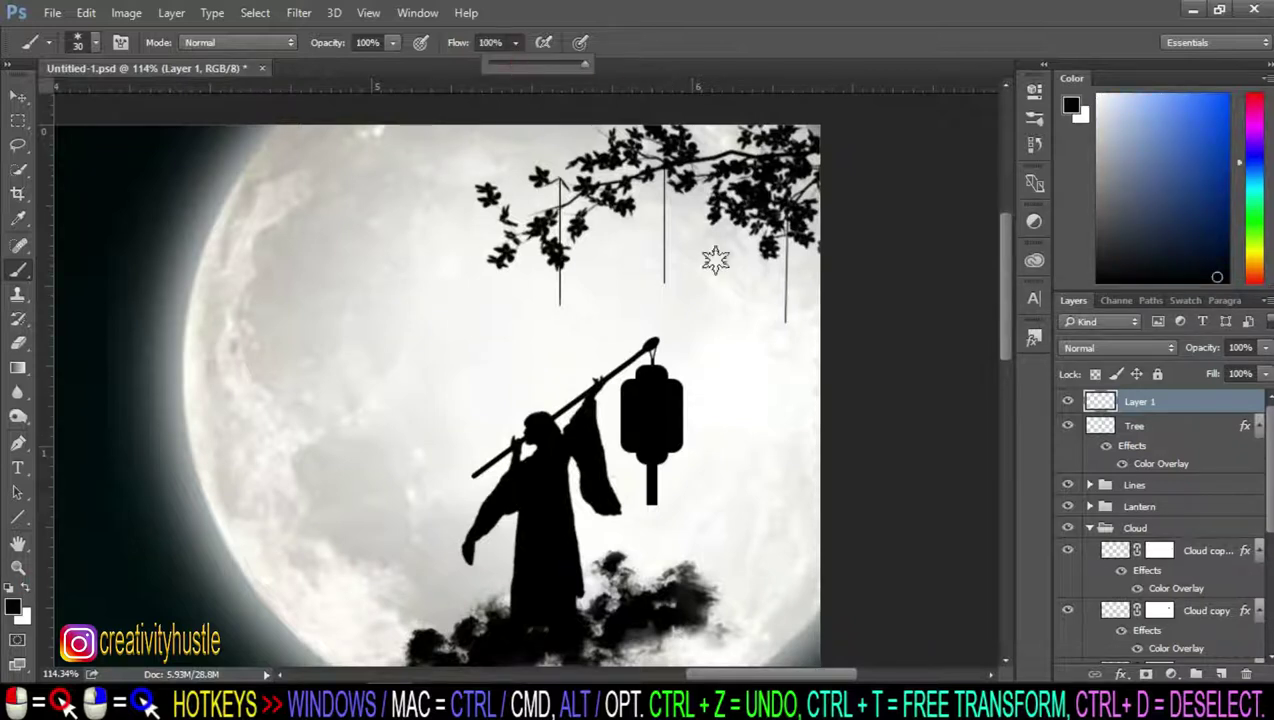
scroll(565, 316, up, 1)
scroll(565, 316, up, 3)
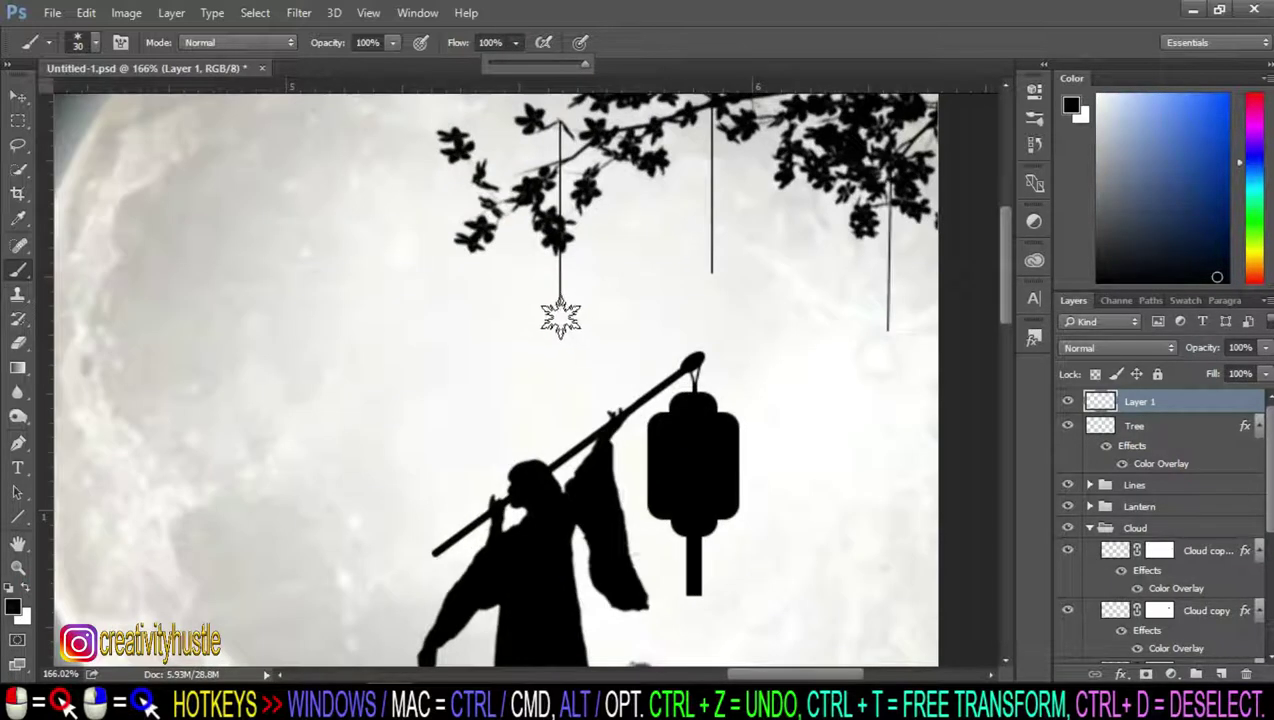
Step: Stamp snowflake ornaments at the ends of the left, middle and right lines, with tip sizes 25 and 40
click(560, 318)
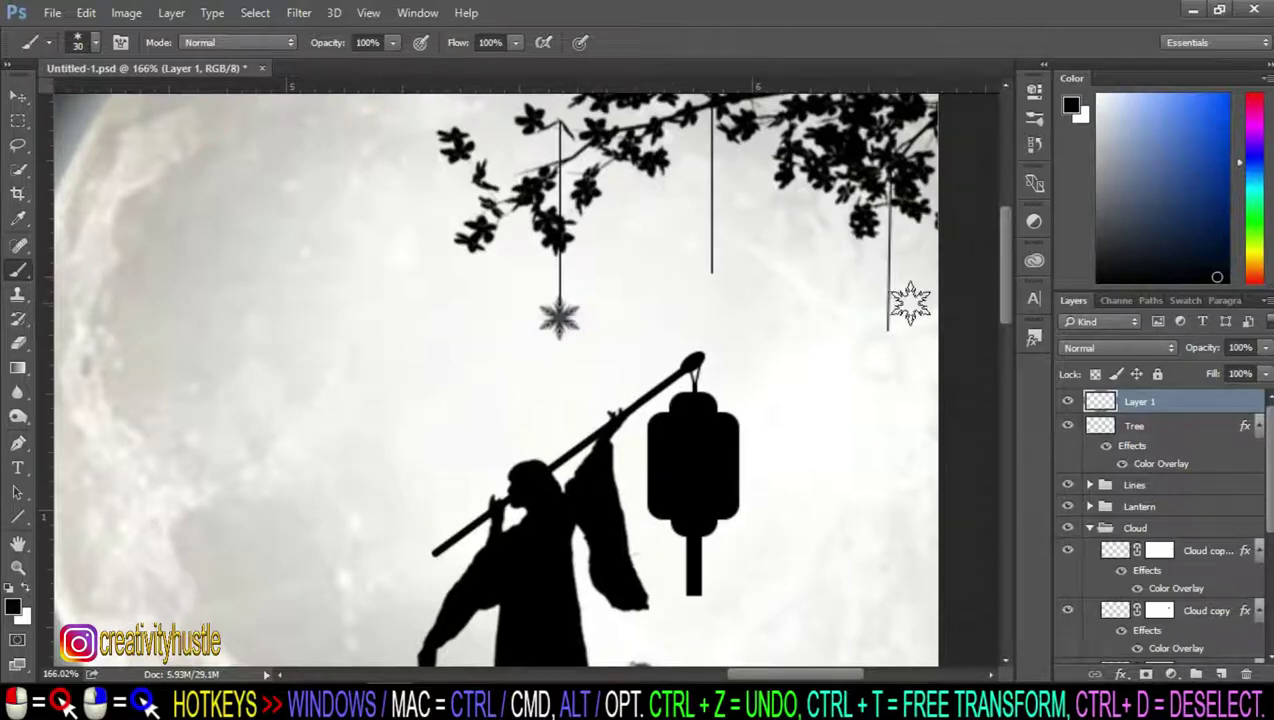
right_click(750, 300)
double_click(885, 527)
key(bracketleft)
key(bracketleft)
key(bracketleft)
click(713, 286)
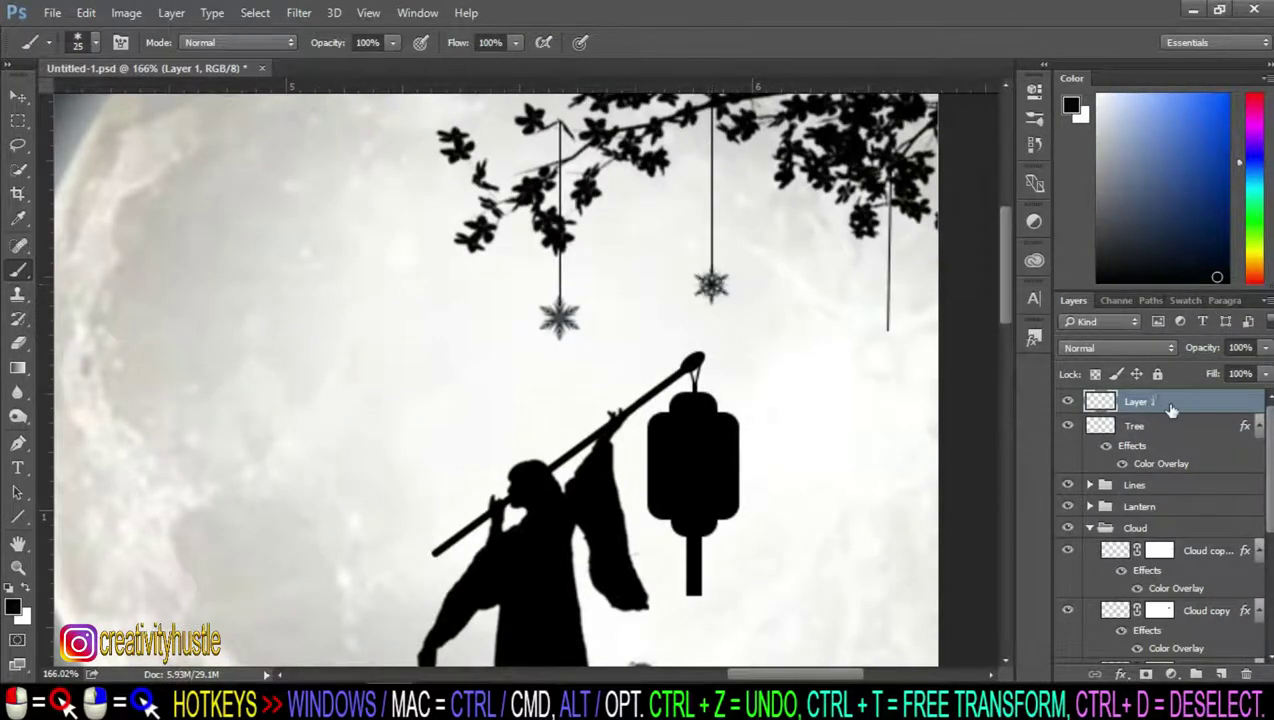
right_click(822, 375)
double_click(888, 605)
key(bracketleft)
key(bracketleft)
key(bracketleft)
key(bracketleft)
key(bracketleft)
key(bracketleft)
key(bracketleft)
click(888, 357)
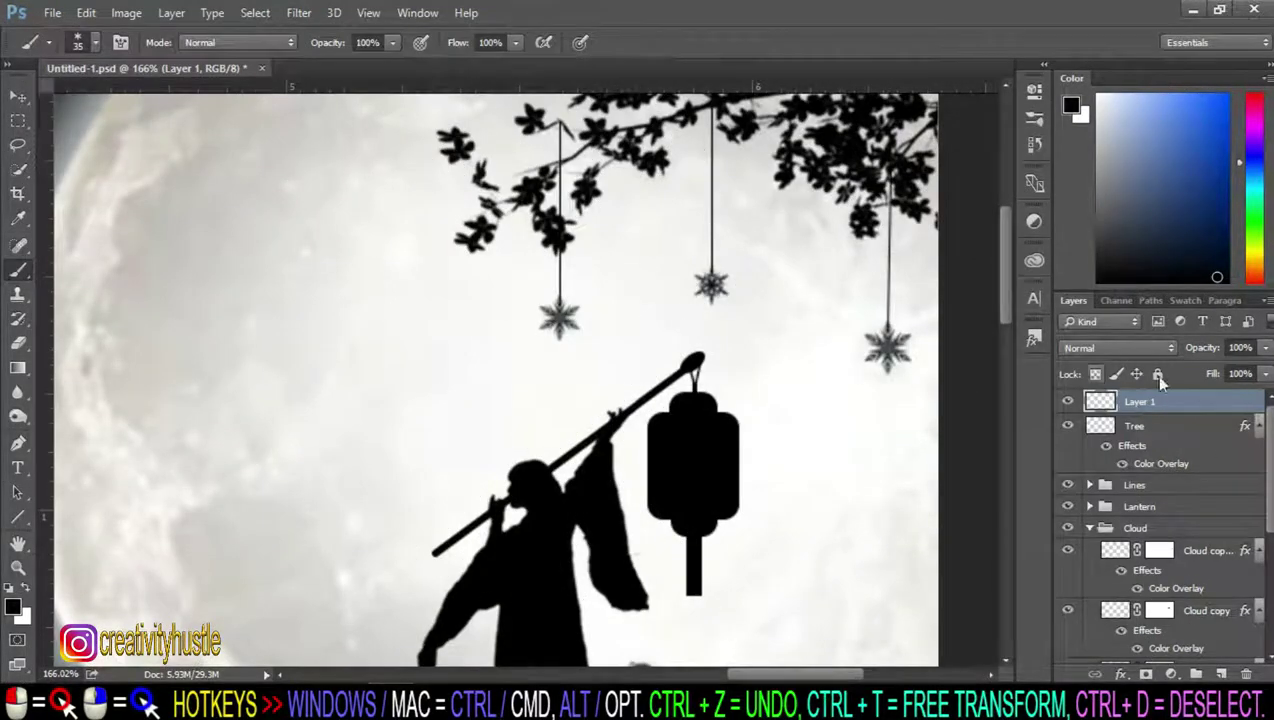
Step: Duplicate the snowflake layer, delete the selected Layer 1 layers, expand Lines, and select Tree
scroll(888, 357, down, 3)
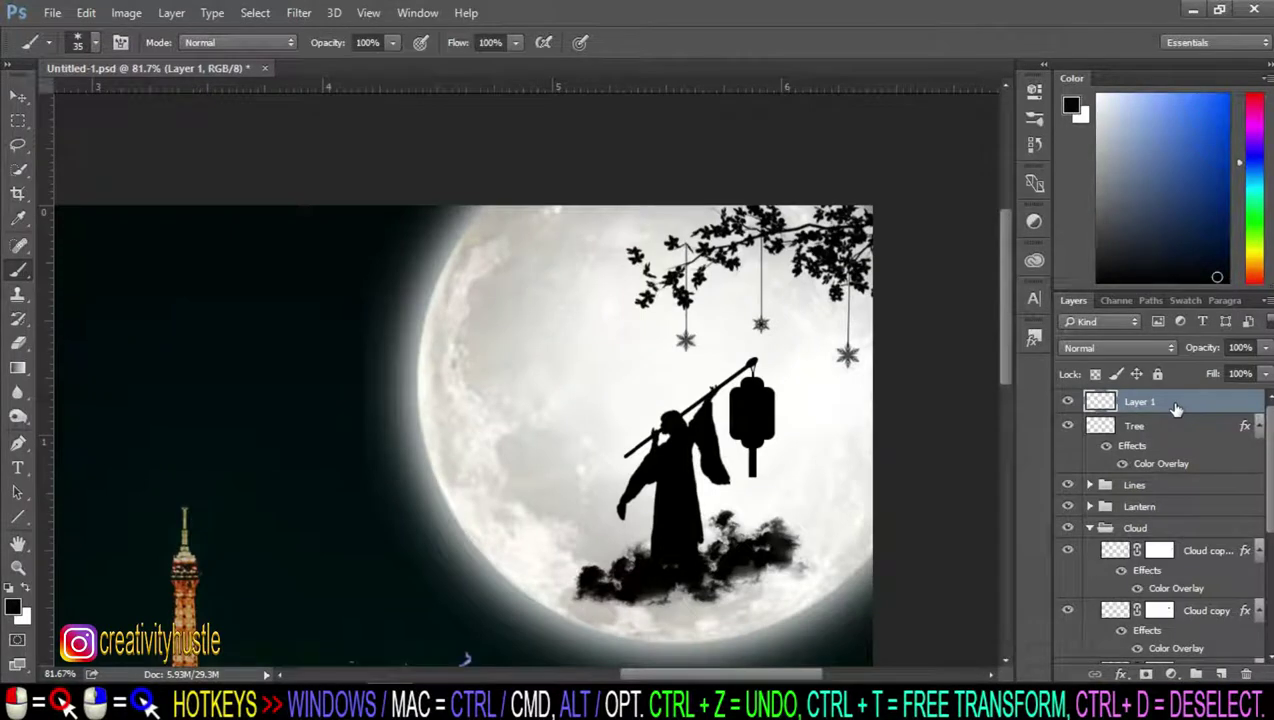
key(ctrl+j)
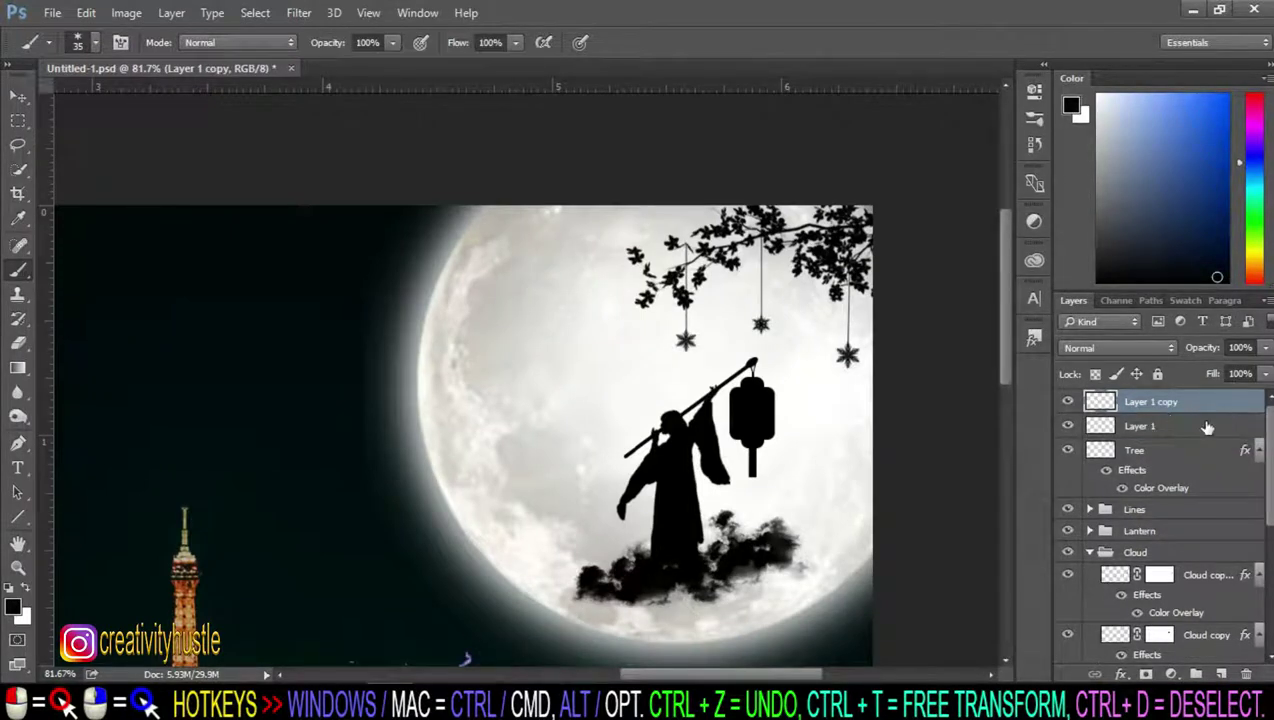
click(1207, 427)
shift+click(1207, 405)
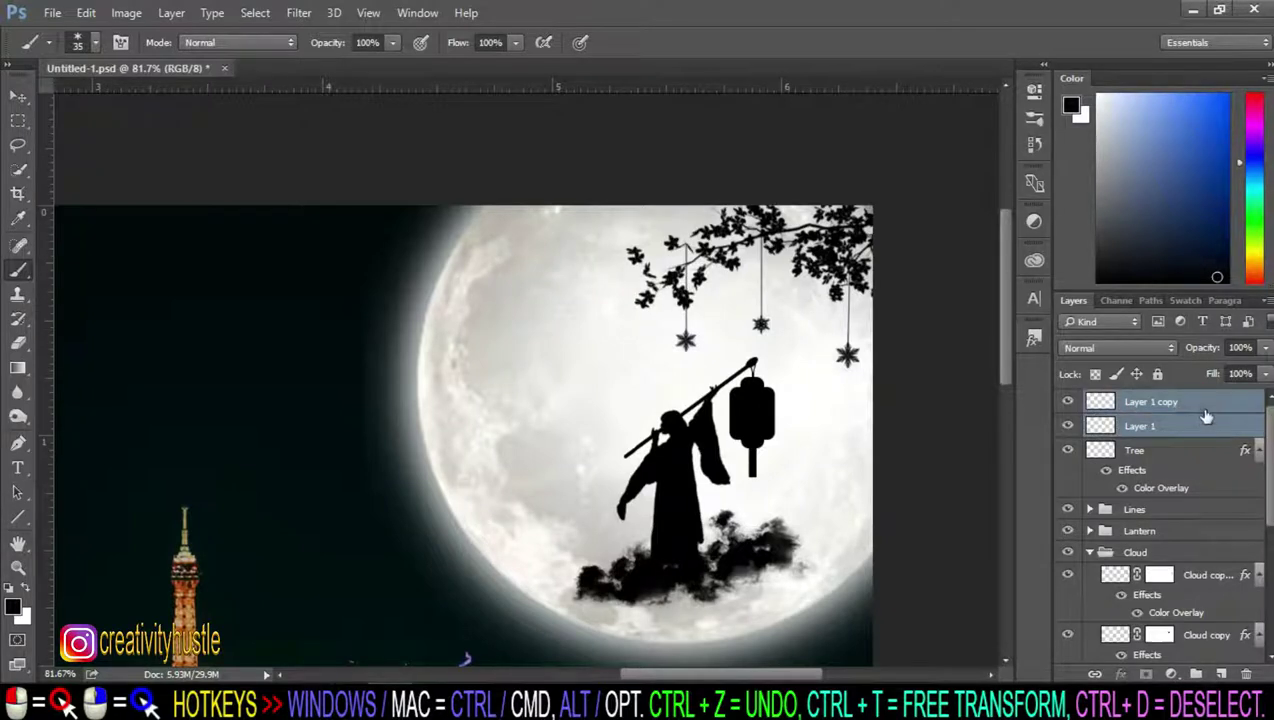
key(Delete)
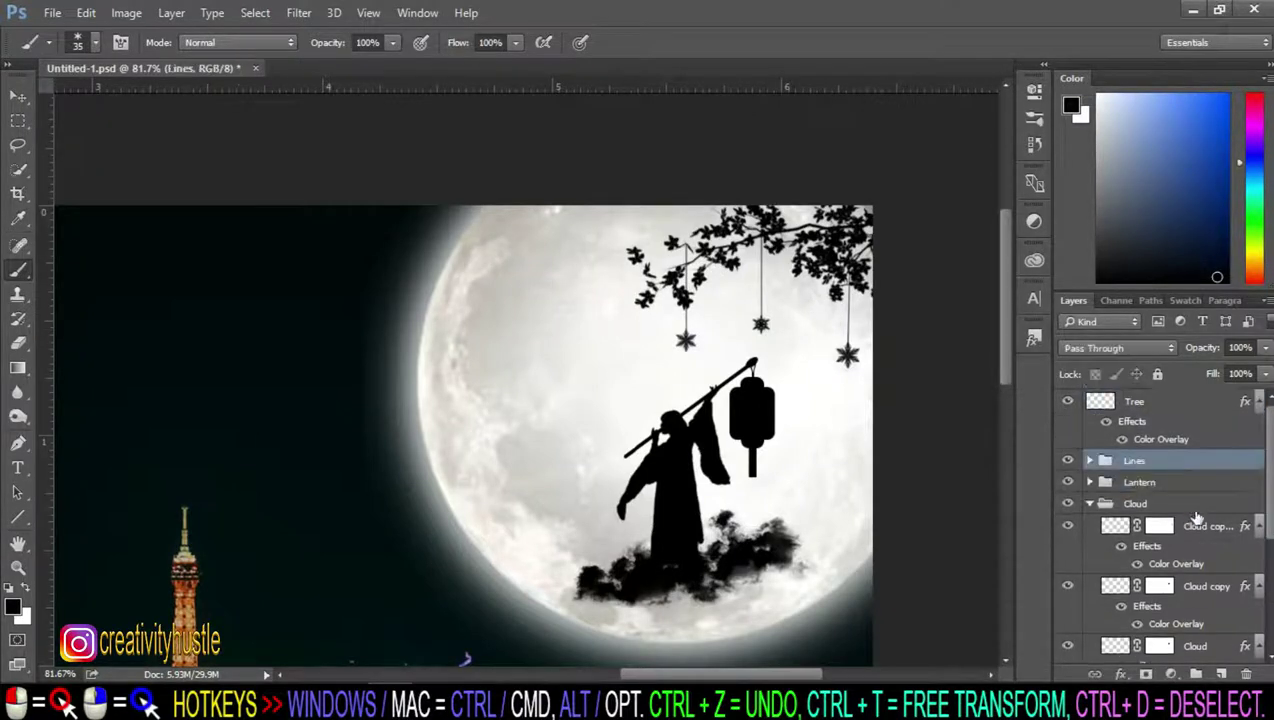
click(1090, 461)
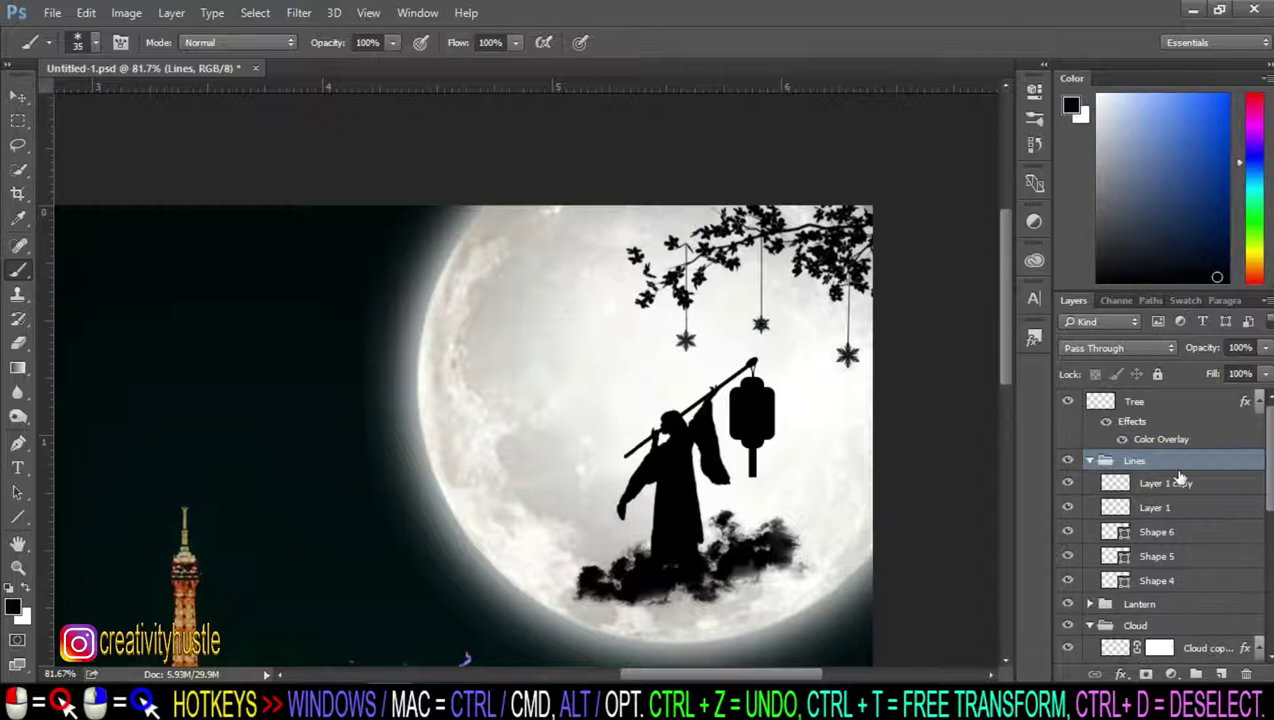
scroll(859, 361, down, 4)
scroll(893, 338, up, 2)
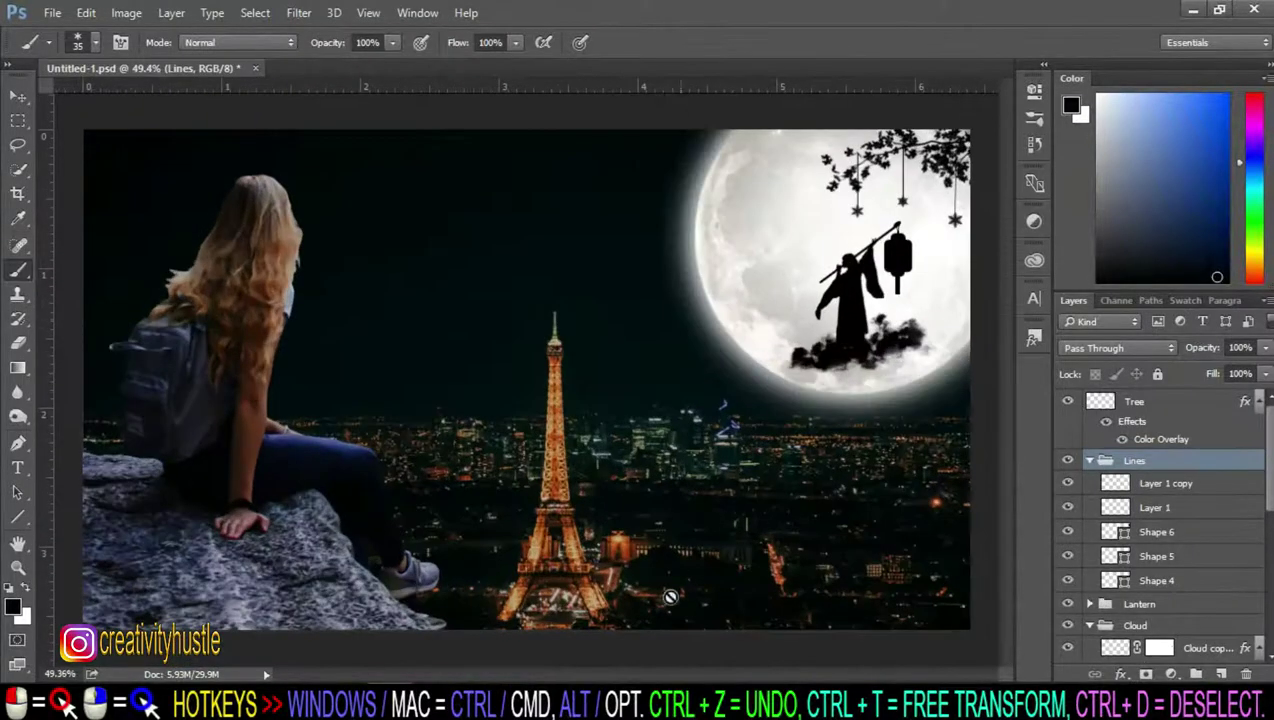
scroll(670, 597, down, 2)
click(1208, 402)
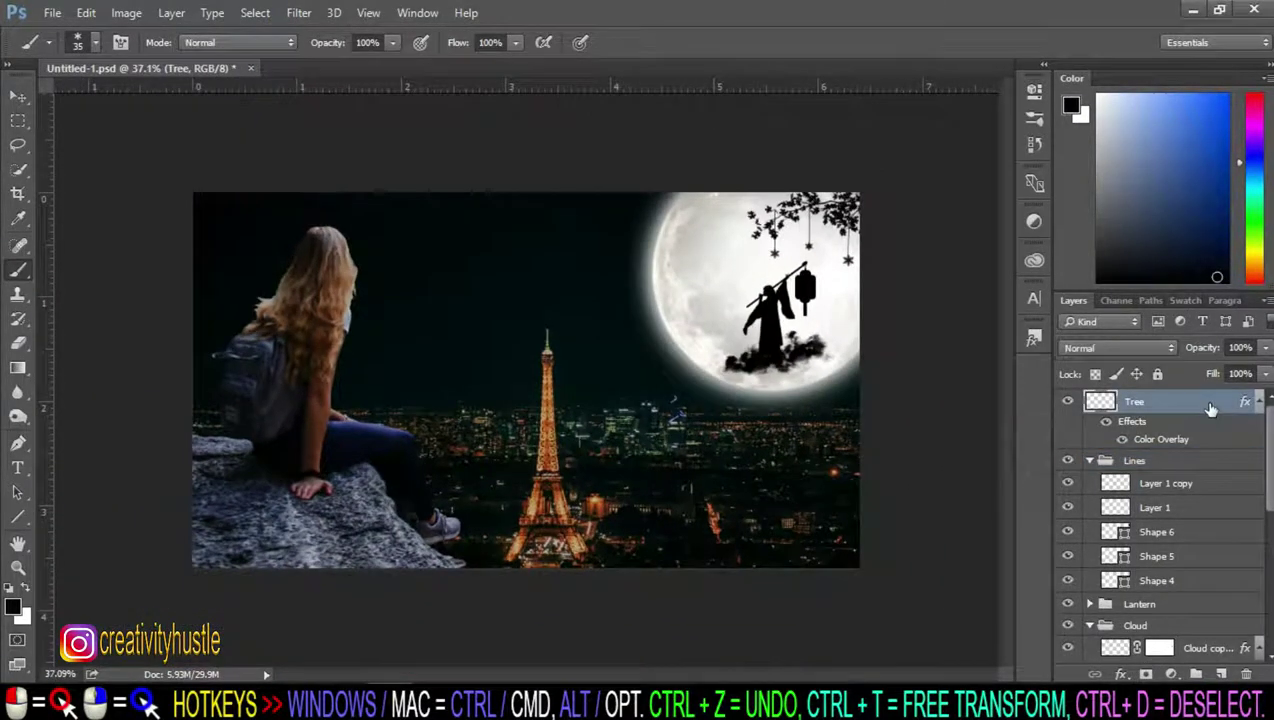
Step: On a new layer above Tree, try stamping a bird on the moon with a large brush, then undo it
click(1224, 674)
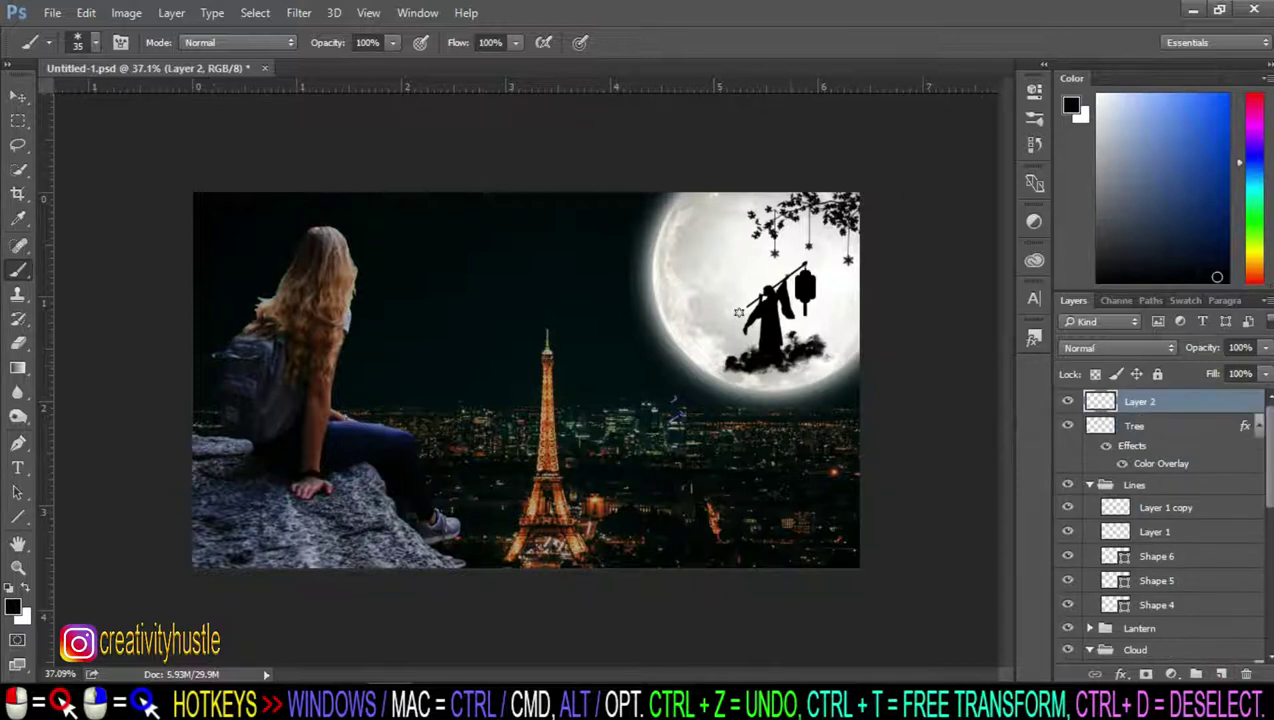
right_click(728, 314)
click(812, 525)
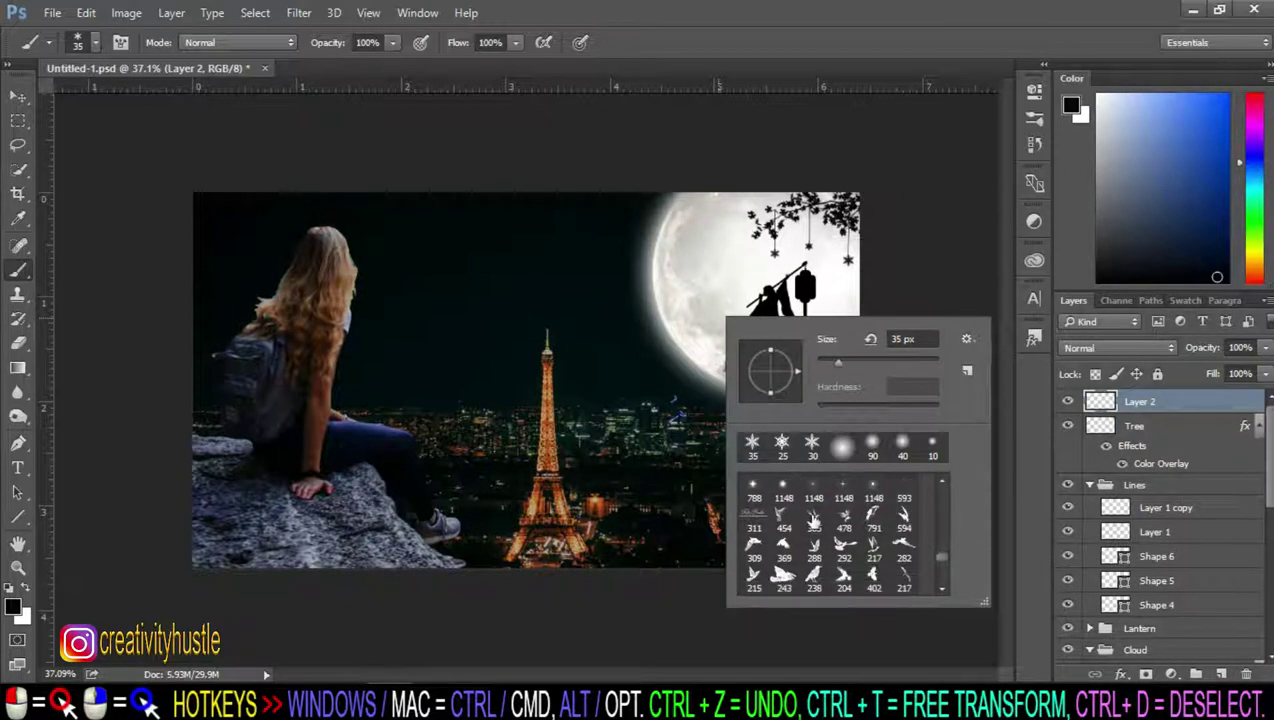
click(775, 345)
scroll(607, 333, up, 2)
click(762, 205)
key(ctrl+z)
Step: Stamp flocks of birds onto the moon with a flock brush at size 90 and resize them
right_click(867, 350)
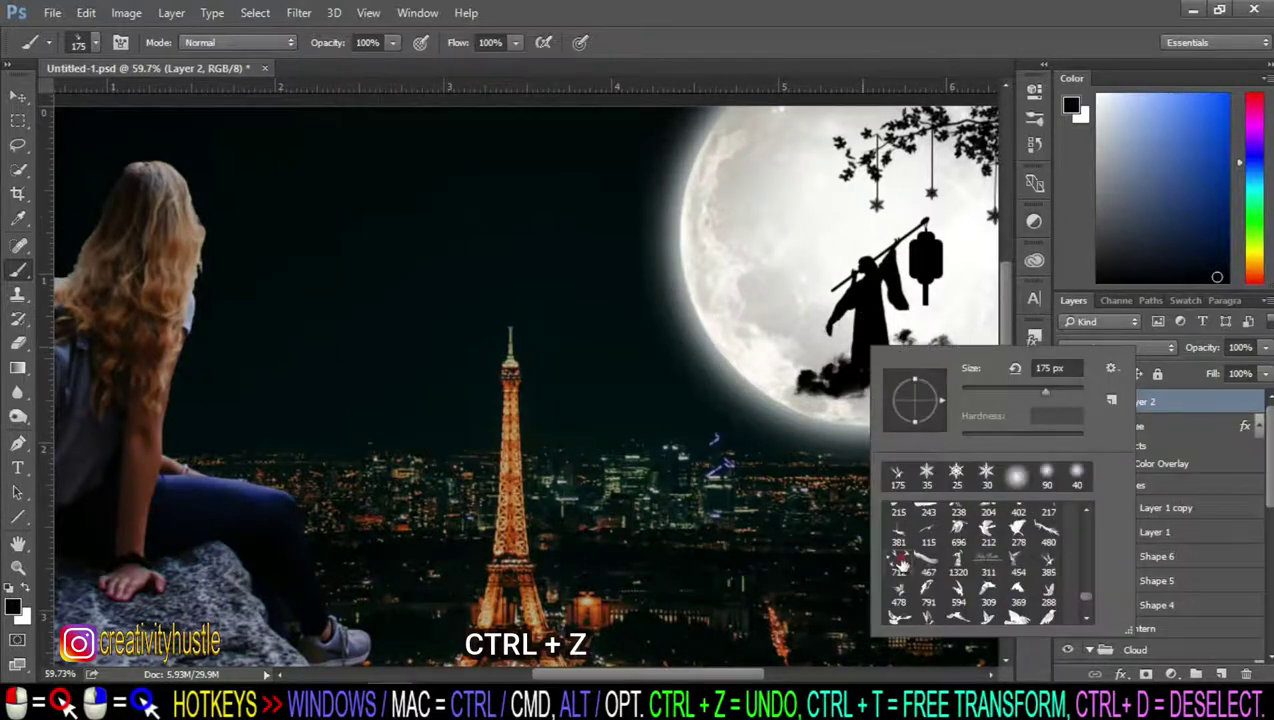
click(910, 560)
click(783, 212)
key(ctrl+t)
key(Return)
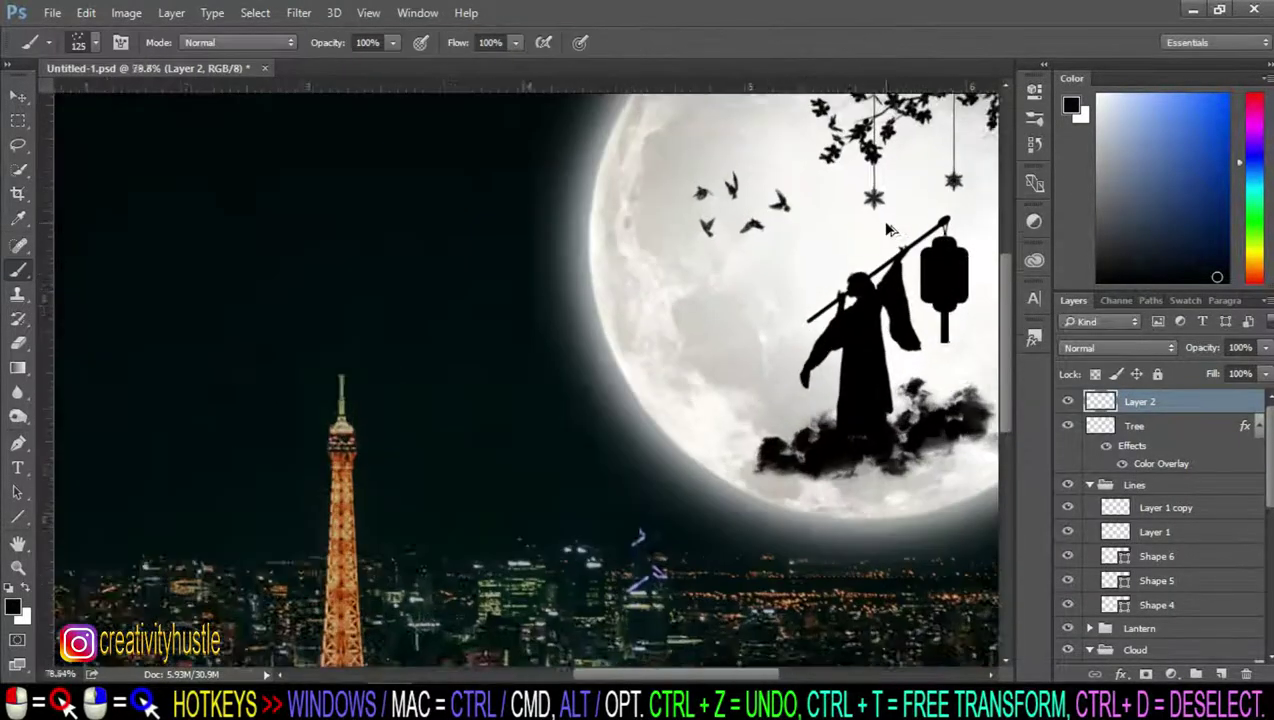
click(780, 200)
key(ctrl+z)
key(bracketright)
click(800, 212)
key(ctrl+t)
key(Return)
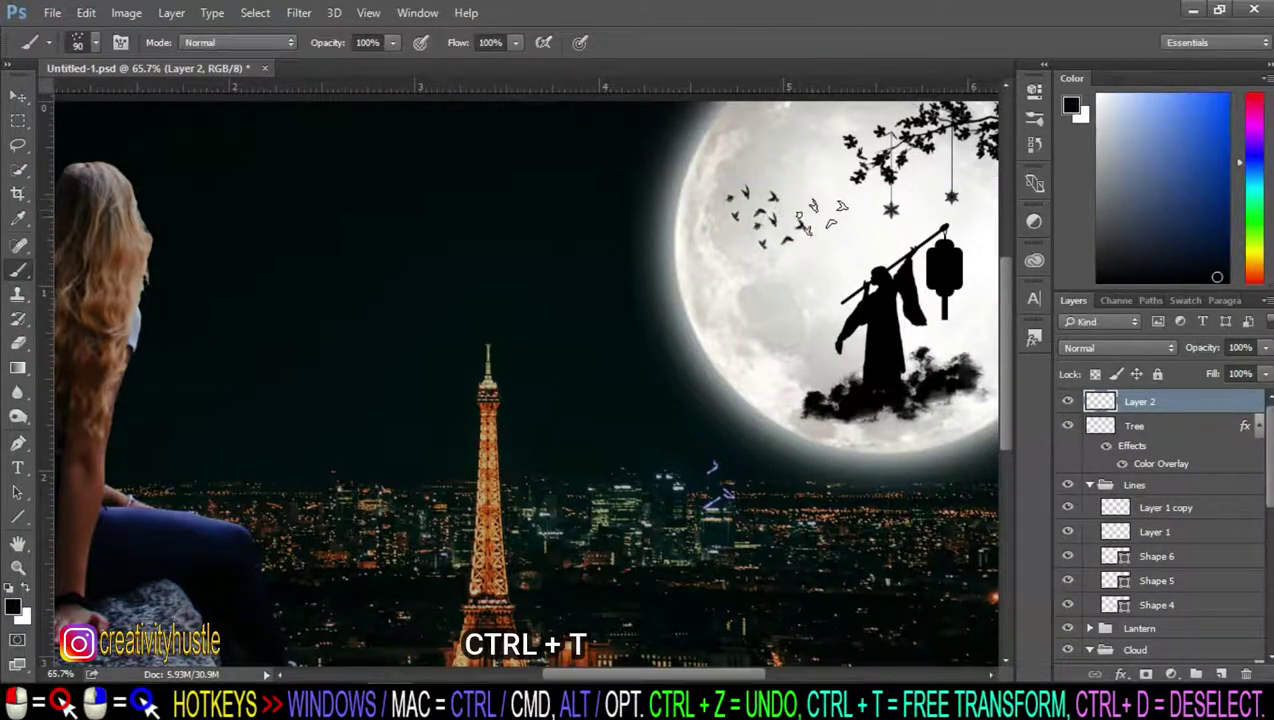
Step: Add more birds with a different bird brush, name the layer Birds, and resize the flock
right_click(810, 192)
double_click(890, 258)
click(806, 200)
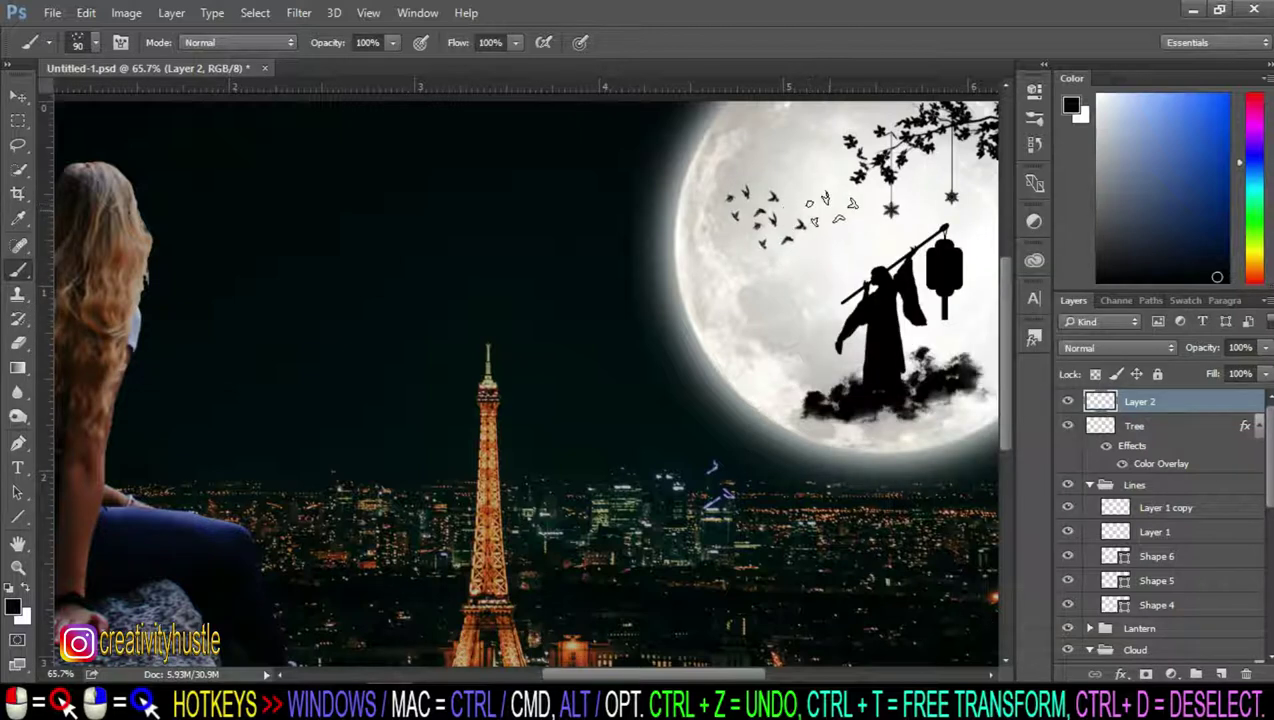
key(Return)
key(ctrl+t)
text(Birds)
key(Return)
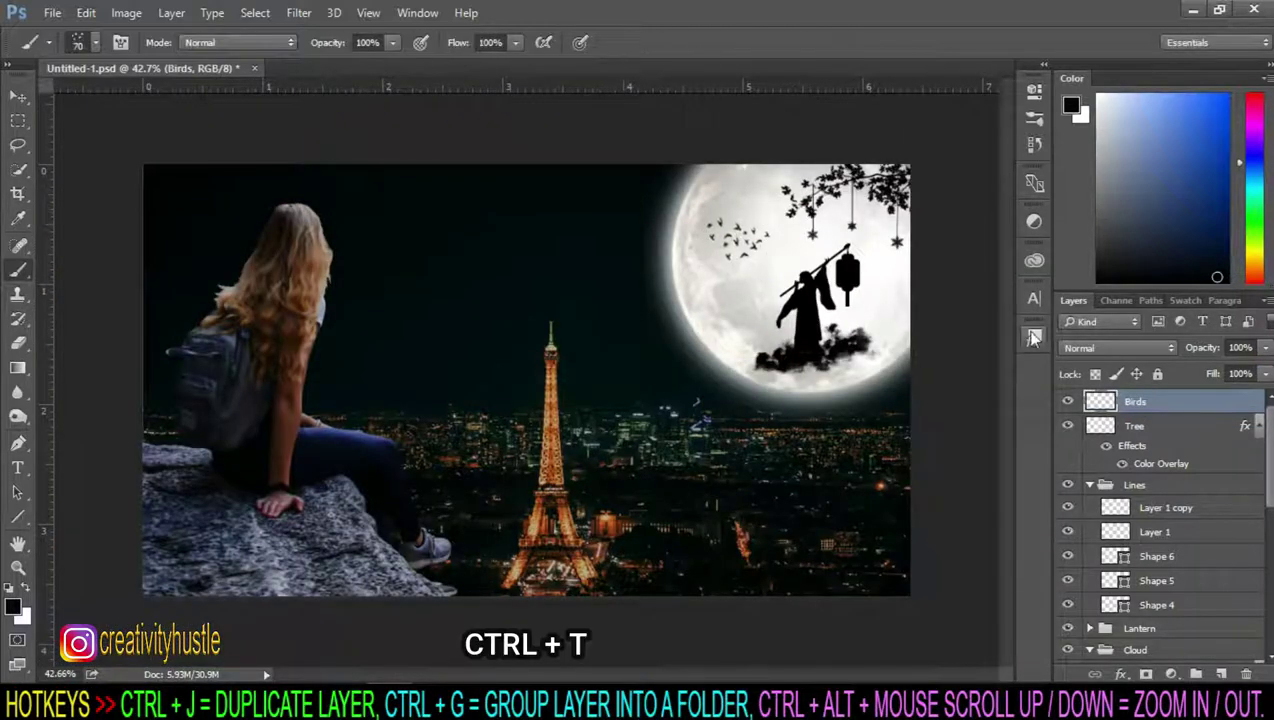
key(ctrl+t)
Step: Commit the birds' adjustment and select the Cloud copy 2 layer inside the Cloud group
key(Return)
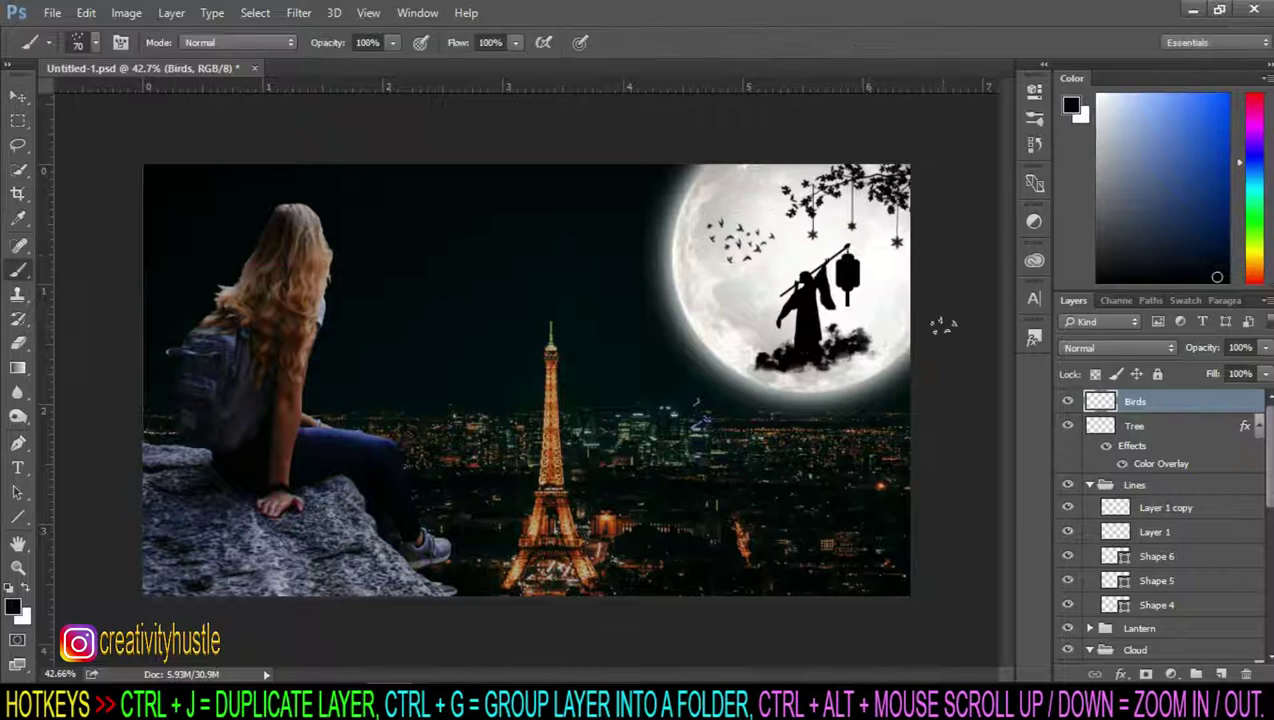
scroll(849, 336, down, 2)
scroll(849, 336, up, 2)
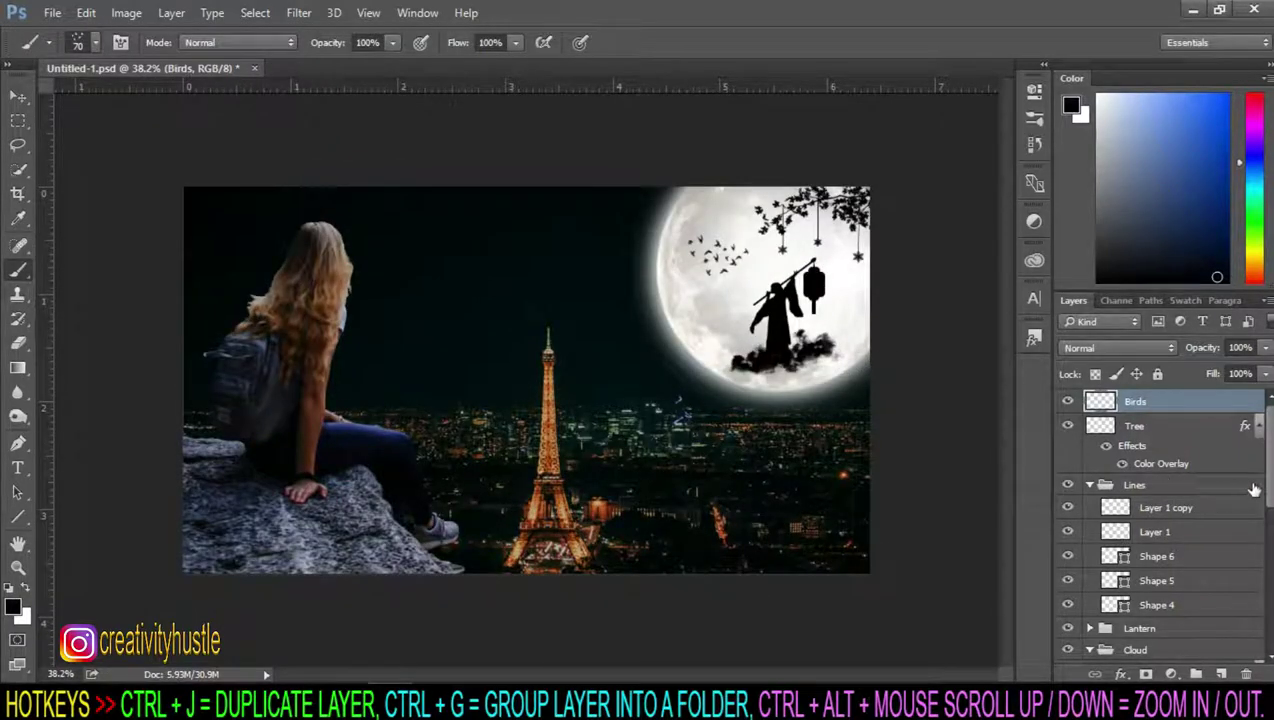
scroll(1240, 489, down, 1)
scroll(1228, 489, up, 1)
scroll(1228, 489, down, 1)
click(1214, 591)
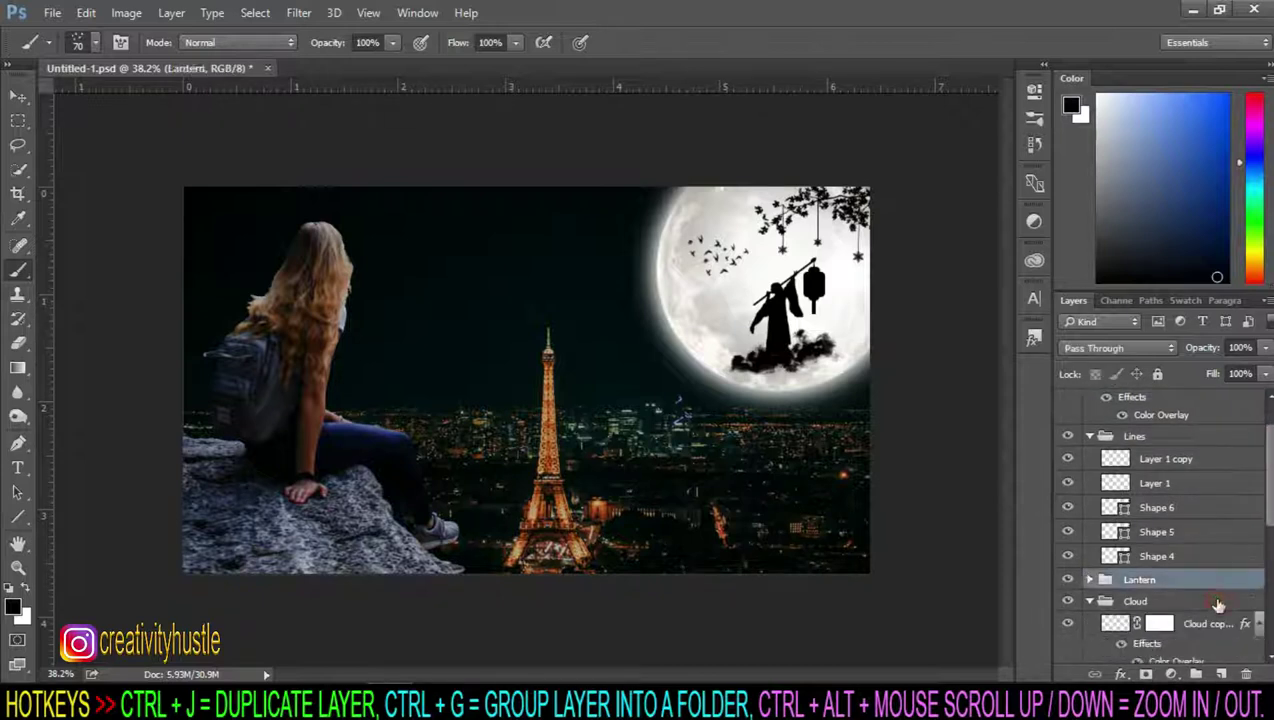
scroll(1214, 585, down, 1)
scroll(1219, 570, down, 1)
click(1203, 512)
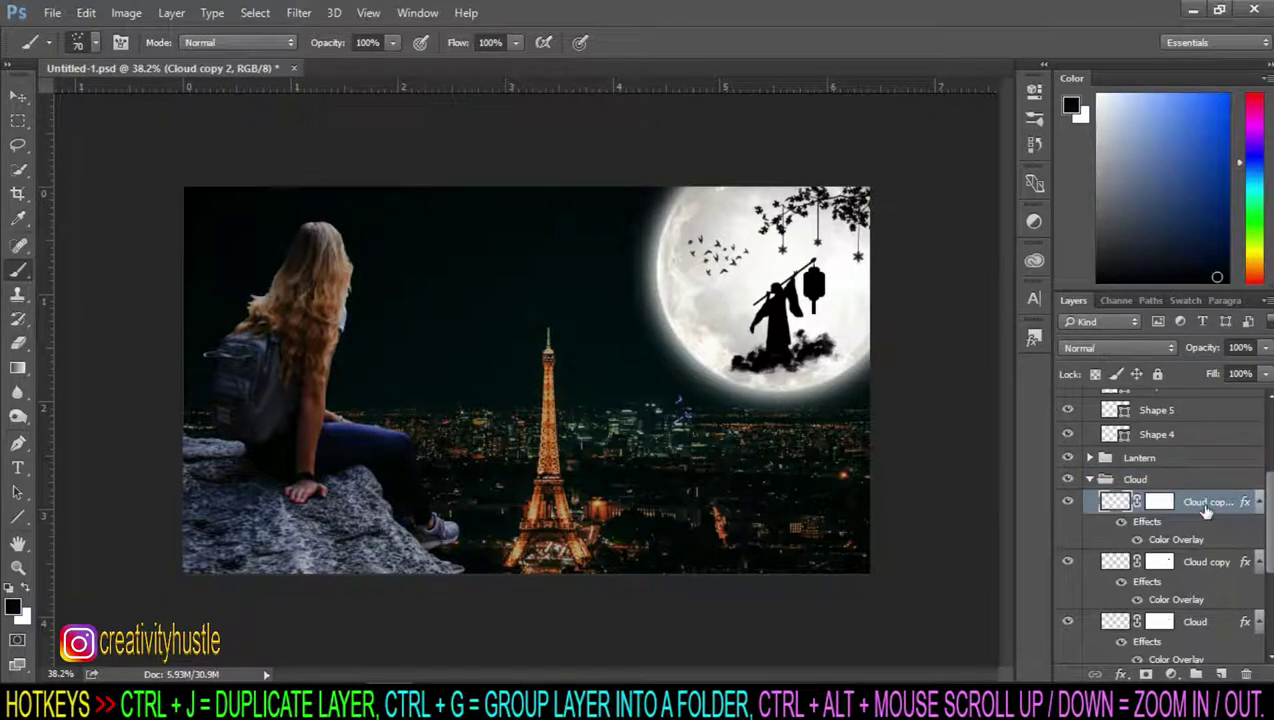
Step: Duplicate Cloud copy 2 as Cloud copy 3, flip it horizontally, and place it under the lantern-bearer
key(ctrl+j)
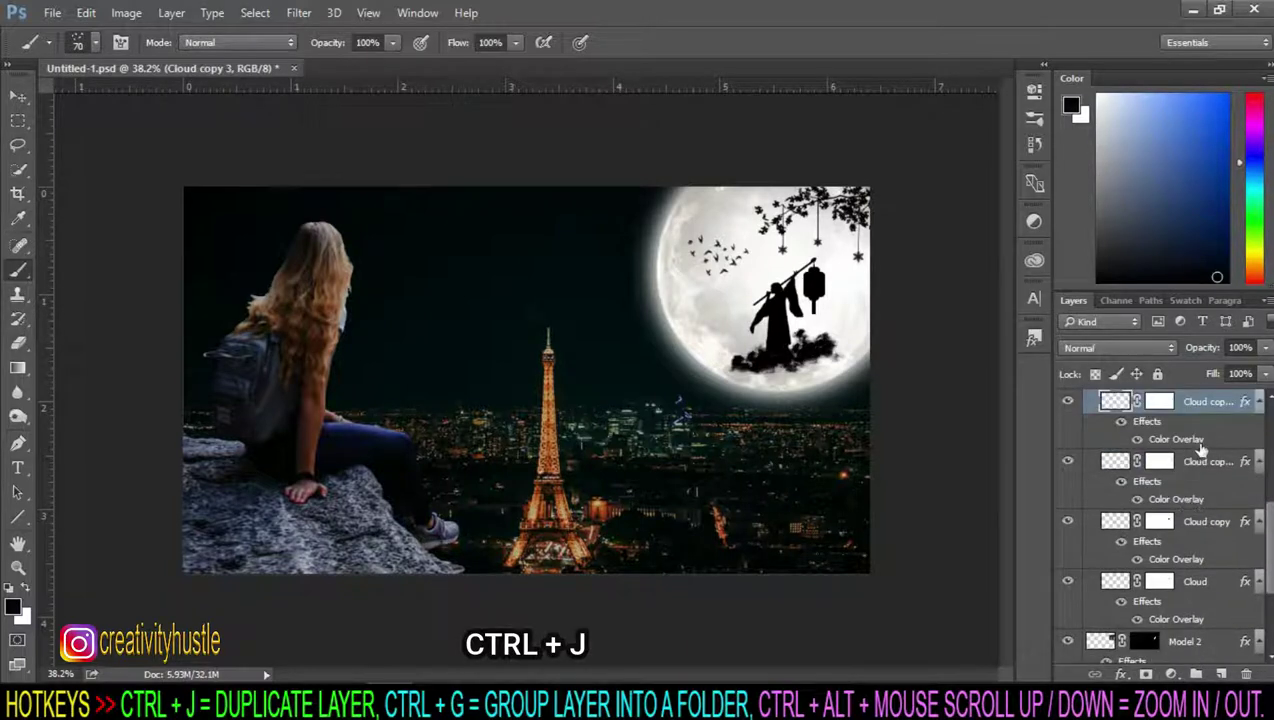
key(ctrl+t)
drag(846, 355, 887, 344)
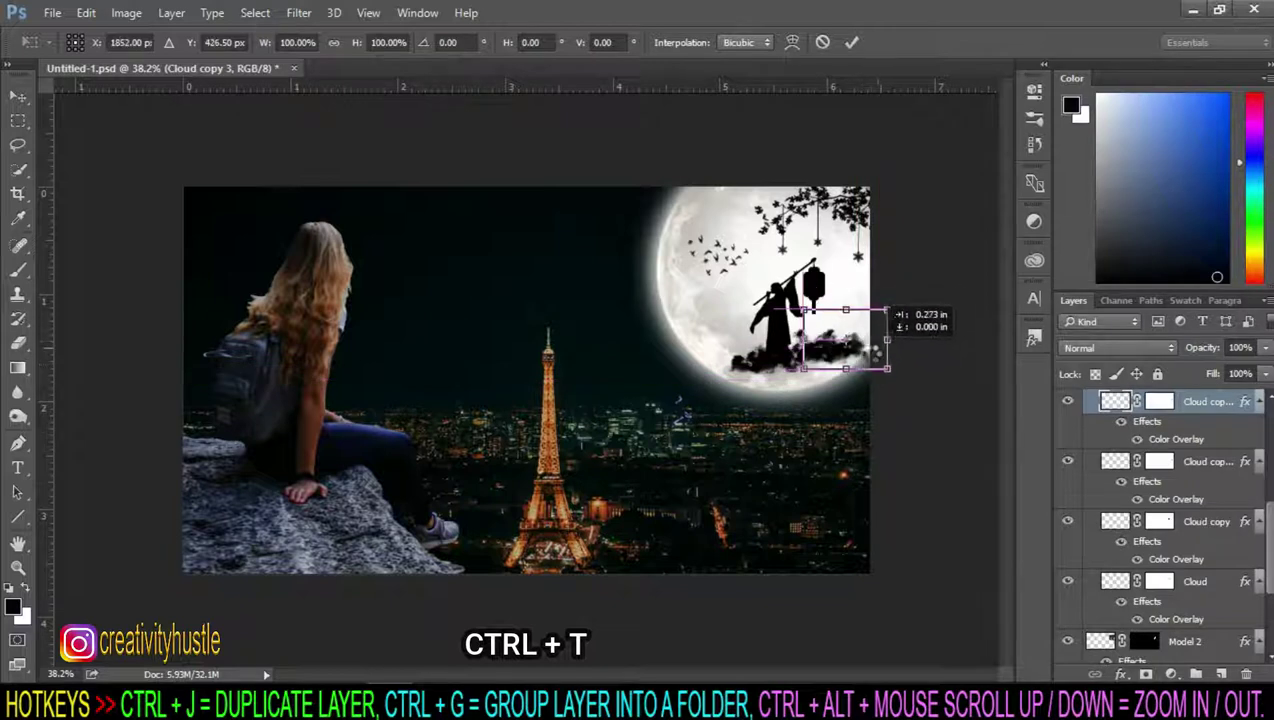
drag(880, 345, 873, 362)
right_click(862, 358)
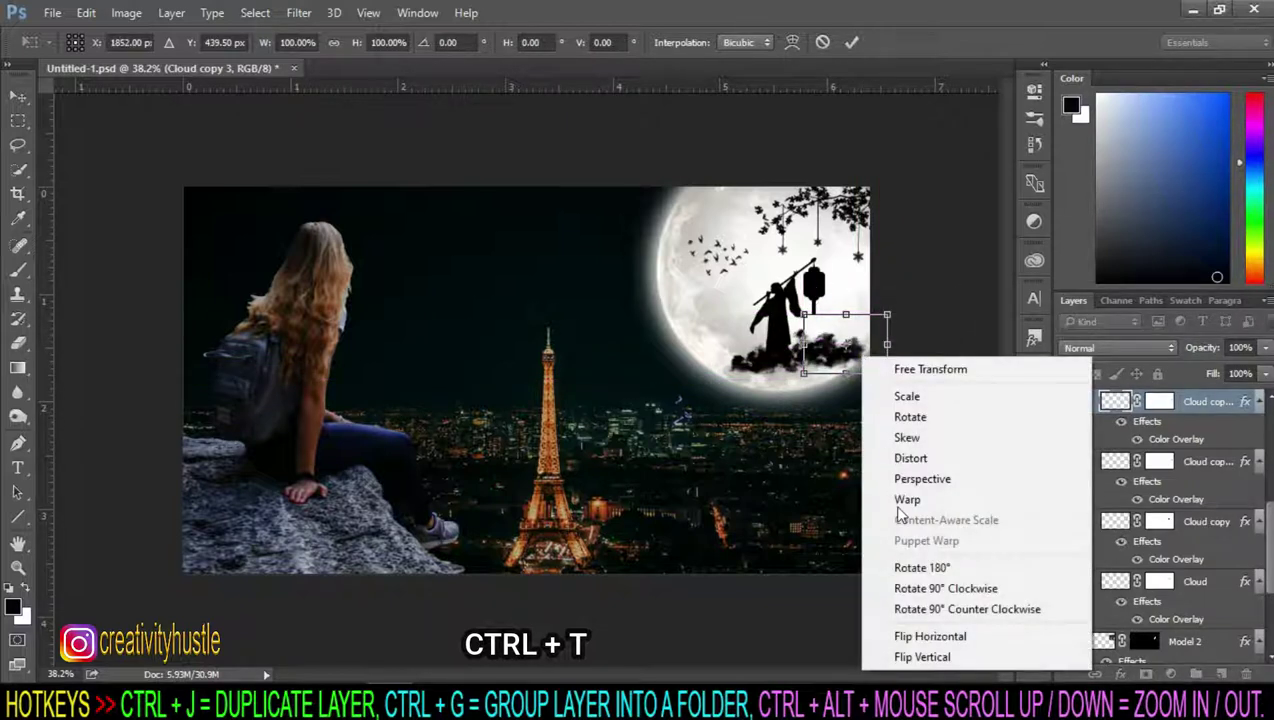
click(916, 637)
drag(860, 370, 895, 362)
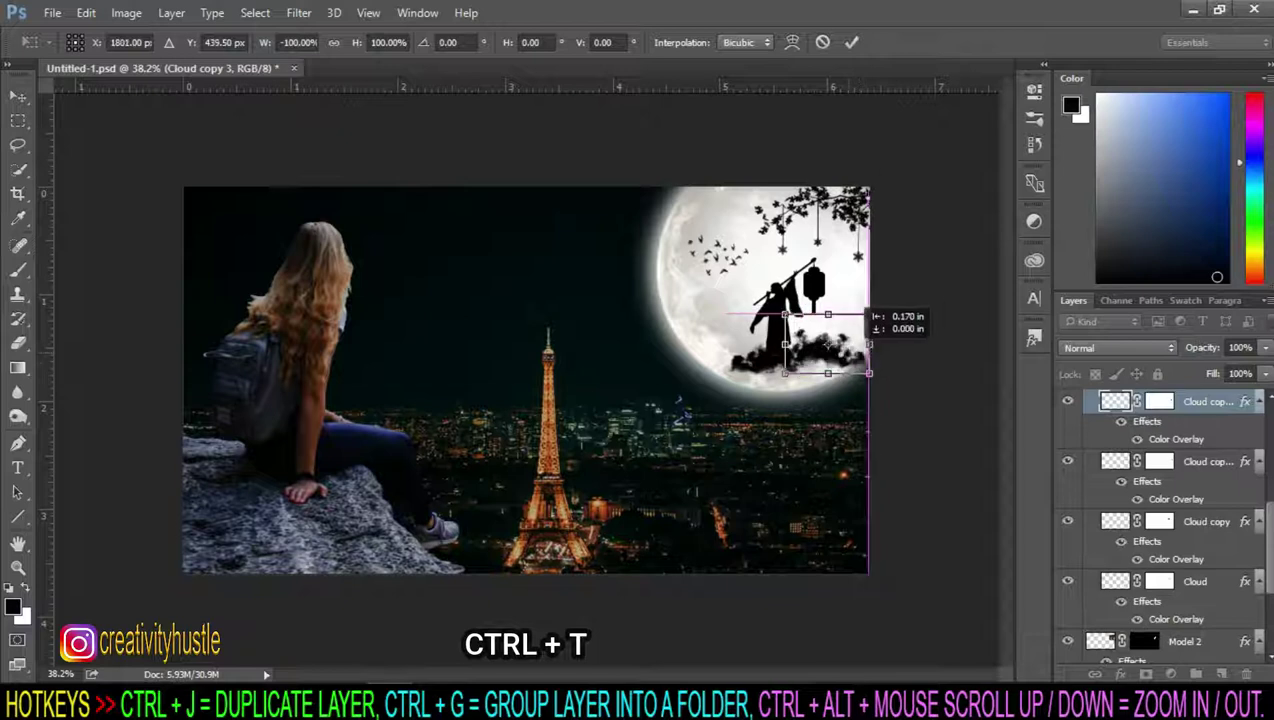
key(Return)
Step: Scale all four cloud layers together to about 97%, then select Model 2
key(b)
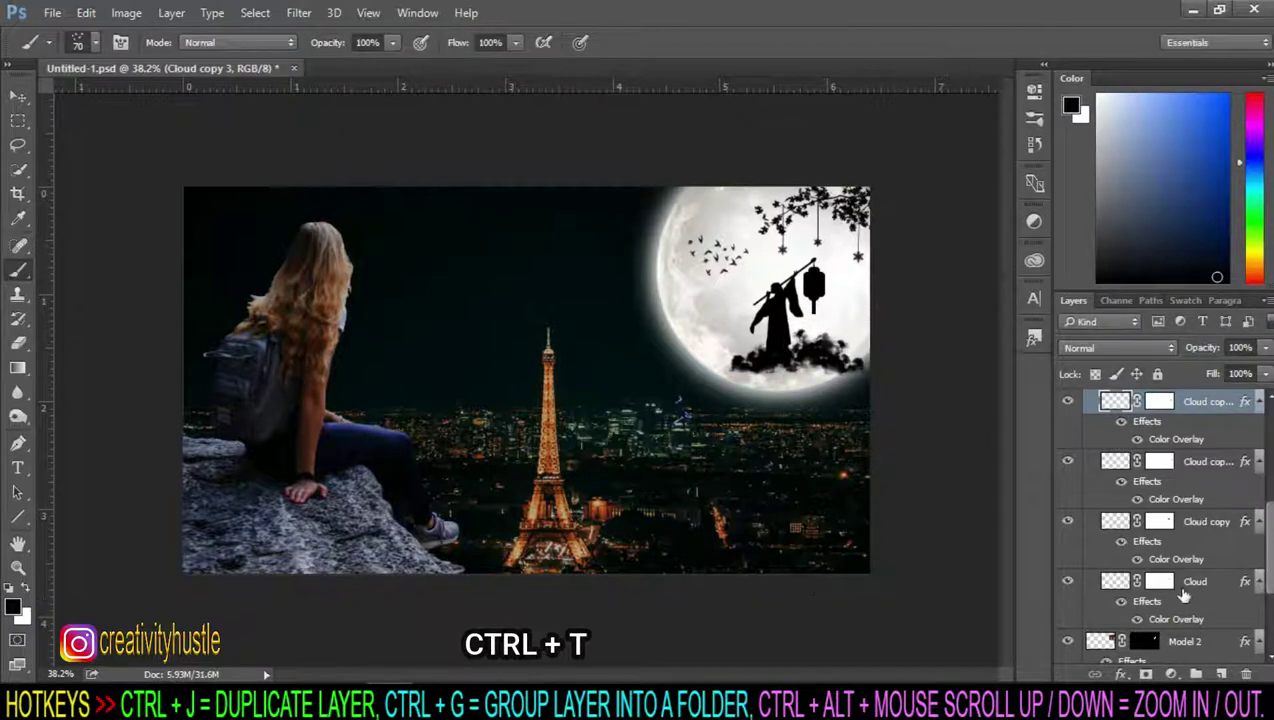
shift+click(1188, 590)
key(ctrl+t)
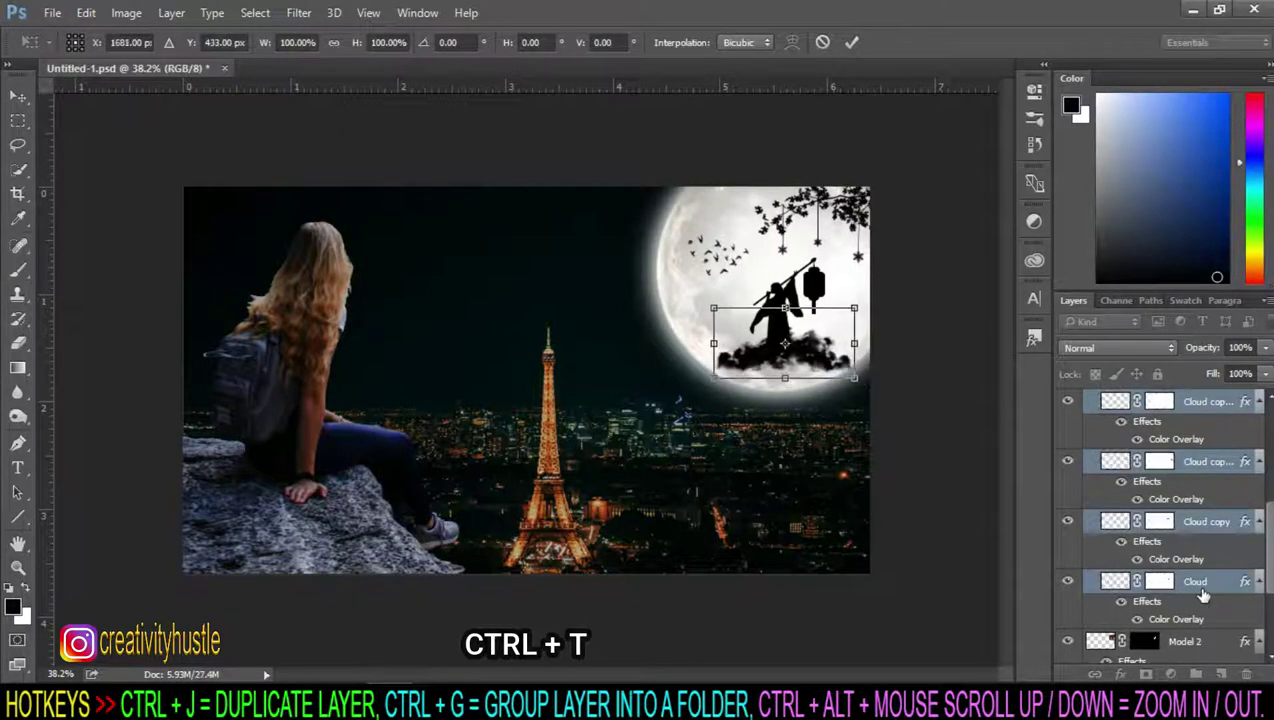
drag(854, 378, 848, 384)
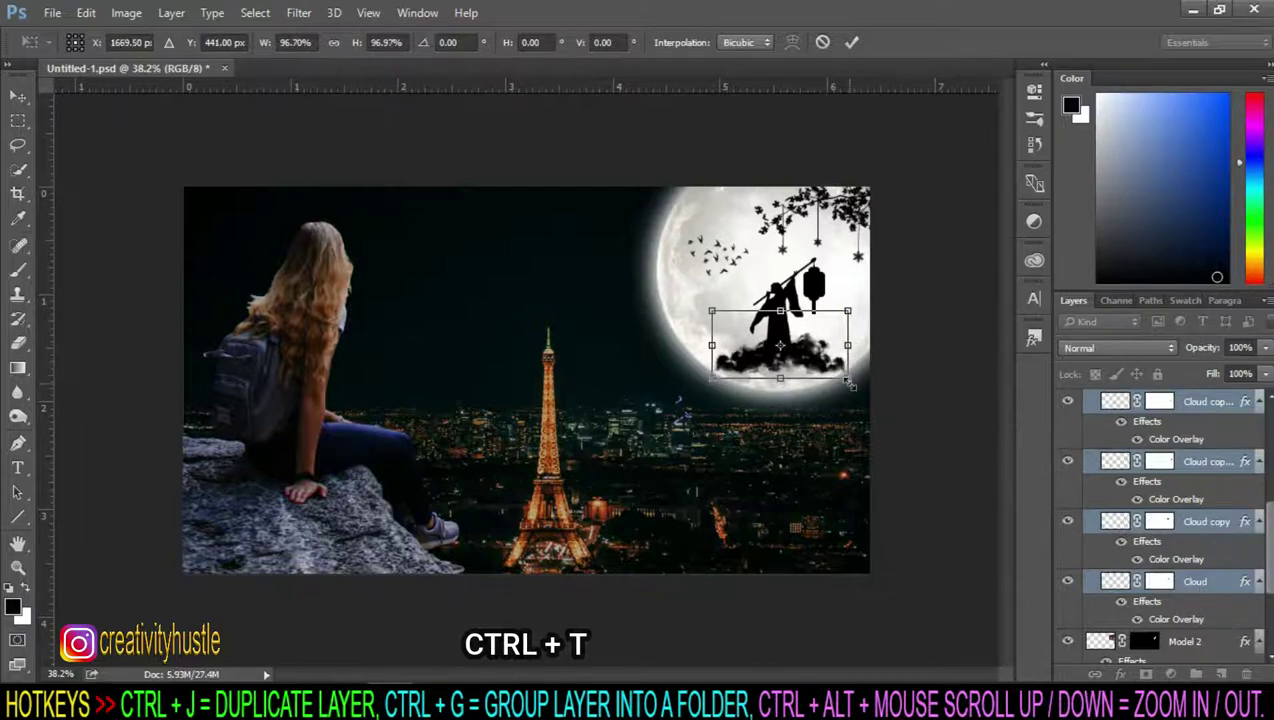
key(Return)
scroll(880, 380, up, 5)
click(1185, 641)
Step: Collapse the Cloud group and create empty Layer 2 directly above the Model 2 silhouette
scroll(1248, 655, down, 2)
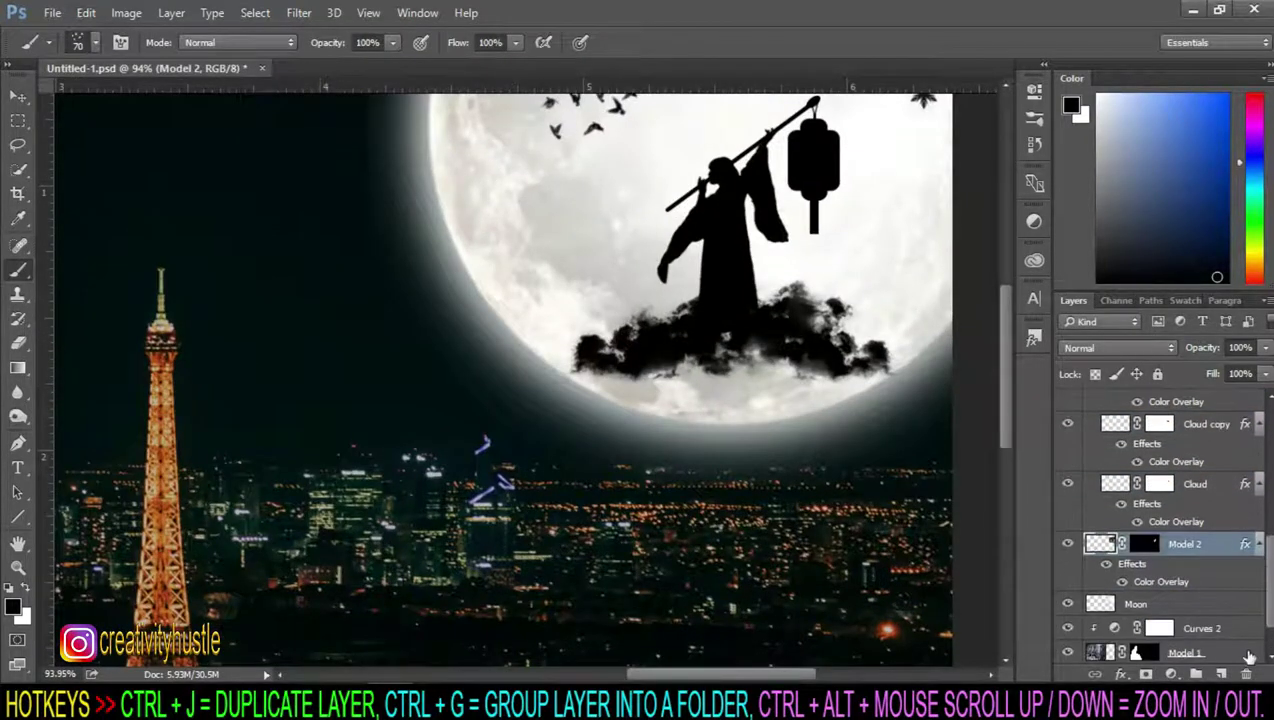
scroll(1200, 600, up, 4)
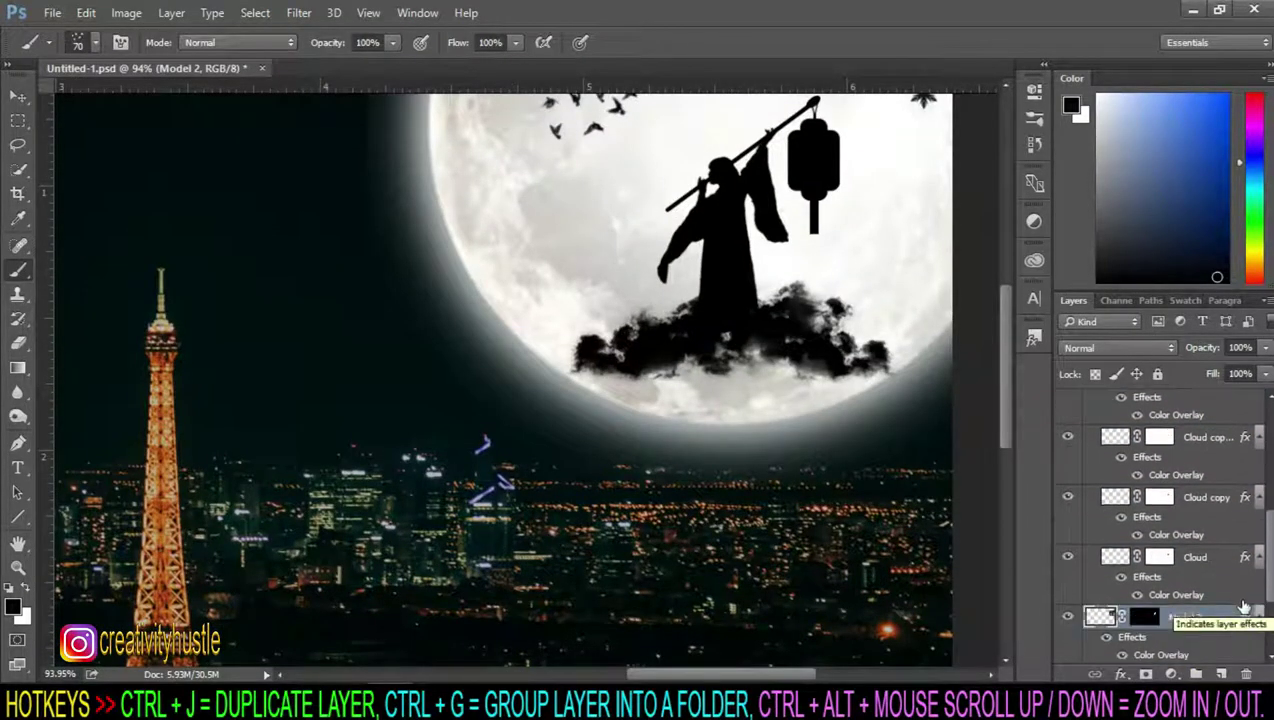
click(1089, 452)
click(1166, 474)
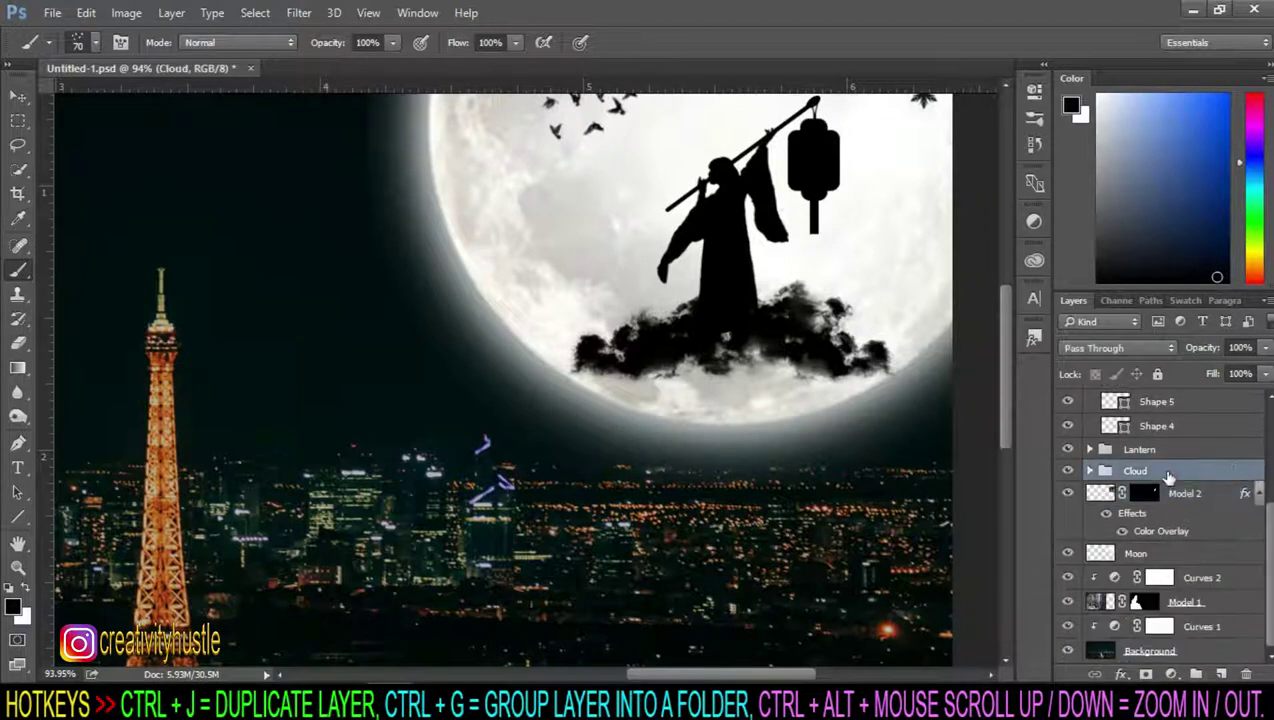
click(1213, 500)
click(1222, 675)
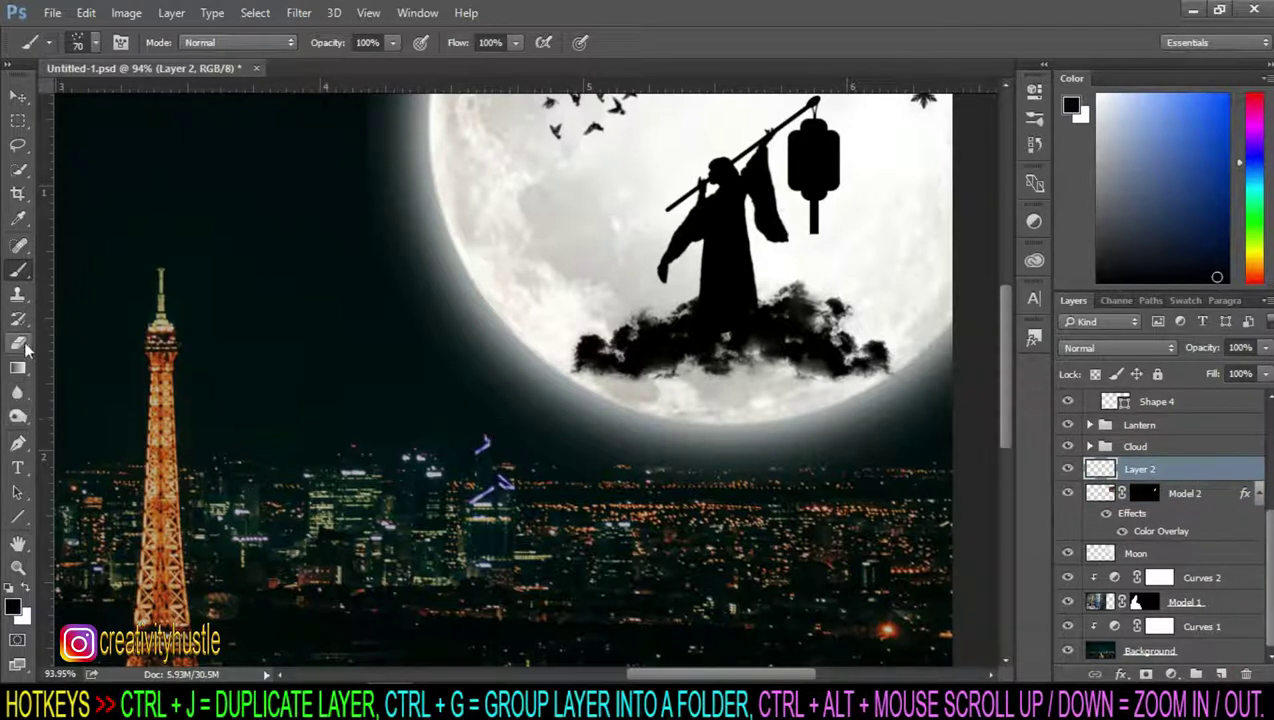
Step: With the Pen tool in Shape mode, draw a thin black ribbon from the figure's arm toward the cloud
right_click(18, 271)
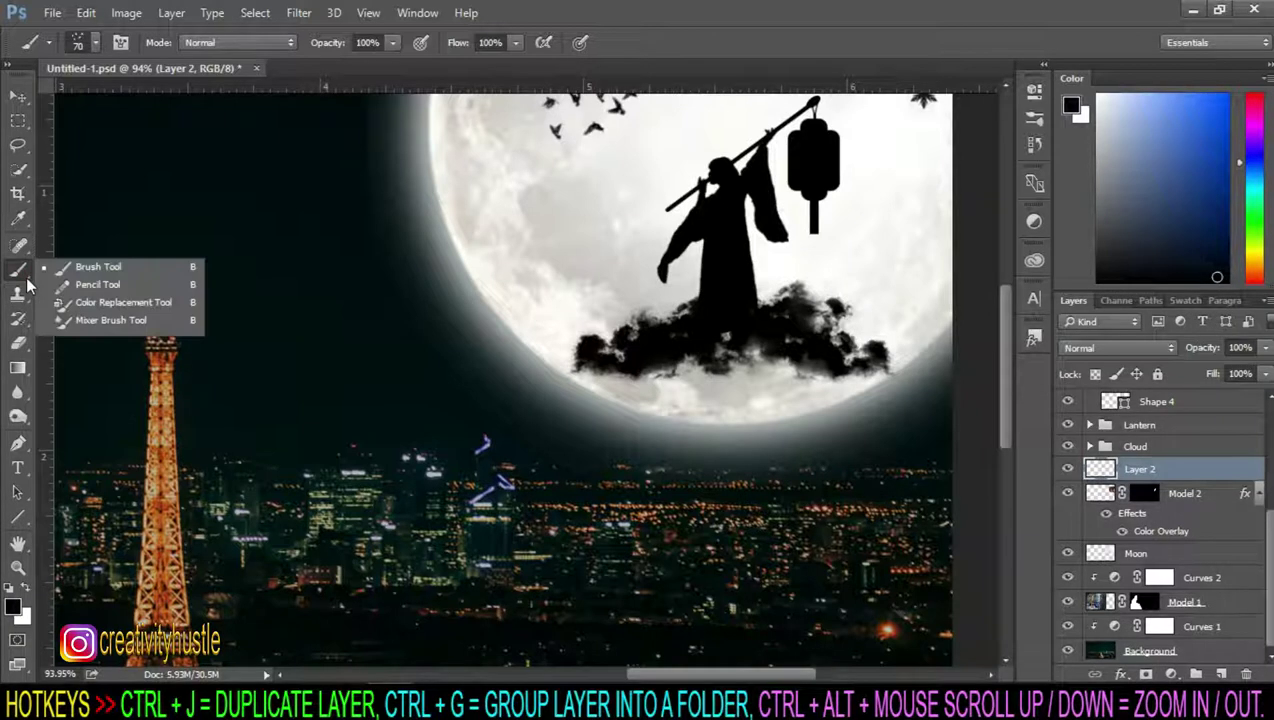
click(18, 440)
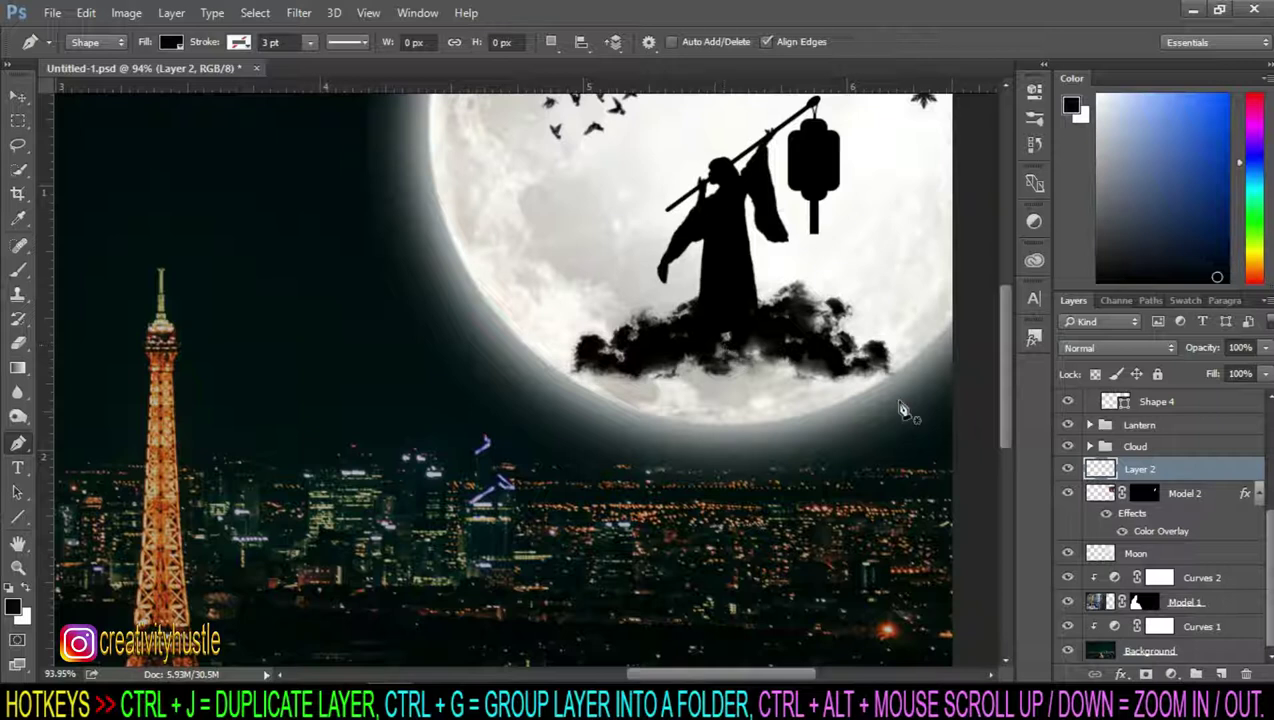
scroll(810, 280, up, 3)
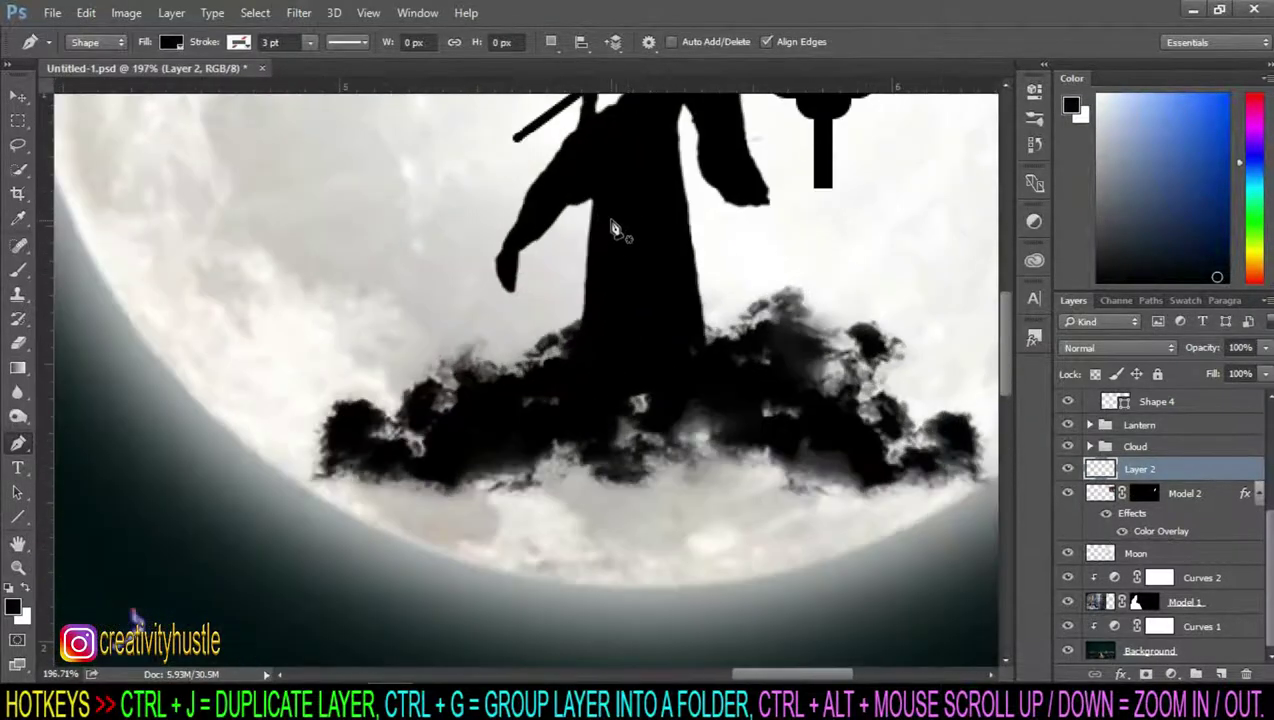
click(116, 48)
click(88, 53)
click(591, 240)
mouse_move(535, 270)
mouse_down()
mouse_move(516, 306)
mouse_move(523, 288)
mouse_up()
click(479, 340)
click(476, 344)
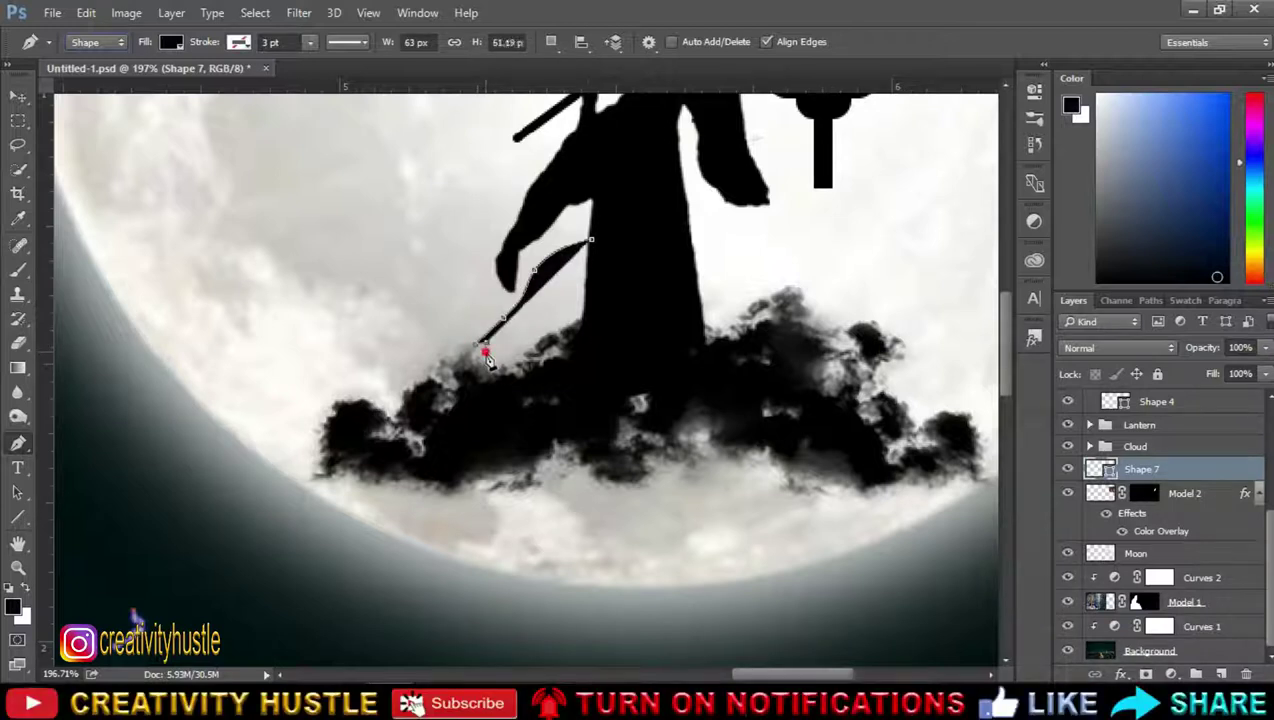
Step: Reshape the ribbon's lower, middle and upper curves so it hangs smoothly
drag(486, 355, 536, 310)
drag(545, 280, 533, 300)
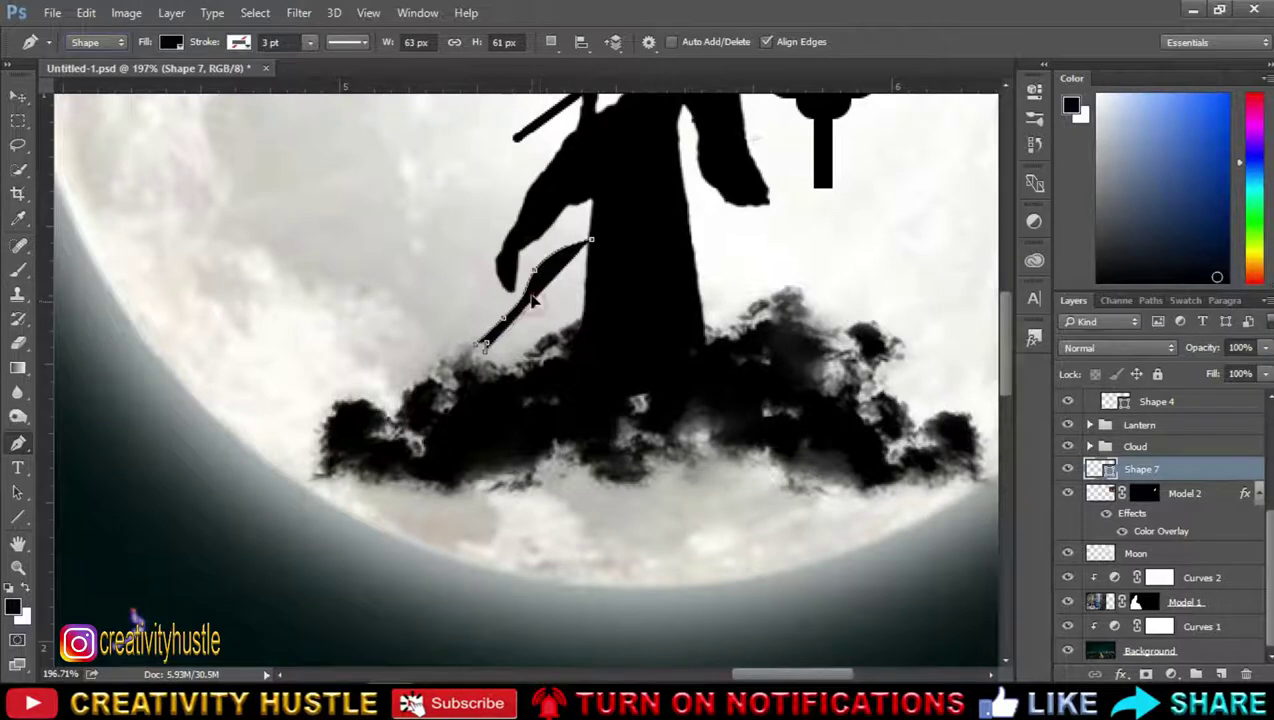
mouse_move(594, 264)
mouse_down()
mouse_move(640, 248)
mouse_move(612, 243)
mouse_up()
Step: Rotate and reposition the Shape 7 ribbon along the figure's arm
click(1190, 494)
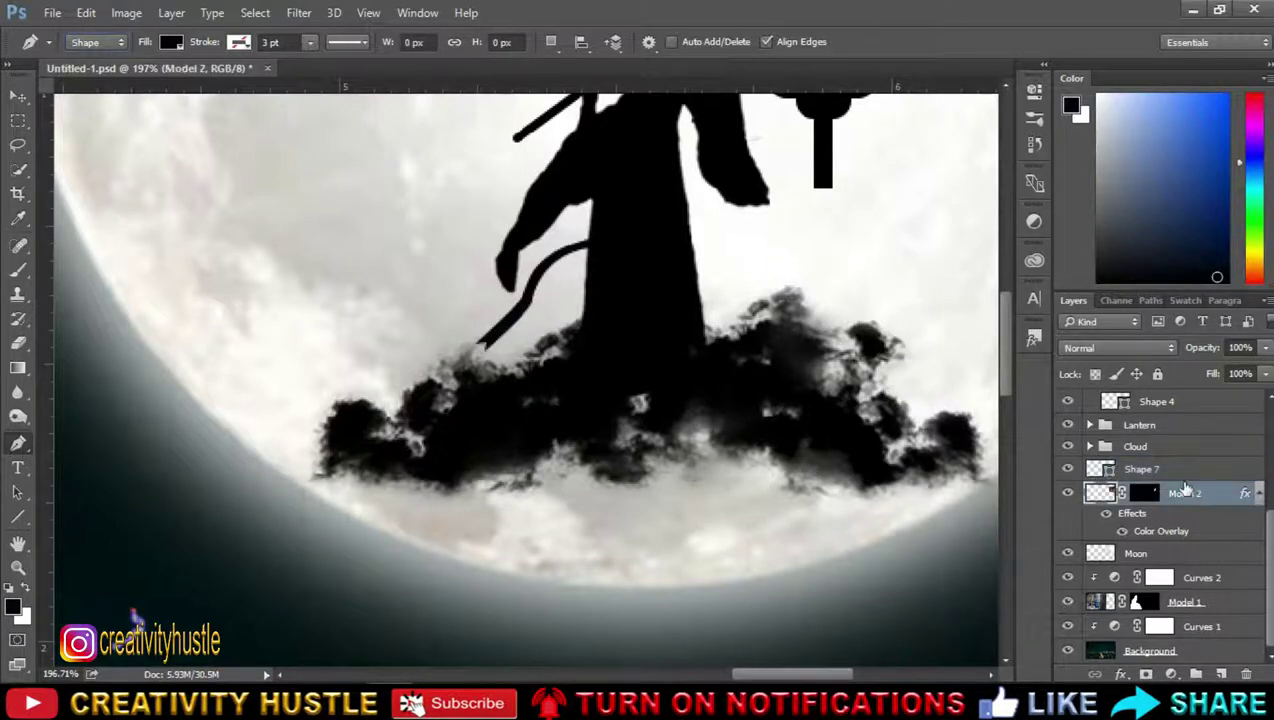
key(v)
alt+scroll(620, 287, up, 2)
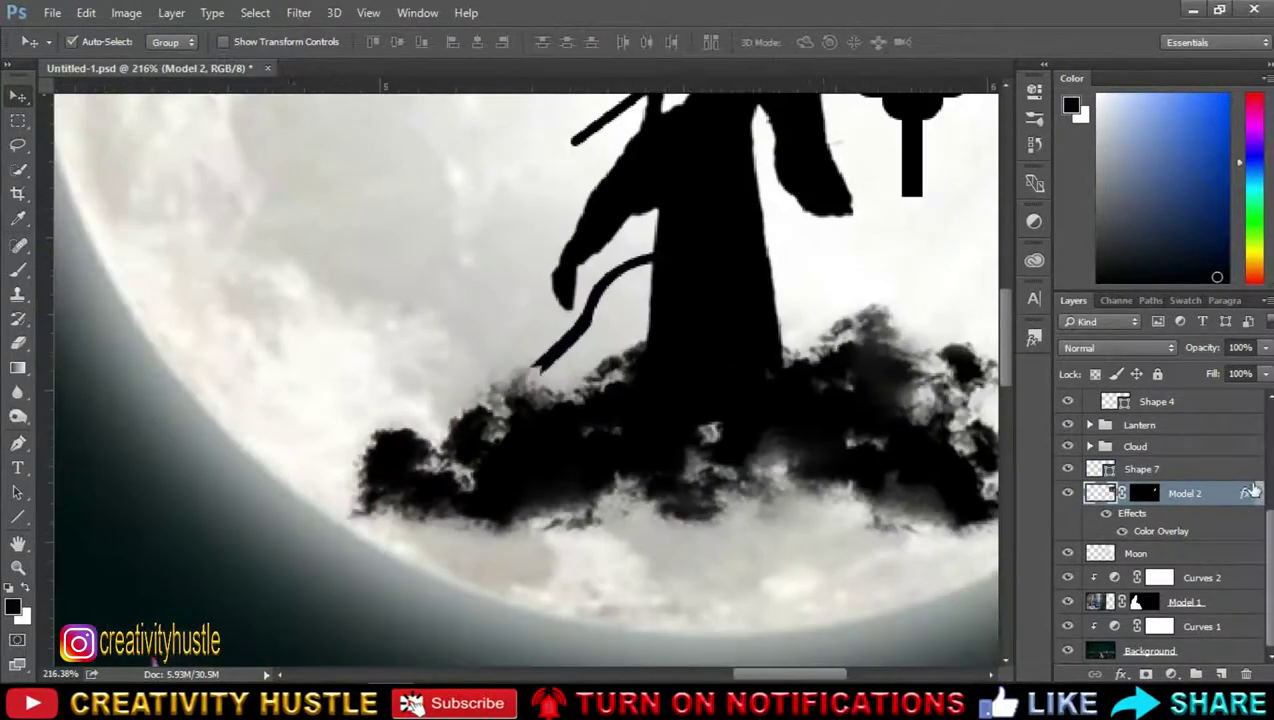
click(1228, 476)
key(ctrl+t)
drag(690, 245, 700, 225)
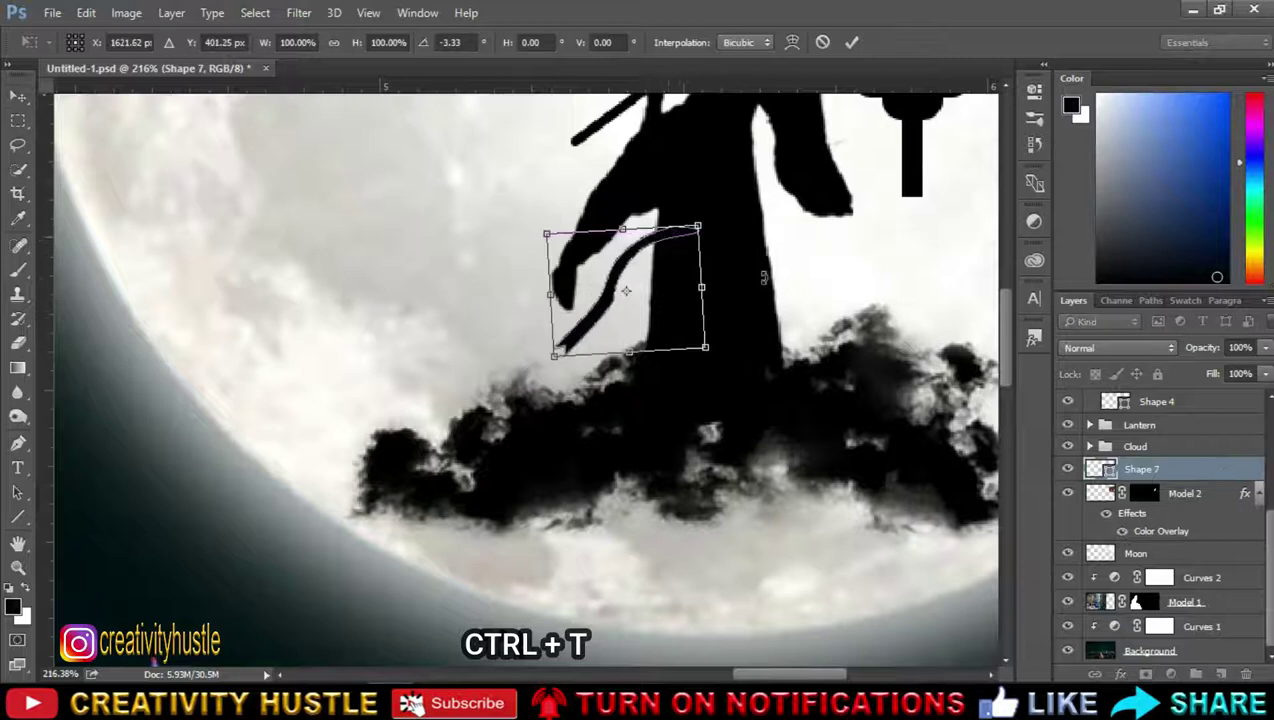
key(Return)
scroll(815, 277, down, 5)
scroll(849, 282, up, 3)
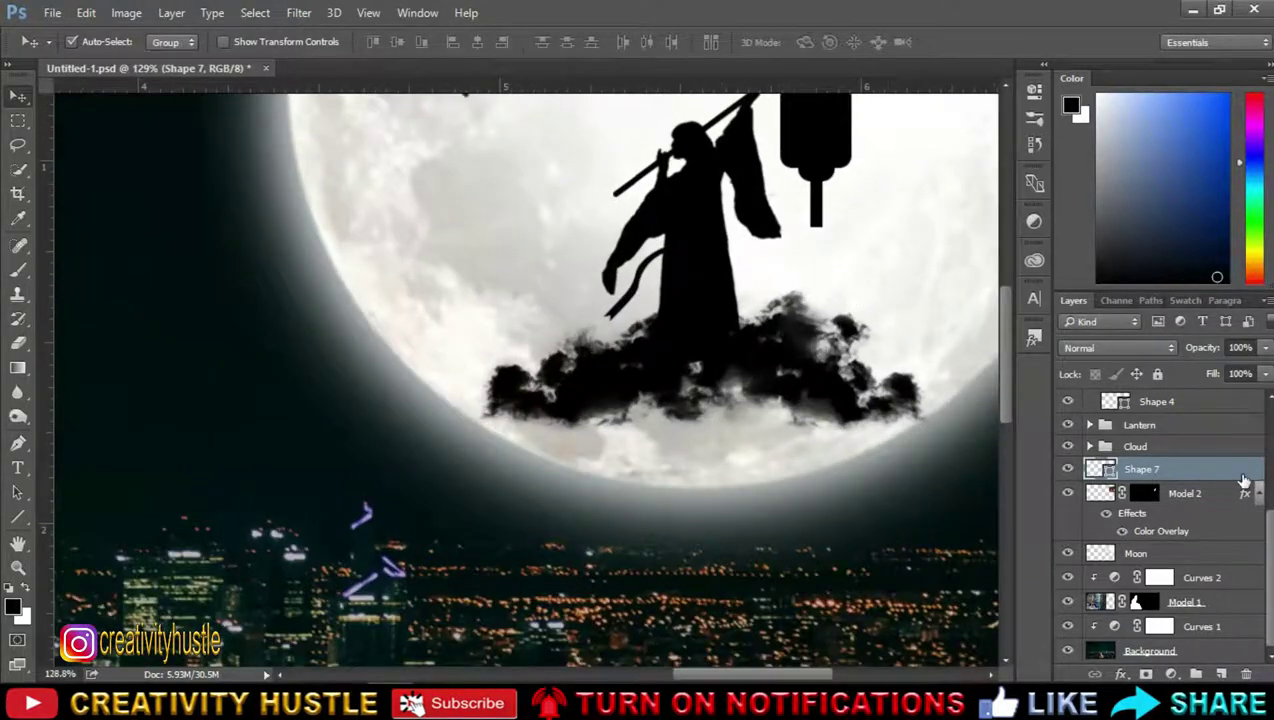
Step: Duplicate the ribbon, flip the copy horizontally and move it to the figure's right side
key(ctrl+j)
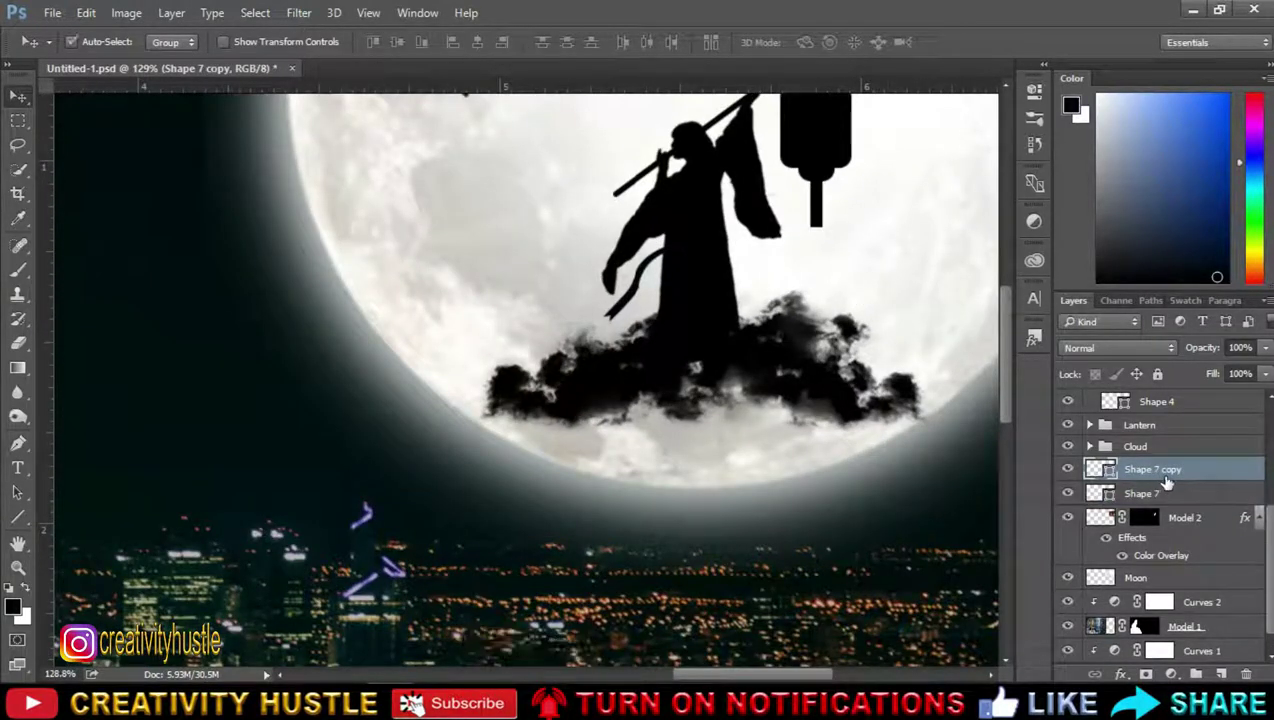
key(ctrl+t)
right_click(671, 284)
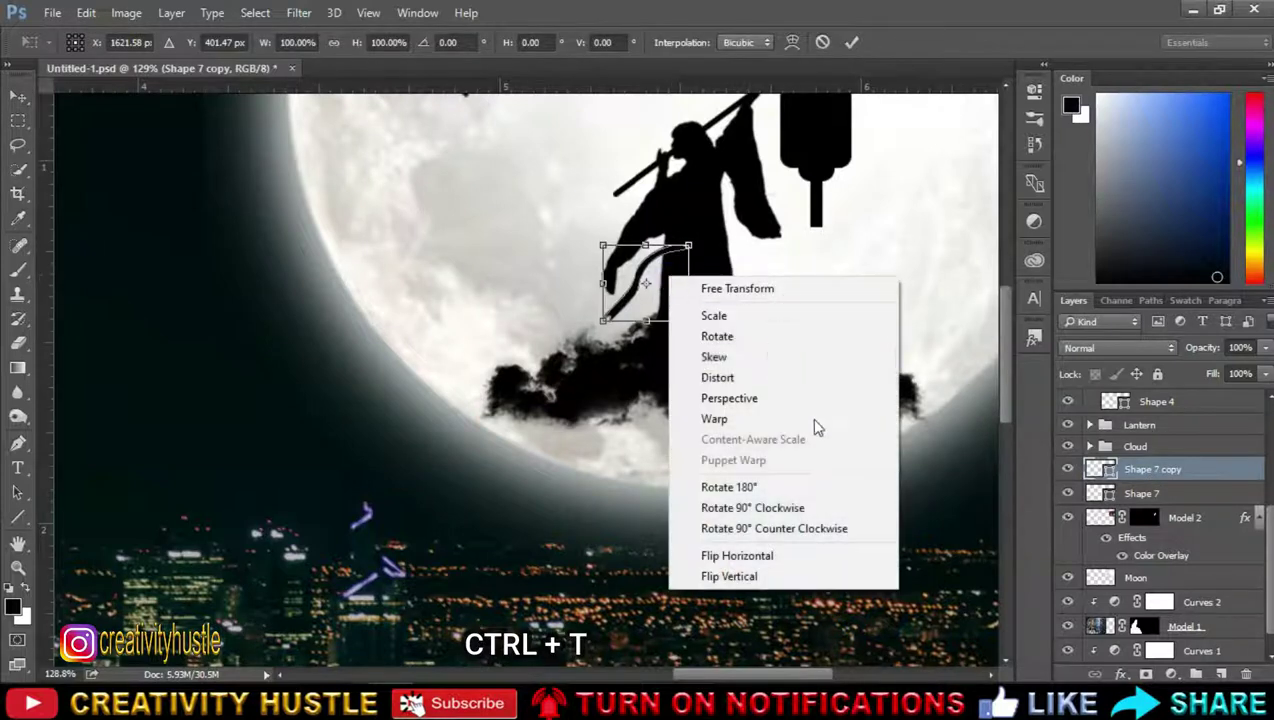
click(802, 556)
mouse_move(700, 235)
mouse_down()
mouse_move(745, 200)
mouse_move(790, 205)
mouse_up()
key(Return)
key(ctrl+t)
key(Return)
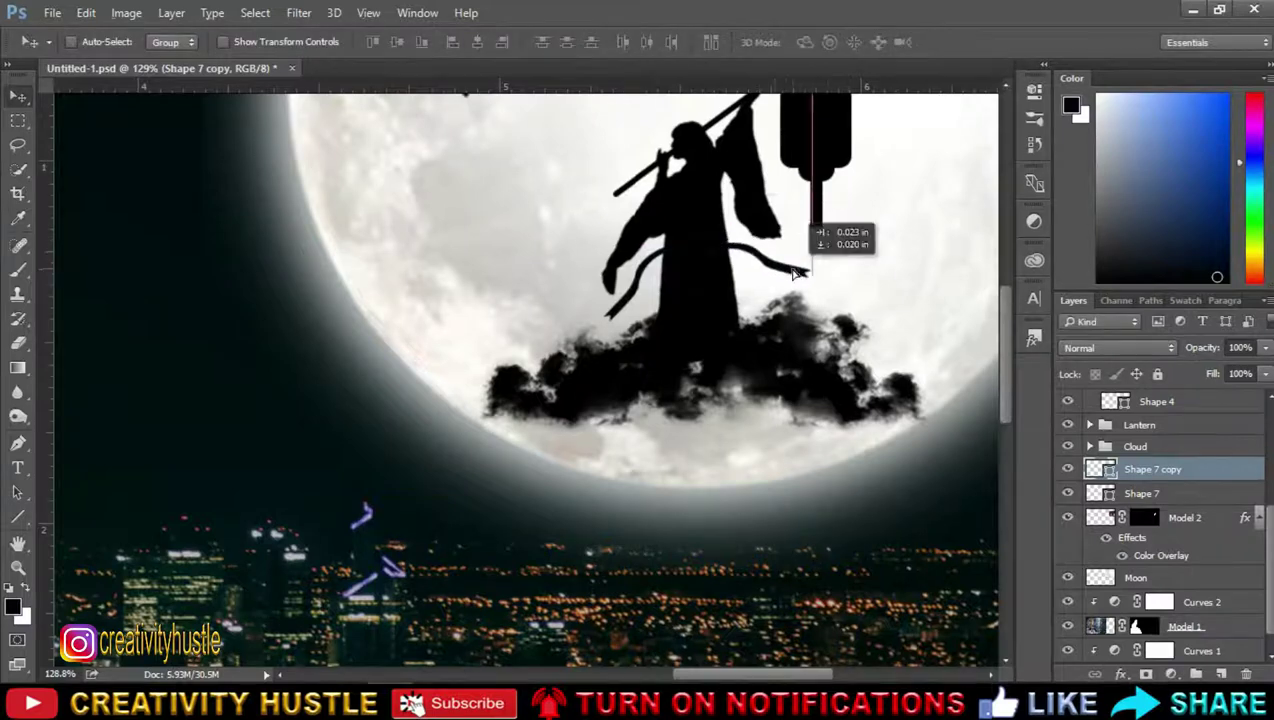
scroll(808, 283, down, 3)
scroll(820, 337, up, 3)
scroll(820, 340, down, 1)
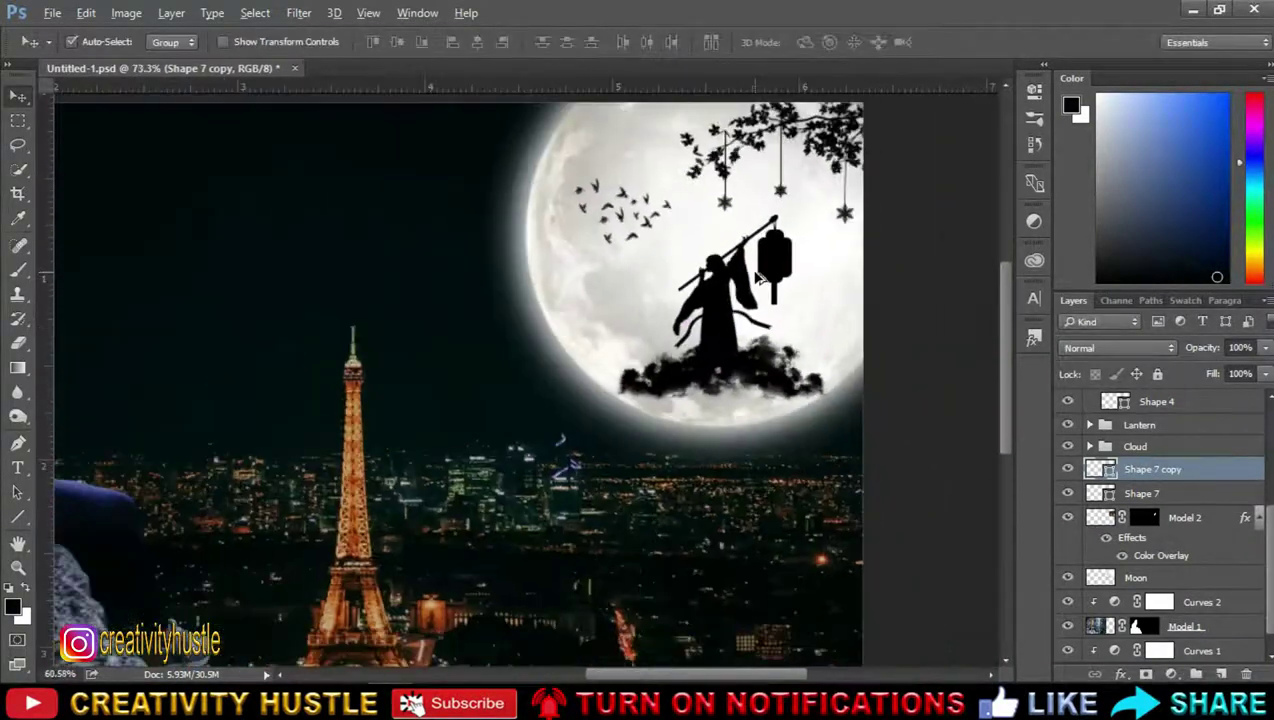
scroll(860, 310, down, 1)
scroll(910, 280, down, 1)
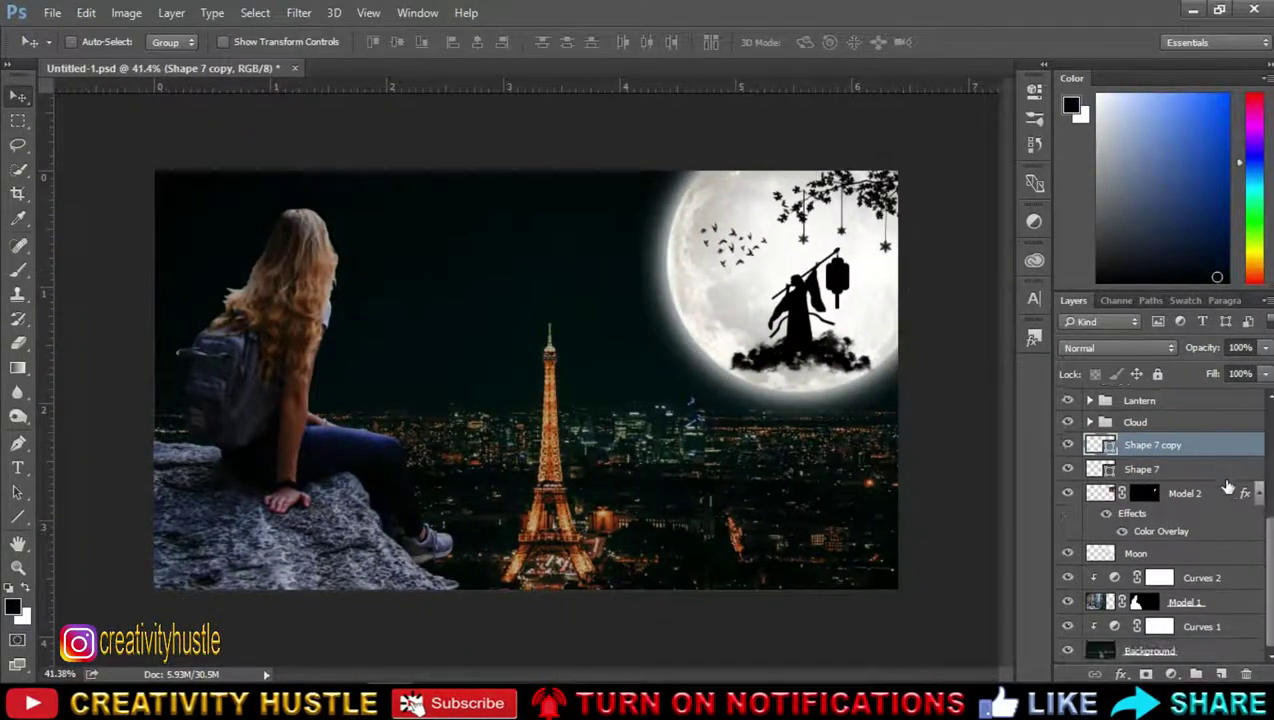
Step: Group Shape 7 copy, Shape 7 and Model 2 into a folder named 'Model 2'
shift+click(1208, 478)
key(ctrl+g)
double_click(1140, 531)
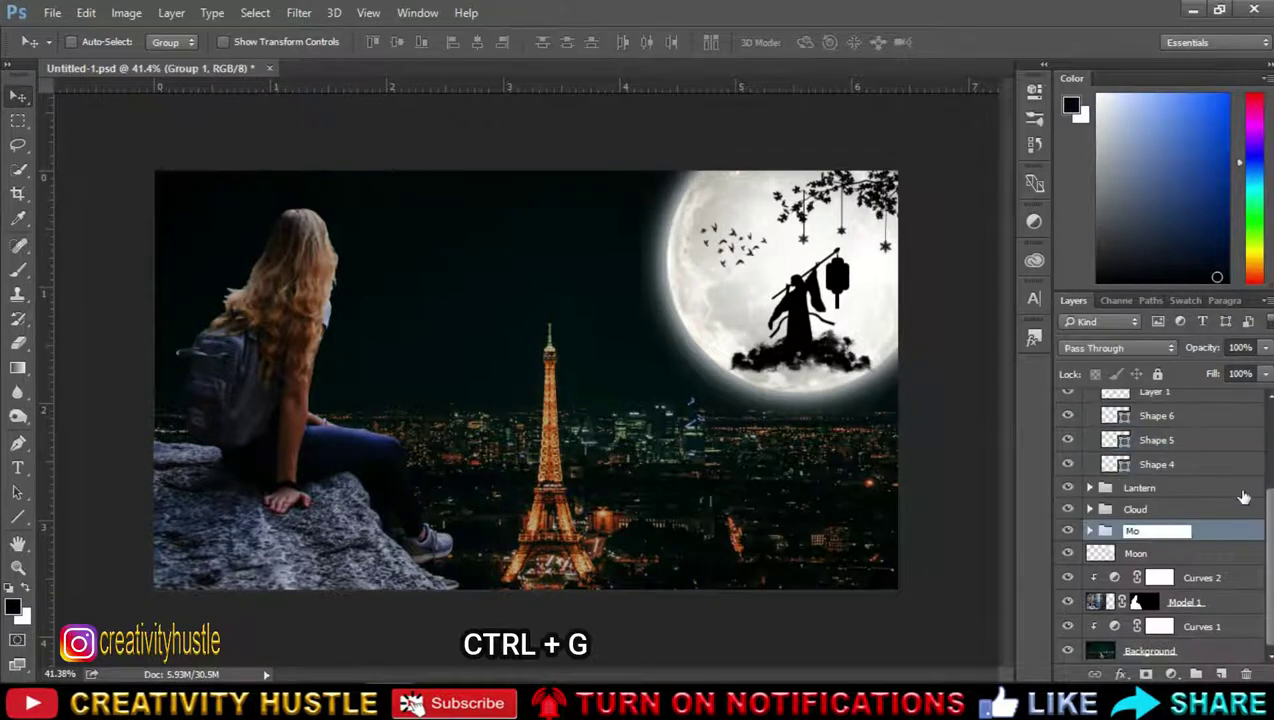
text(Model 2)
key(Return)
scroll(862, 331, down, 1)
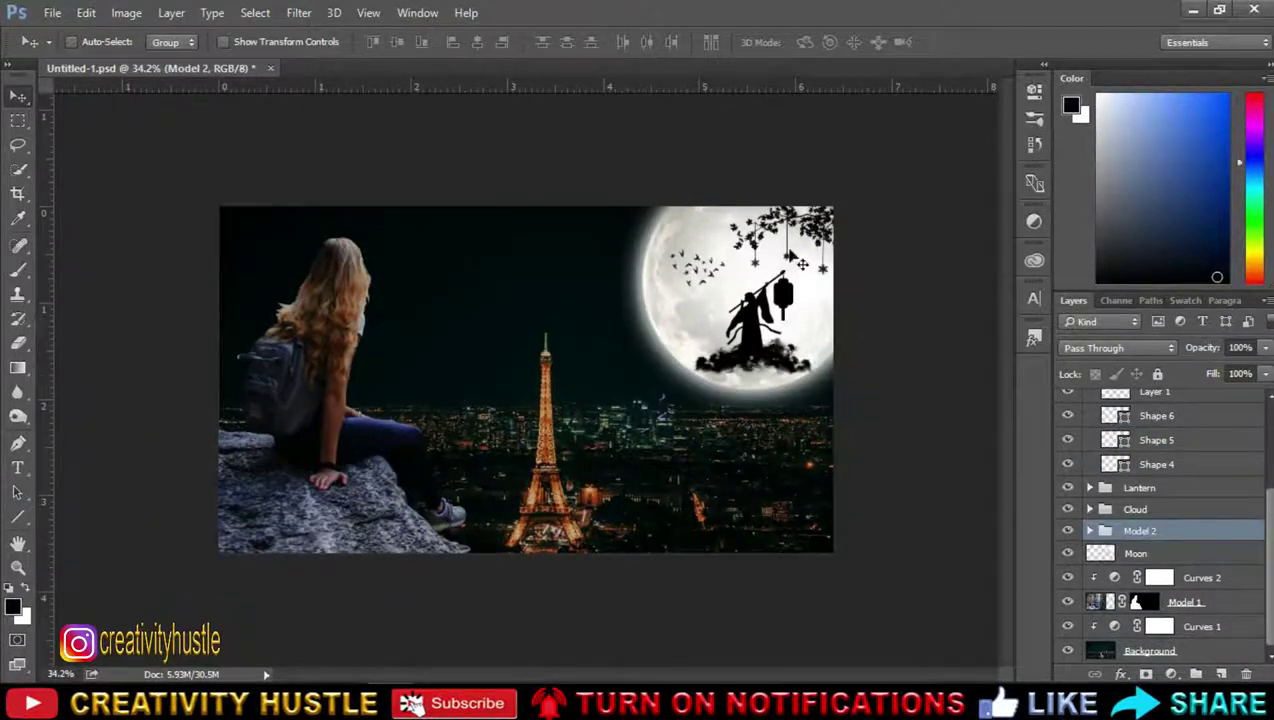
Step: Nudge the Cloud group slightly left and down
click(1213, 511)
key(ctrl+t)
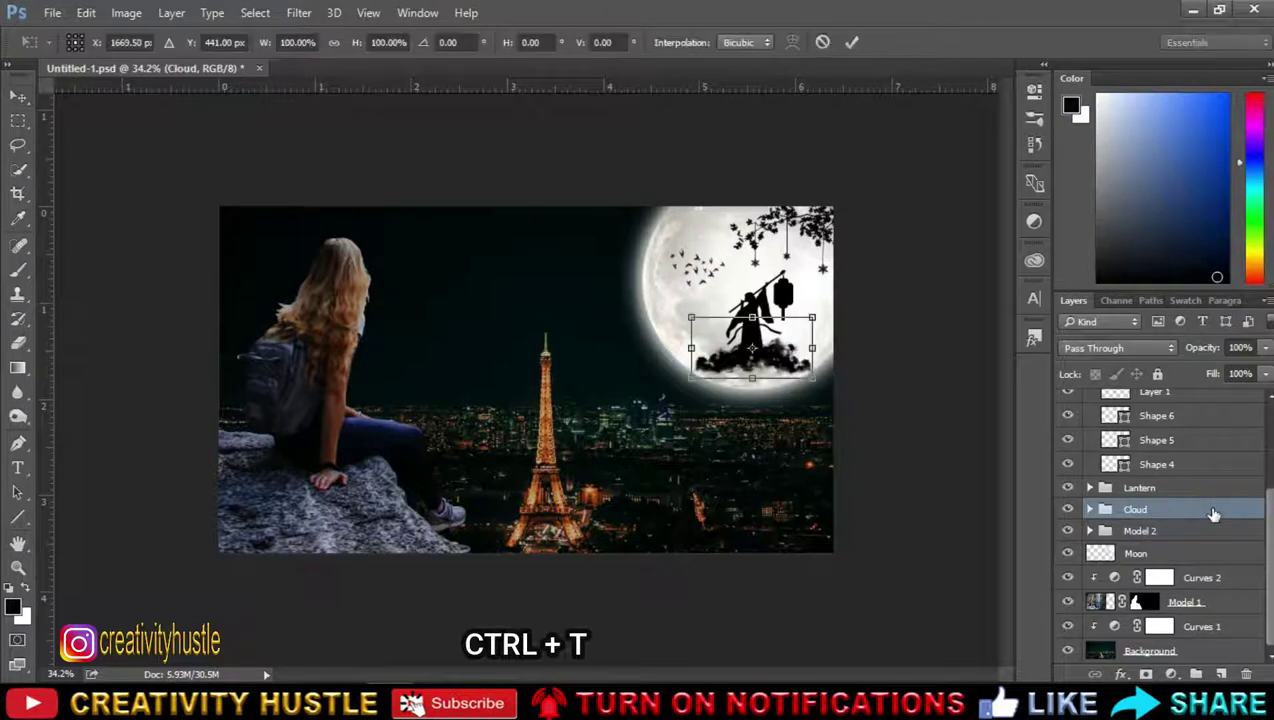
key(Left)
key(Left)
key(Left)
key(Down)
key(Down)
key(Down)
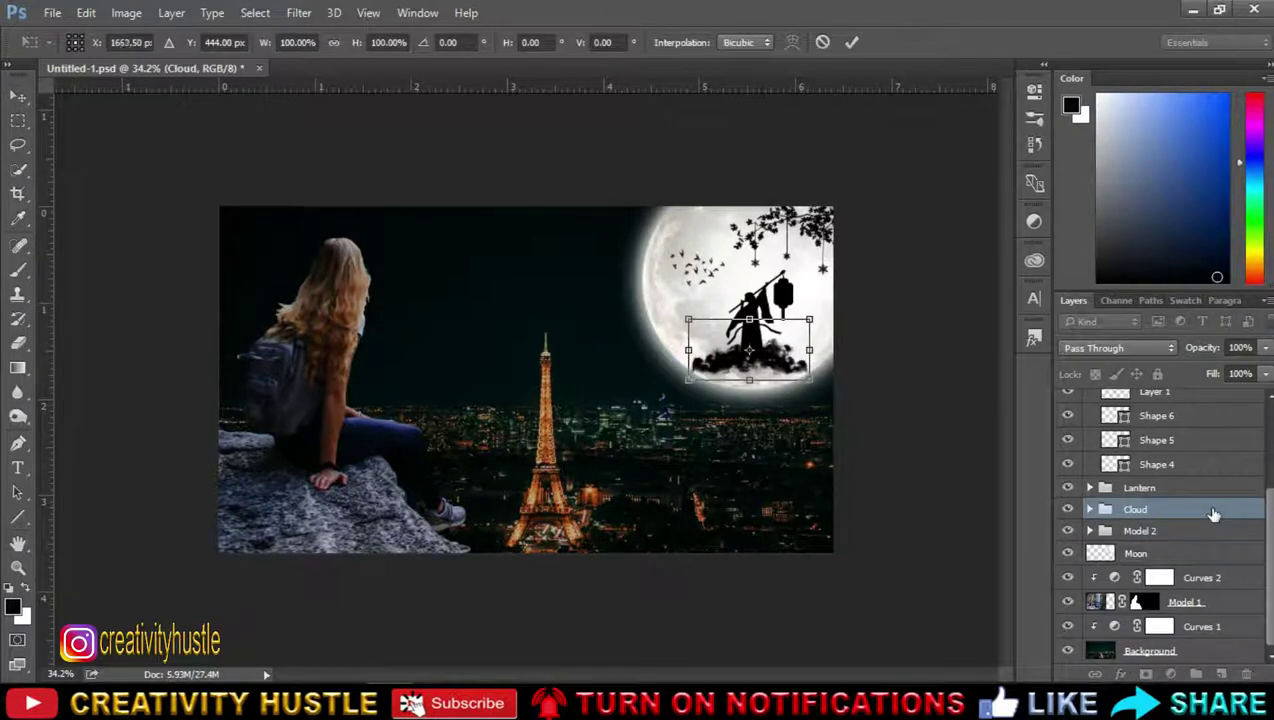
key(Return)
scroll(753, 287, down, 1)
scroll(753, 287, up, 1)
scroll(800, 310, up, 1)
scroll(822, 322, down, 1)
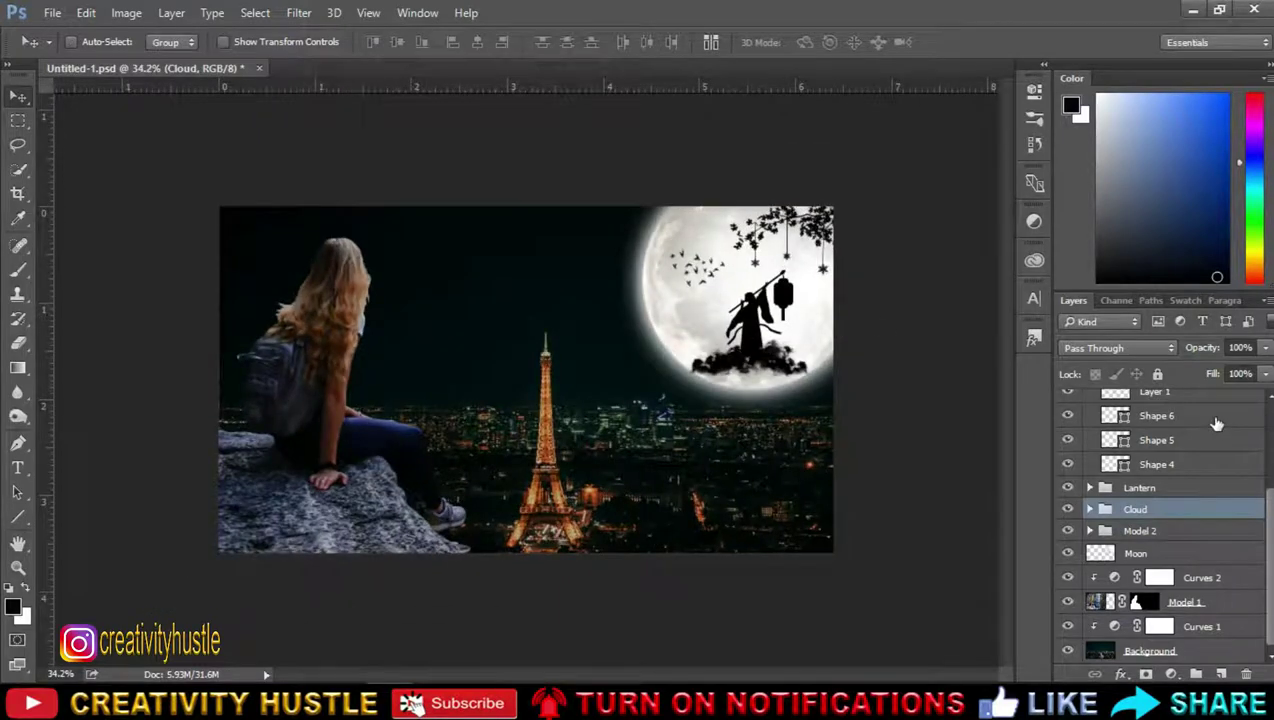
scroll(1216, 424, up, 3)
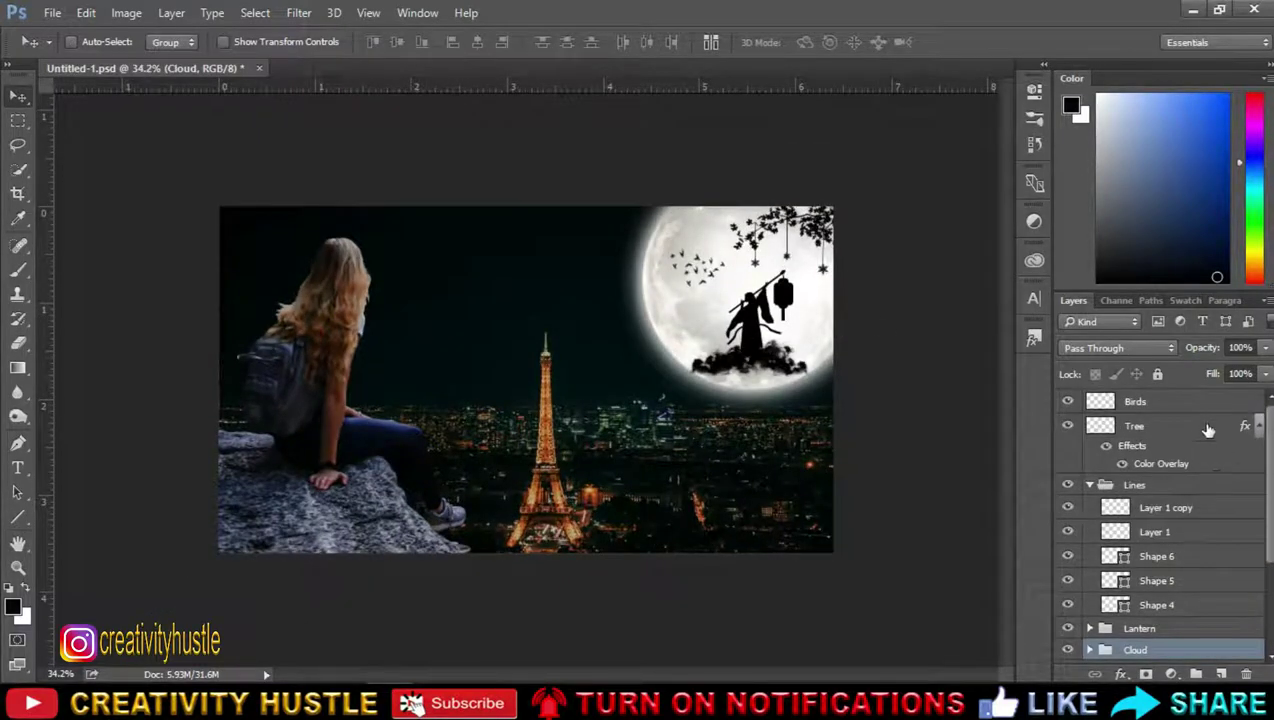
Step: Add a new empty layer above the Birds layer
click(1206, 410)
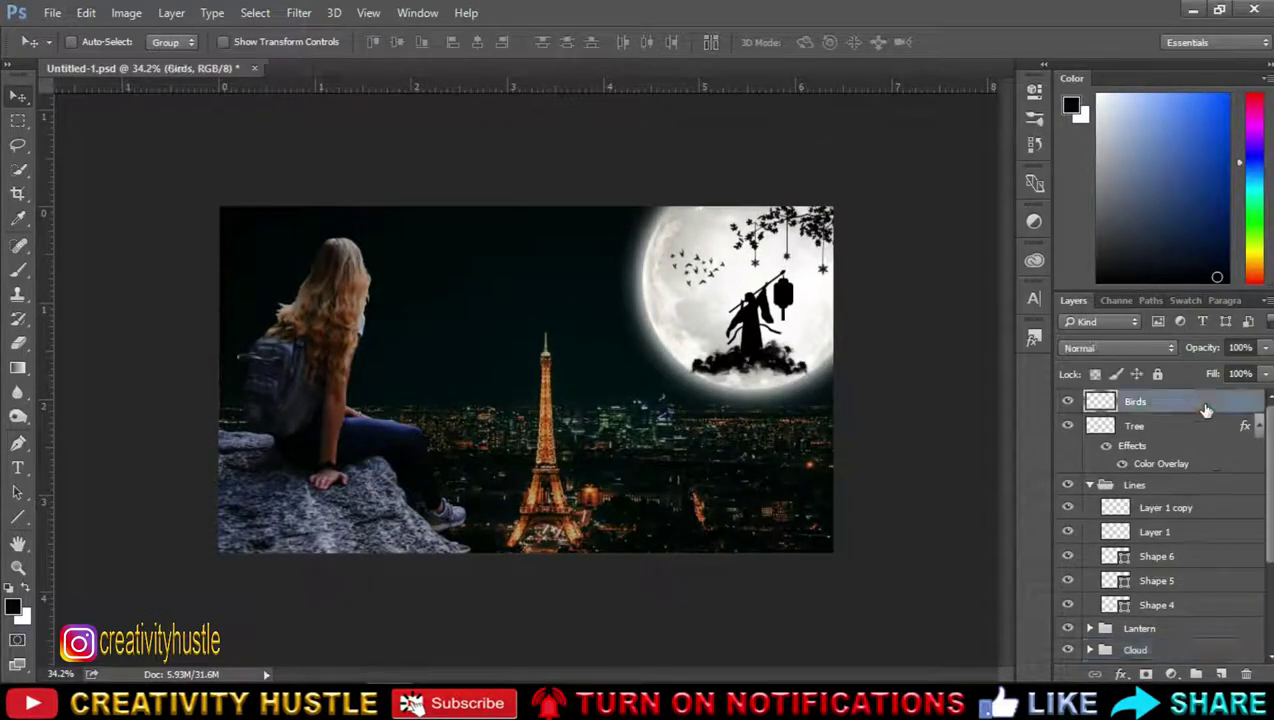
click(1223, 675)
right_click(727, 420)
click(1212, 400)
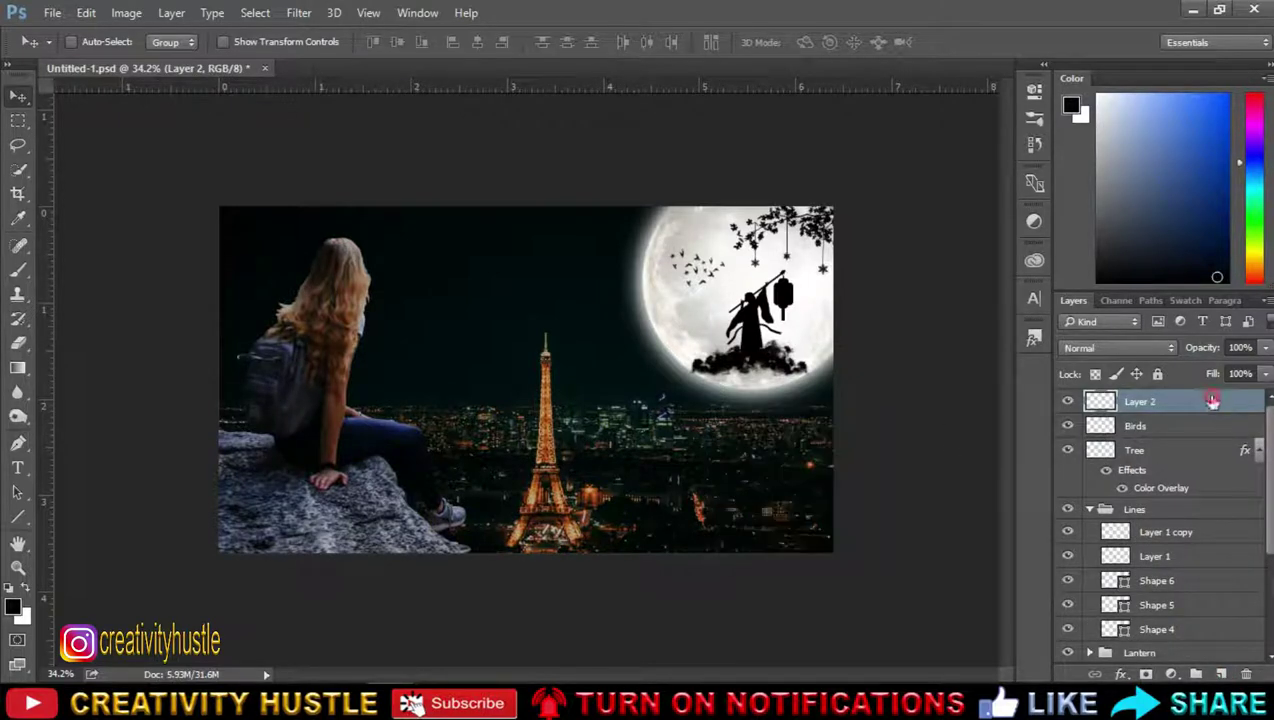
Step: Load the 1148 soft brush preset at 200 px
click(17, 270)
right_click(583, 298)
scroll(806, 516, up, 2)
scroll(806, 516, up, 2)
scroll(806, 516, up, 2)
scroll(790, 518, up, 2)
double_click(651, 520)
key(bracketleft)
key(bracketleft)
key(bracketleft)
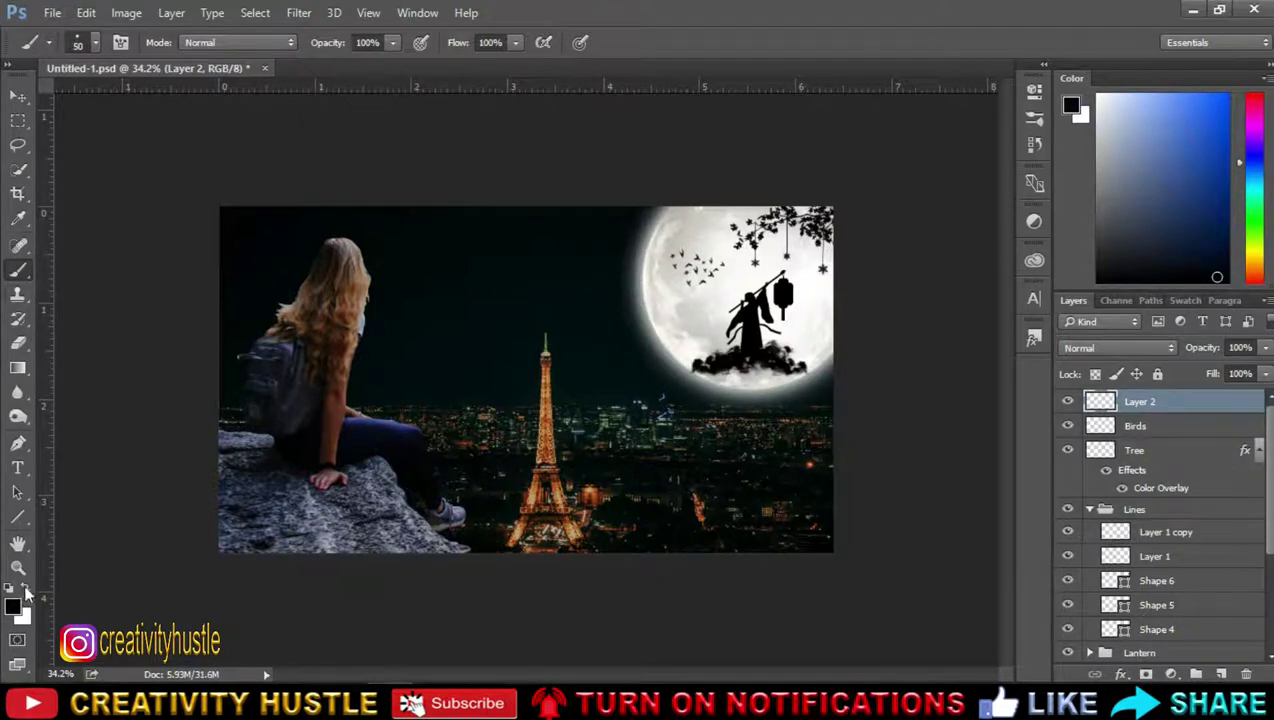
Step: With white as the painting colour, paint soft star dots in the night sky
click(27, 593)
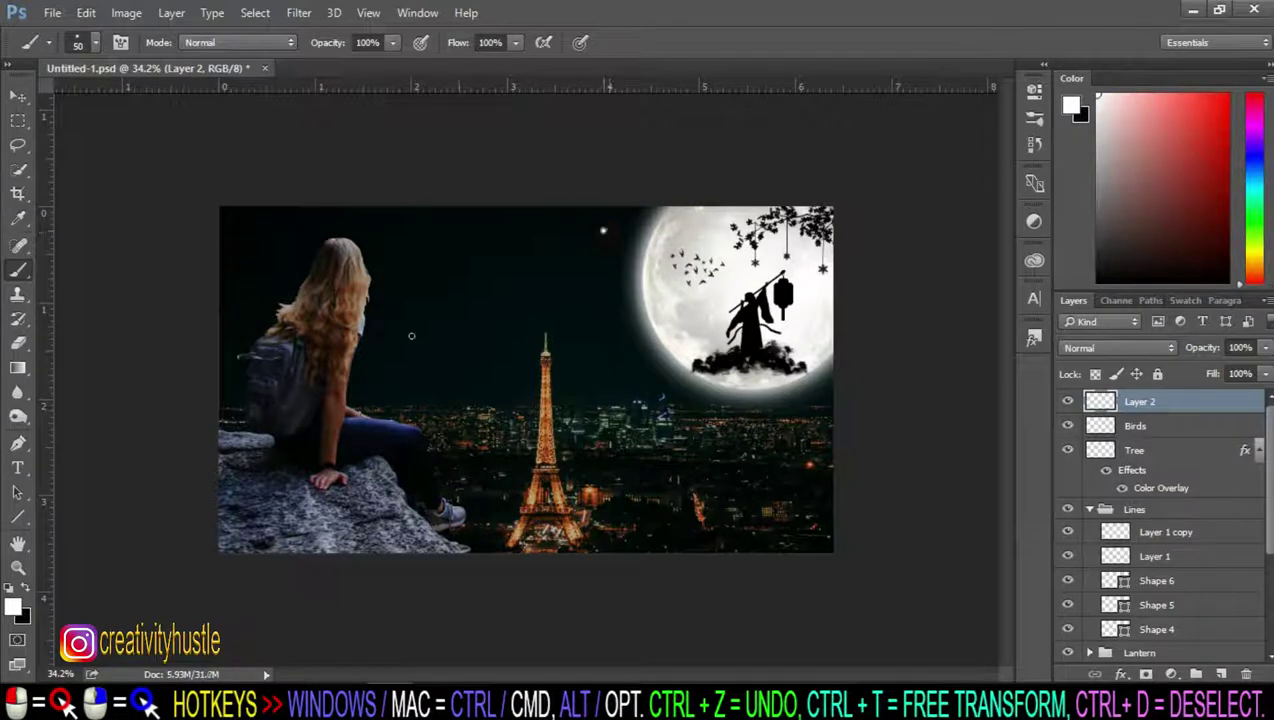
right_click(525, 320)
key(Return)
click(607, 275)
click(463, 273)
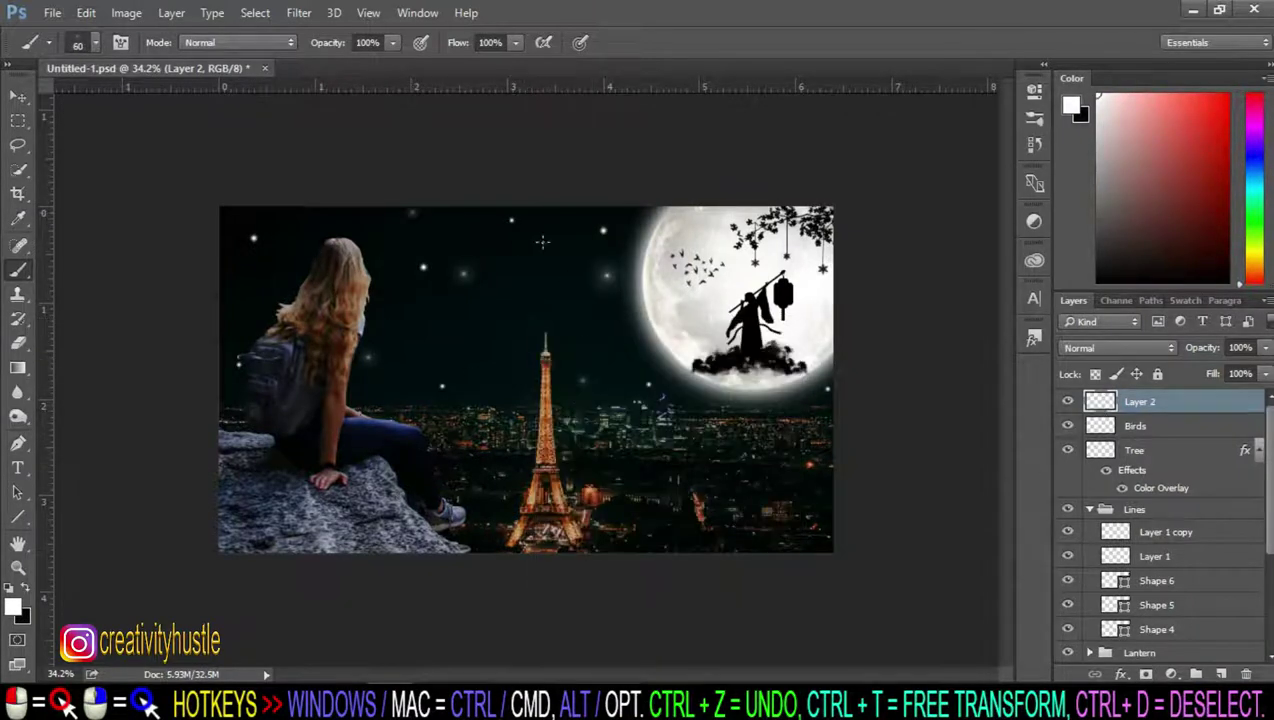
scroll(1202, 478, down, 5)
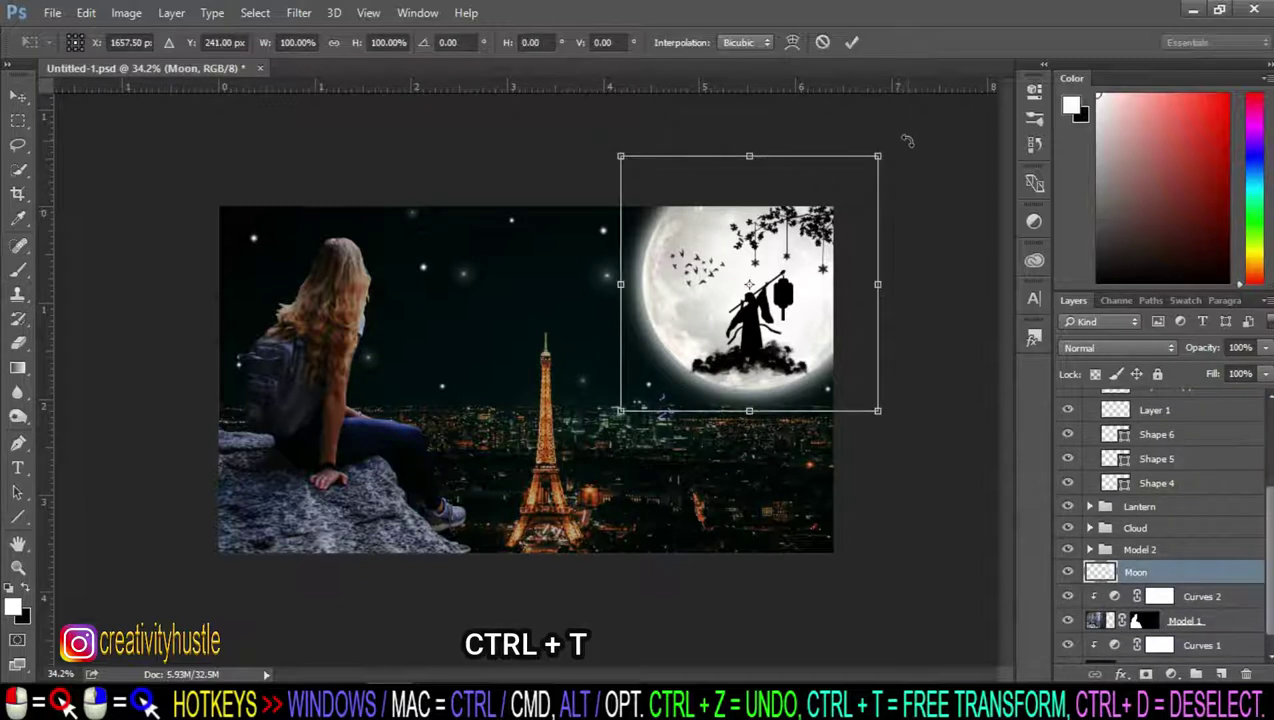
Step: Try rotating the moon, then cancel so it stays unchanged
drag(907, 141, 966, 250)
key(ctrl+z)
key(Escape)
key(ctrl+t)
key(Escape)
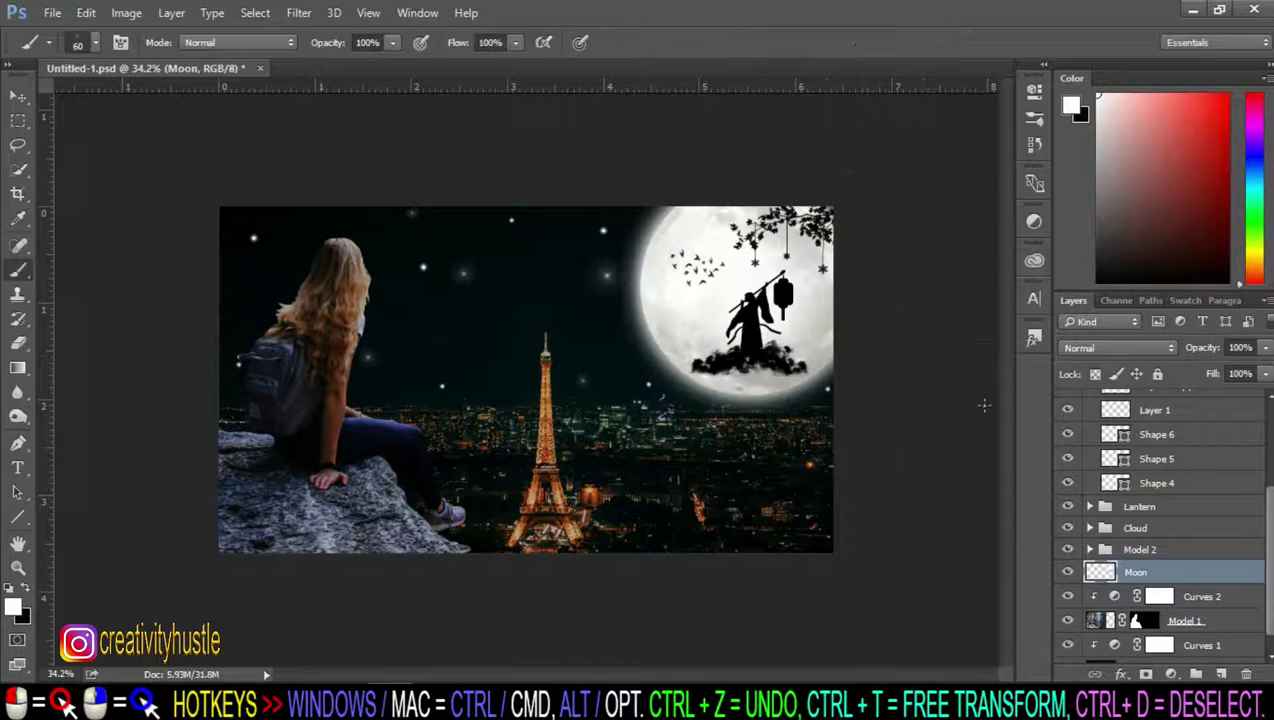
Step: Add a layer mask to the Moon layer and choose a Soft Round brush
click(1171, 674)
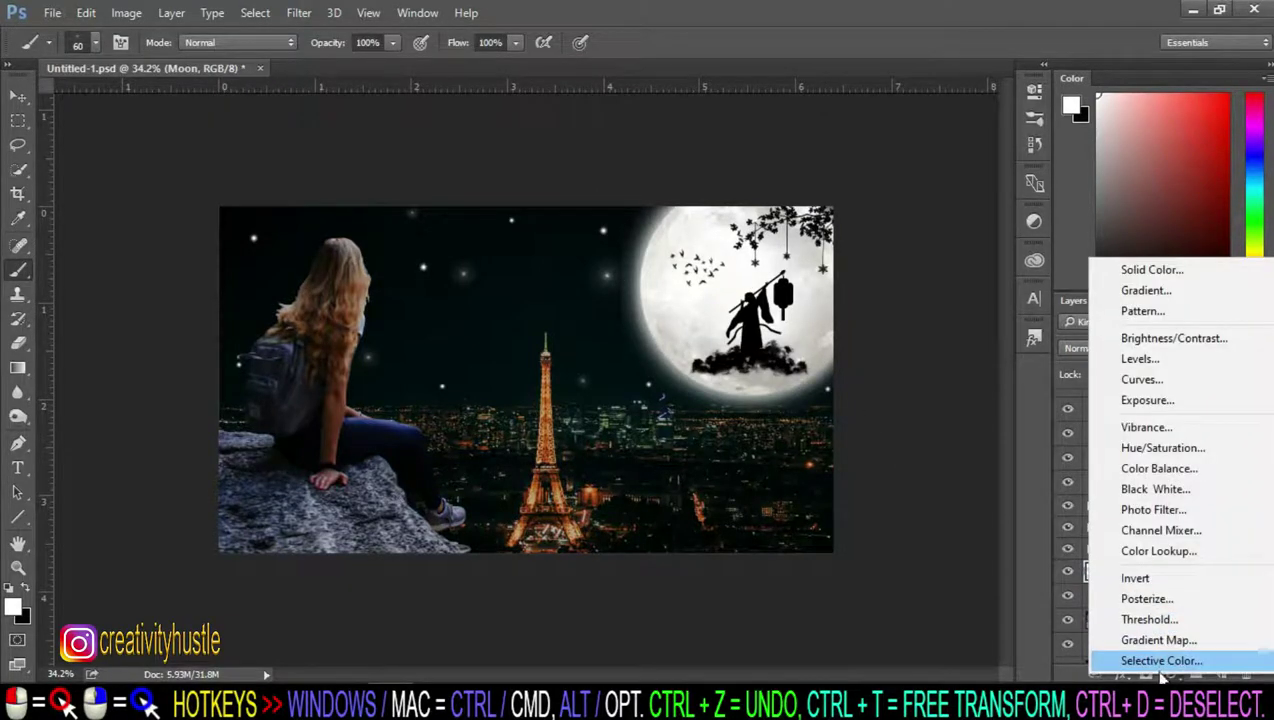
click(1146, 674)
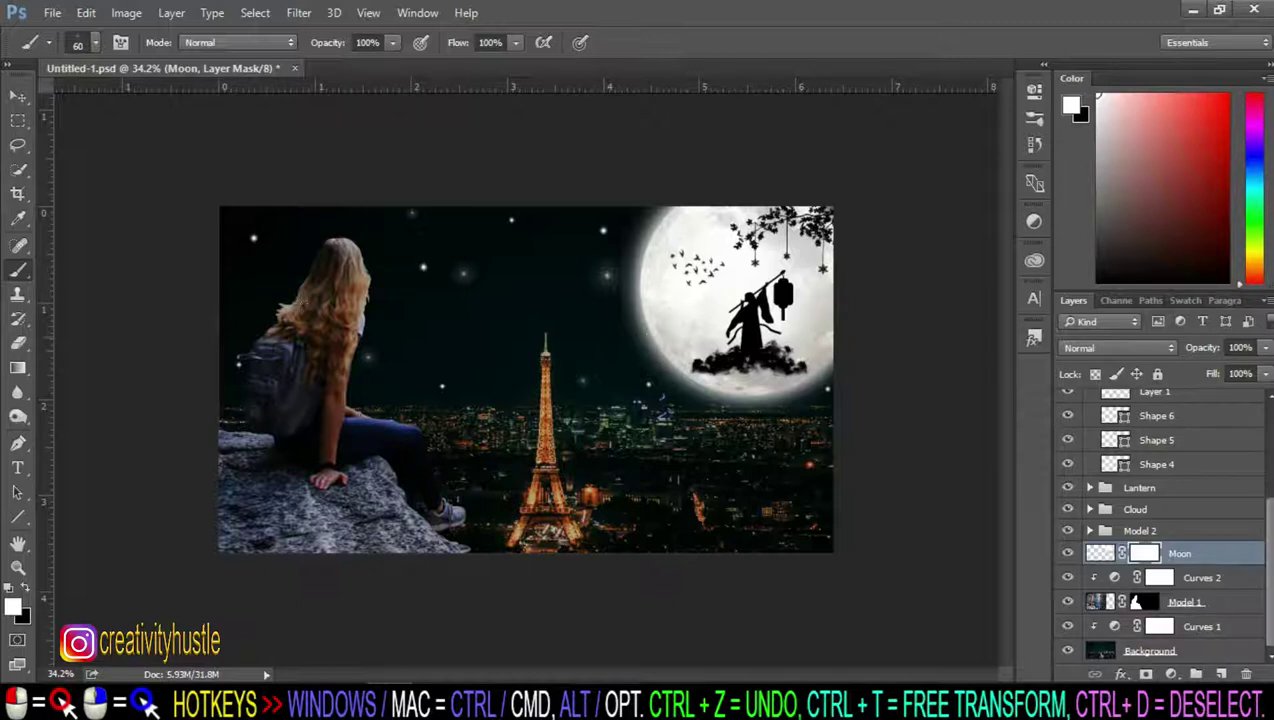
right_click(645, 414)
scroll(860, 590, down, 3)
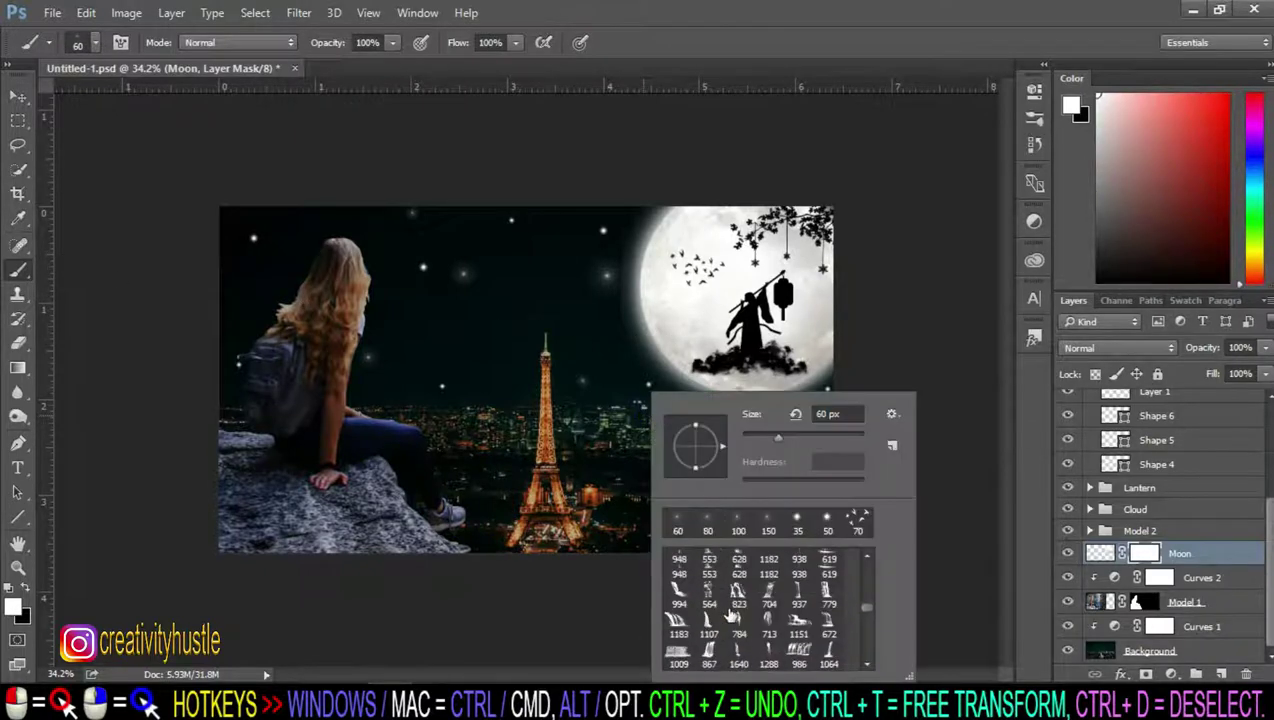
scroll(864, 562, up, 3)
click(677, 563)
key(Return)
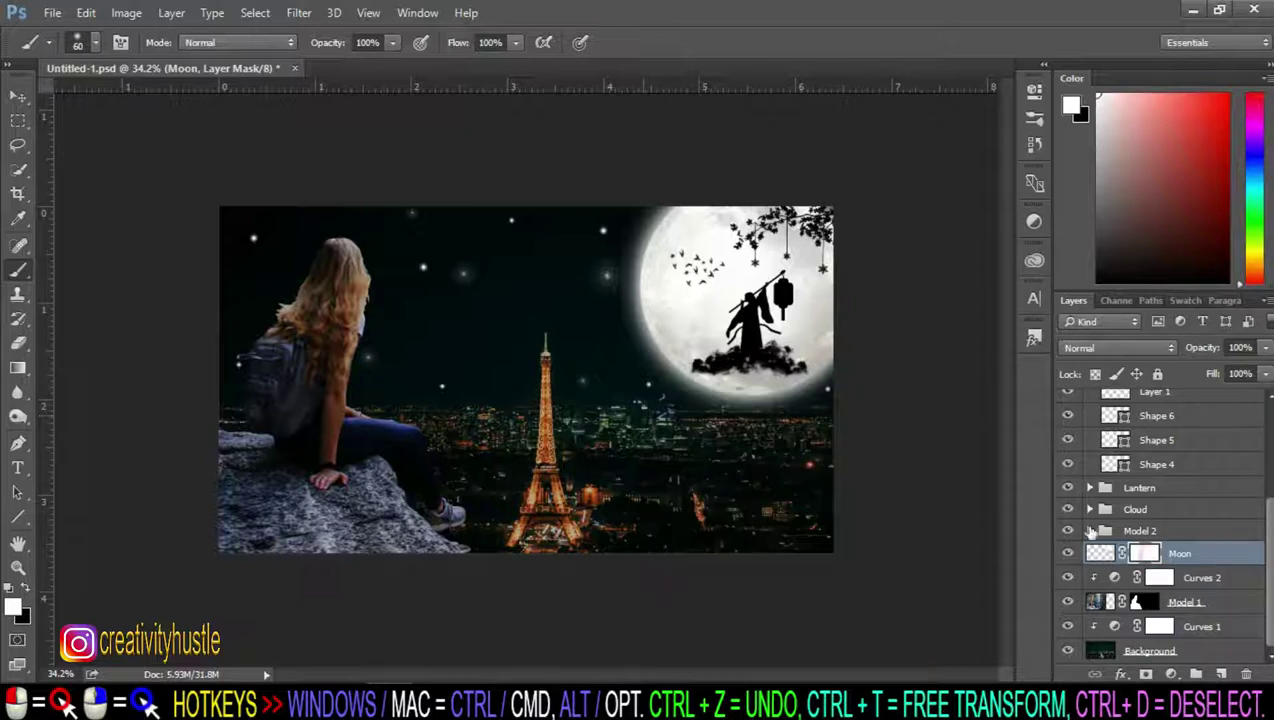
Step: Lower brush flow to 10% with black, then switch the painting colour back to white
click(515, 43)
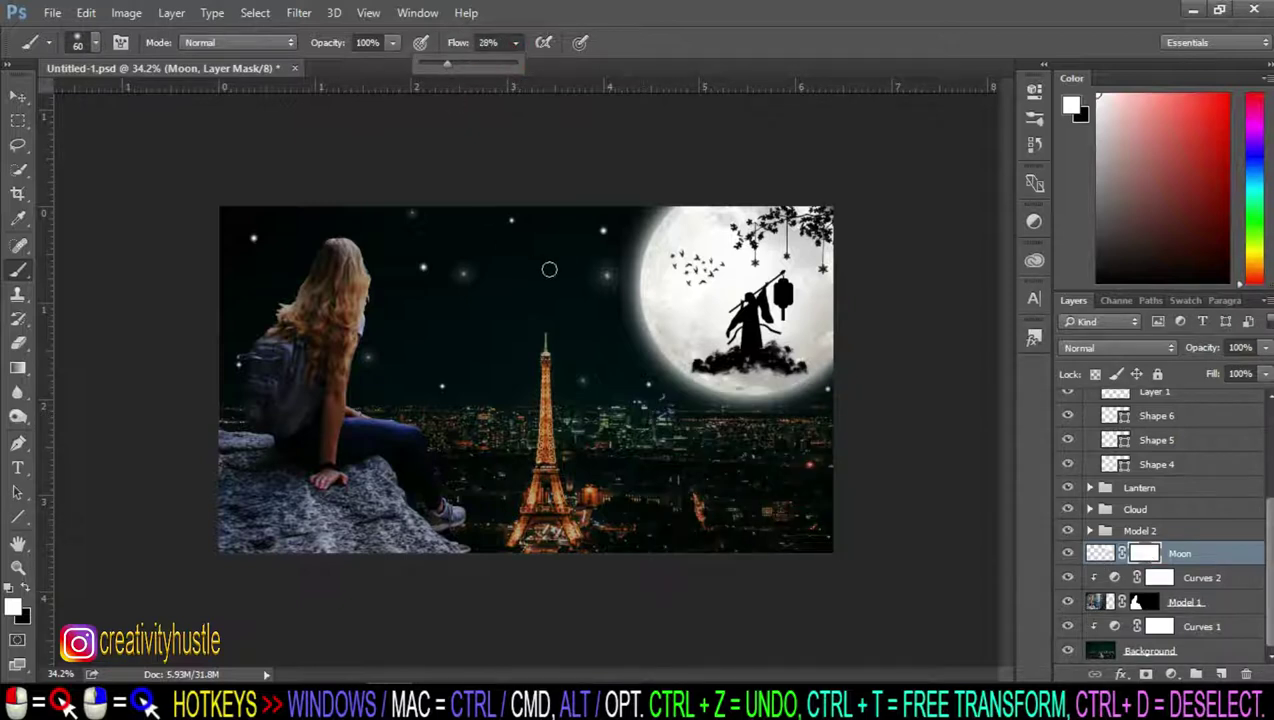
key(x)
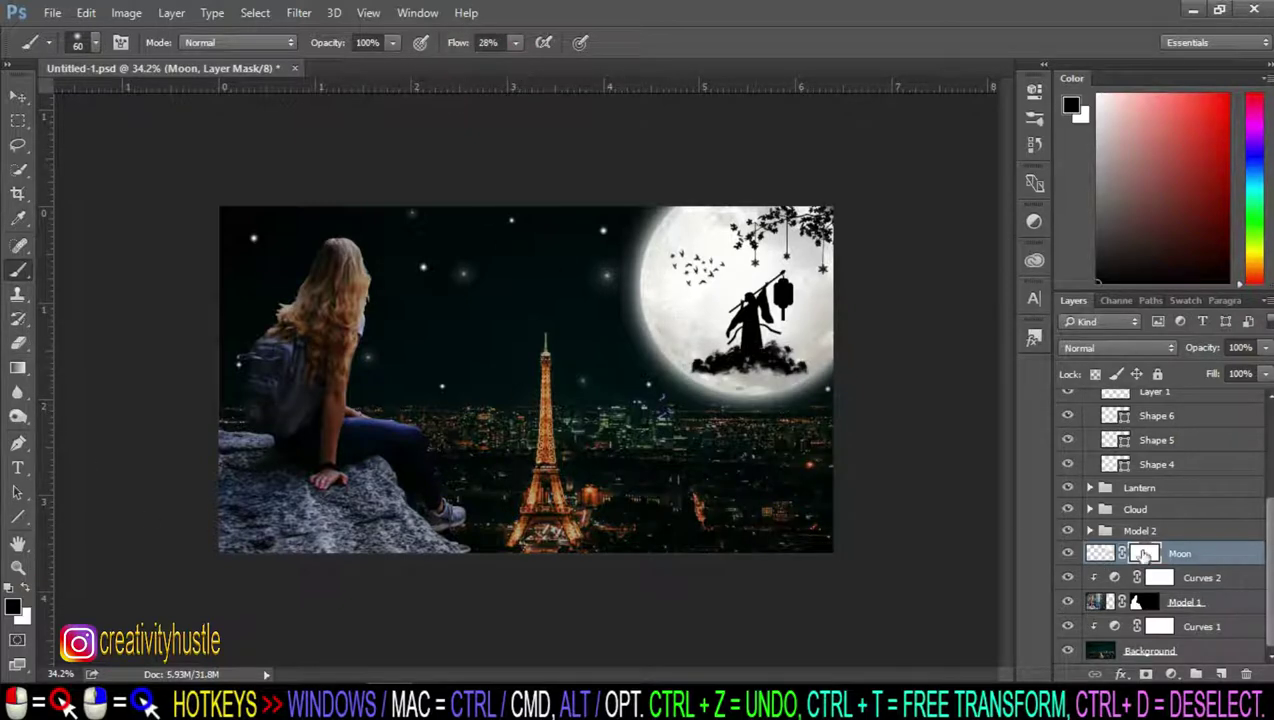
key(shift+1)
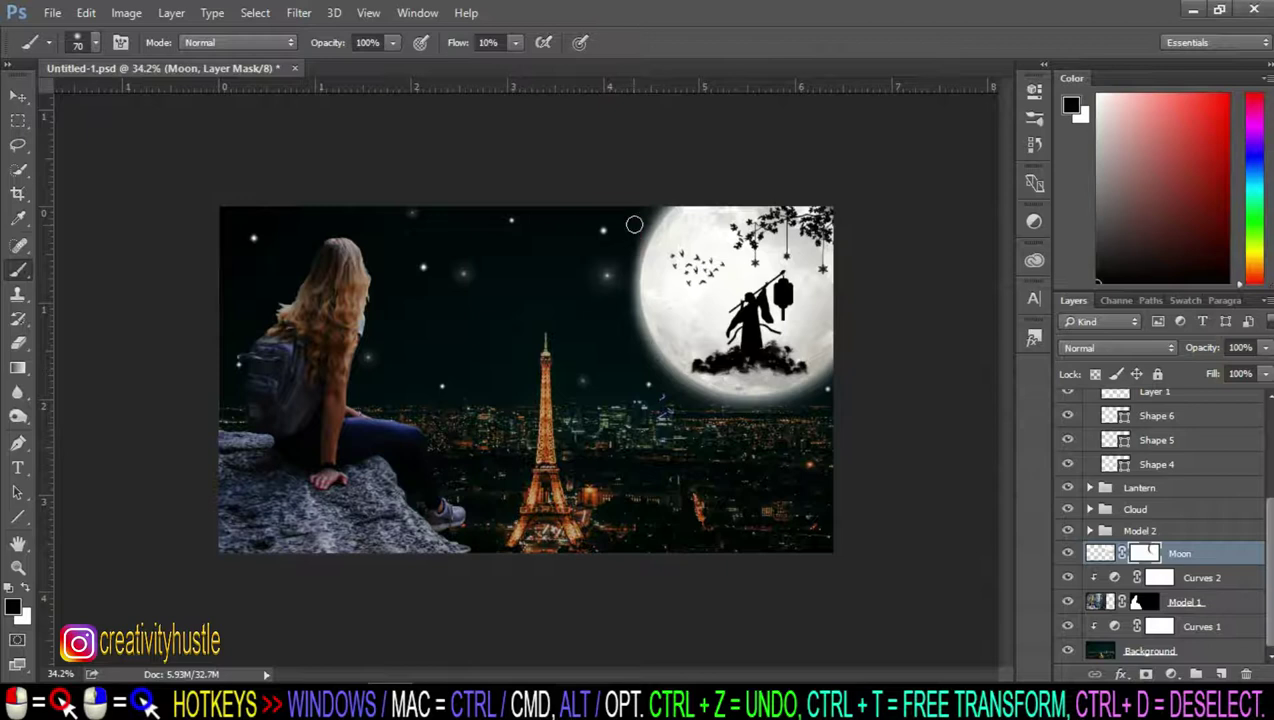
scroll(619, 340, up, 3)
key(x)
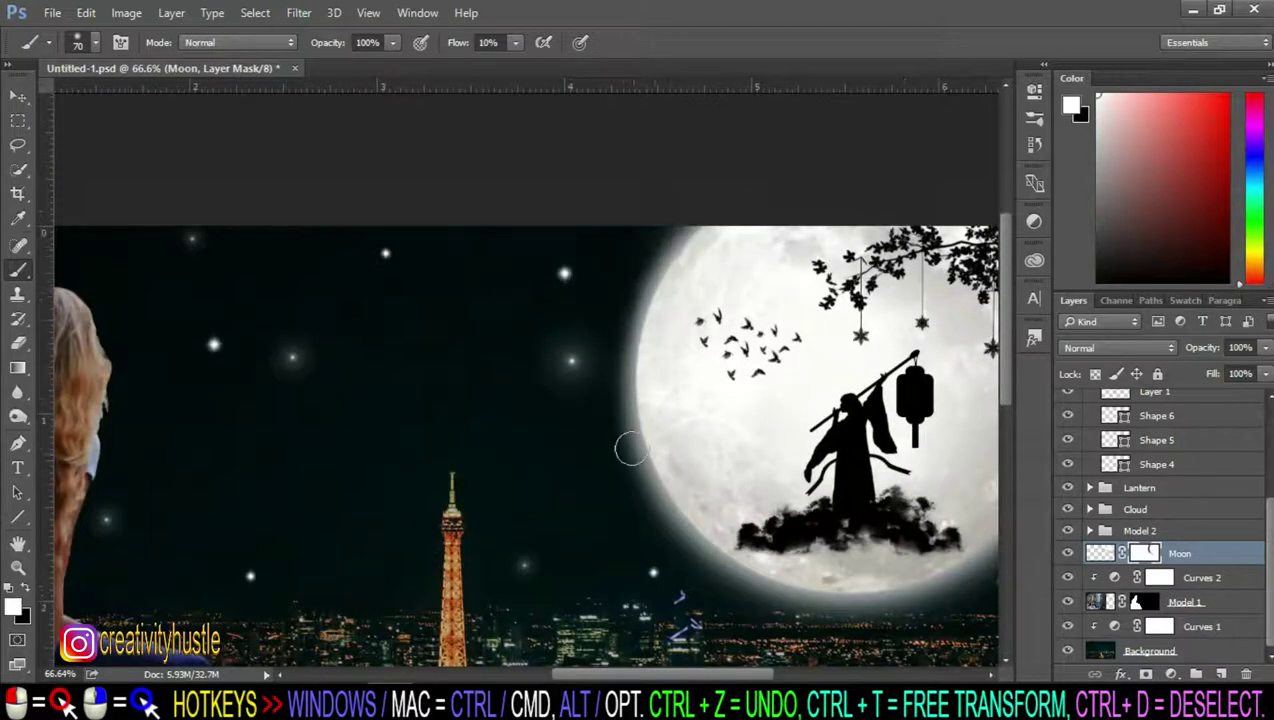
scroll(745, 352, down, 3)
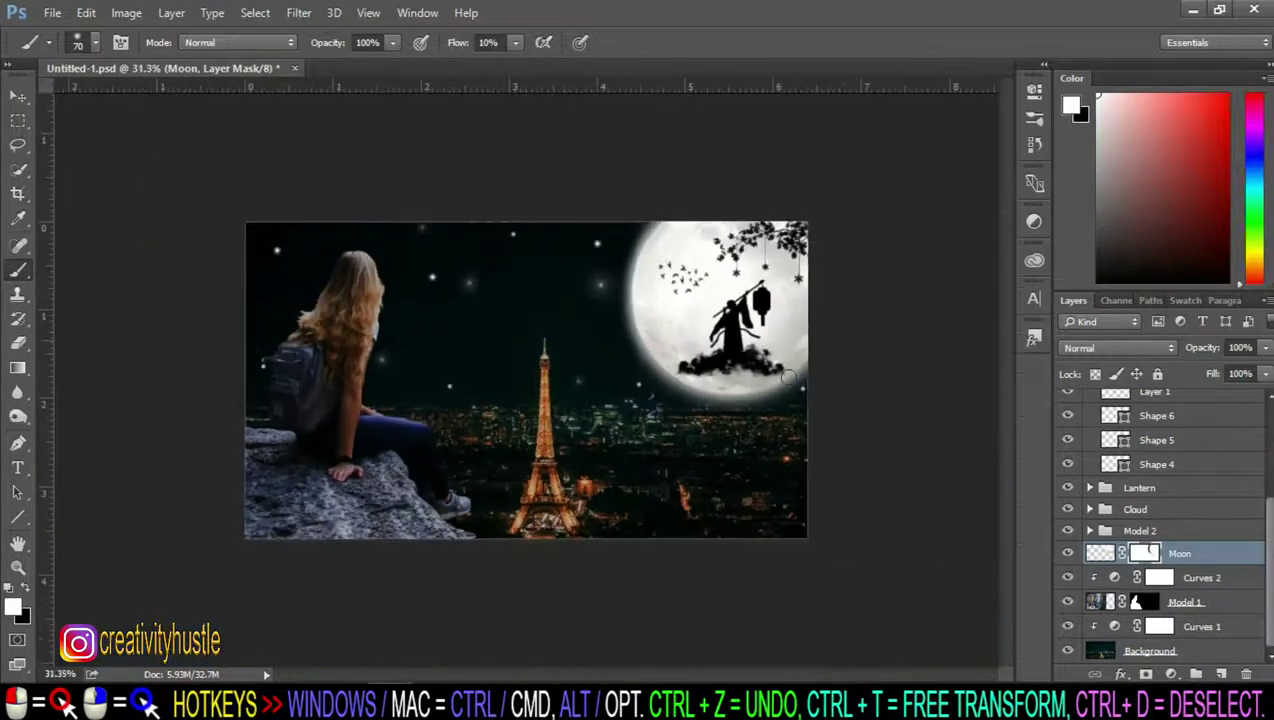
scroll(1208, 531, up, 5)
Step: Create a new layer and name it 'Stars'
key(ctrl+shift+alt+n)
double_click(1133, 401)
text(Stars)
key(Return)
Step: Paint a couple of sparkling stars in the sky using star brush presets
right_click(472, 400)
scroll(640, 600, down, 2)
double_click(620, 600)
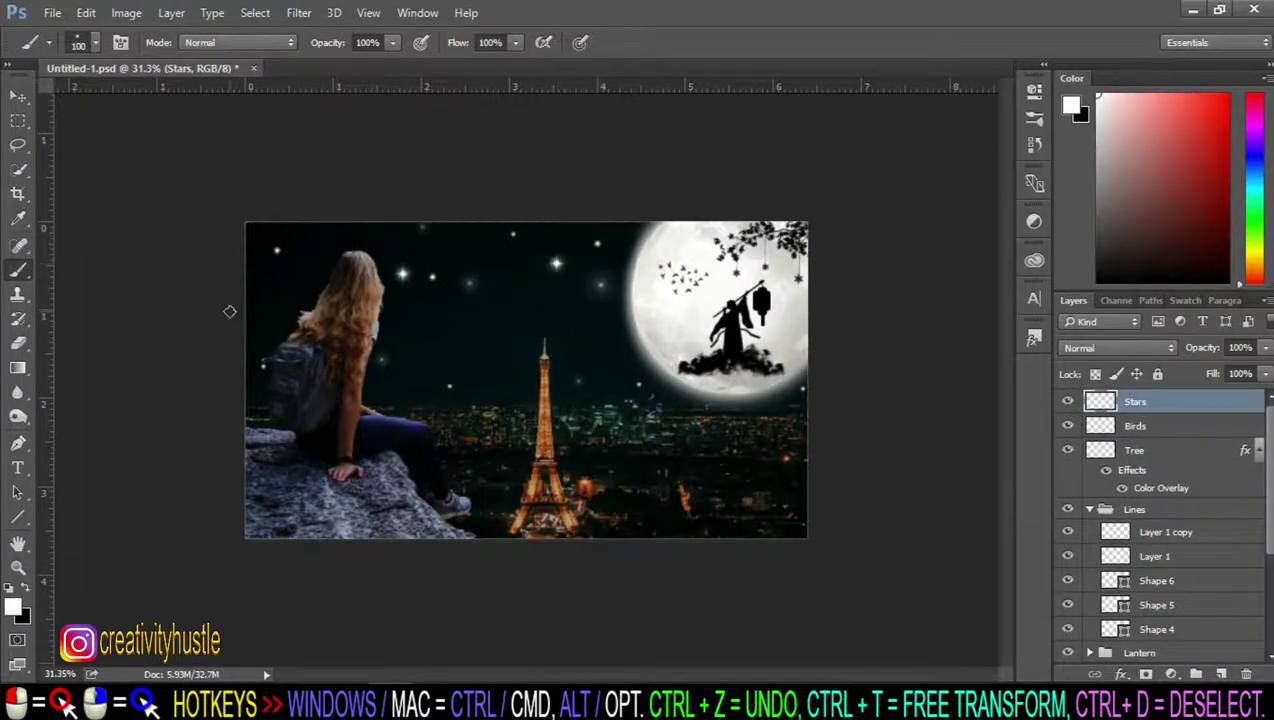
right_click(770, 390)
double_click(908, 624)
click(523, 316)
click(290, 298)
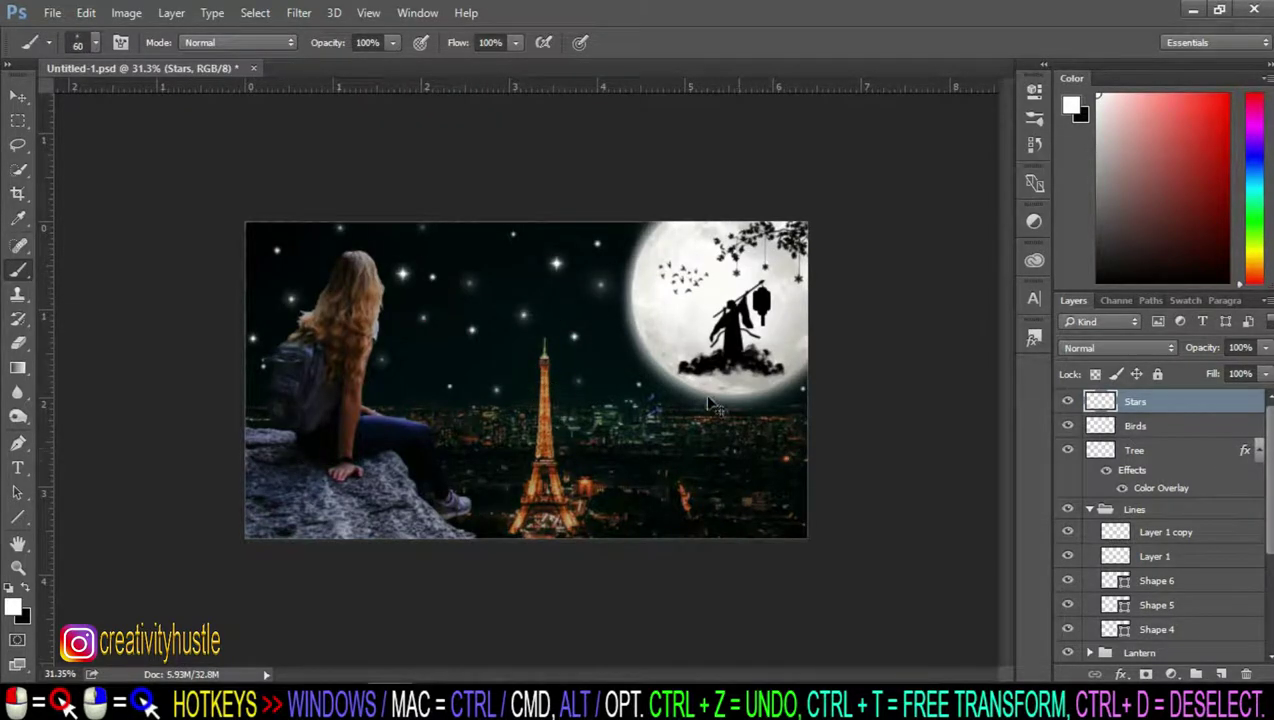
scroll(712, 404, down, 2)
scroll(670, 333, up, 4)
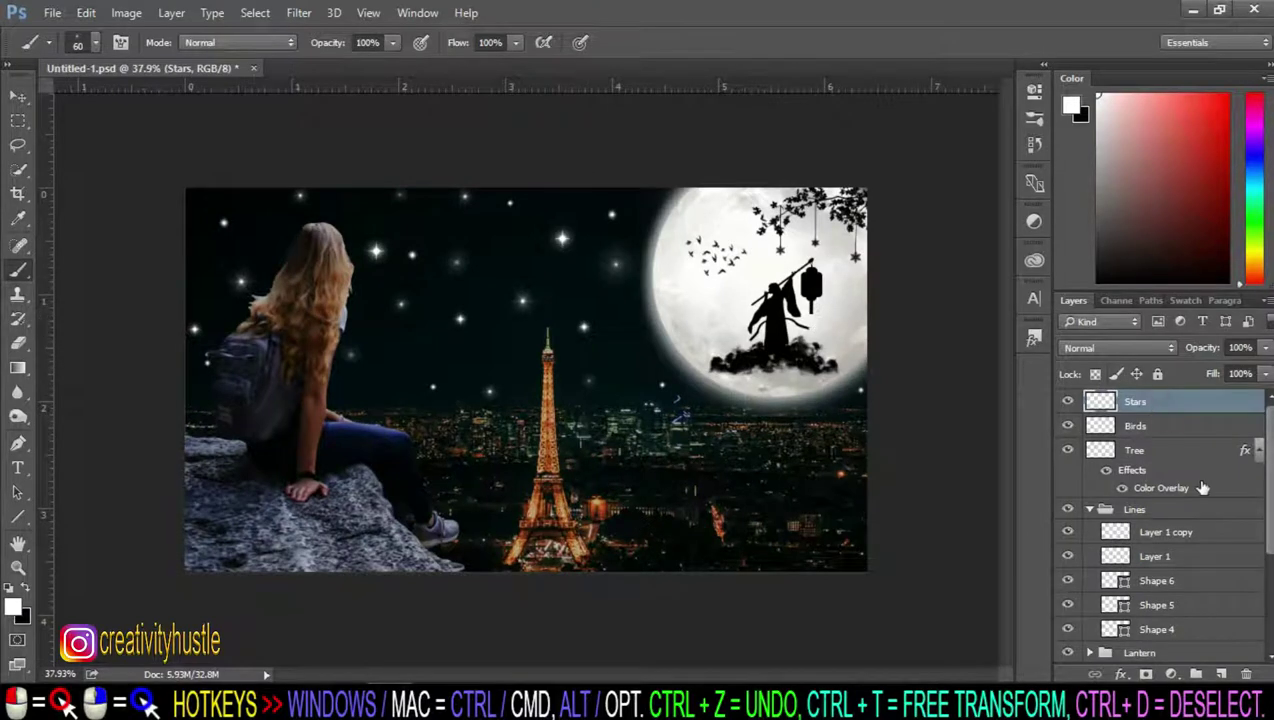
Step: On a new layer above Stars, scatter tiny specks with the 593 px scatter brush, enlarged to 700
right_click(589, 396)
scroll(720, 610, down, 2)
scroll(740, 630, down, 2)
scroll(766, 650, down, 2)
scroll(766, 650, down, 2)
scroll(770, 630, down, 2)
scroll(775, 615, down, 2)
click(782, 600)
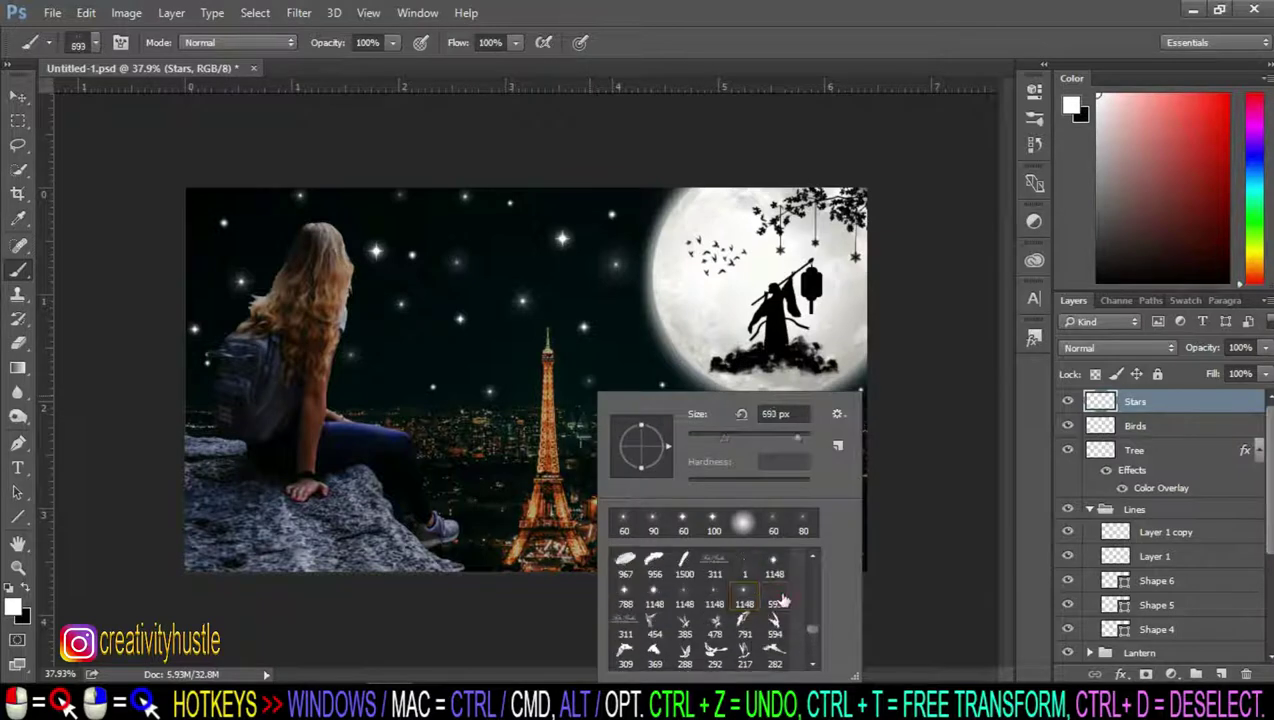
click(1236, 400)
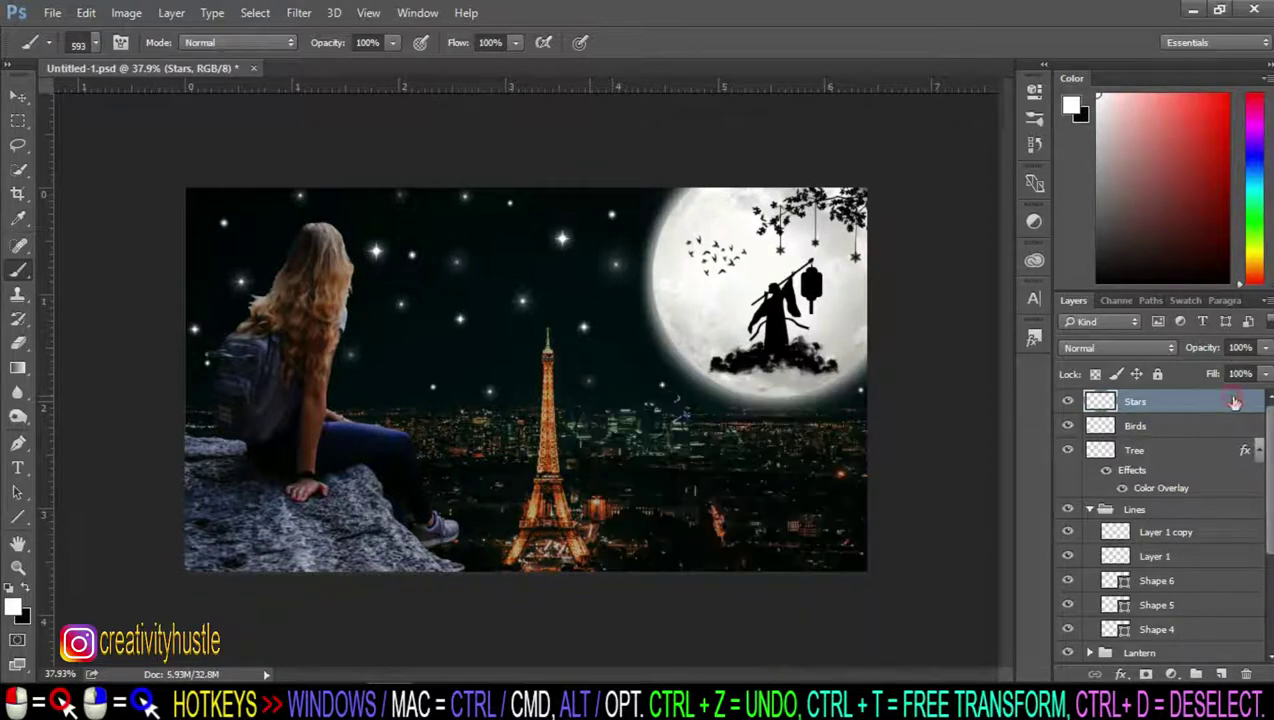
click(1222, 675)
drag(635, 300, 250, 280)
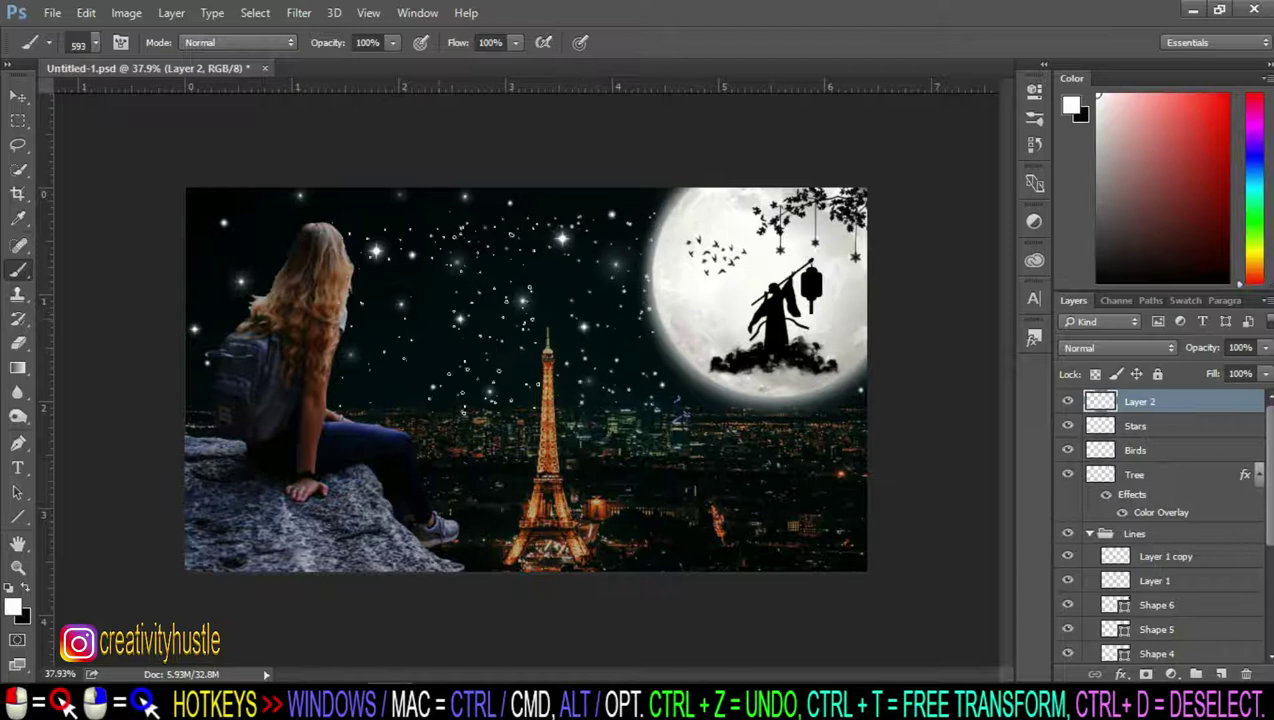
key(bracketright)
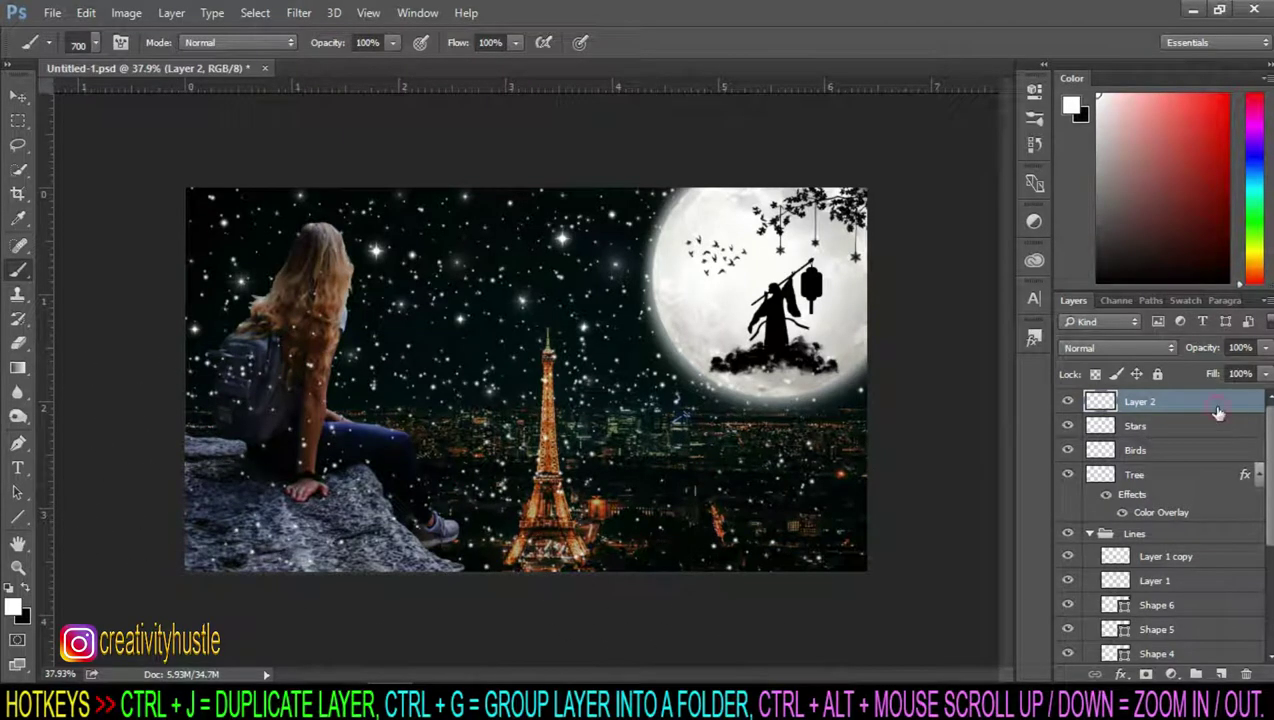
click(1192, 401)
text(Snow)
Step: Confirm the speck layer's name as 'Snow' and return to the regular Brush tool
key(Return)
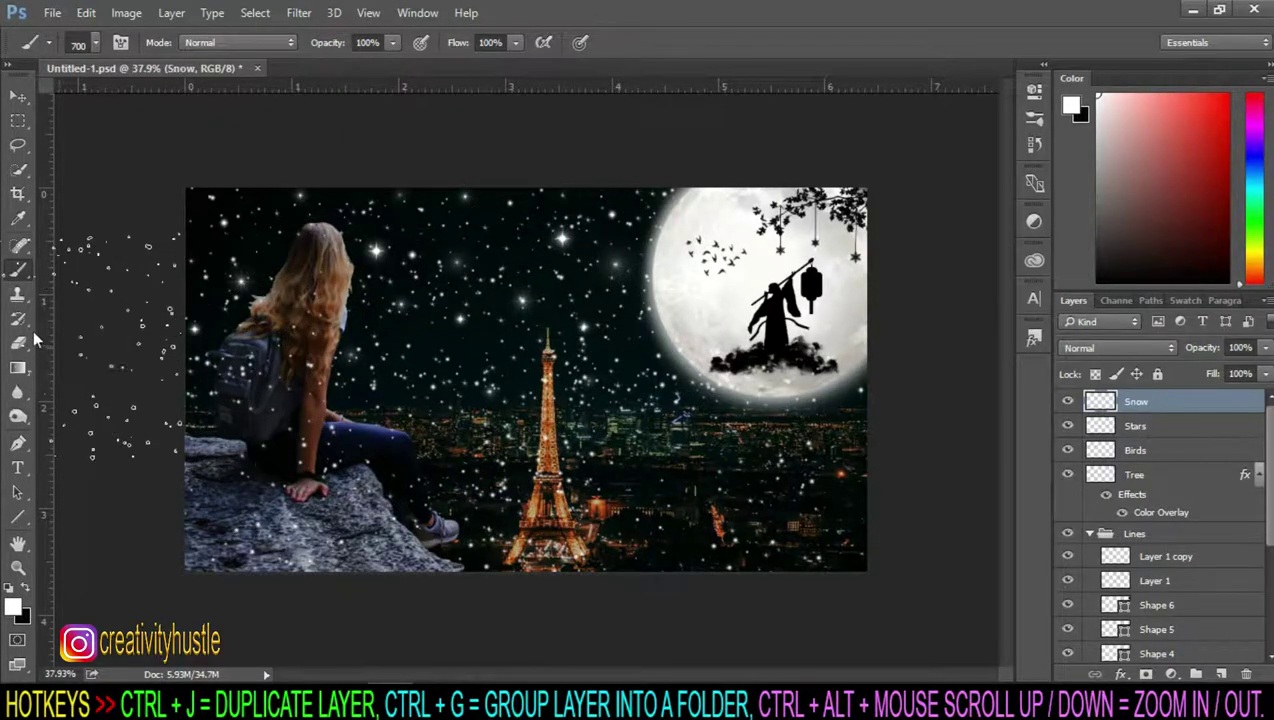
click(14, 349)
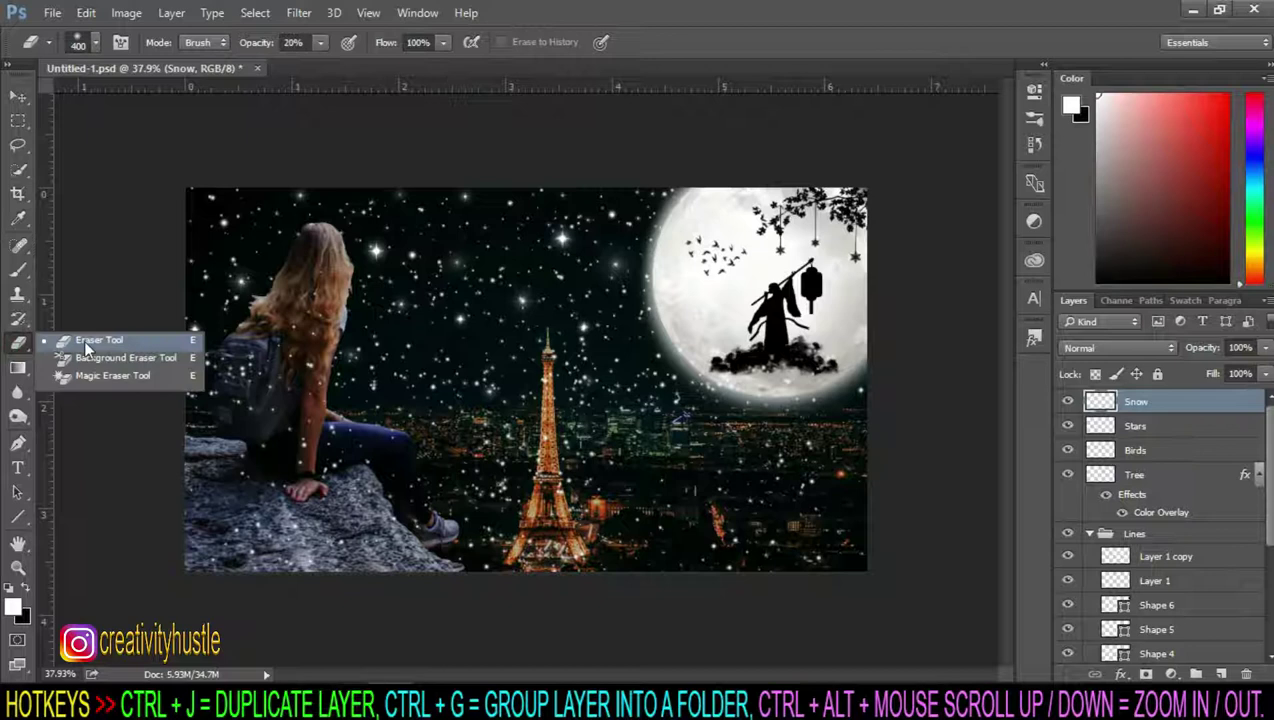
click(17, 283)
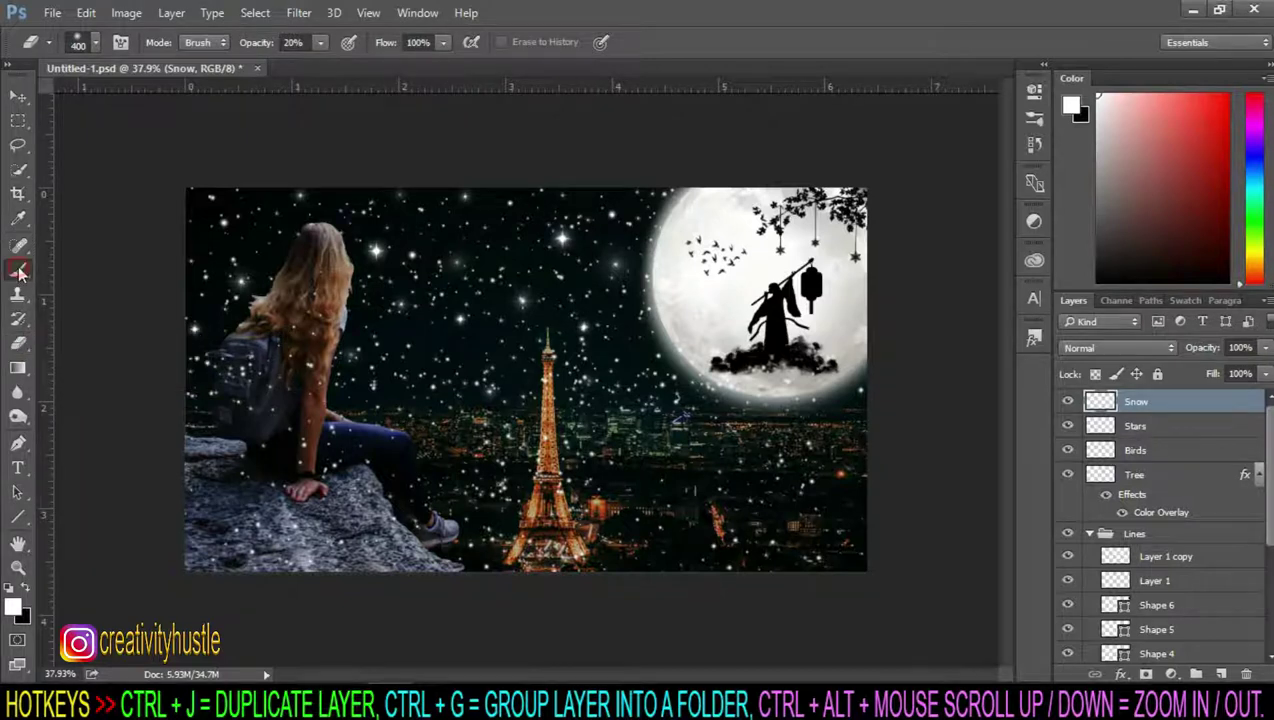
right_click(18, 270)
click(90, 265)
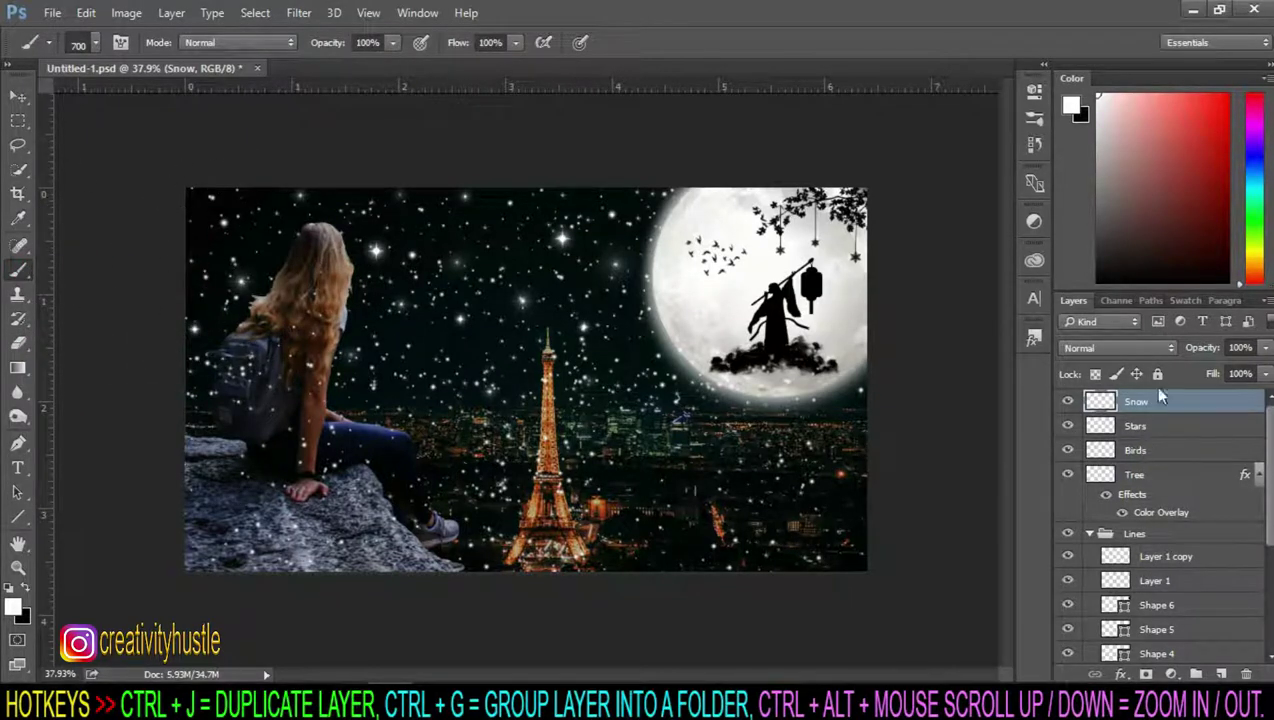
Step: Add a layer mask to the Snow layer and choose a soft round brush
click(1145, 675)
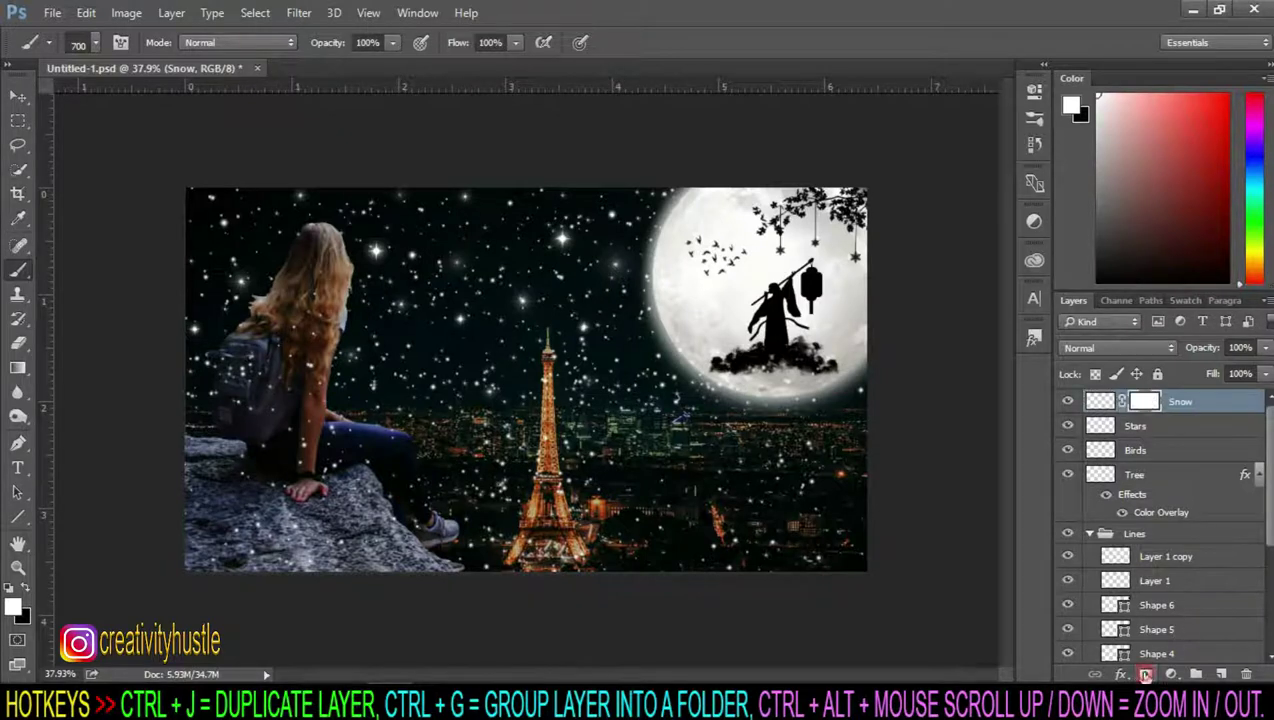
right_click(512, 318)
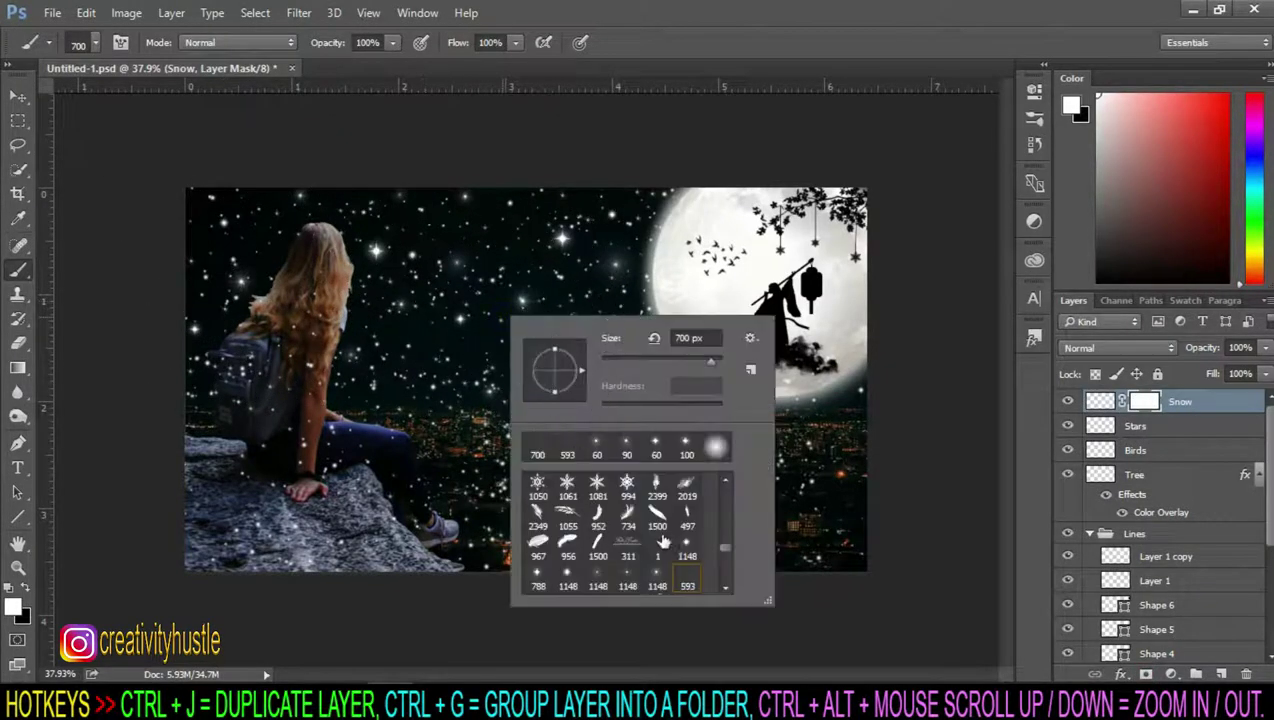
drag(728, 548, 727, 490)
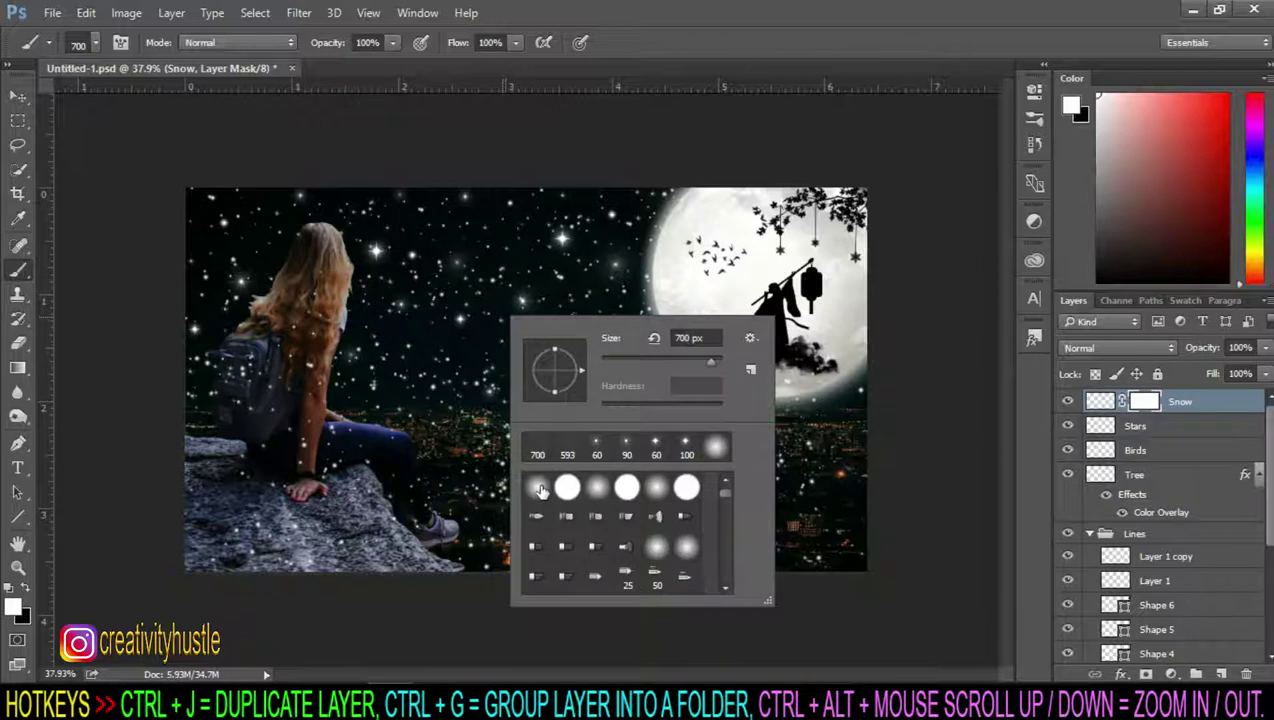
click(540, 488)
click(1140, 410)
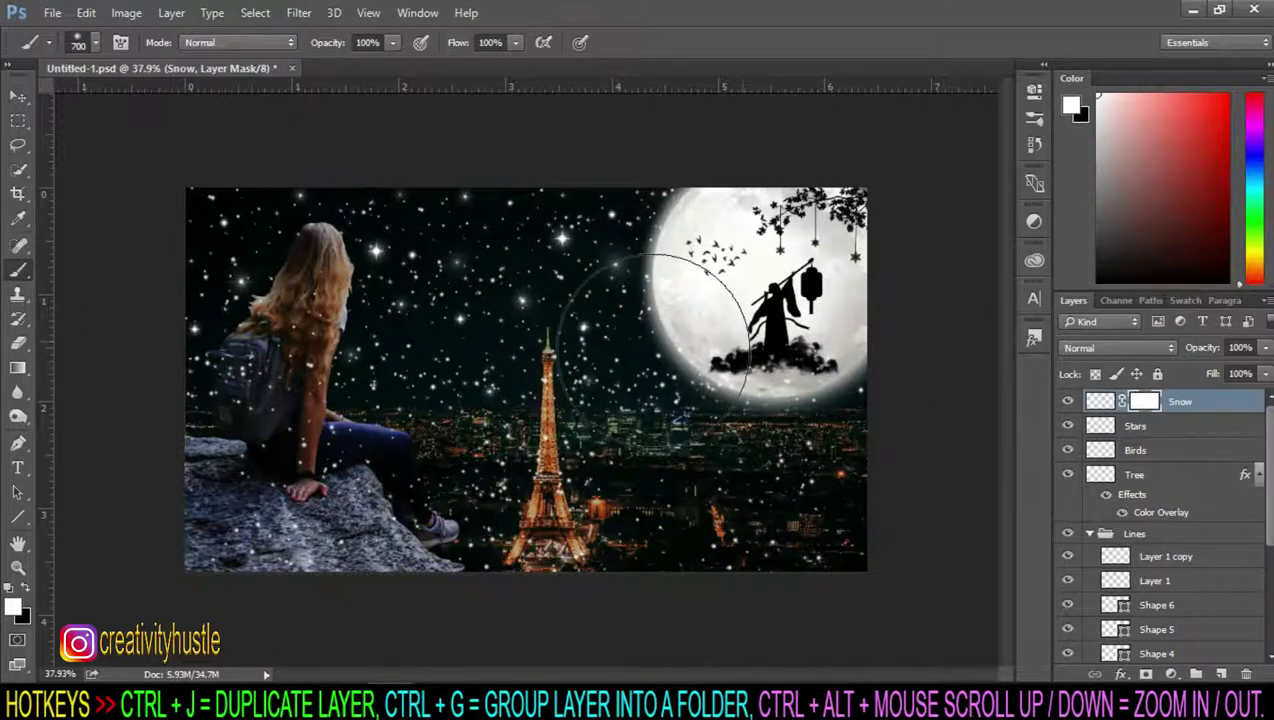
Step: At 15% flow in black, paint the Snow mask to thin flakes around the tower and central sky
click(515, 42)
drag(519, 64, 432, 62)
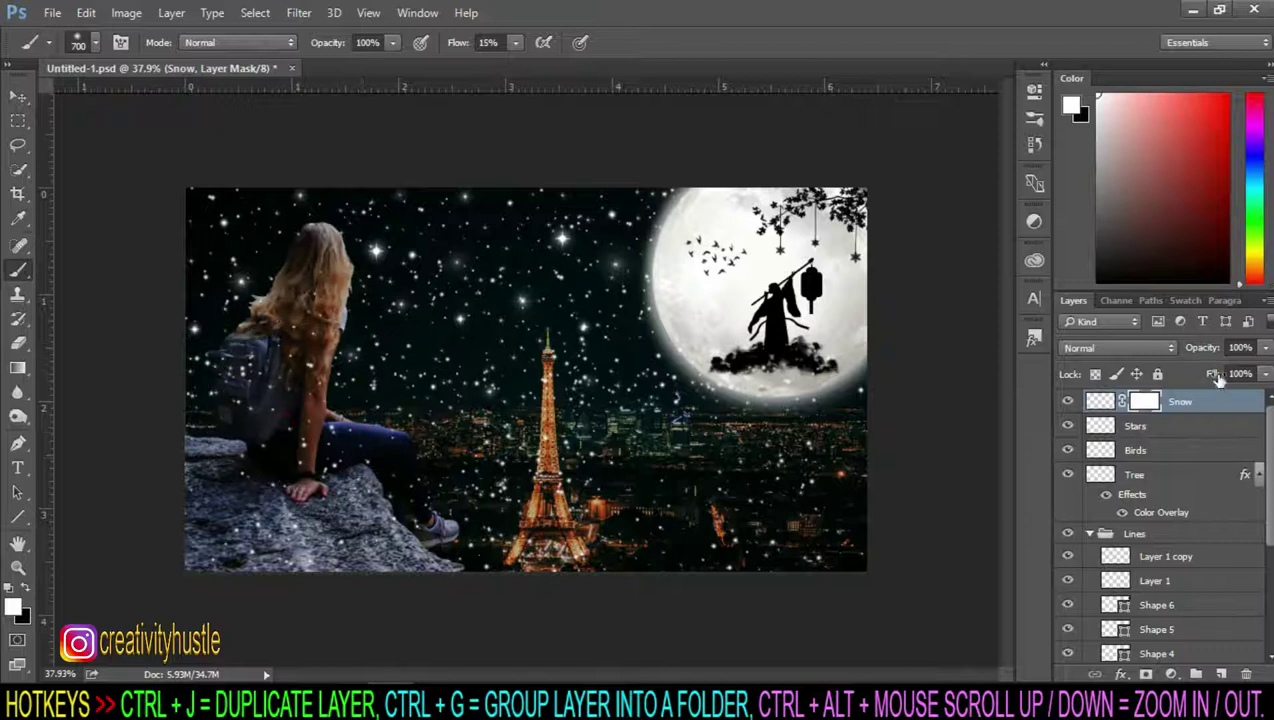
click(25, 592)
mouse_move(412, 384)
mouse_down()
mouse_move(788, 512)
mouse_move(503, 213)
mouse_move(538, 317)
mouse_move(810, 569)
mouse_up()
click(1193, 425)
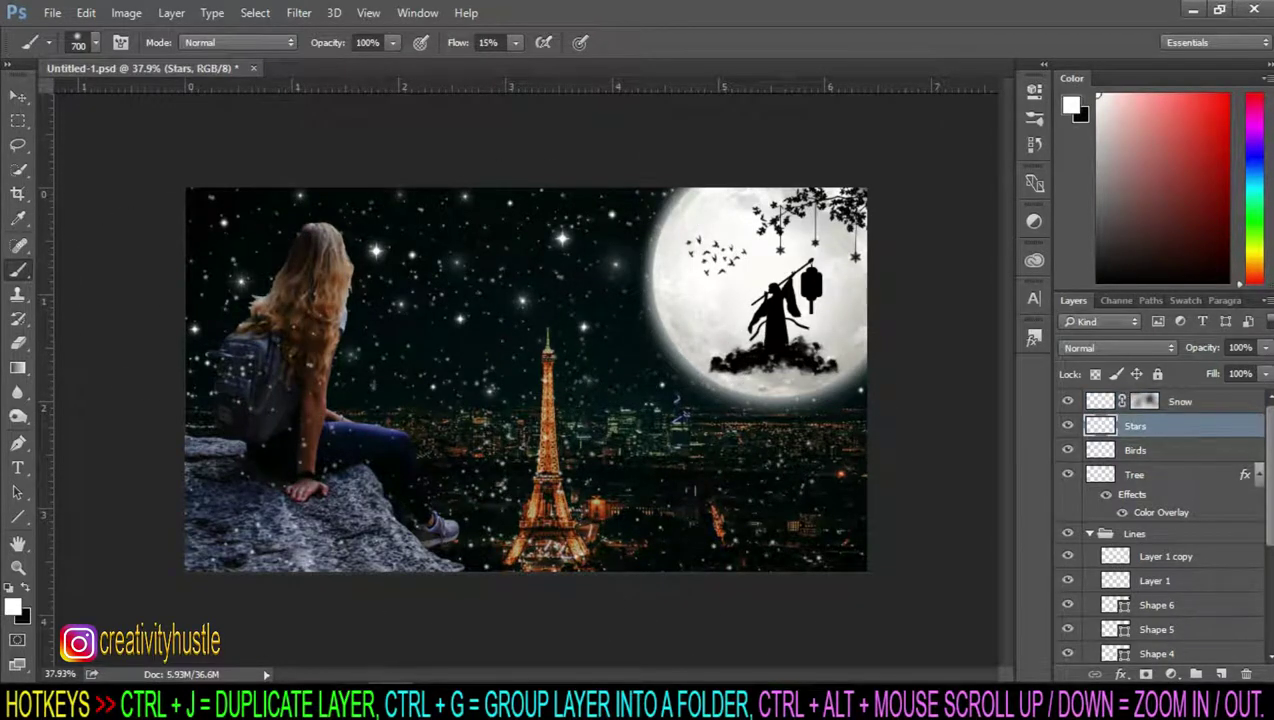
Step: Add a mask to the Stars layer and dim the stars near the tower's tip with a 250 px brush
click(1145, 675)
key(bracketleft)
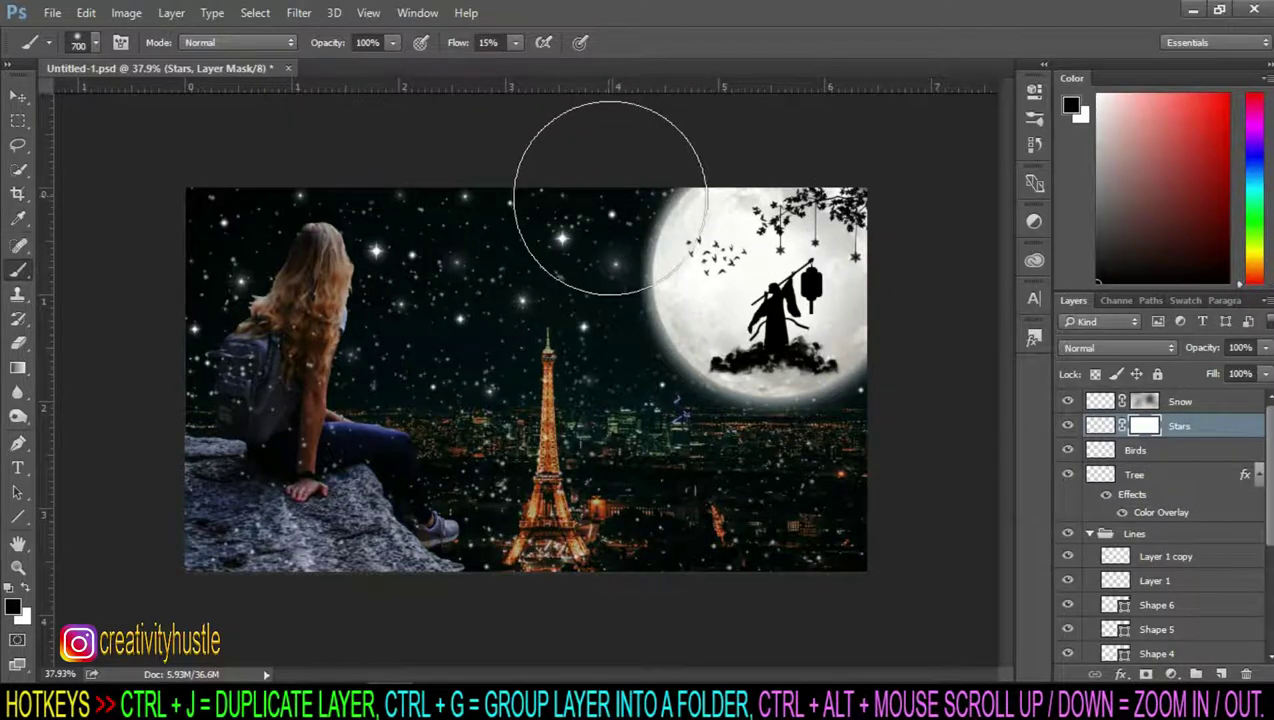
key(bracketleft)
key(bracketleft)
key(bracketleft)
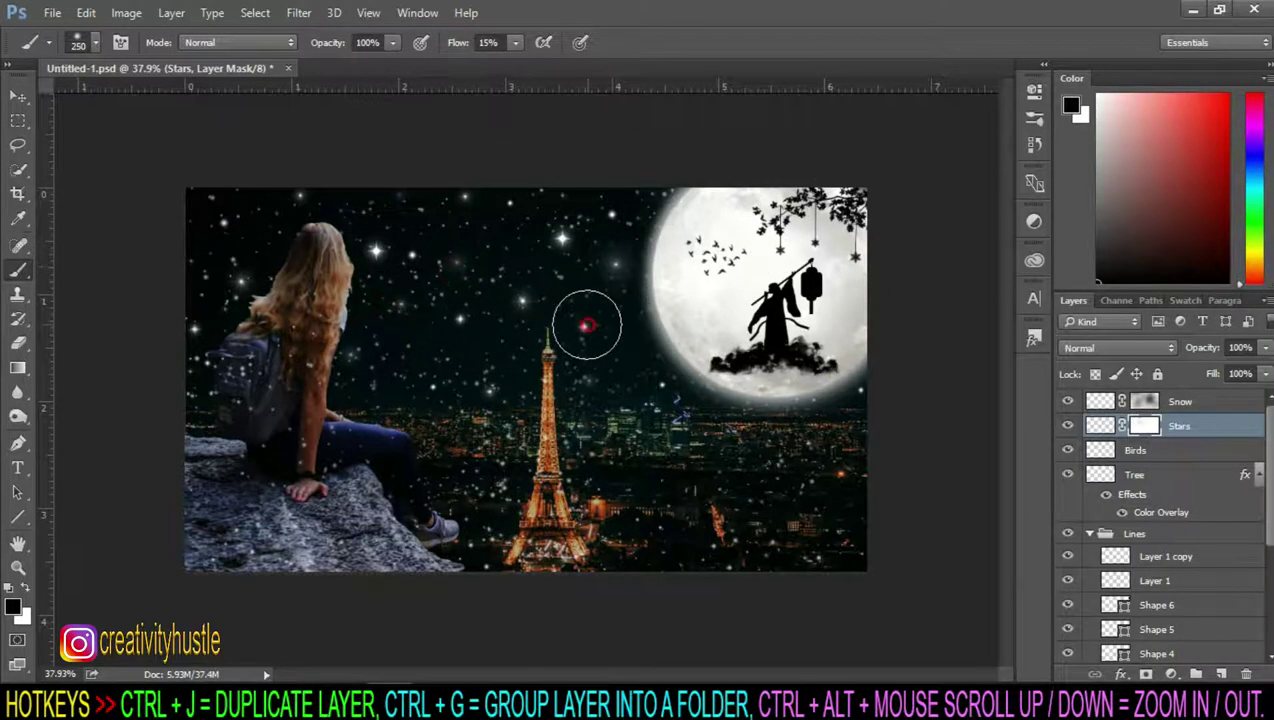
ctrl+alt+scroll(790, 411, down, 2)
ctrl+alt+scroll(790, 411, up, 2)
key(ctrl+2)
ctrl+alt+scroll(918, 449, down, 1)
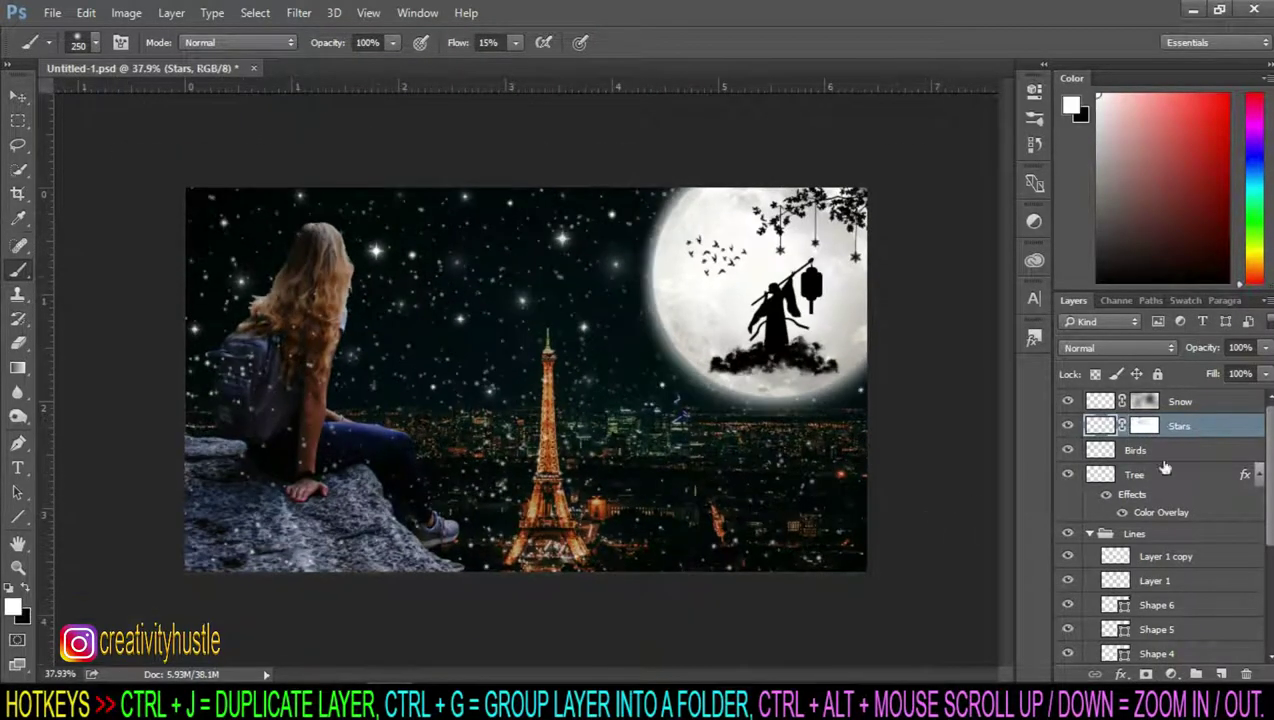
Step: Select the Snow layer and load the 593 px scatter brush for painting its pixels
click(1200, 405)
right_click(708, 372)
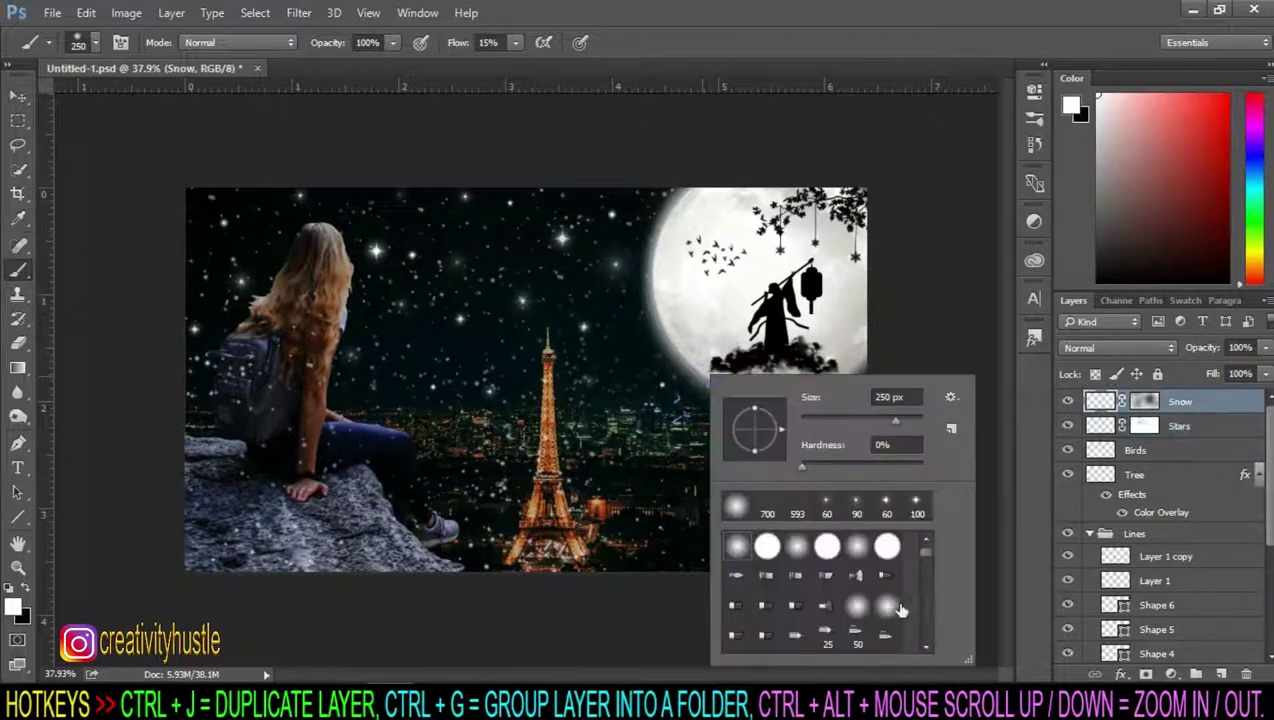
drag(927, 552, 924, 607)
click(895, 620)
click(1146, 402)
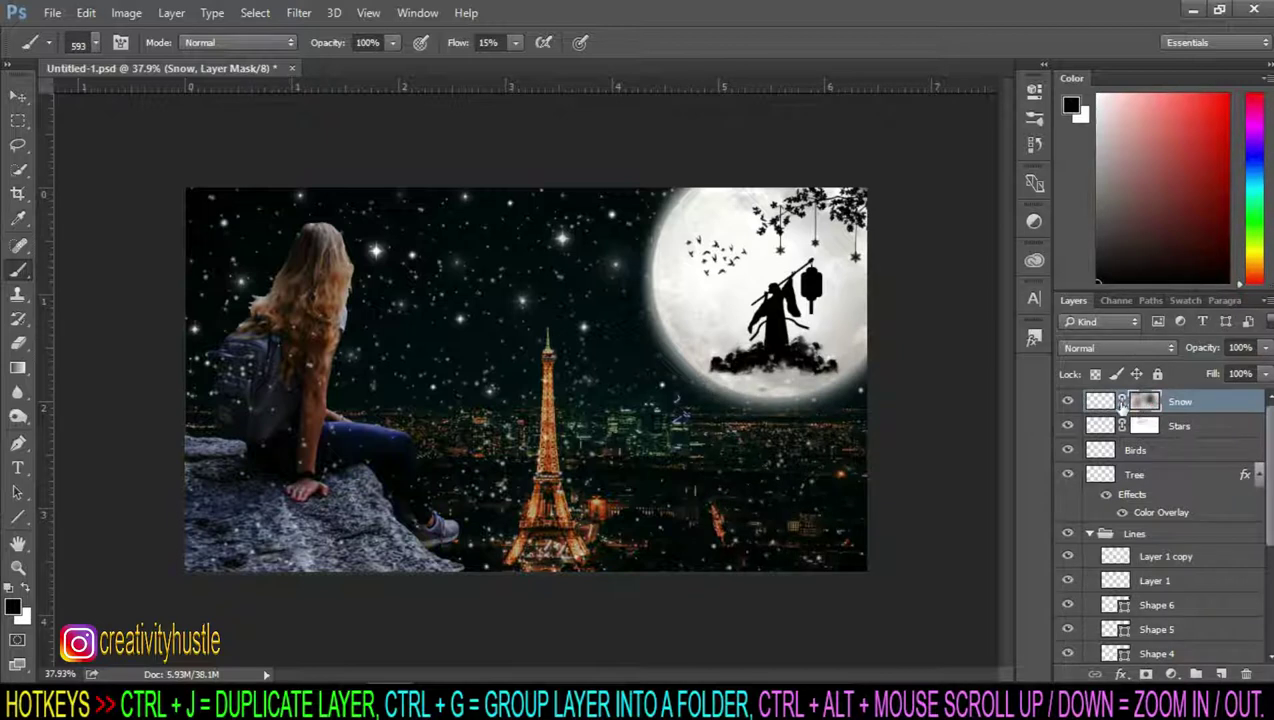
click(1104, 402)
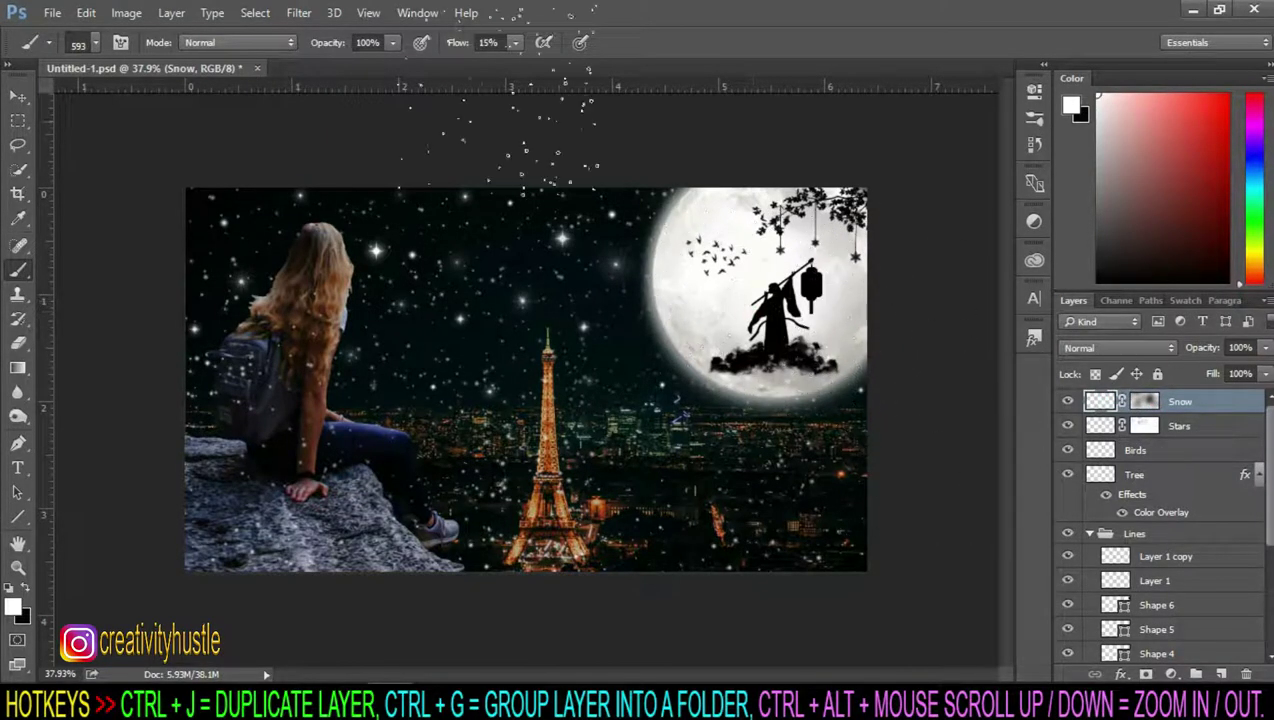
Step: Raise brush flow to 100% and set a 400-pixel brush for painting snow
drag(515, 42, 659, 76)
scroll(800, 345, up, 2)
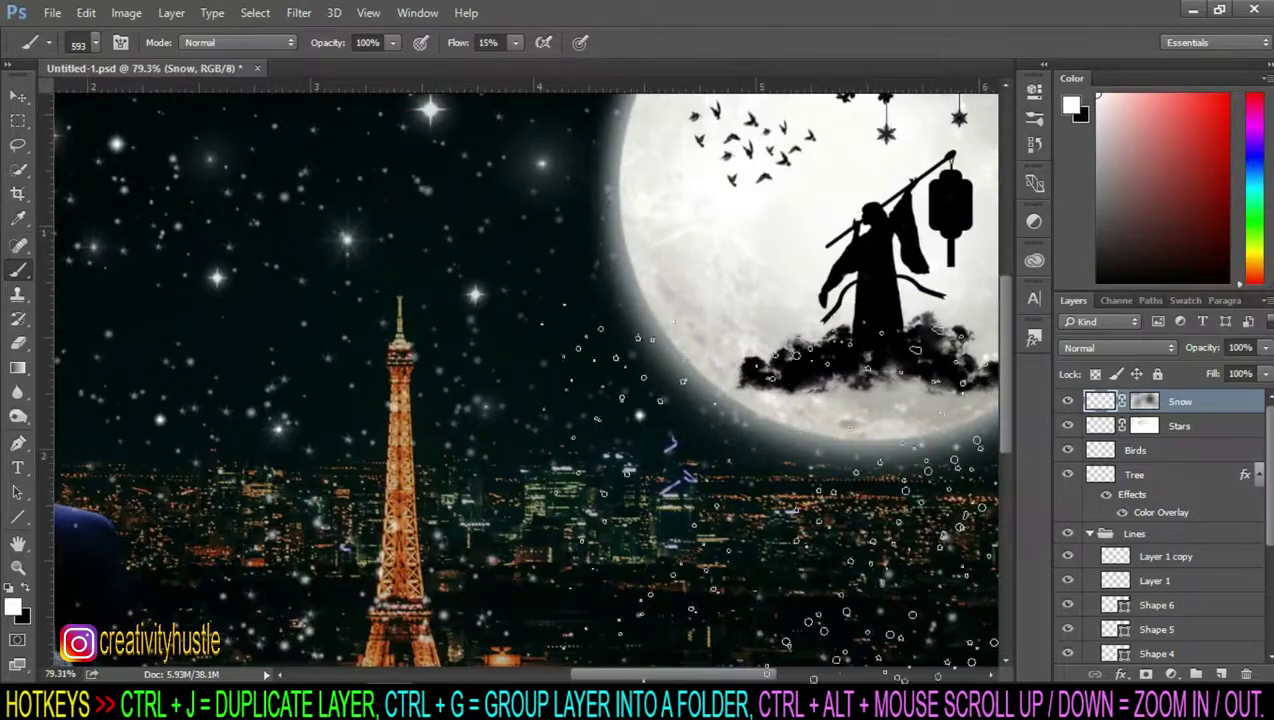
scroll(800, 345, up, 2)
drag(515, 42, 649, 85)
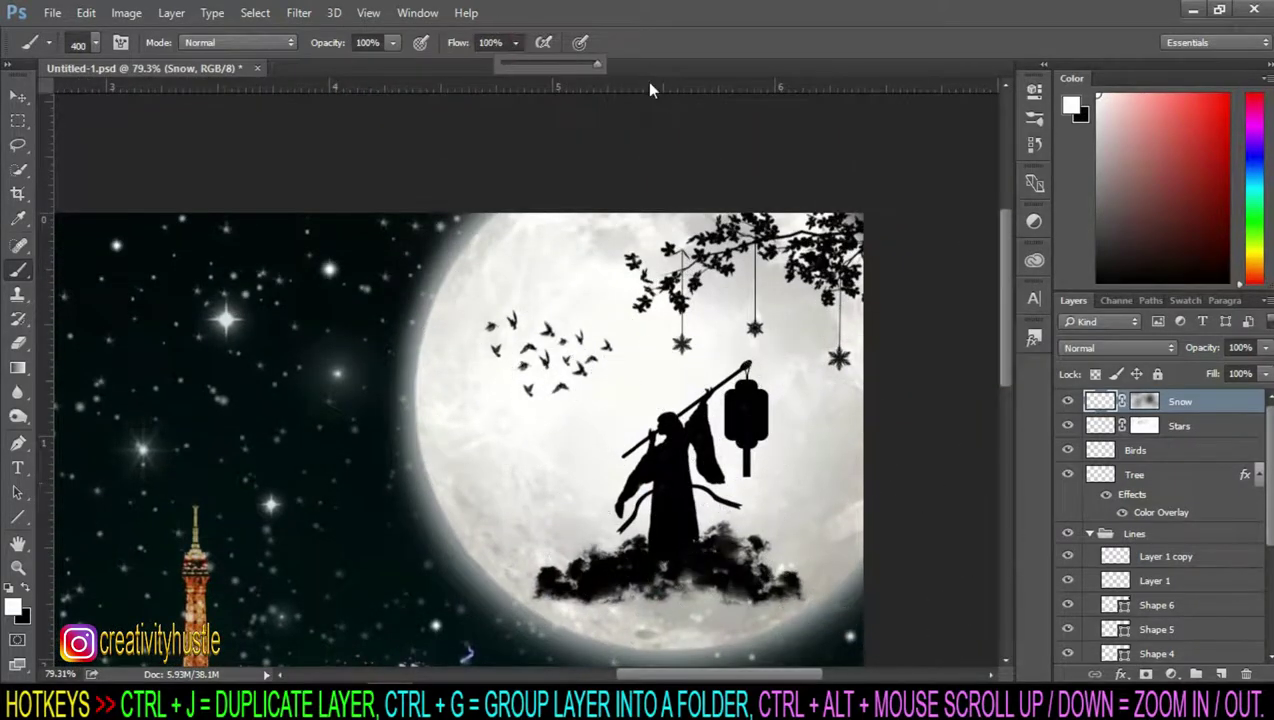
scroll(930, 350, down, 3)
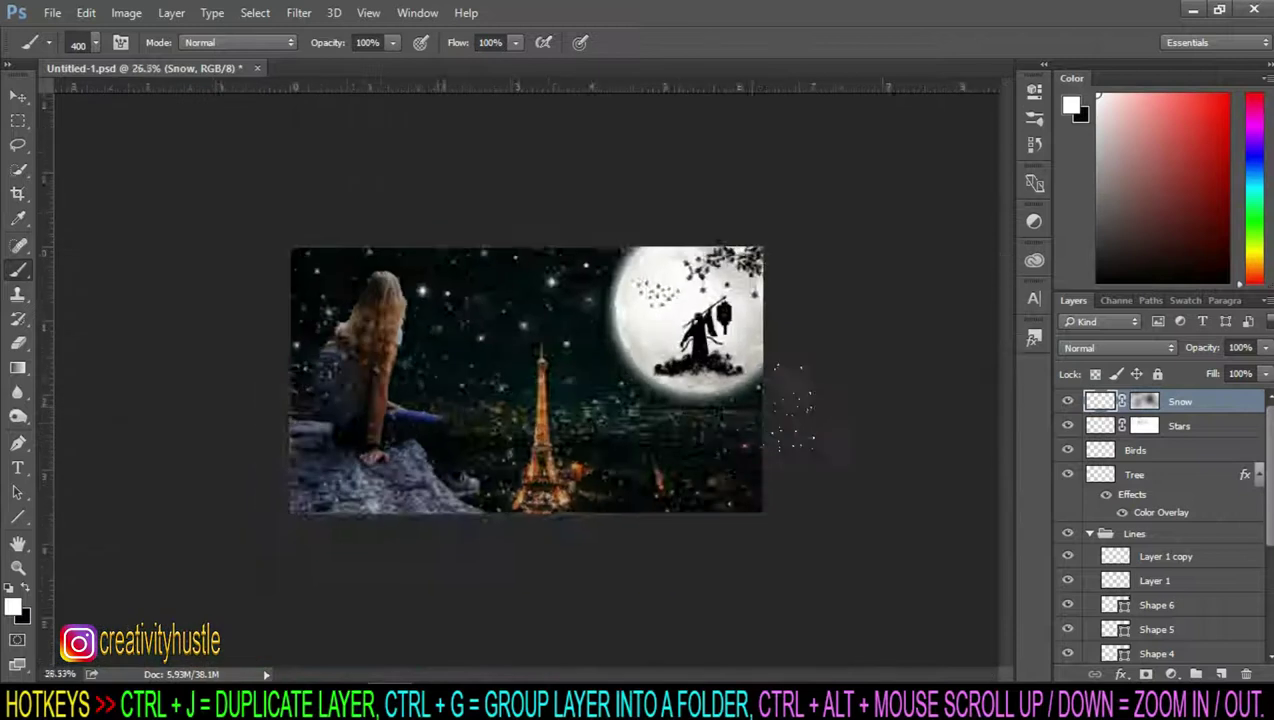
scroll(760, 320, up, 1)
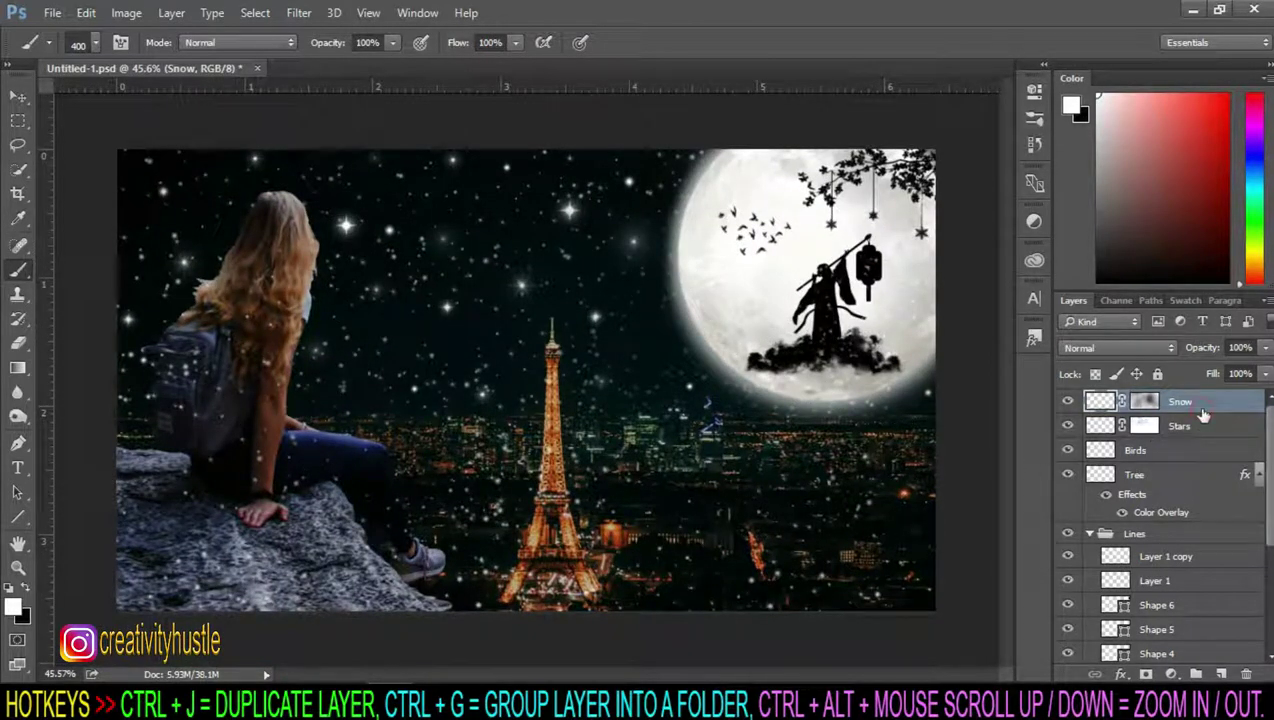
Step: Target the Snow layer mask with black and a smaller soft round brush
key(x)
click(1136, 401)
right_click(560, 343)
scroll(680, 540, up, 3)
click(588, 518)
key(Return)
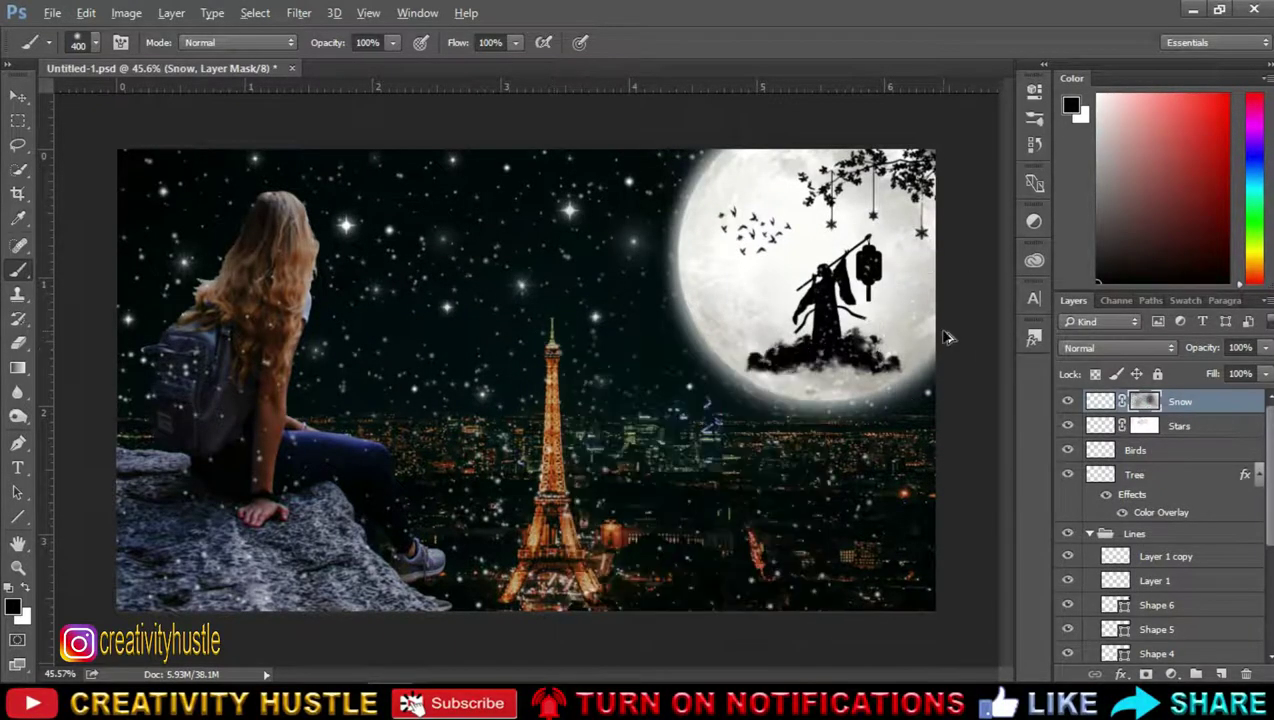
scroll(880, 320, up, 5)
key(bracketleft)
key(bracketleft)
key(bracketleft)
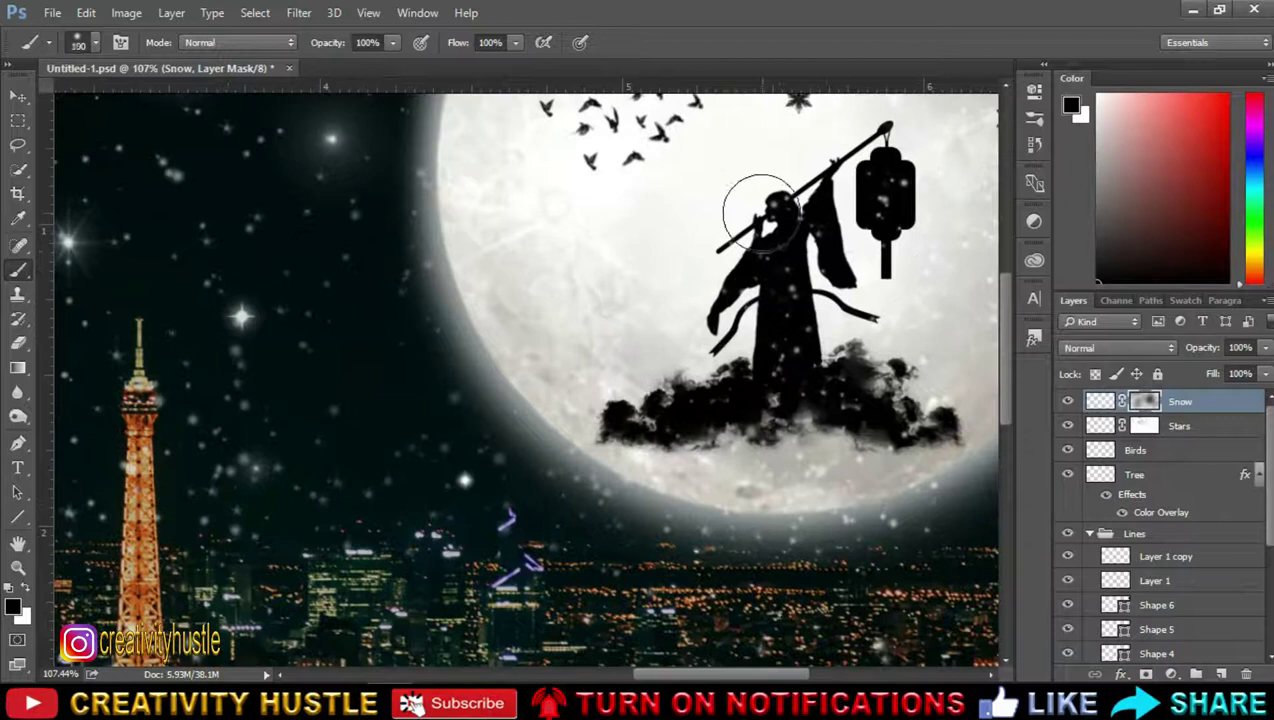
Step: Mask snow off the figure and lantern, then return to Snow pixels with white
drag(880, 180, 883, 205)
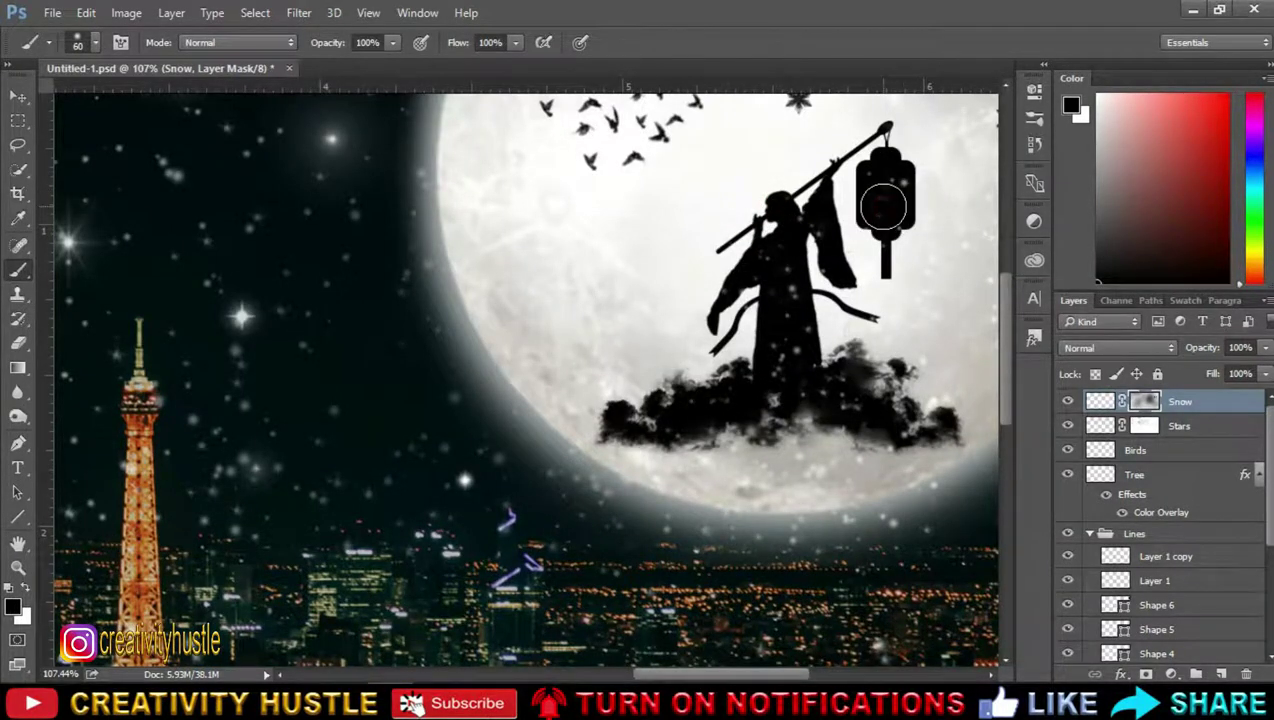
scroll(945, 255, down, 3)
scroll(945, 255, down, 1)
scroll(912, 288, down, 2)
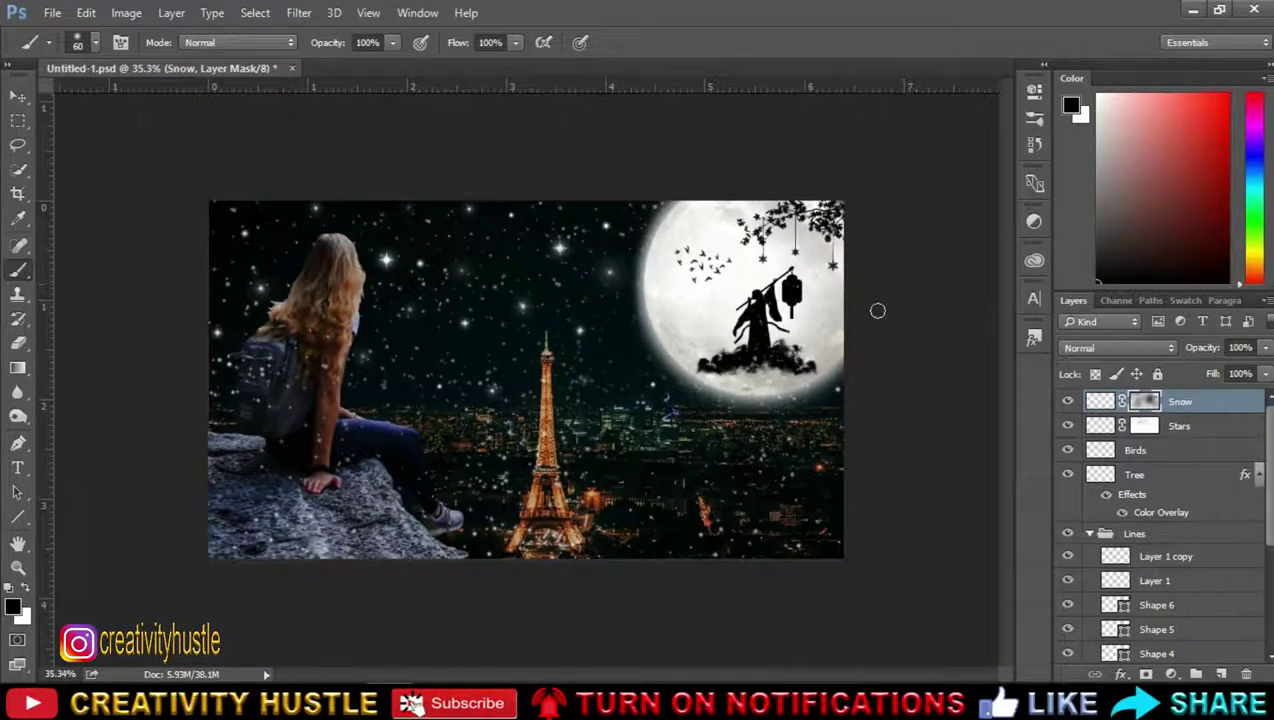
click(1100, 401)
key(x)
scroll(526, 379, down, 1)
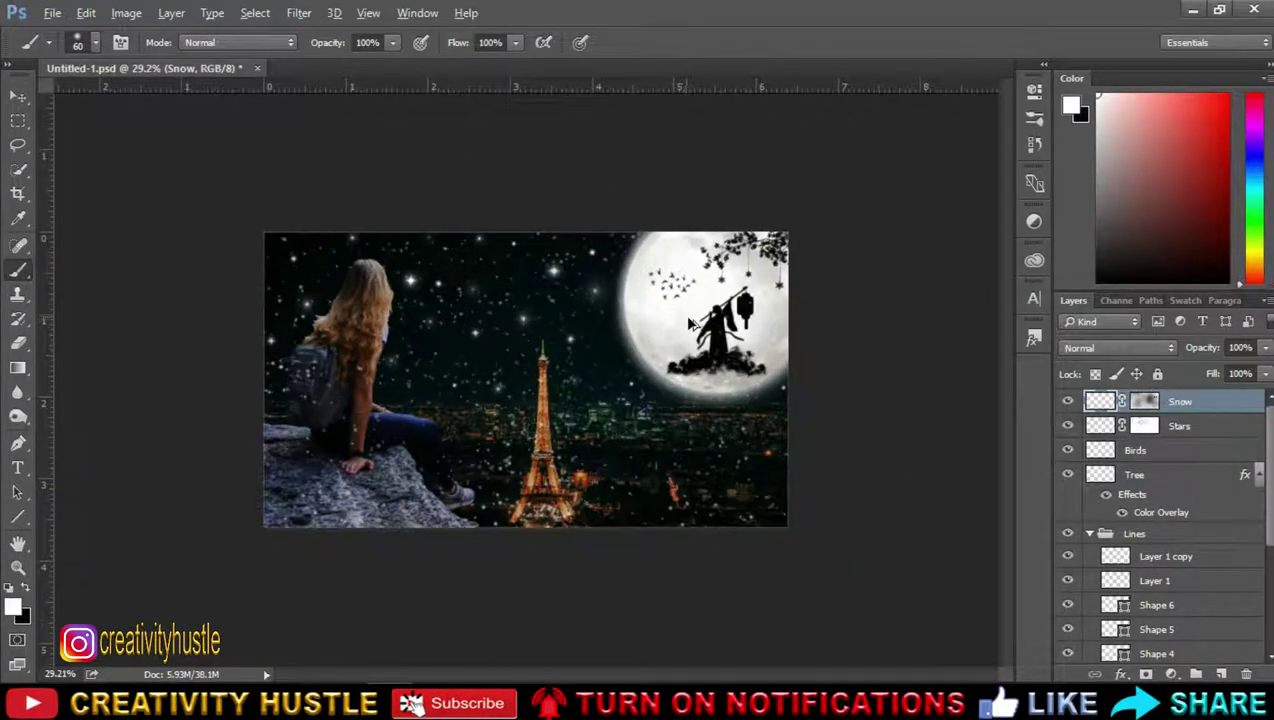
scroll(1224, 642, down, 5)
scroll(1224, 642, down, 1)
Step: Add a pure black (#000000) Solid Color fill and move Color Fill 1 below Background
click(1218, 651)
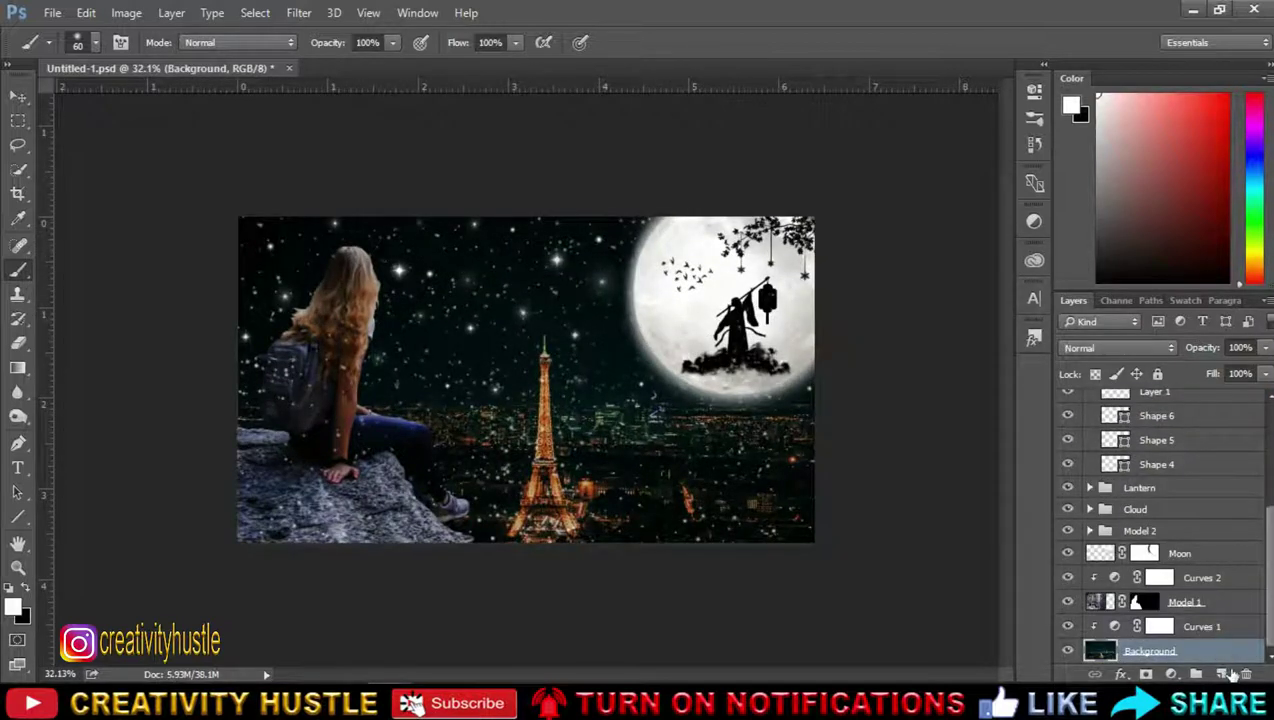
click(1171, 675)
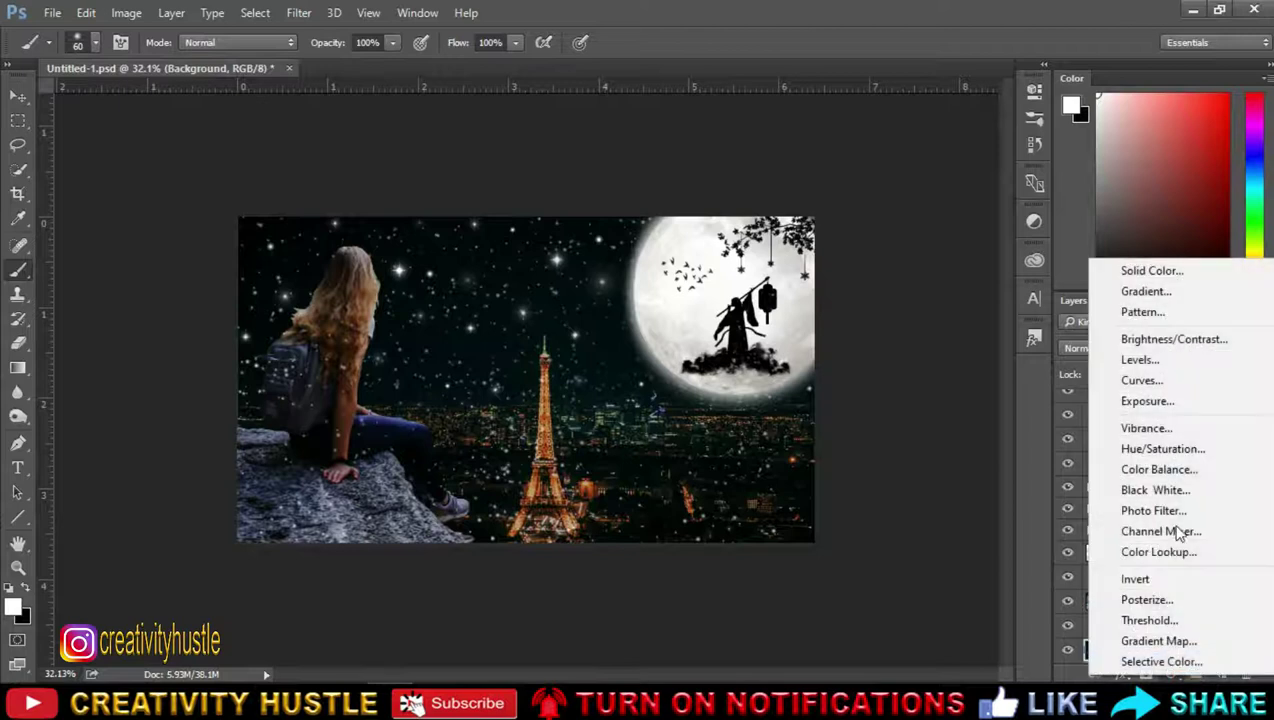
click(1195, 272)
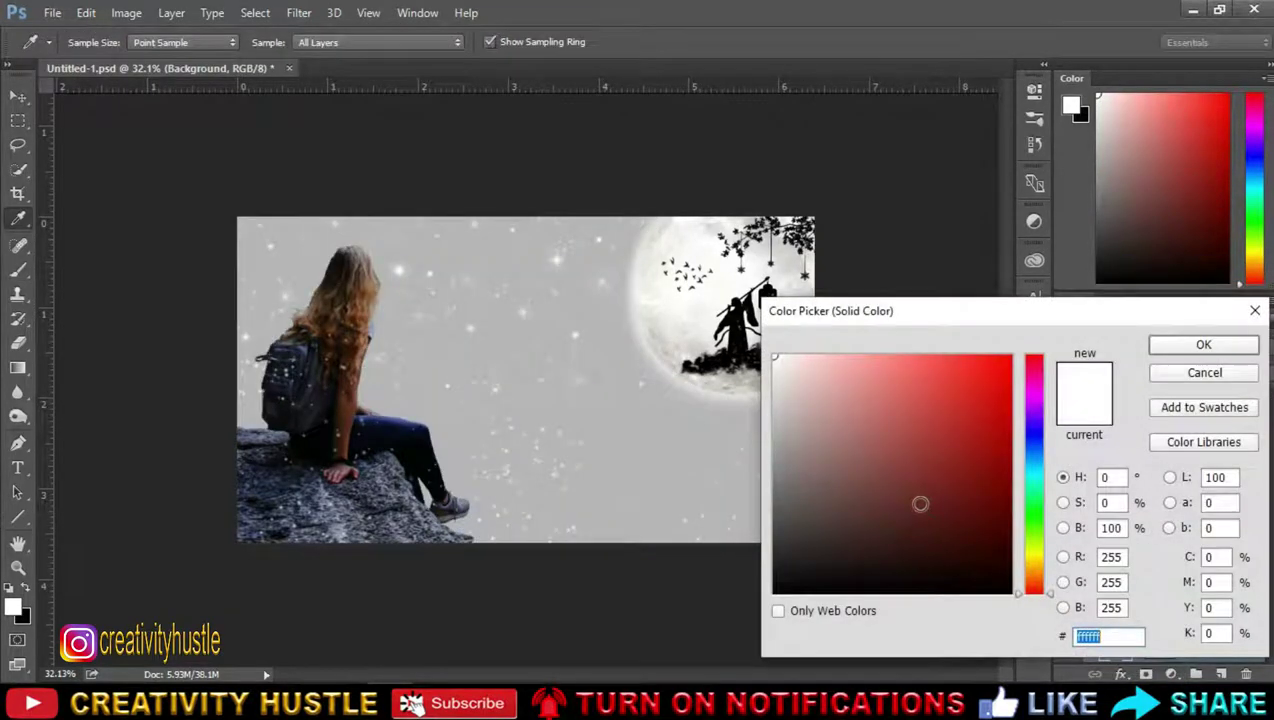
drag(840, 564, 731, 631)
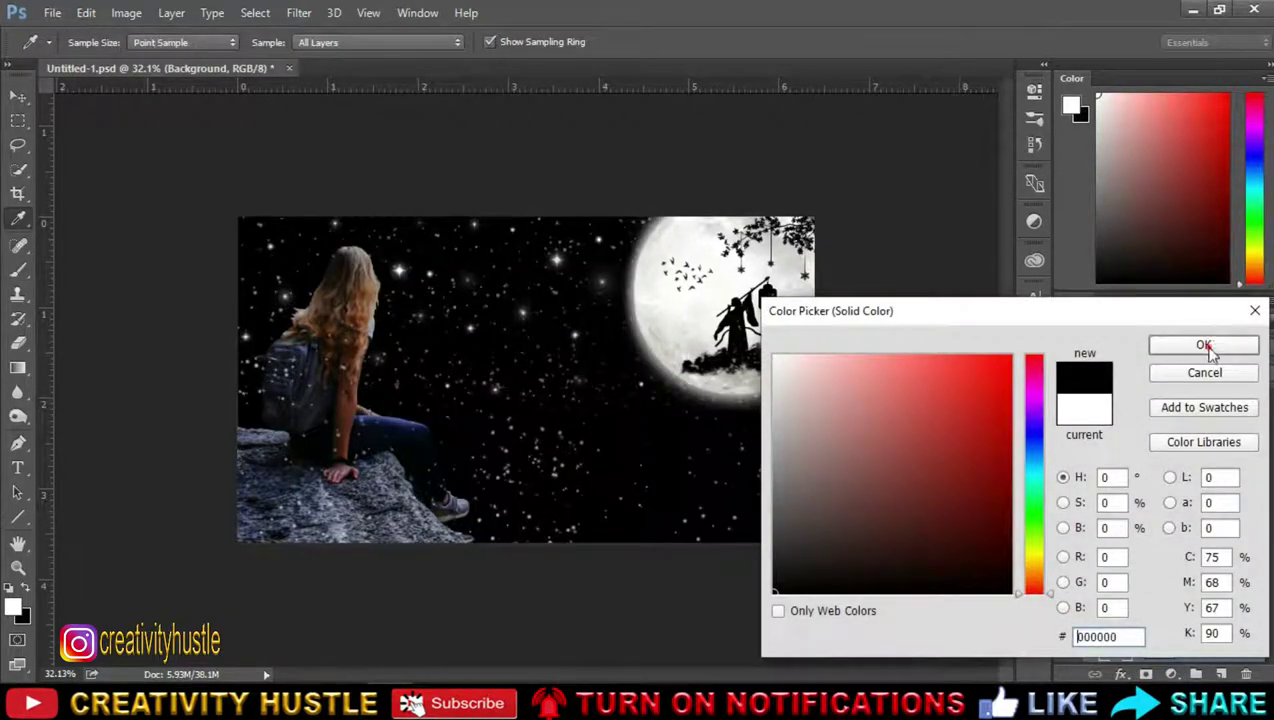
click(1204, 346)
drag(1224, 636, 1229, 665)
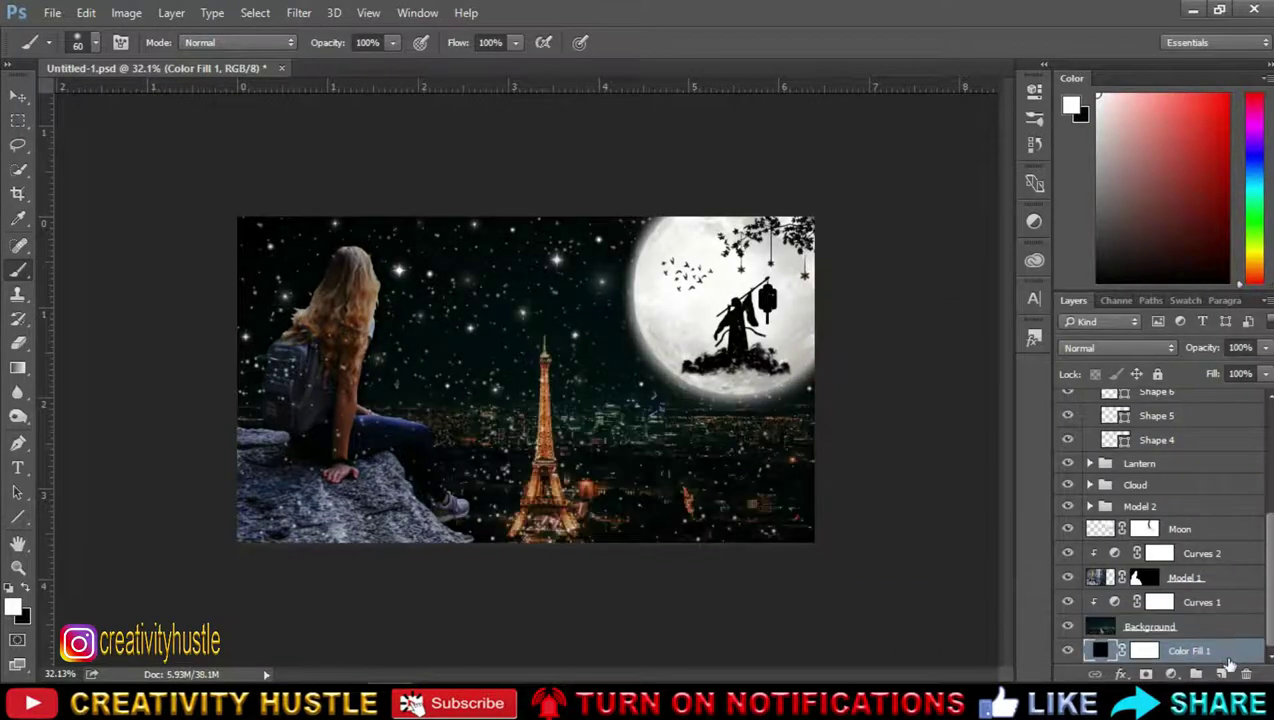
Step: Add a layer mask to Background and lower brush flow to 8%
click(1185, 630)
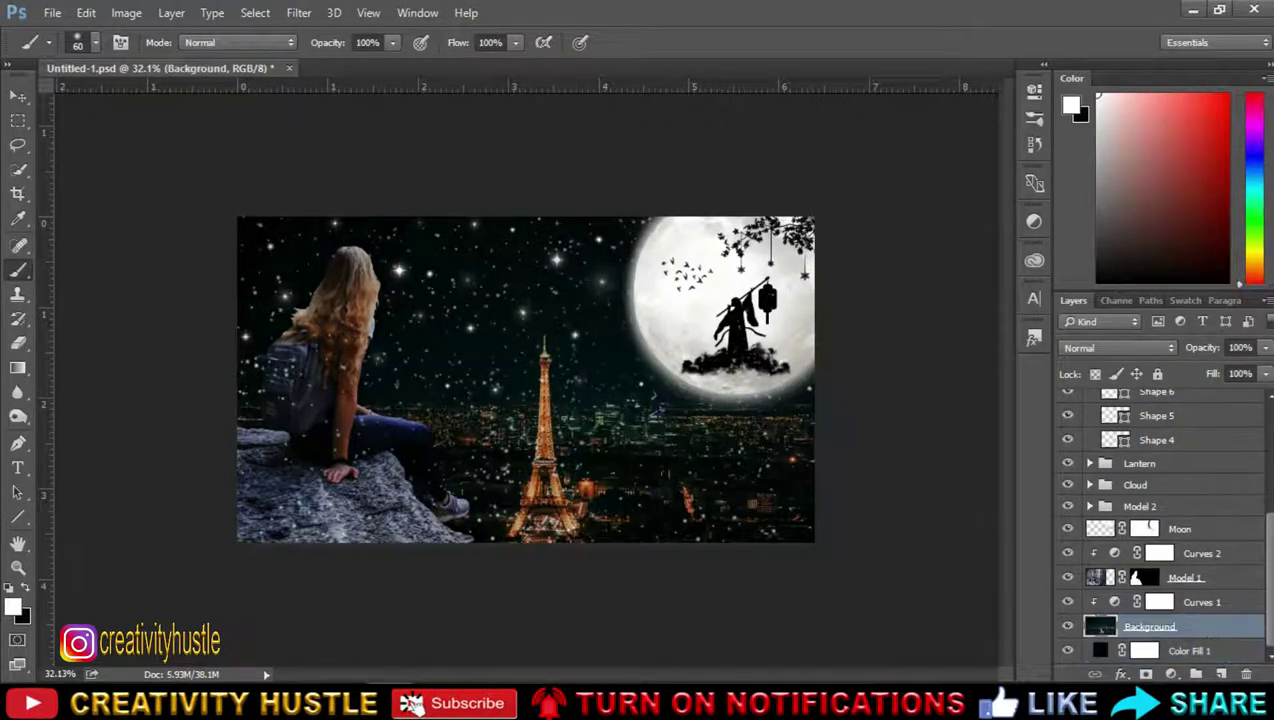
click(1146, 674)
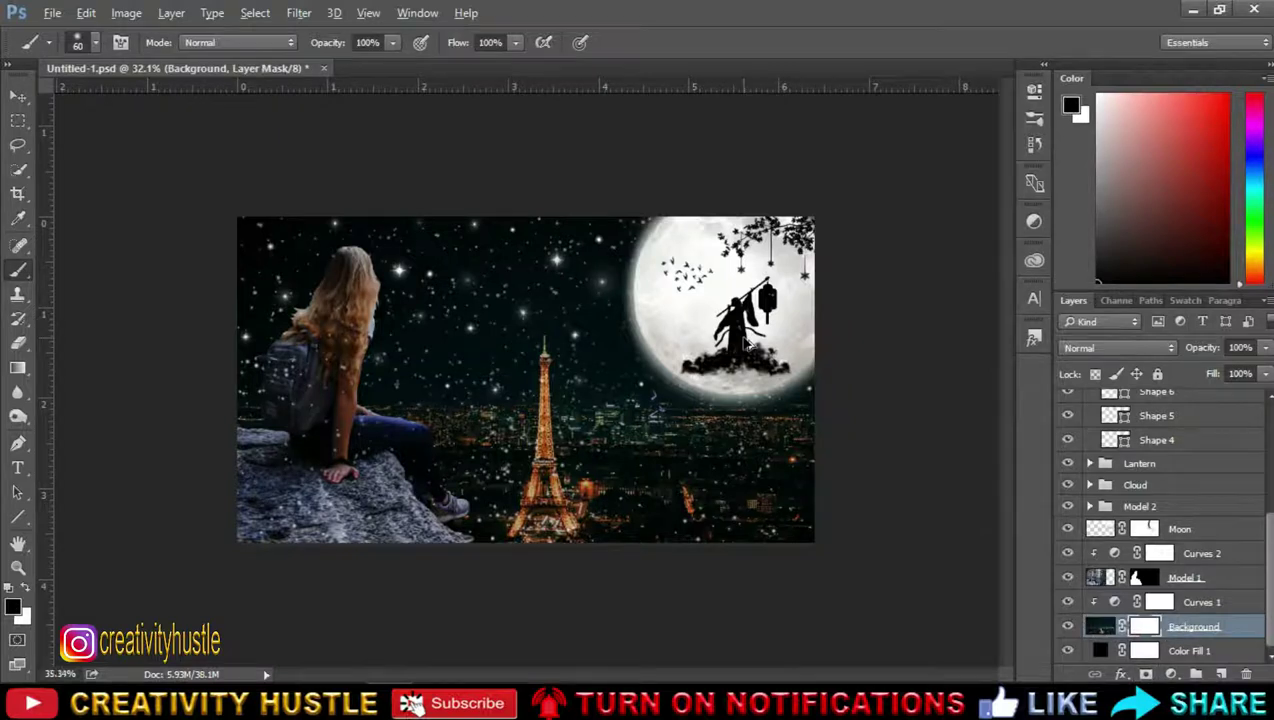
scroll(745, 340, up, 2)
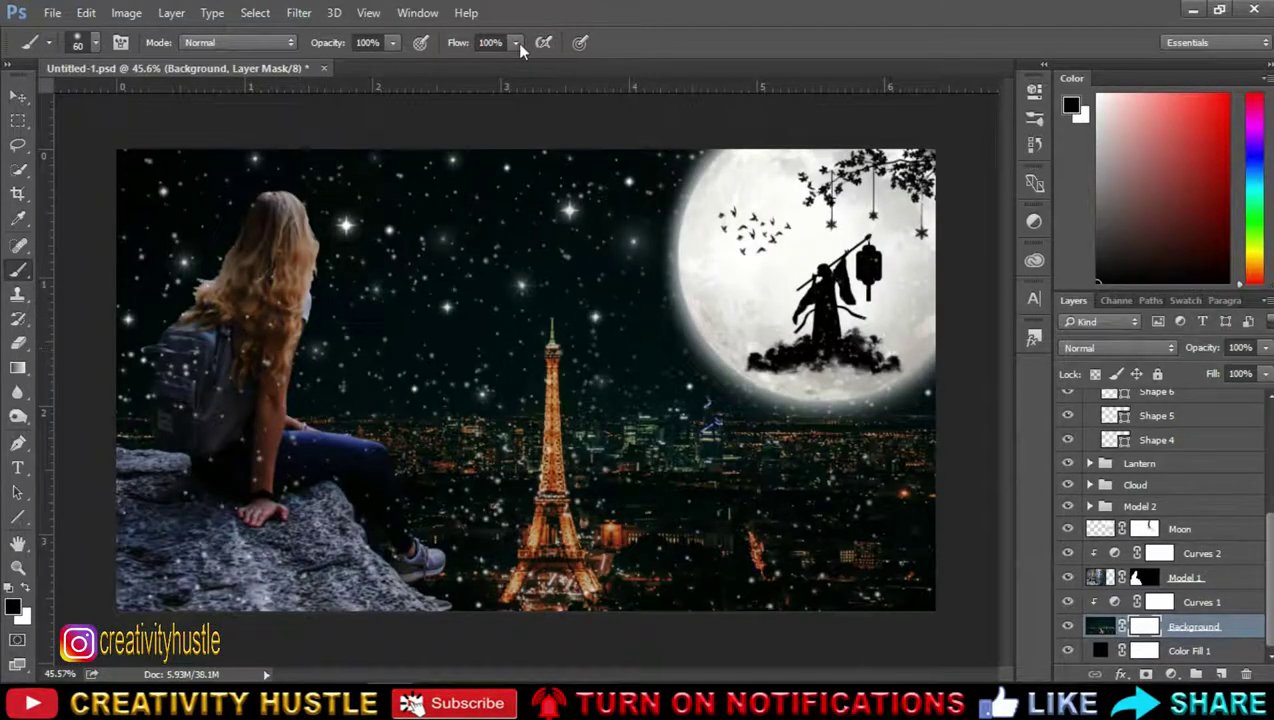
click(515, 43)
drag(425, 66, 428, 66)
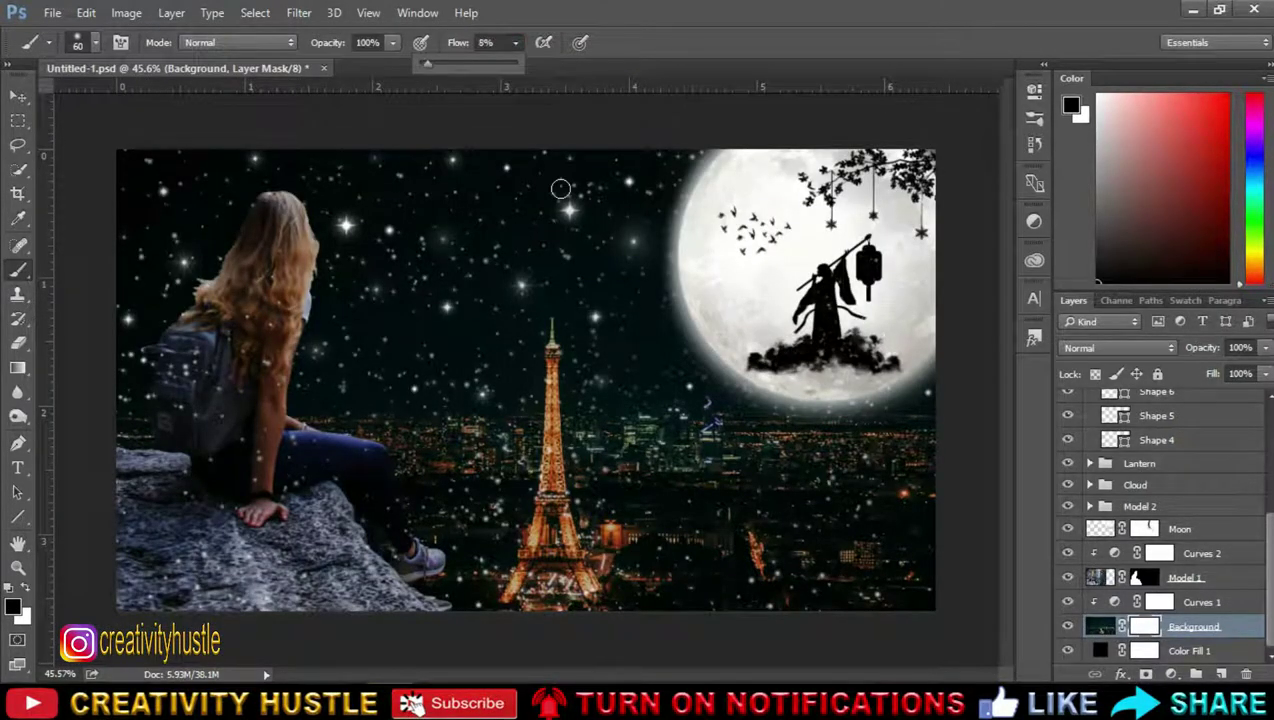
Step: Resize the soft black brush between 100 and 250, ending at 250, to darken the sky
key(bracketright)
key(bracketright)
key(bracketright)
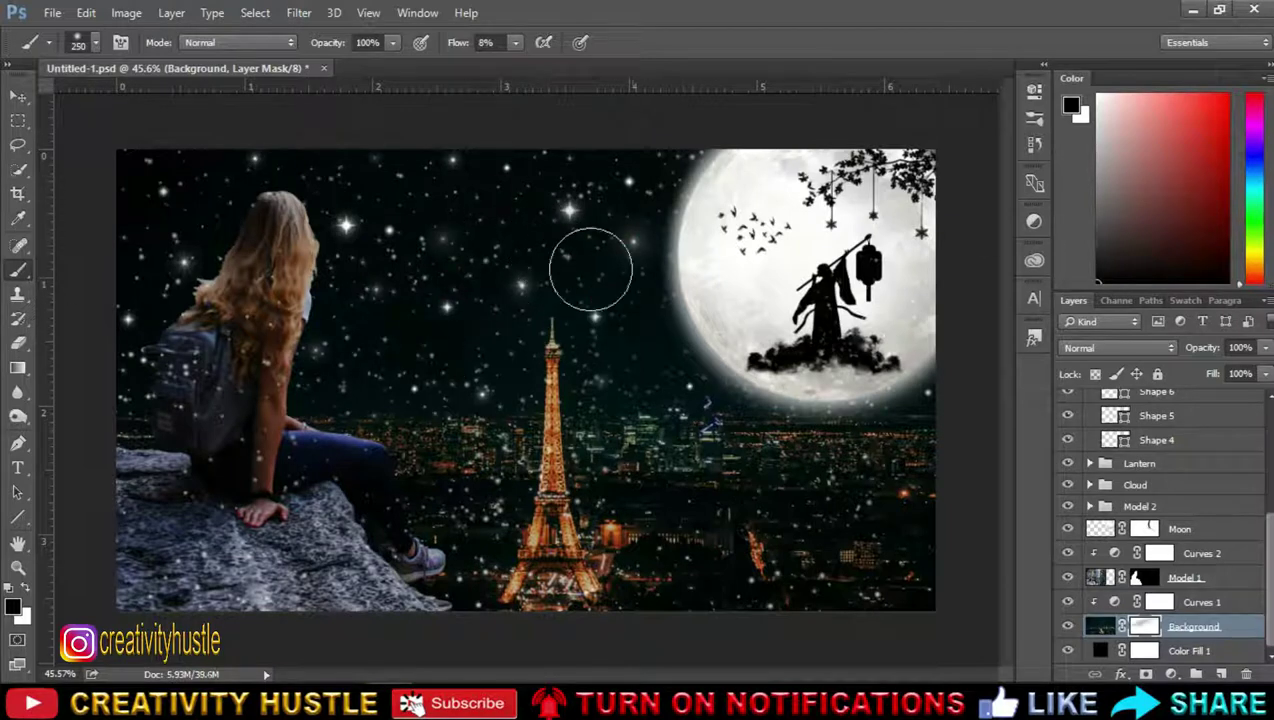
key(bracketleft)
key(bracketleft)
key(bracketleft)
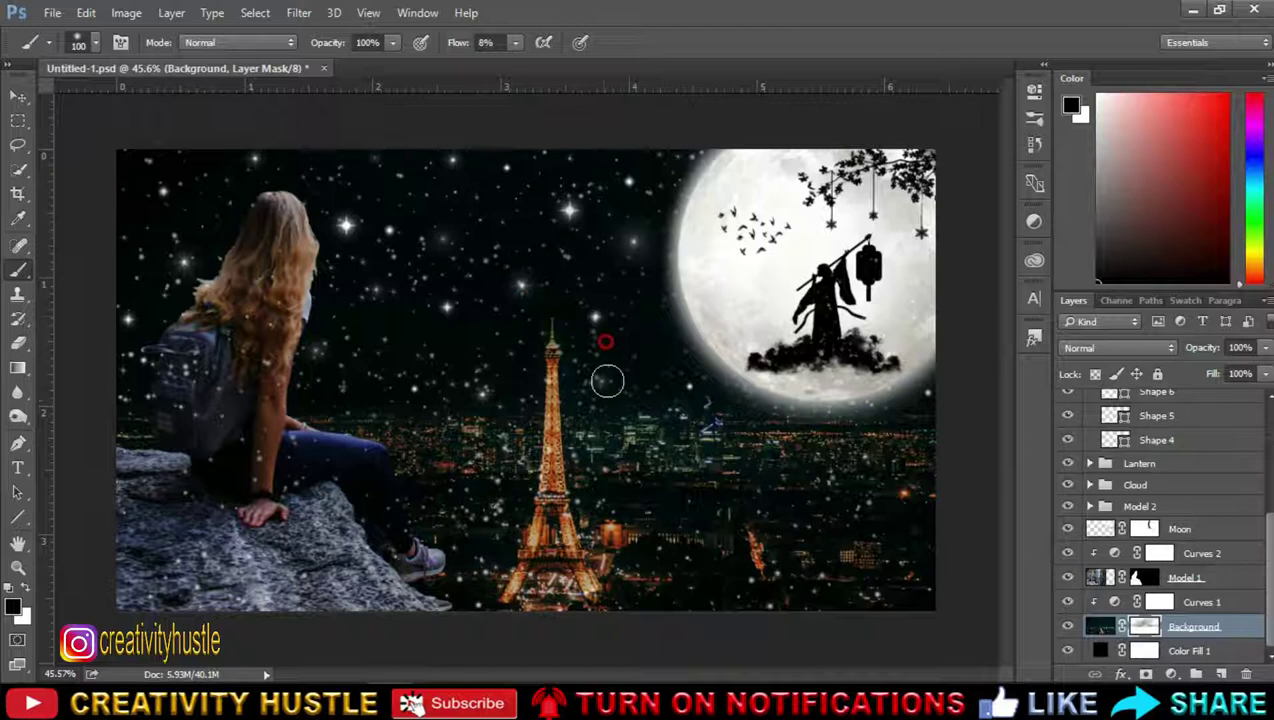
key(bracketright)
key(bracketright)
scroll(520, 282, down, 2)
scroll(610, 282, up, 1)
key(bracketright)
key(bracketright)
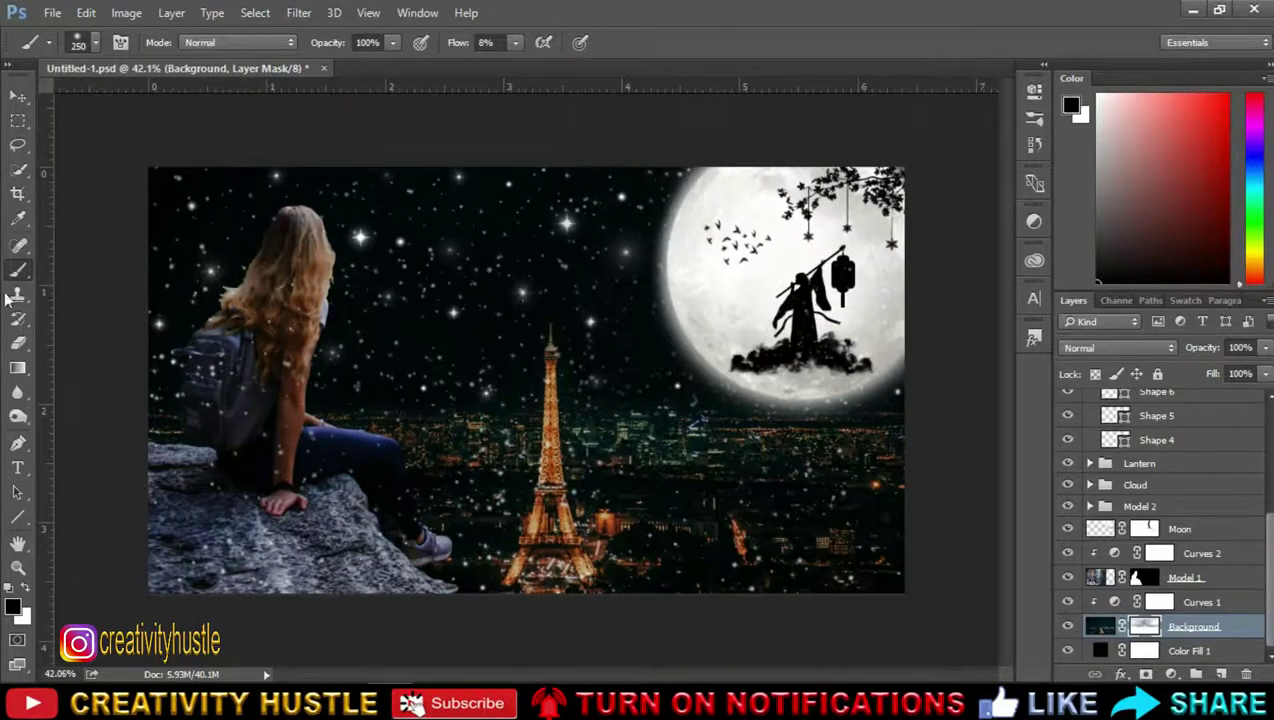
key(bracketright)
scroll(519, 293, down, 2)
Step: Adjust the tone curve of the Curves 1 adjustment layer
click(1109, 602)
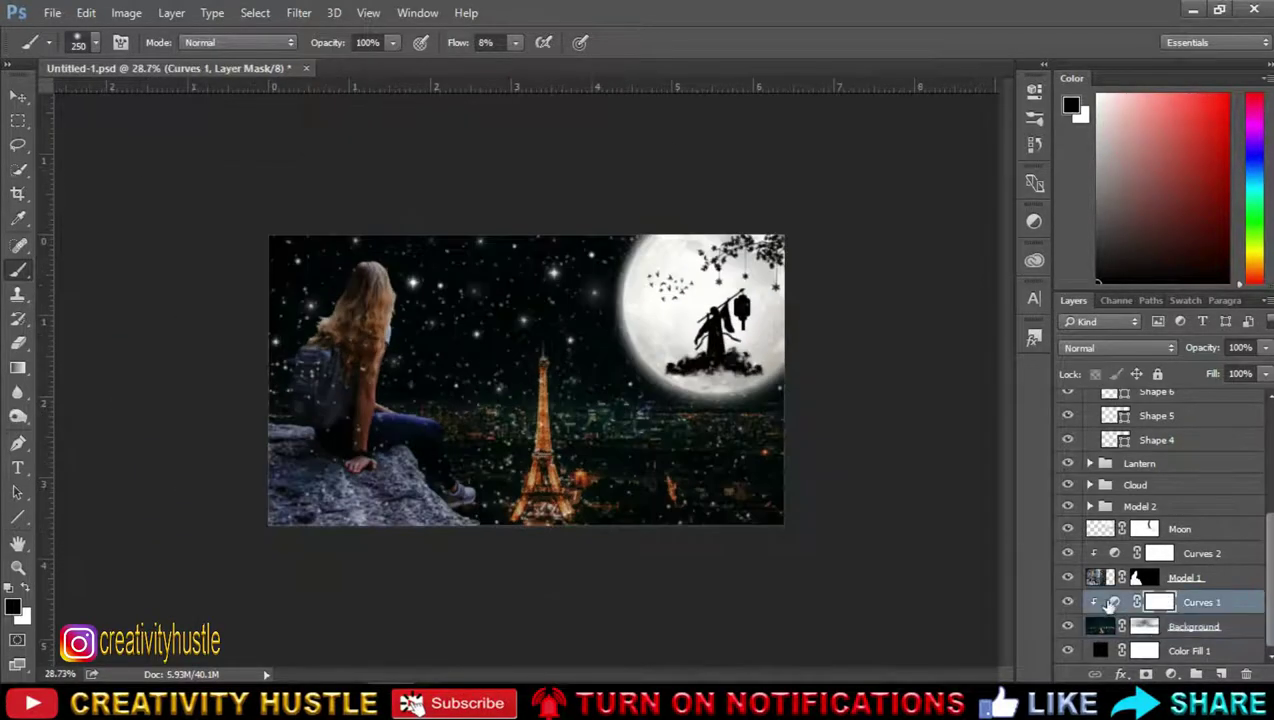
double_click(1115, 602)
drag(864, 329, 858, 336)
drag(958, 240, 946, 260)
click(980, 79)
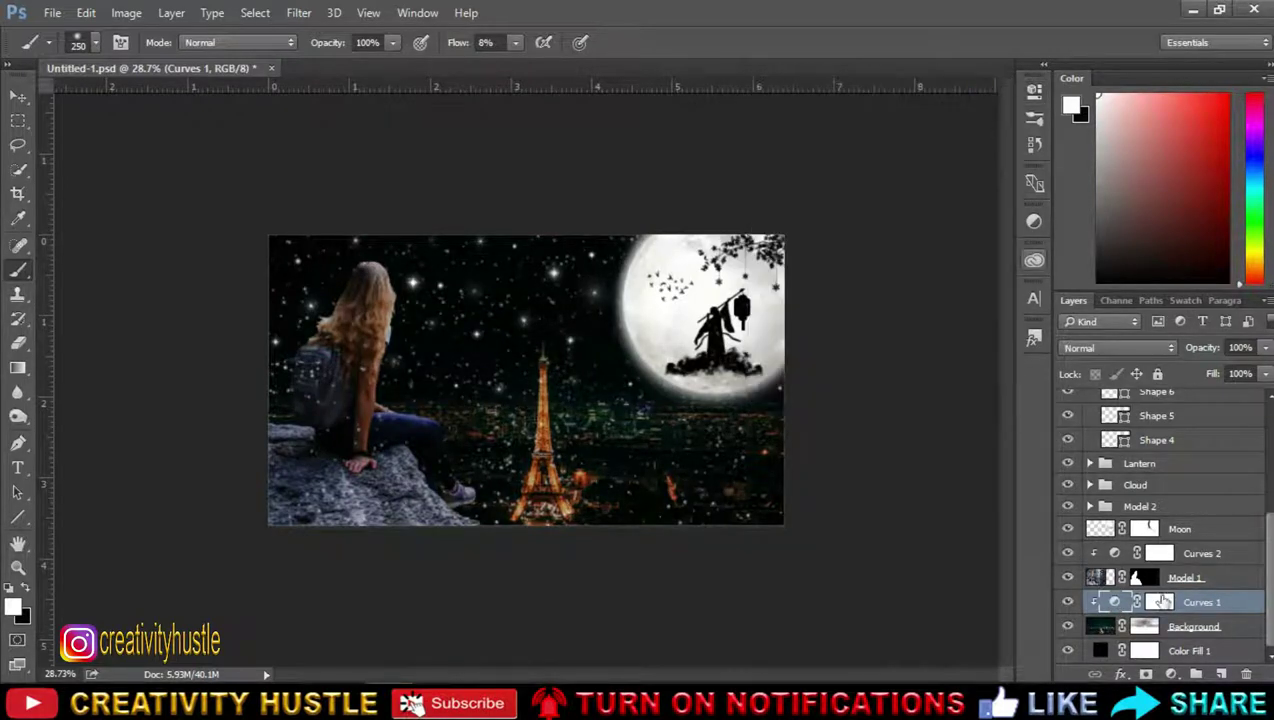
scroll(981, 569, up, 5)
scroll(857, 433, down, 3)
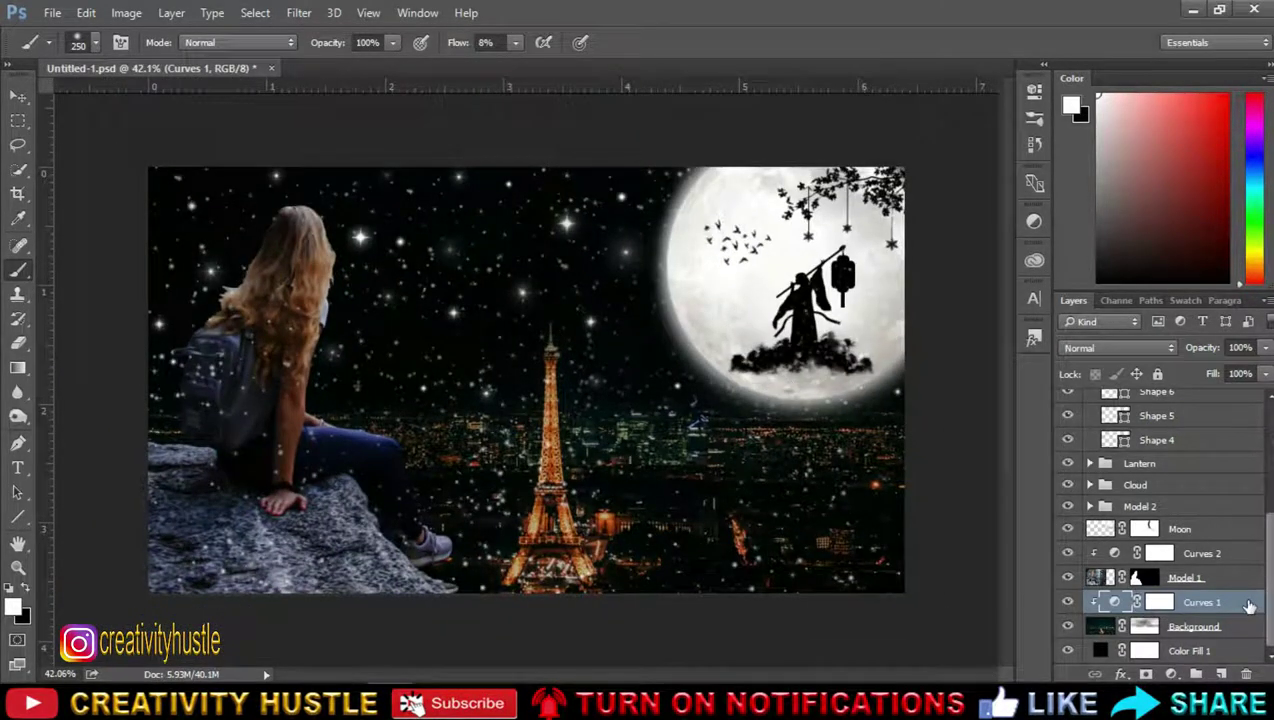
Step: Add a new Layer 2 above Curves 1 as a clipping mask
click(1221, 676)
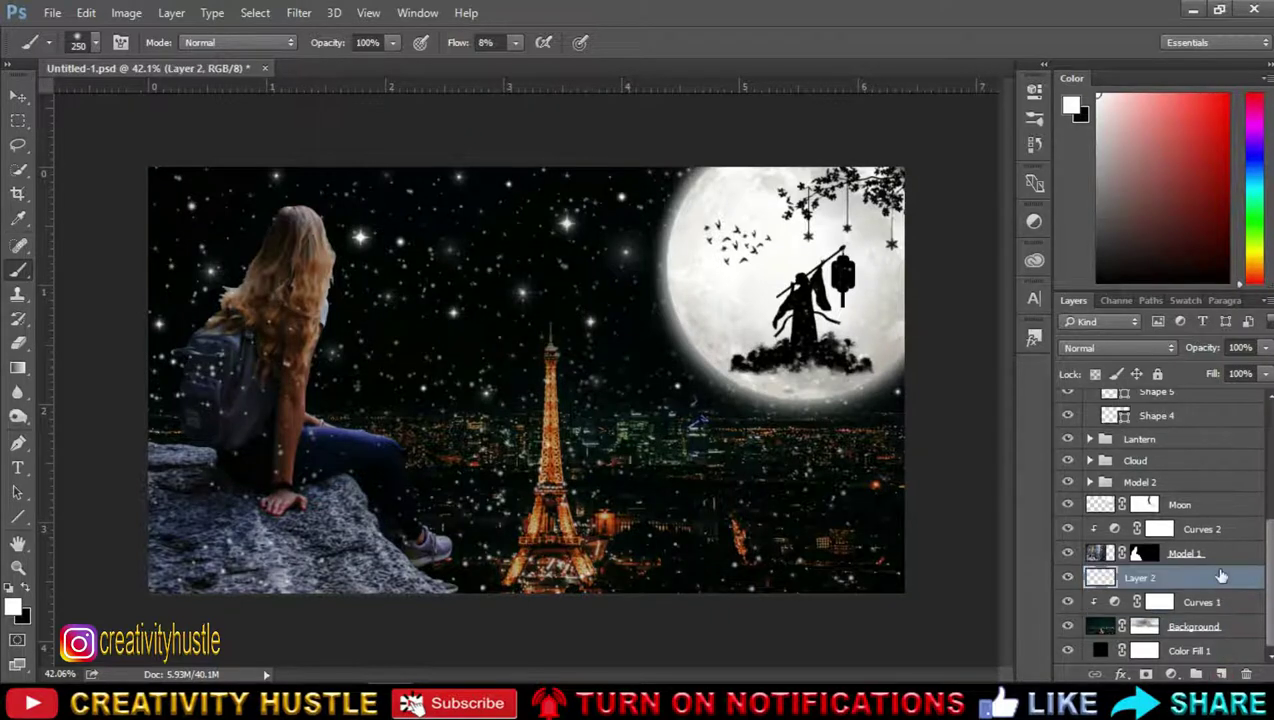
right_click(1222, 586)
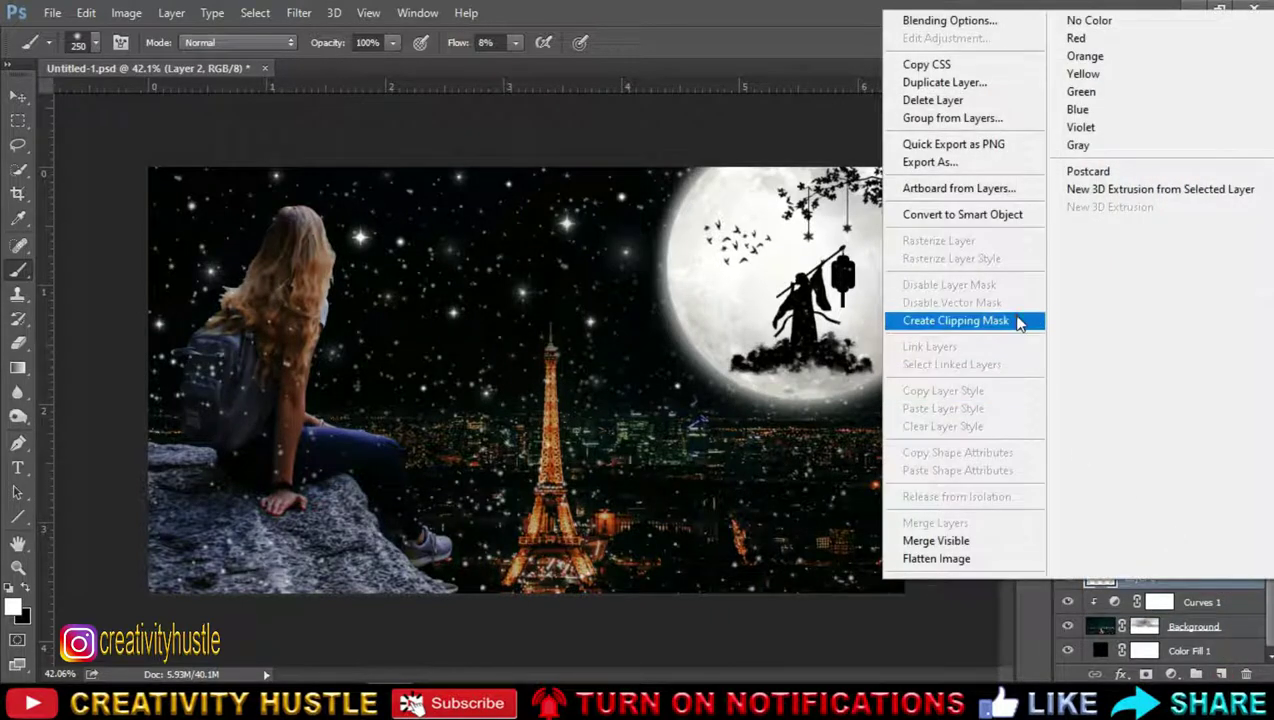
click(1015, 321)
scroll(858, 488, up, 2)
scroll(777, 587, up, 1)
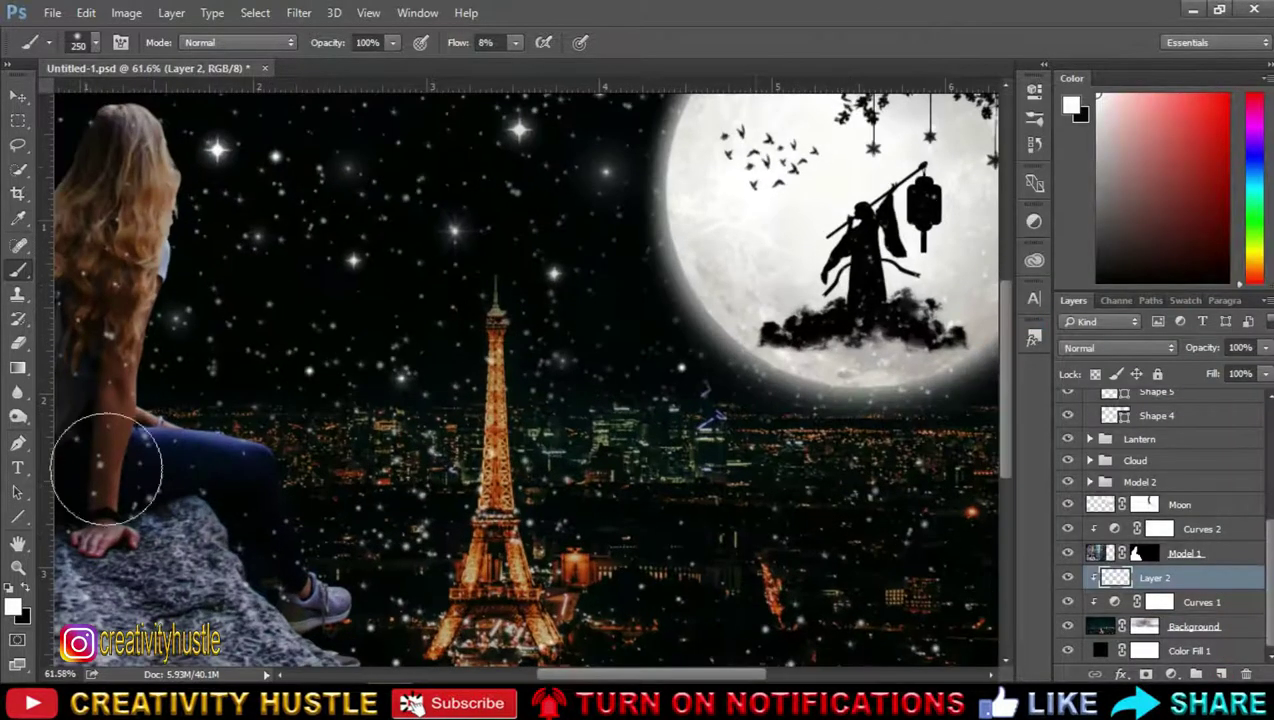
Step: Paint soft black over the city lights on Layer 2 and blend it as Overlay
click(31, 594)
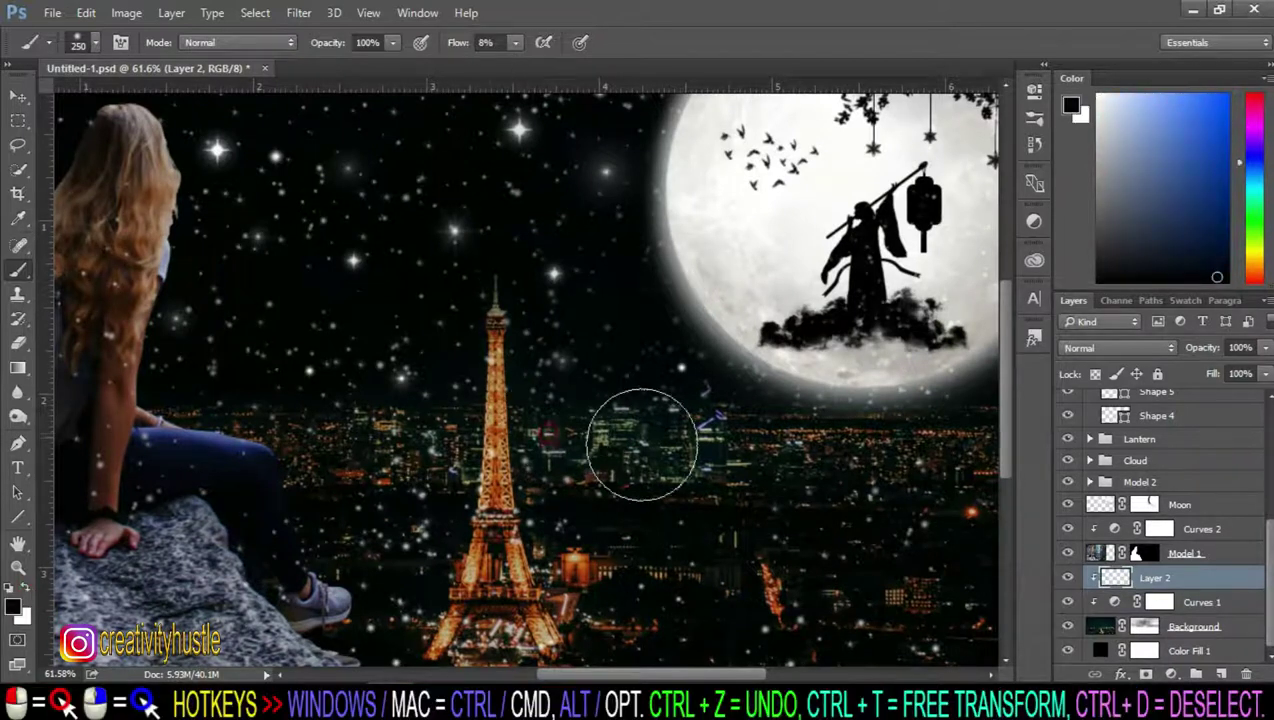
mouse_move(882, 466)
mouse_down()
mouse_move(676, 440)
mouse_move(406, 440)
mouse_move(697, 449)
mouse_up()
click(1147, 350)
click(1117, 535)
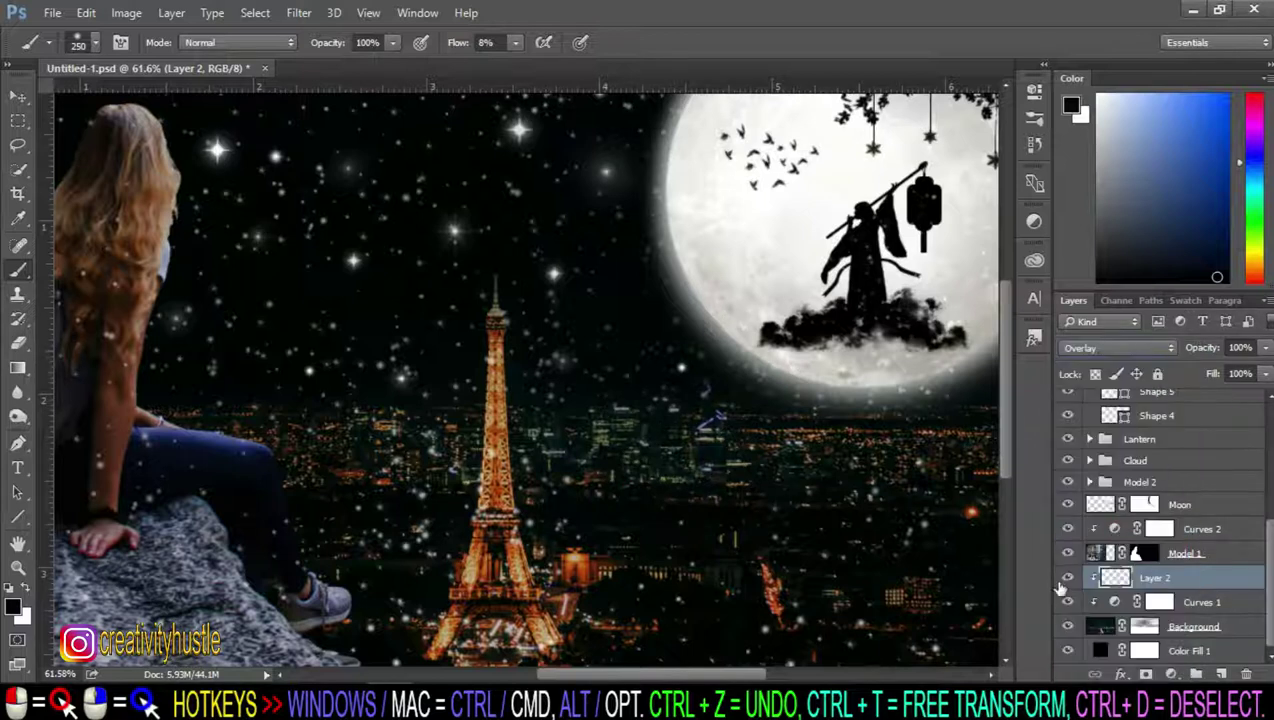
scroll(810, 474, down, 5)
scroll(810, 474, up, 1)
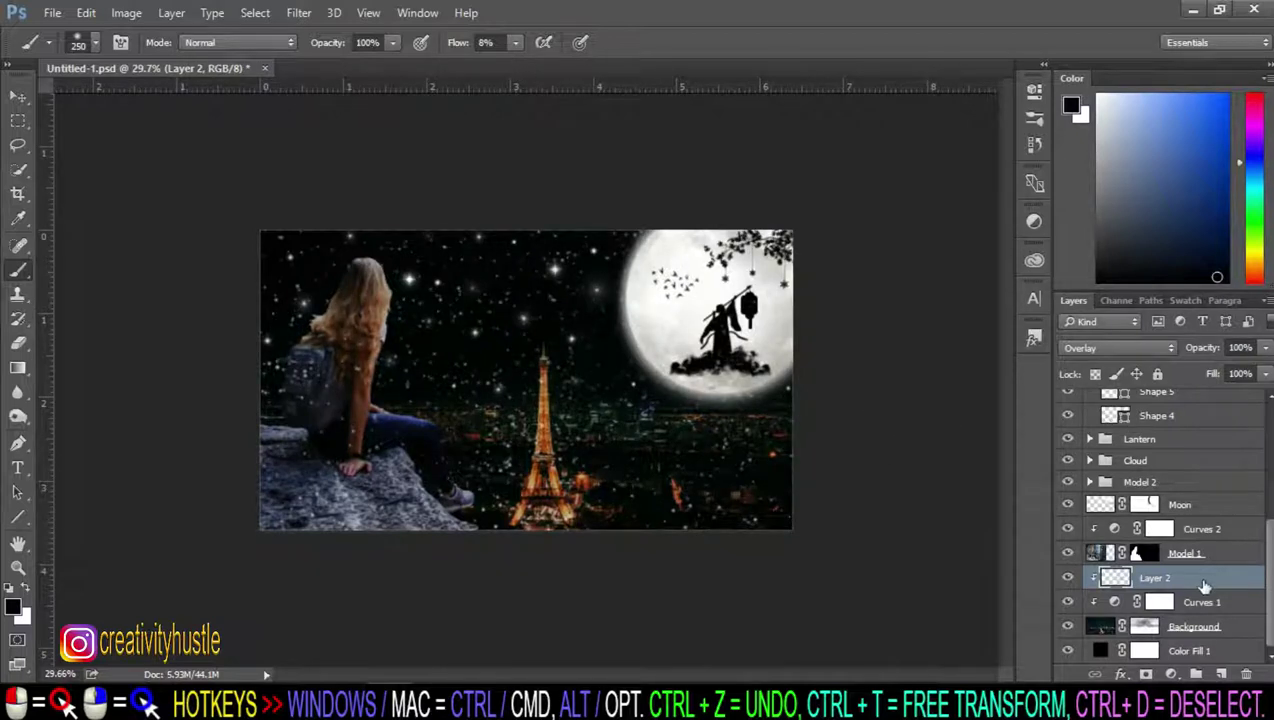
Step: Inspect the Model 2 group, then select Curves 2 on Model 1
scroll(1206, 584, up, 1)
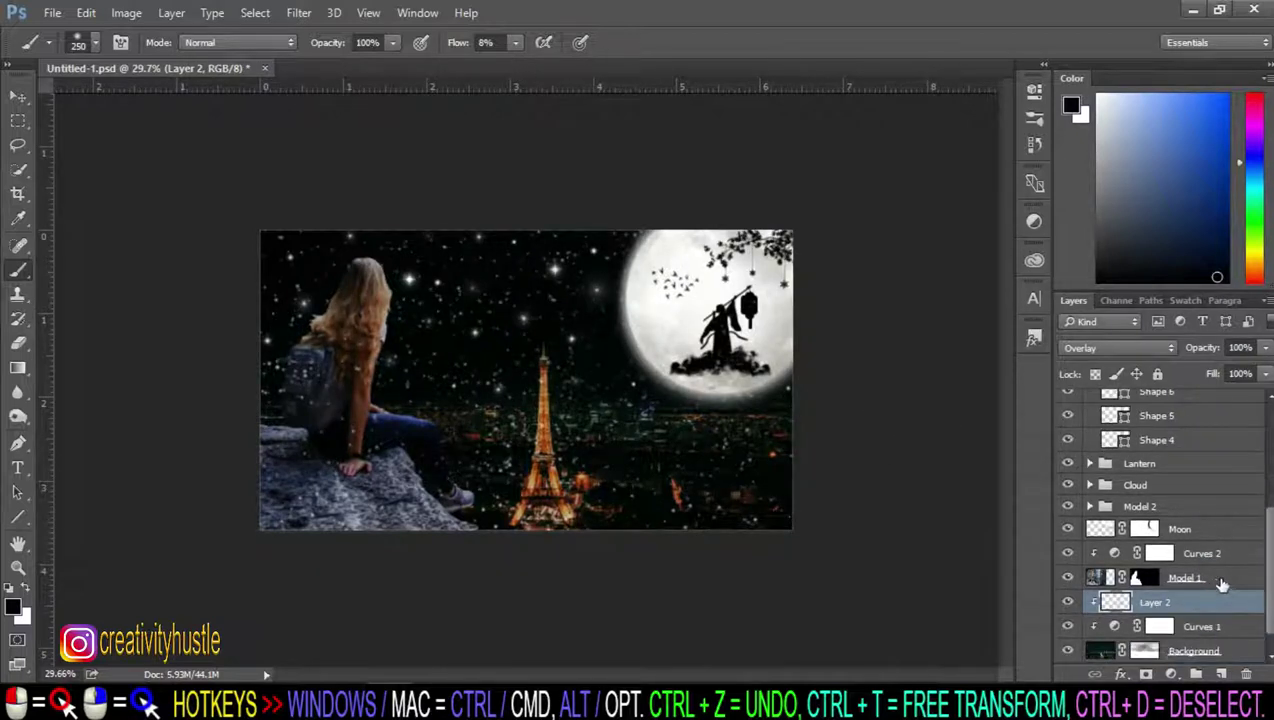
scroll(1240, 553, up, 5)
scroll(1238, 560, up, 2)
scroll(1238, 560, down, 2)
scroll(1230, 565, down, 2)
click(1131, 578)
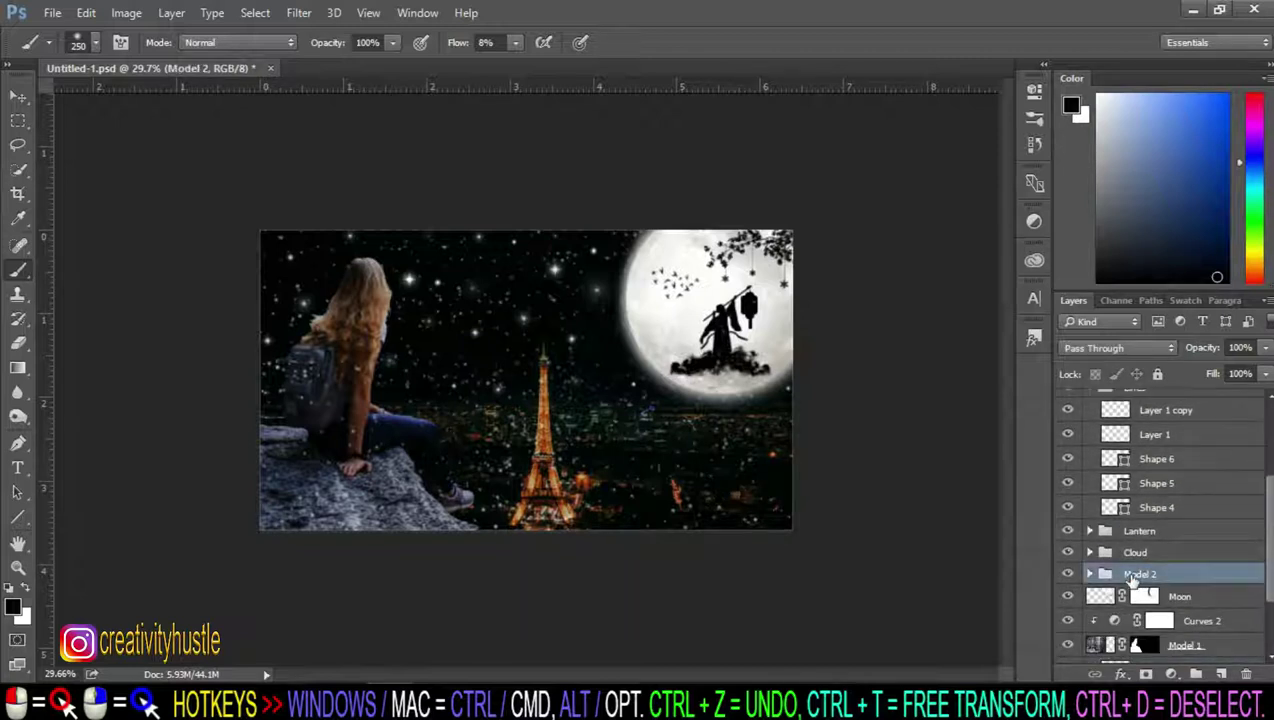
click(1090, 576)
scroll(1172, 582, down, 4)
scroll(1215, 590, down, 2)
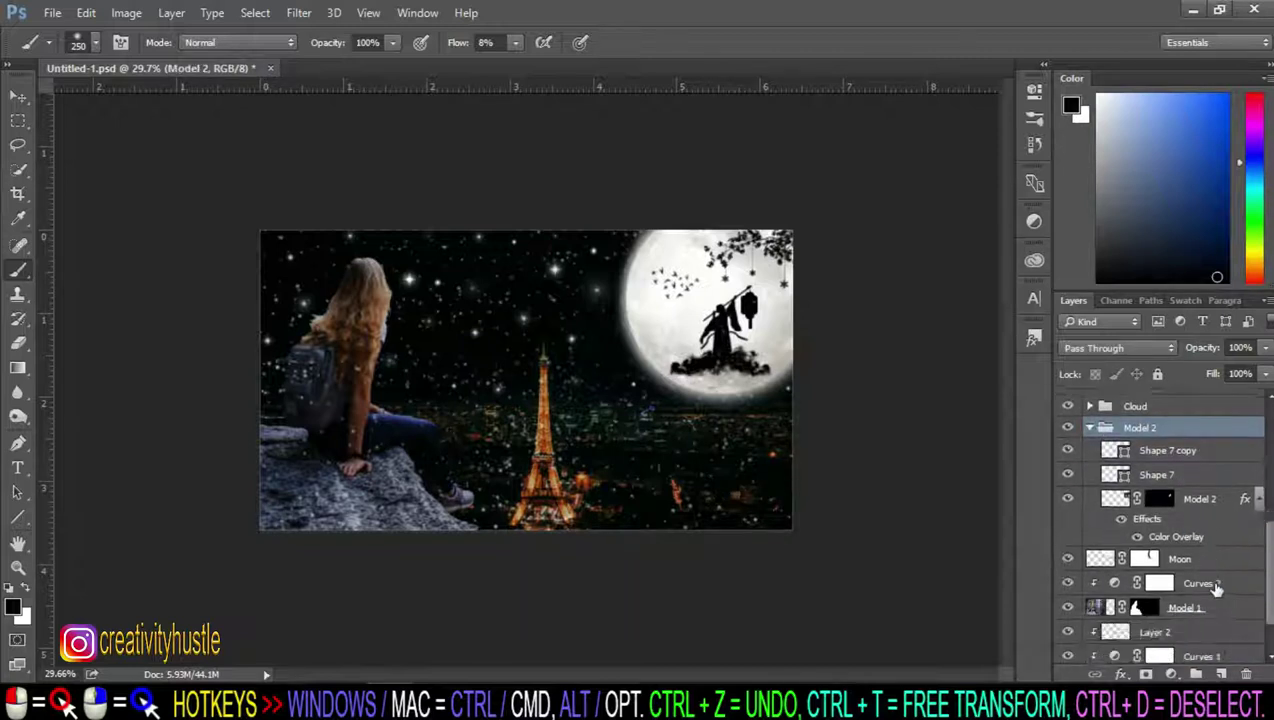
click(1092, 428)
click(1228, 562)
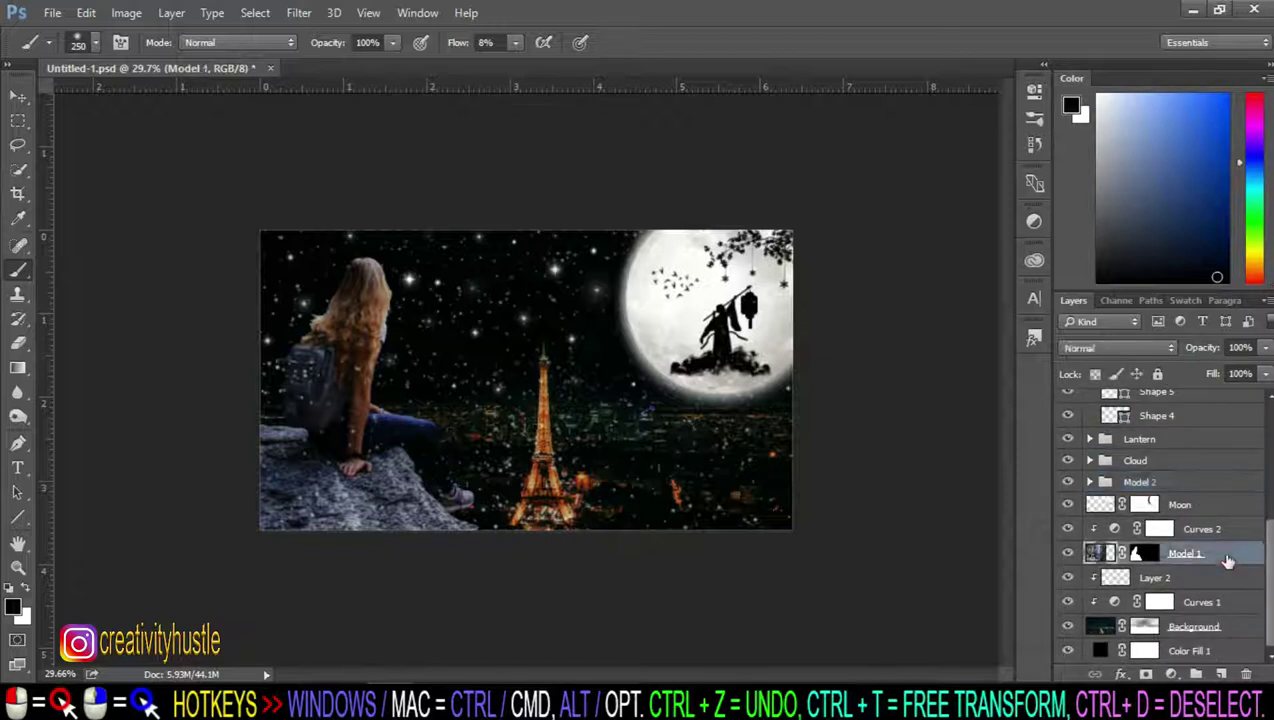
click(1233, 532)
Step: Add a new Layer 3 clipped to the model and fill it with 50% Gray
click(1221, 674)
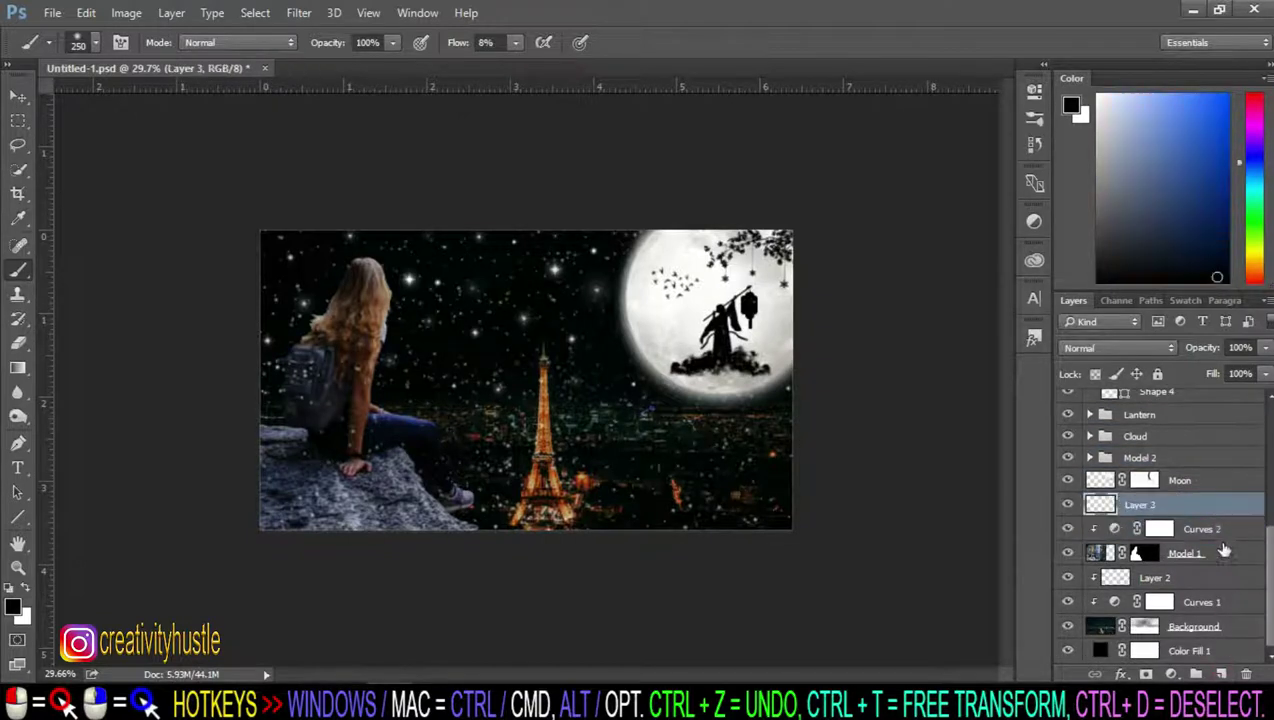
right_click(1227, 511)
click(896, 424)
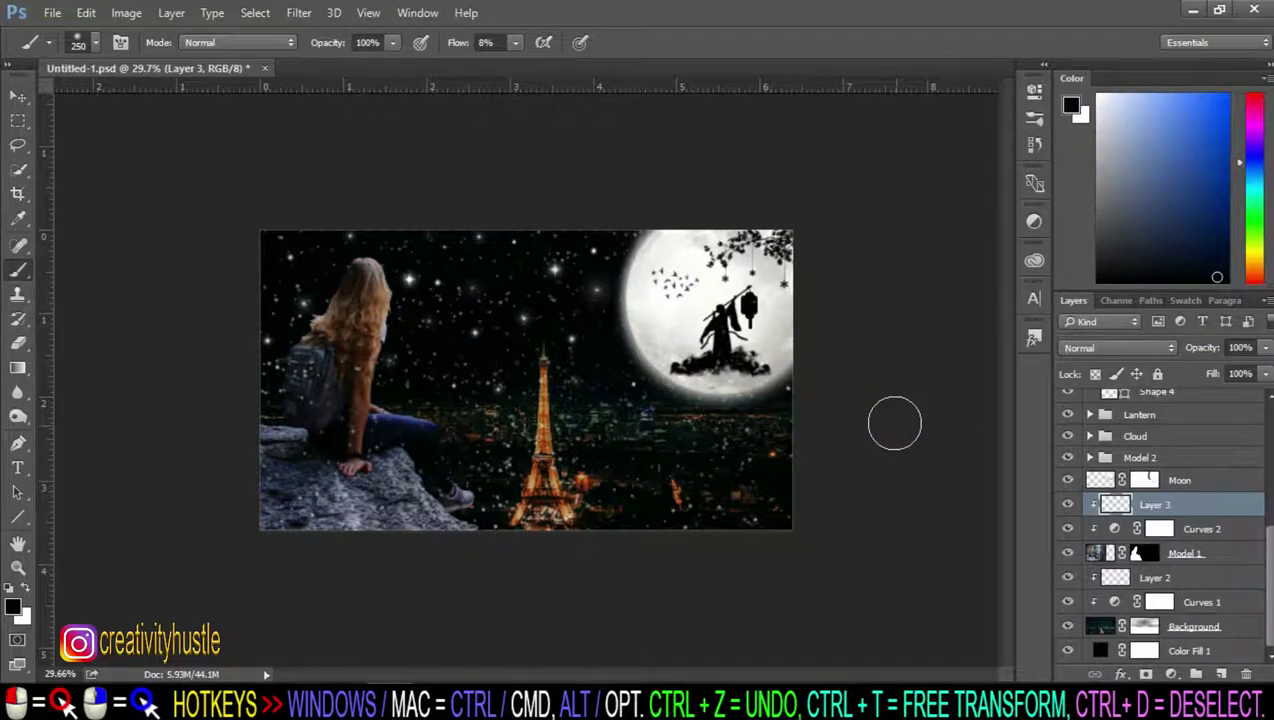
click(86, 13)
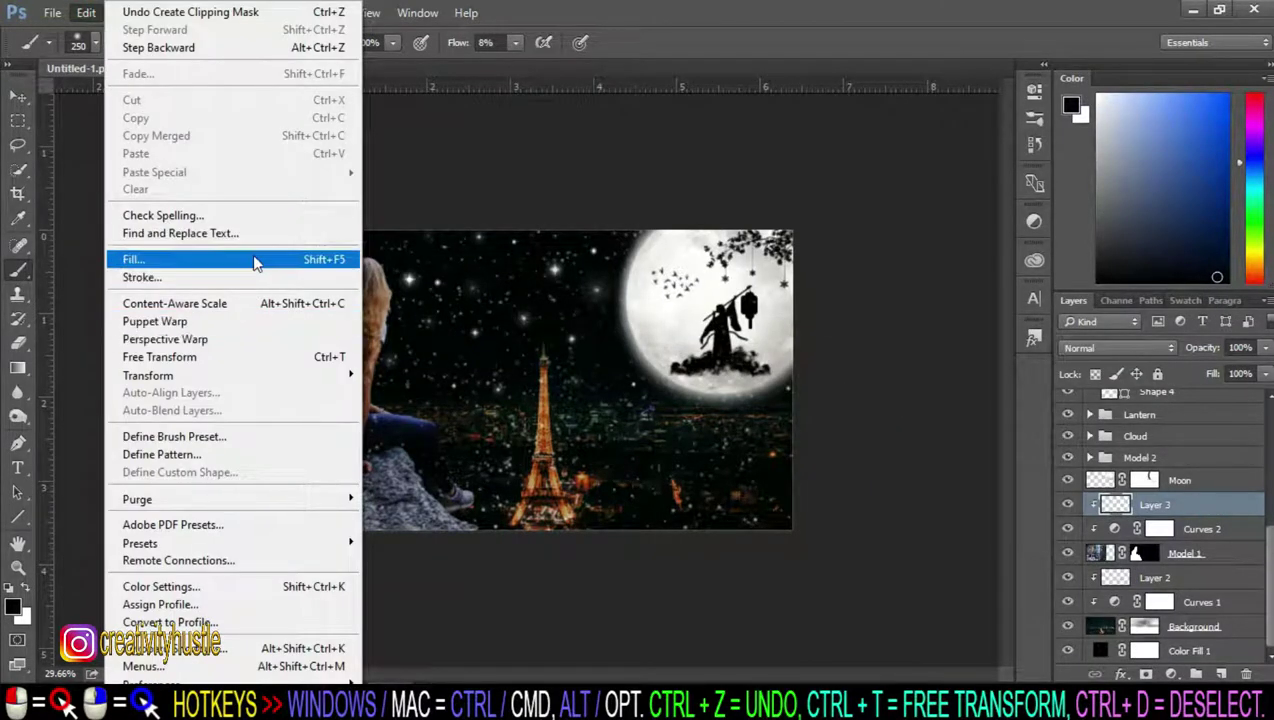
click(255, 263)
click(702, 190)
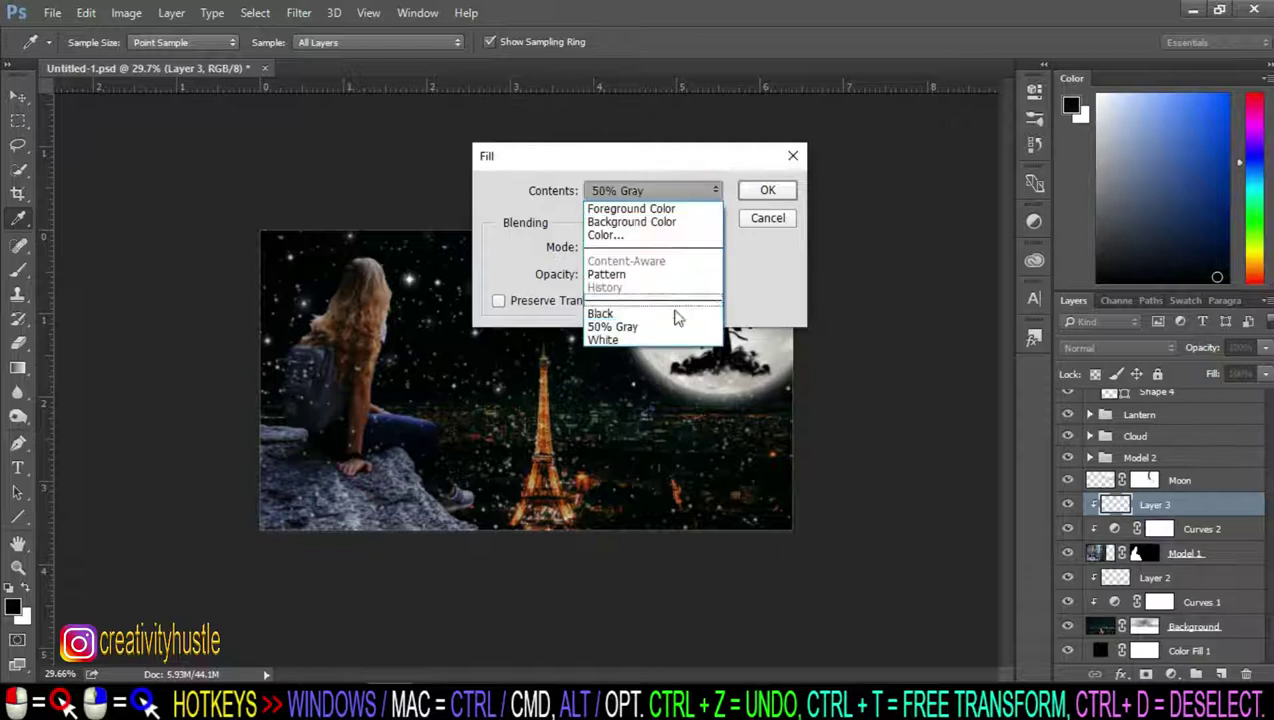
click(680, 326)
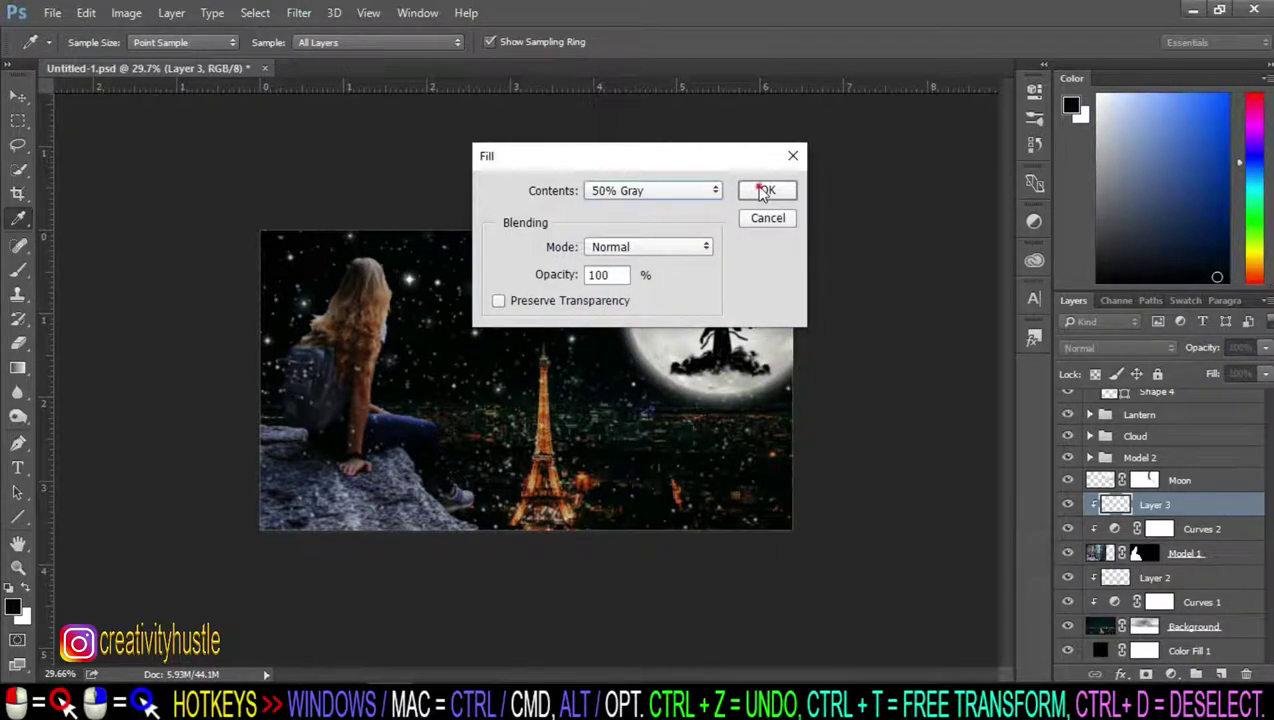
click(763, 191)
key(b)
Step: Set Layer 3's blend mode to Overlay so the gray disappears
click(1108, 348)
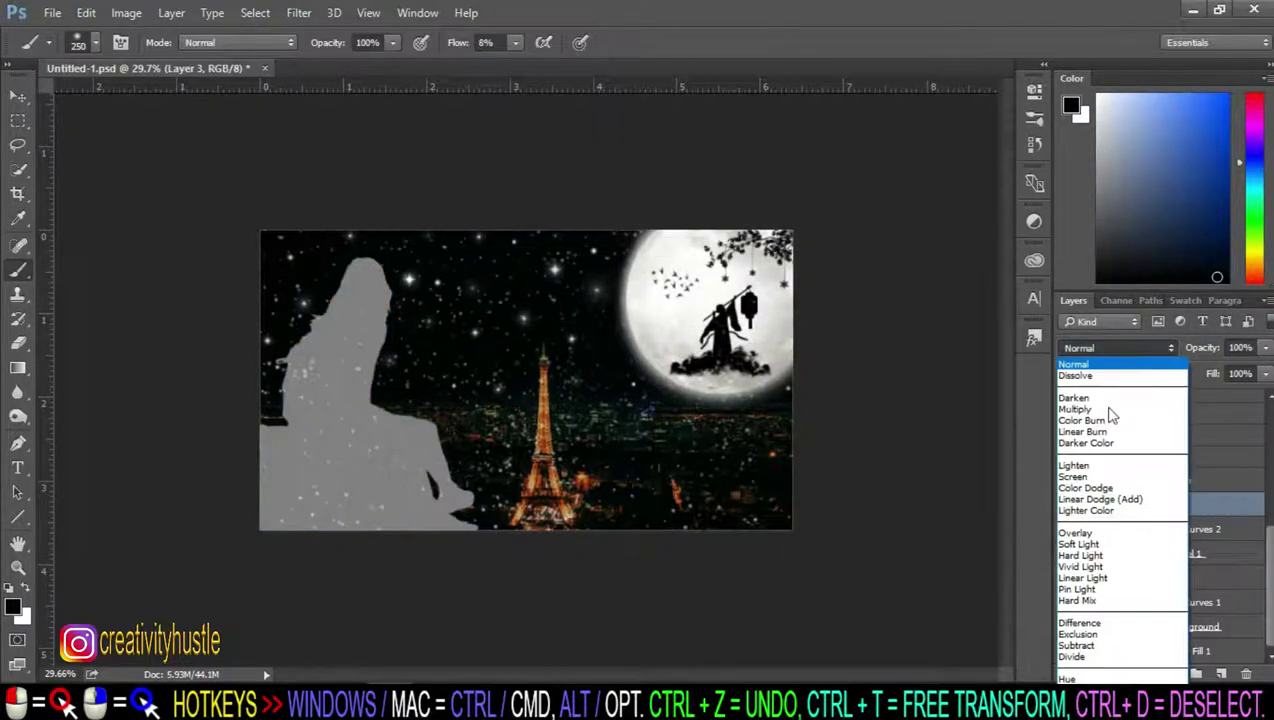
click(1120, 526)
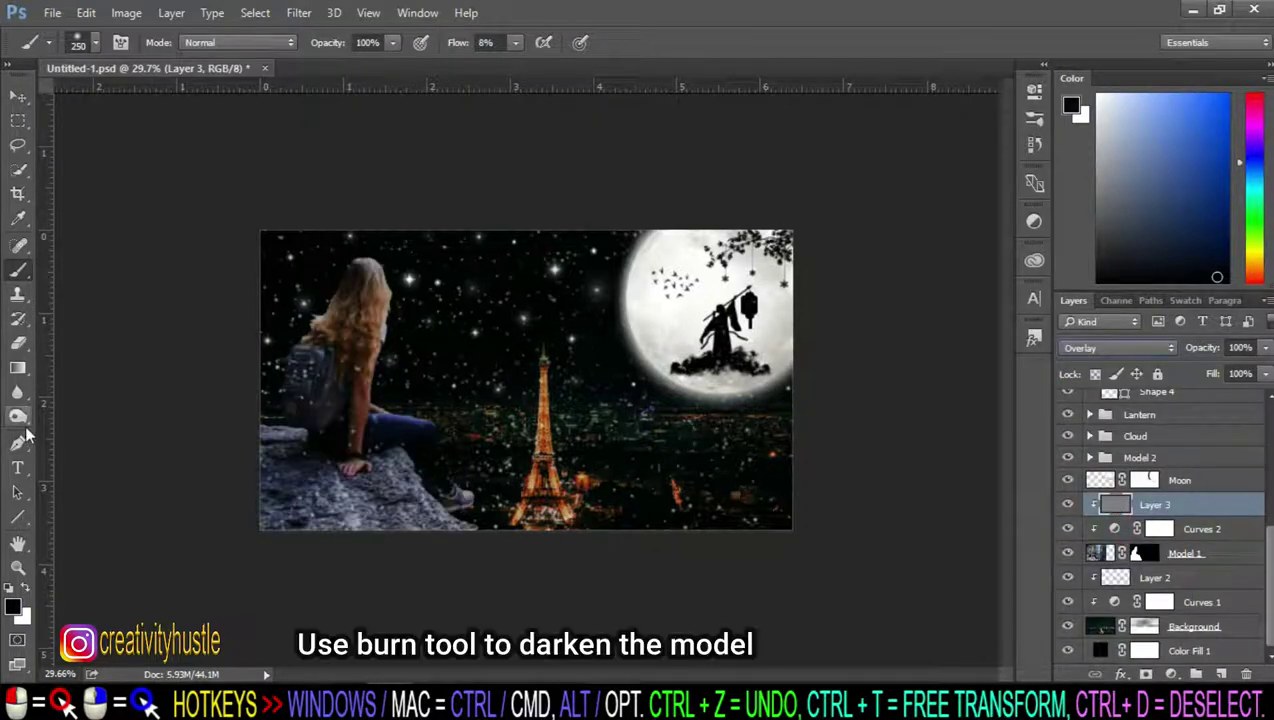
click(18, 416)
Step: Burn shadows into the girl and rock with a 250 brush, and lower Layer 3's opacity to 80%
click(68, 435)
scroll(236, 327, up, 4)
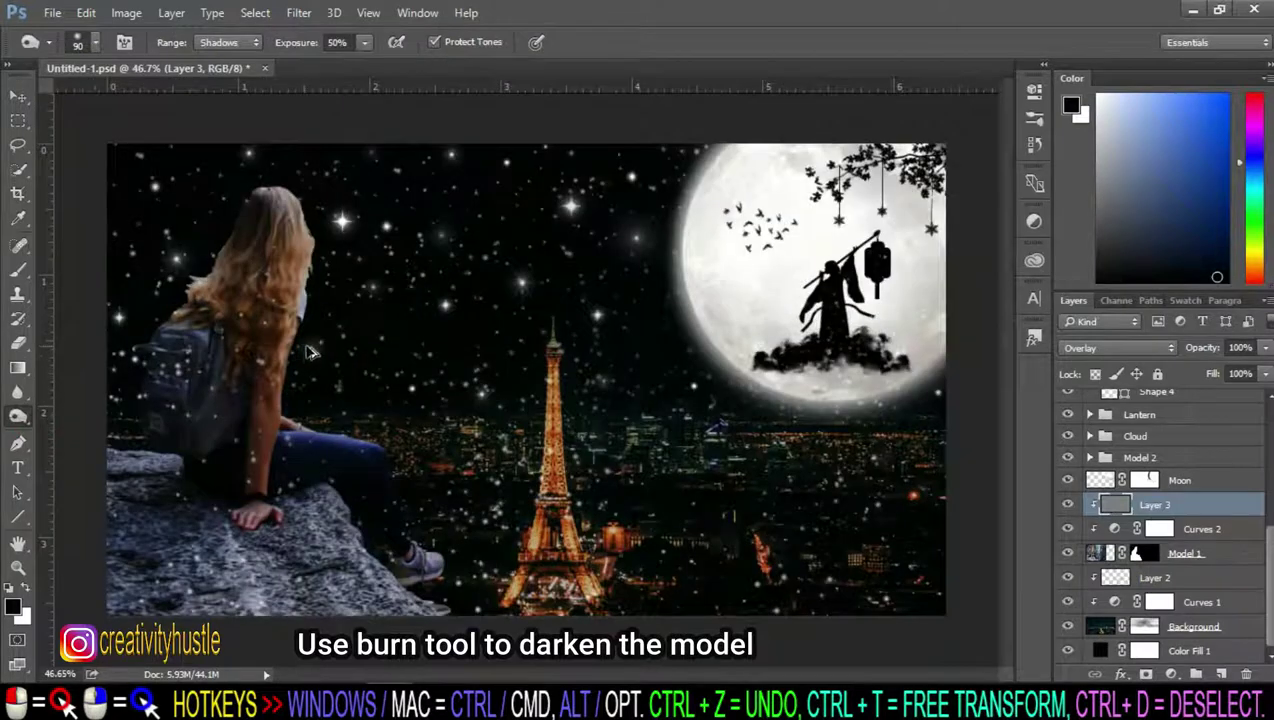
scroll(300, 347, up, 1)
scroll(556, 460, up, 1)
key(bracketright)
key(bracketright)
key(bracketright)
mouse_move(245, 398)
mouse_down()
mouse_move(668, 592)
mouse_move(279, 373)
mouse_move(516, 455)
mouse_move(283, 570)
mouse_move(193, 390)
mouse_up()
mouse_move(1265, 347)
mouse_down()
mouse_move(1258, 374)
mouse_move(1238, 374)
mouse_move(1250, 374)
mouse_up()
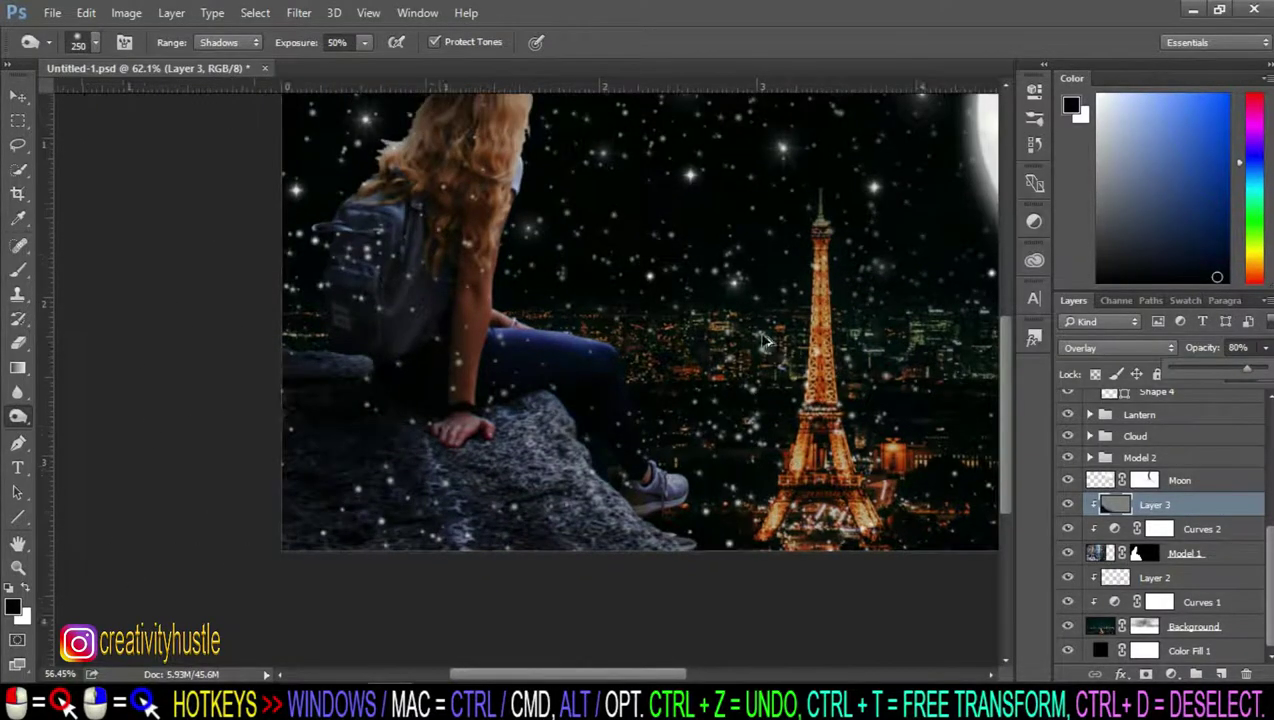
scroll(198, 316, right, 3)
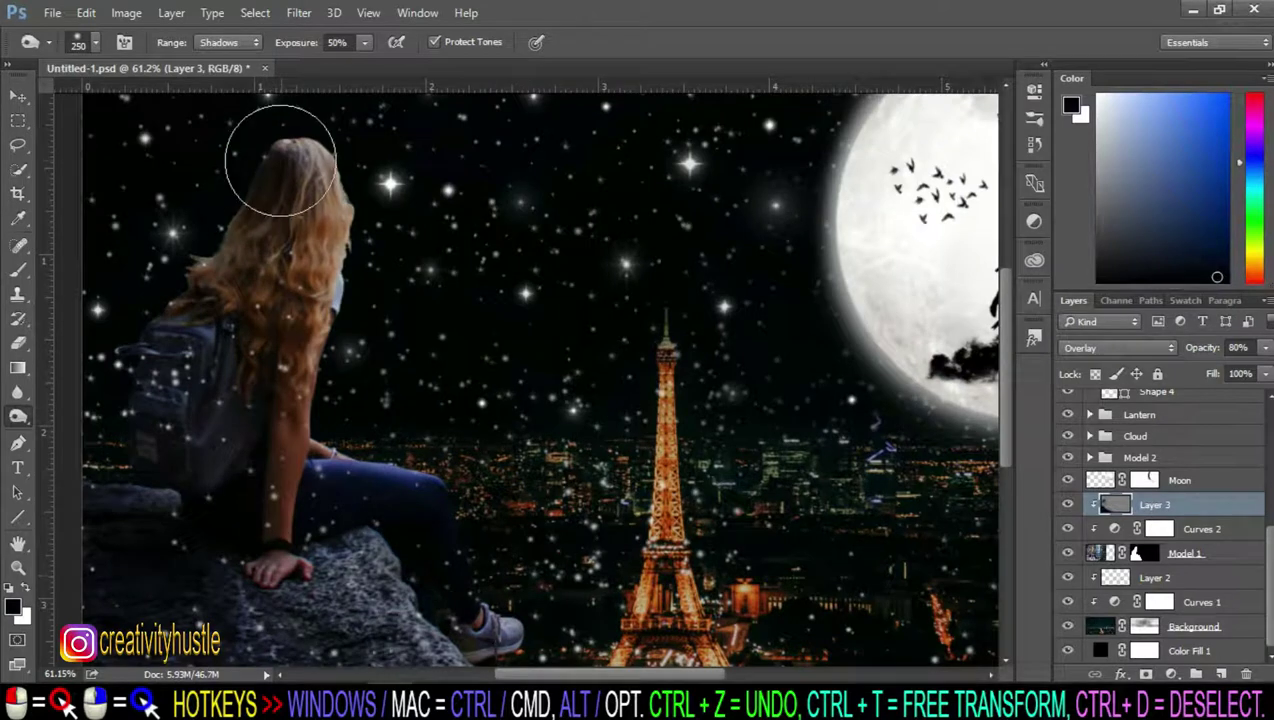
scroll(475, 628, down, 3)
scroll(420, 270, down, 2)
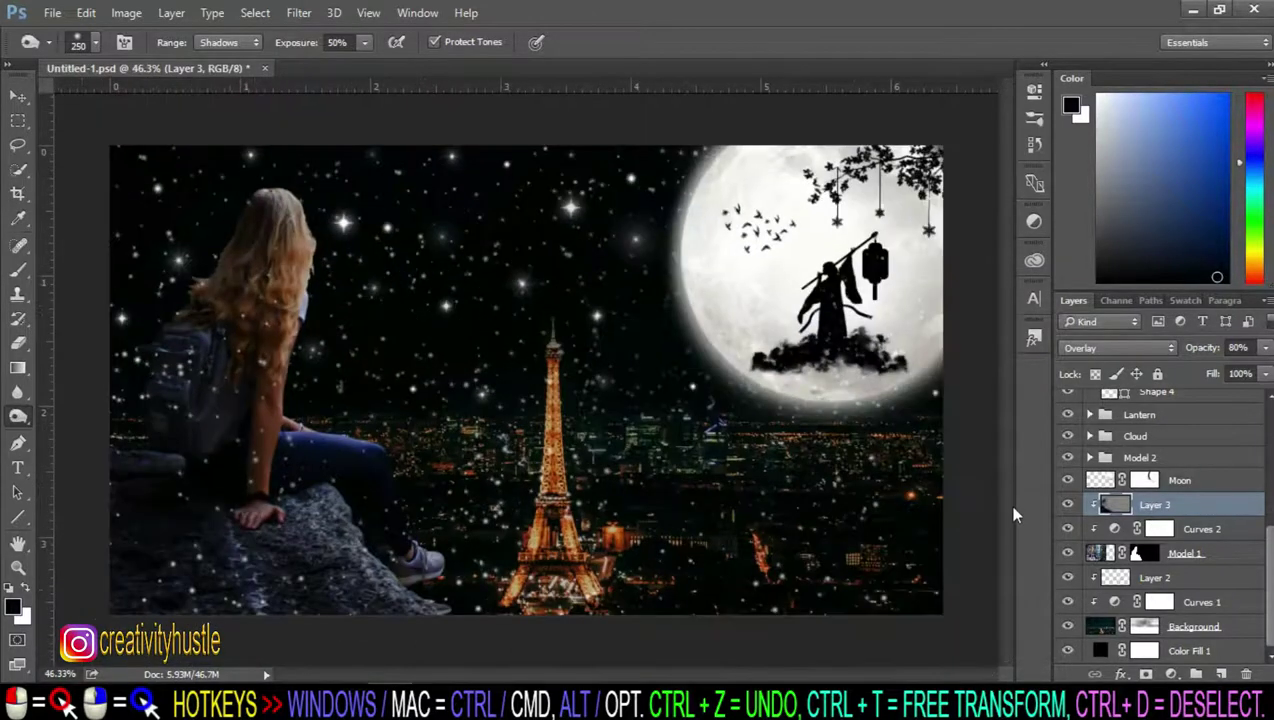
Step: Add a new Layer 4 clipped above Layer 3, filled 50% gray and set to Overlay
click(1221, 676)
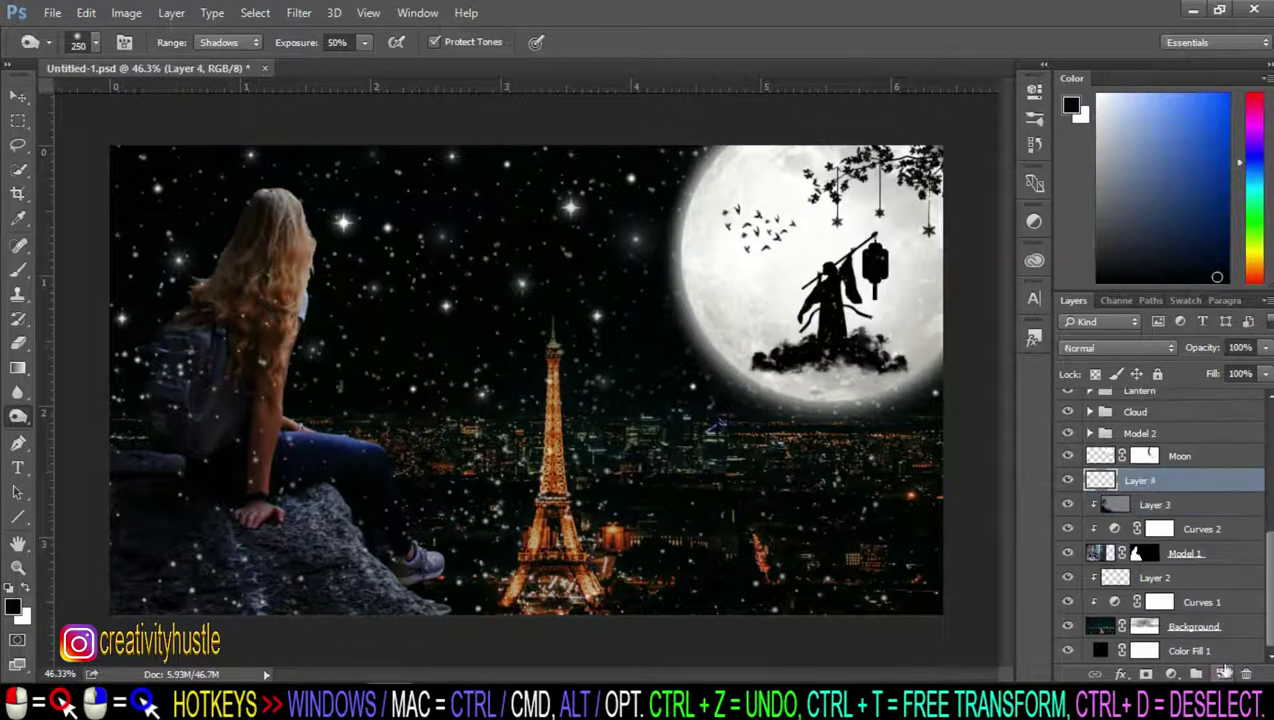
right_click(1199, 482)
click(880, 422)
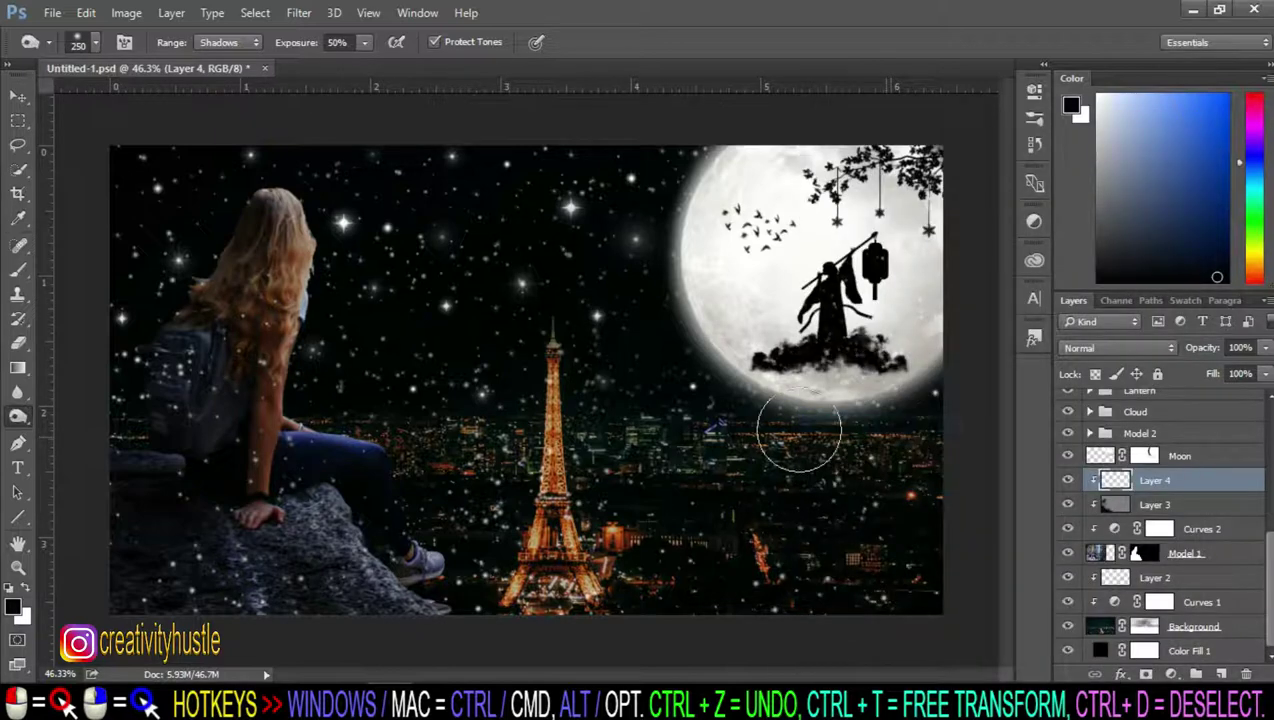
click(86, 12)
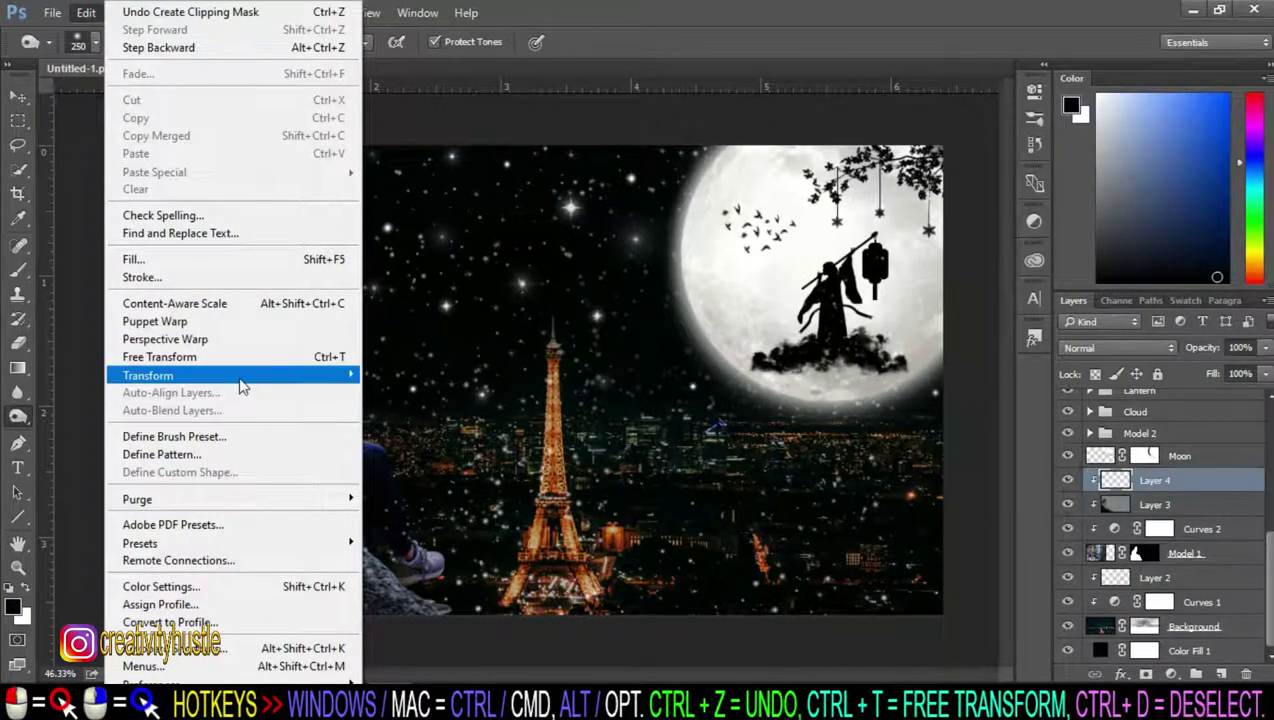
click(250, 259)
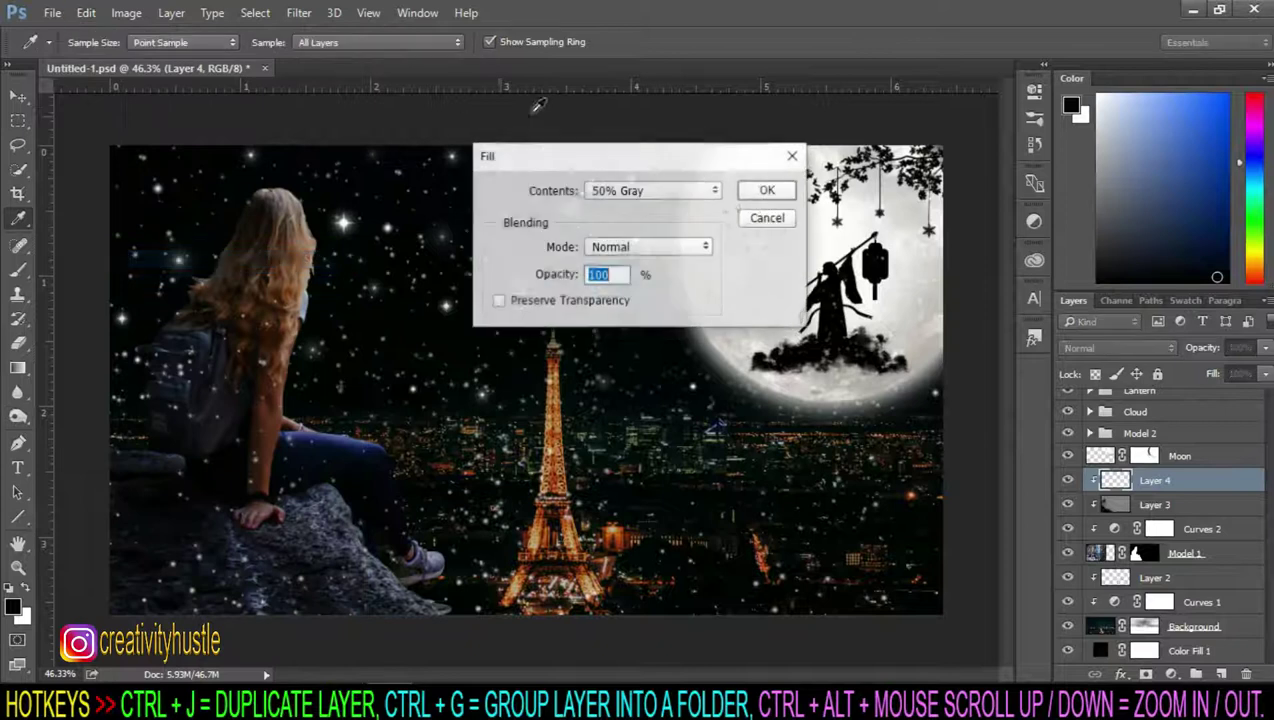
click(763, 190)
key(o)
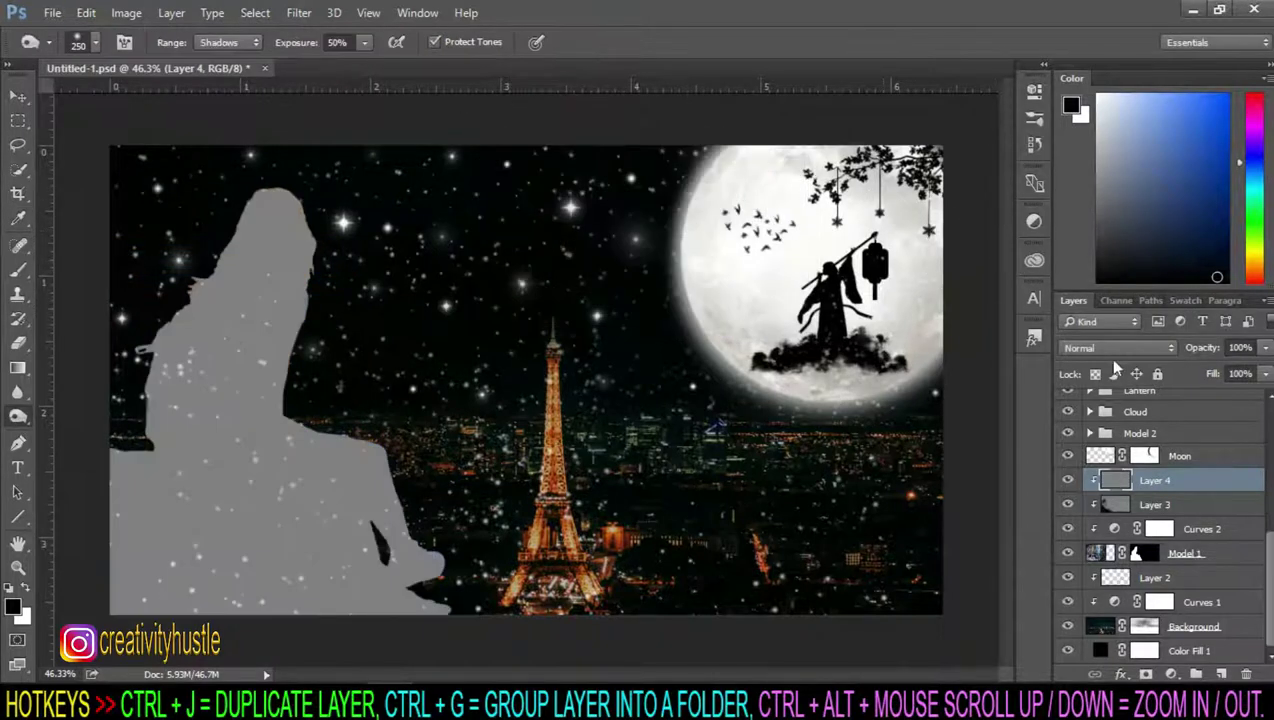
click(1111, 352)
click(1115, 533)
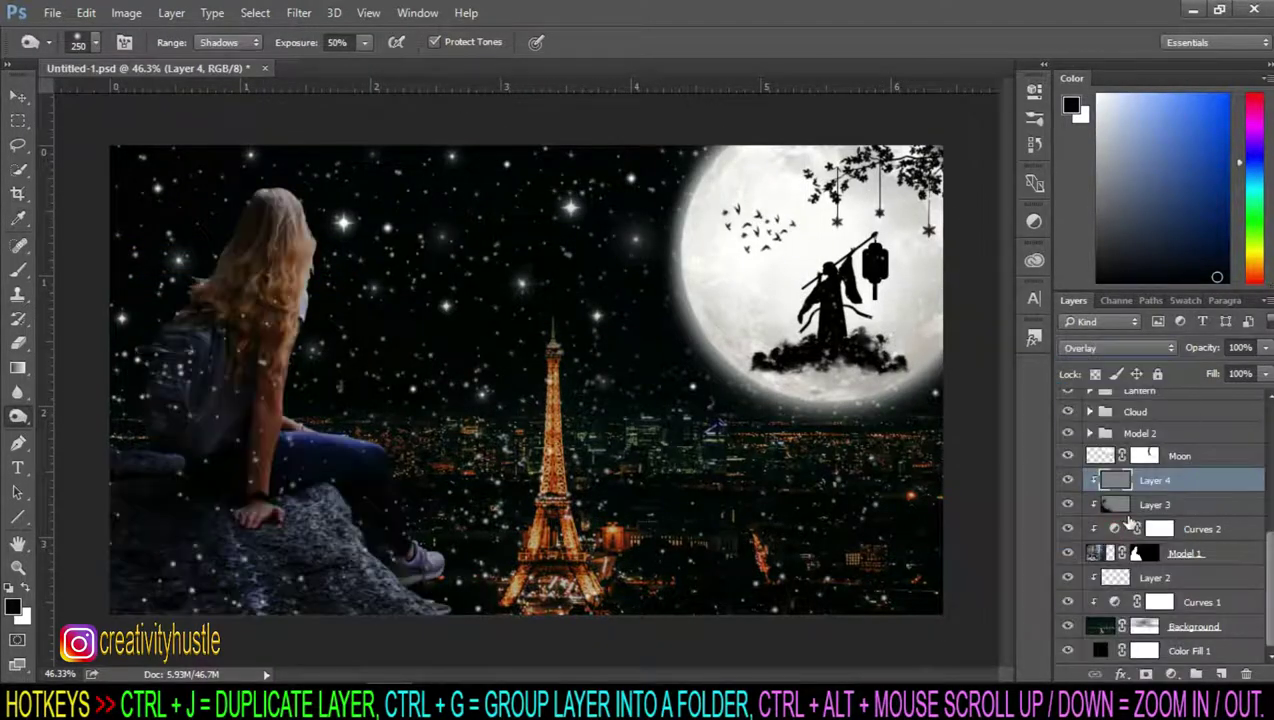
Step: Dodge the girl's highlights on Layer 4 with a 200-size brush
right_click(18, 417)
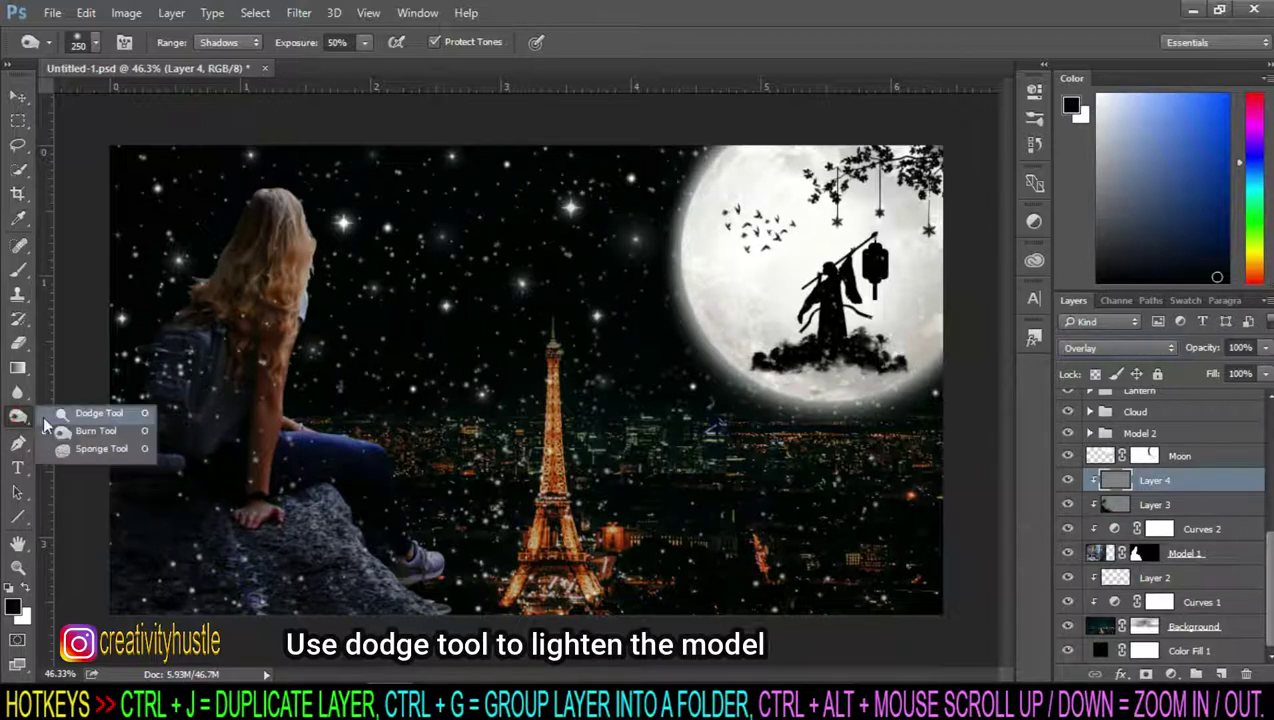
click(66, 418)
scroll(340, 295, up, 4)
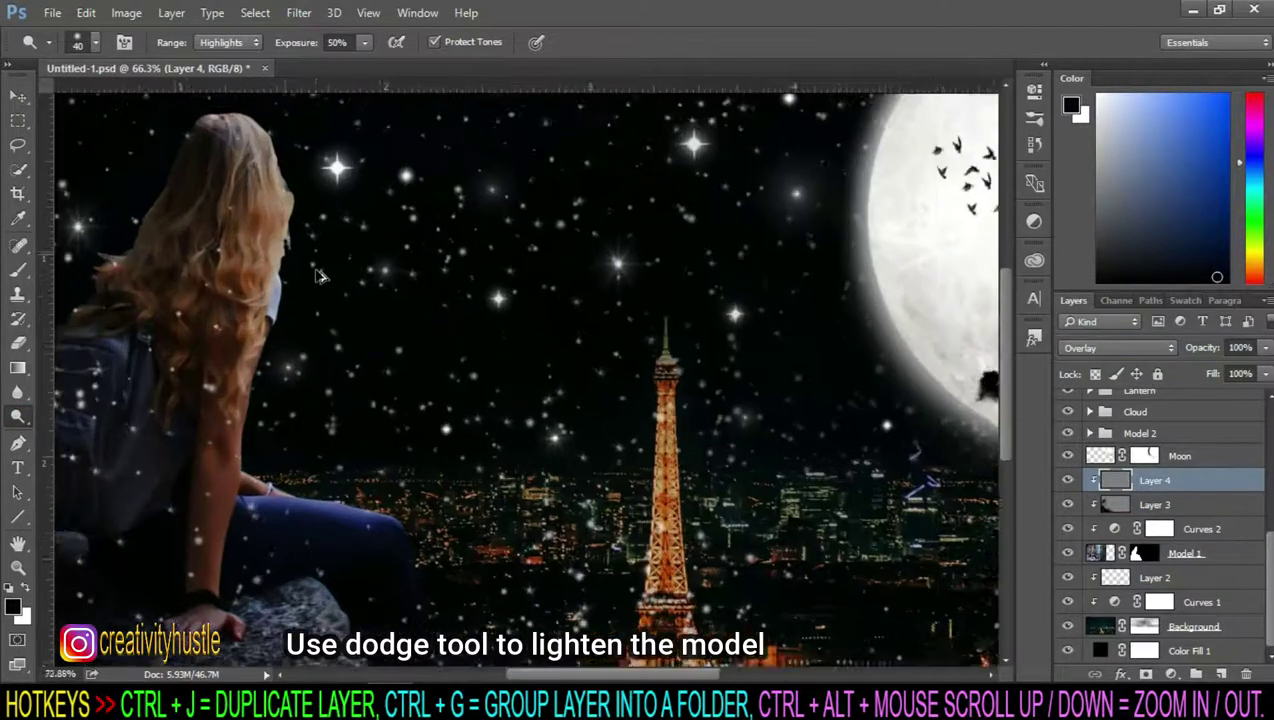
scroll(316, 221, down, 2)
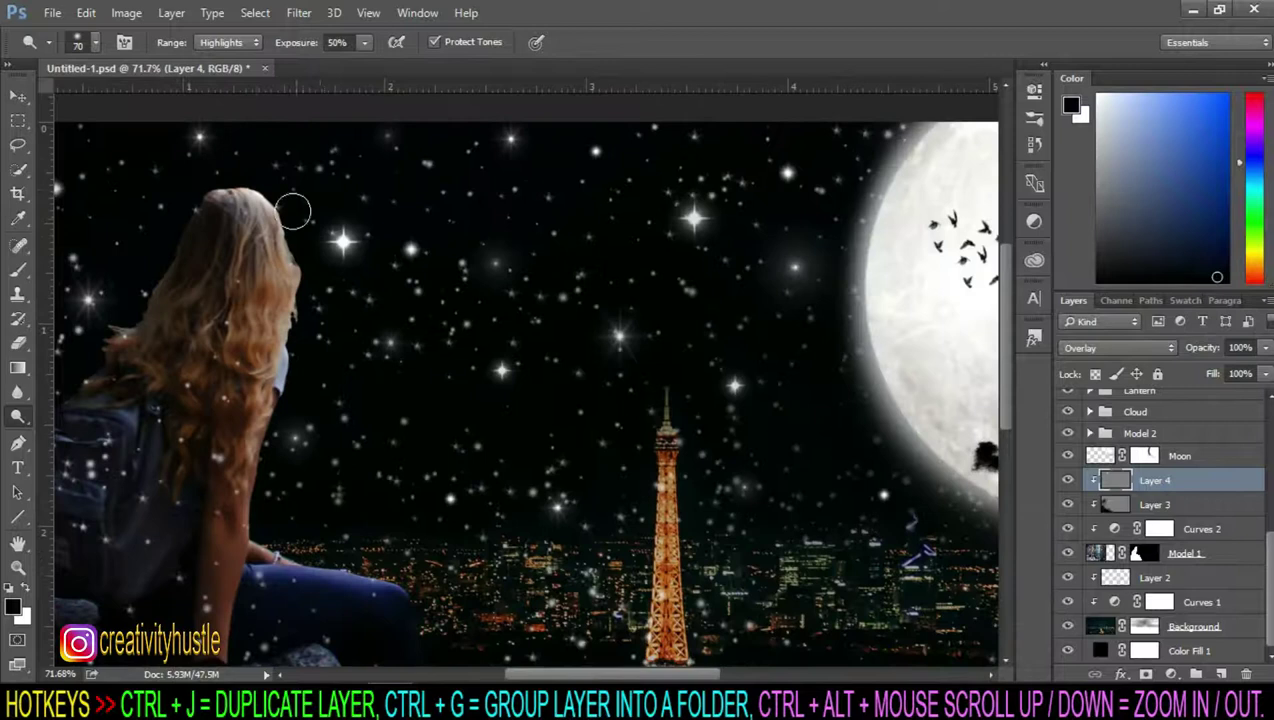
scroll(341, 589, down, 3)
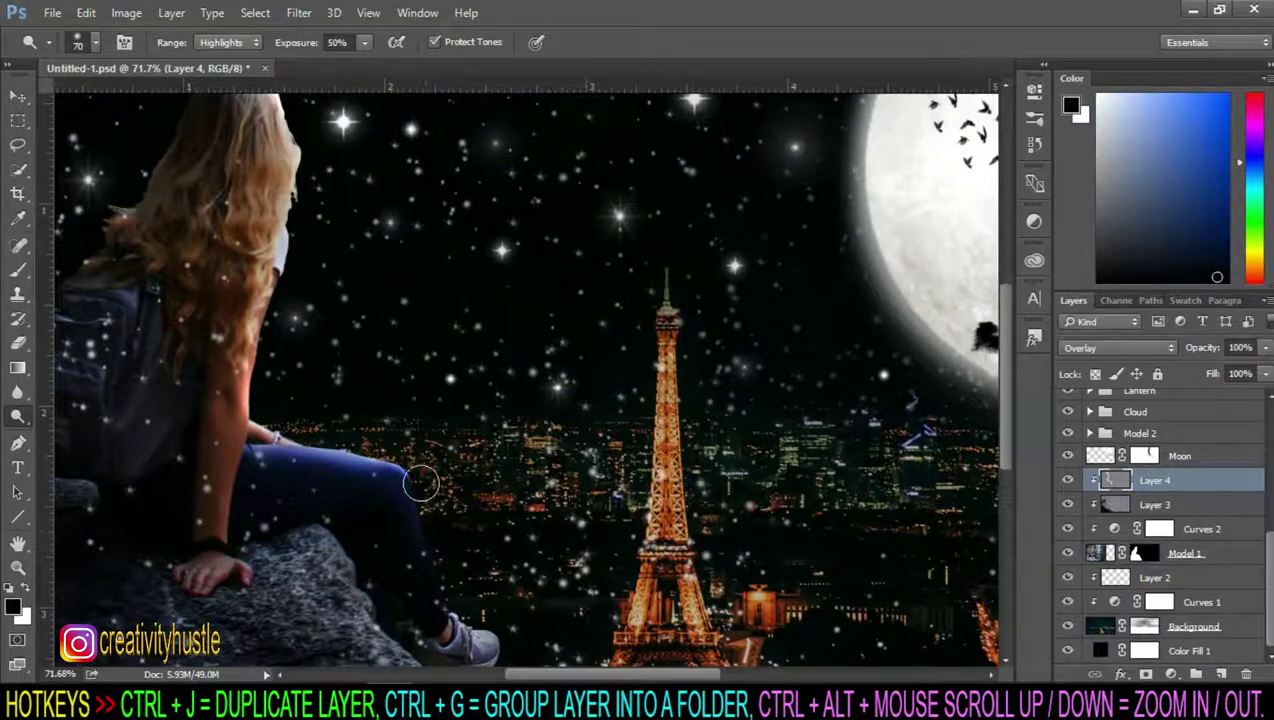
scroll(421, 484, down, 3)
key(bracketright)
key(bracketright)
key(bracketright)
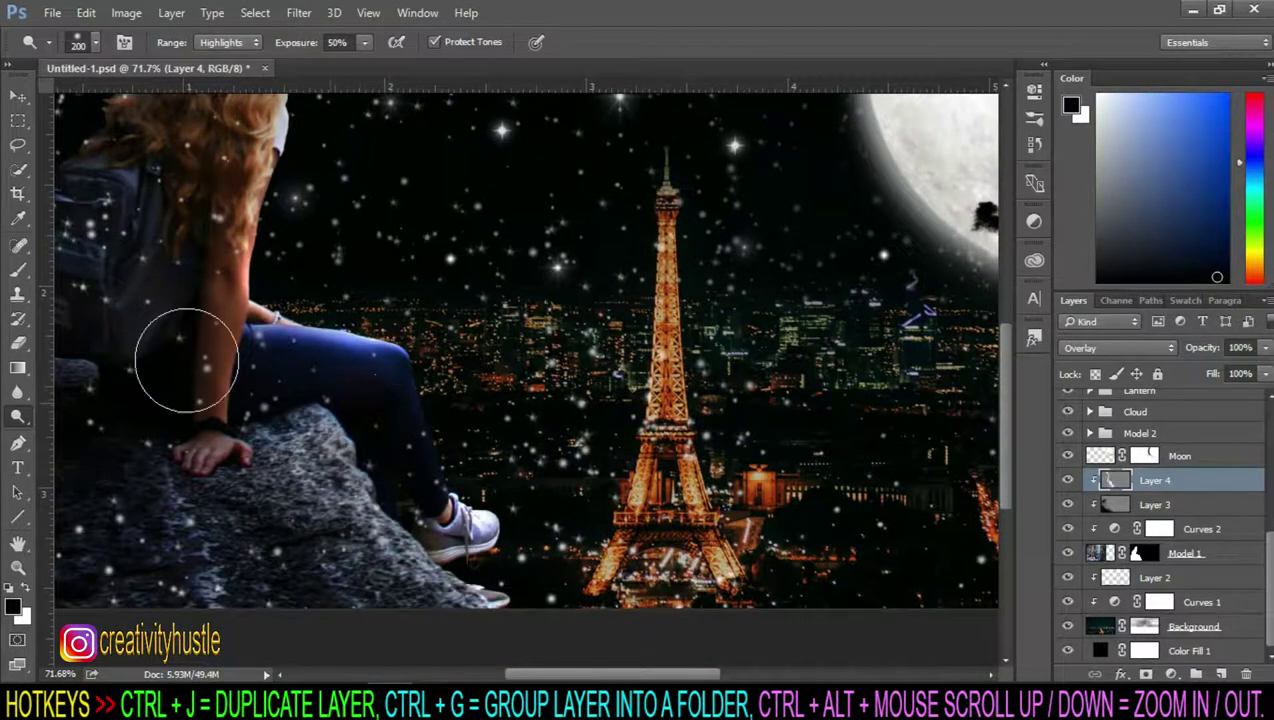
scroll(195, 340, down, 1)
scroll(222, 275, down, 1)
scroll(320, 283, down, 1)
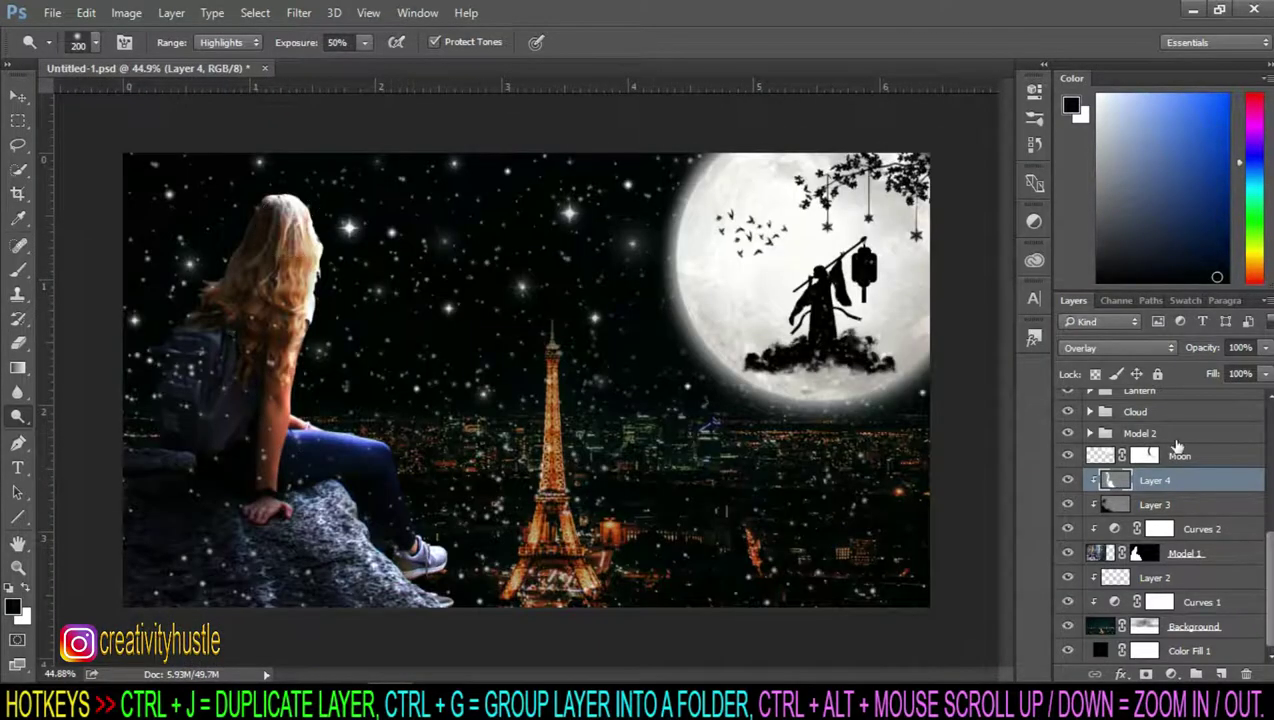
Step: Reshape the tone curve of the girl's Curves 2 adjustment
click(1201, 533)
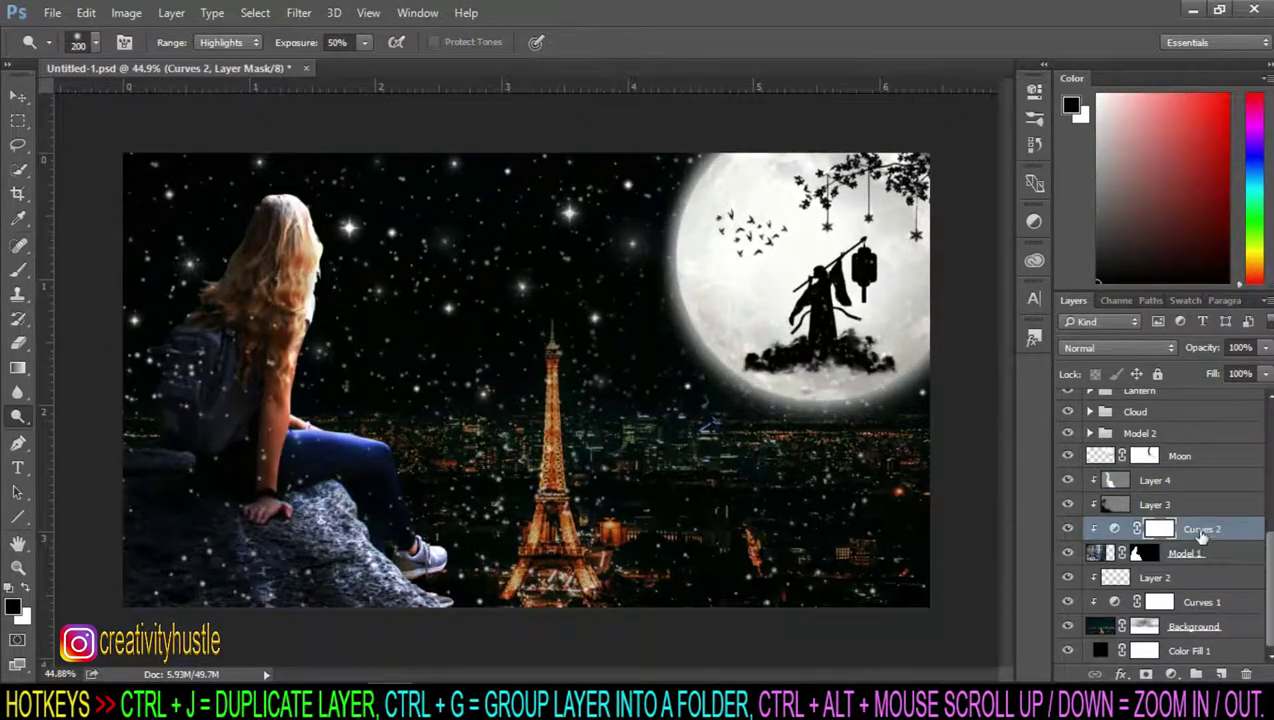
double_click(1115, 530)
drag(872, 329, 882, 340)
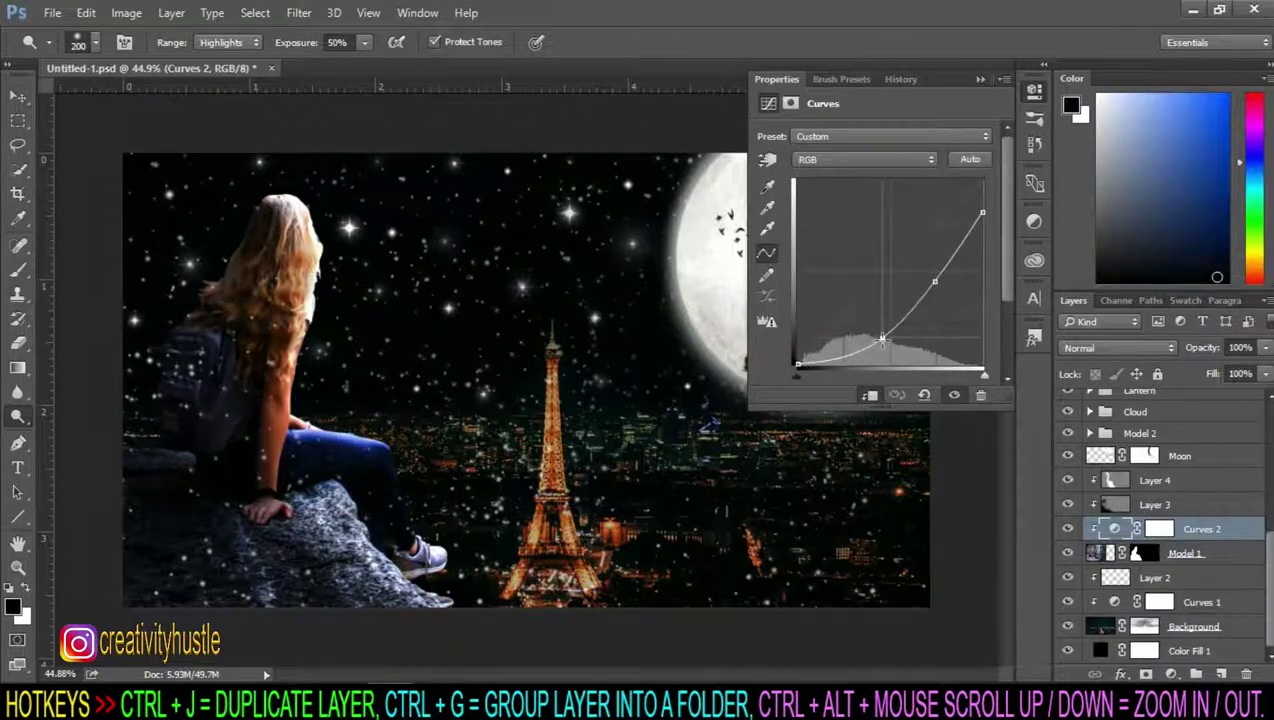
click(980, 80)
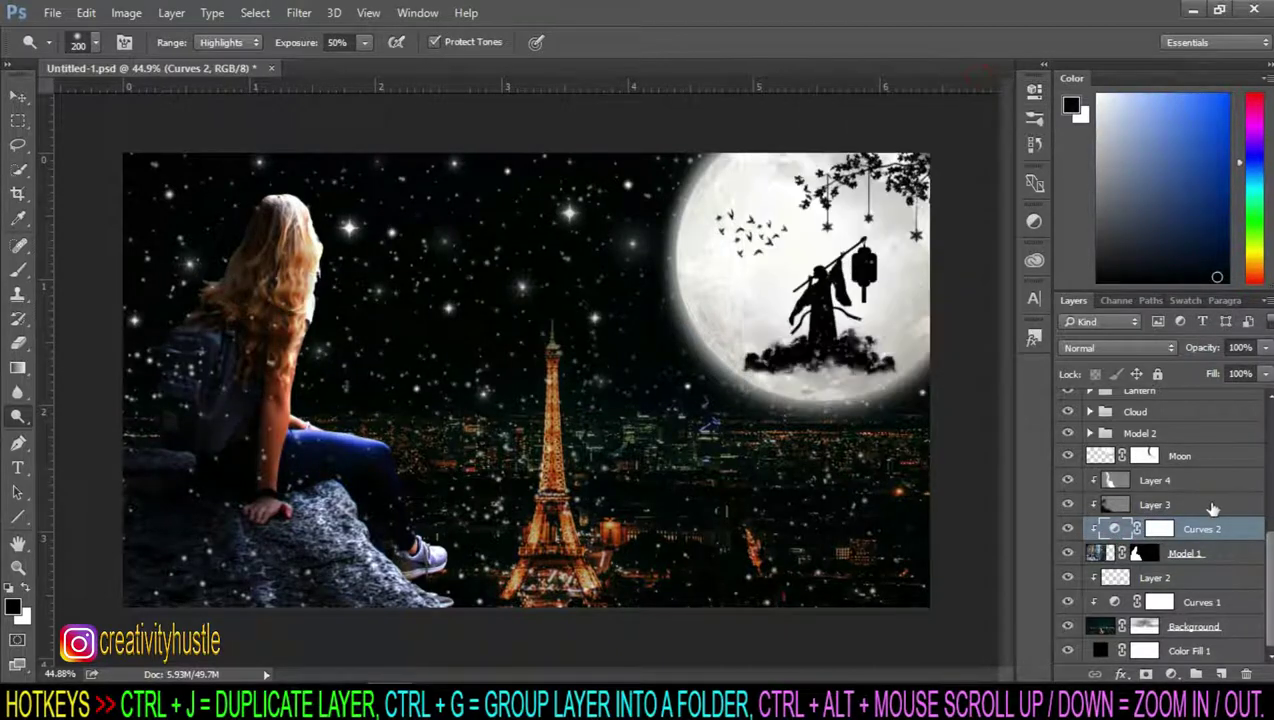
scroll(782, 425, down, 3)
scroll(782, 425, up, 3)
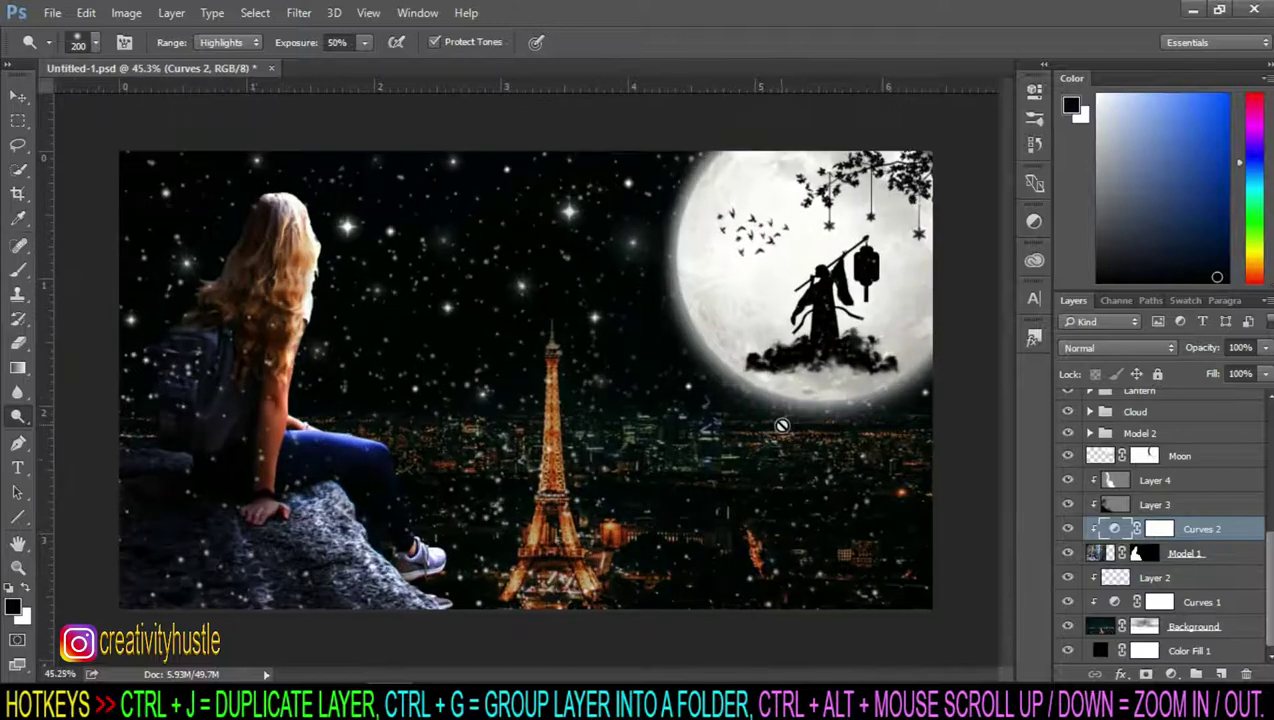
Step: Add a Brightness/Contrast adjustment with brightness -14 and contrast 14
click(1172, 675)
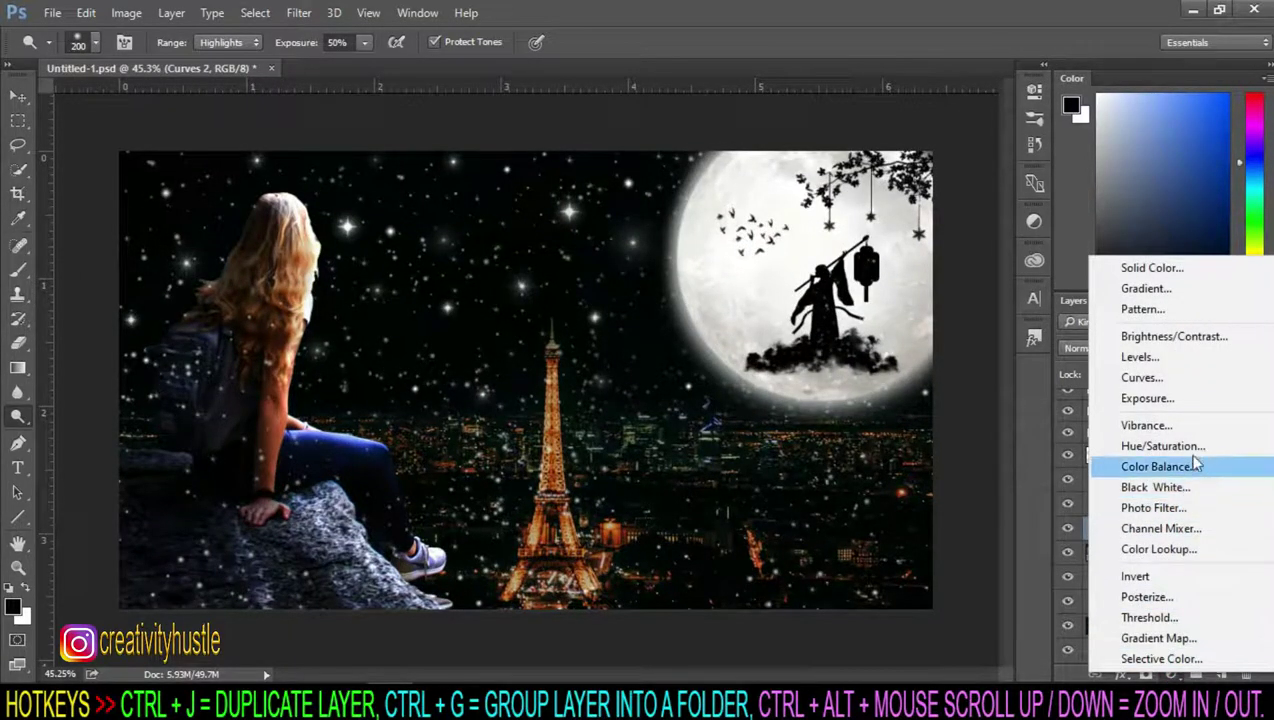
click(1199, 340)
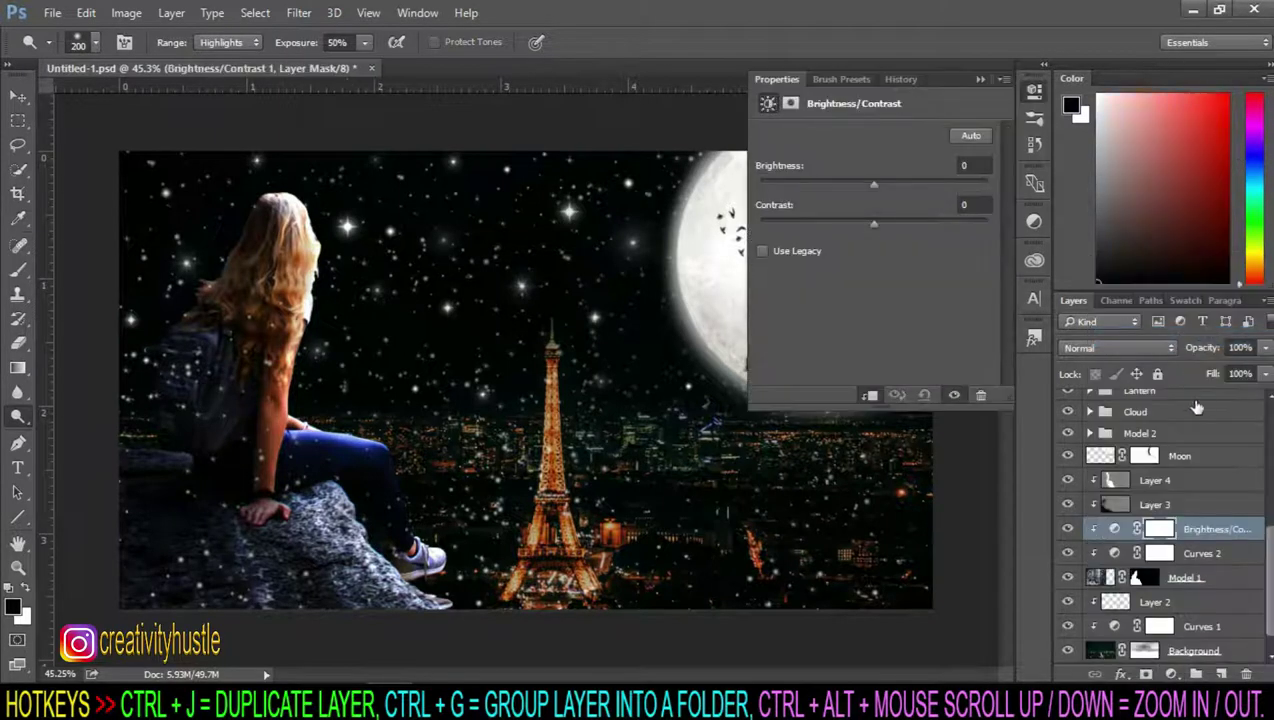
drag(873, 183, 890, 223)
click(980, 79)
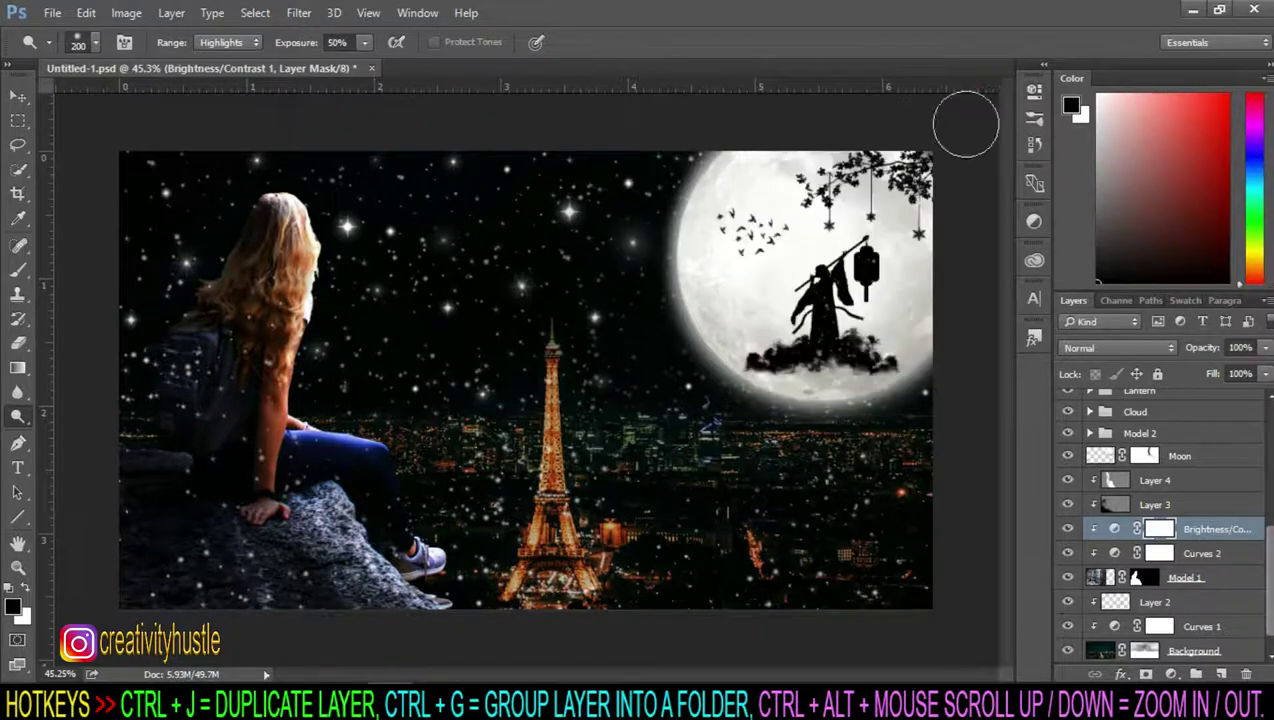
scroll(838, 368, down, 2)
scroll(855, 486, up, 2)
scroll(840, 492, down, 3)
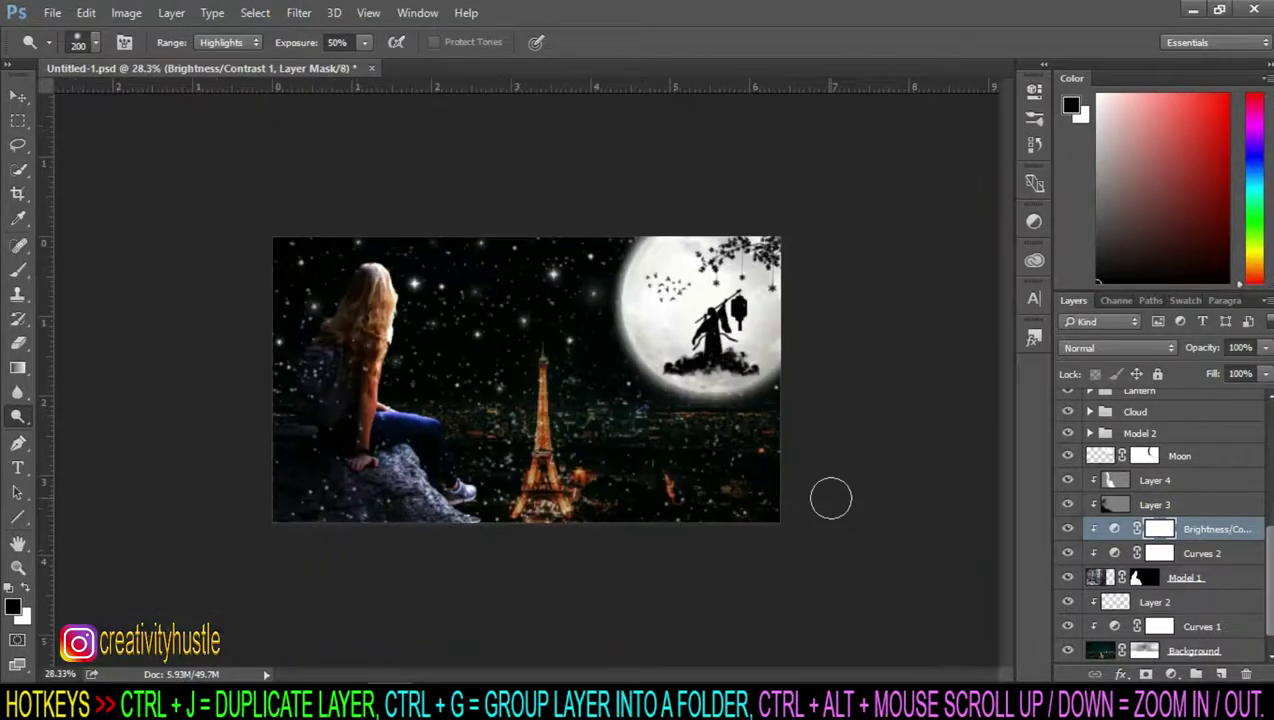
Step: Add a new Layer 5 above Layer 4 and clip it to Layer 4
click(1220, 580)
click(1220, 528)
click(1222, 484)
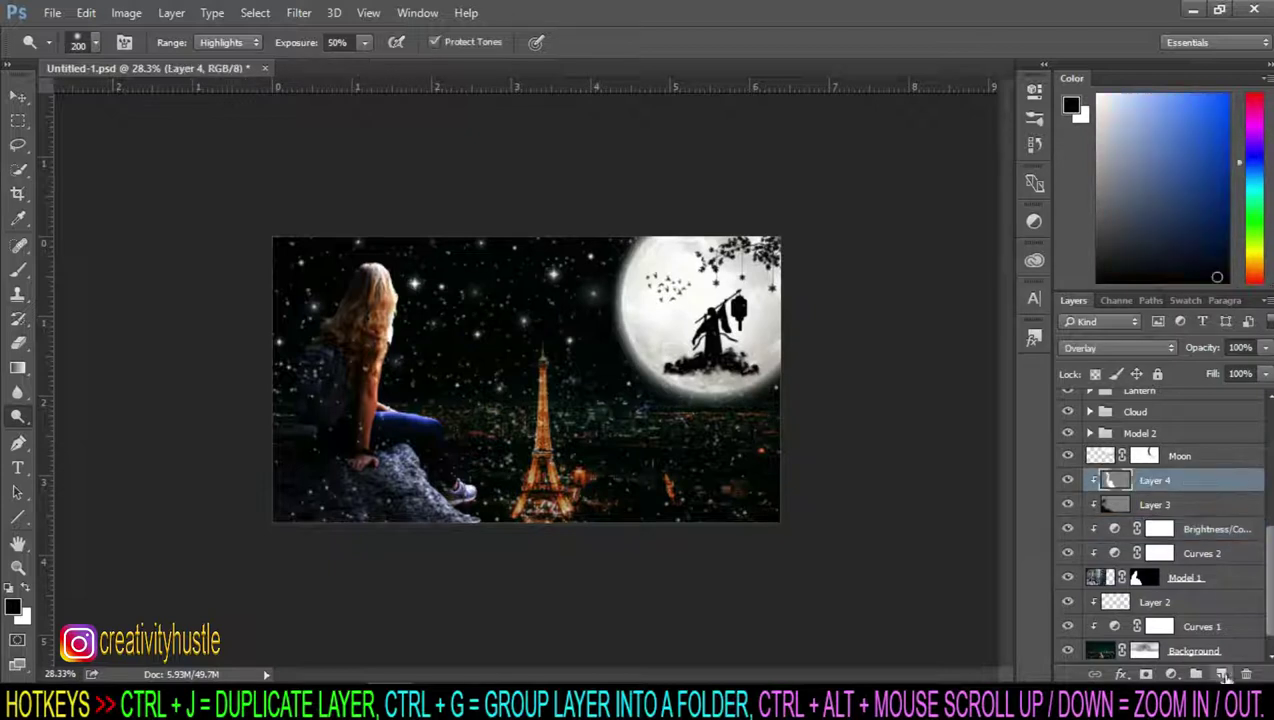
click(1222, 675)
right_click(1207, 431)
click(897, 423)
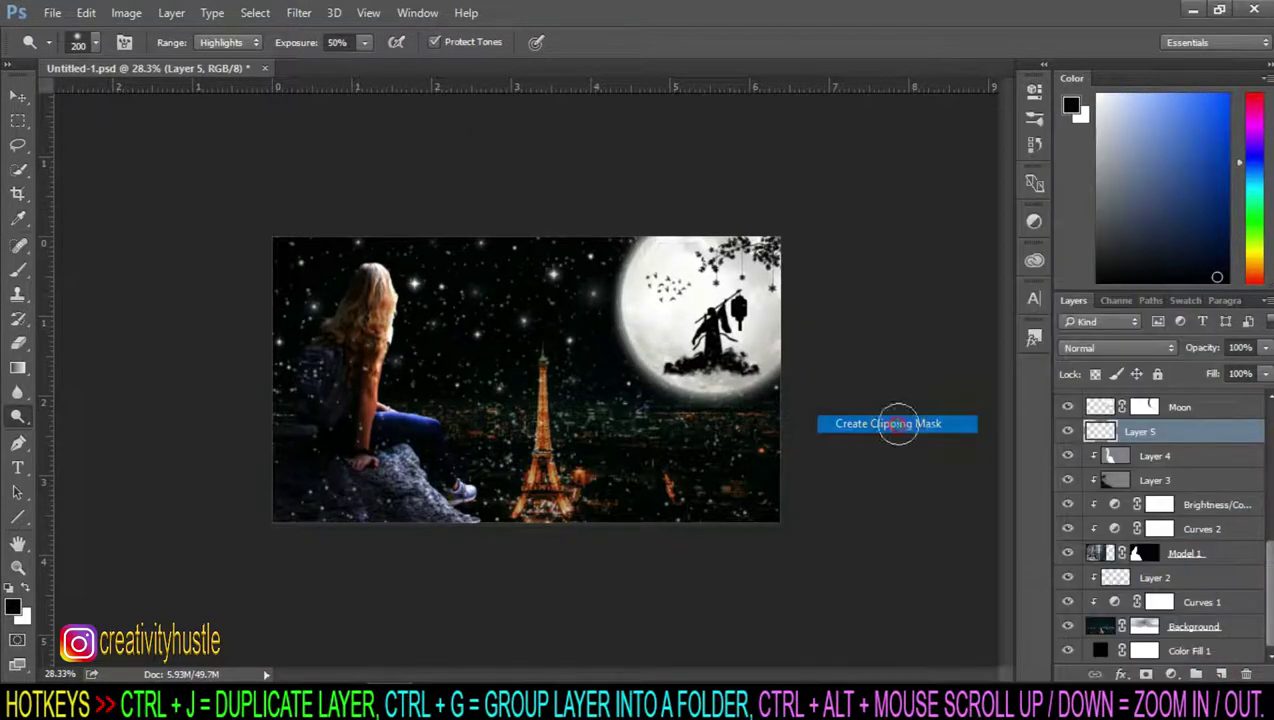
Step: Set up a white brush of about 50 px with low flow
scroll(697, 535, up, 3)
scroll(503, 455, up, 1)
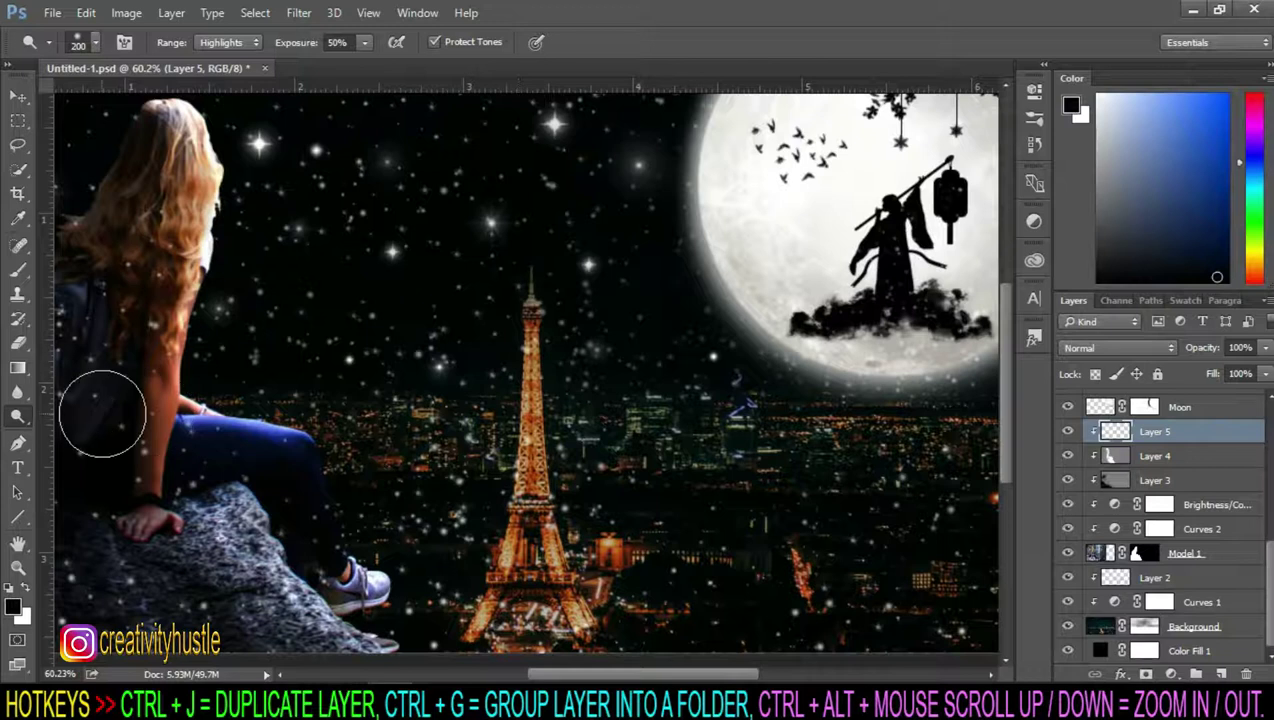
click(18, 268)
click(88, 268)
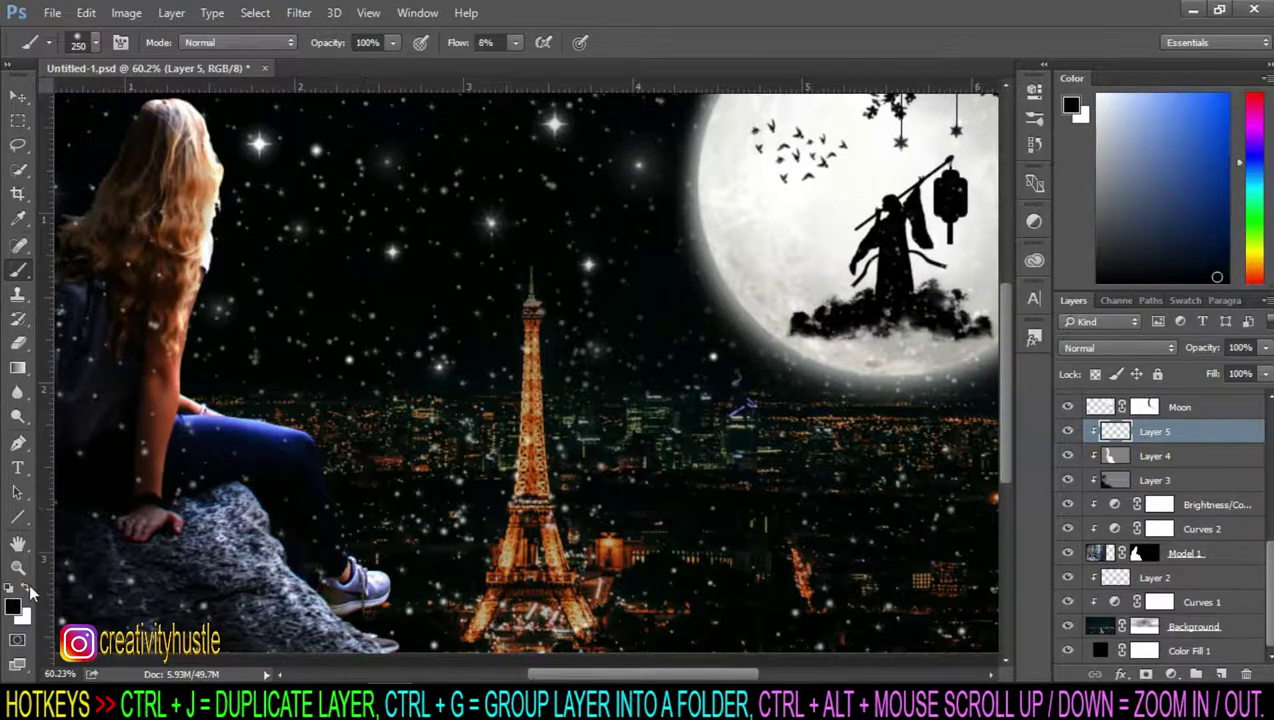
click(28, 590)
key(bracketleft)
scroll(410, 515, up, 2)
key(bracketleft)
key(bracketleft)
key(bracketleft)
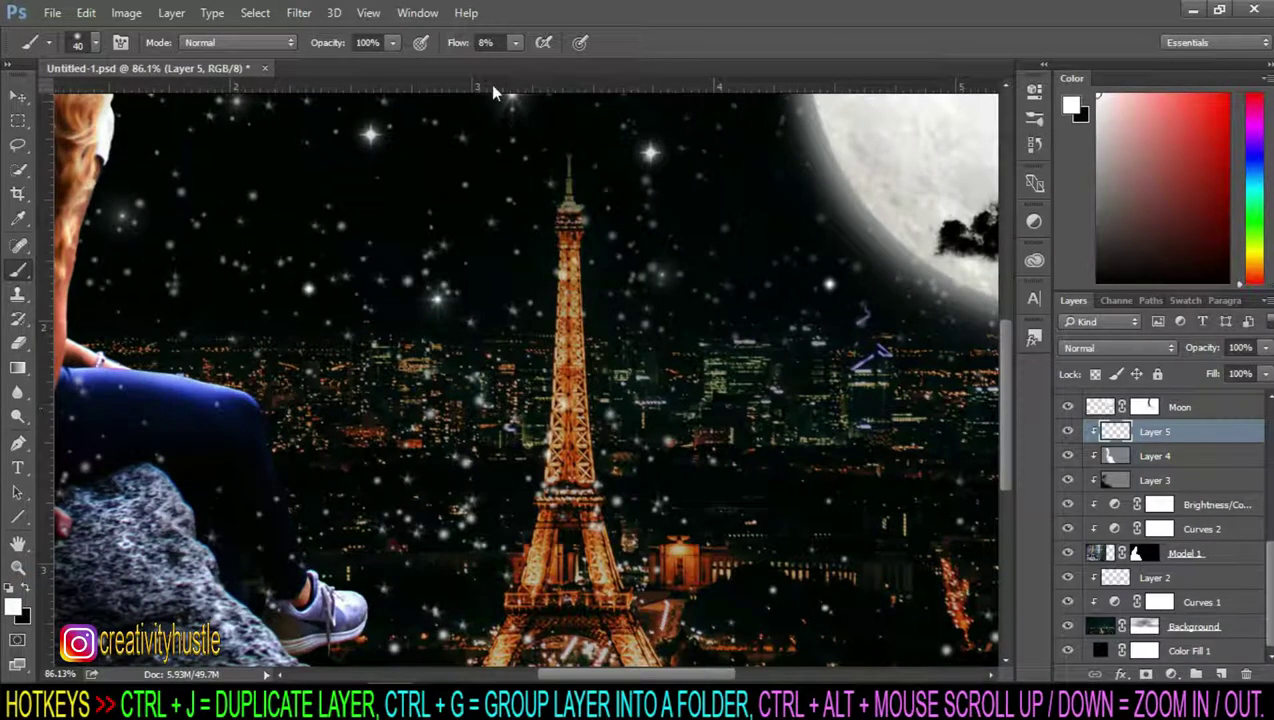
click(516, 43)
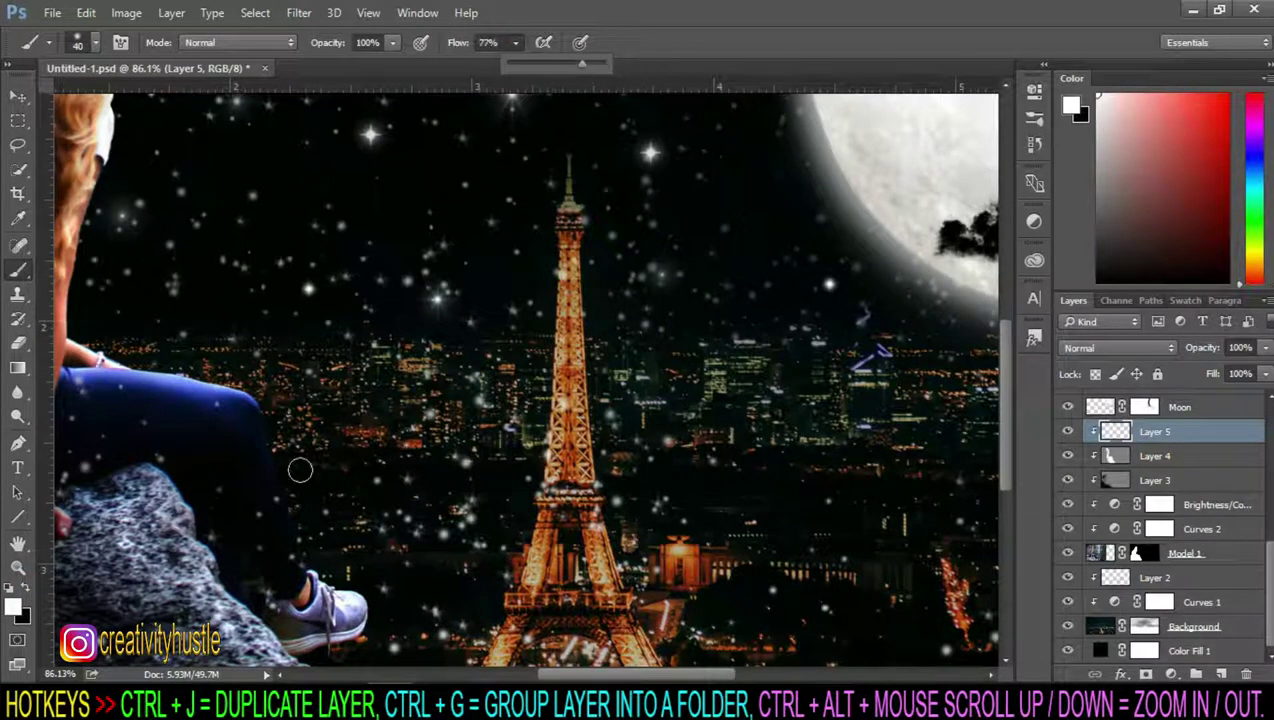
key(Return)
key(bracketright)
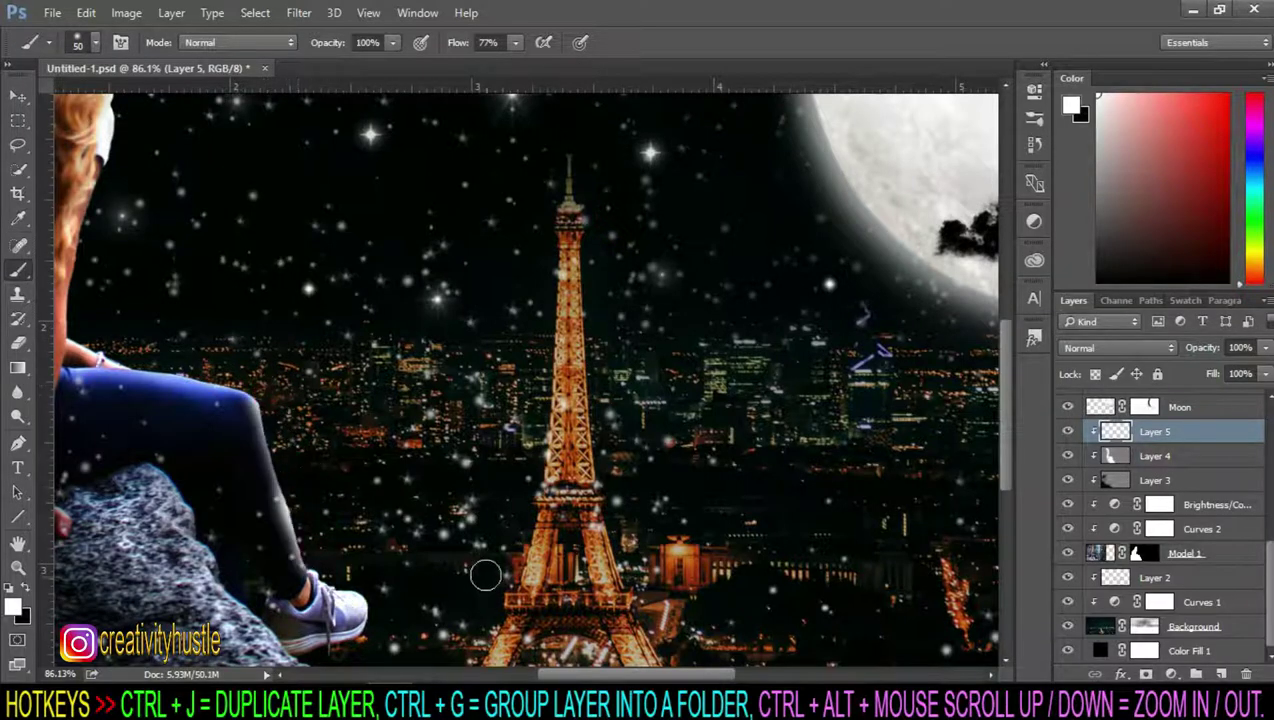
scroll(485, 575, down, 3)
Step: Set Layer 5's opacity to 81%
click(1265, 347)
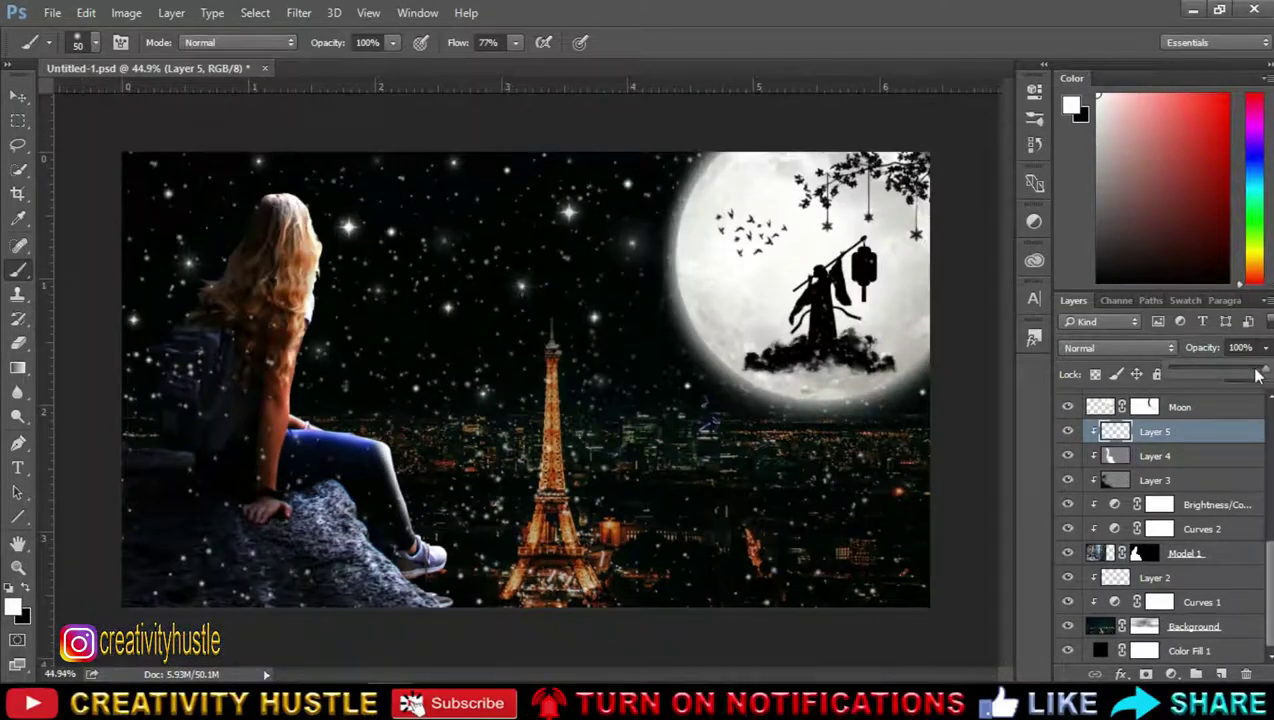
click(1239, 438)
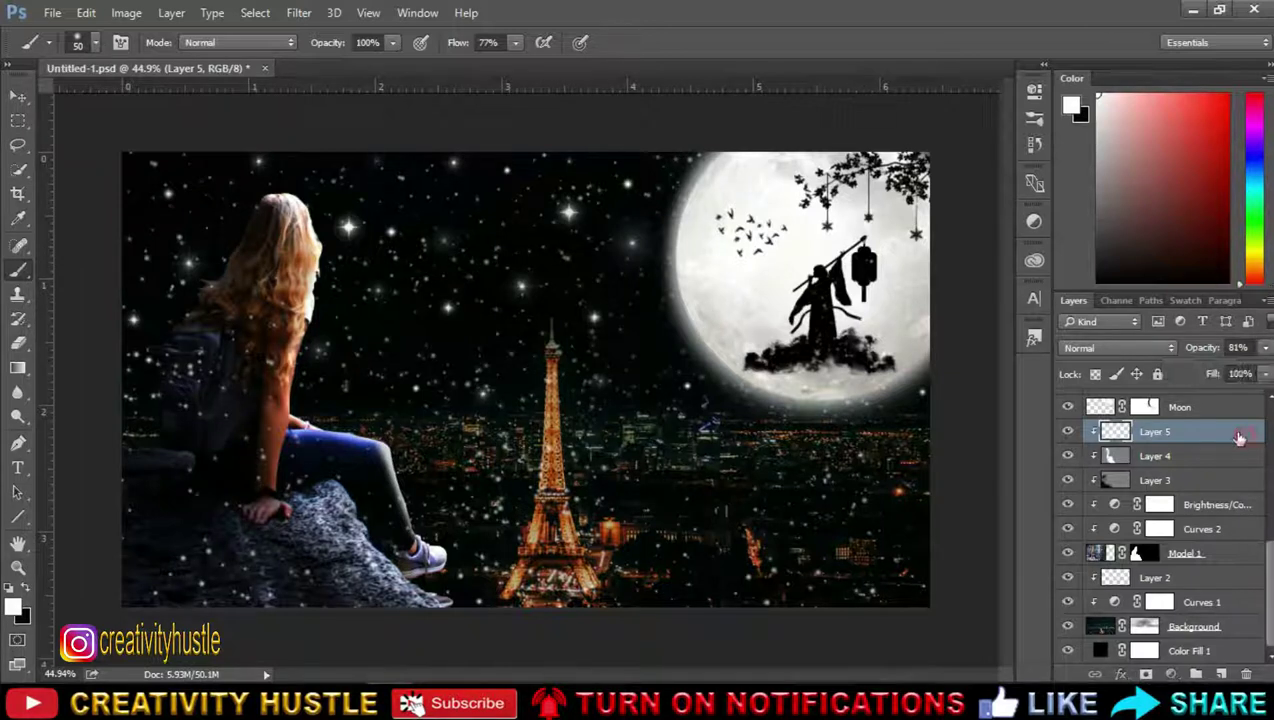
click(299, 13)
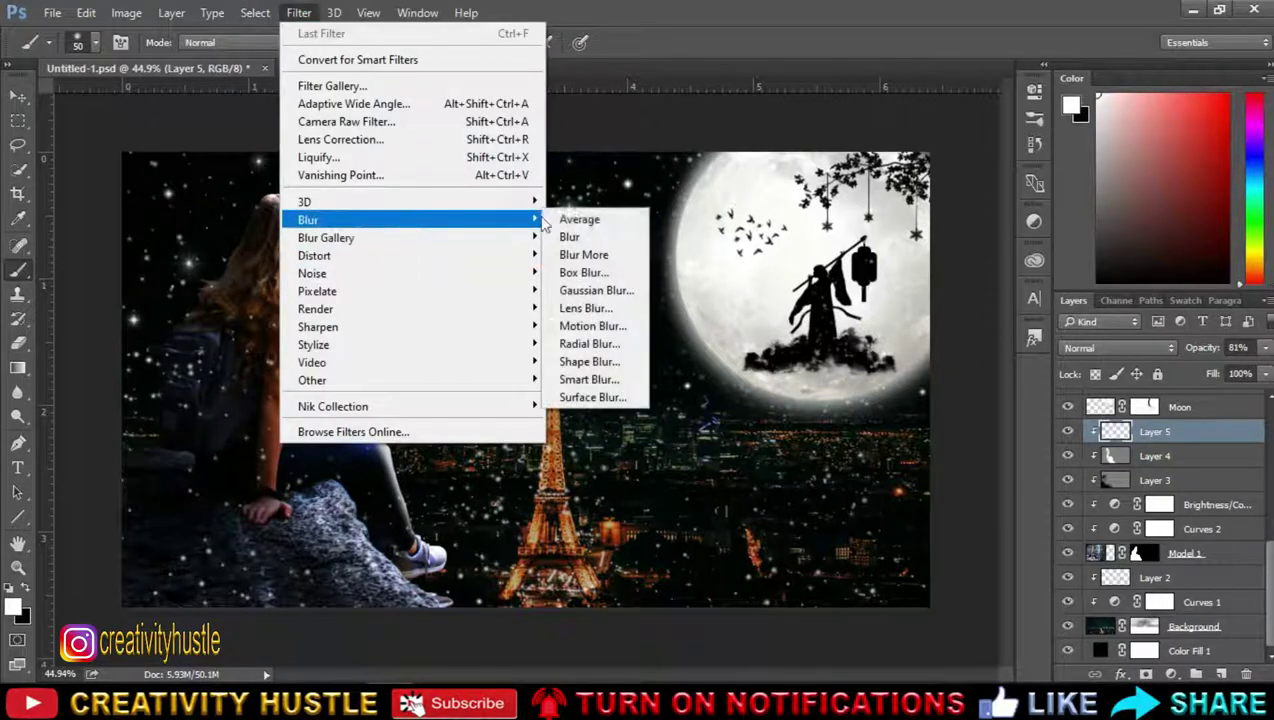
Step: Blur Layer 5 with a 44.2 px Gaussian Blur and lower its opacity to 50%
click(612, 288)
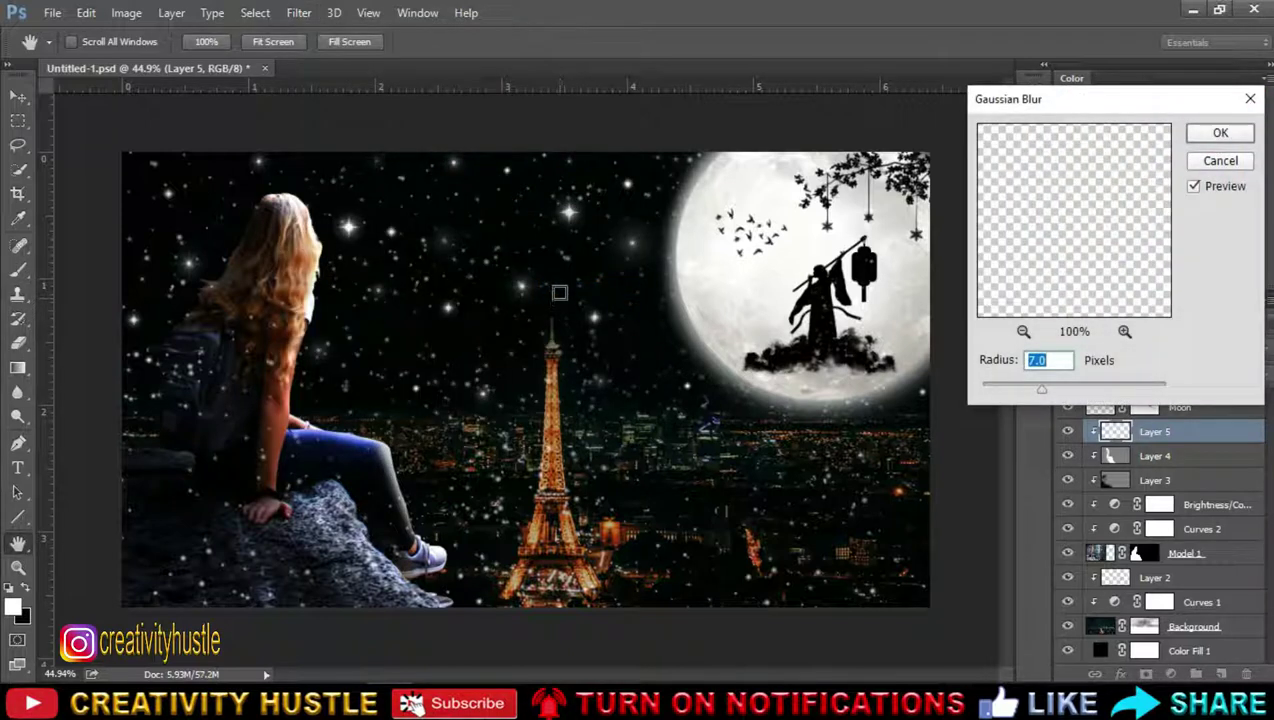
mouse_move(1053, 392)
mouse_down()
mouse_move(1080, 393)
mouse_move(1066, 389)
mouse_up()
click(1221, 130)
drag(1262, 345, 1139, 345)
scroll(400, 500, up, 2)
scroll(400, 500, up, 2)
scroll(400, 500, up, 2)
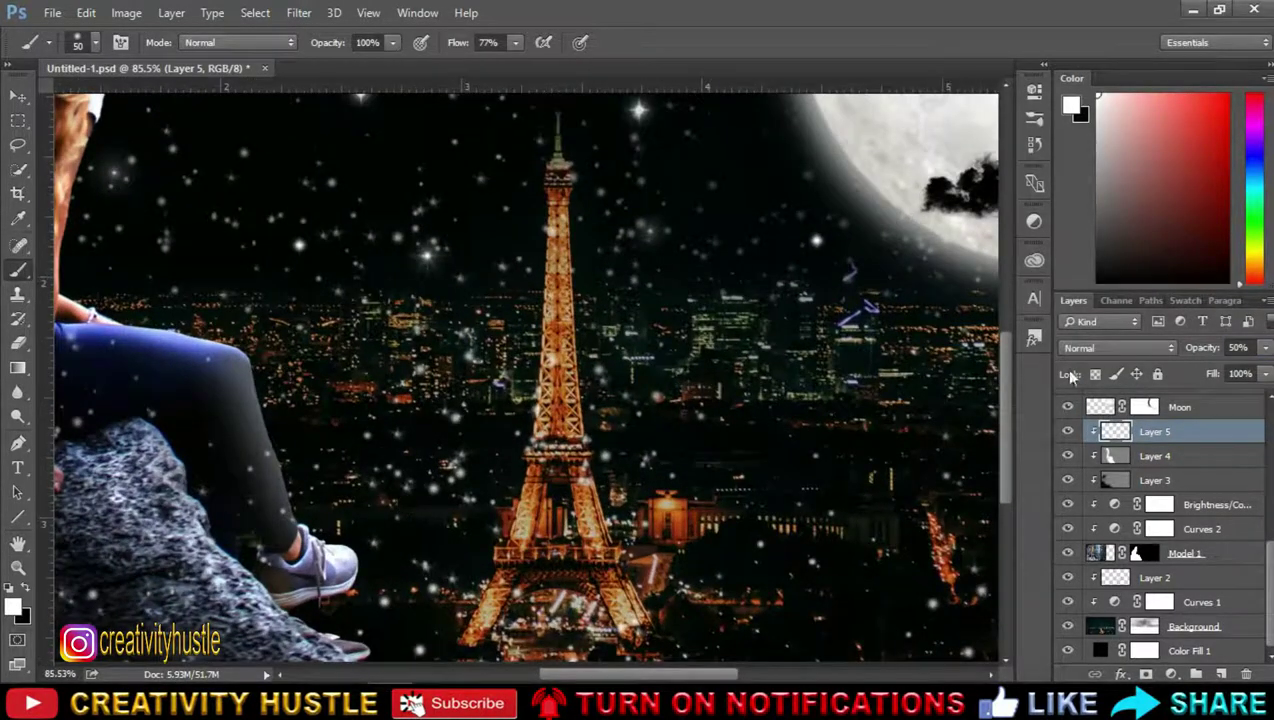
Step: Add a layer mask to Layer 5, set brush flow to 26%, and switch Layer 5 to Screen blending
click(1170, 676)
click(1146, 676)
click(1146, 676)
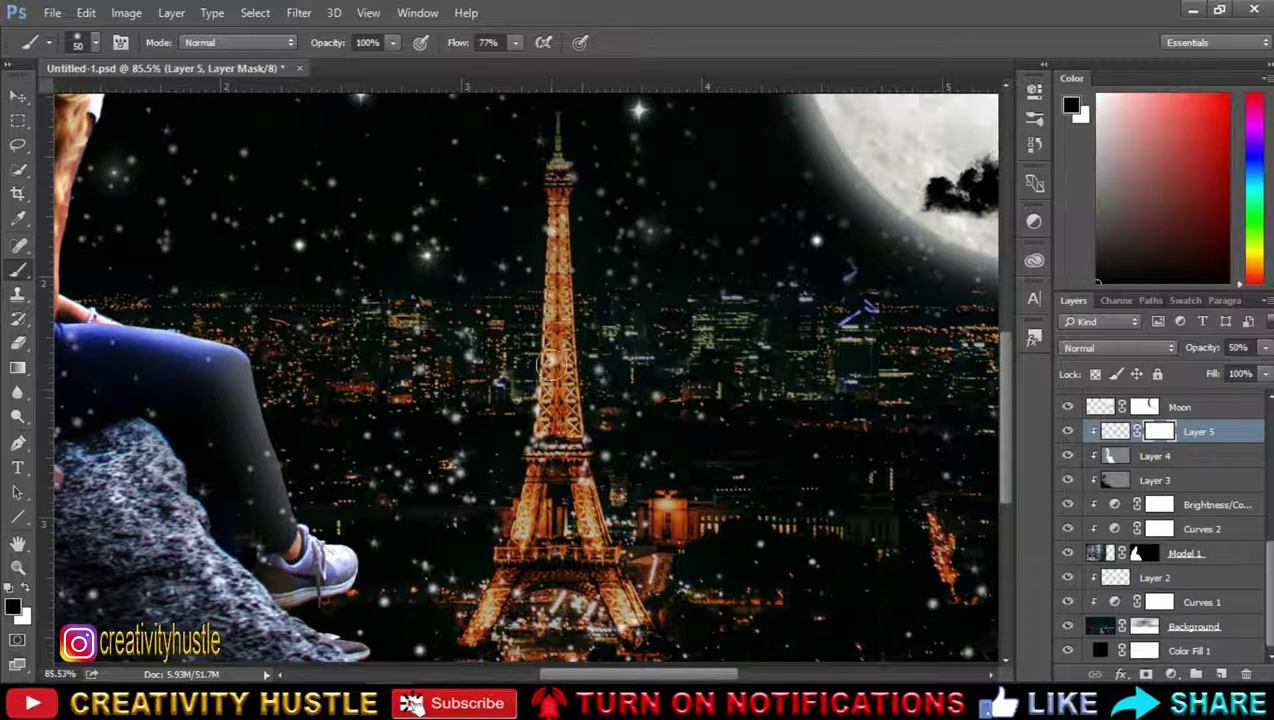
drag(516, 44, 465, 68)
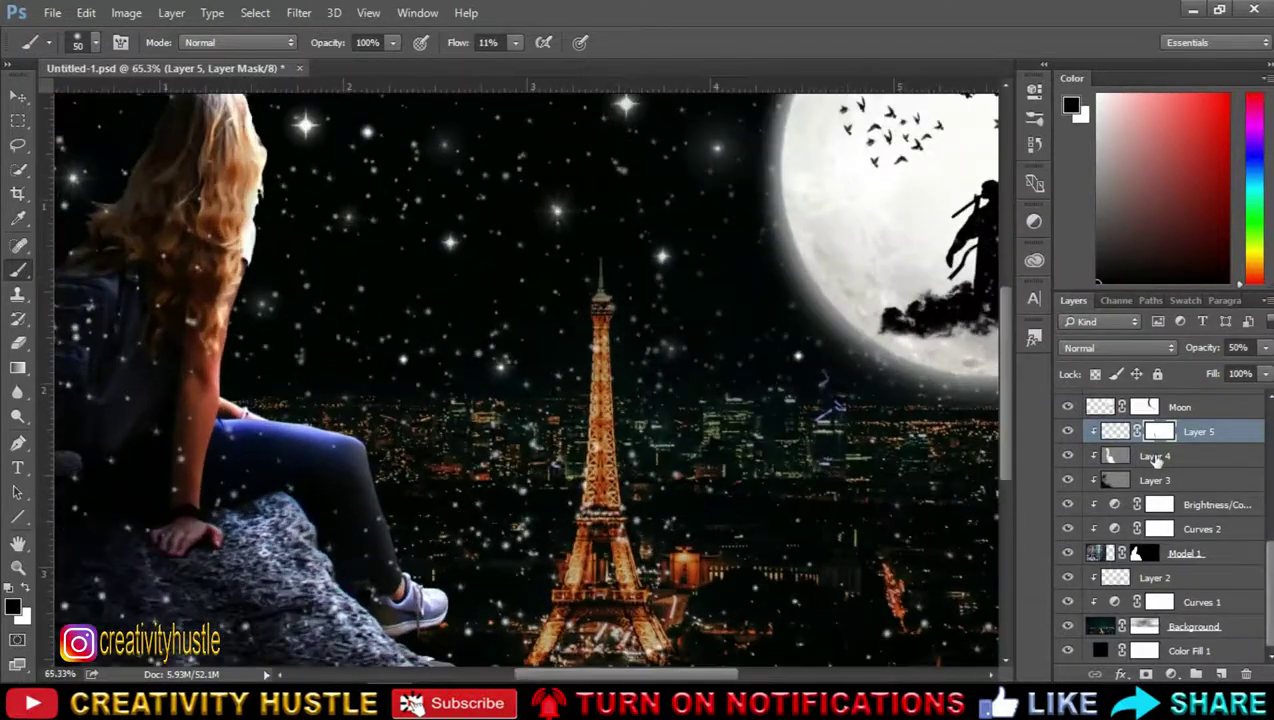
key(x)
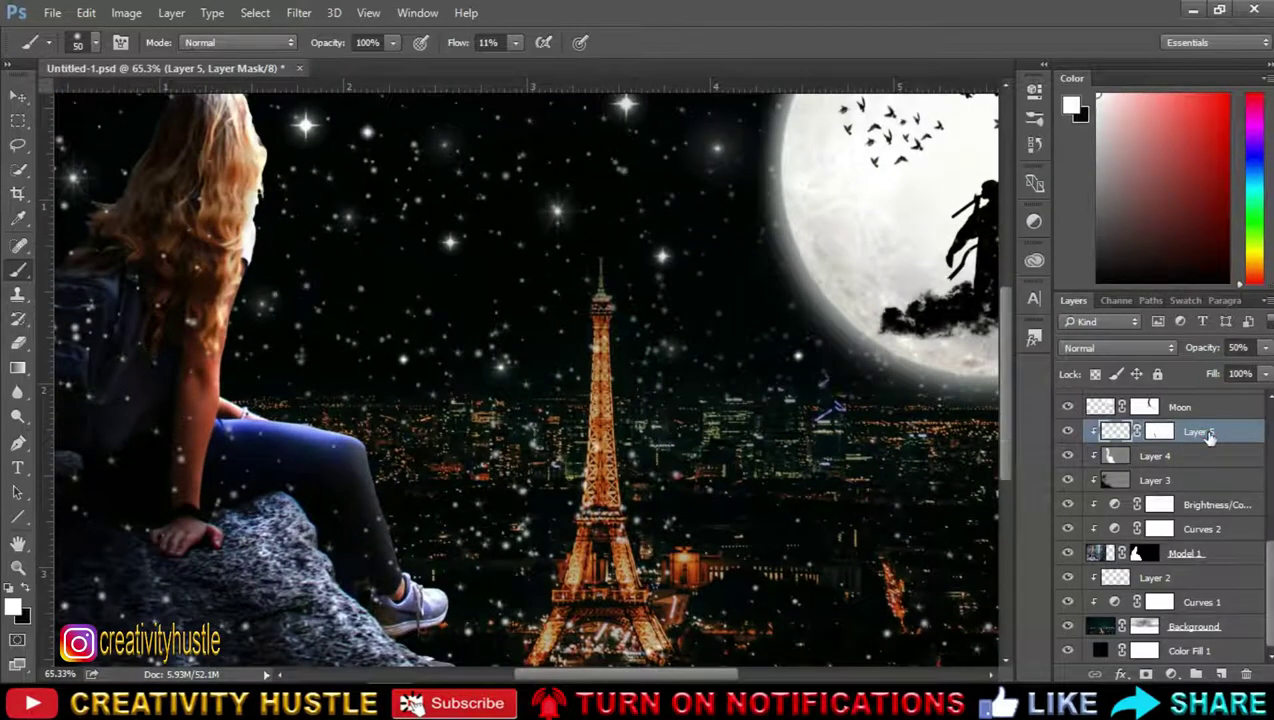
click(1205, 436)
click(1143, 349)
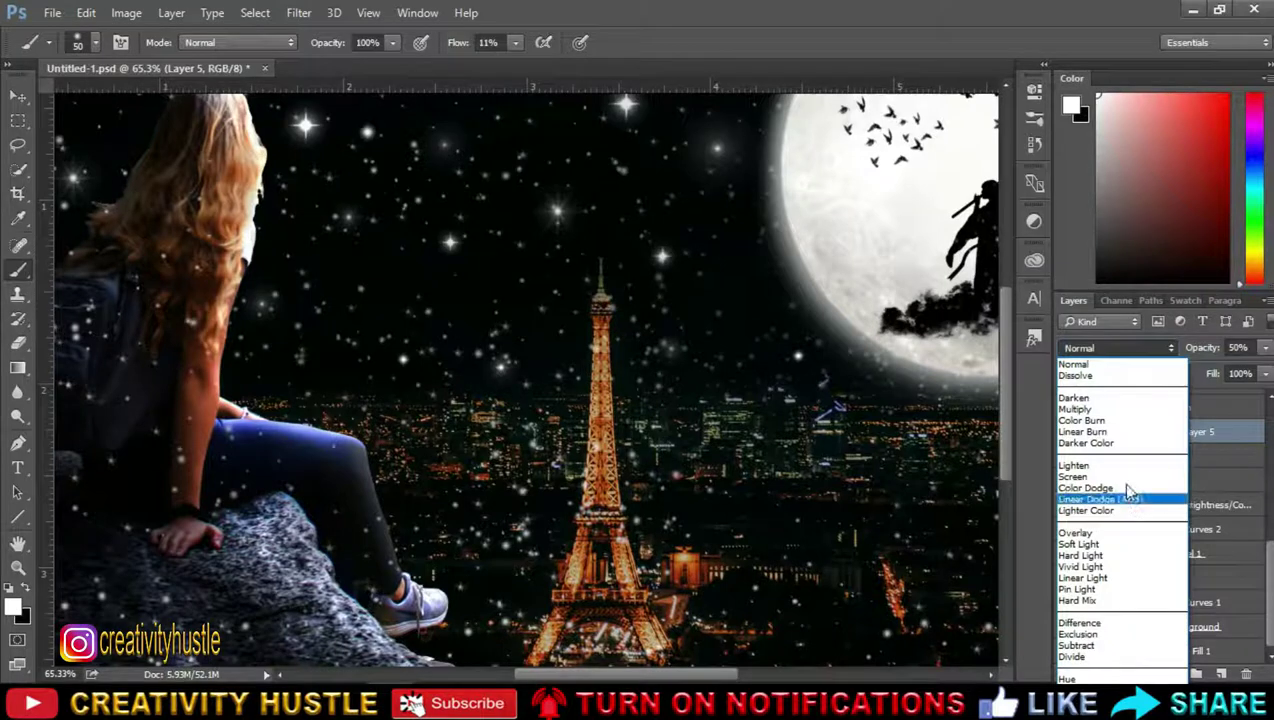
click(1126, 477)
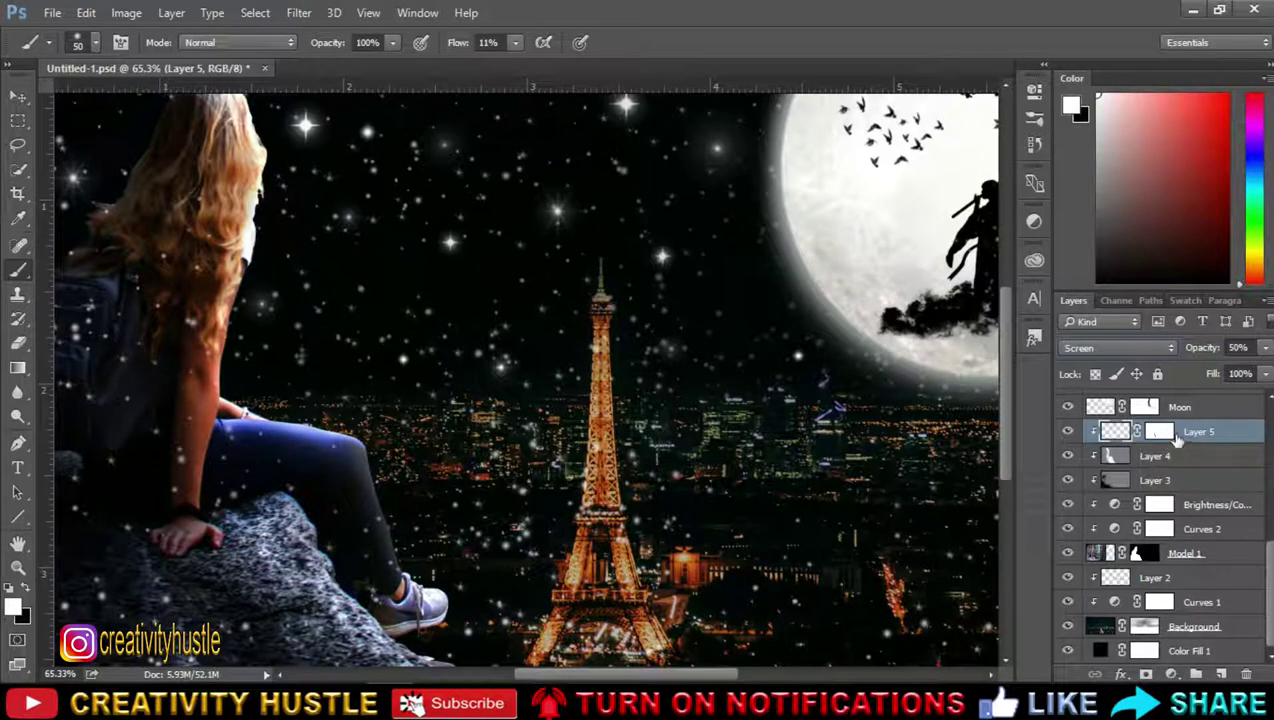
Step: Duplicate Layer 5, clip the copy to the layer below, and select its mask with black
key(ctrl+j)
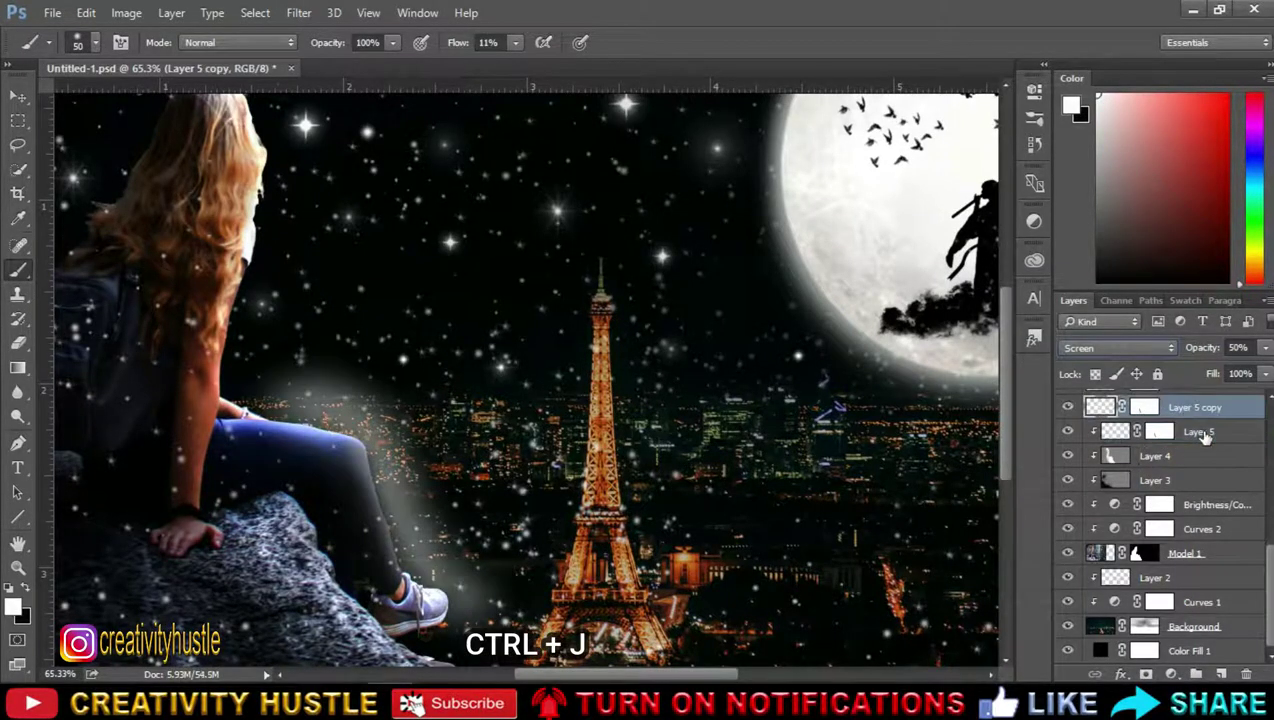
right_click(1221, 415)
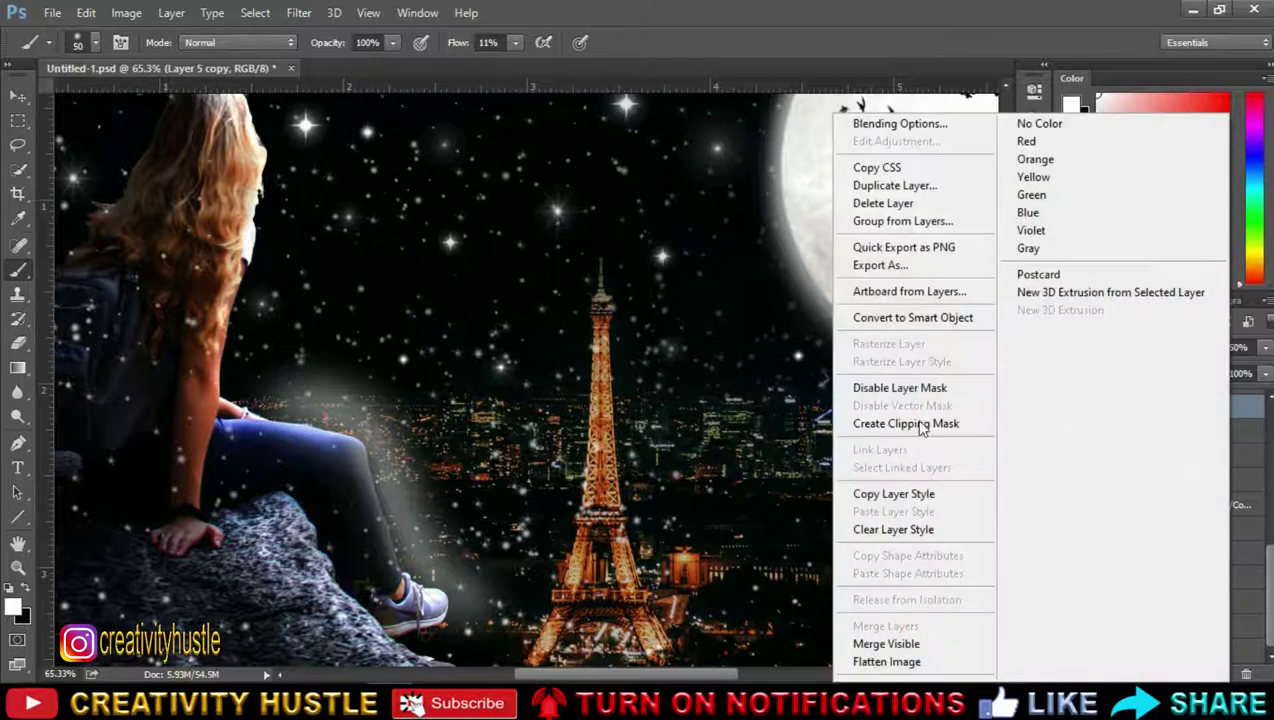
click(942, 426)
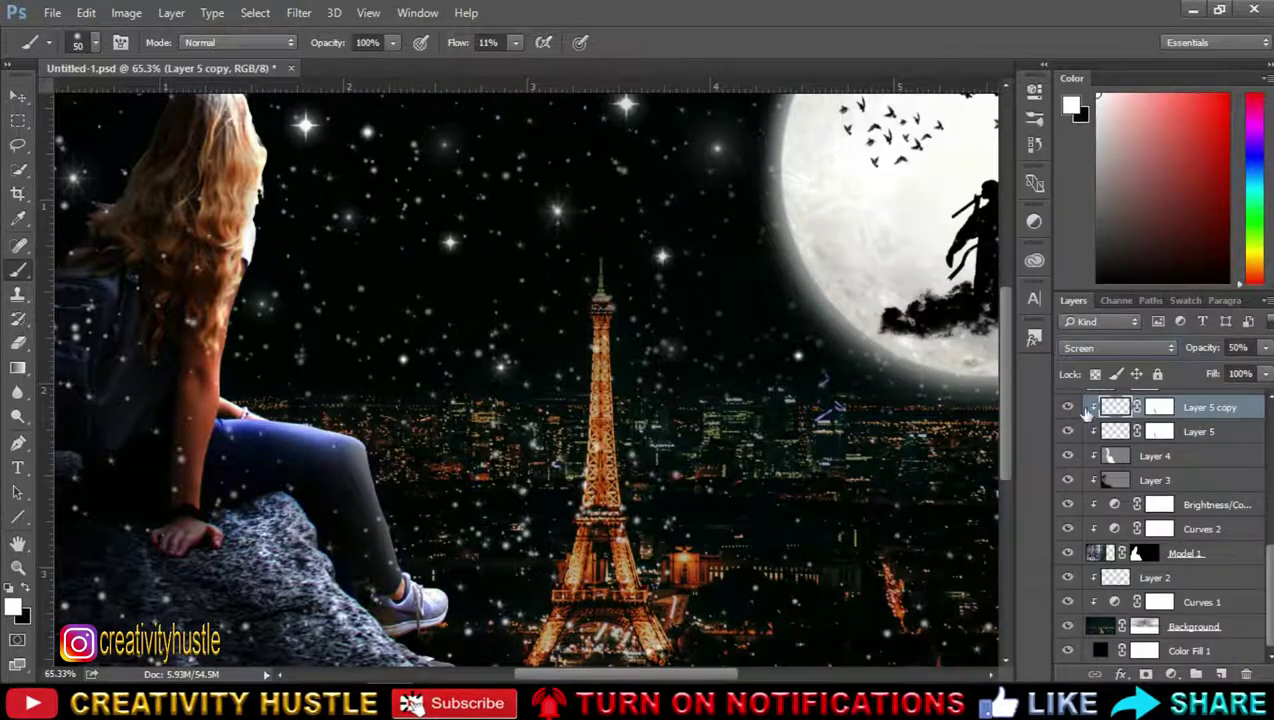
click(1159, 407)
key(x)
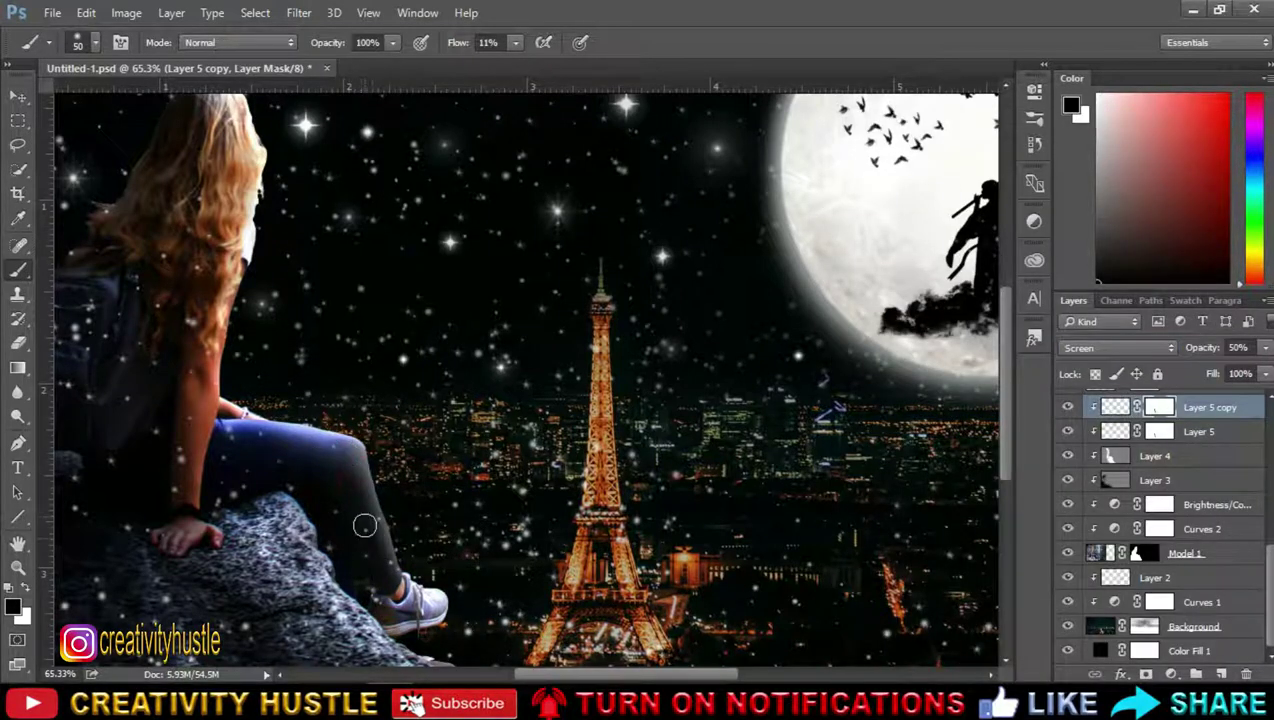
Step: Lower Layer 4's opacity to 80%
scroll(383, 557, down, 5)
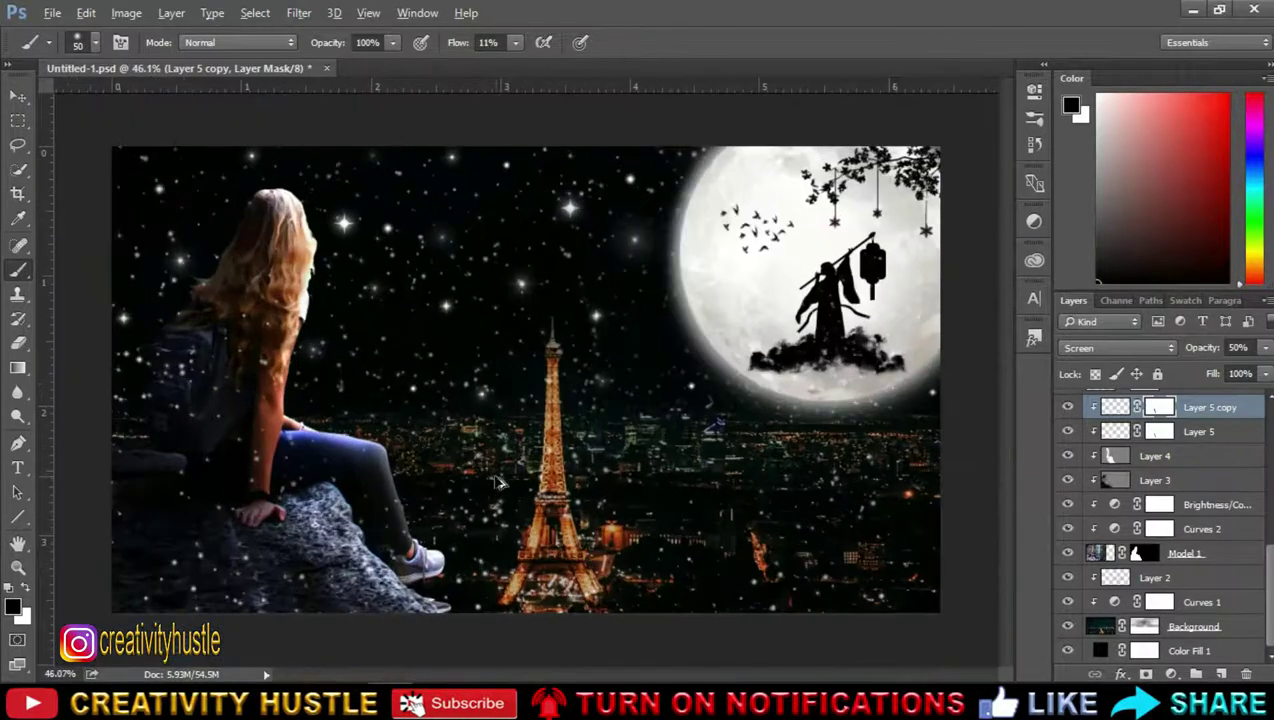
scroll(905, 394, up, 1)
click(1155, 456)
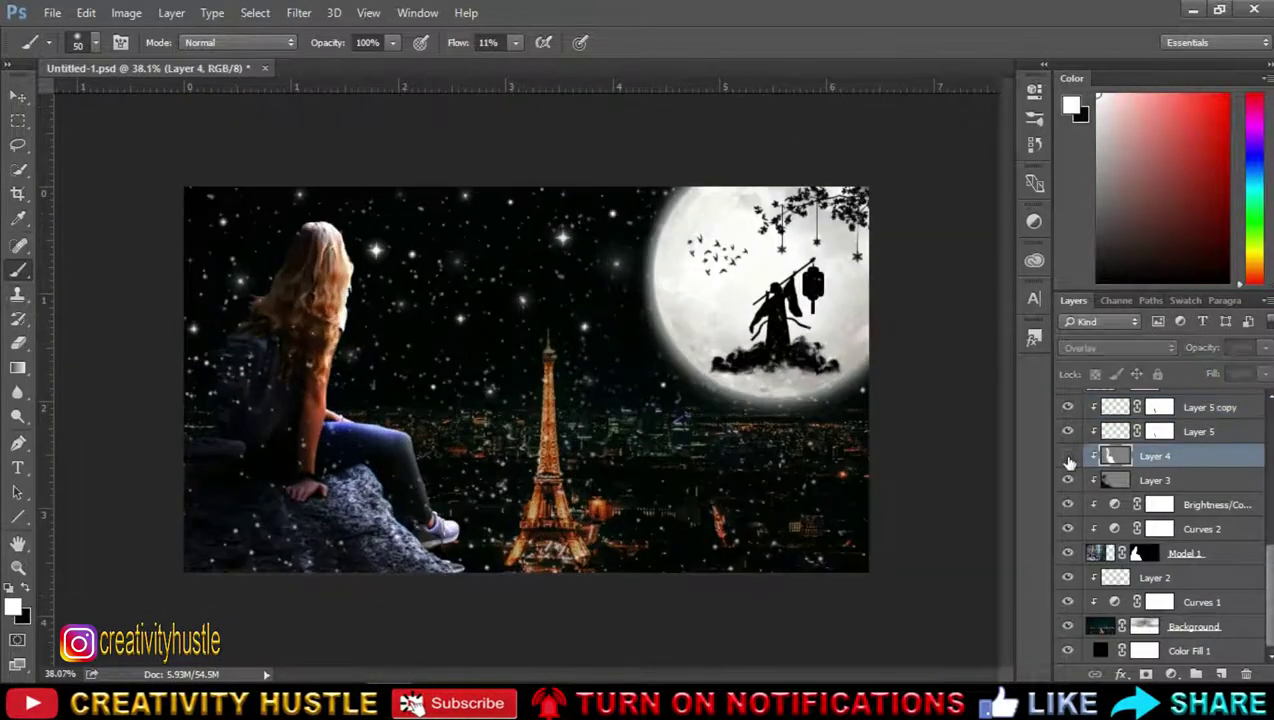
click(1265, 347)
drag(1250, 375, 1247, 375)
Step: Select Layer 3 and choose the Burn tool to darken shadows
scroll(557, 396, up, 3)
scroll(557, 396, down, 3)
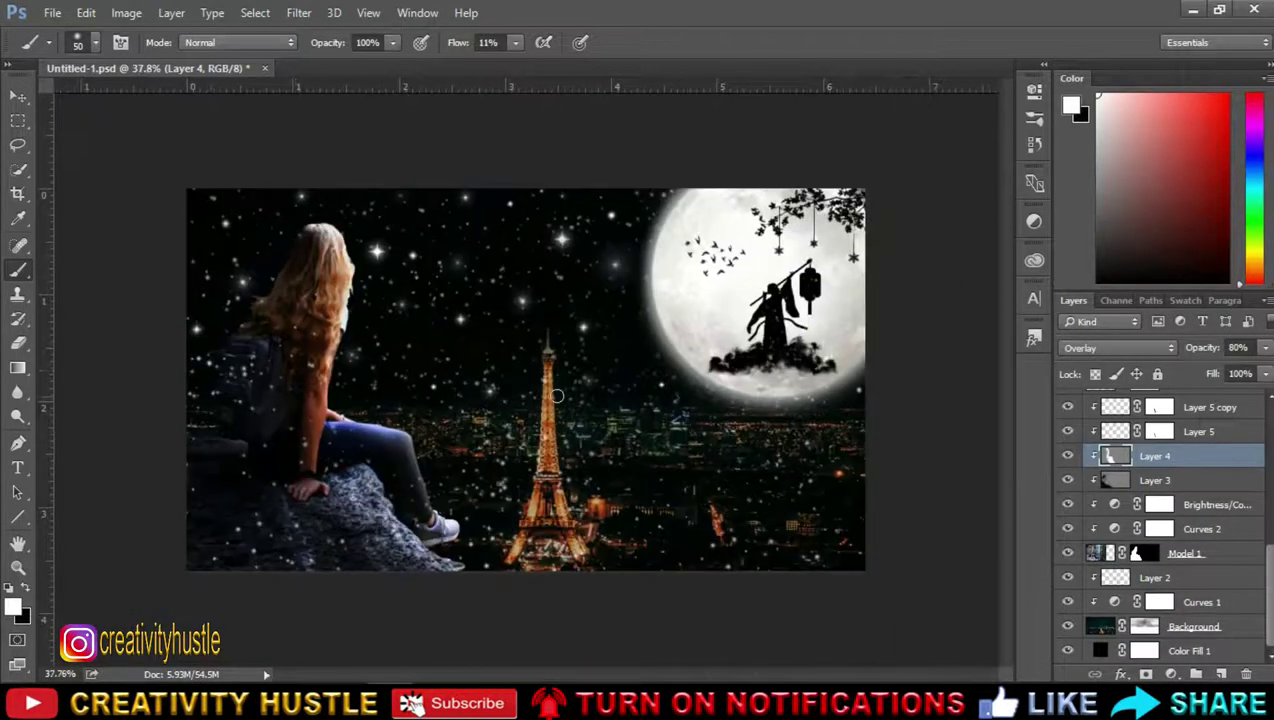
click(1233, 484)
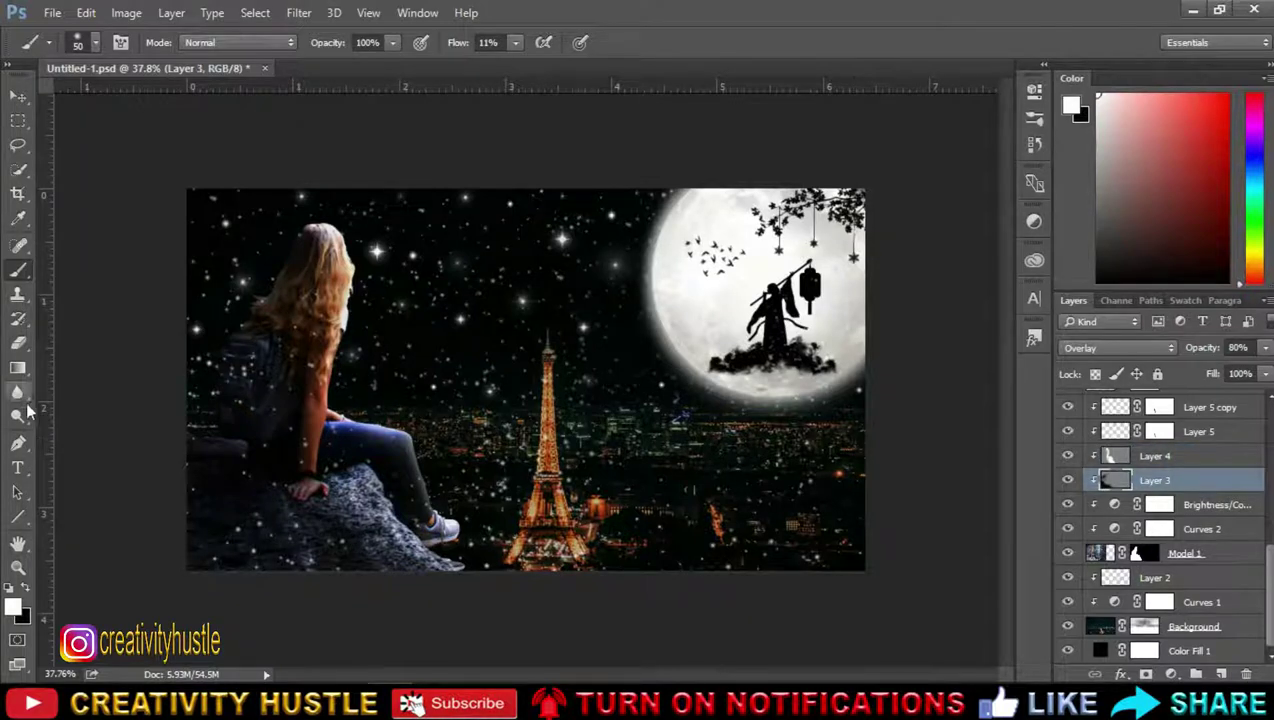
drag(20, 416, 85, 429)
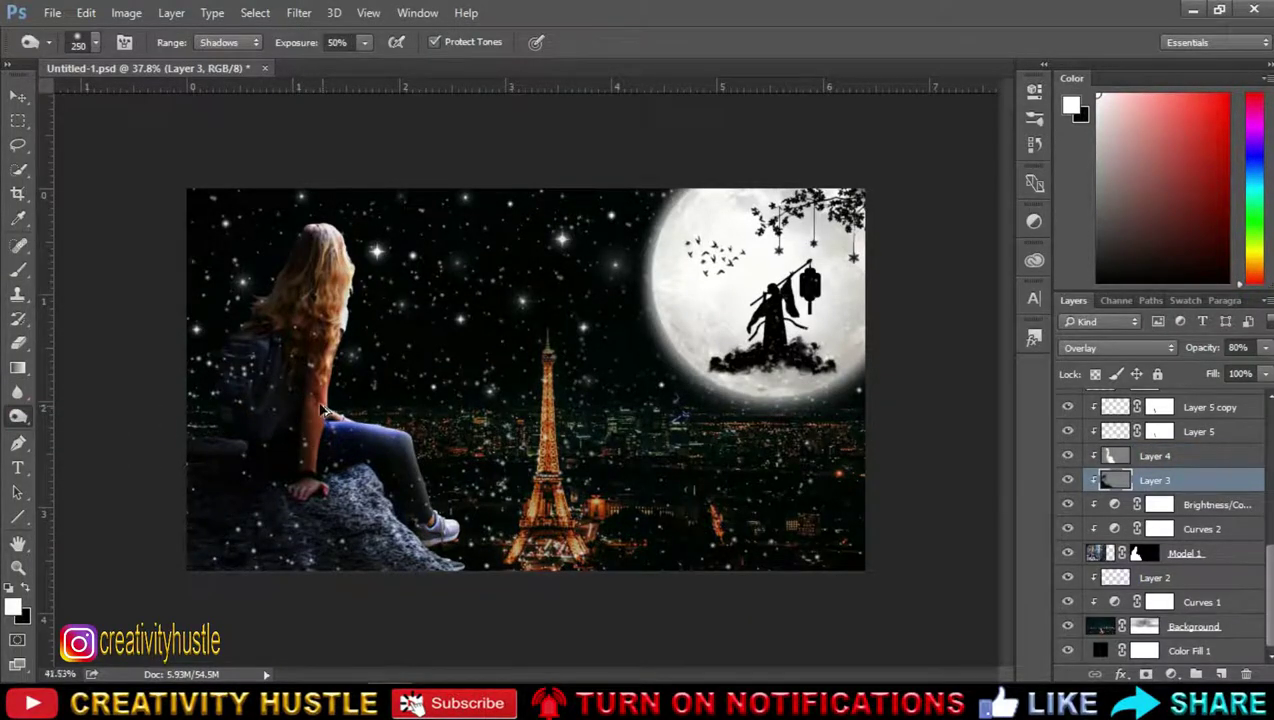
scroll(322, 410, up, 2)
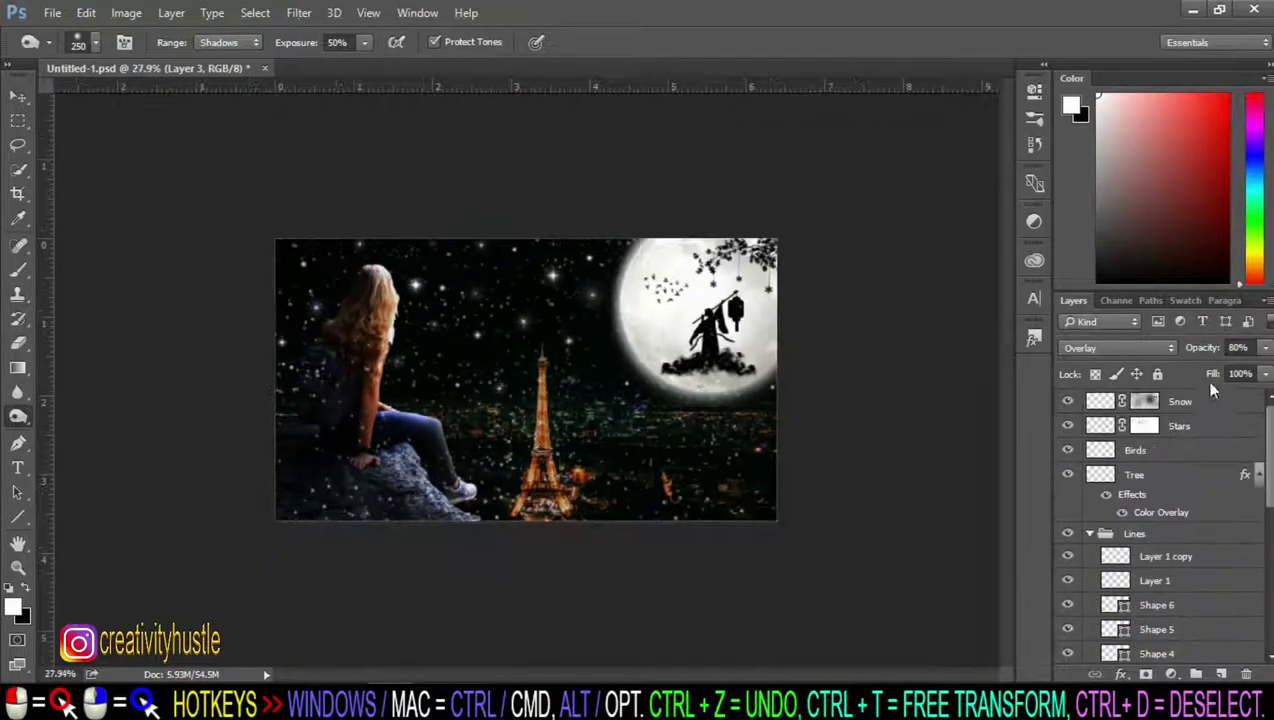
Step: Add a new layer above Snow and set up a 400 px white brush
click(1217, 406)
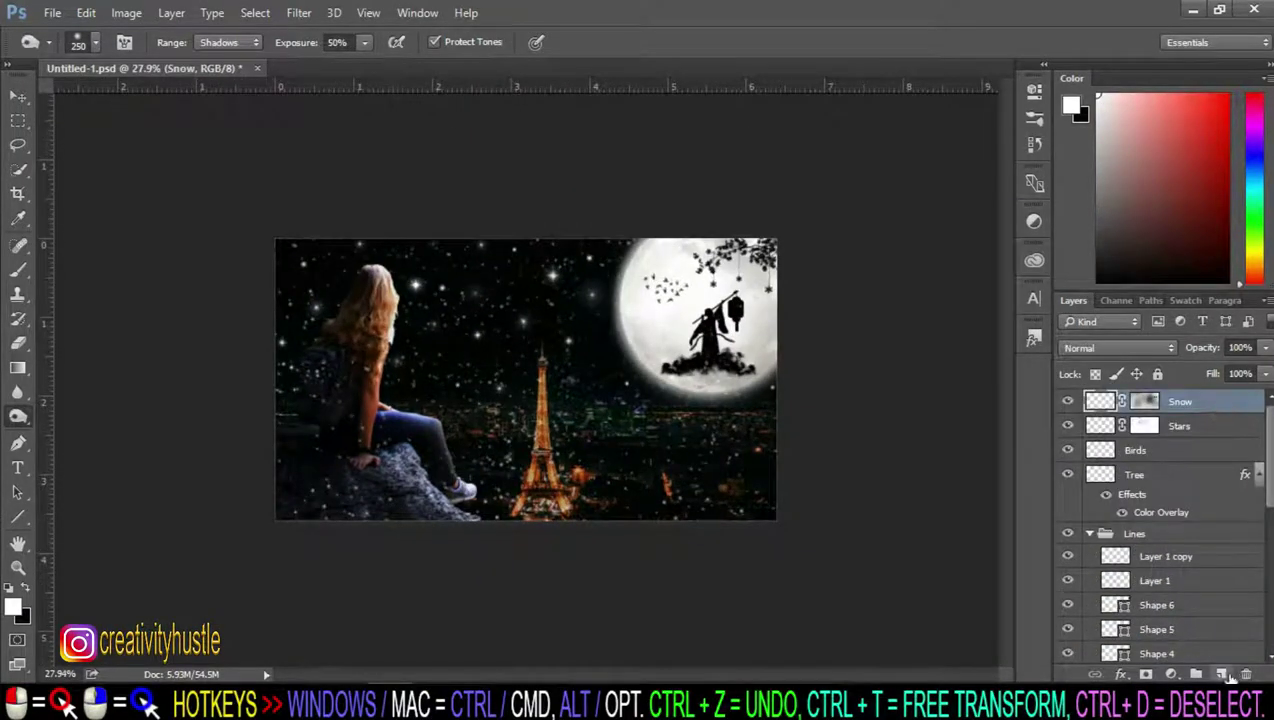
click(1224, 676)
click(26, 588)
click(26, 588)
scroll(614, 410, up, 3)
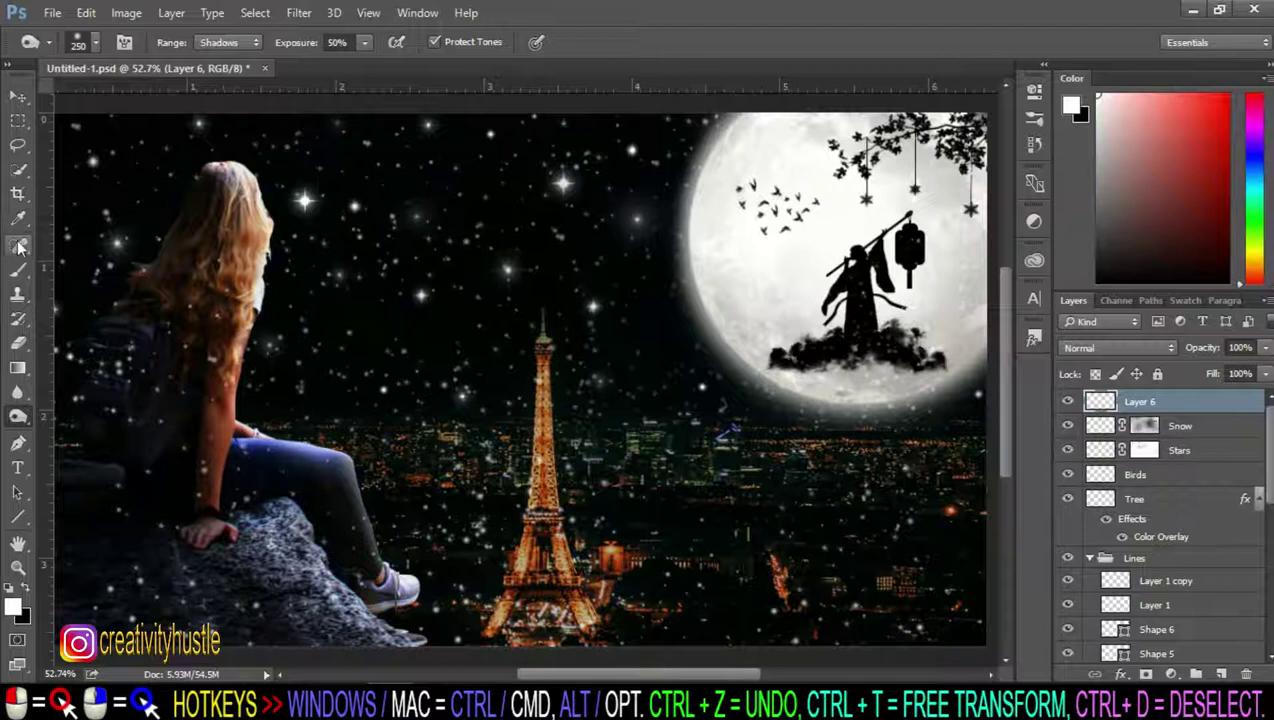
click(20, 290)
right_click(25, 273)
click(140, 266)
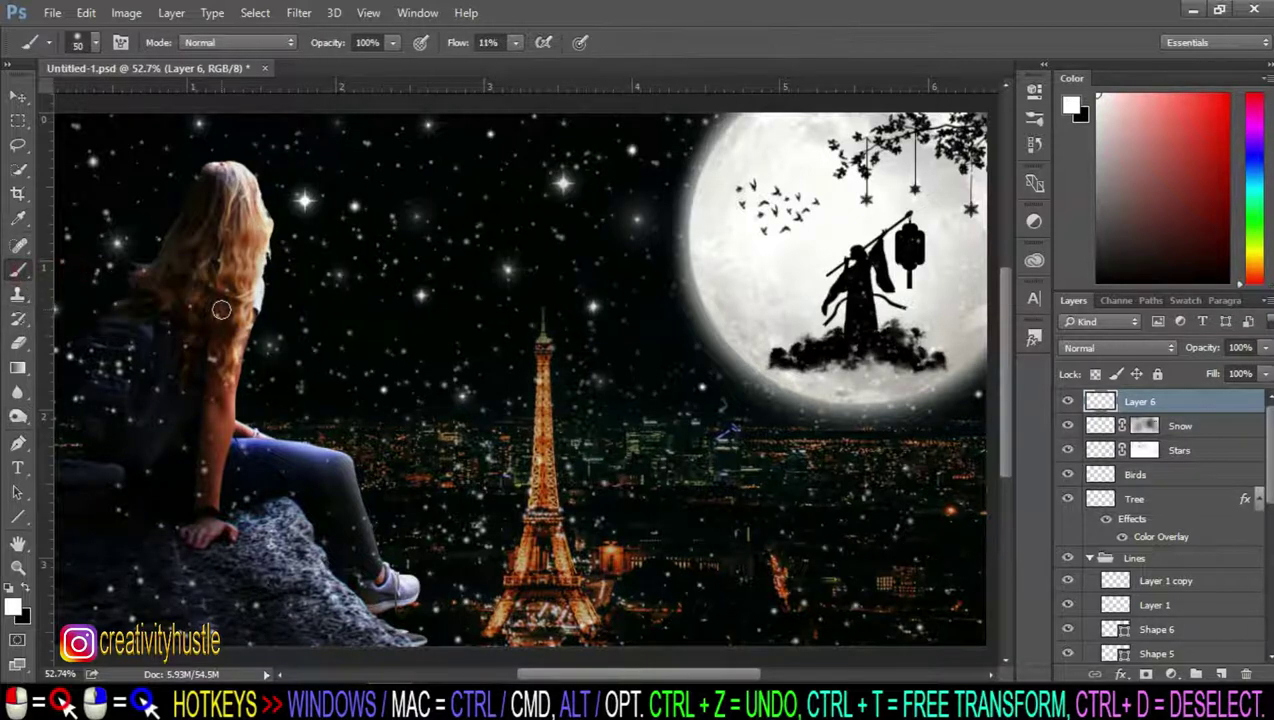
key(bracketright)
key(bracketright)
key(bracketright)
scroll(796, 412, down, 2)
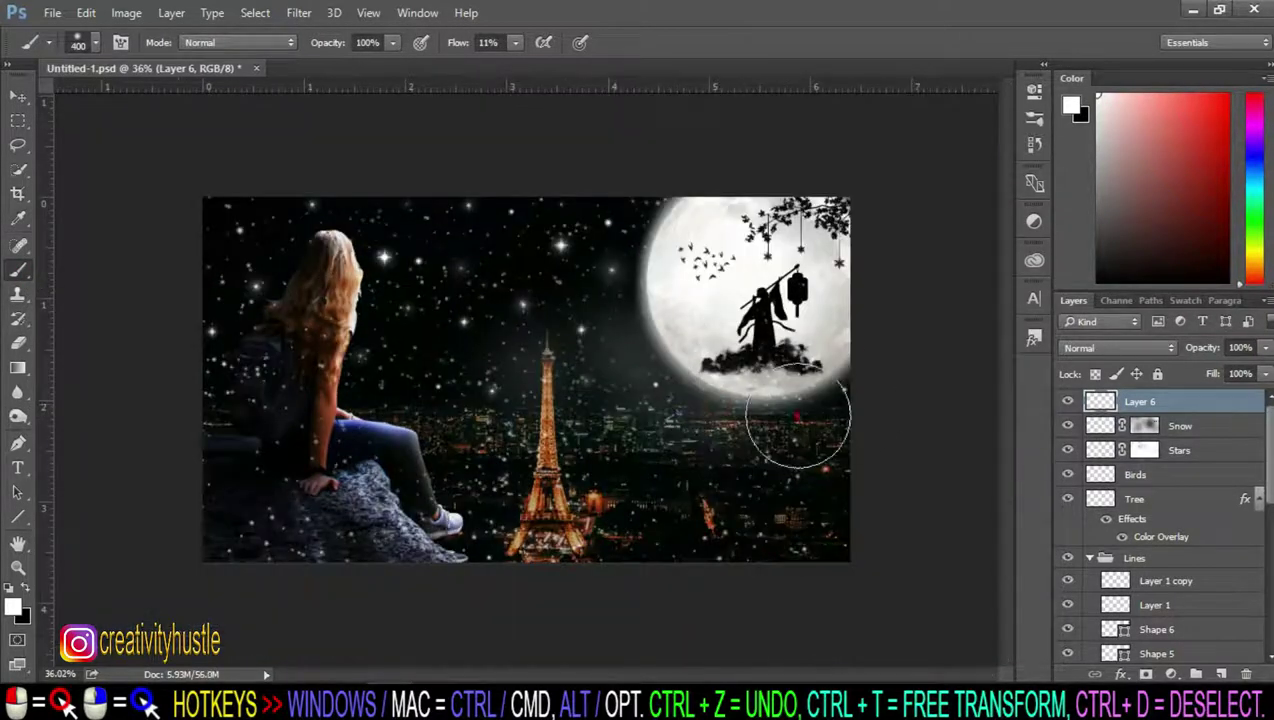
Step: Paint white haze over the Eiffel Tower and horizon, blend it in Overlay, and duplicate it
mouse_move(551, 313)
mouse_down()
mouse_move(469, 412)
mouse_move(630, 430)
mouse_up()
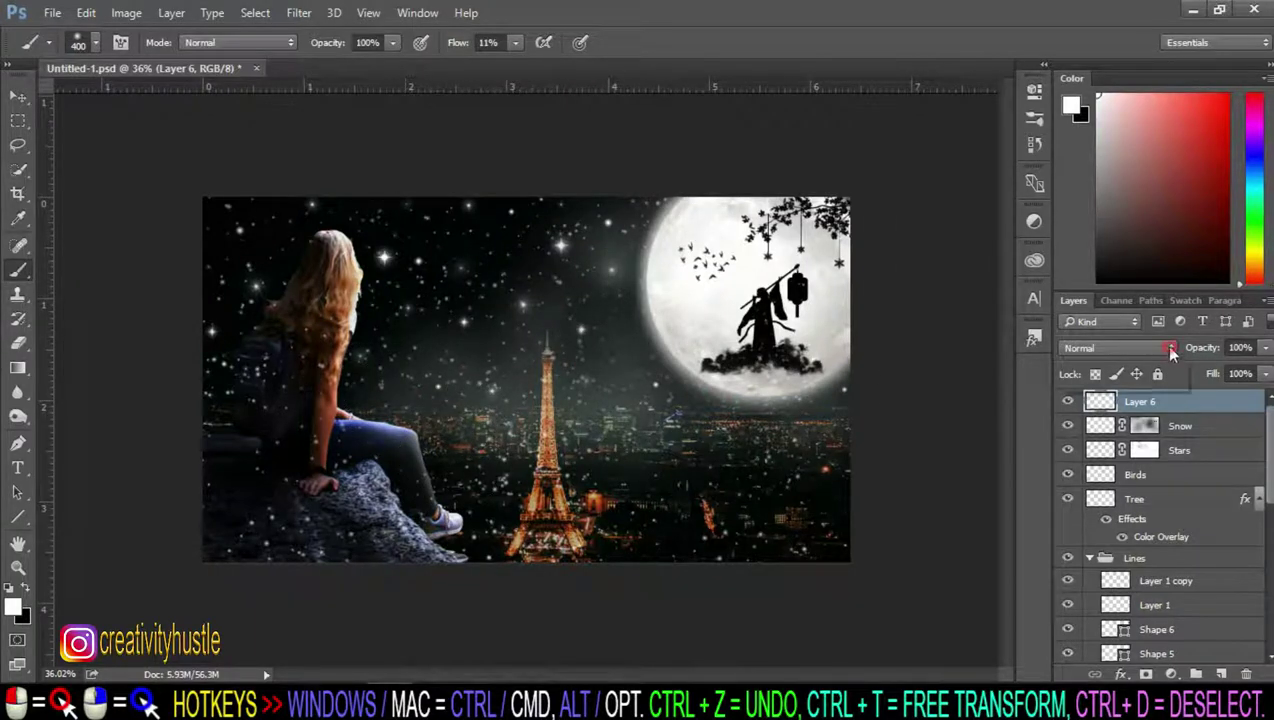
click(1171, 349)
click(1105, 534)
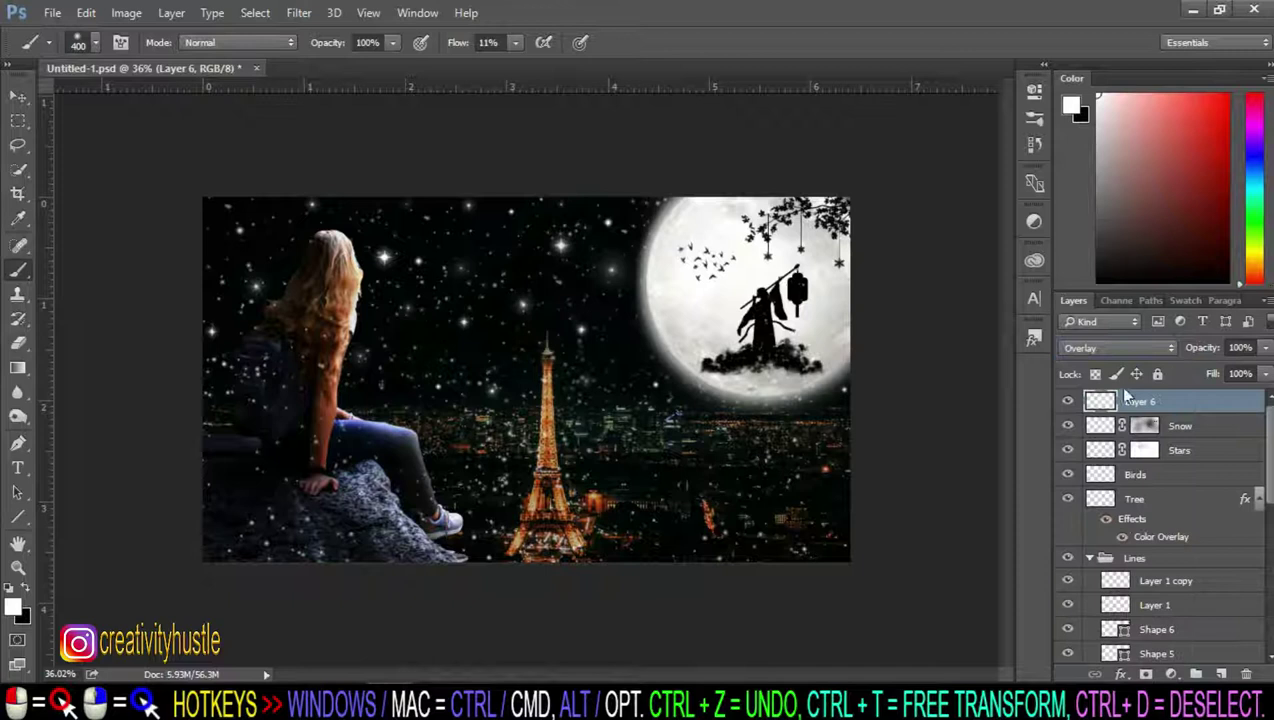
click(1067, 401)
click(1067, 401)
click(1067, 401)
click(1067, 401)
key(ctrl+j)
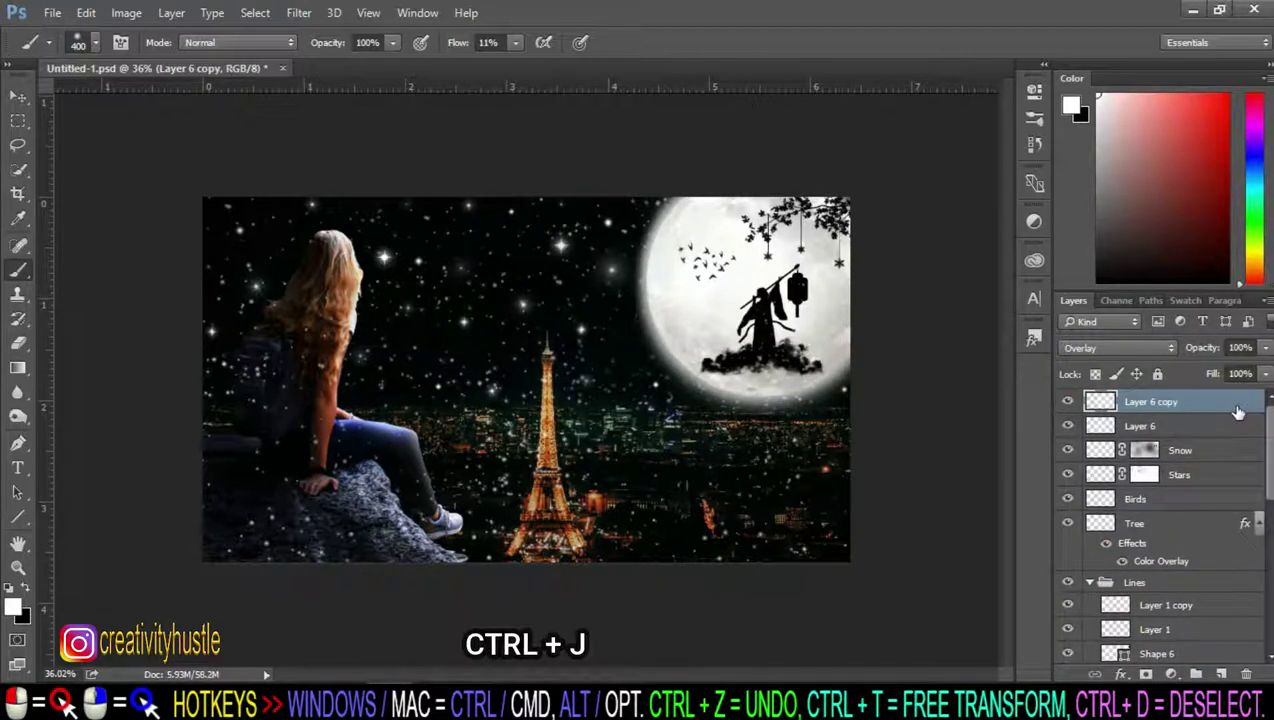
Step: Set the haze copy to Normal, blur it with a large Gaussian Blur radius, and set 80% opacity
click(1168, 348)
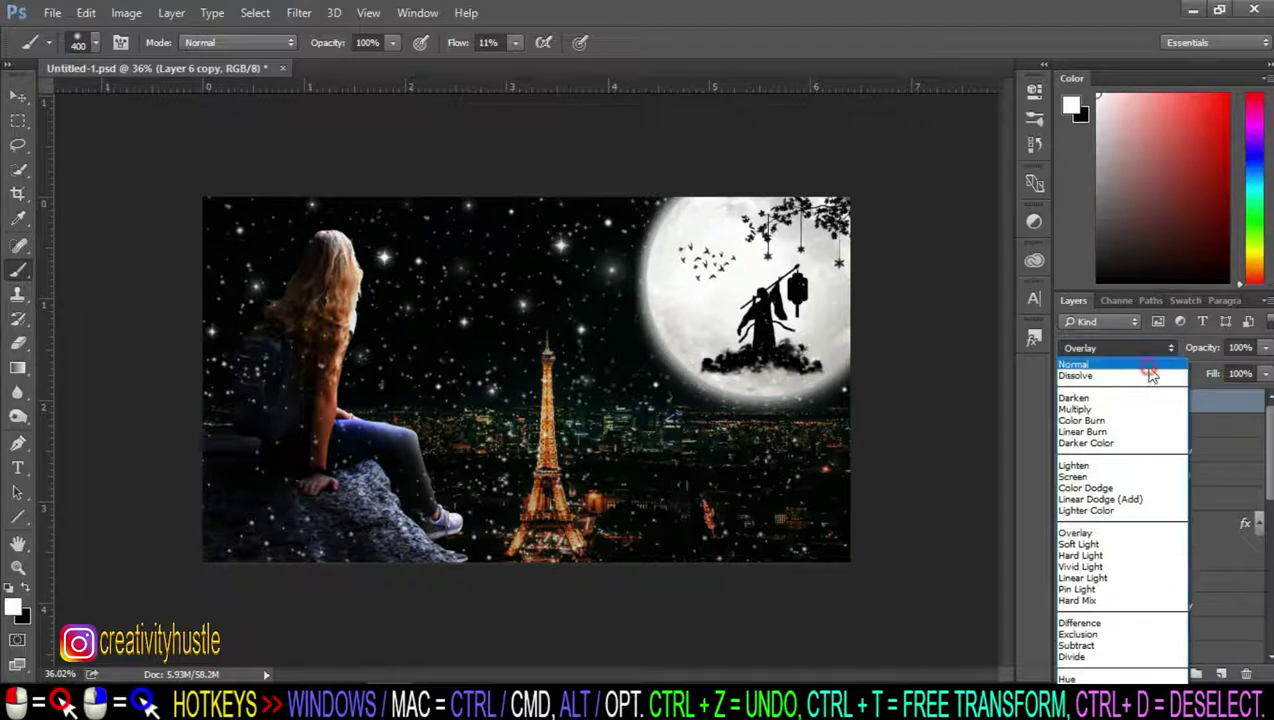
click(1150, 366)
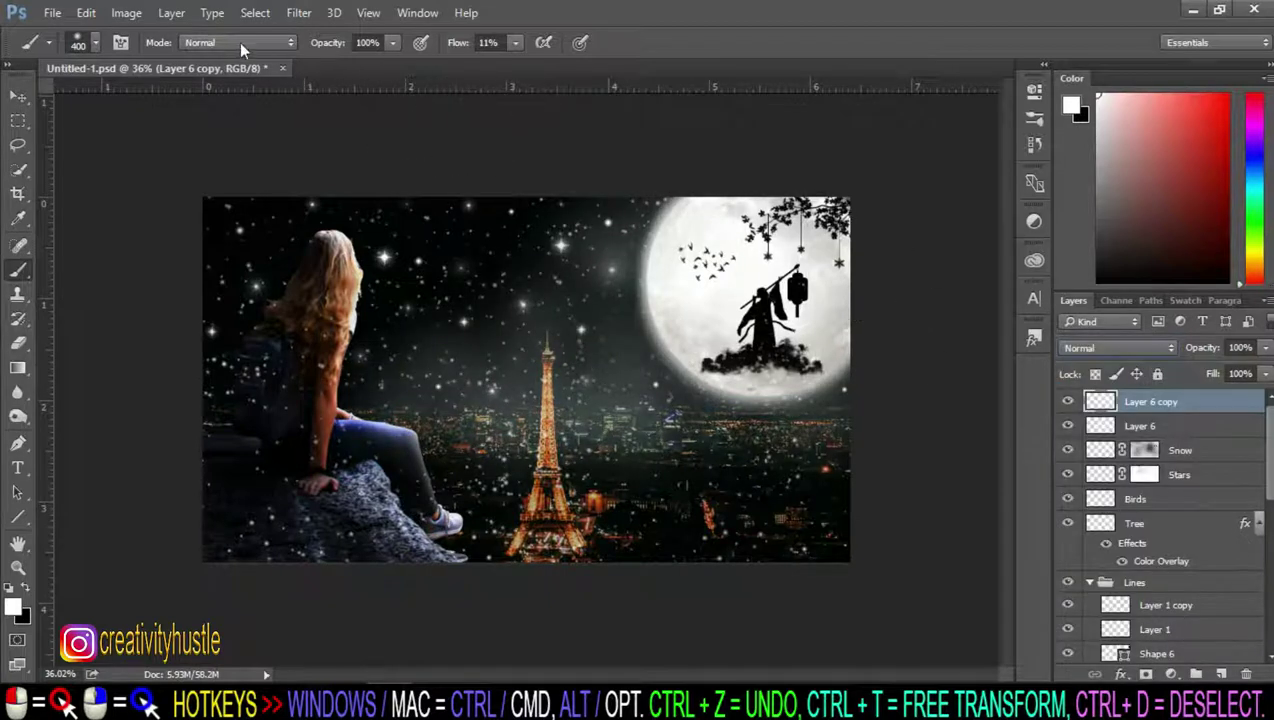
click(255, 13)
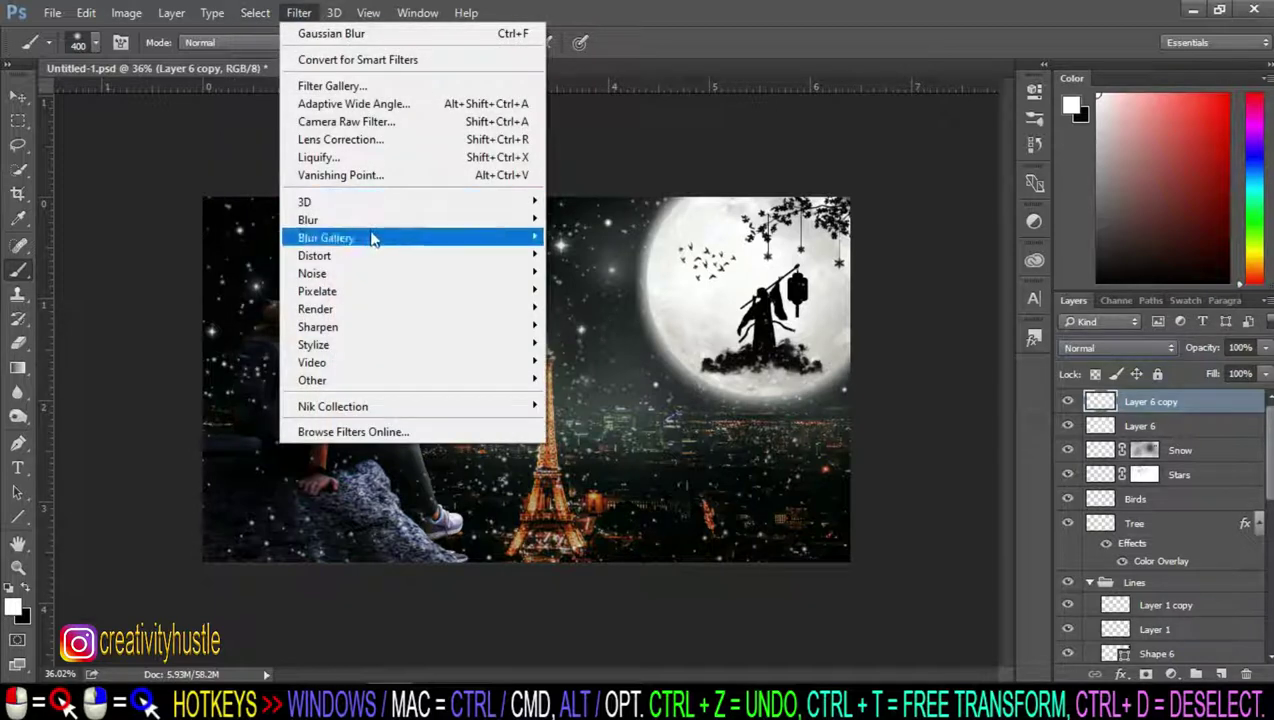
mouse_move(308, 220)
click(596, 290)
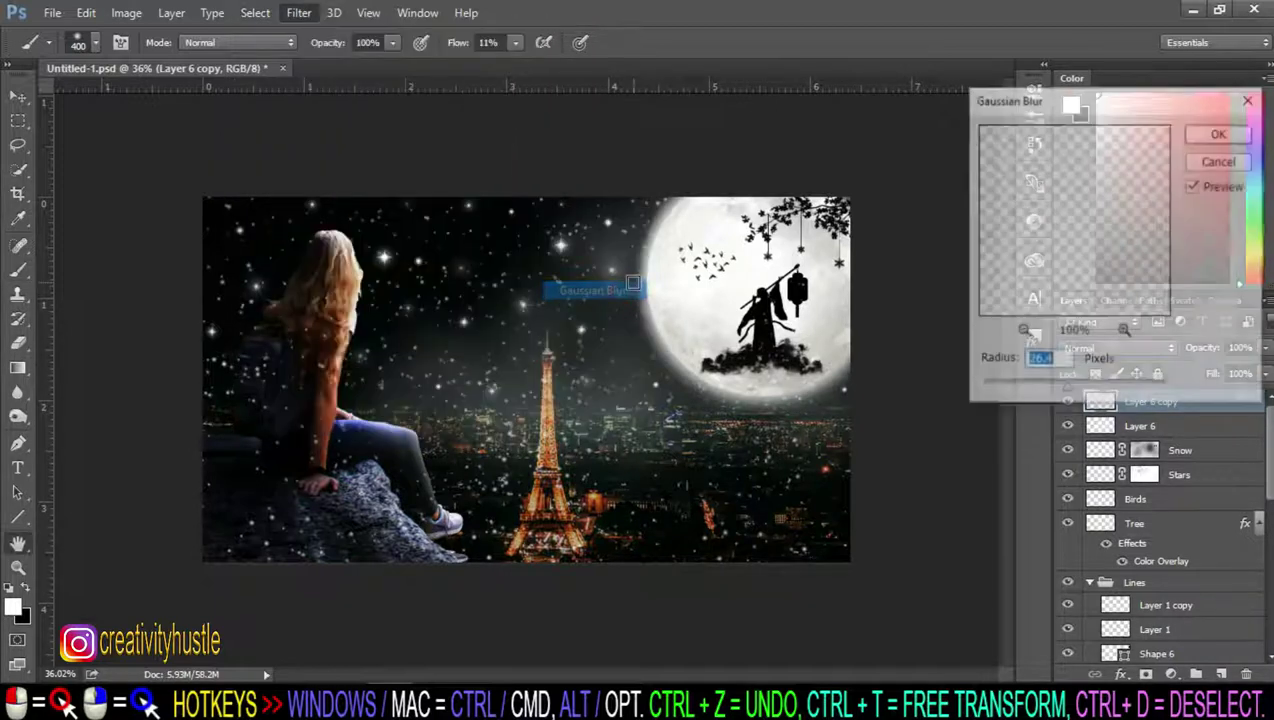
drag(1095, 390, 1145, 385)
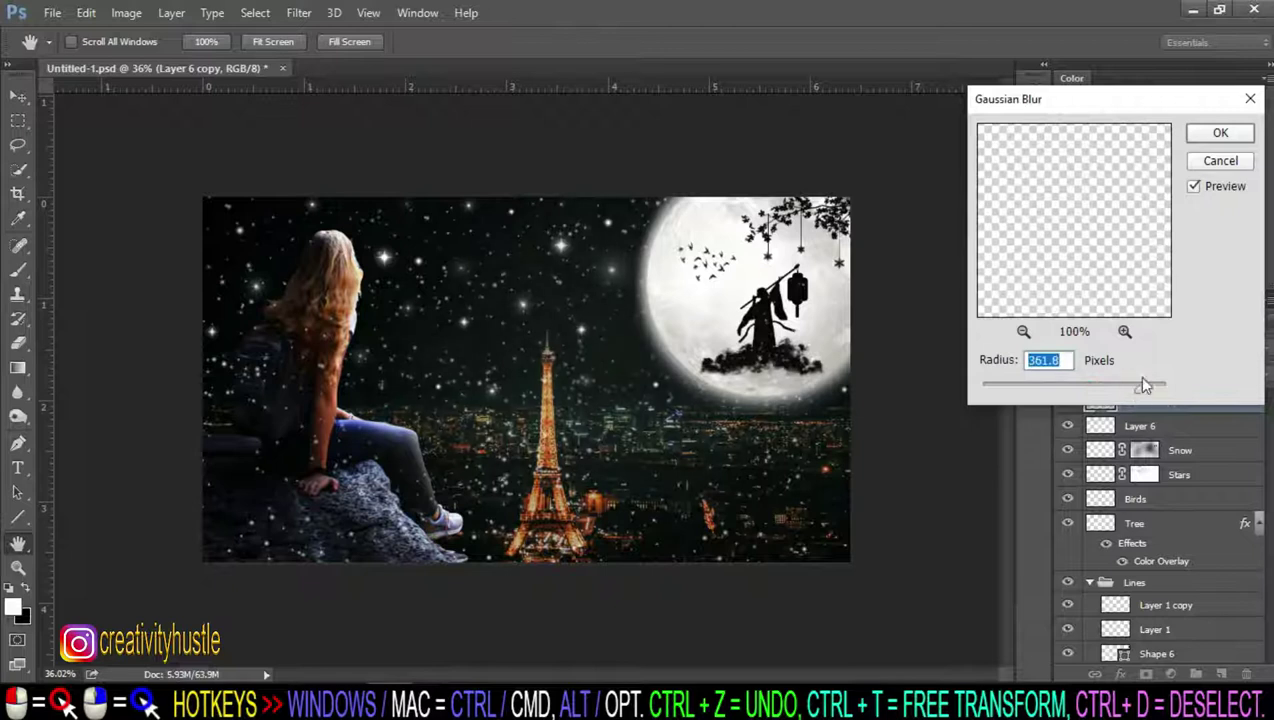
click(1222, 134)
key(b)
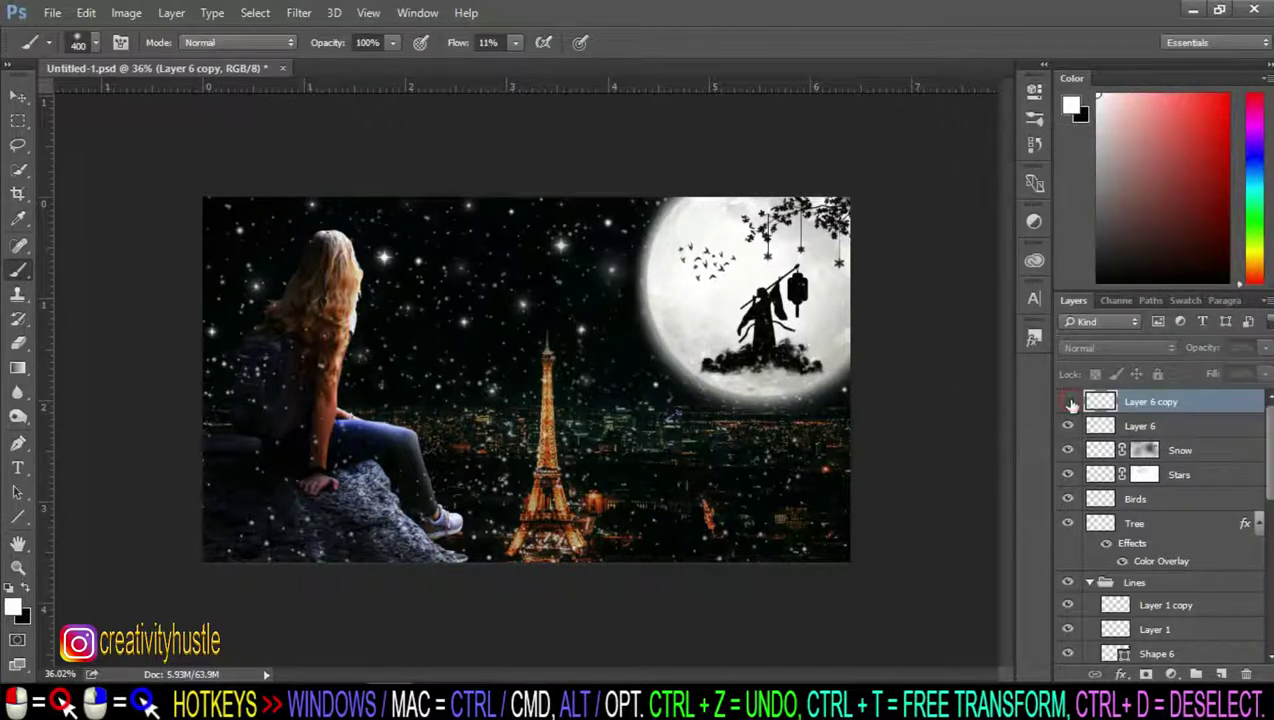
Step: Compare the blurred glow on and off, then add a new empty Layer 7 on top
click(1238, 347)
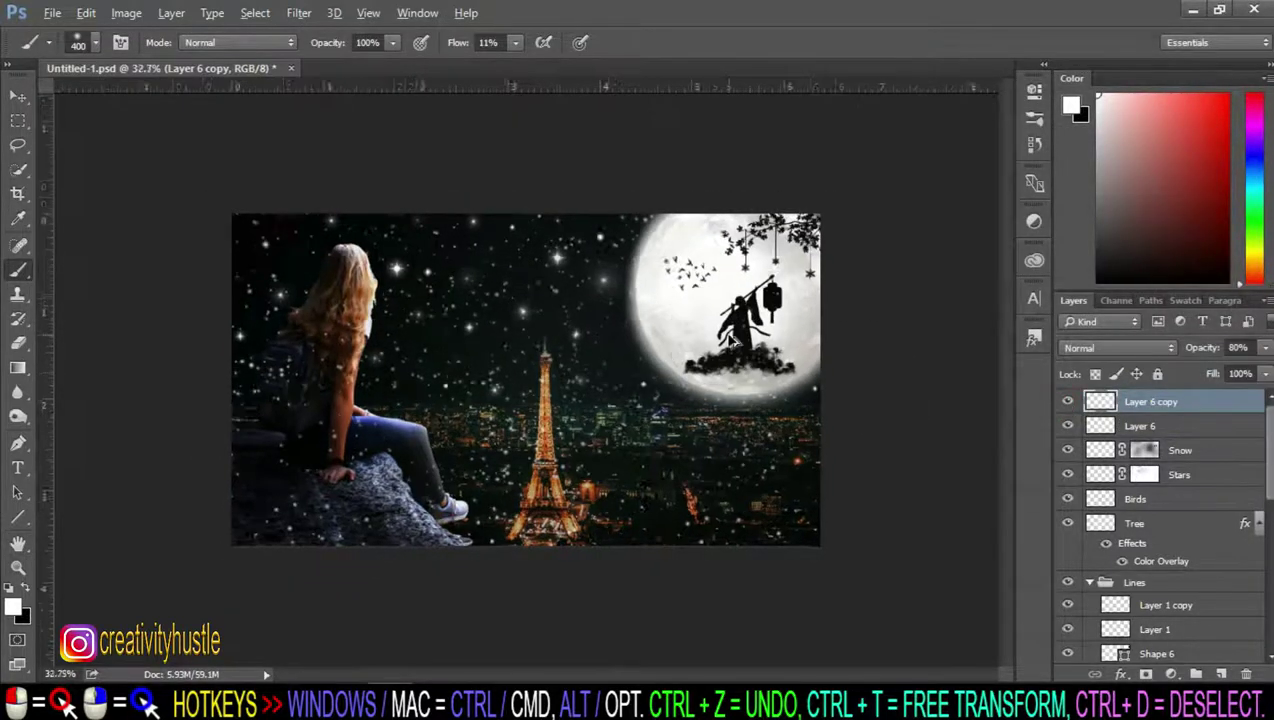
scroll(1207, 486, down, 2)
scroll(1207, 486, down, 2)
scroll(814, 402, down, 1)
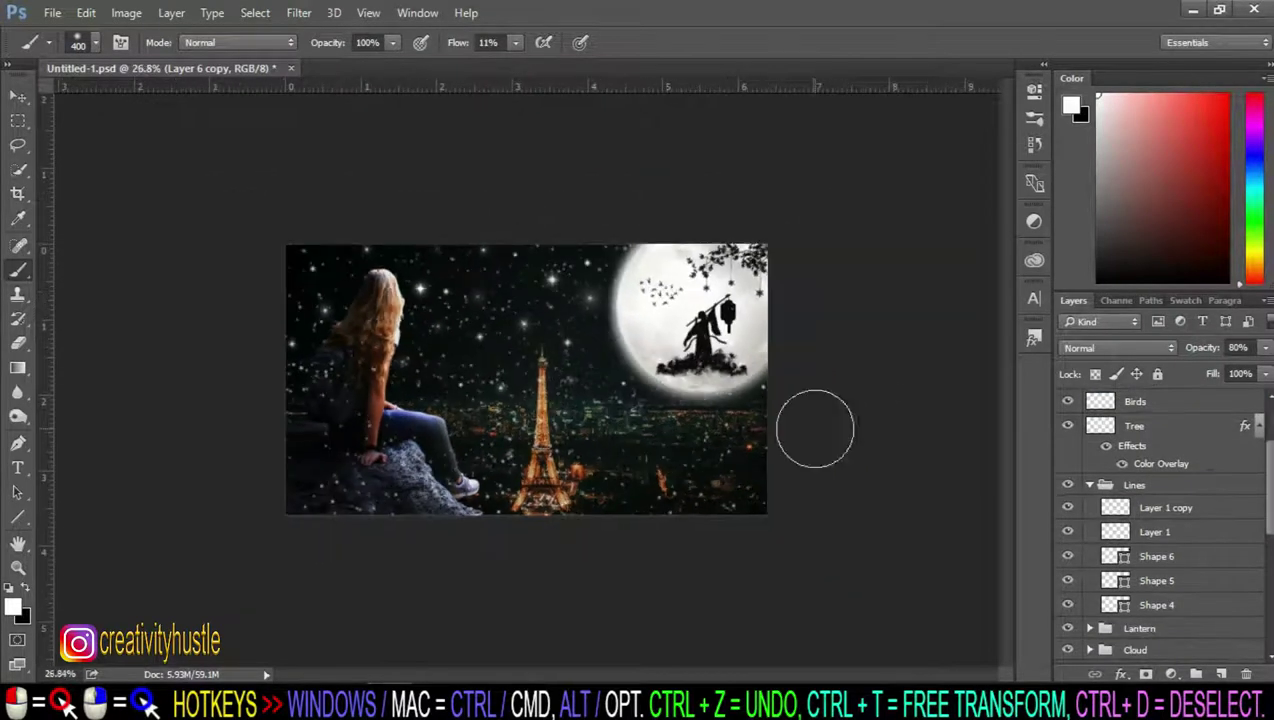
scroll(816, 423, up, 2)
scroll(1183, 425, up, 2)
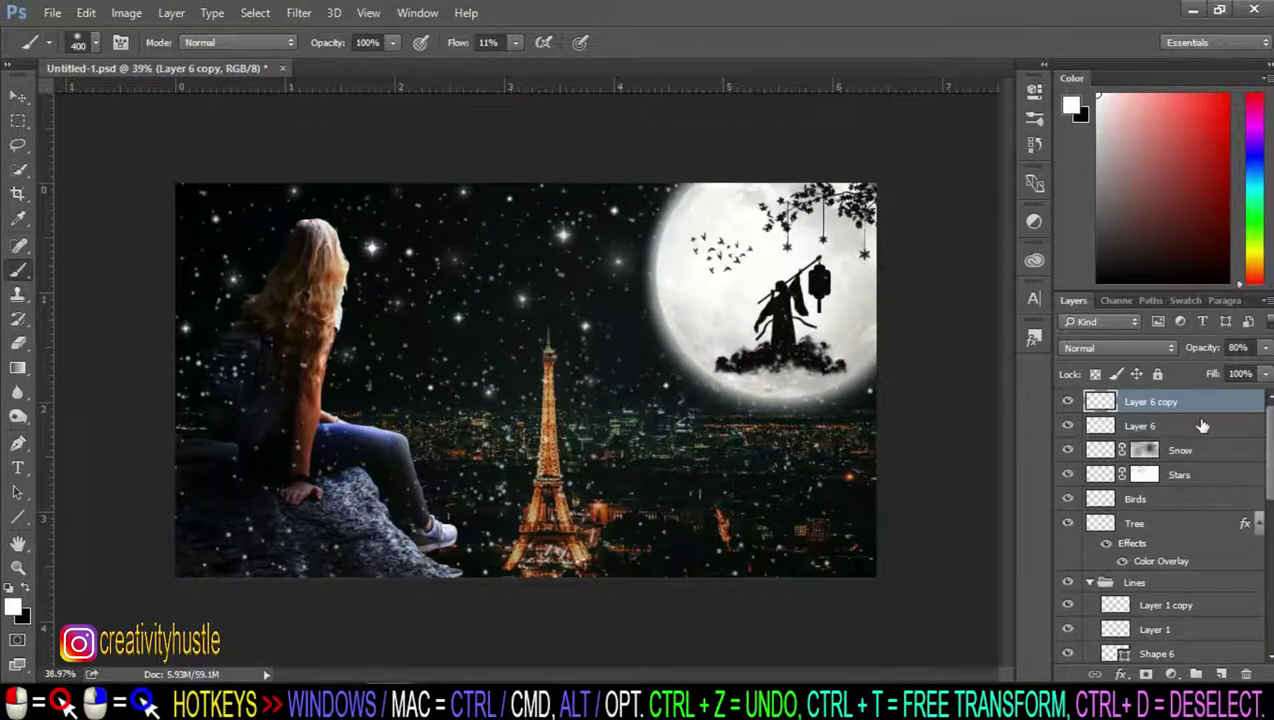
click(1222, 674)
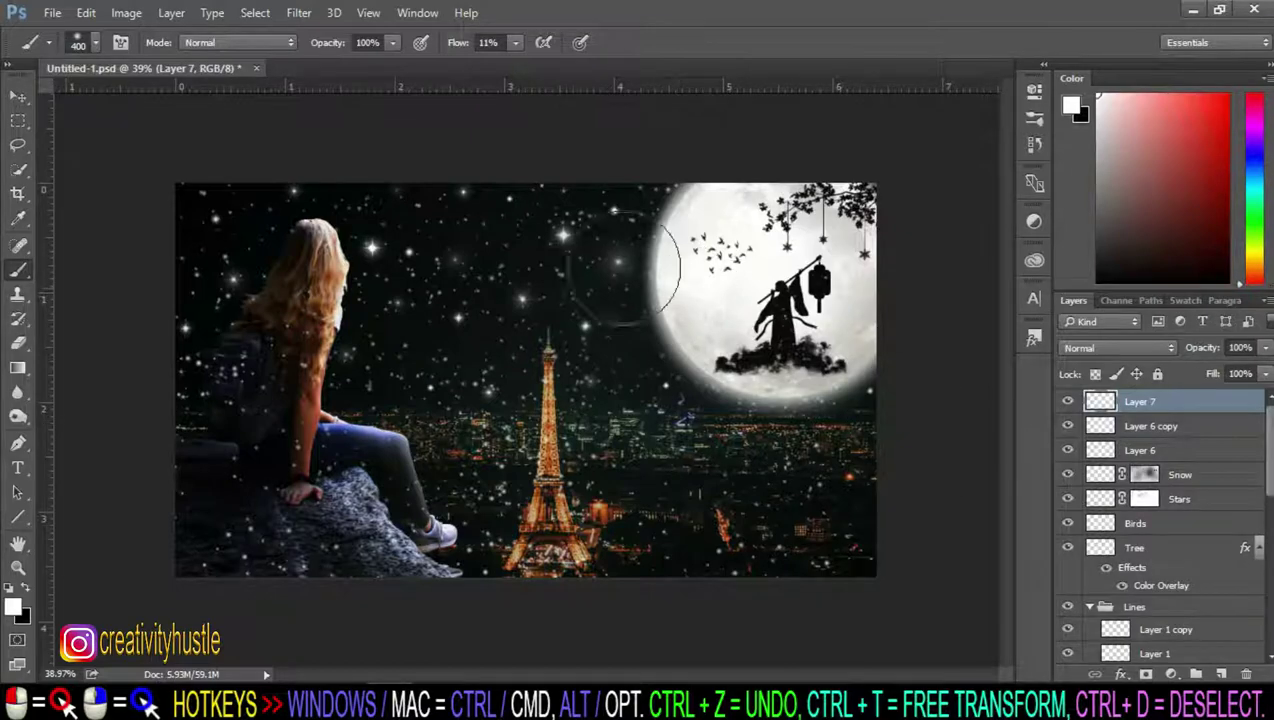
Step: Pick a feather brush at 600 px and stamp a feather beside the girl's hair
right_click(538, 324)
click(721, 527)
key(Return)
key(bracketleft)
key(bracketleft)
key(bracketleft)
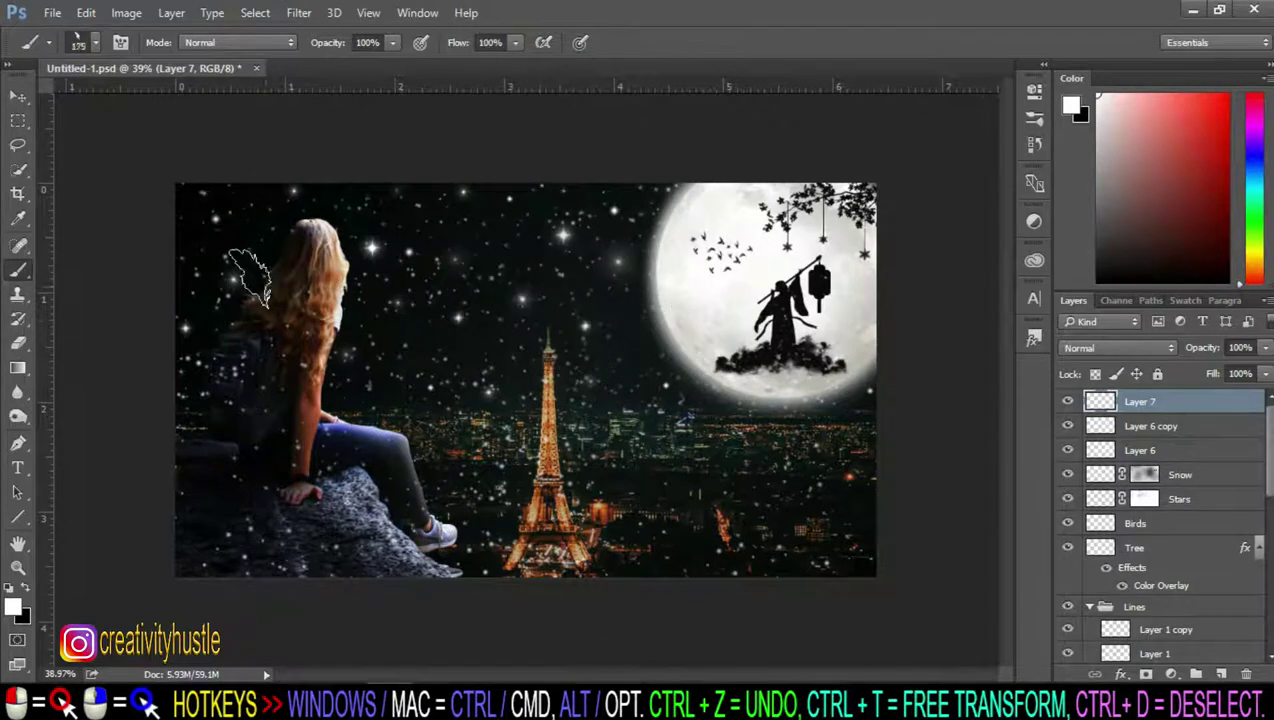
click(205, 252)
Step: Stamp feathers of a different shape over the sky, city, tower and rock
right_click(416, 330)
click(435, 285)
right_click(376, 322)
click(460, 363)
click(651, 476)
click(817, 520)
click(214, 456)
click(388, 340)
click(520, 518)
click(447, 425)
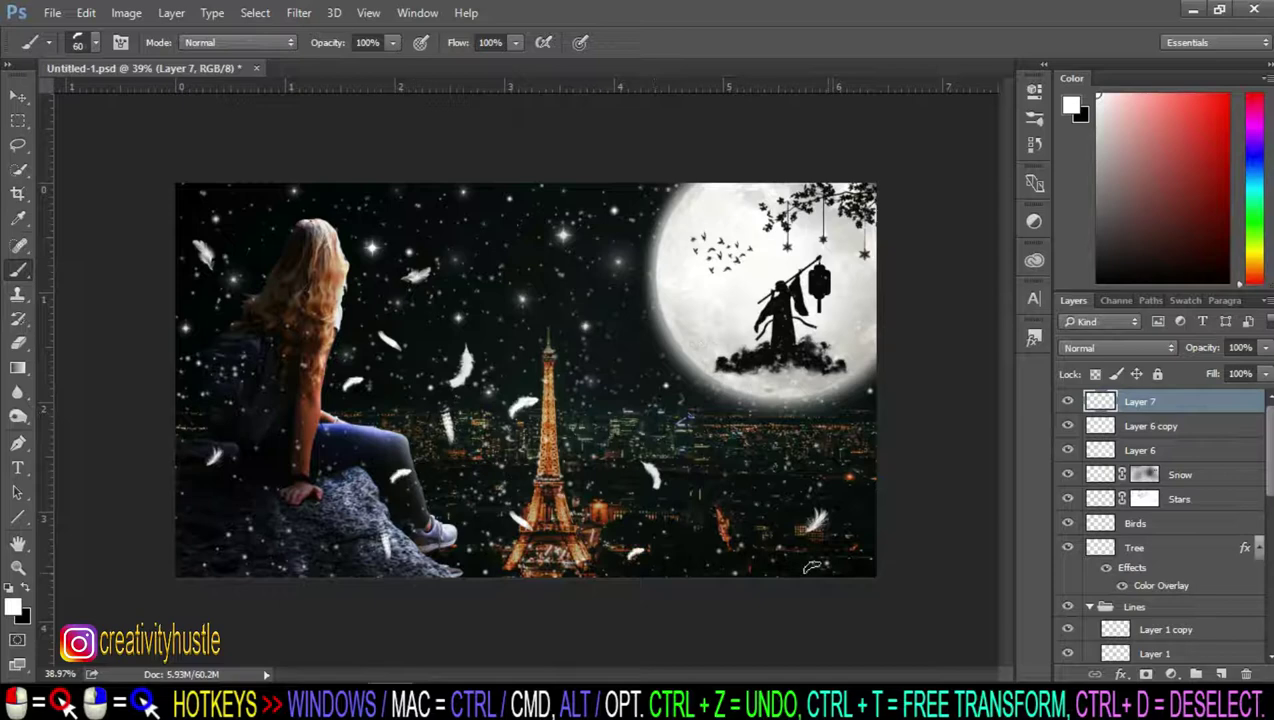
scroll(660, 400, up, 1)
Step: Stamp smaller feathers near the city, then set the feather brush to 90 px
right_click(742, 390)
click(225, 530)
right_click(465, 390)
click(443, 502)
click(500, 467)
scroll(590, 500, down, 2)
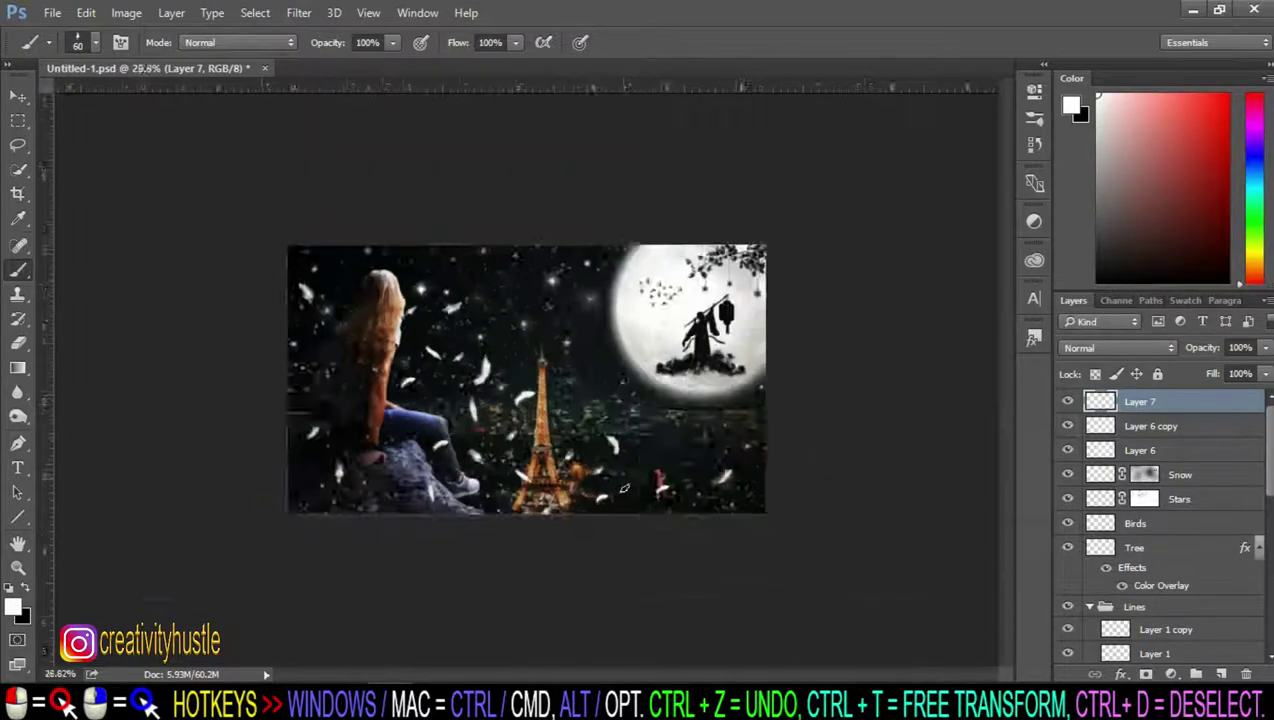
right_click(660, 395)
drag(680, 441, 690, 458)
scroll(583, 486, up, 2)
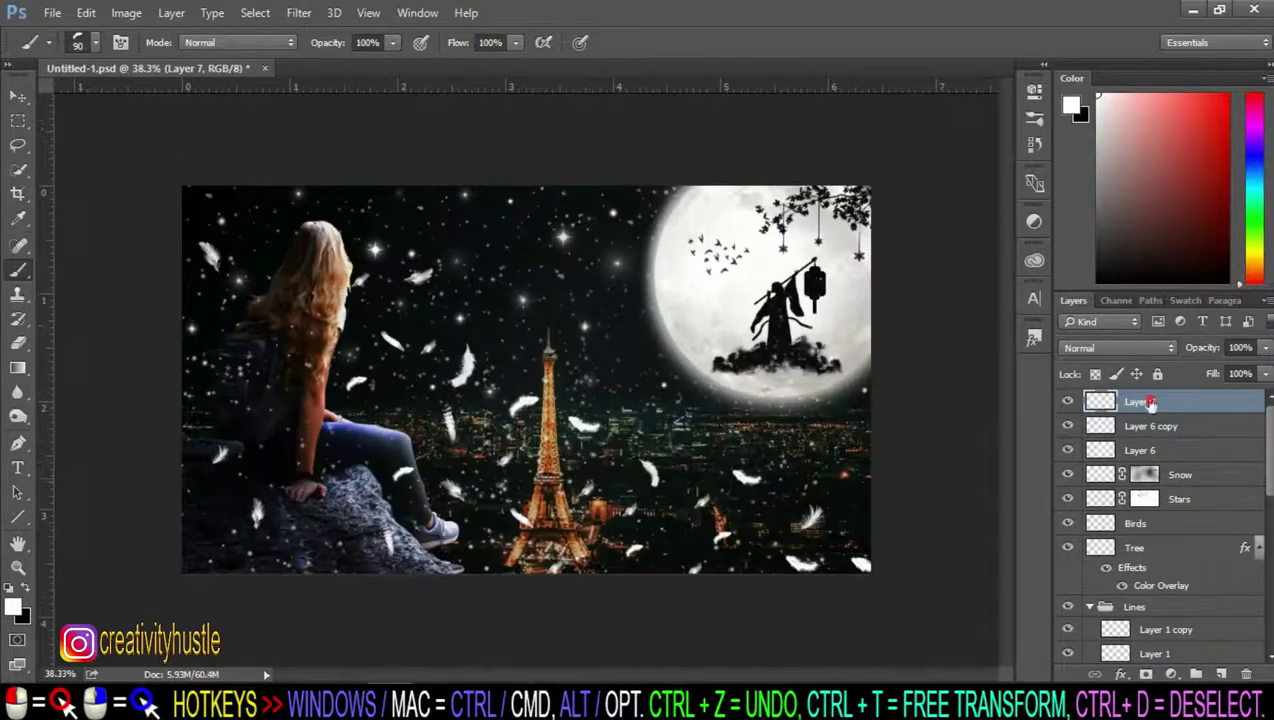
Step: Rename the feather layer to 'Feathers' and add a layer mask to it
double_click(1140, 401)
text(Feathers)
key(Return)
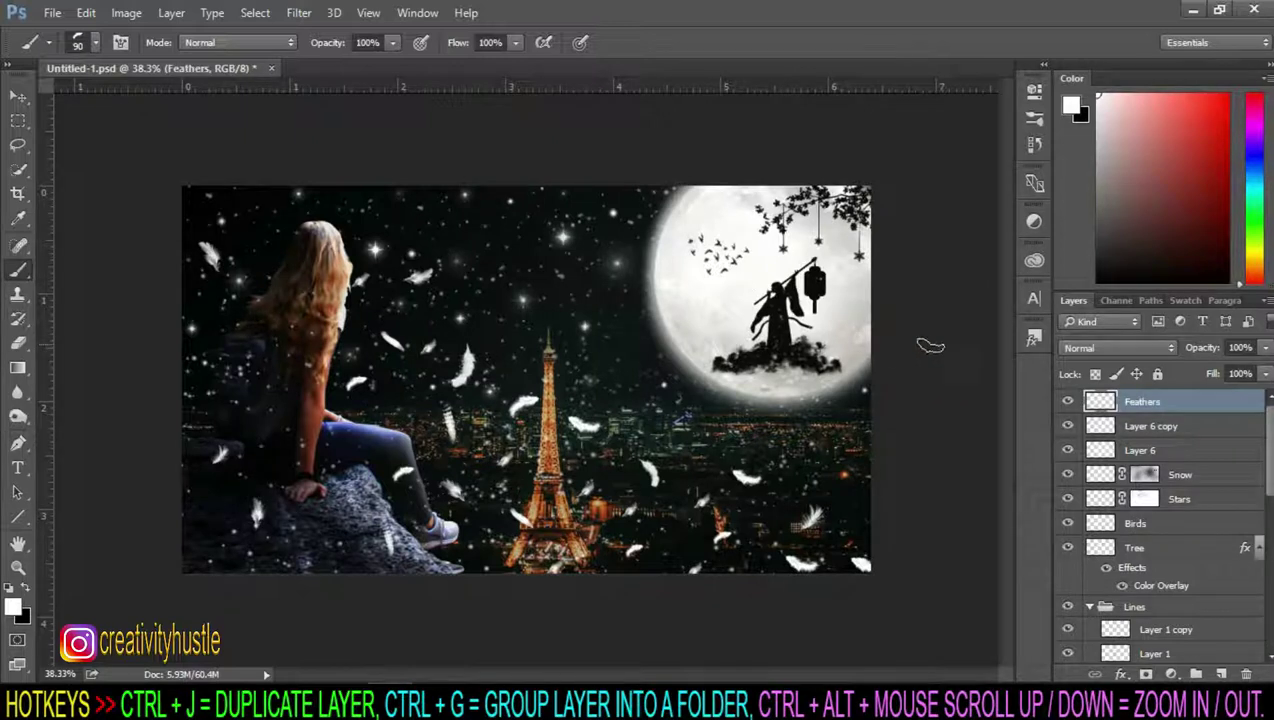
click(1146, 675)
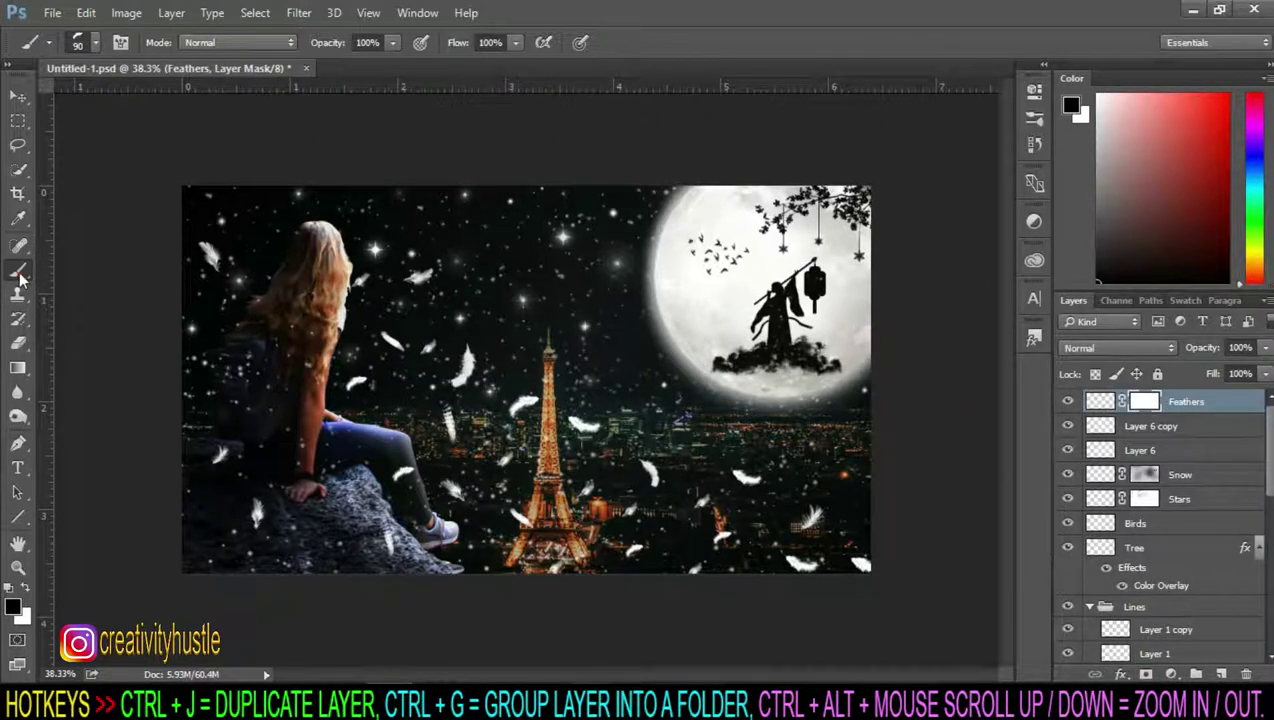
Step: Paint black on the mask to hide the feathers right of the Eiffel Tower
right_click(504, 279)
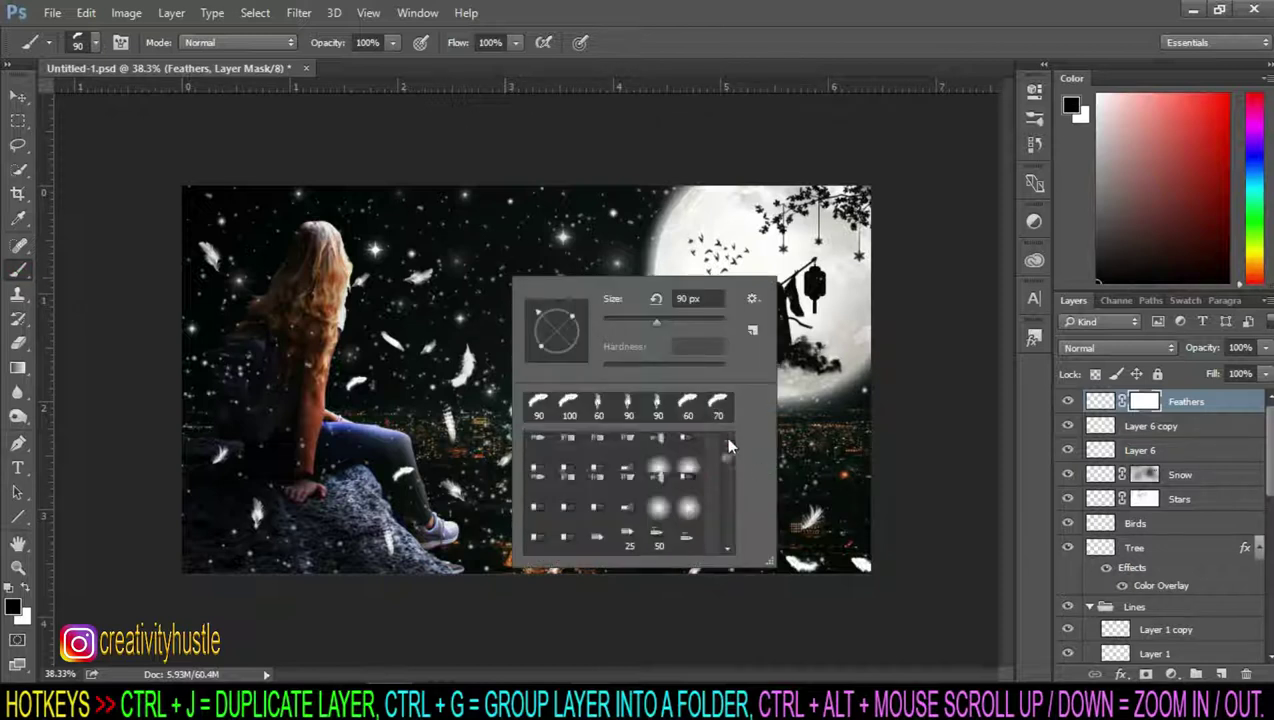
scroll(700, 470, up, 5)
click(1147, 401)
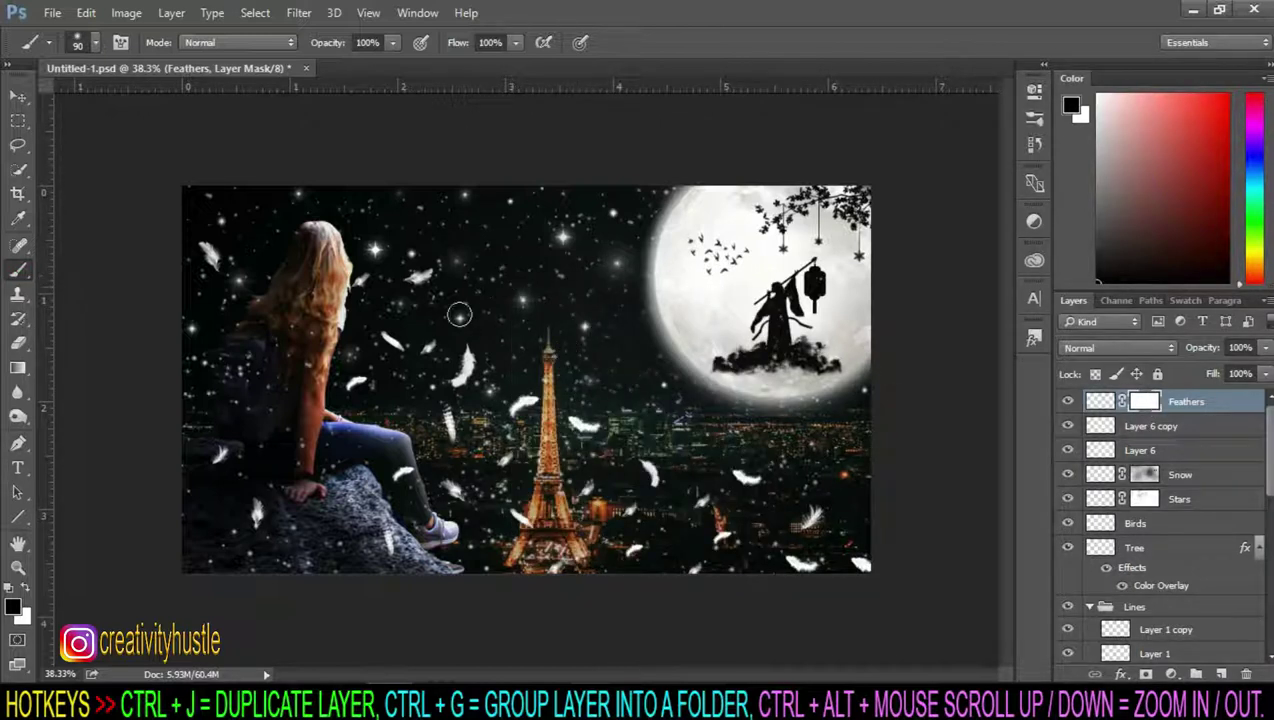
drag(566, 416, 606, 436)
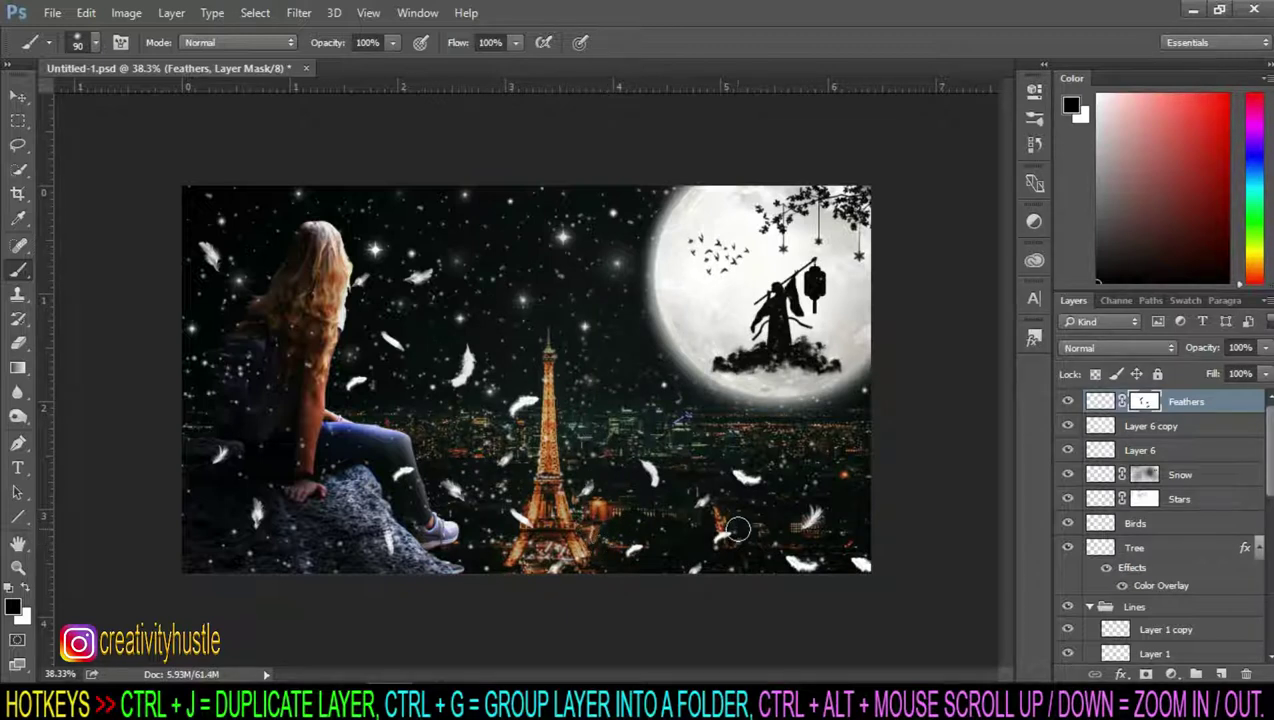
scroll(752, 485, down, 3)
scroll(745, 492, up, 2)
scroll(745, 492, down, 1)
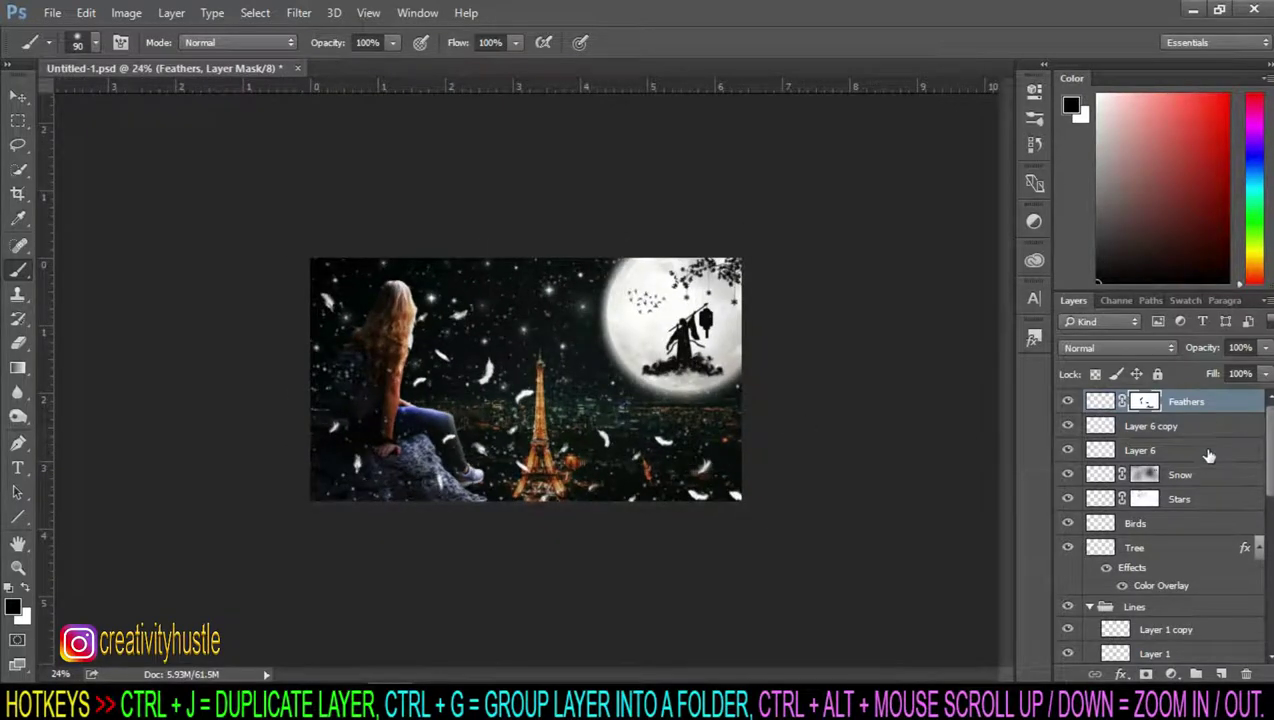
scroll(1208, 456, down, 3)
scroll(1208, 456, down, 3)
scroll(1208, 456, down, 3)
Step: Add a Color Balance adjustment above Layer 2, clipped so it affects only that layer
scroll(1208, 456, down, 2)
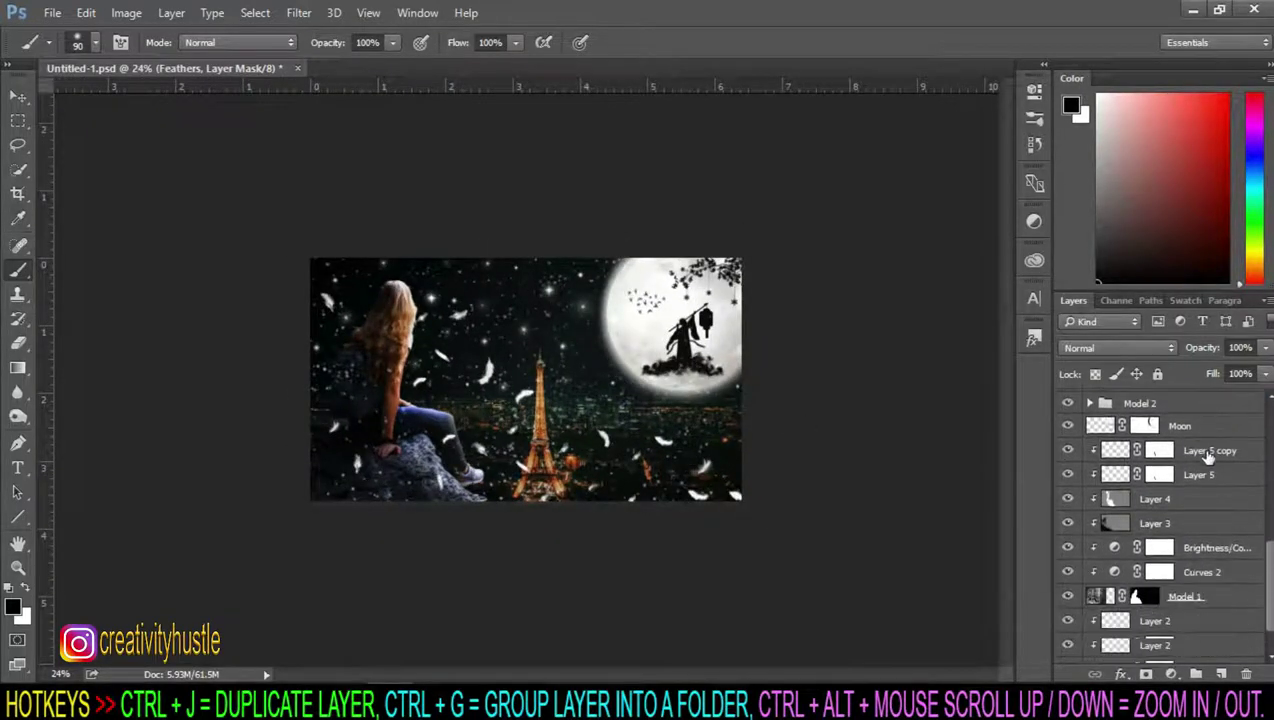
scroll(1210, 460, down, 1)
click(1226, 628)
scroll(896, 528, up, 1)
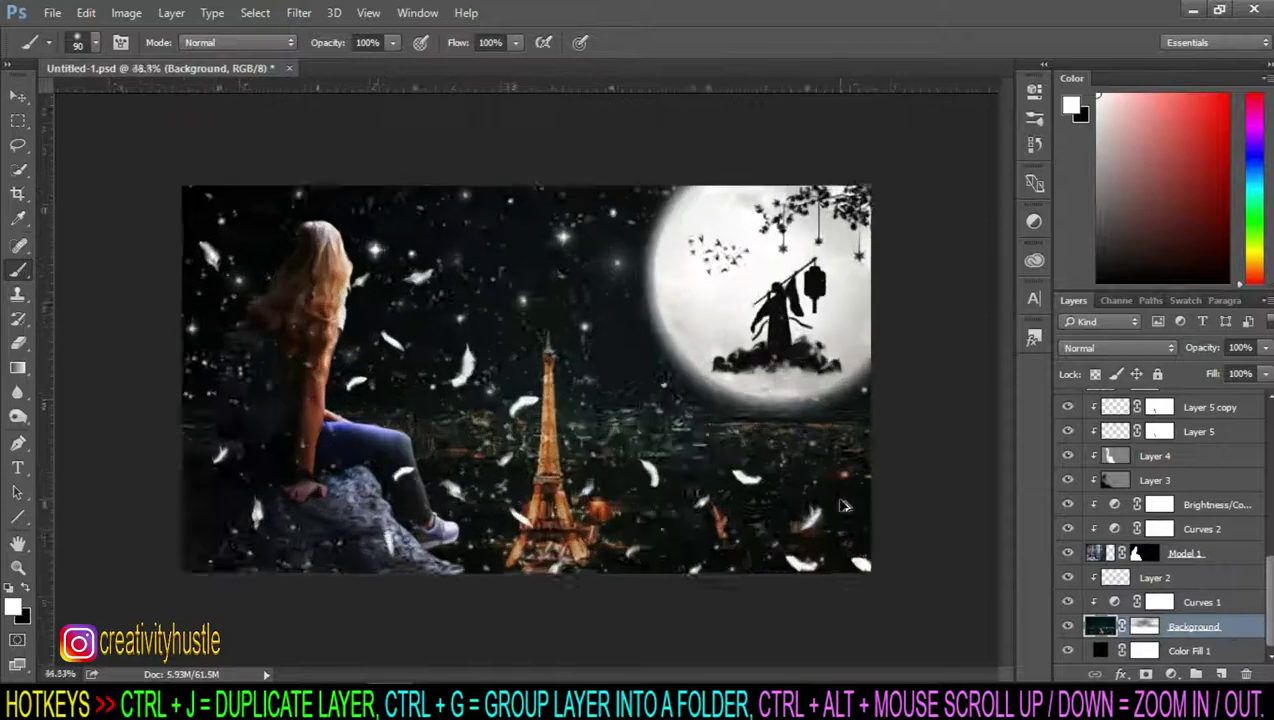
scroll(896, 528, up, 1)
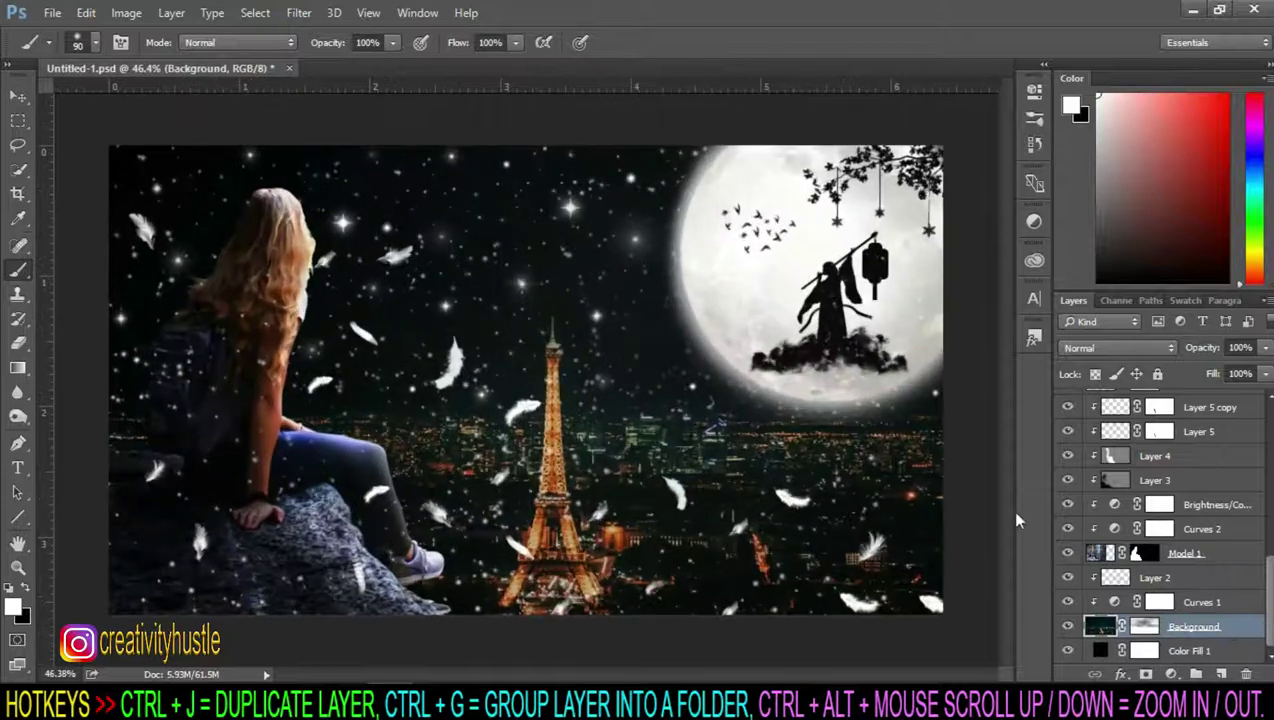
click(1222, 580)
click(1171, 674)
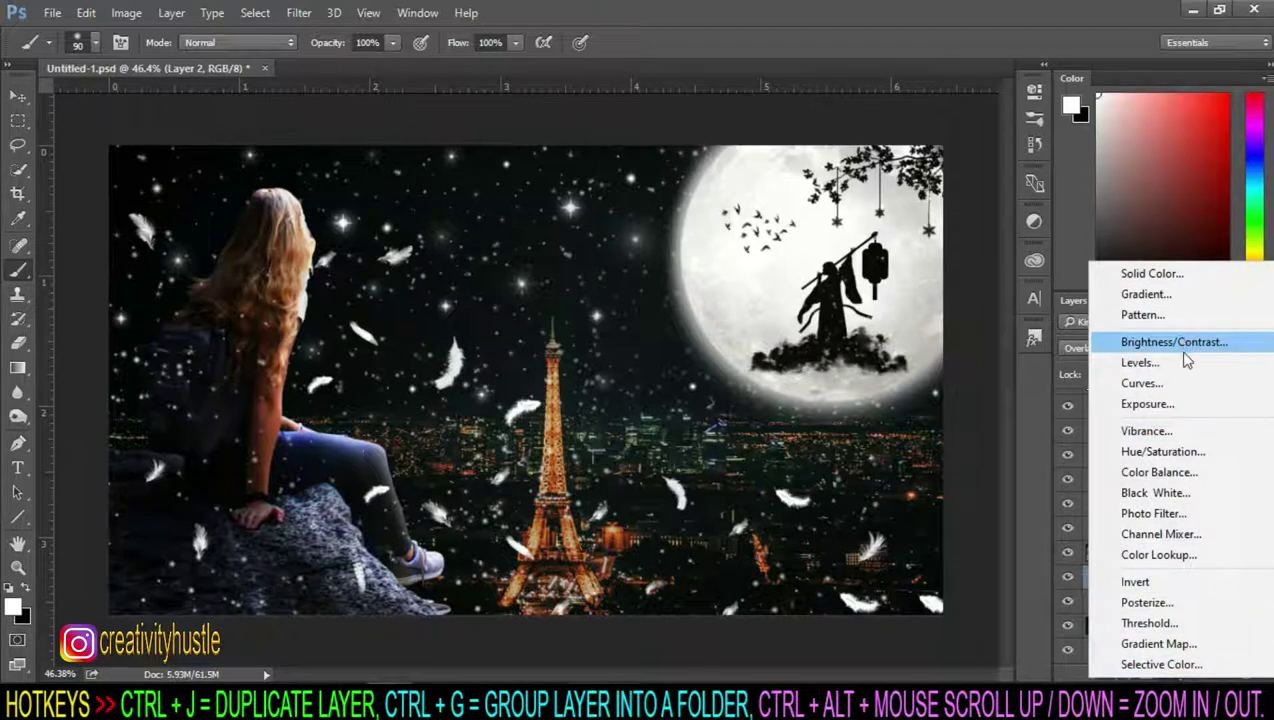
click(1222, 478)
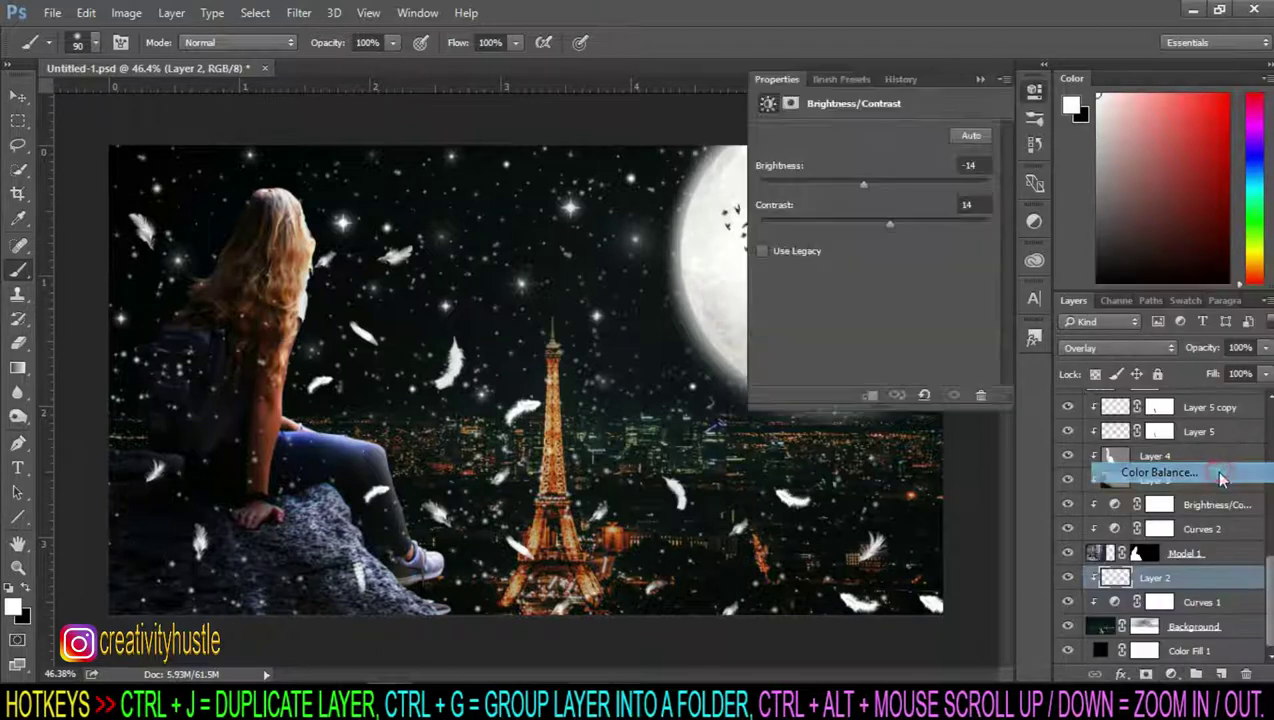
click(952, 395)
Step: Warm the Highlights and then the Shadows, with Magenta -11 and Yellow -11
click(848, 137)
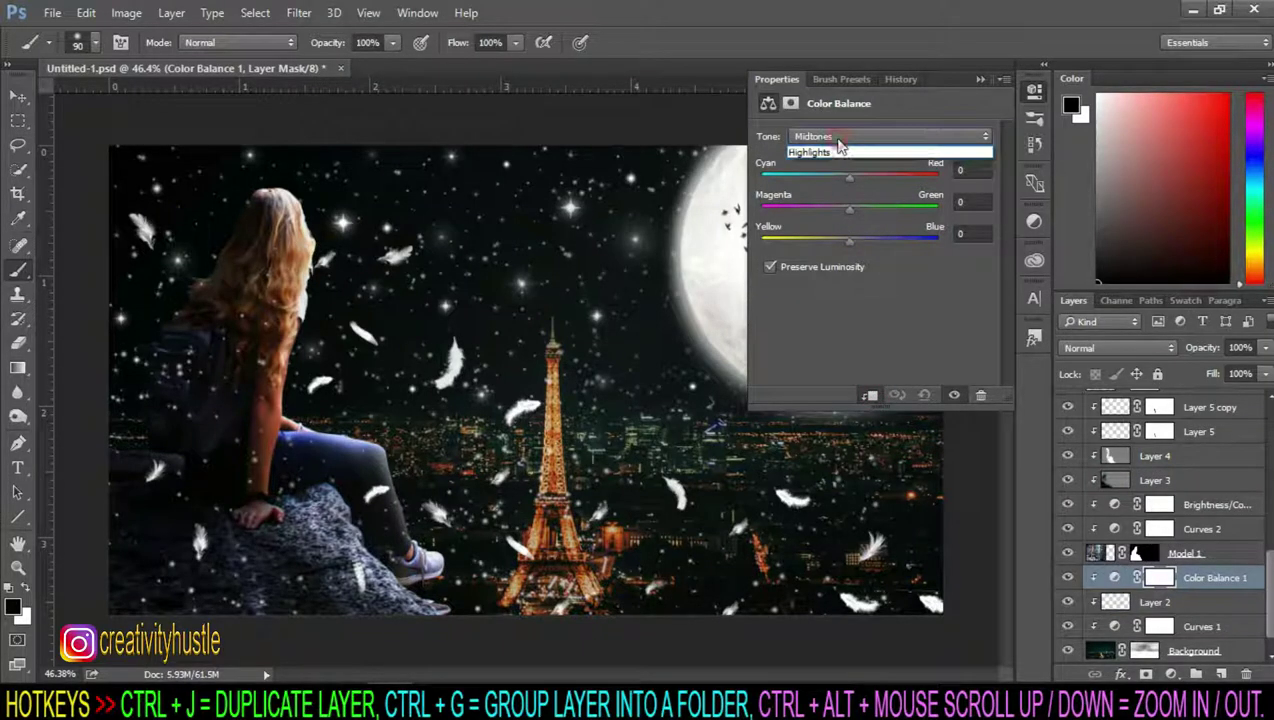
click(852, 175)
drag(830, 246, 824, 242)
mouse_move(849, 210)
mouse_down()
mouse_move(817, 210)
mouse_move(868, 177)
mouse_move(840, 209)
mouse_move(842, 242)
mouse_up()
click(903, 137)
click(815, 151)
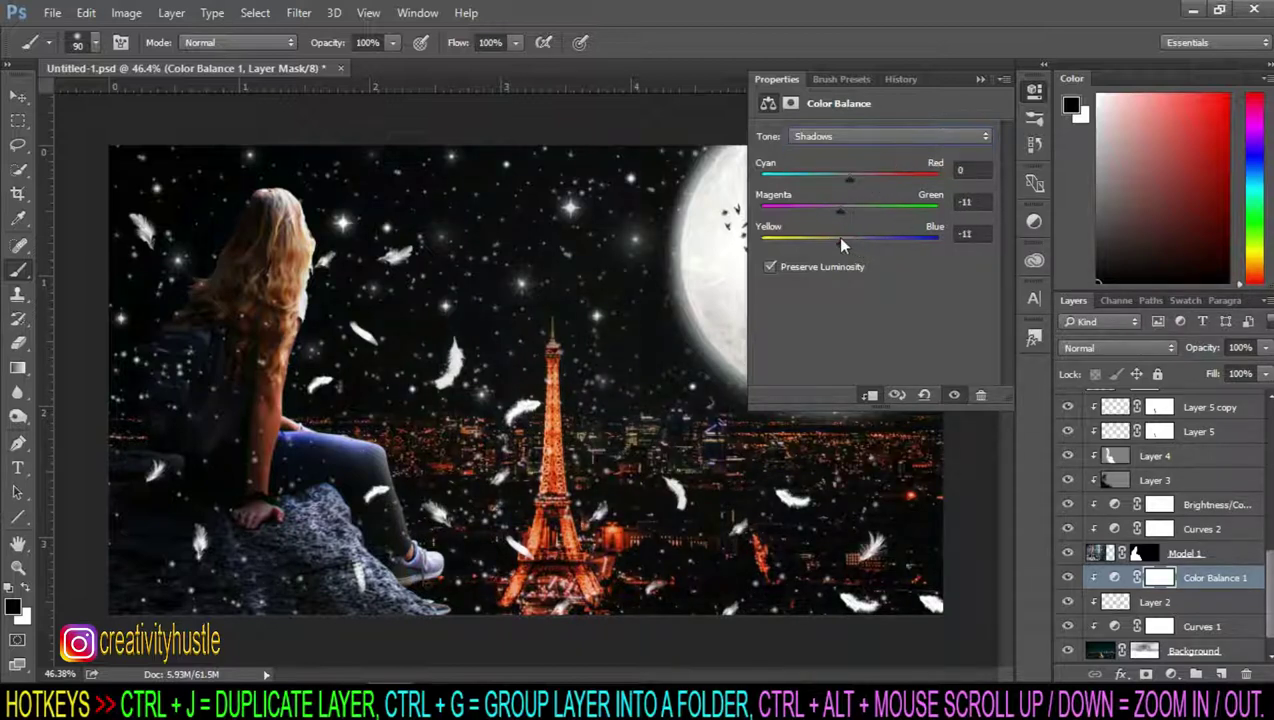
drag(853, 179, 852, 172)
scroll(800, 457, down, 1)
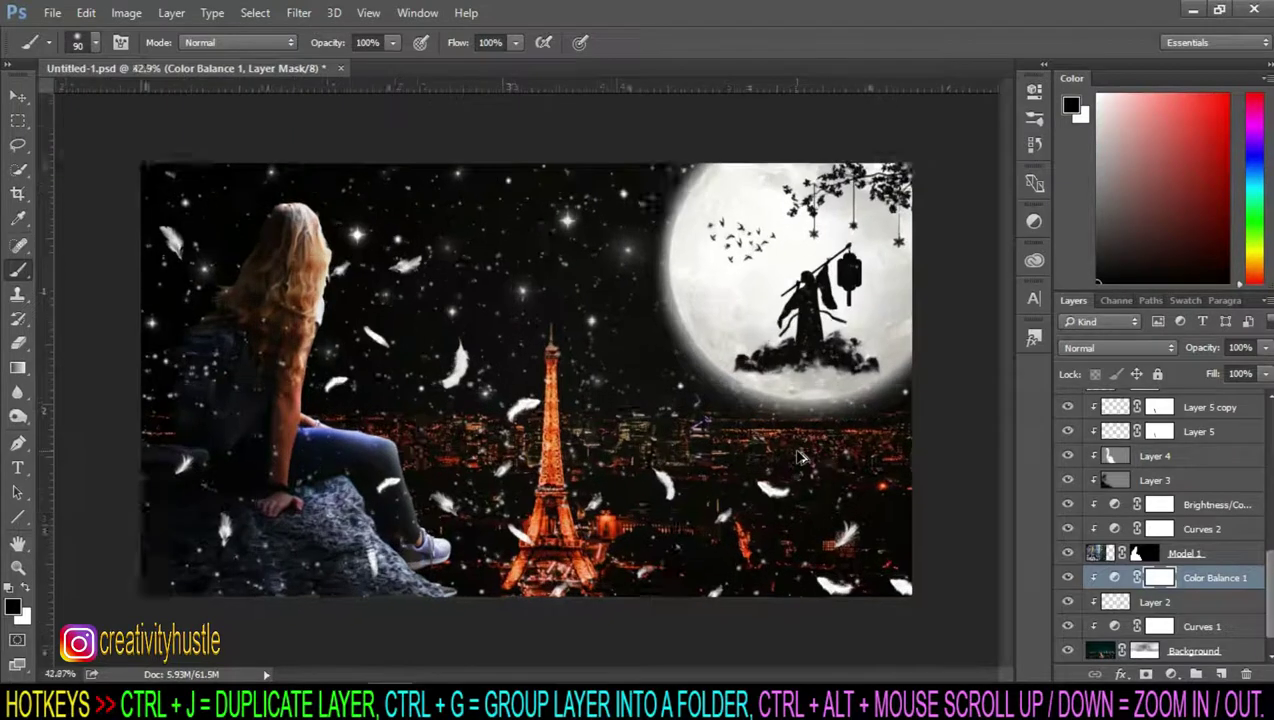
scroll(800, 457, down, 2)
scroll(1230, 506, up, 2)
scroll(1230, 506, up, 2)
Step: Add a Color Balance adjustment above Model 1, shifting the girl's midtones toward red (+8)
scroll(1230, 506, up, 2)
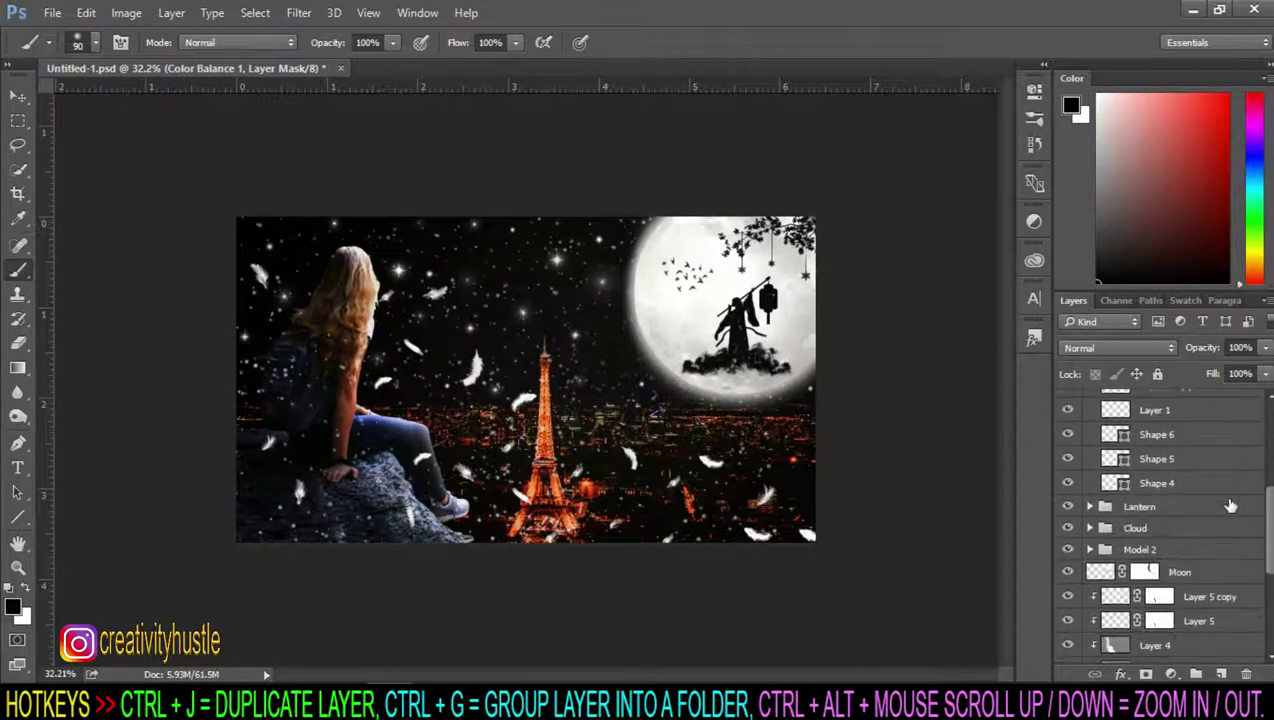
click(1229, 549)
scroll(1229, 549, down, 4)
click(1229, 560)
scroll(1229, 560, down, 1)
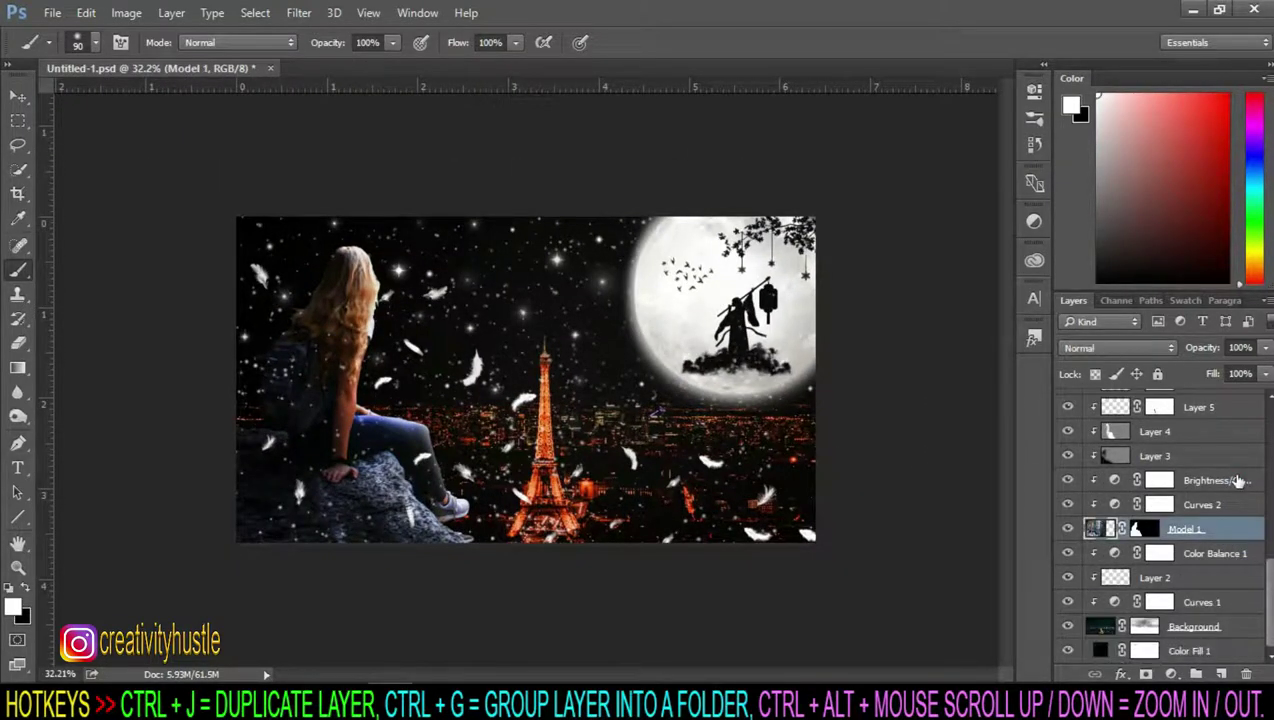
click(1238, 481)
click(1175, 673)
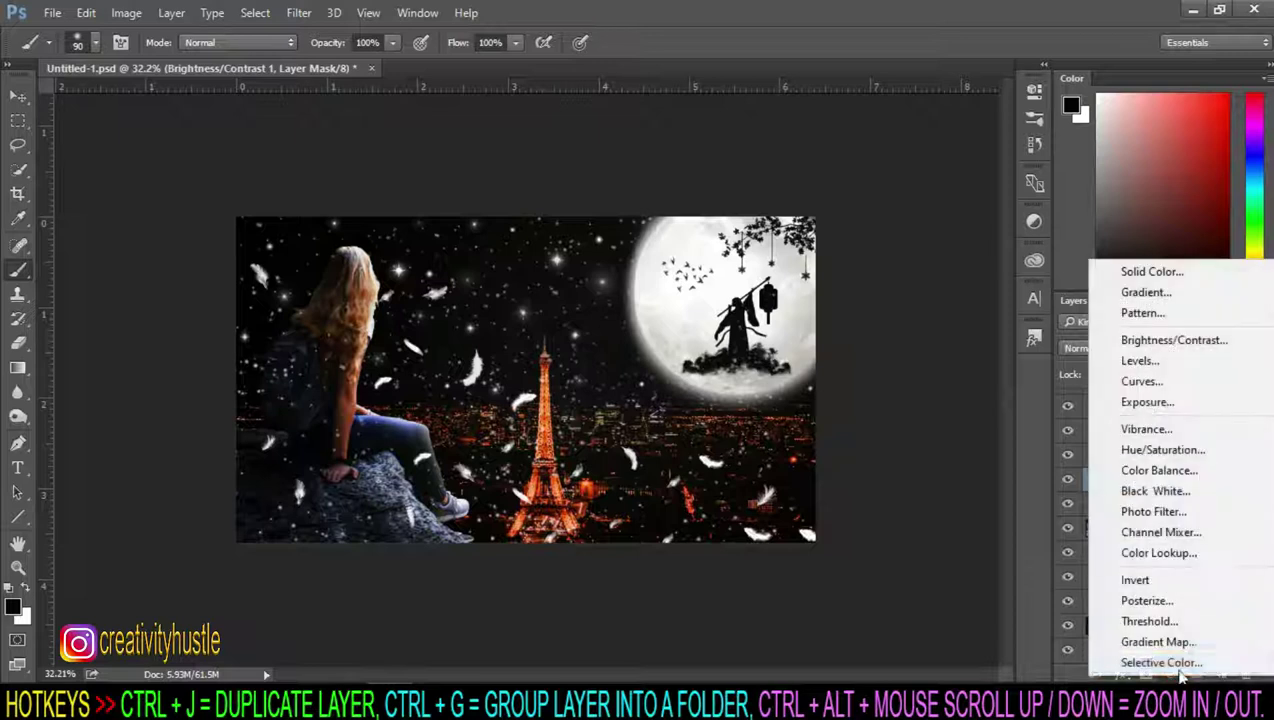
click(1218, 471)
drag(849, 176, 857, 176)
click(1114, 480)
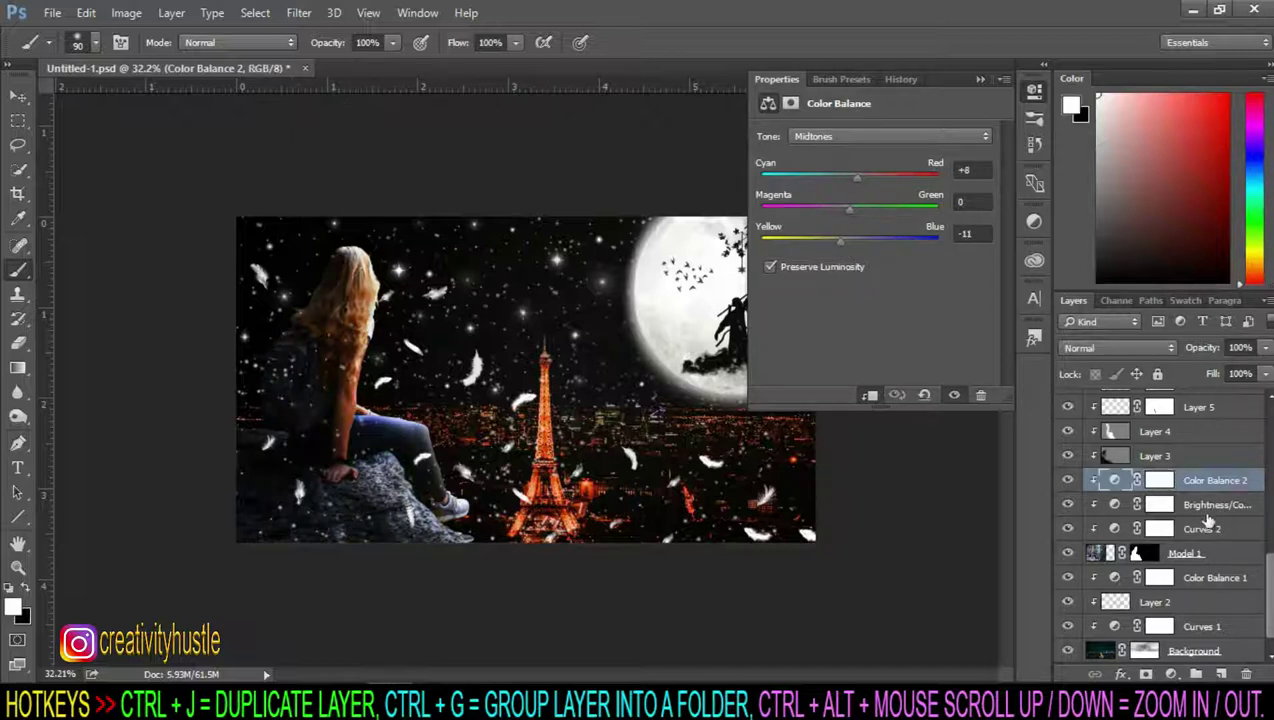
click(980, 80)
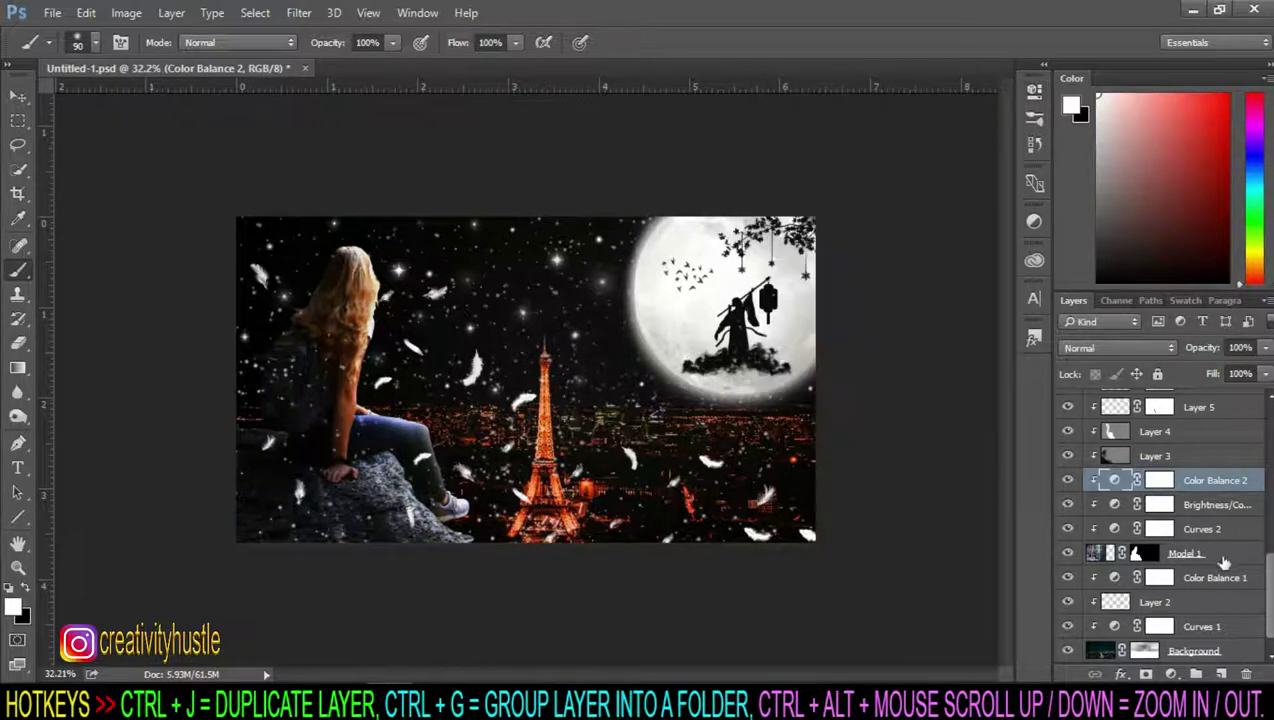
Step: Add a Hue/Saturation adjustment with Saturation -21 and Lightness -8 for the girl
click(1173, 674)
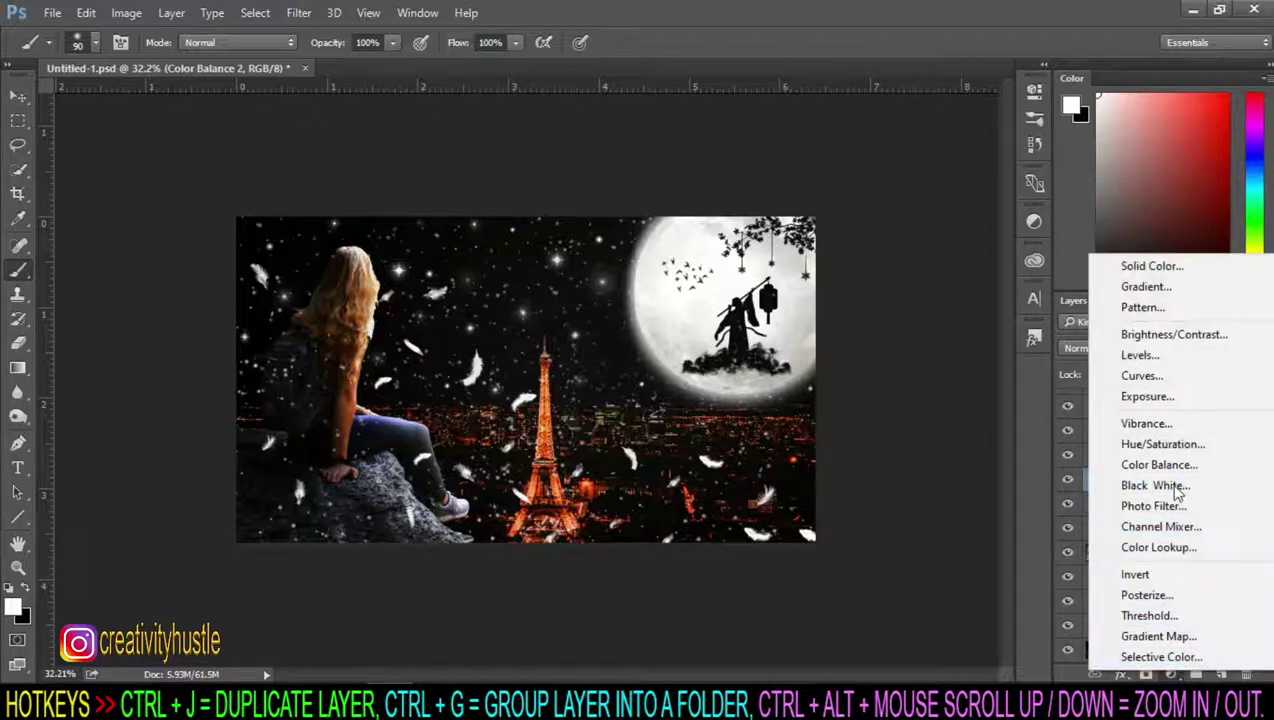
click(1174, 440)
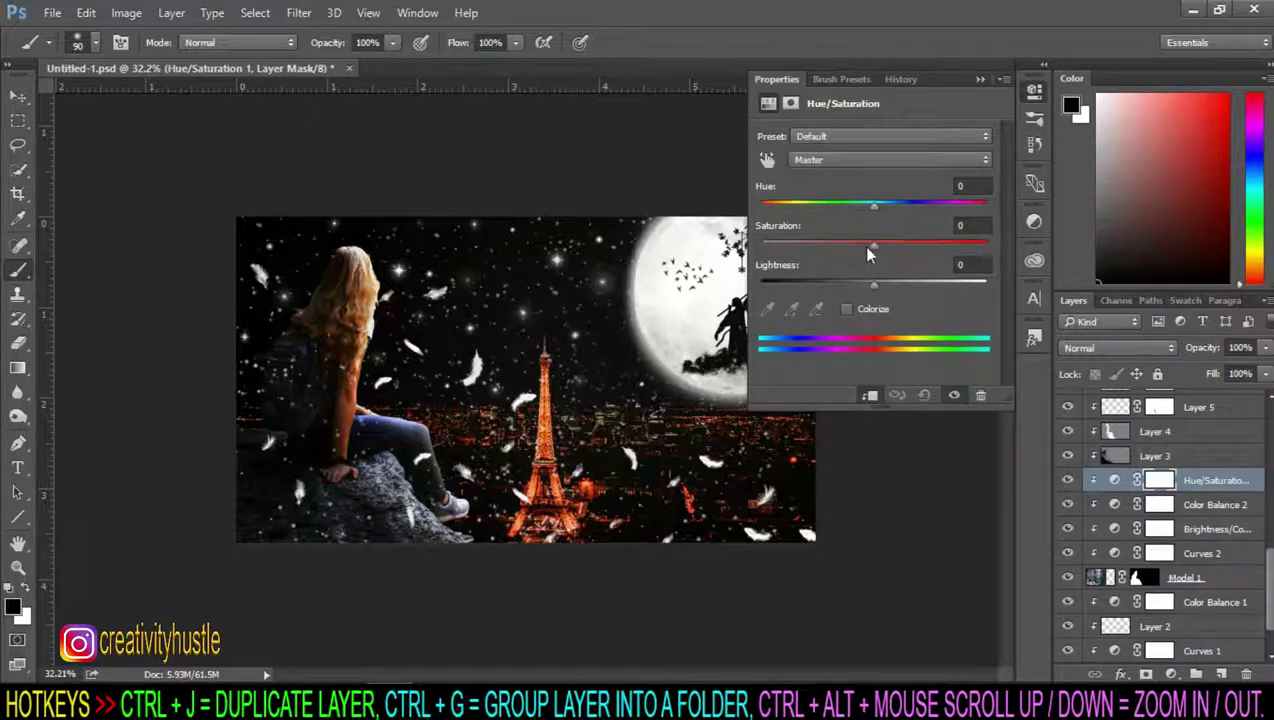
drag(855, 250, 850, 245)
drag(874, 285, 867, 290)
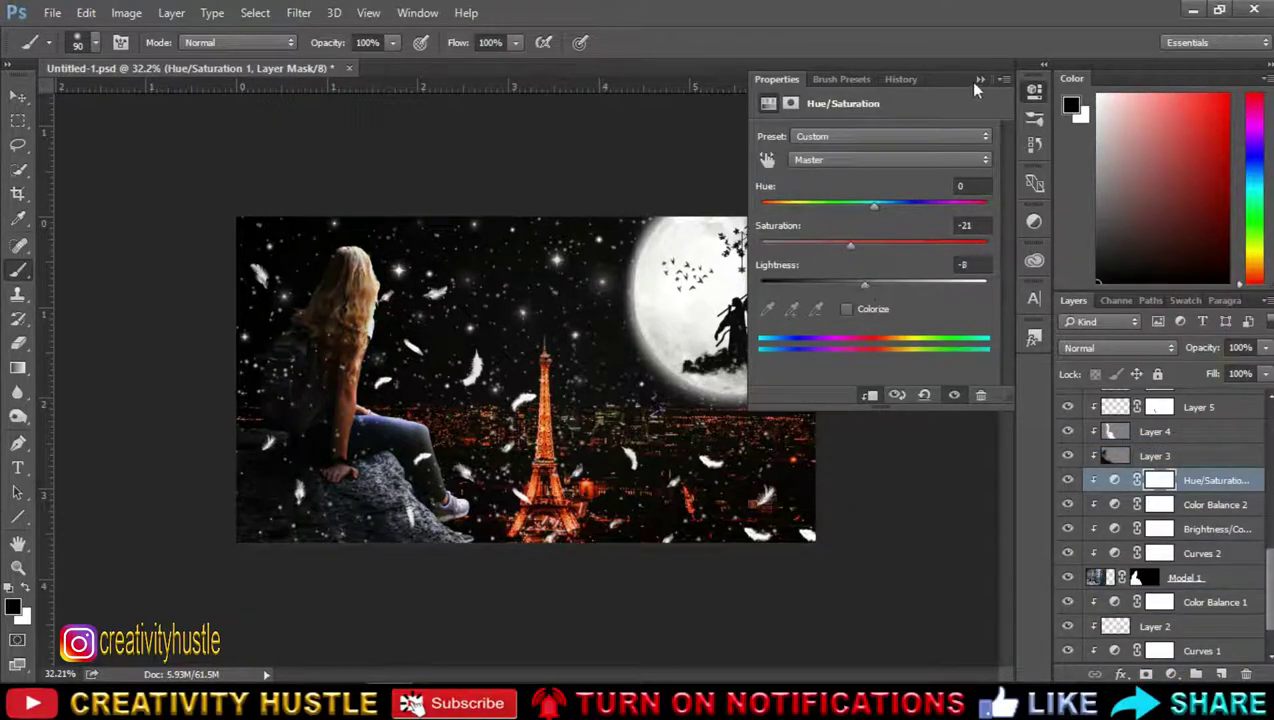
click(980, 79)
Step: Reopen Color Balance 2 and ease the midtones' Blue shift to -6
click(1200, 504)
key(x)
key(space)
double_click(1117, 505)
key(Escape)
double_click(1117, 505)
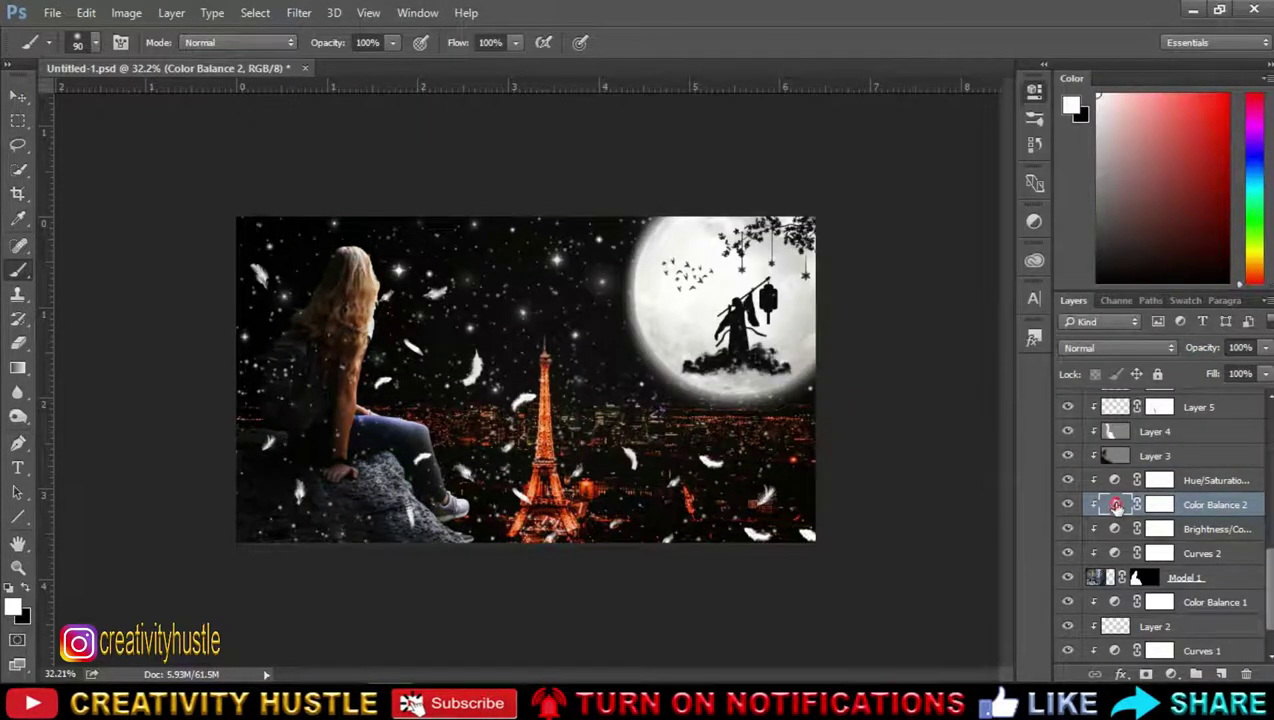
drag(840, 242, 859, 244)
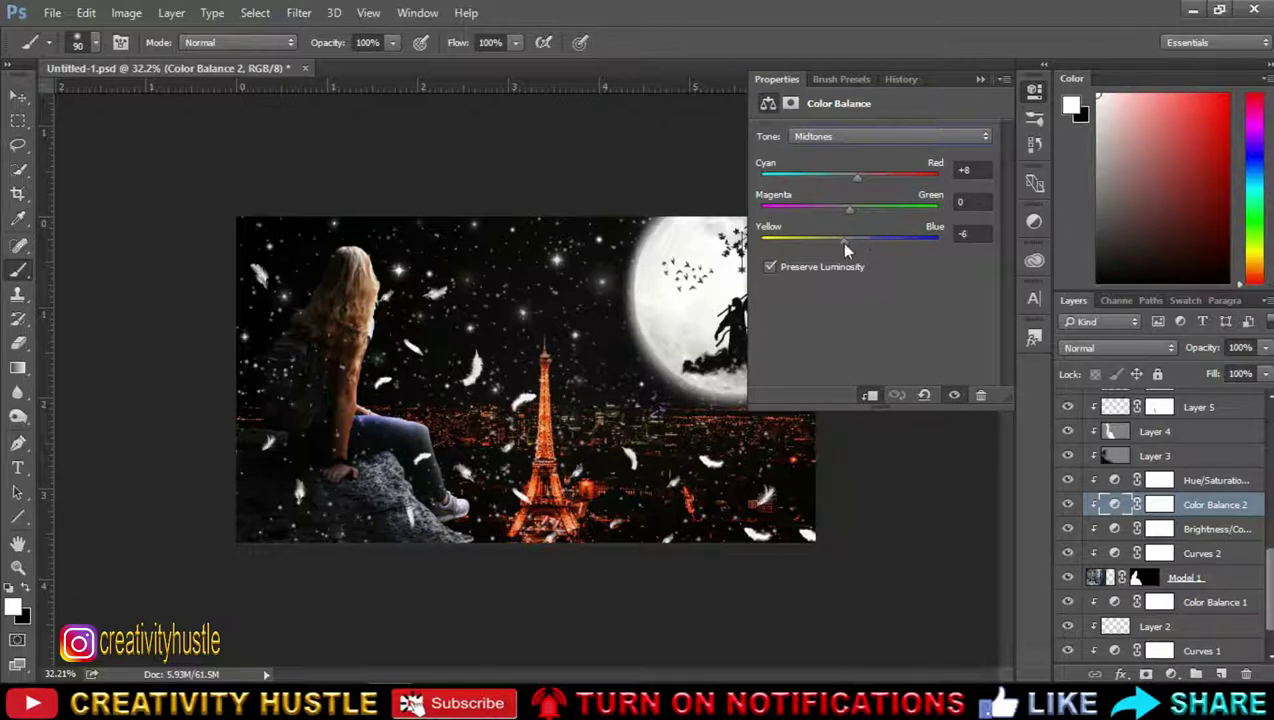
click(980, 79)
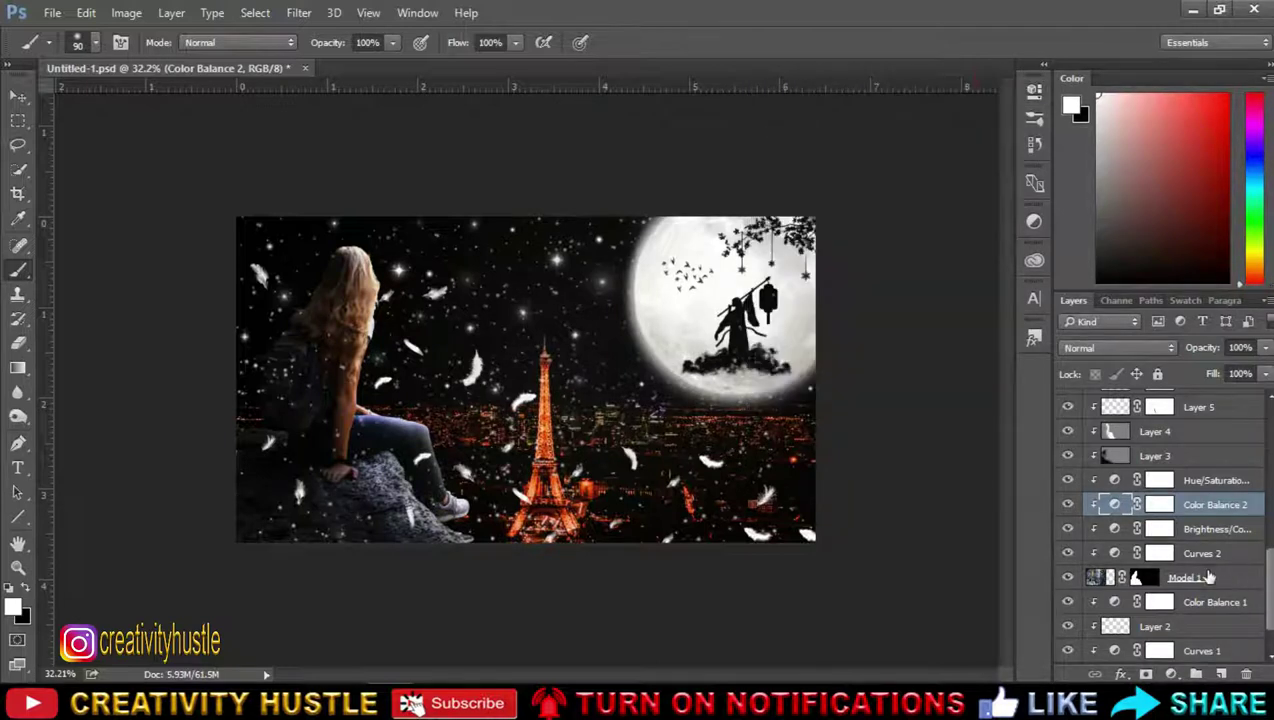
scroll(1160, 480, up, 3)
click(1198, 480)
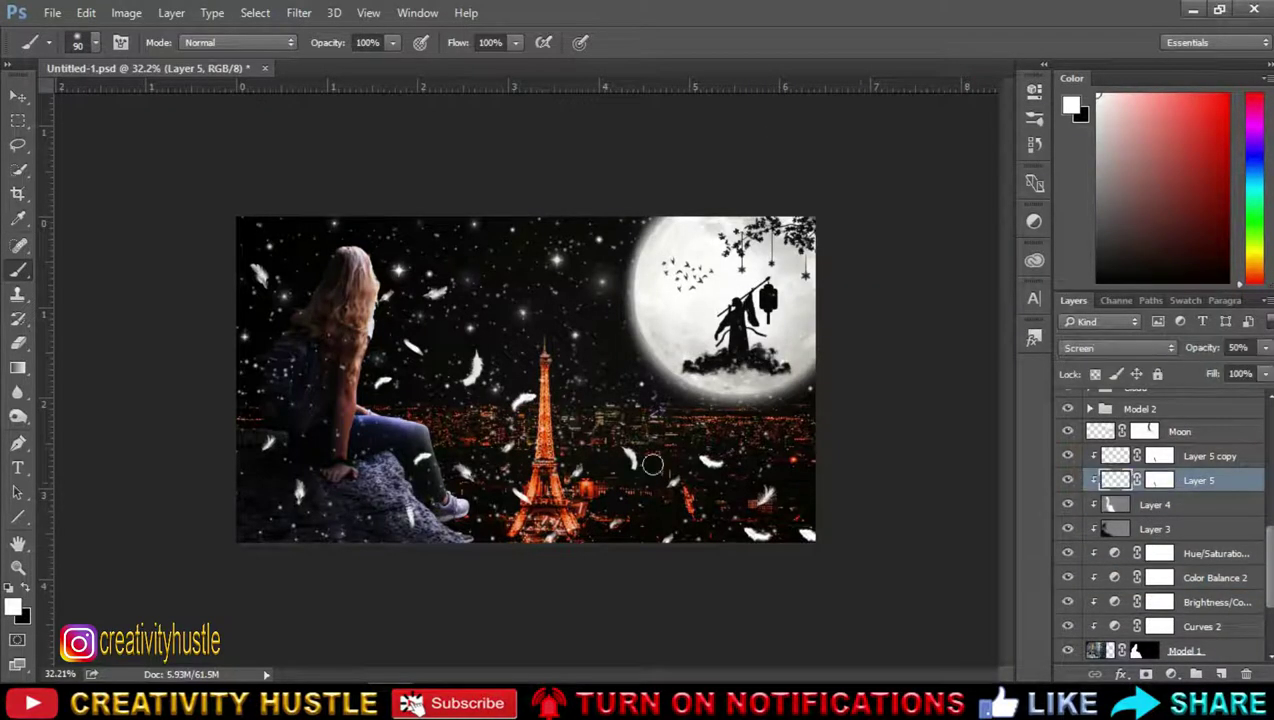
Step: Target Layer 5's mask with a black 60 px brush at 22% flow
scroll(405, 490, up, 5)
click(1159, 481)
key(x)
click(515, 42)
drag(515, 66, 456, 68)
key(bracketleft)
key(bracketleft)
key(bracketleft)
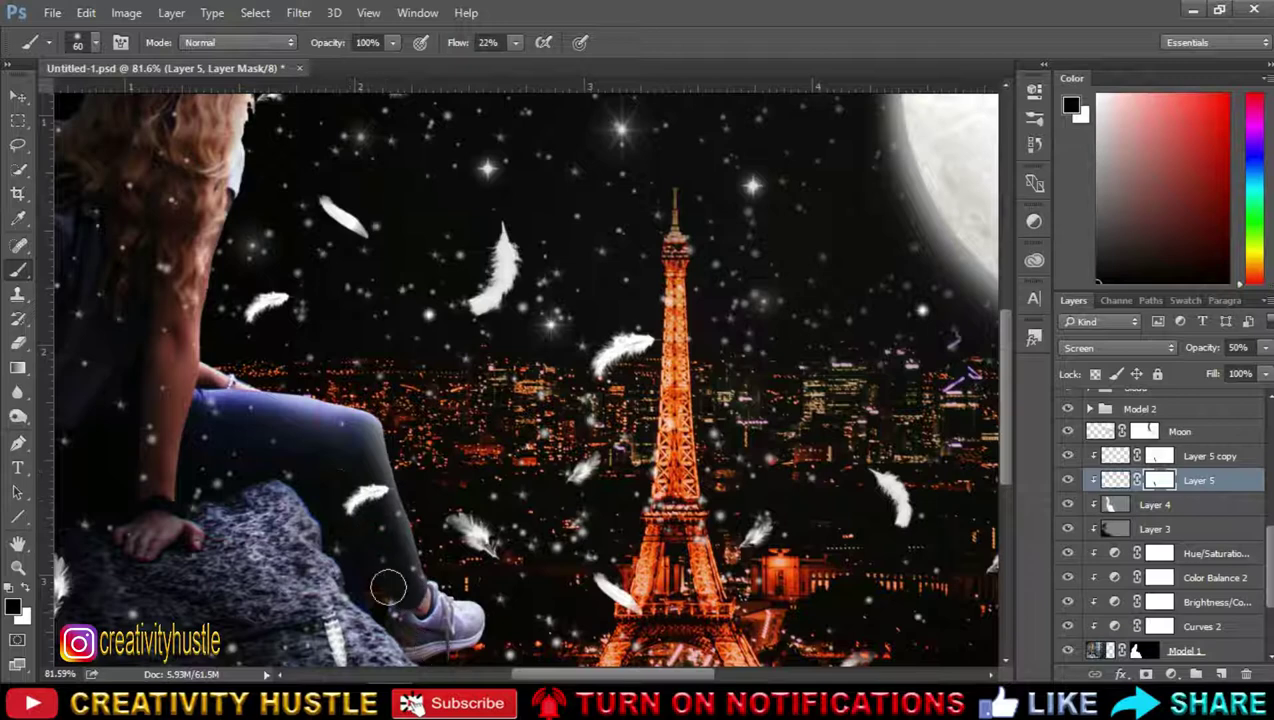
Step: Select the Feathers layer and bring up the adjustment layer choices
scroll(536, 442, down, 2)
scroll(381, 465, down, 1)
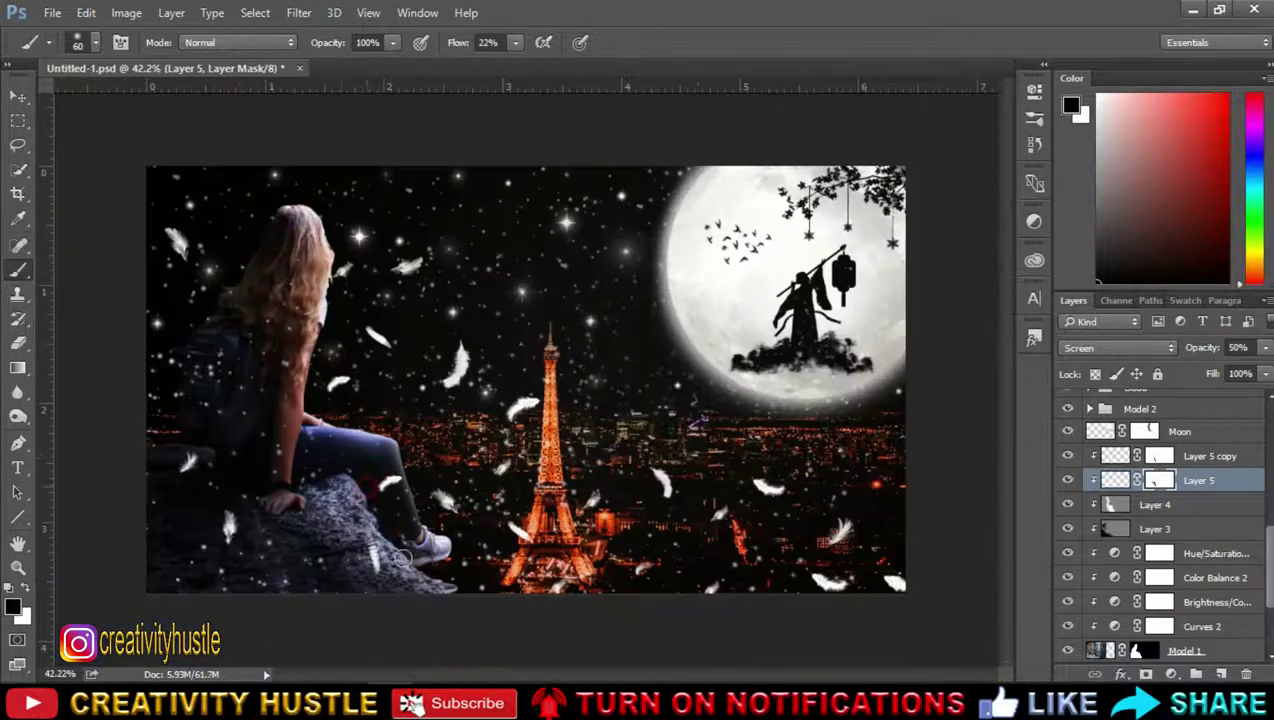
scroll(400, 556, down, 1)
scroll(1205, 450, up, 3)
scroll(1205, 410, up, 3)
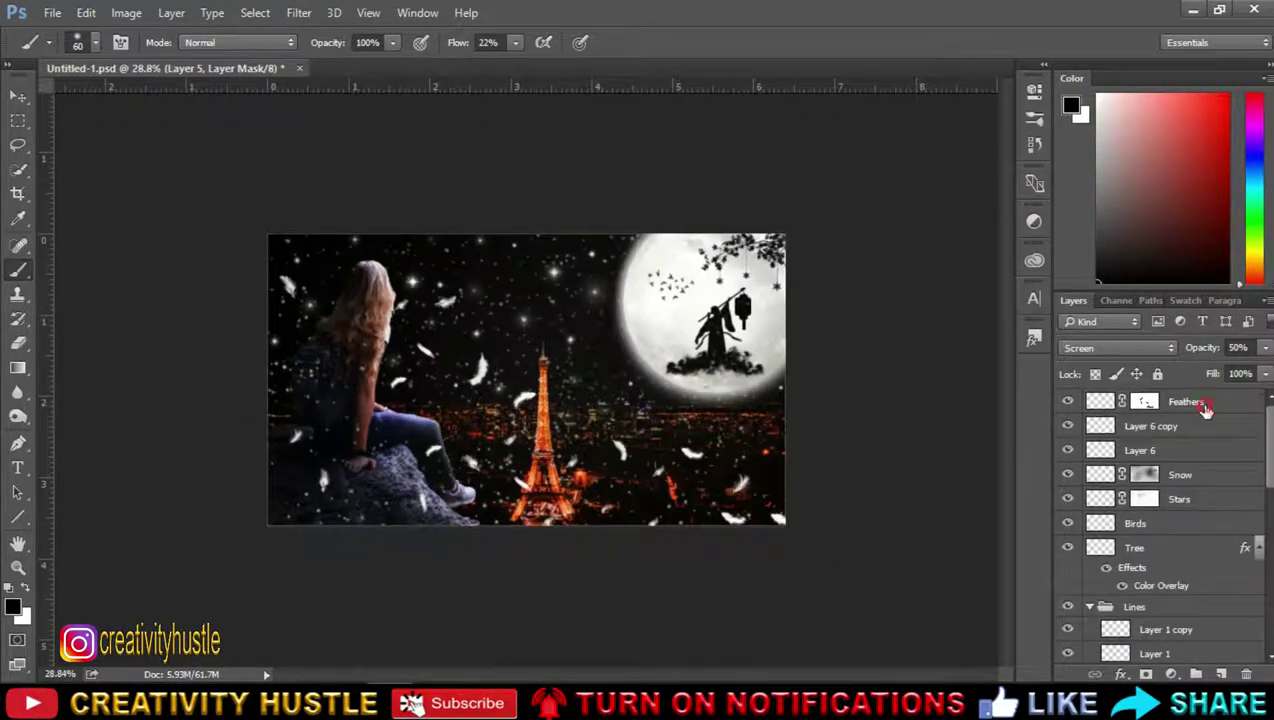
click(1205, 405)
click(1173, 676)
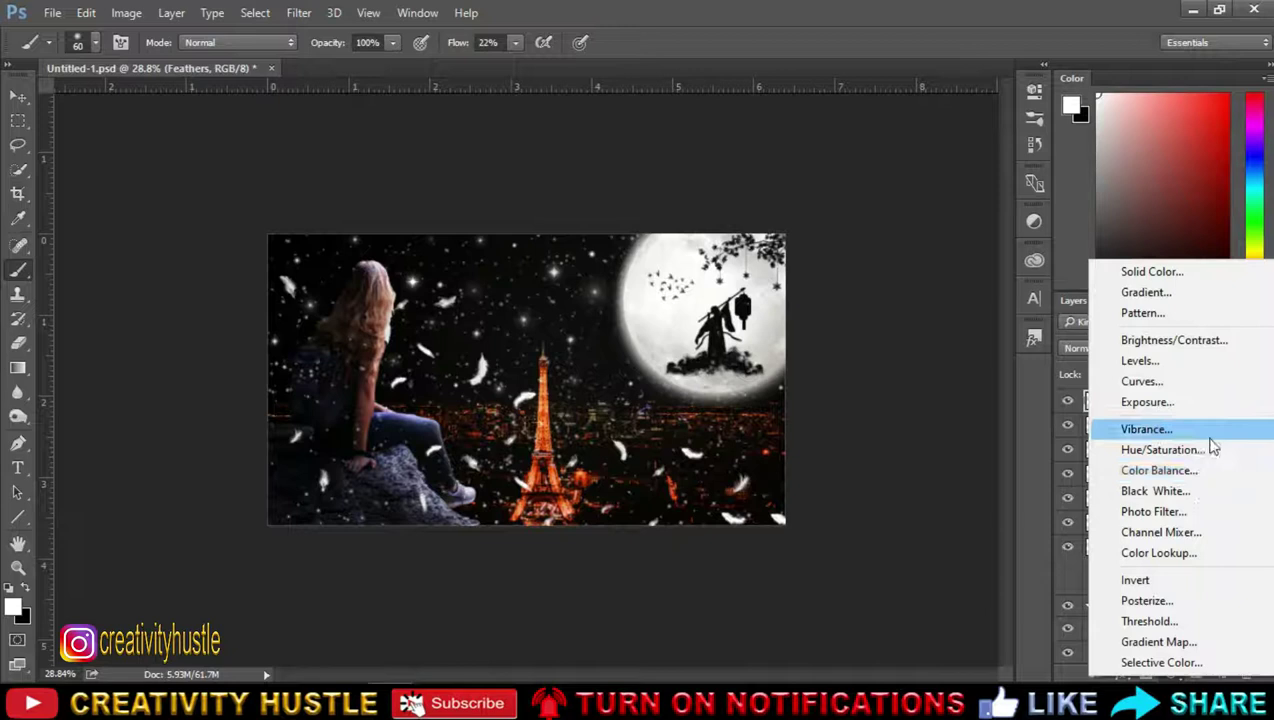
Step: Add a Warming Filter (85) Photo Filter over the composite, density raised to 35%
click(1206, 510)
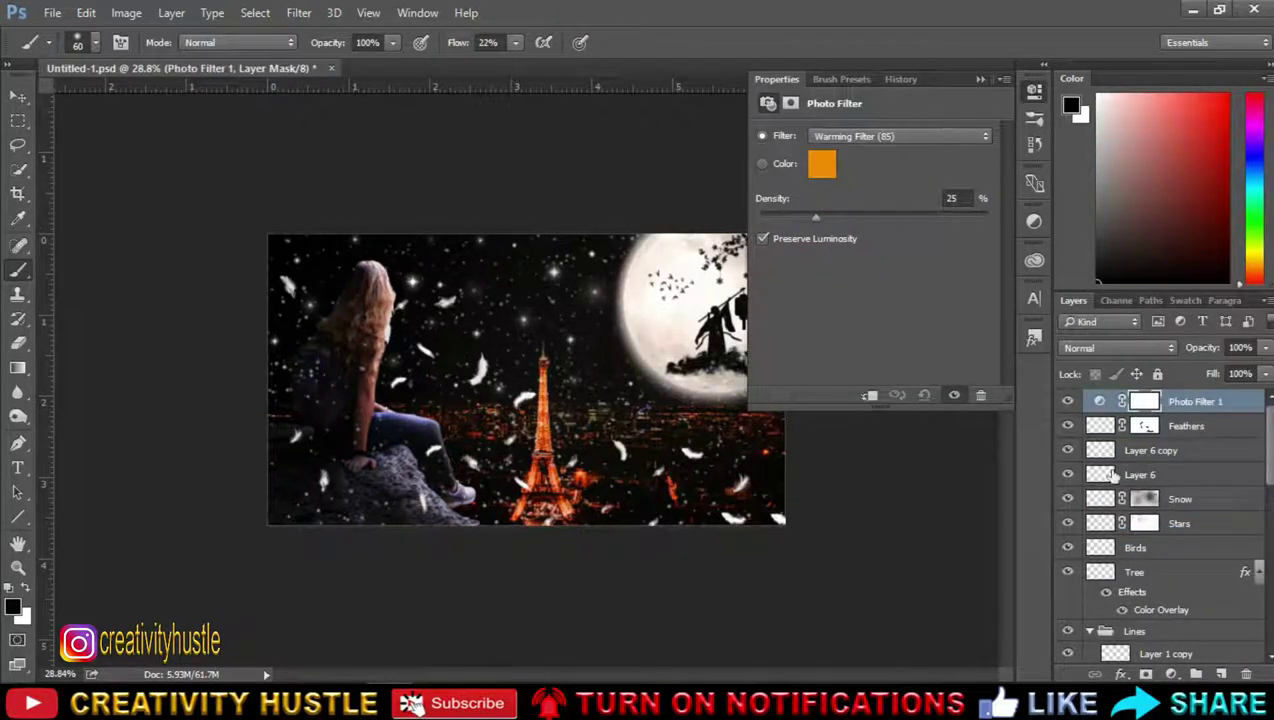
drag(836, 216, 846, 216)
click(1007, 210)
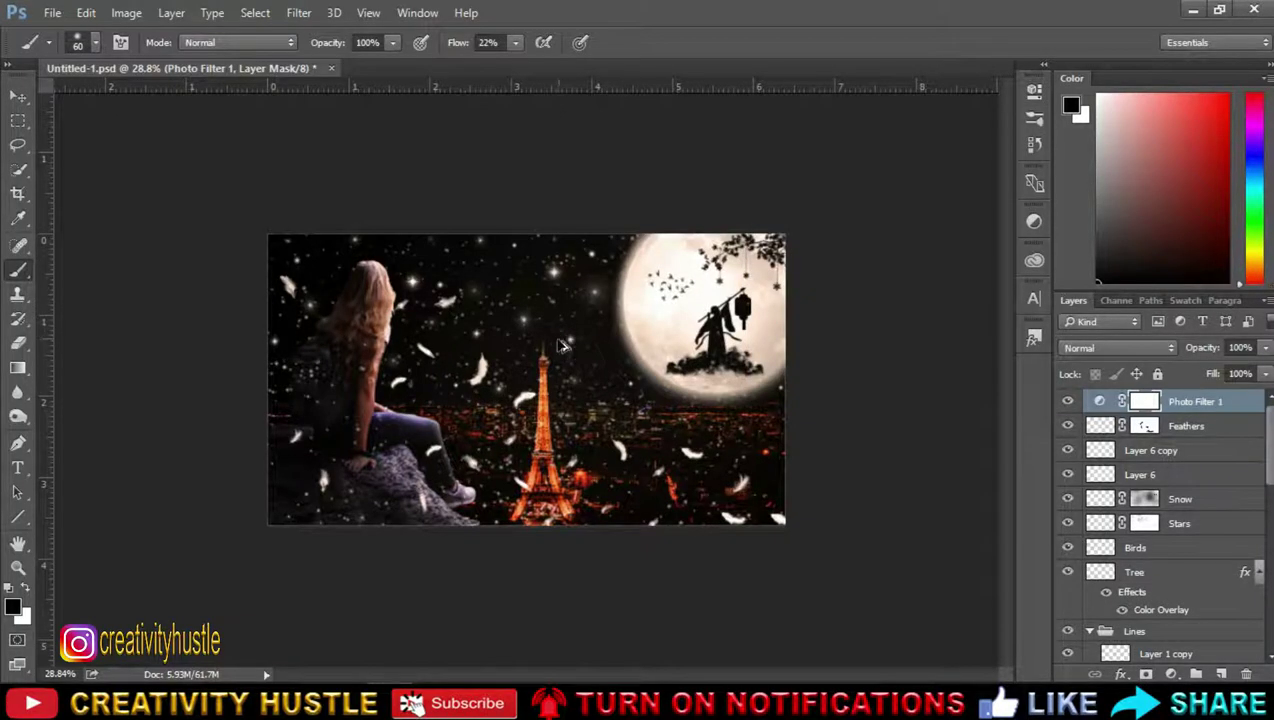
Step: Scroll down the Layers panel and select the Moon layer
scroll(560, 345, up, 3)
scroll(601, 347, down, 2)
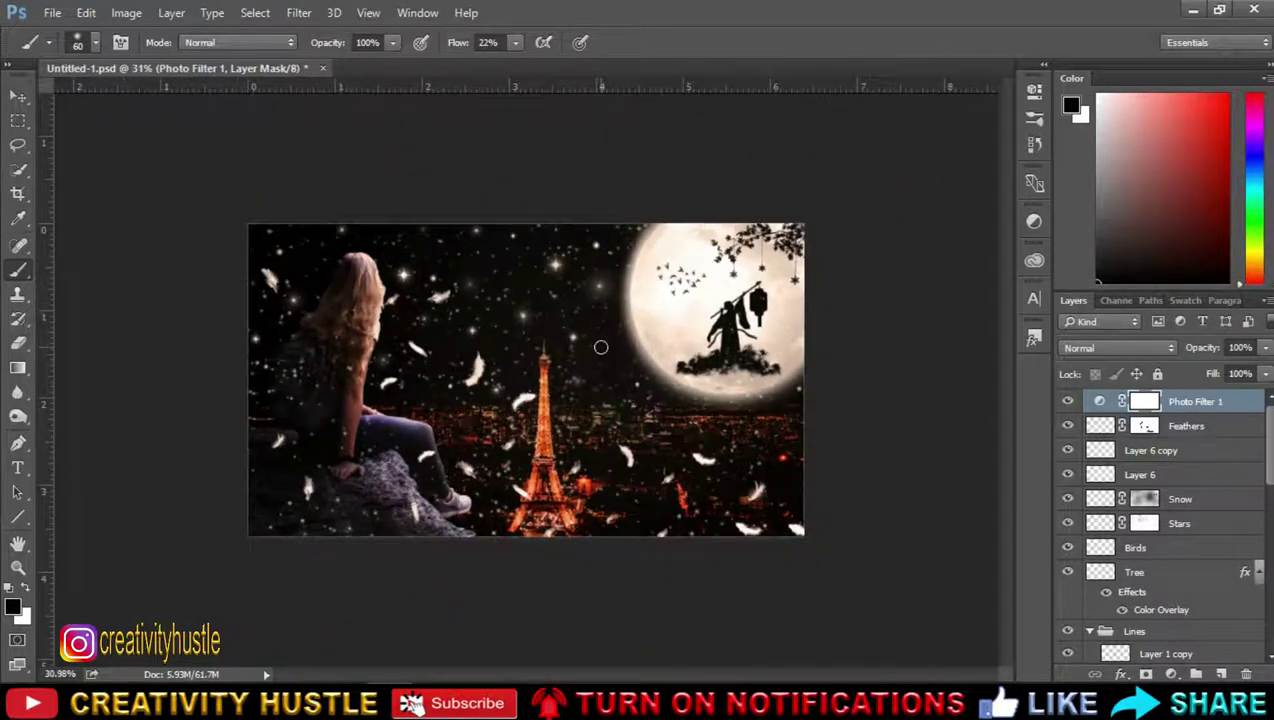
scroll(1240, 448, down, 2)
scroll(1240, 448, down, 3)
scroll(1240, 448, down, 3)
scroll(1240, 448, down, 3)
scroll(1240, 450, up, 5)
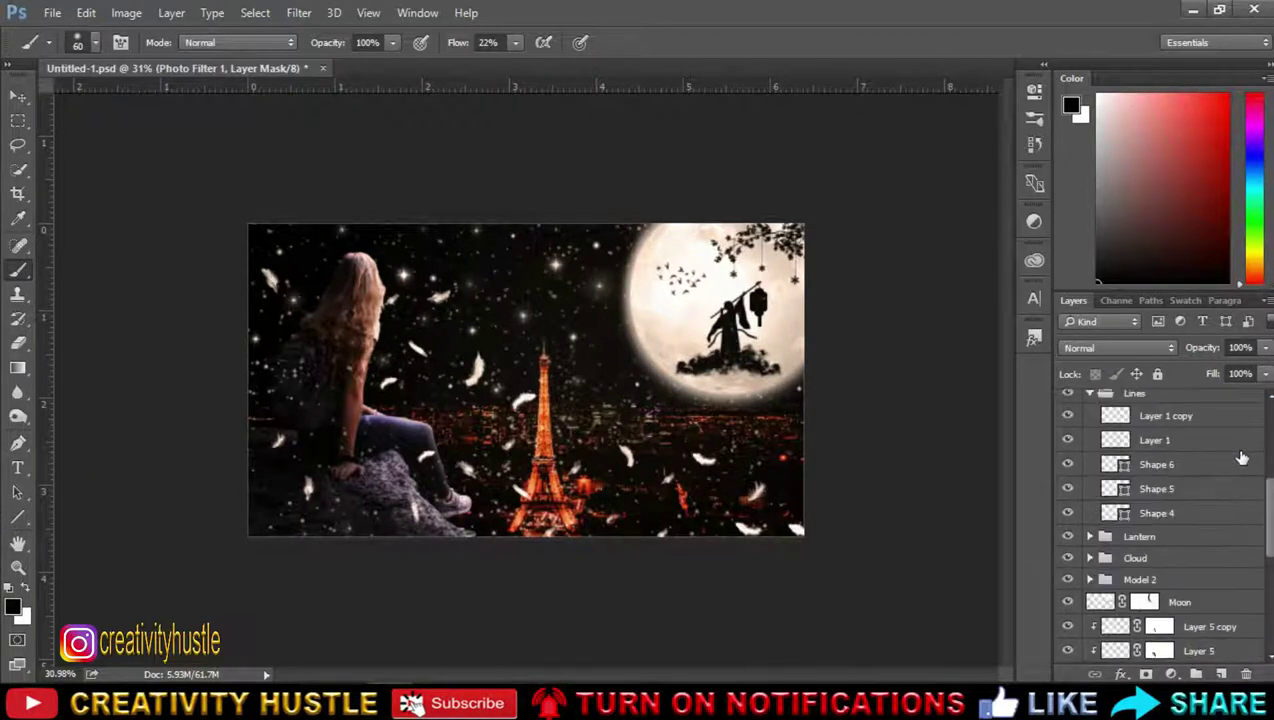
click(1214, 603)
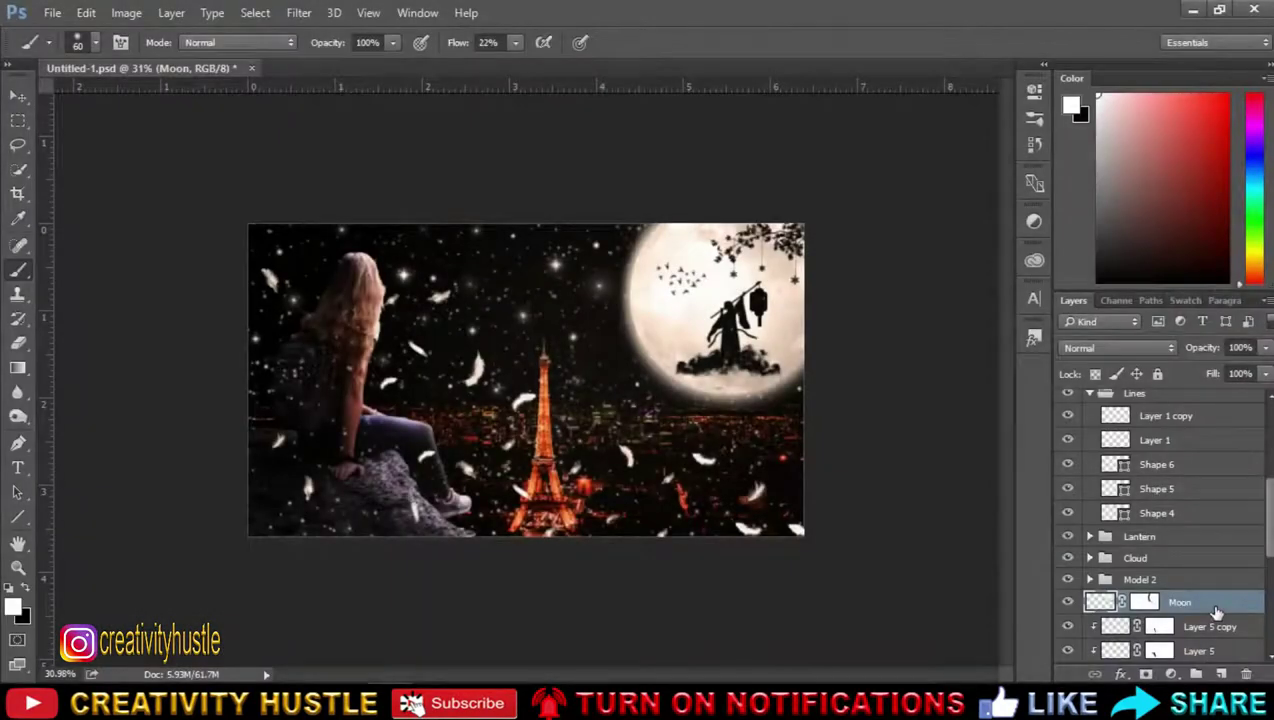
Step: Duplicate the Moon layer and give Moon copy a 26.4 px Gaussian Blur beneath the sharp moon
key(ctrl+j)
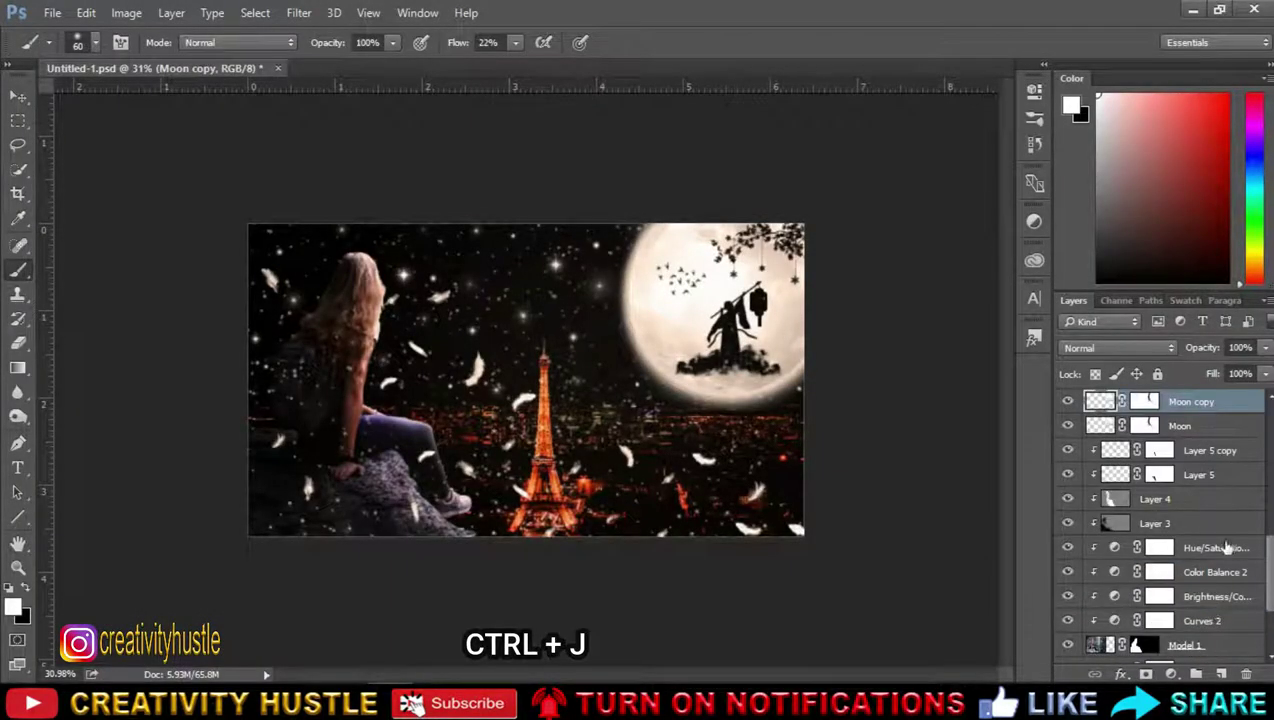
scroll(1200, 428, up, 3)
click(1207, 497)
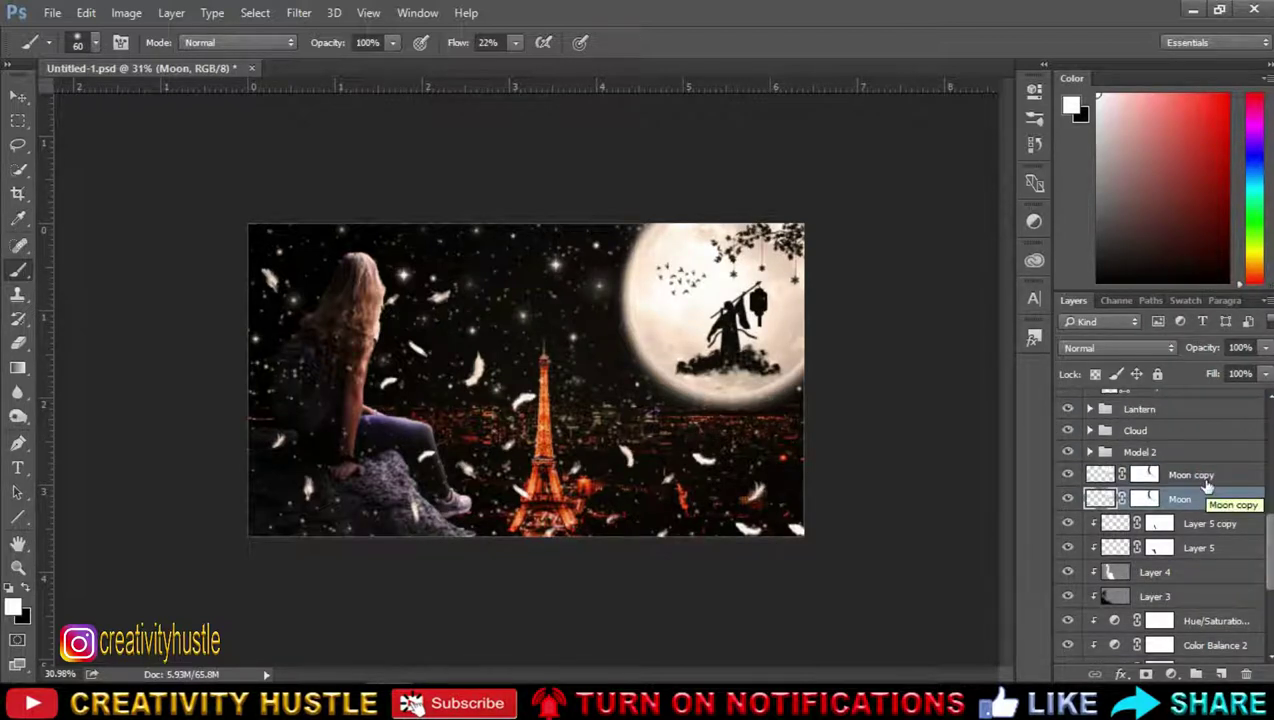
click(1207, 476)
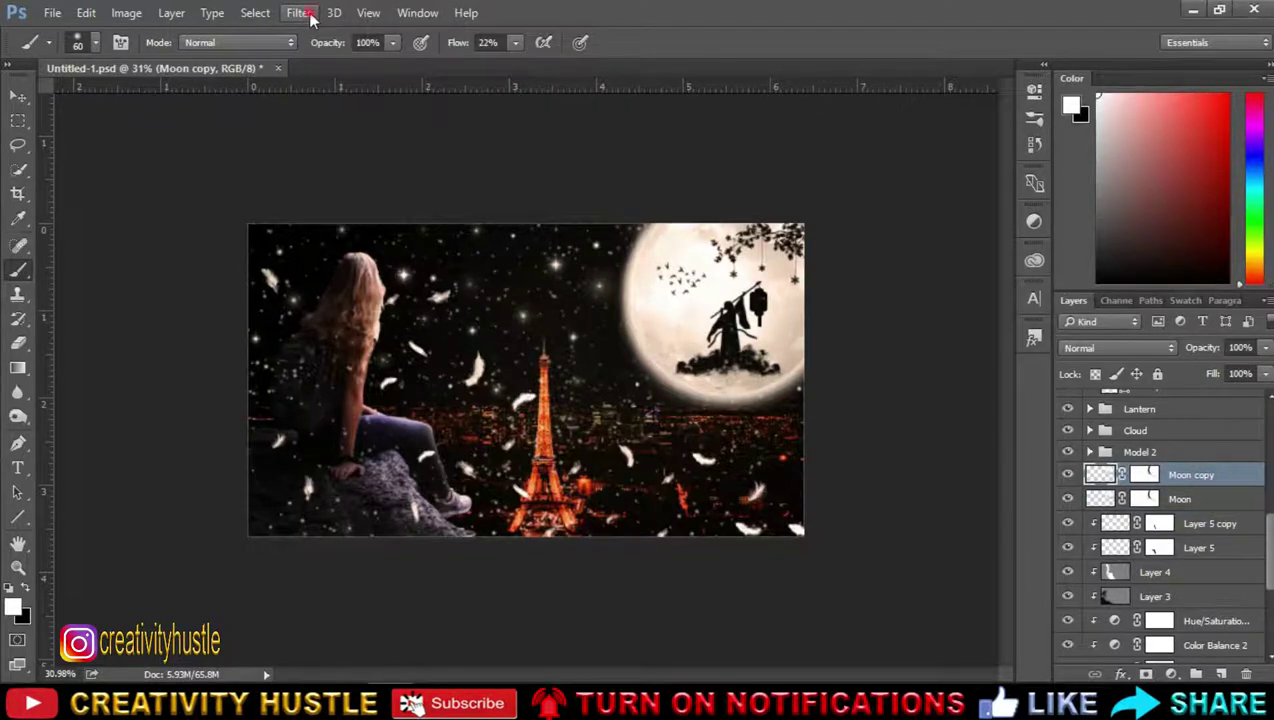
click(300, 13)
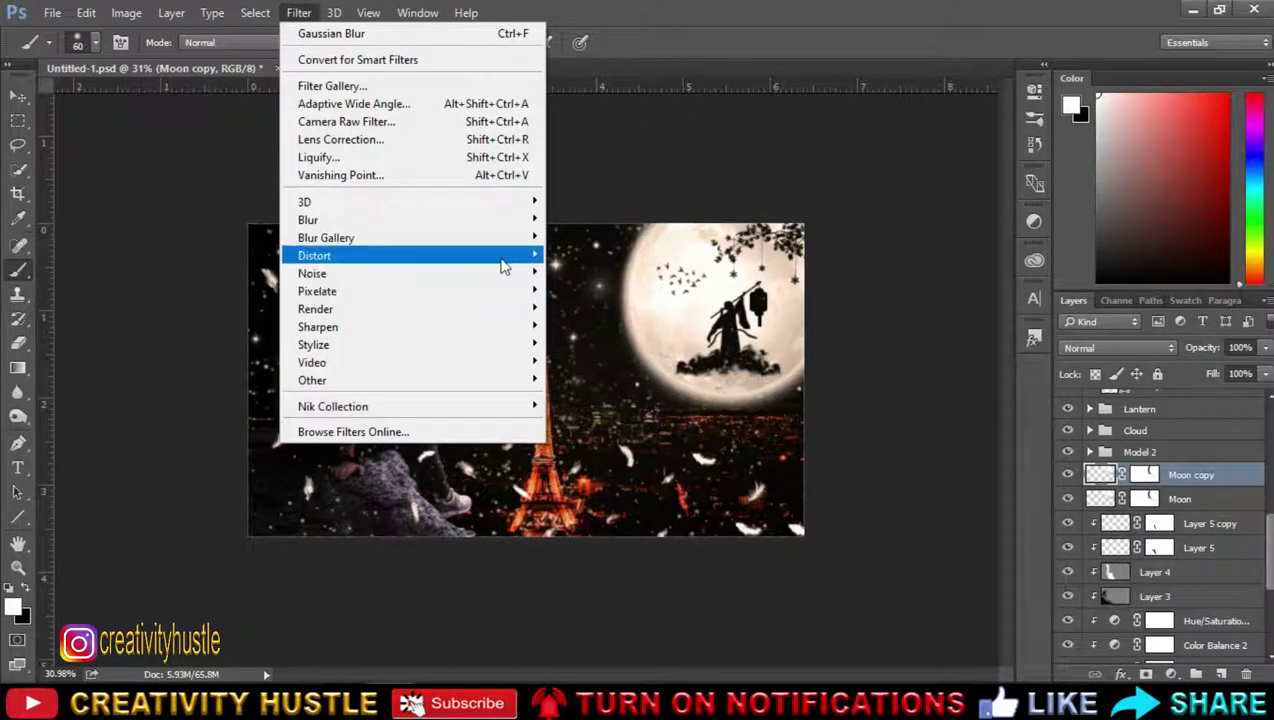
mouse_move(308, 220)
click(633, 293)
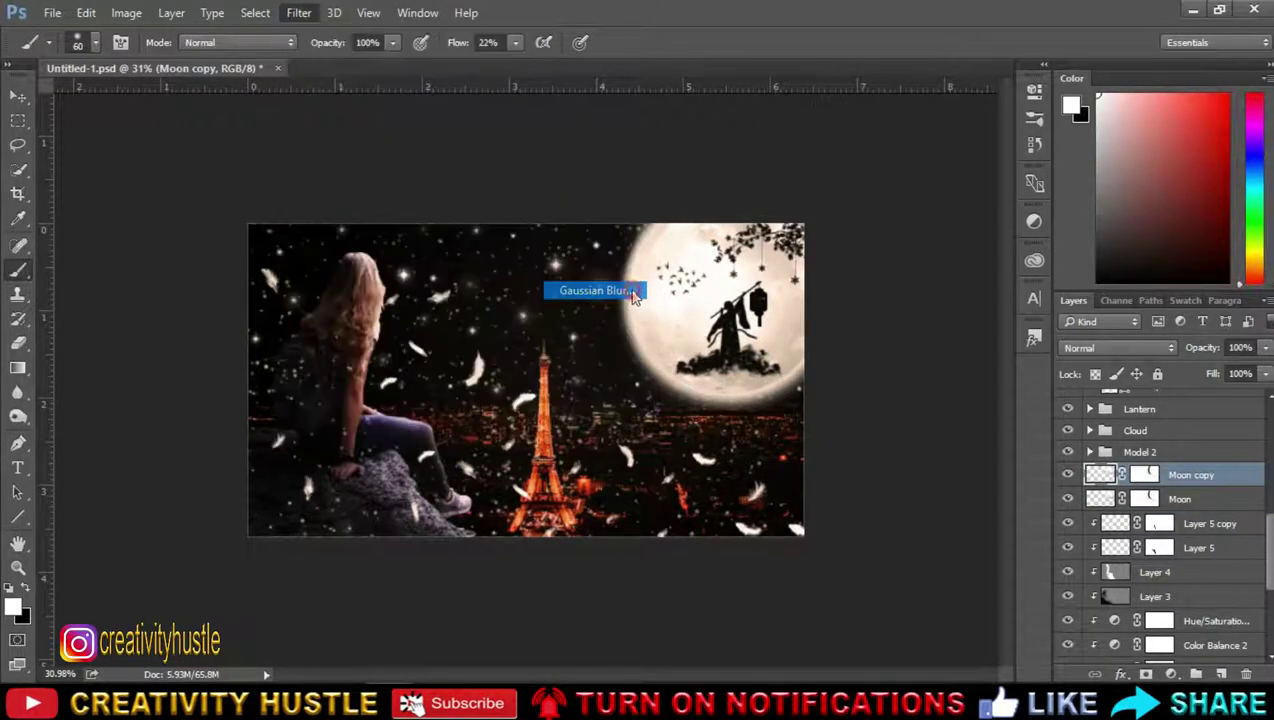
mouse_move(1140, 394)
mouse_down()
mouse_move(1016, 387)
mouse_move(1062, 385)
mouse_up()
click(1220, 132)
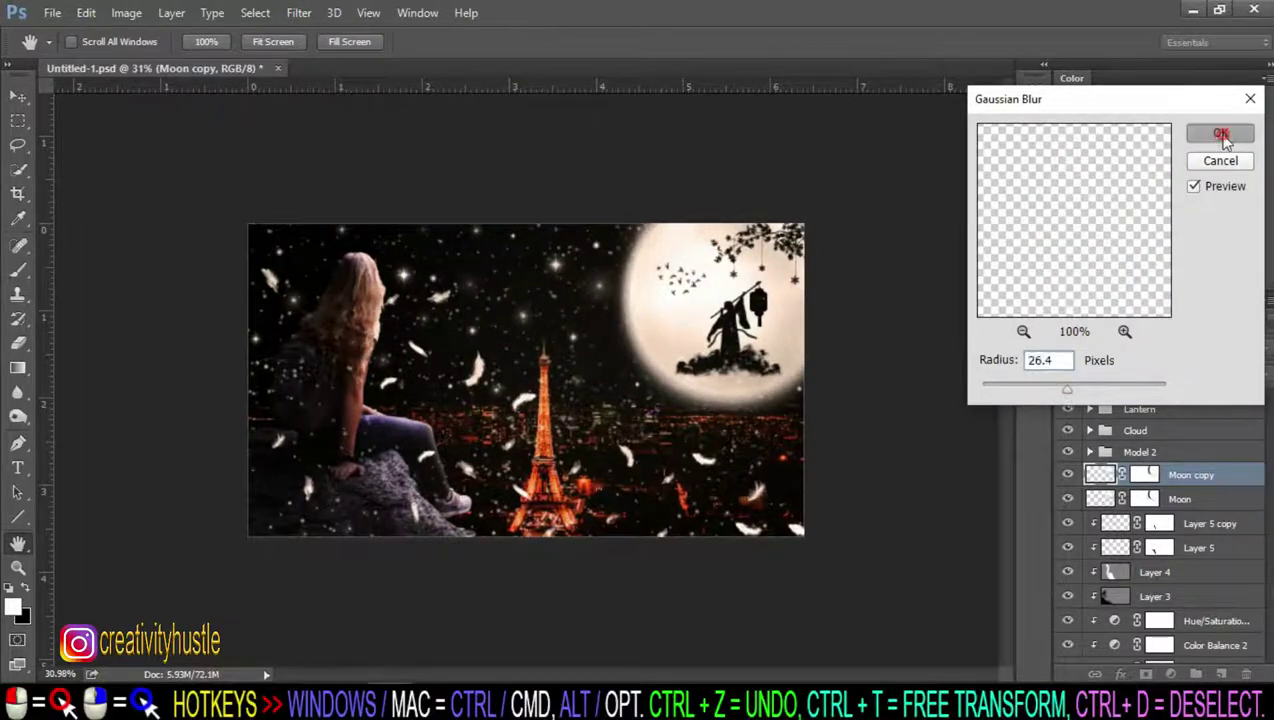
key(b)
click(1190, 498)
key(ctrl+])
scroll(1204, 479, down, 1)
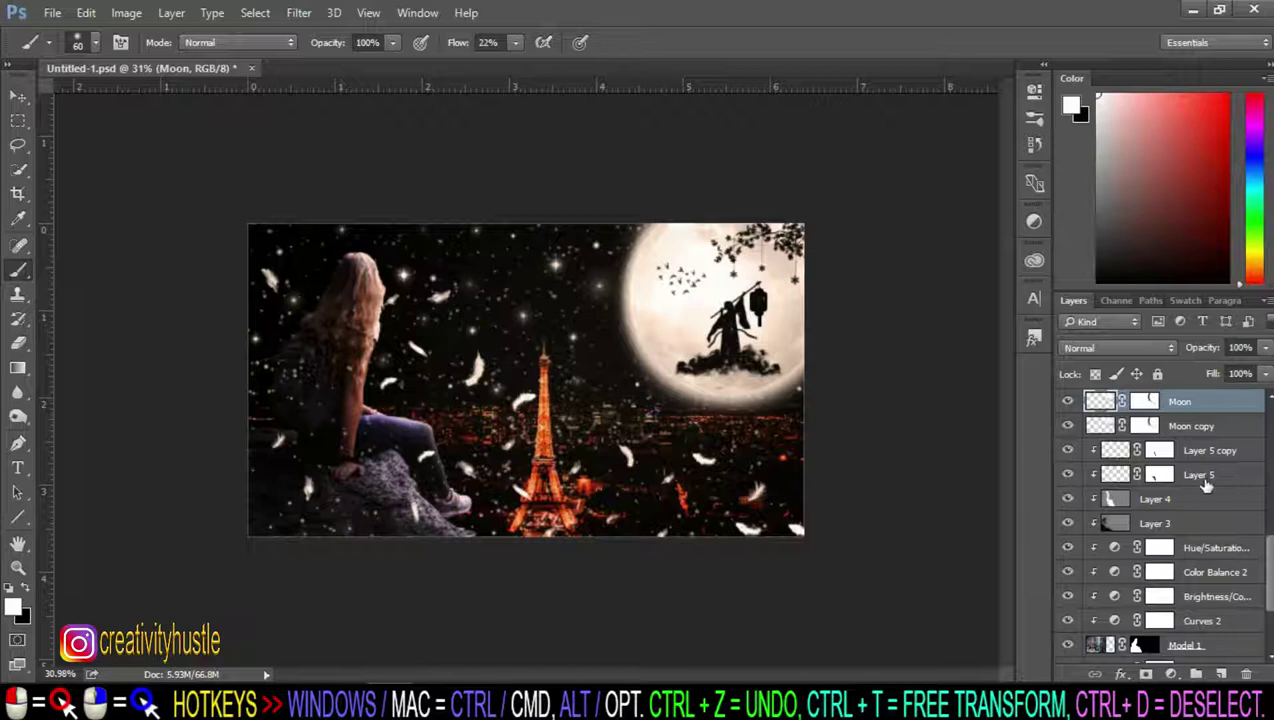
click(1067, 426)
click(1067, 426)
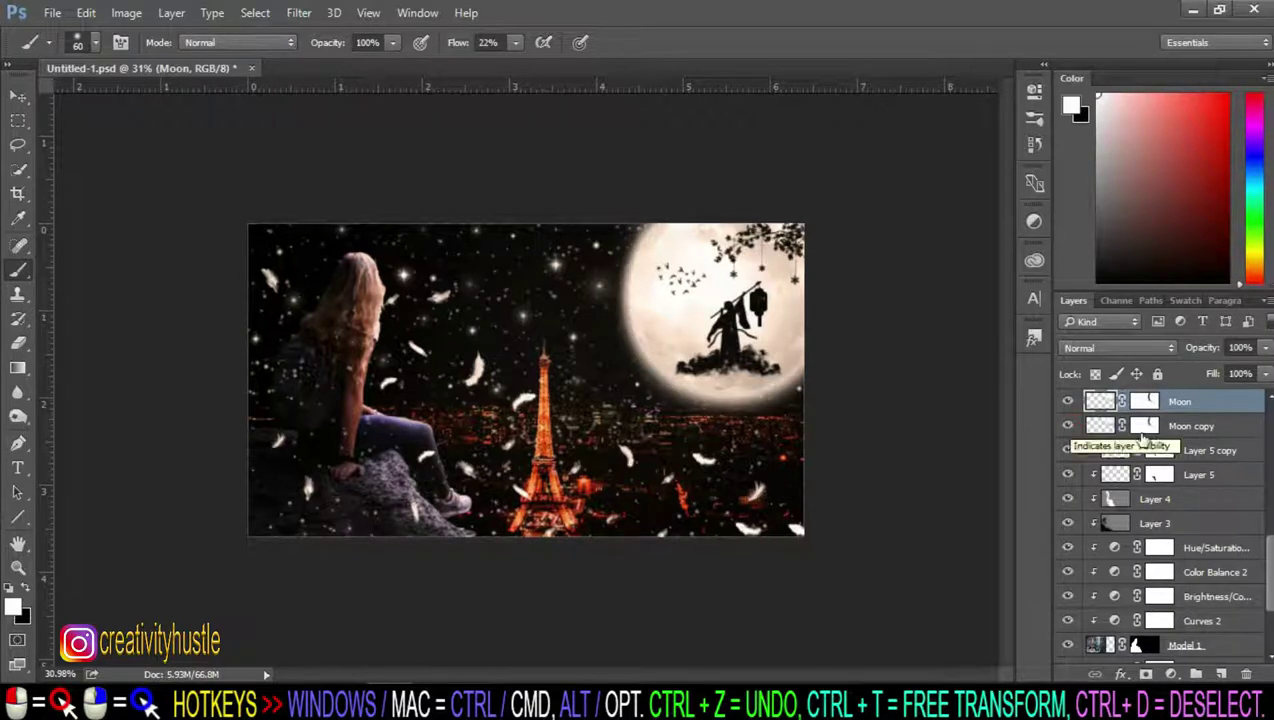
Step: Duplicate the blurred copy and blur Moon copy 2 at 117.7 px for a wide glow
click(1230, 427)
key(ctrl+j)
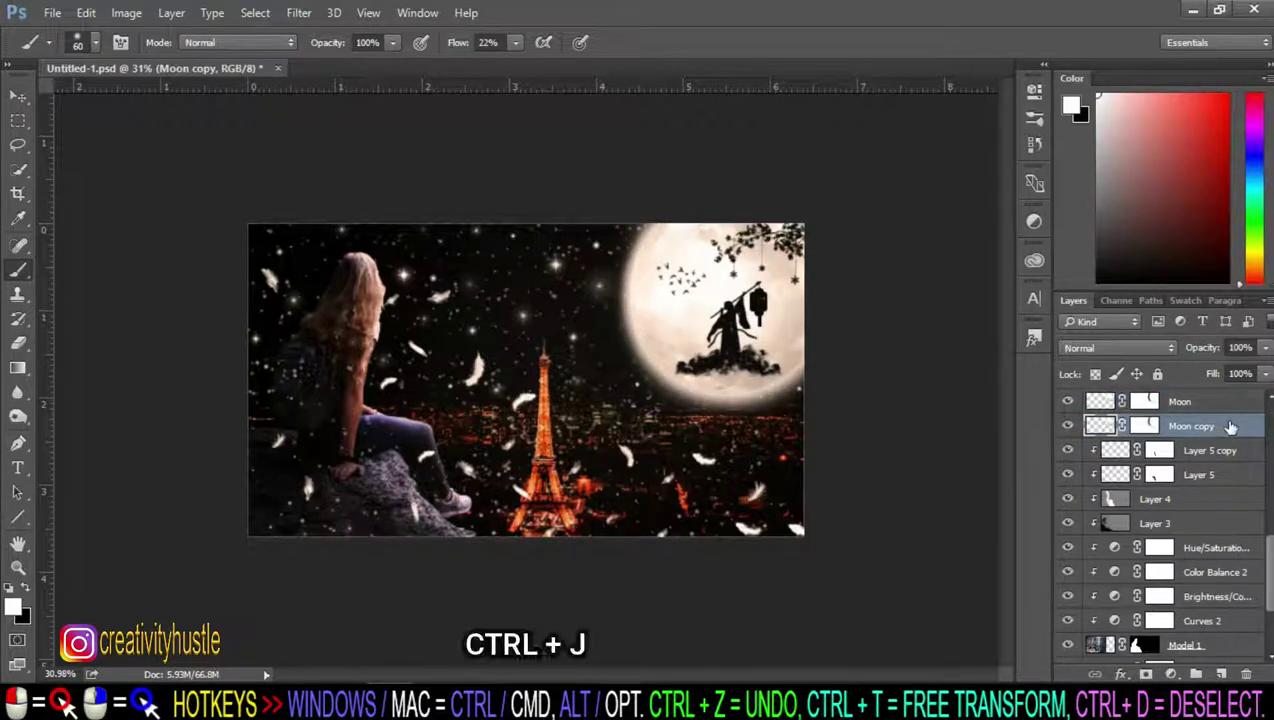
click(299, 13)
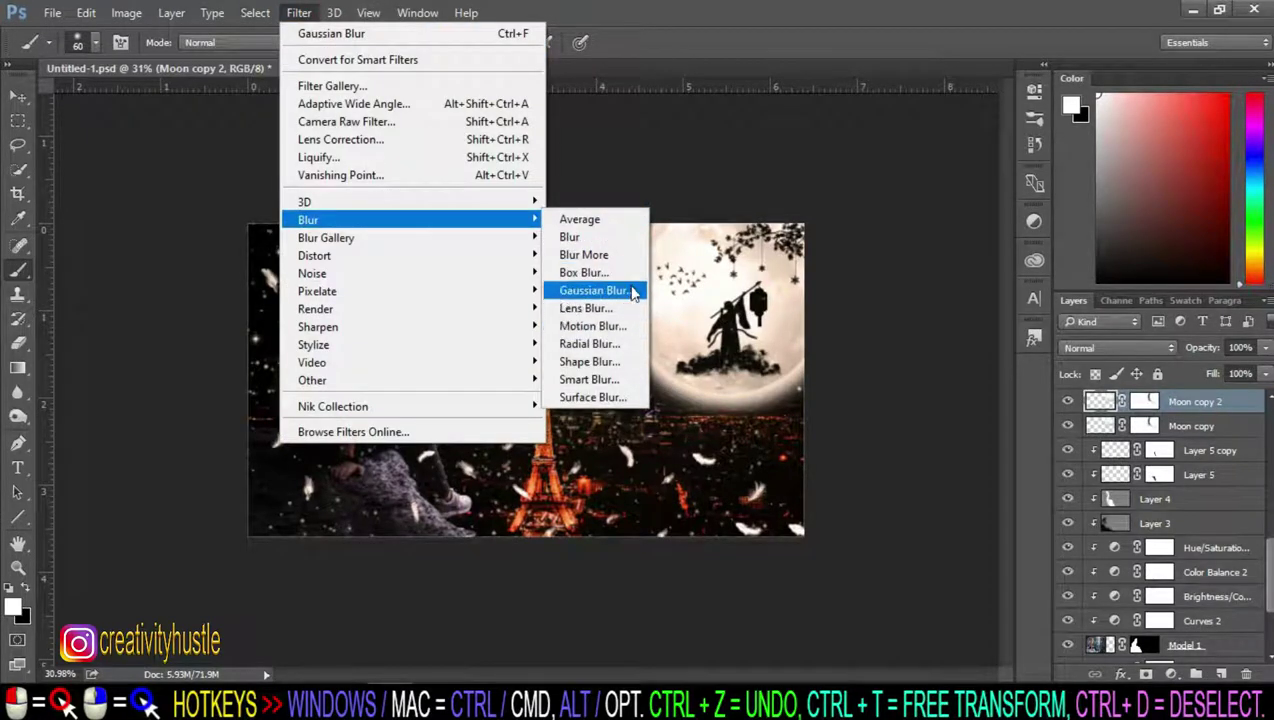
click(595, 290)
drag(1067, 389, 1106, 394)
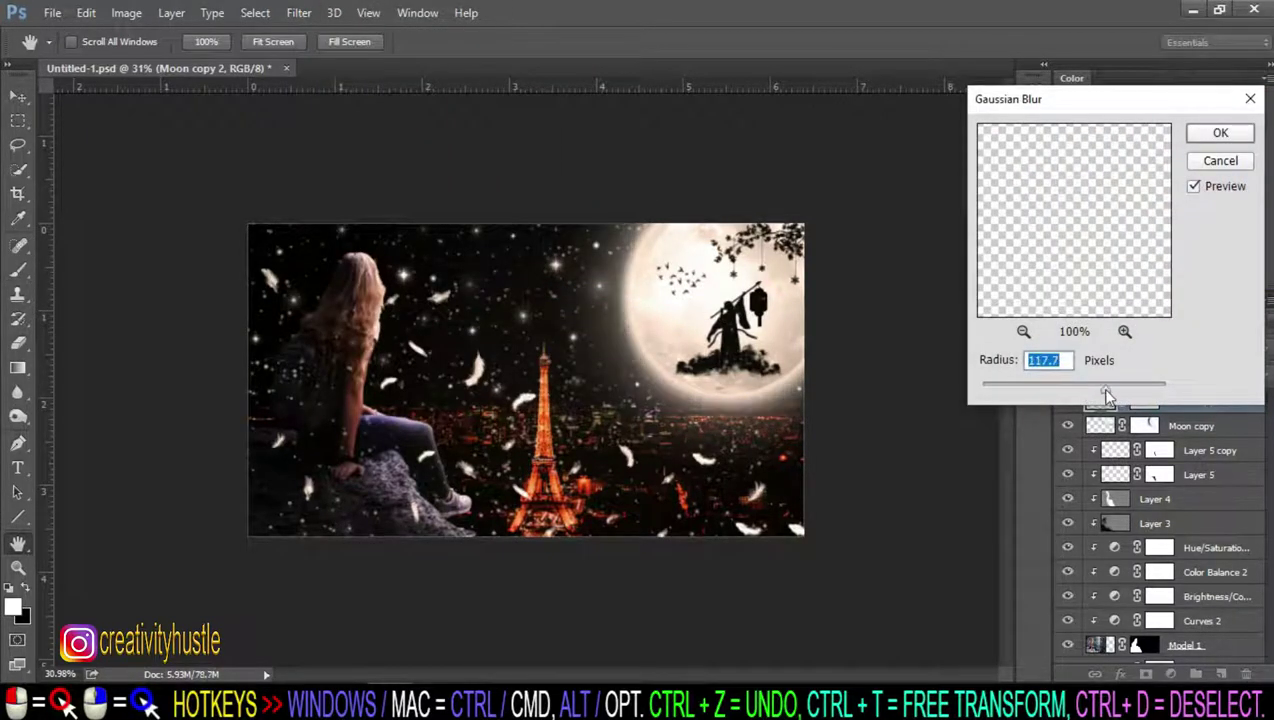
click(1220, 134)
key(b)
text(50)
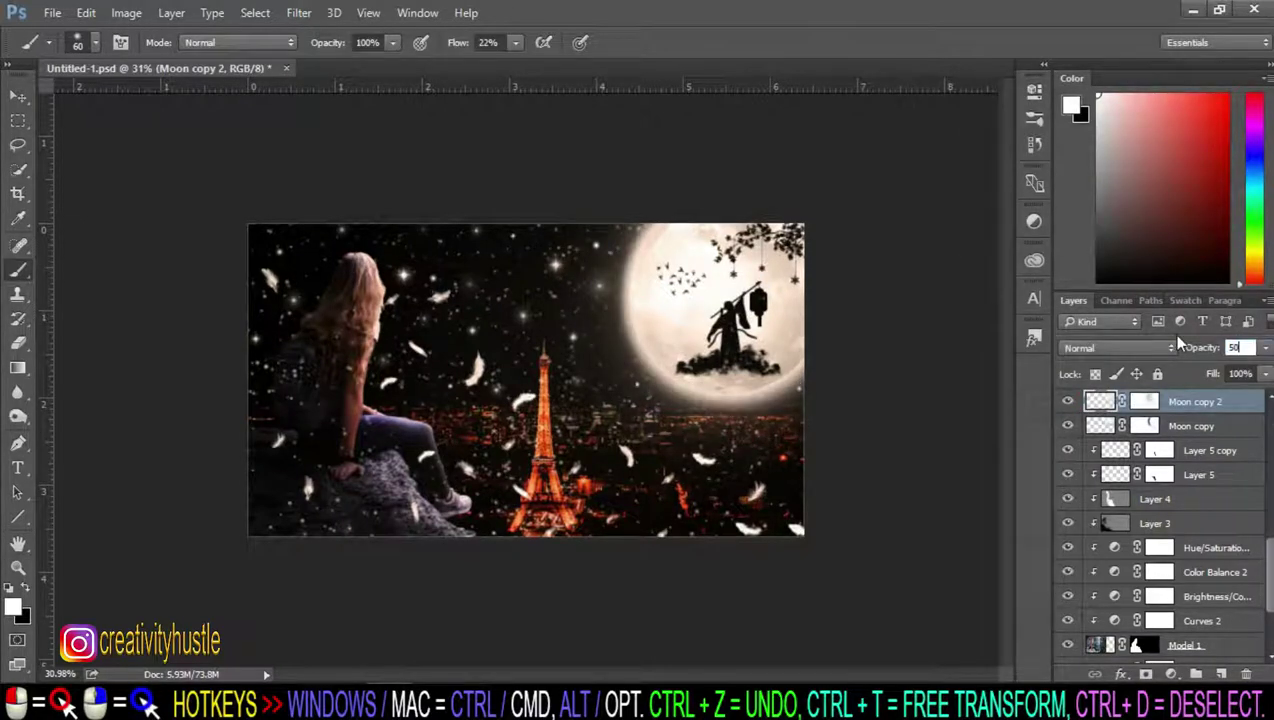
click(1068, 403)
click(1068, 403)
scroll(745, 385, down, 2)
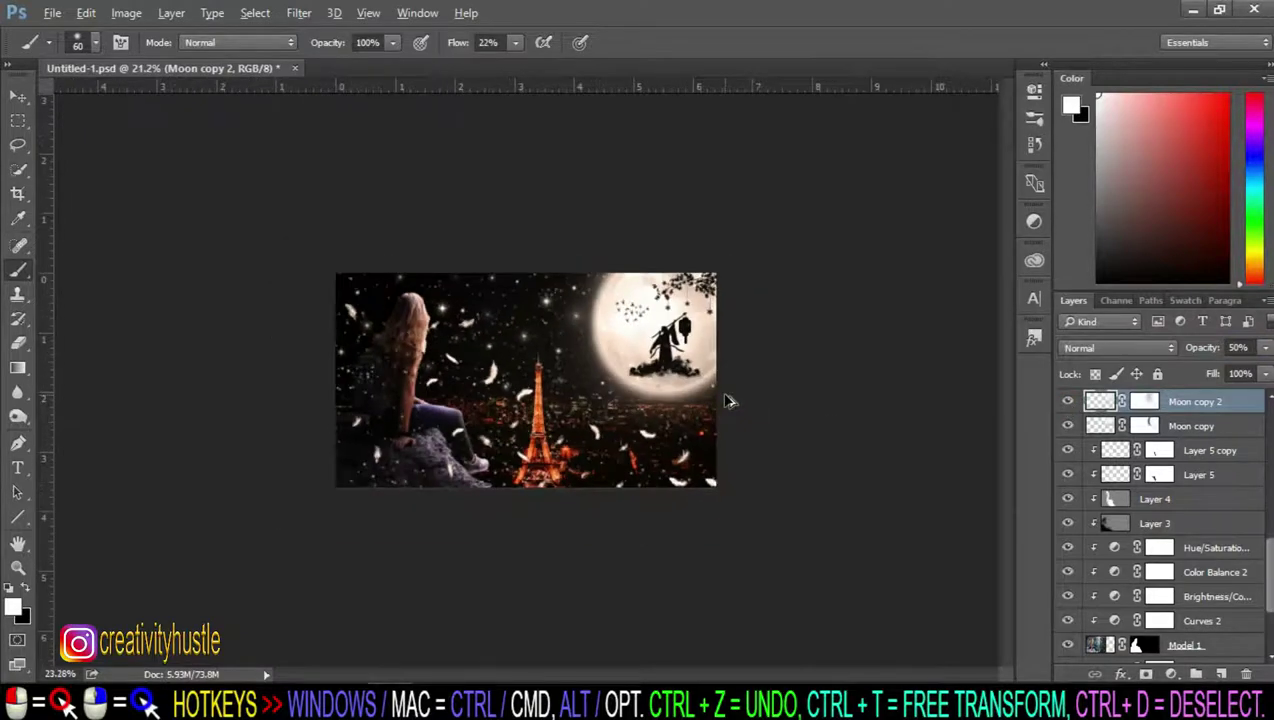
scroll(765, 400, up, 3)
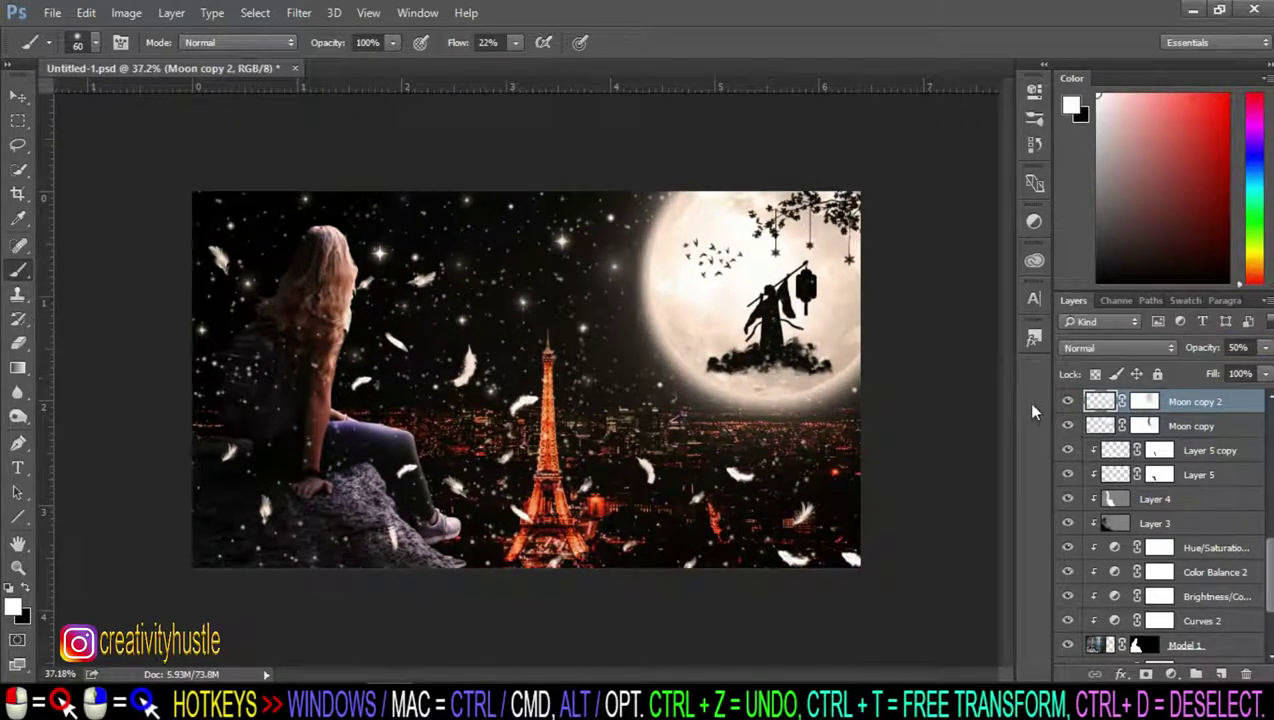
scroll(846, 497, down, 1)
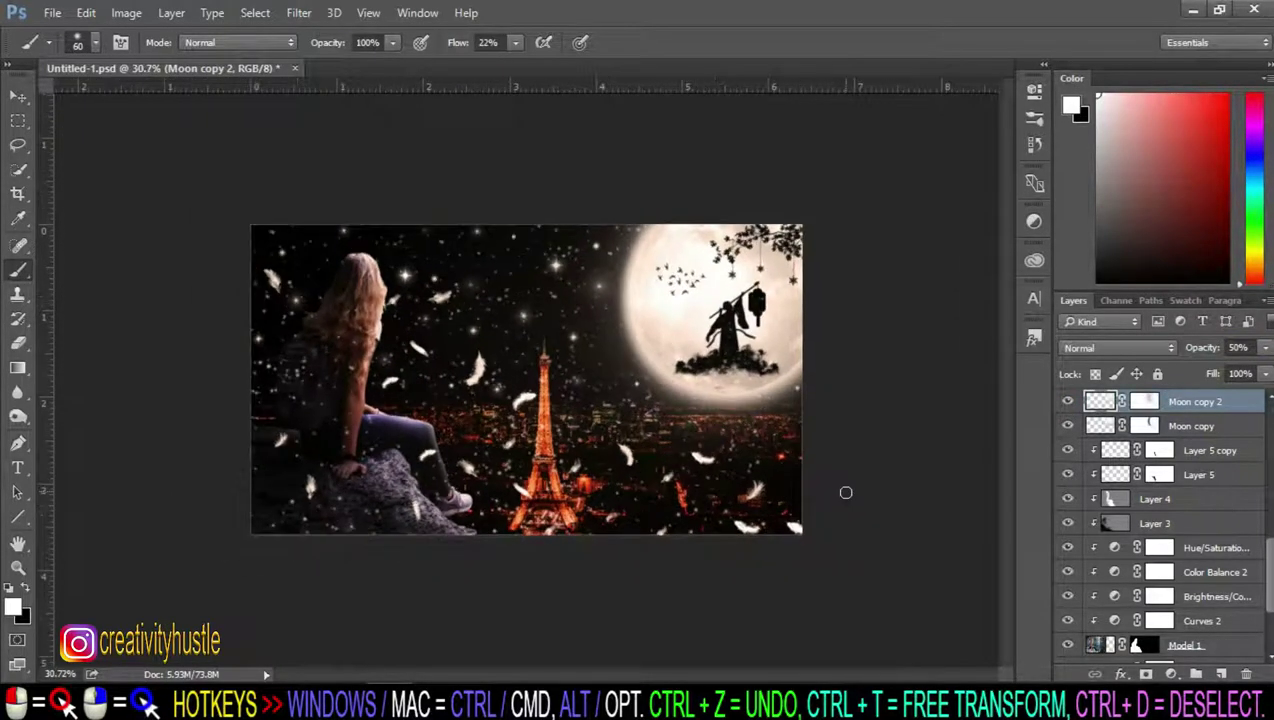
scroll(648, 505, up, 2)
scroll(640, 512, down, 1)
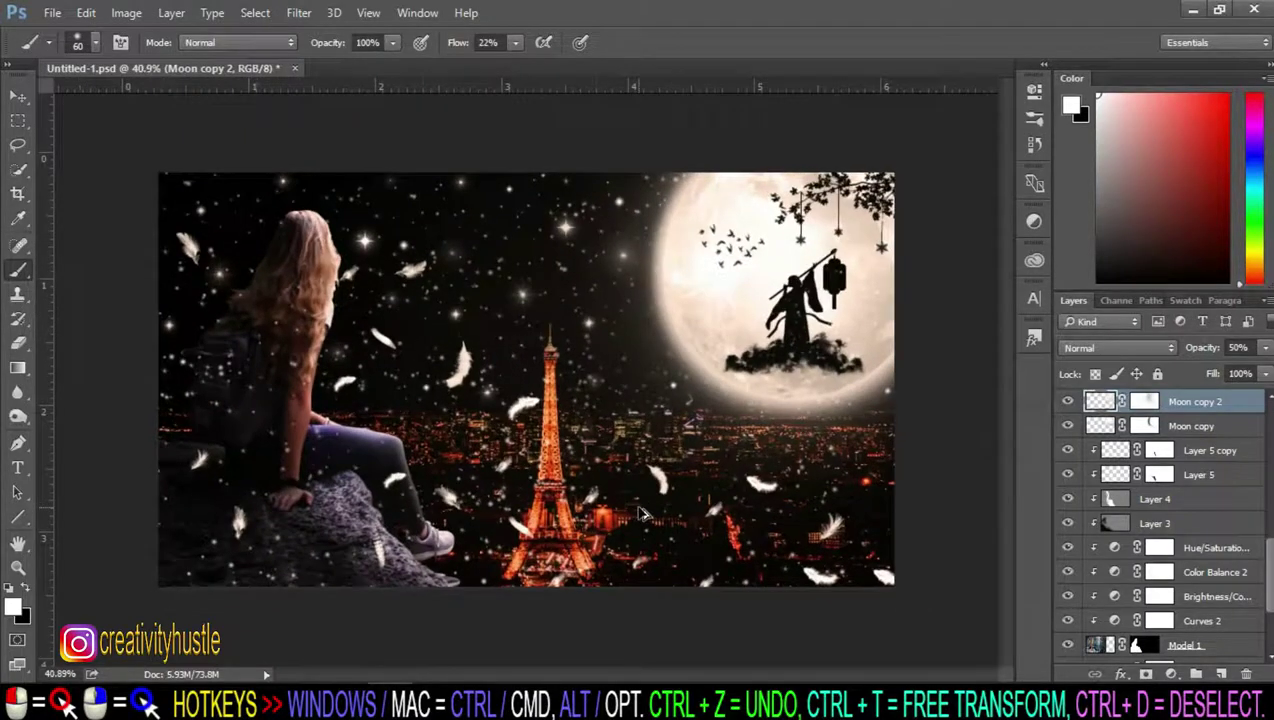
scroll(640, 512, down, 1)
scroll(1252, 426, up, 3)
scroll(1252, 426, up, 5)
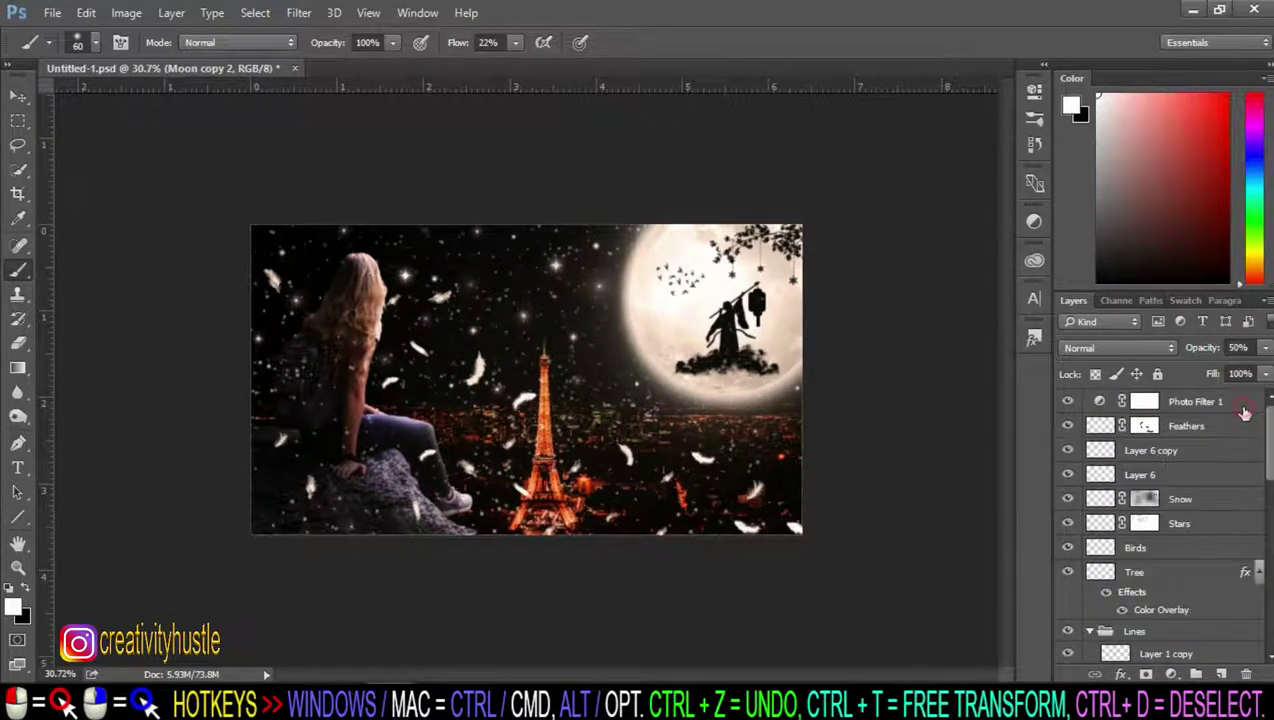
Step: Stamp the visible image onto a new layer and apply Brilliance / Warmth (Saturation 23%, Warmth 35%)
click(1242, 408)
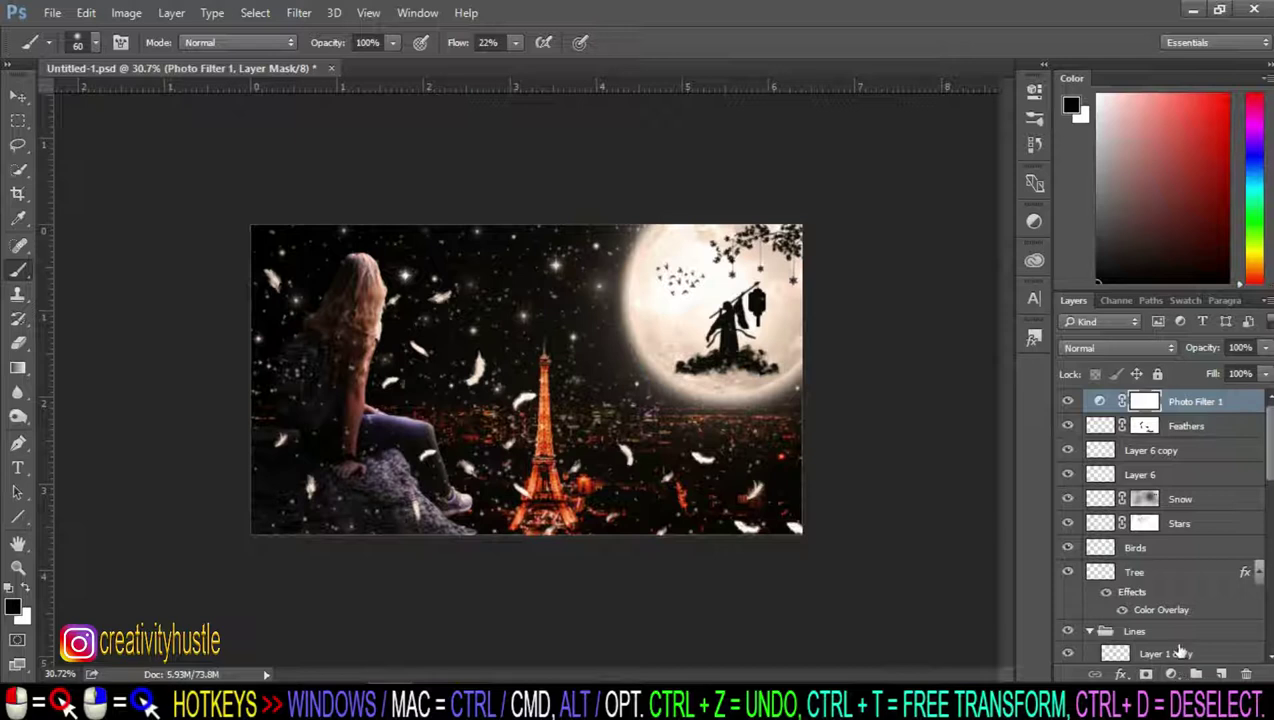
key(shift+ctrl+alt+e)
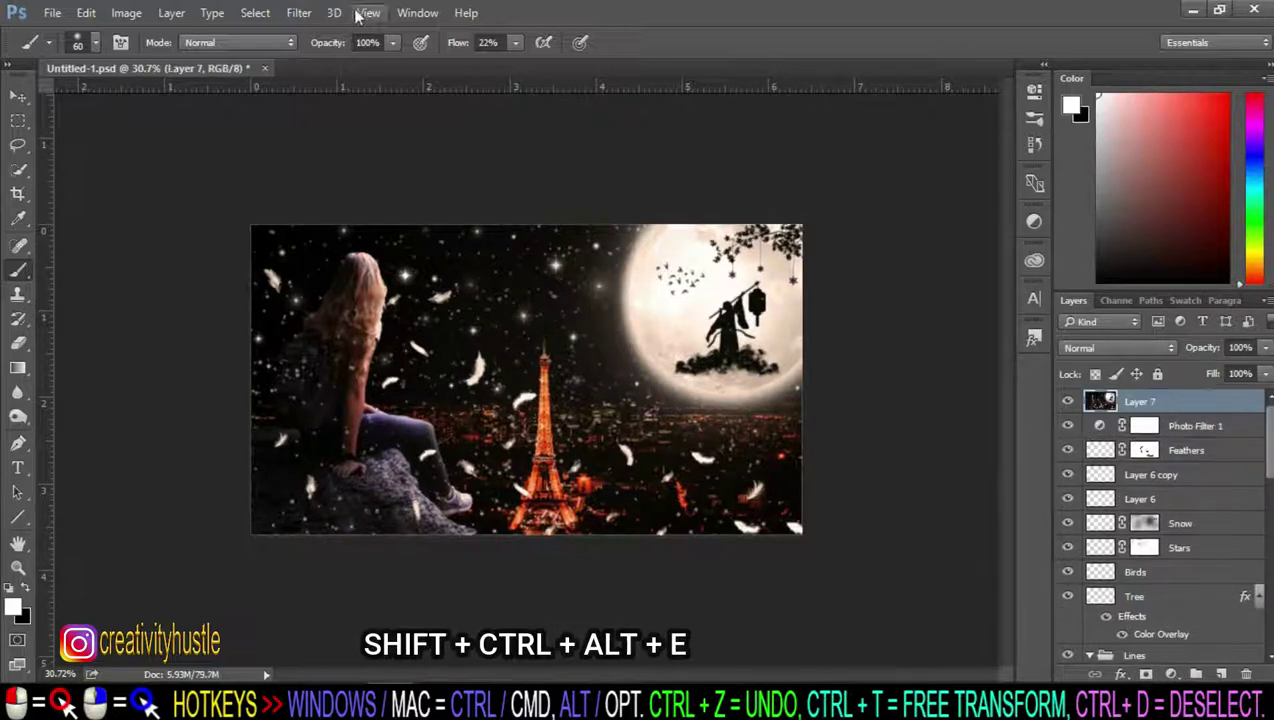
click(299, 12)
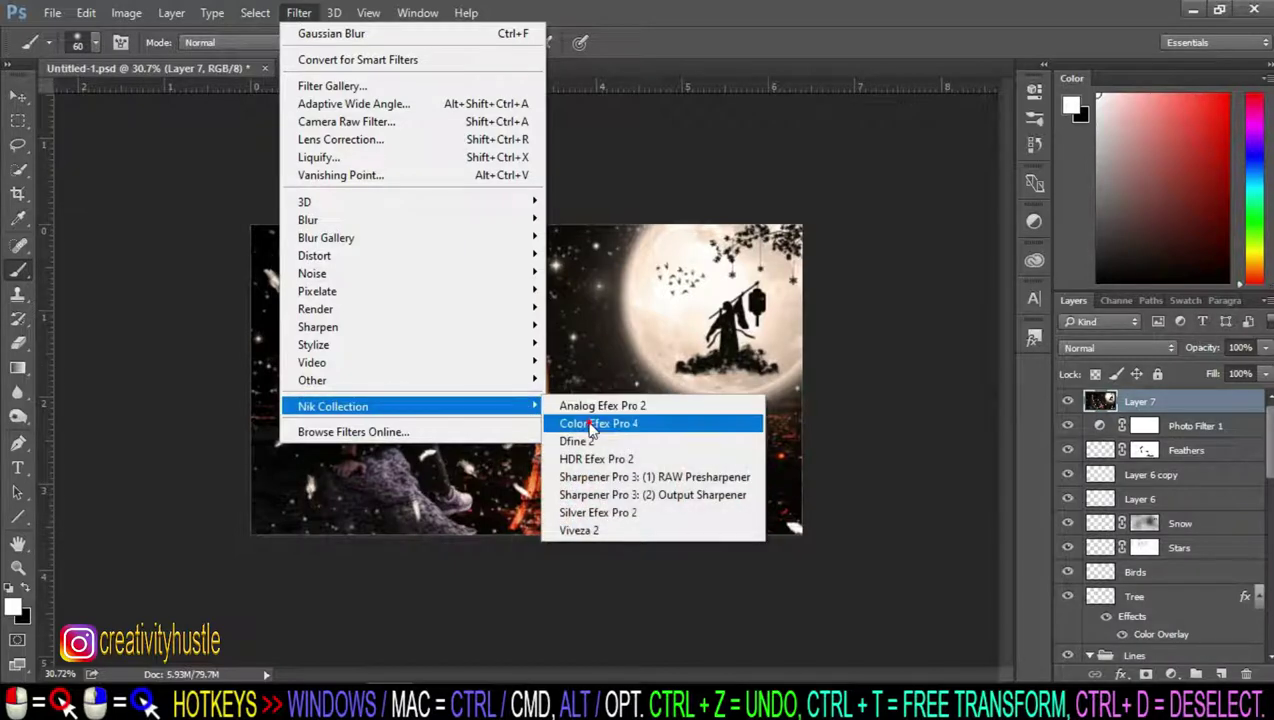
mouse_move(333, 406)
click(586, 420)
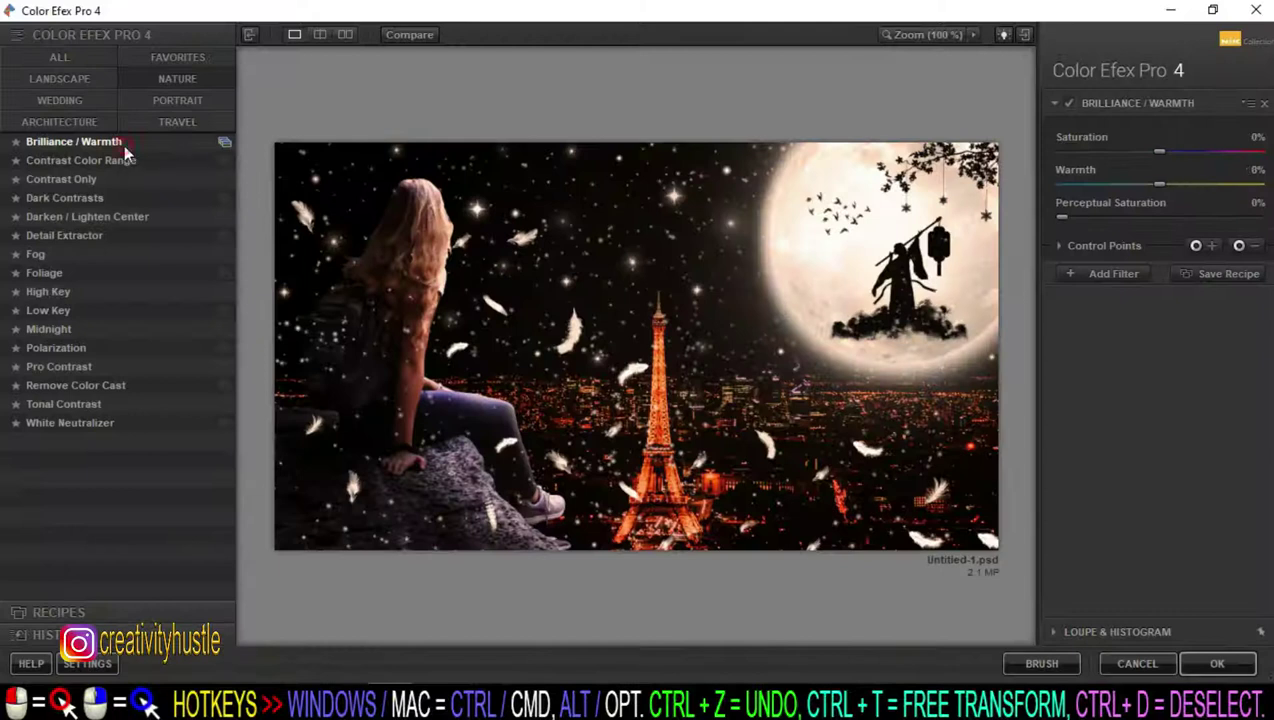
mouse_move(1159, 151)
mouse_down()
mouse_move(1181, 151)
mouse_move(1195, 184)
mouse_up()
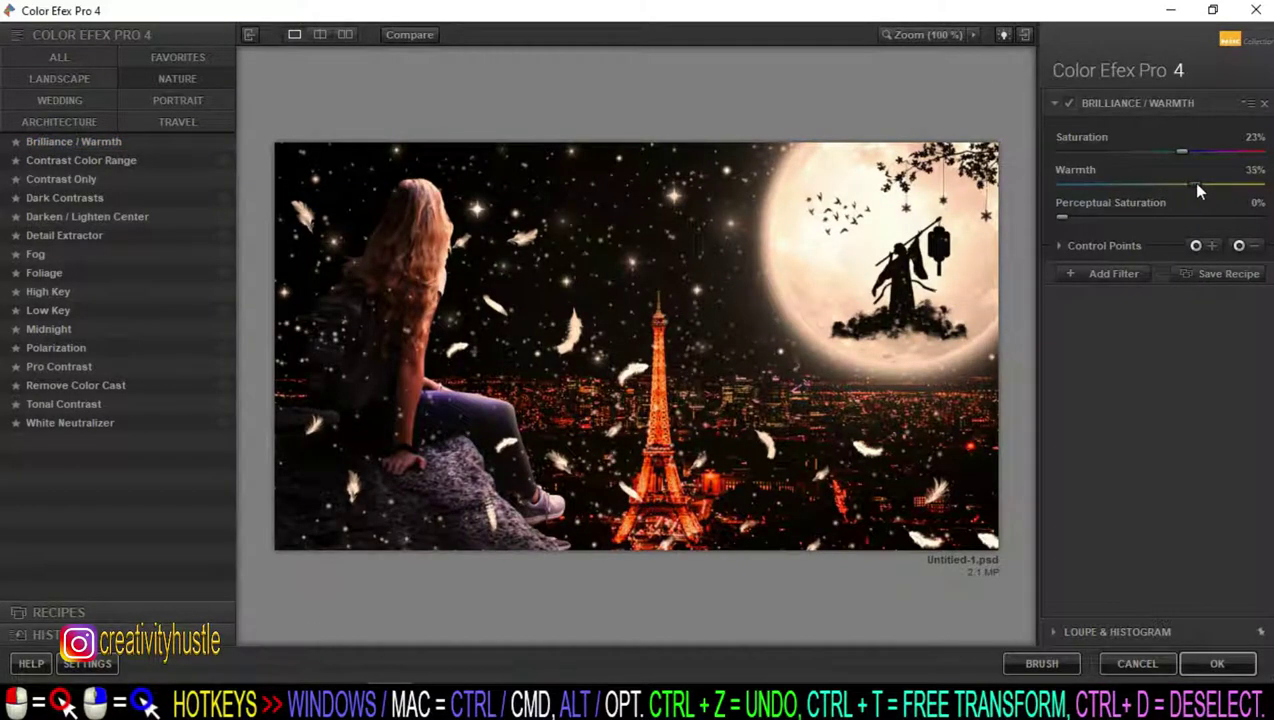
click(1216, 663)
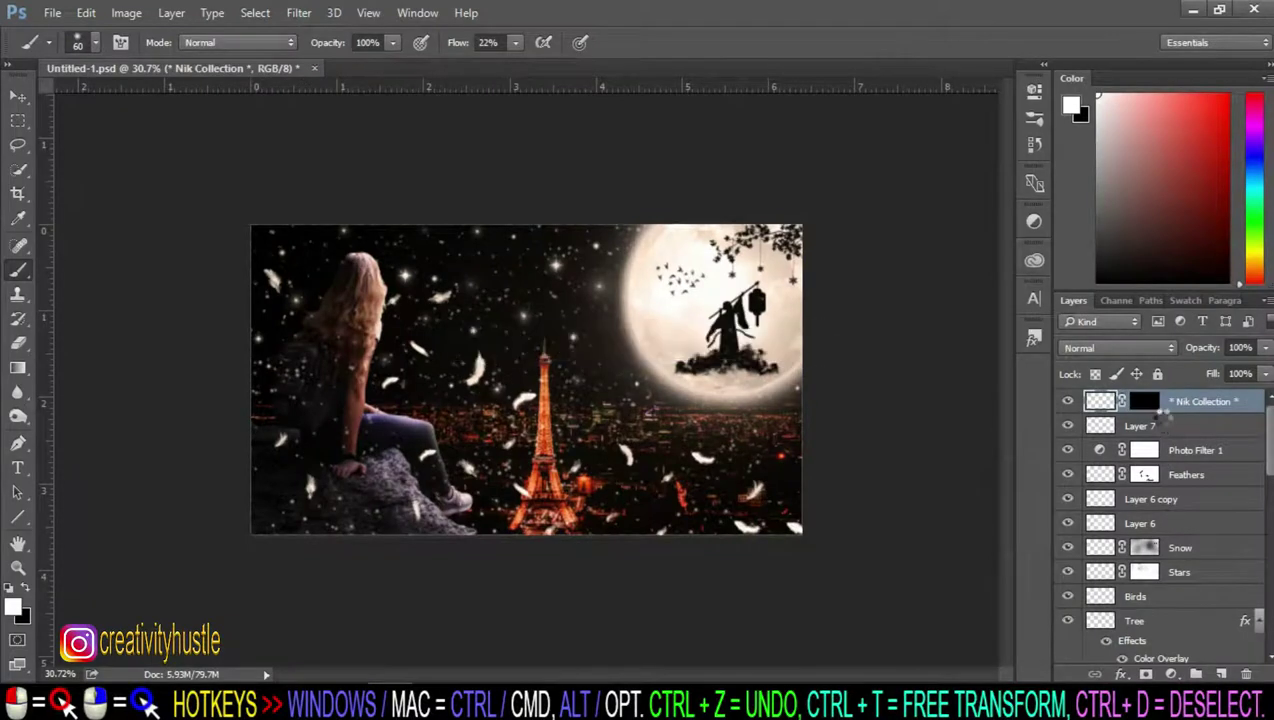
Step: Set the Brilliance / Warmth layer's opacity to 50%
click(1238, 347)
text(50)
key(Return)
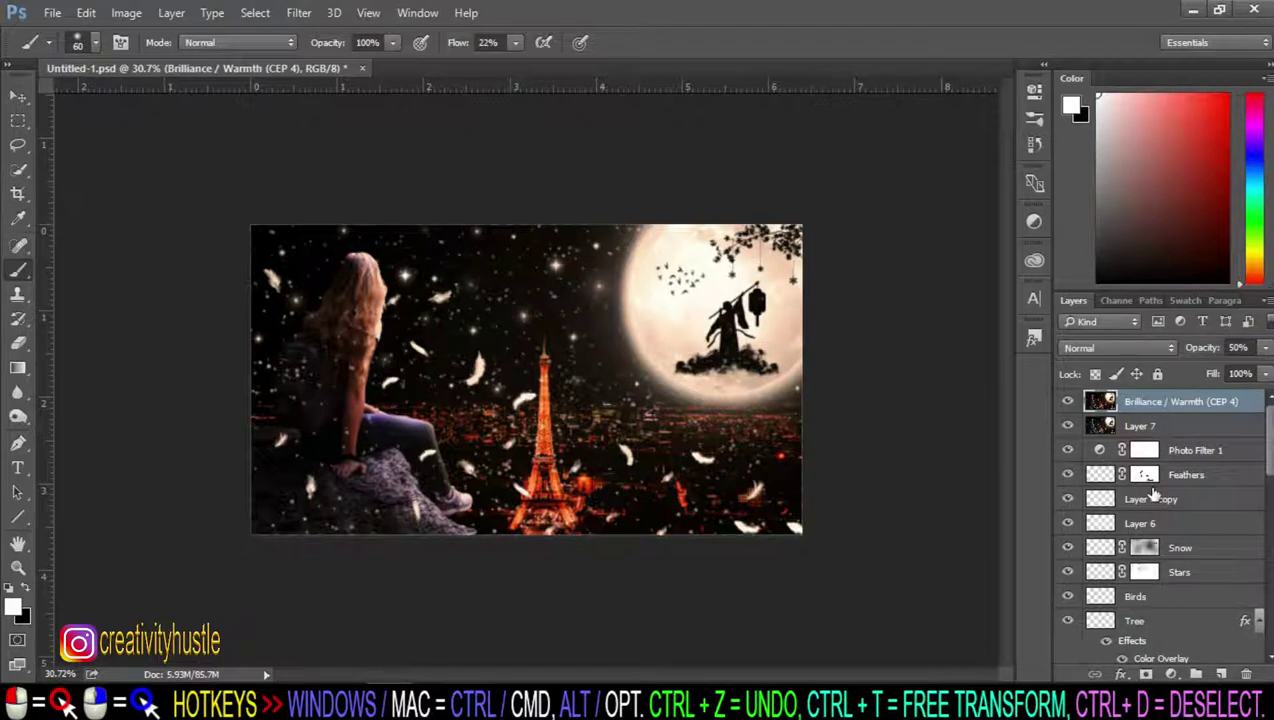
click(334, 12)
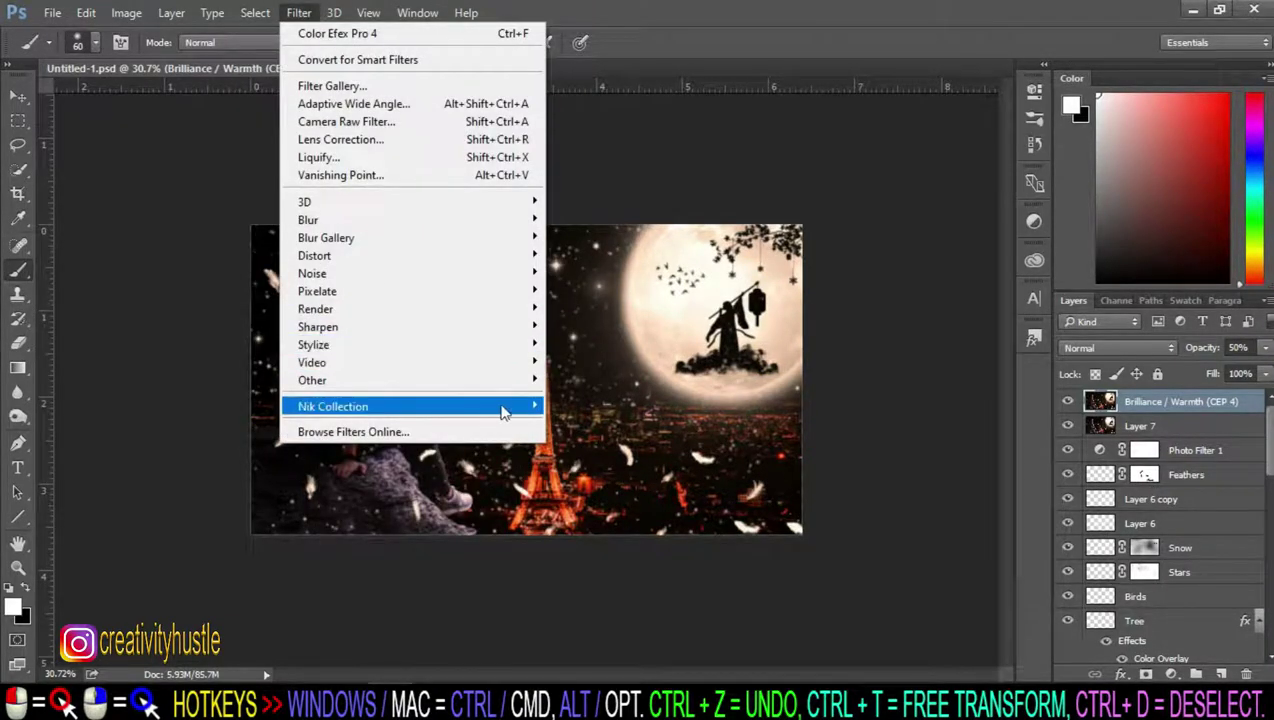
Step: Apply Color Efex Fog using Method 2 at about 25% intensity
click(621, 424)
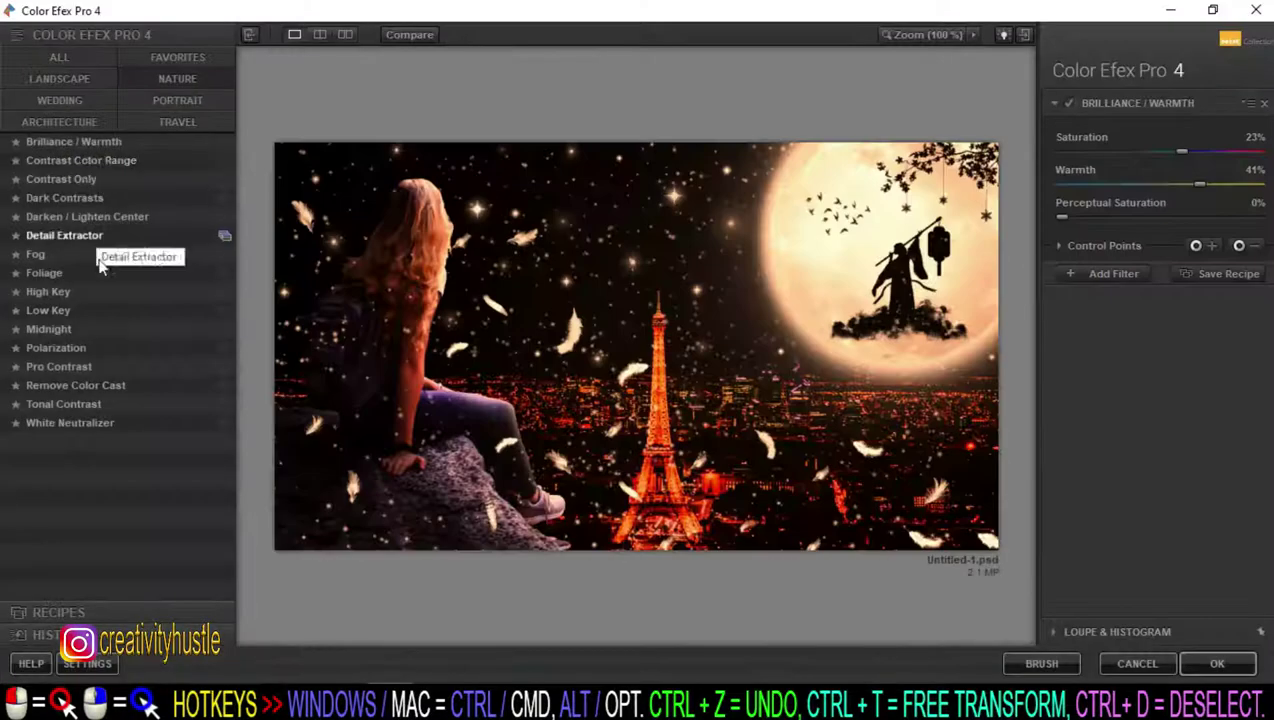
click(114, 274)
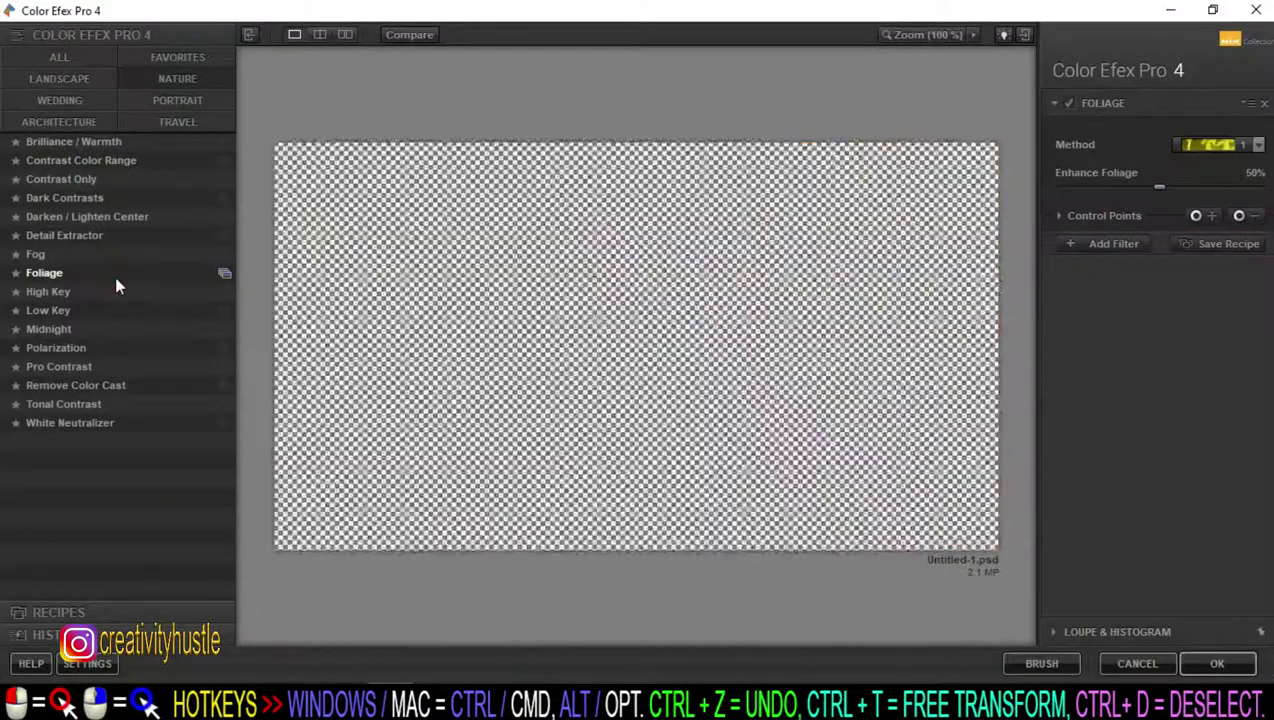
click(104, 256)
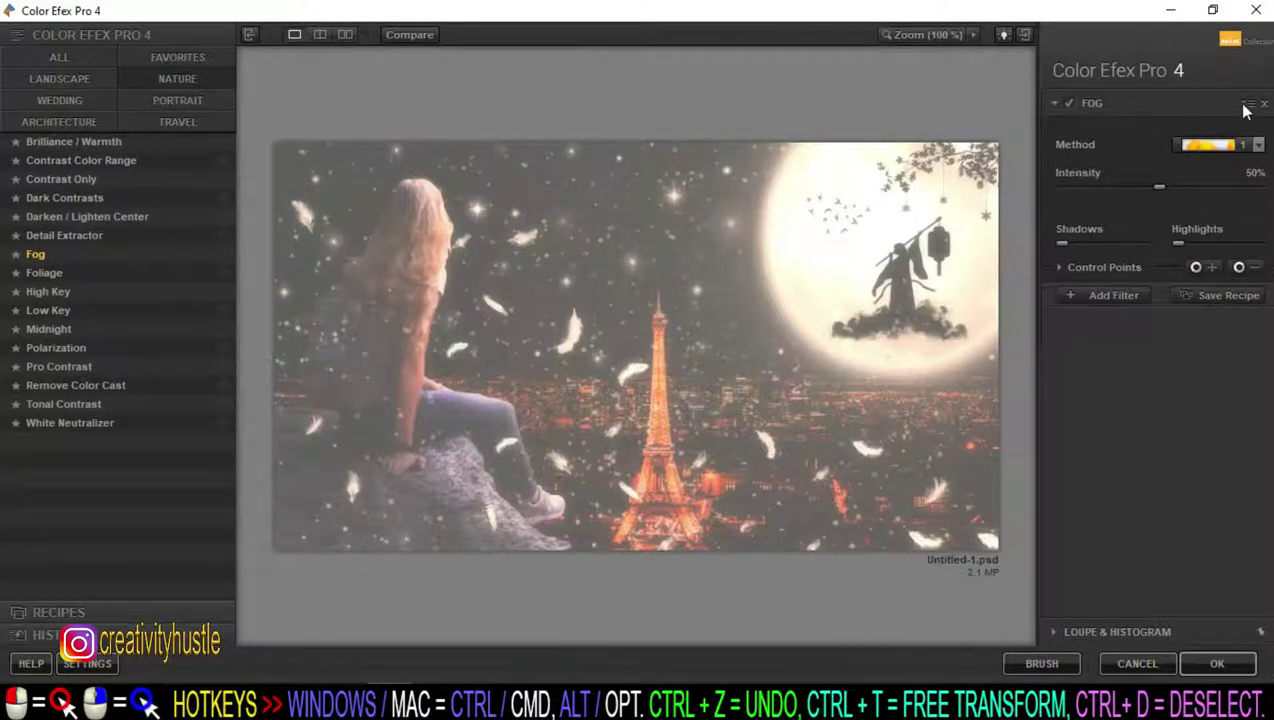
click(1228, 145)
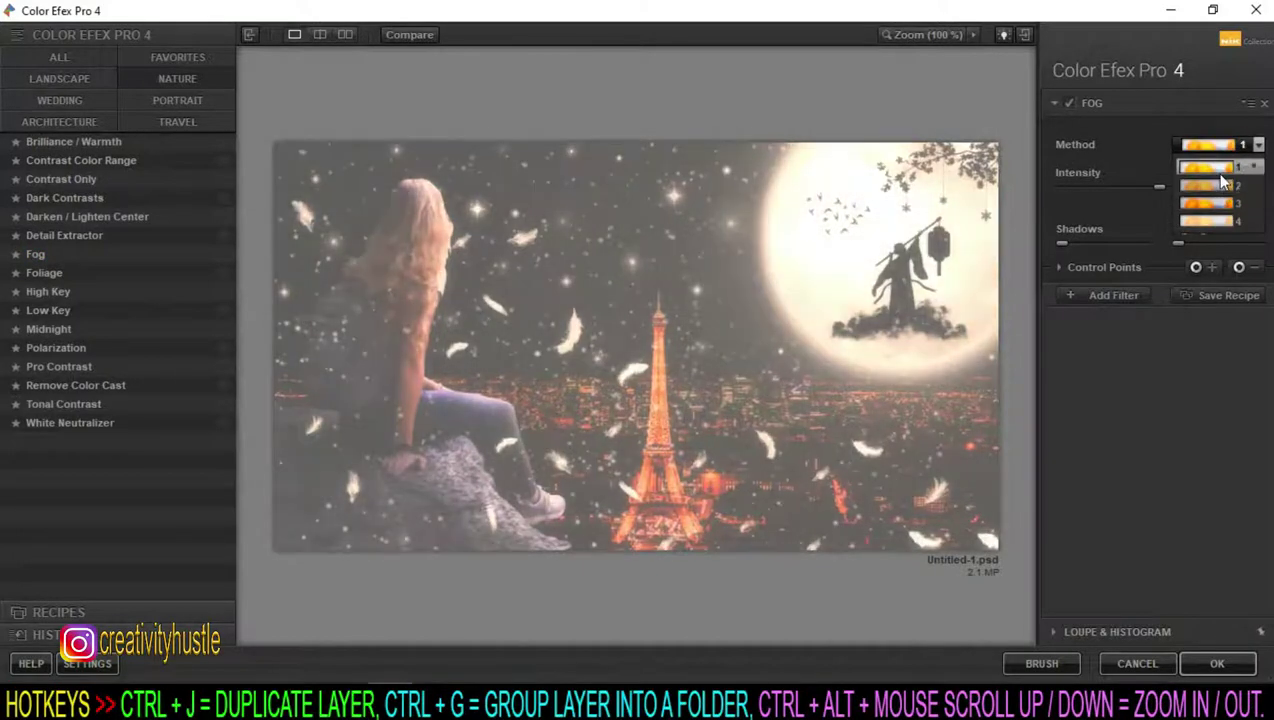
click(1215, 186)
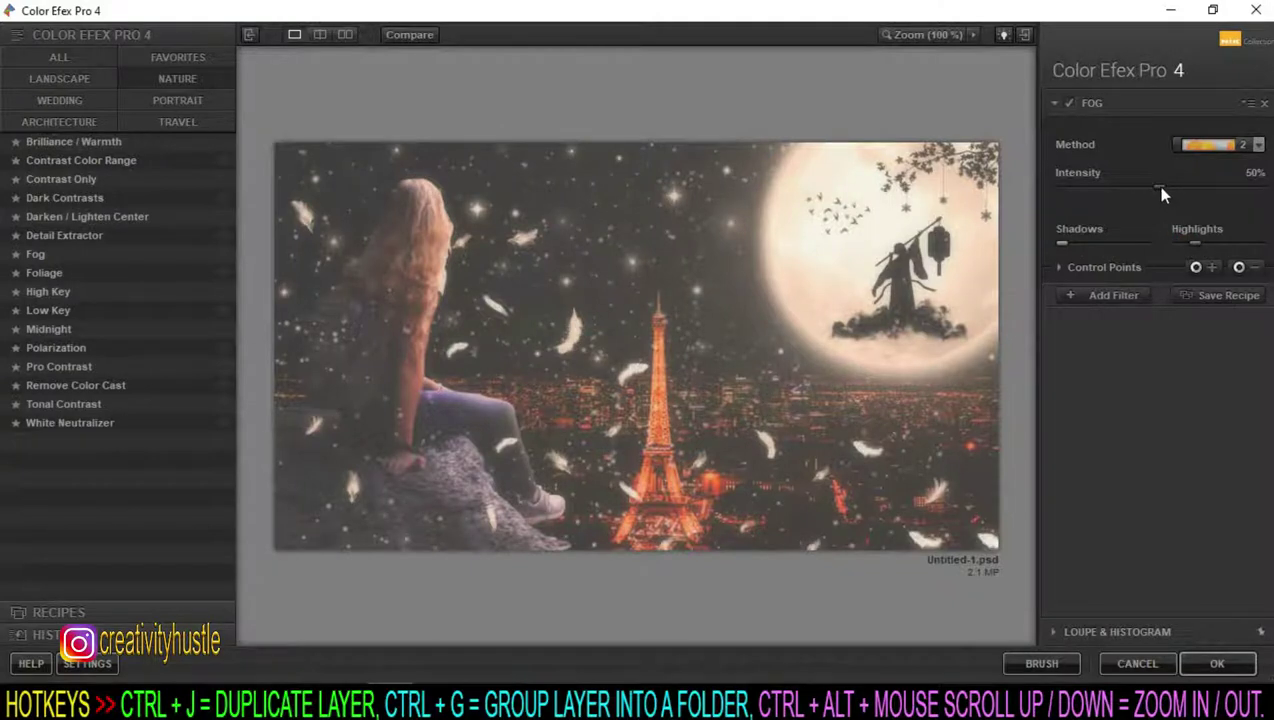
drag(1157, 187, 1110, 188)
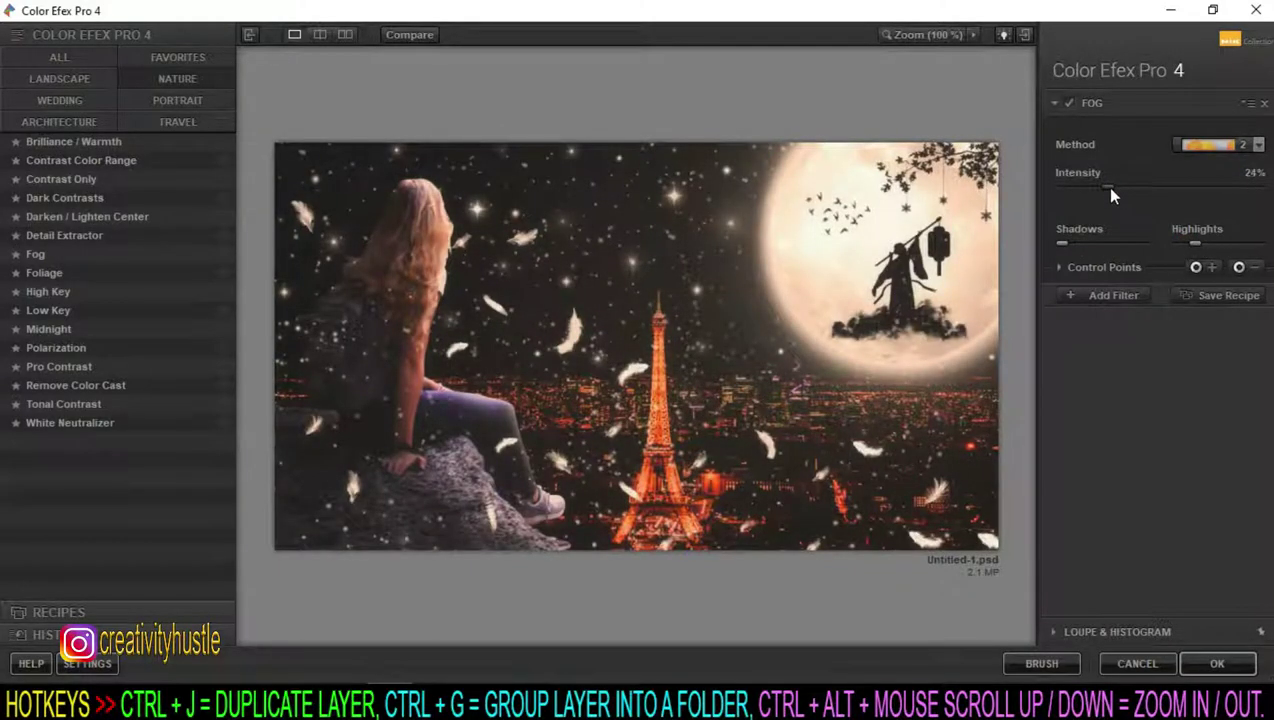
click(1217, 663)
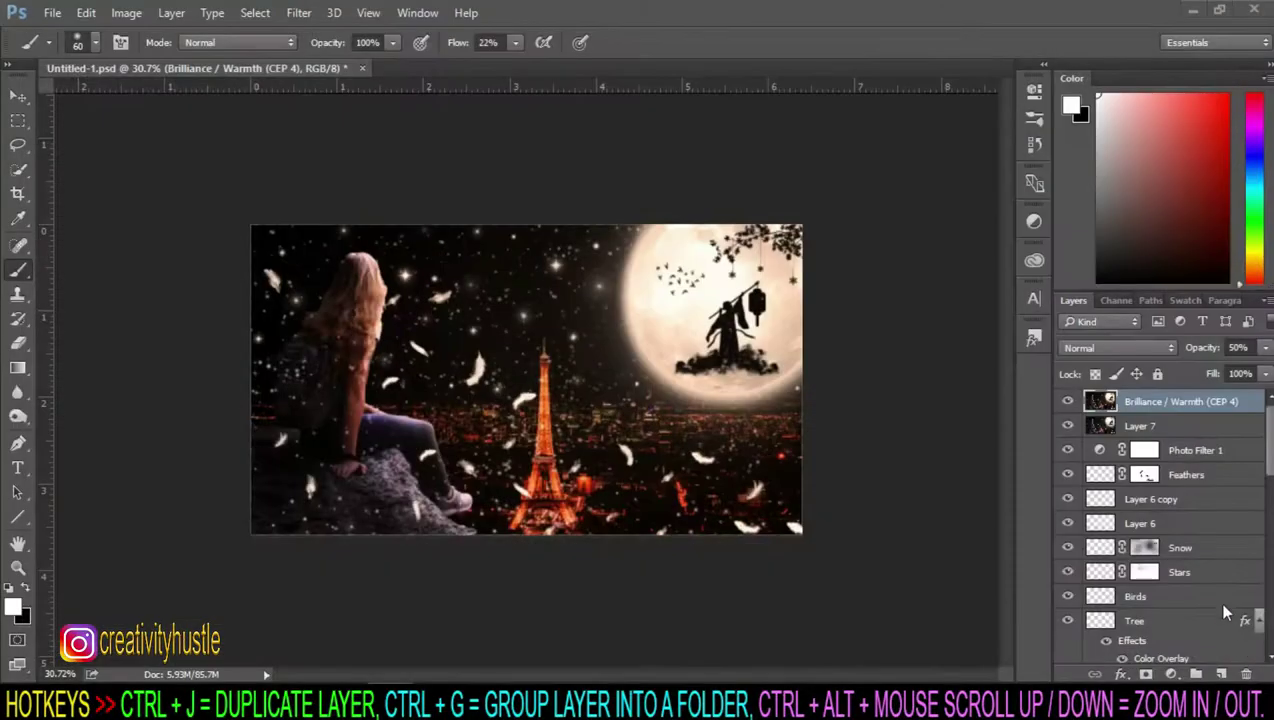
Step: Set the Fog (CEP 4) layer's opacity to 10%
click(1238, 347)
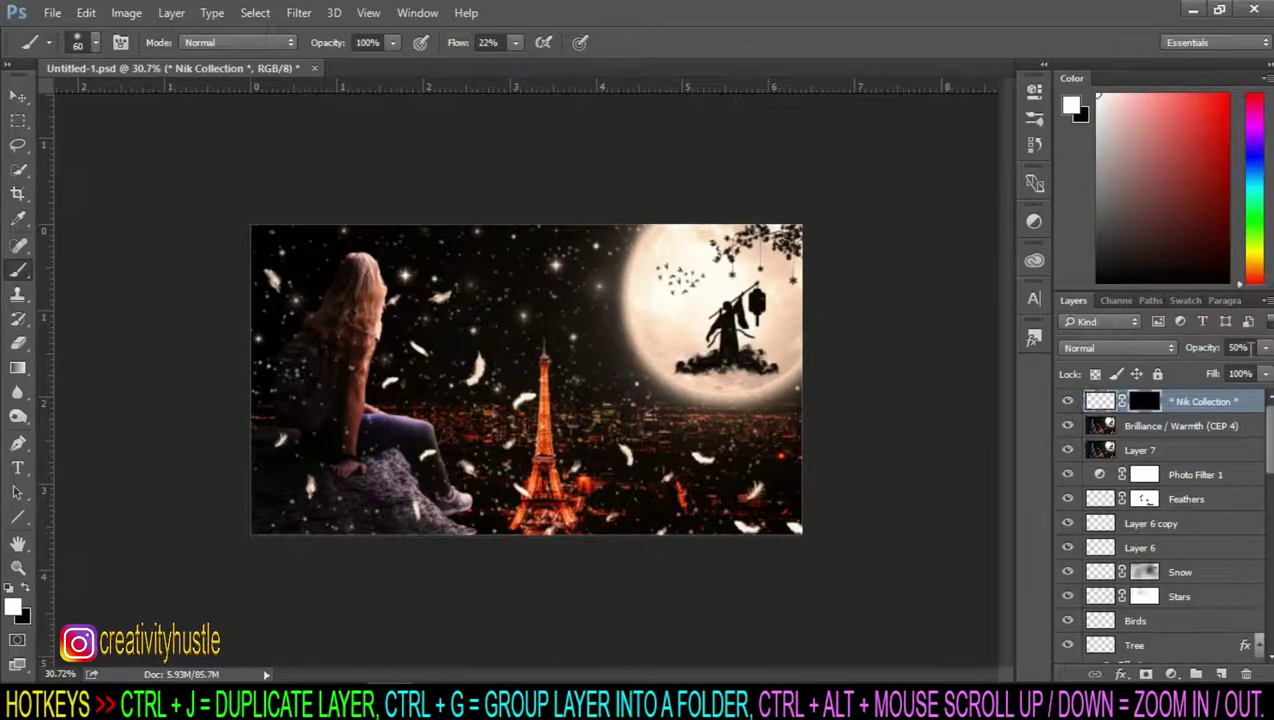
text(25)
key(Return)
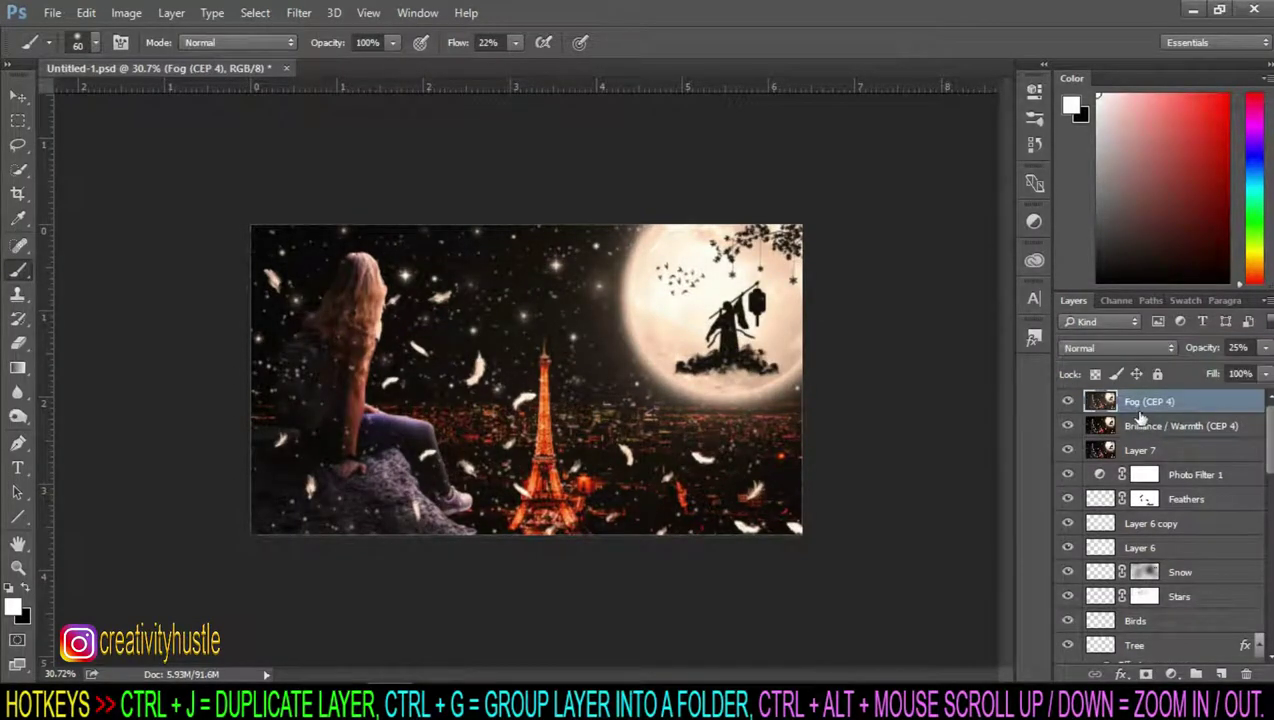
text(0)
key(Return)
Step: Add a layer mask to the fog layer and ready a 900 px brush
click(1146, 675)
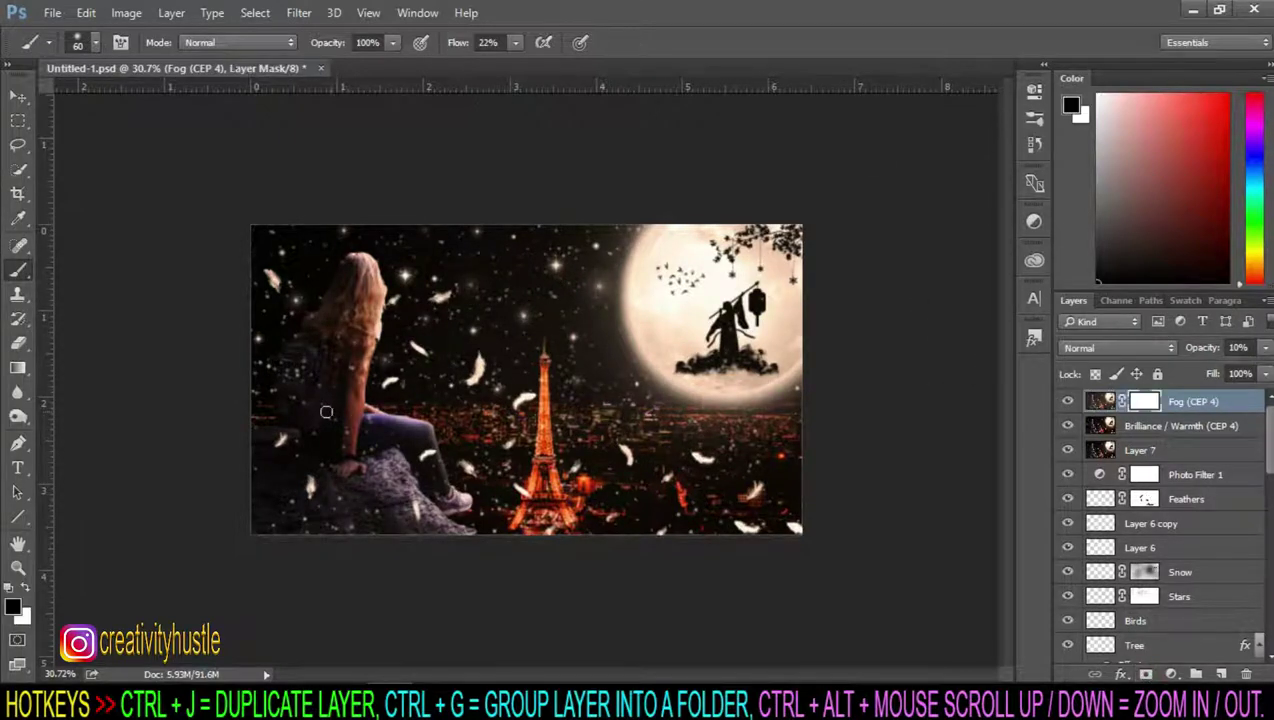
right_click(25, 276)
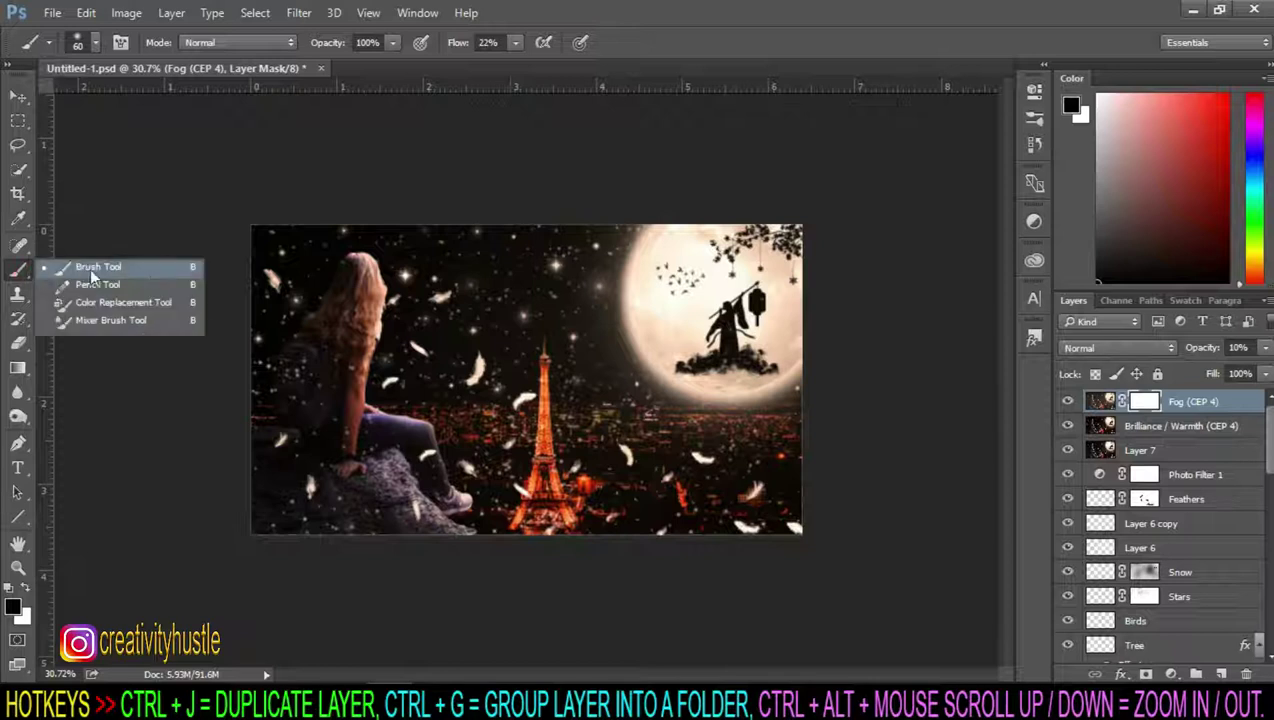
click(145, 276)
key(bracketright)
key(bracketright)
key(bracketright)
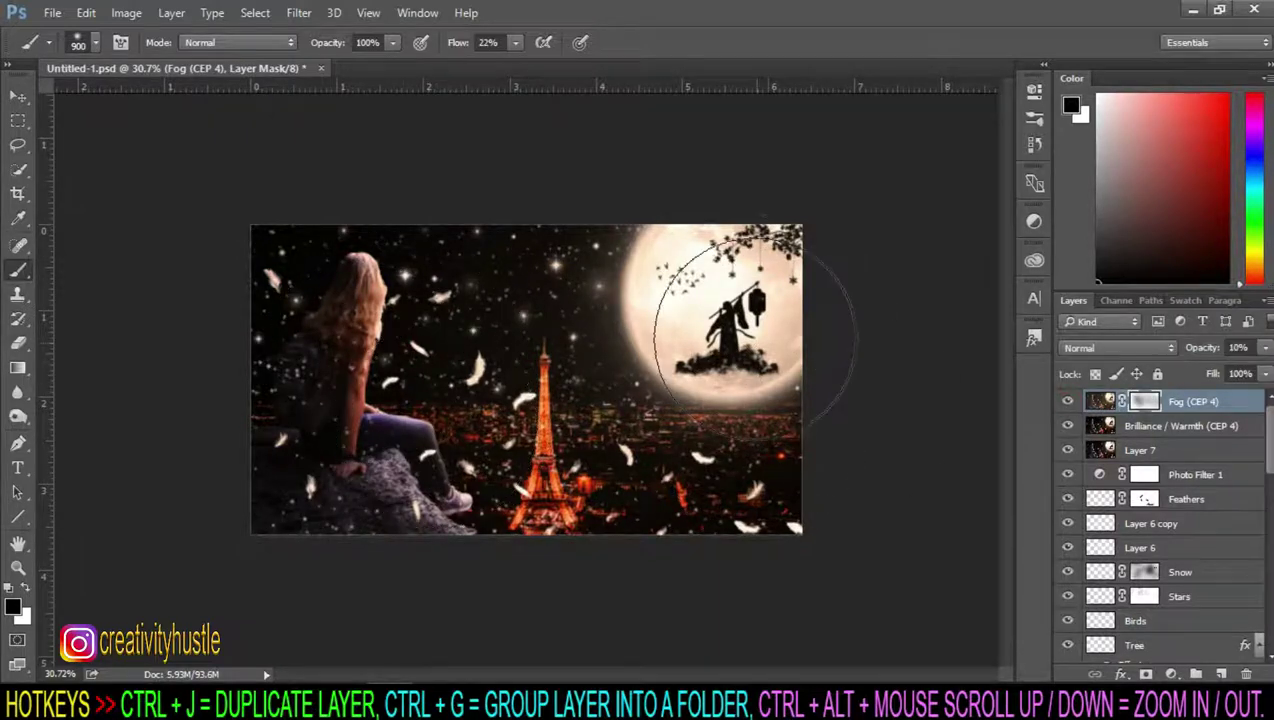
click(1068, 401)
click(1068, 401)
Step: Apply the Color Efex Pro 4 Midnight filter with 0% blur and raised brightness and contrast
click(299, 12)
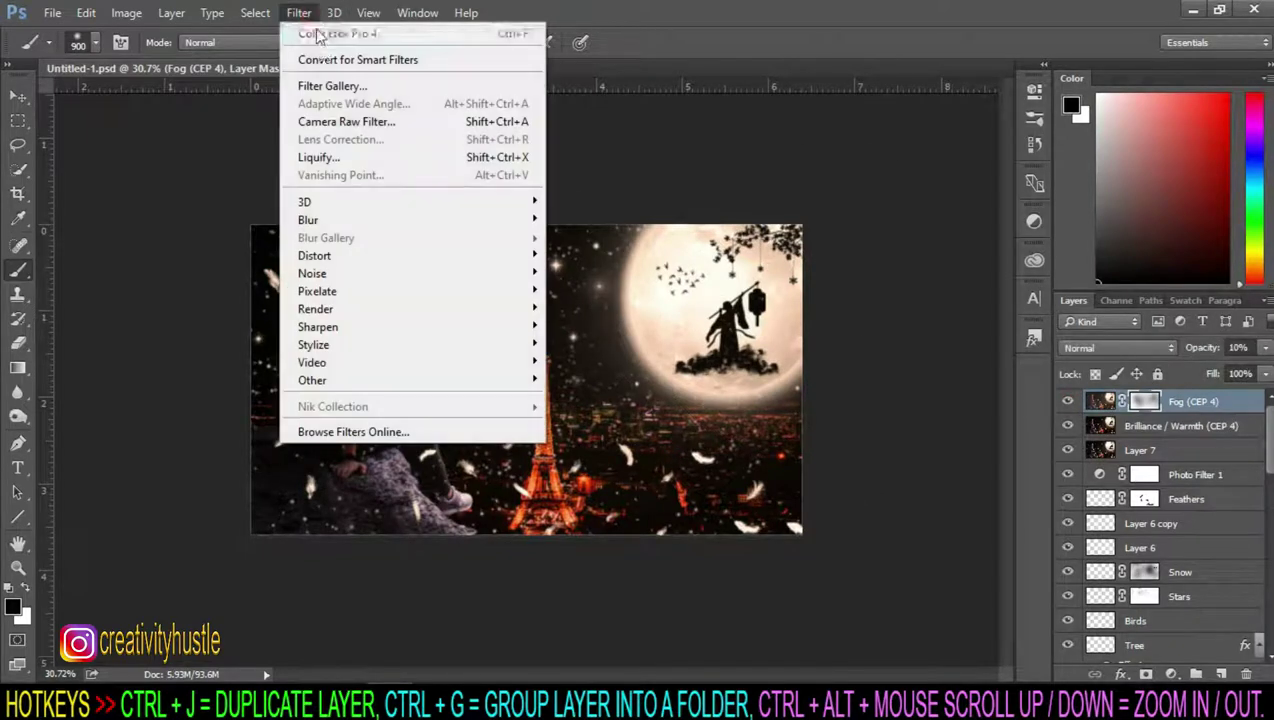
click(305, 12)
click(300, 12)
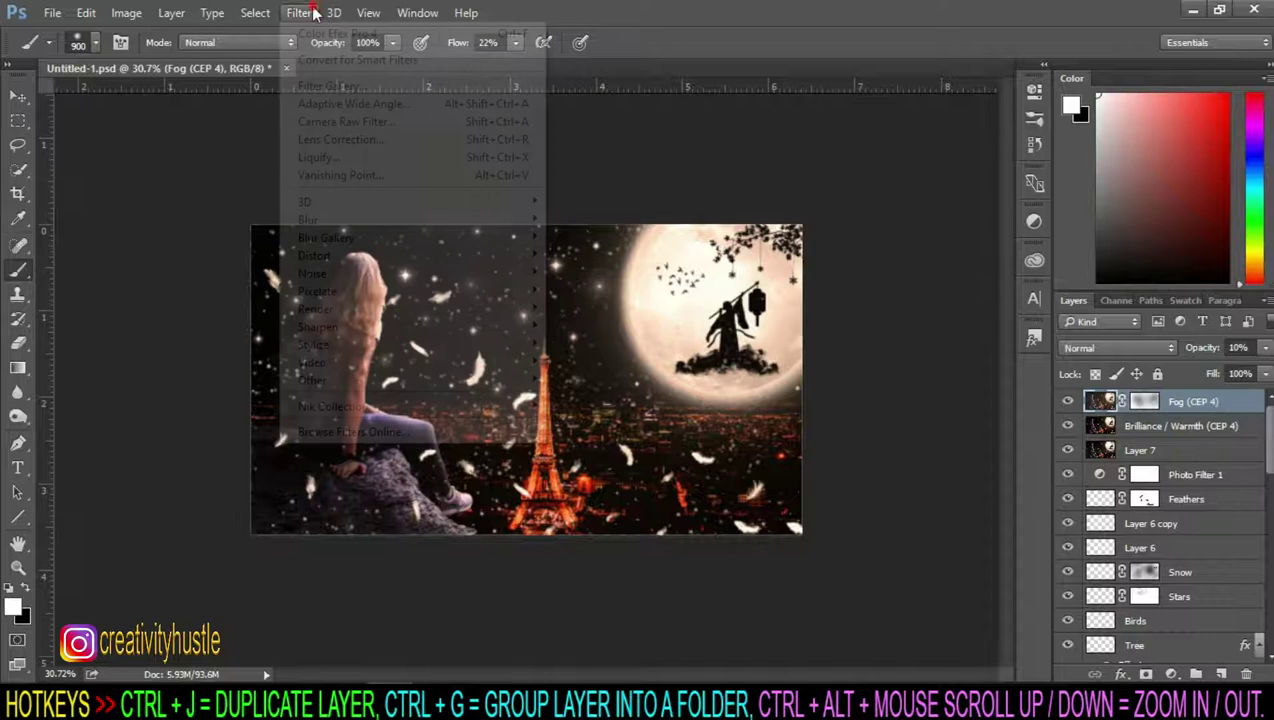
mouse_move(400, 406)
click(622, 423)
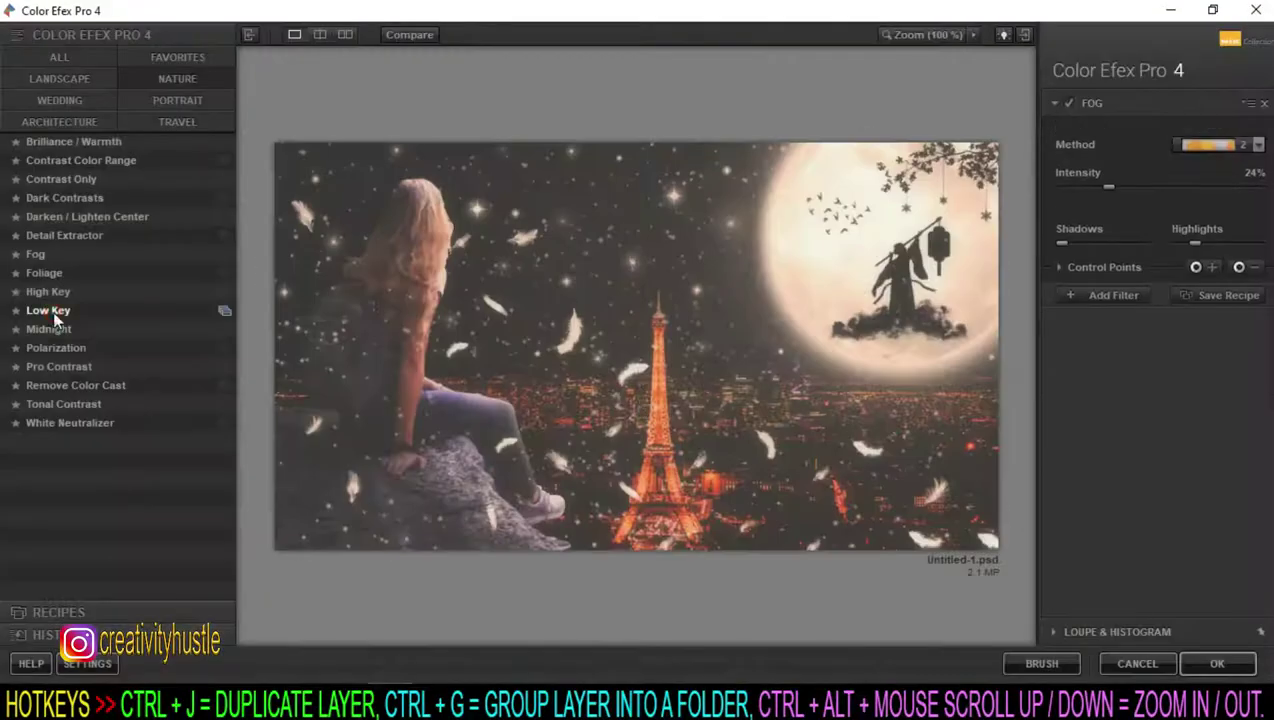
click(55, 329)
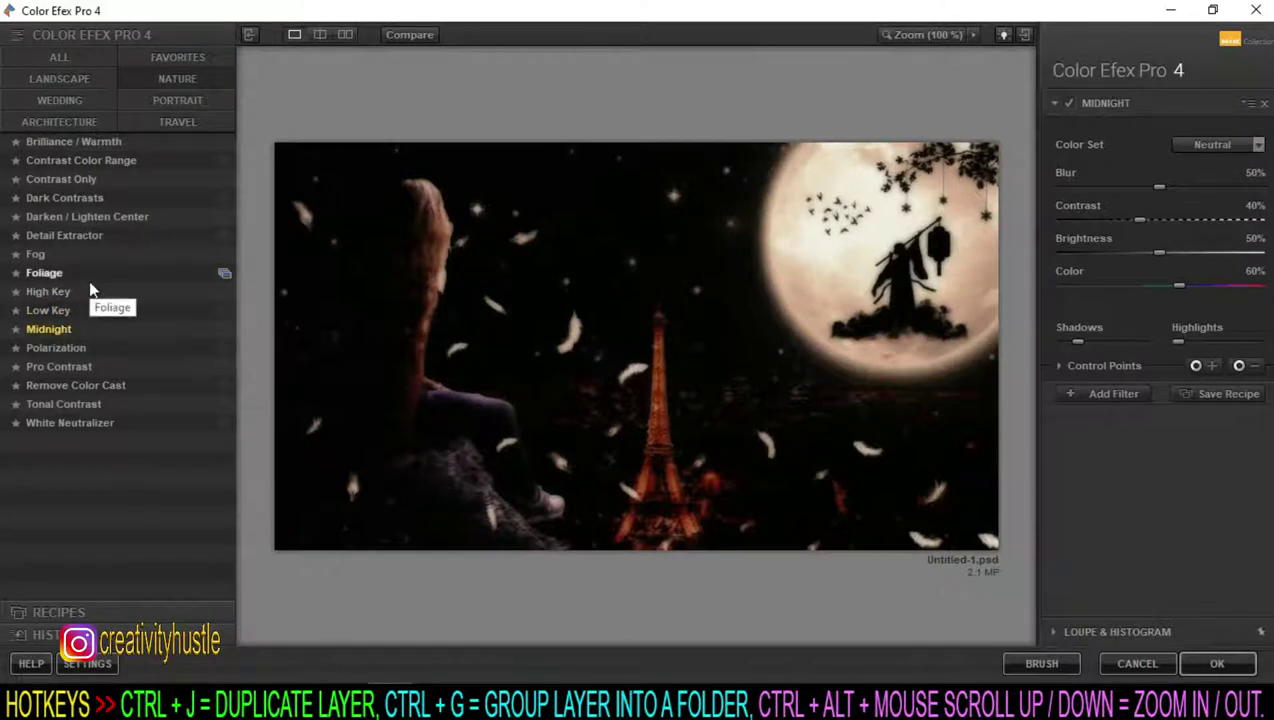
drag(1159, 187, 1061, 187)
mouse_move(1159, 253)
mouse_down()
mouse_move(1147, 256)
mouse_move(1208, 253)
mouse_up()
mouse_move(1140, 219)
mouse_down()
mouse_move(1180, 219)
mouse_move(1262, 254)
mouse_up()
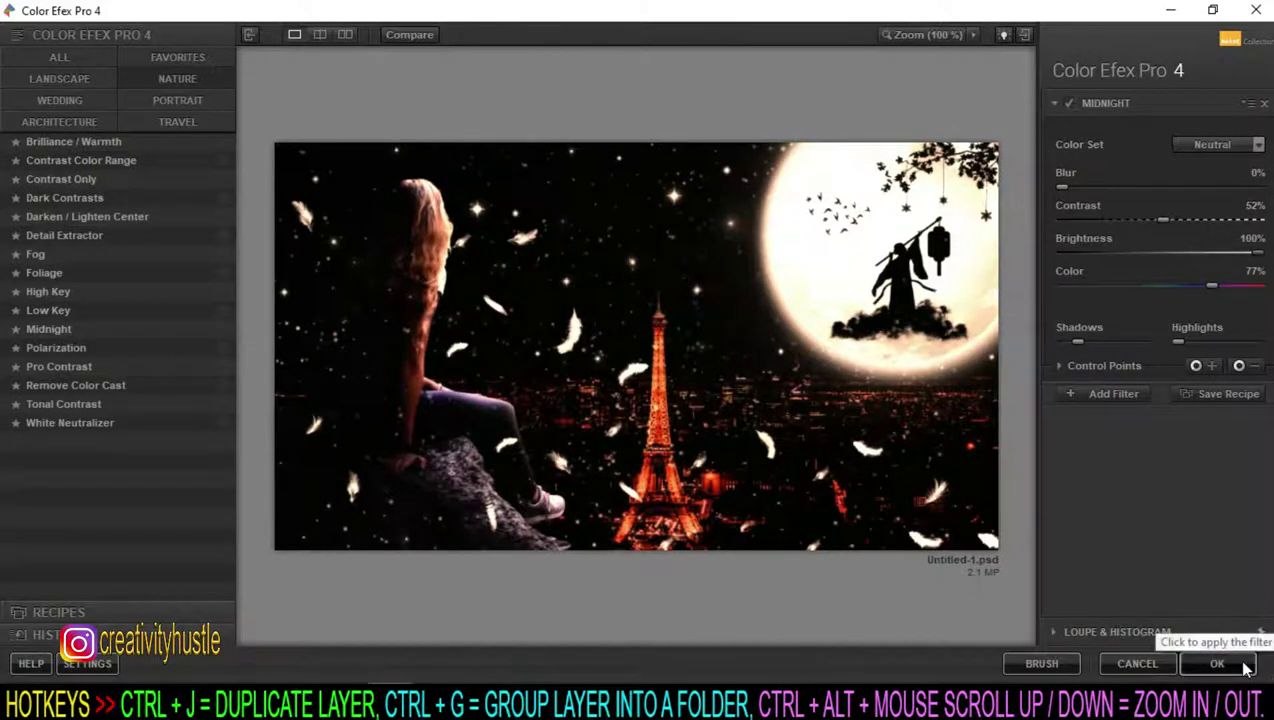
click(1217, 663)
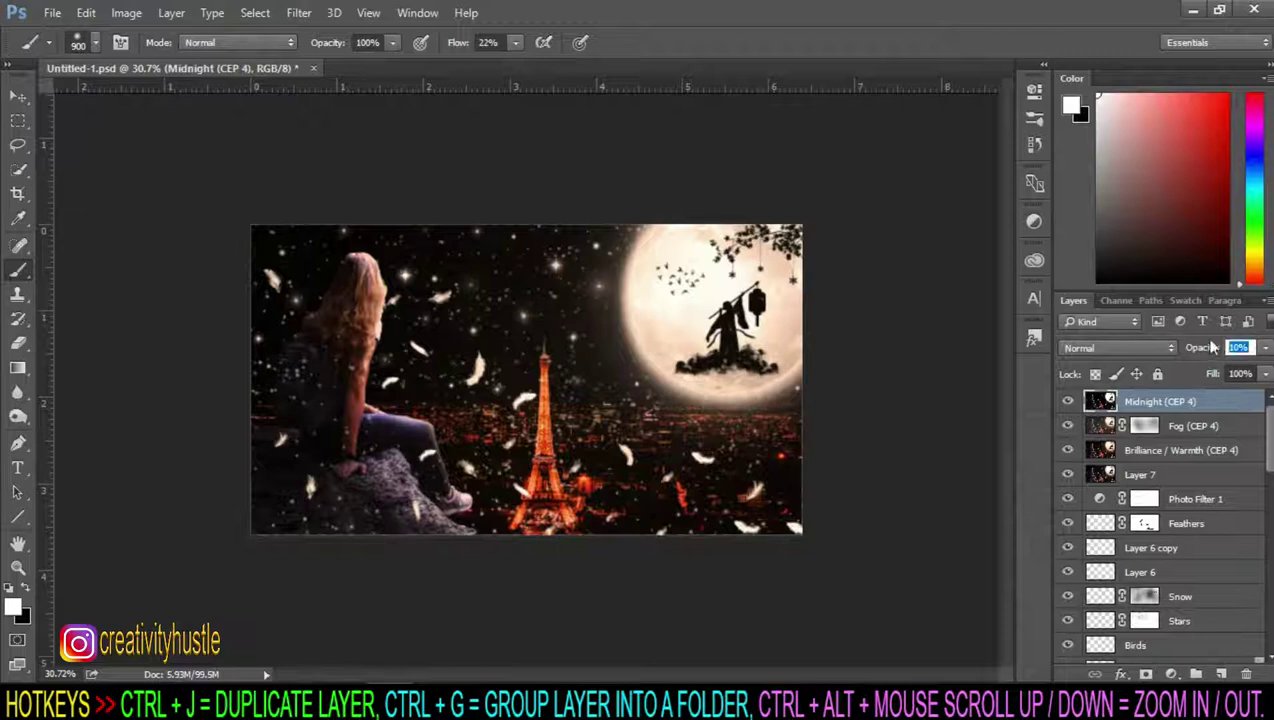
Step: Set the Midnight layer to 25% opacity, mask it, and paint it off the moon at 100% flow
text(25)
key(Return)
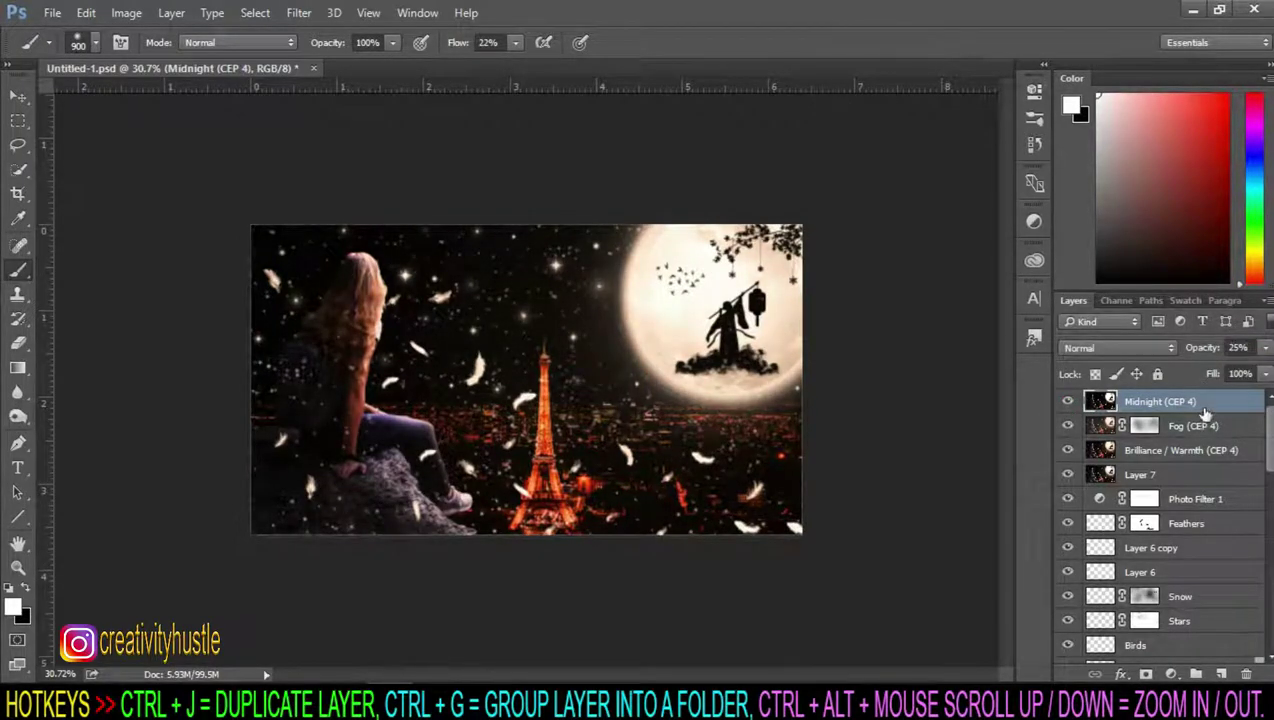
click(1147, 675)
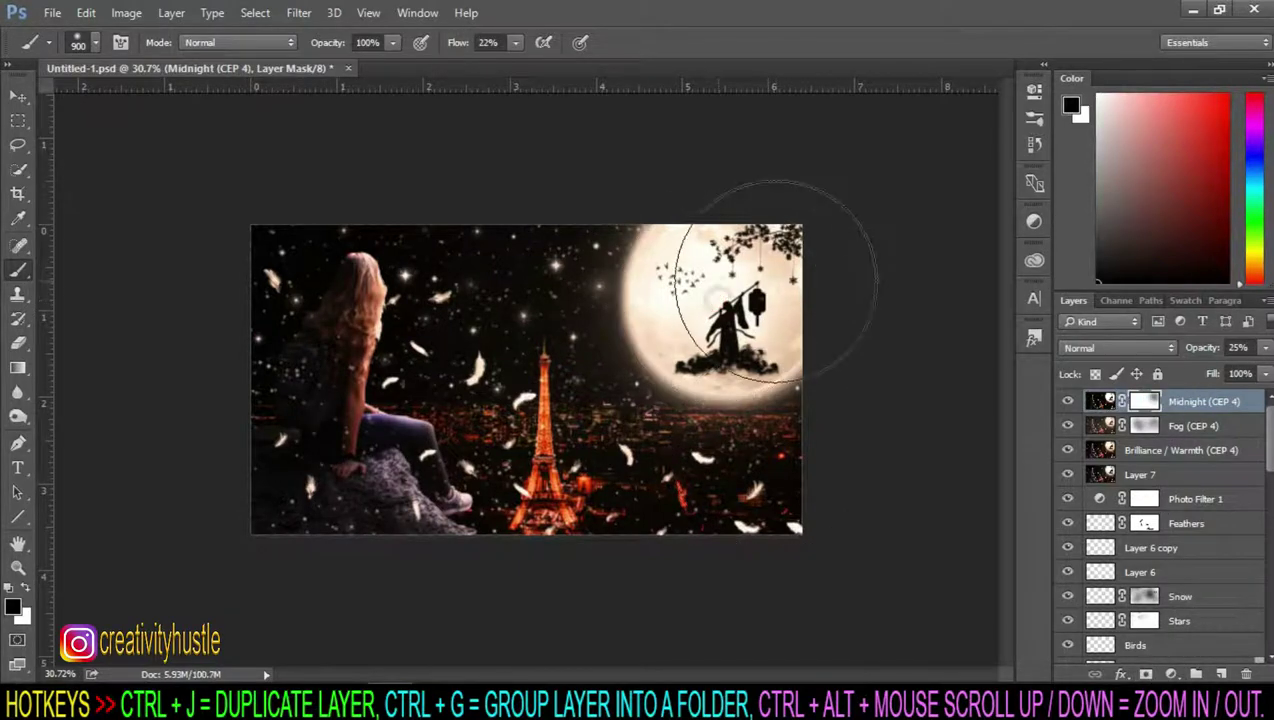
click(515, 42)
drag(521, 68, 598, 68)
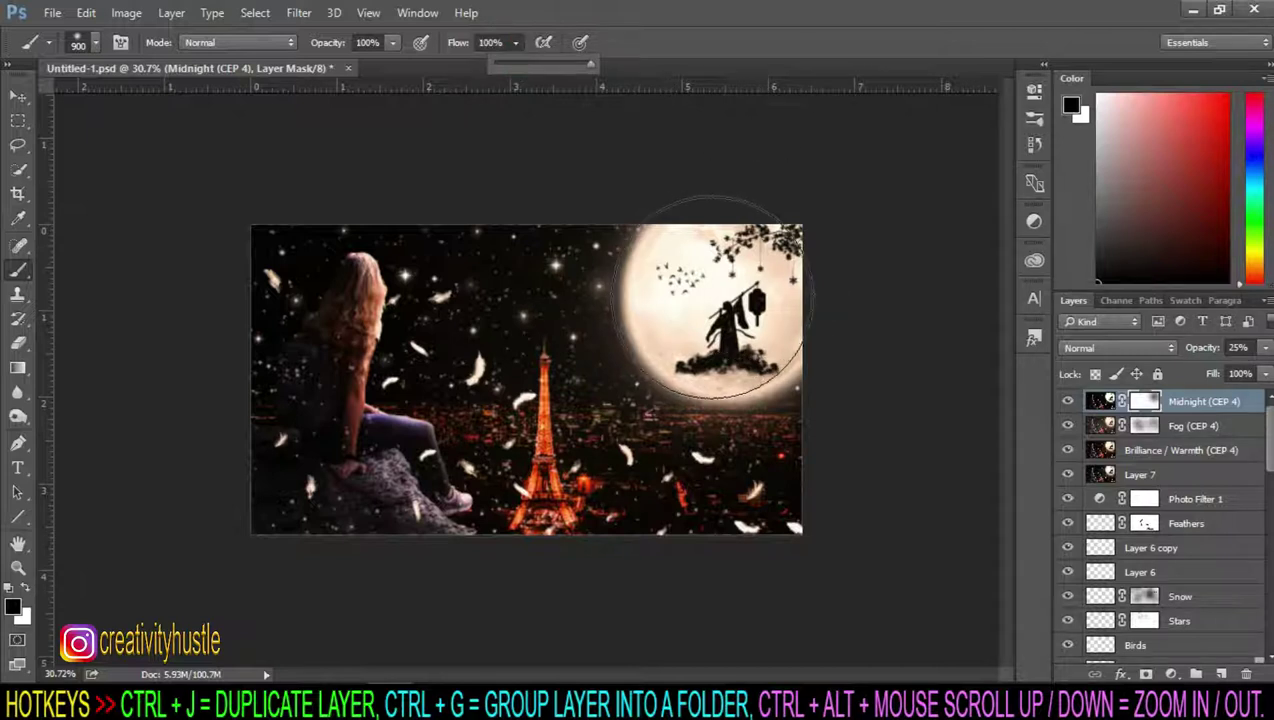
click(740, 290)
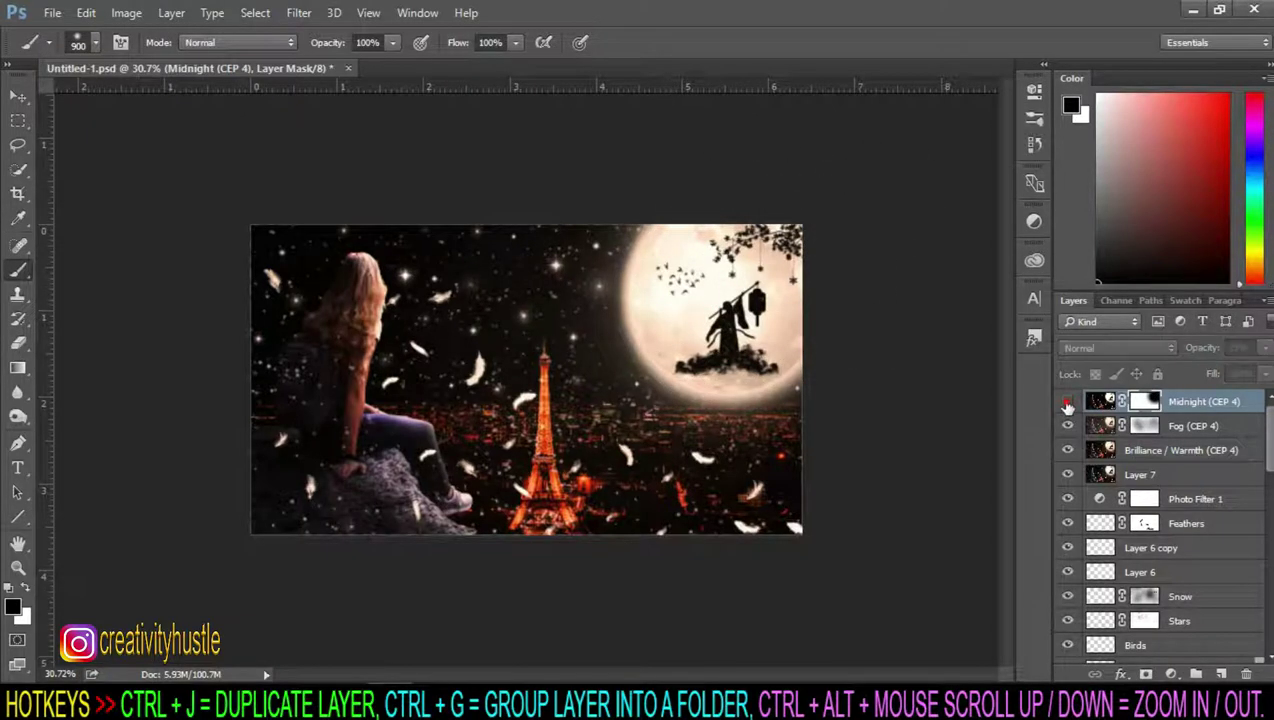
Step: Paint the fog away around the moon on the Fog mask, then reselect the Midnight layer
click(1145, 426)
drag(754, 270, 713, 300)
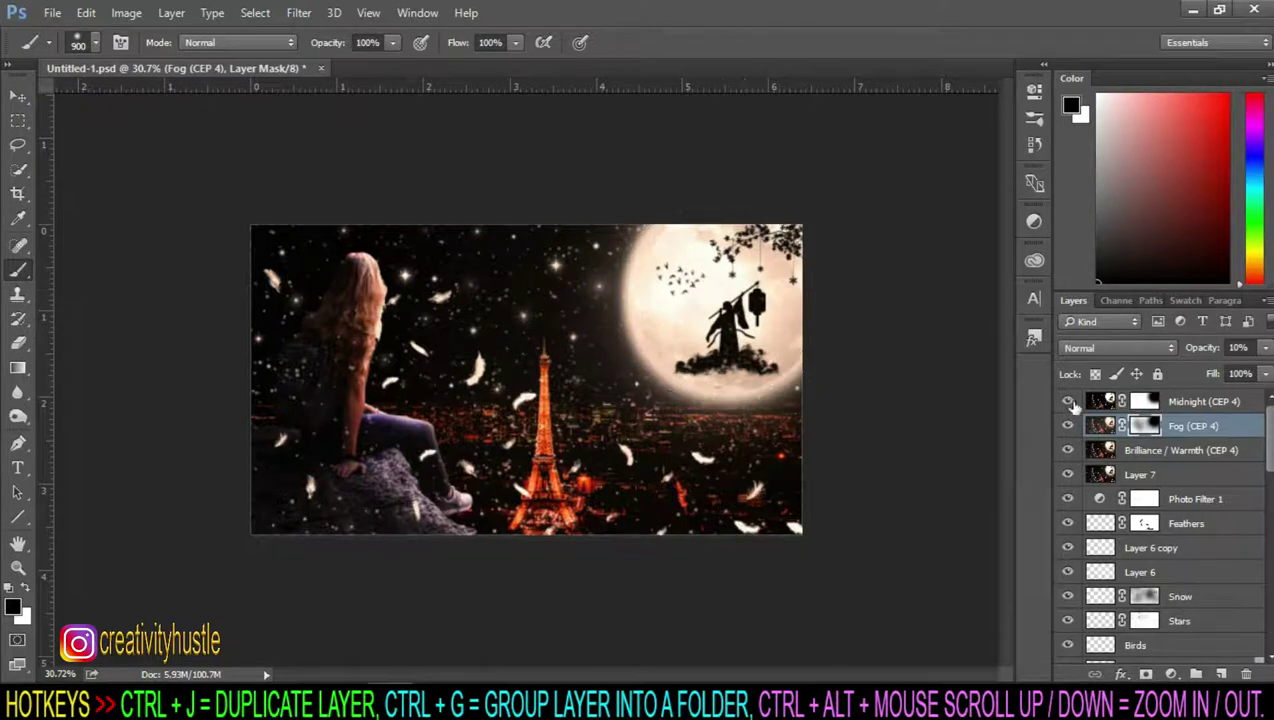
click(1237, 401)
key(x)
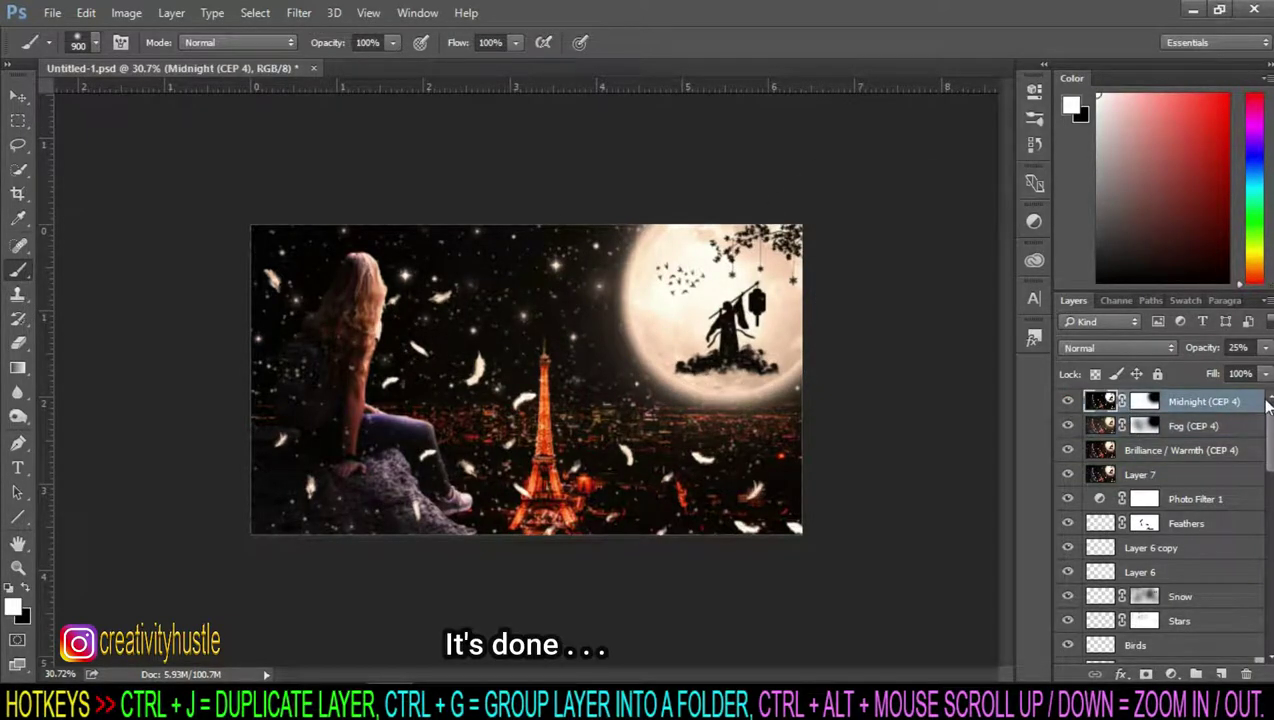